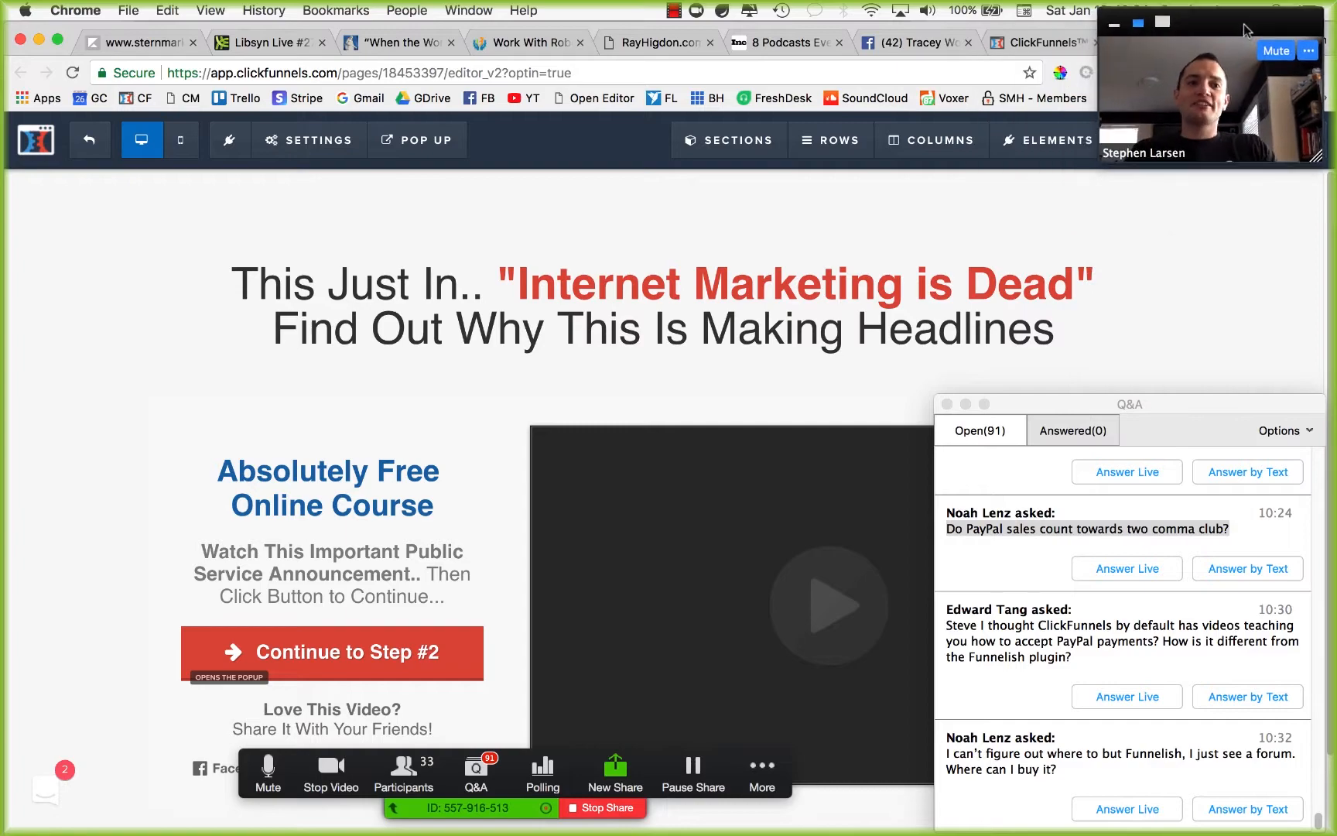
Step: Switch to Optin-Funnels-Map.jpg in Preview and examine the Squeeze Page diagram, marking it with a selection
key(ctrl+Up)
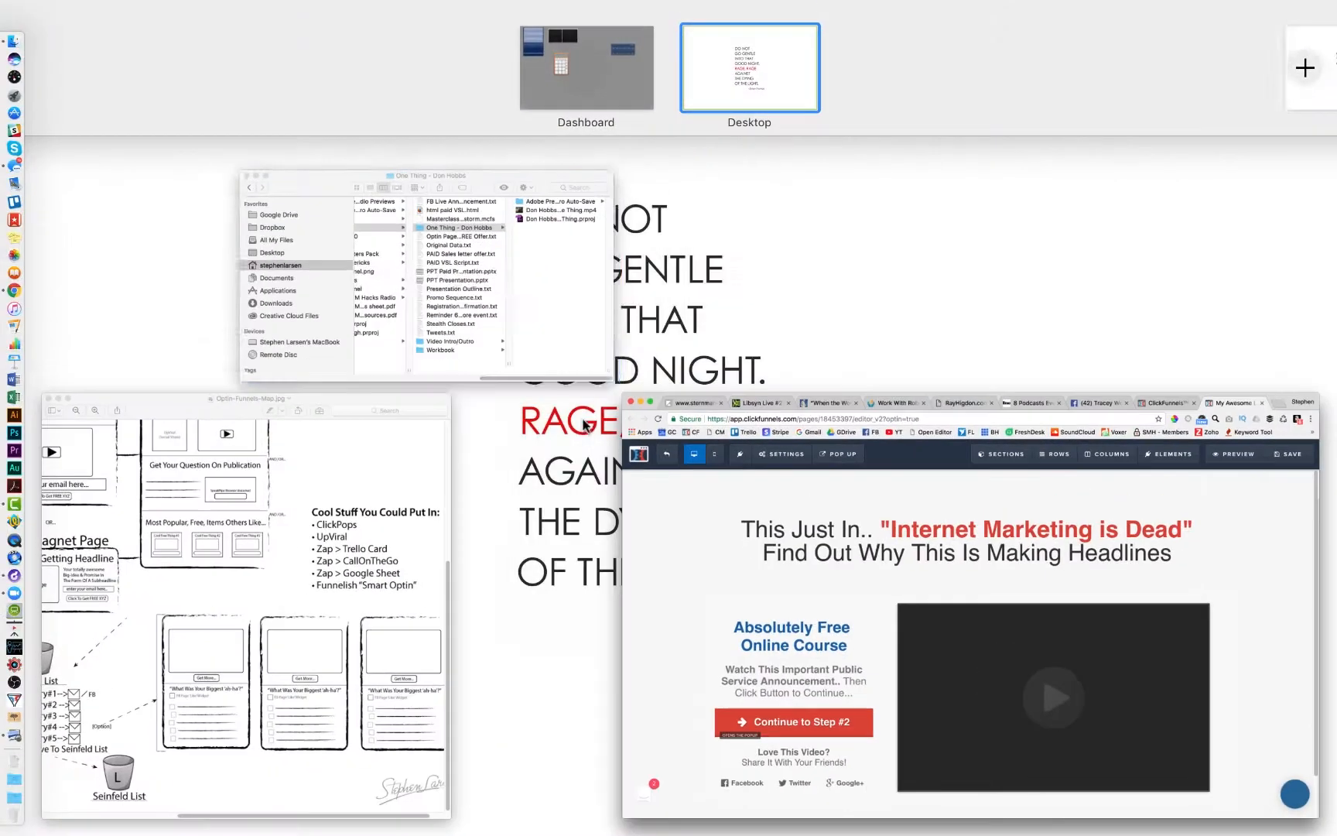
click(449, 508)
scroll(449, 508, up, 5)
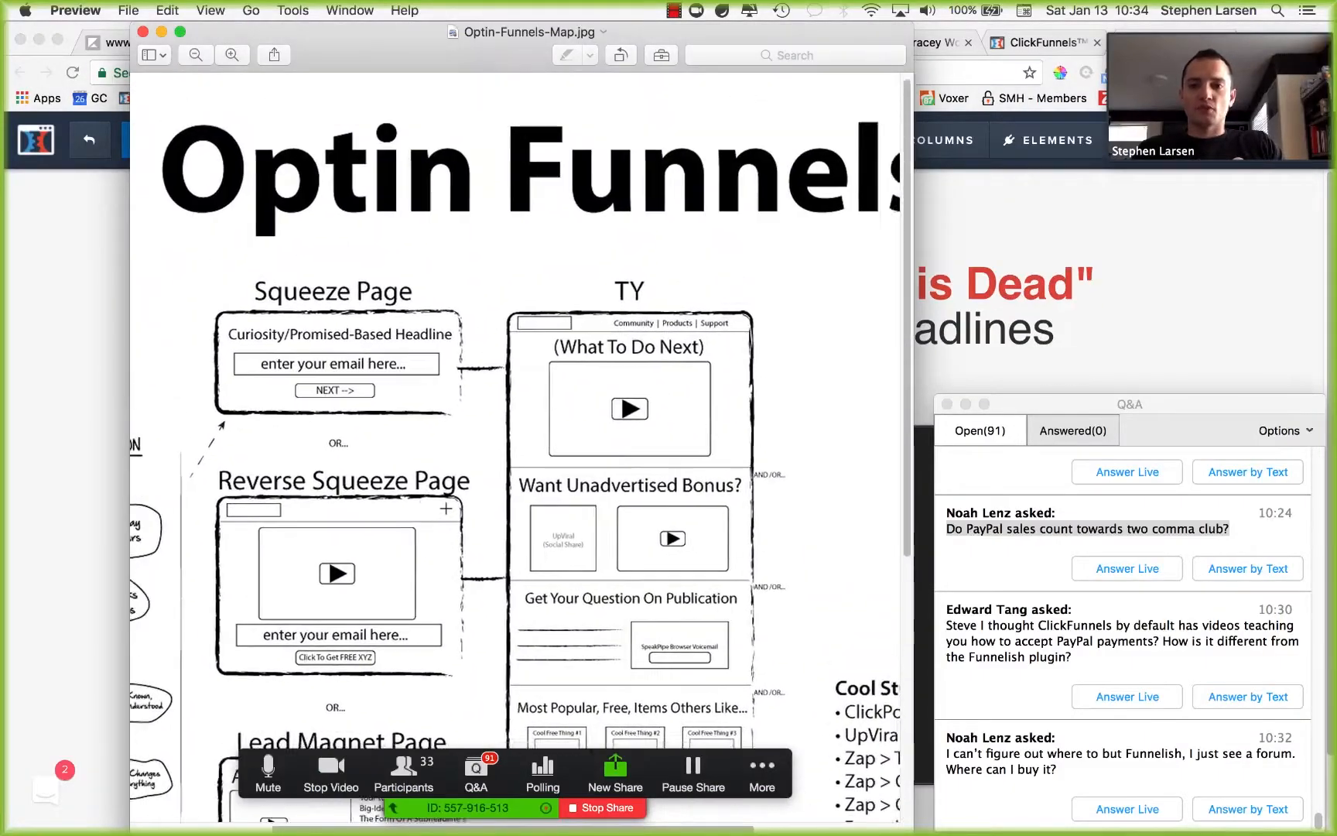
scroll(449, 509, left, 2)
drag(243, 282, 525, 425)
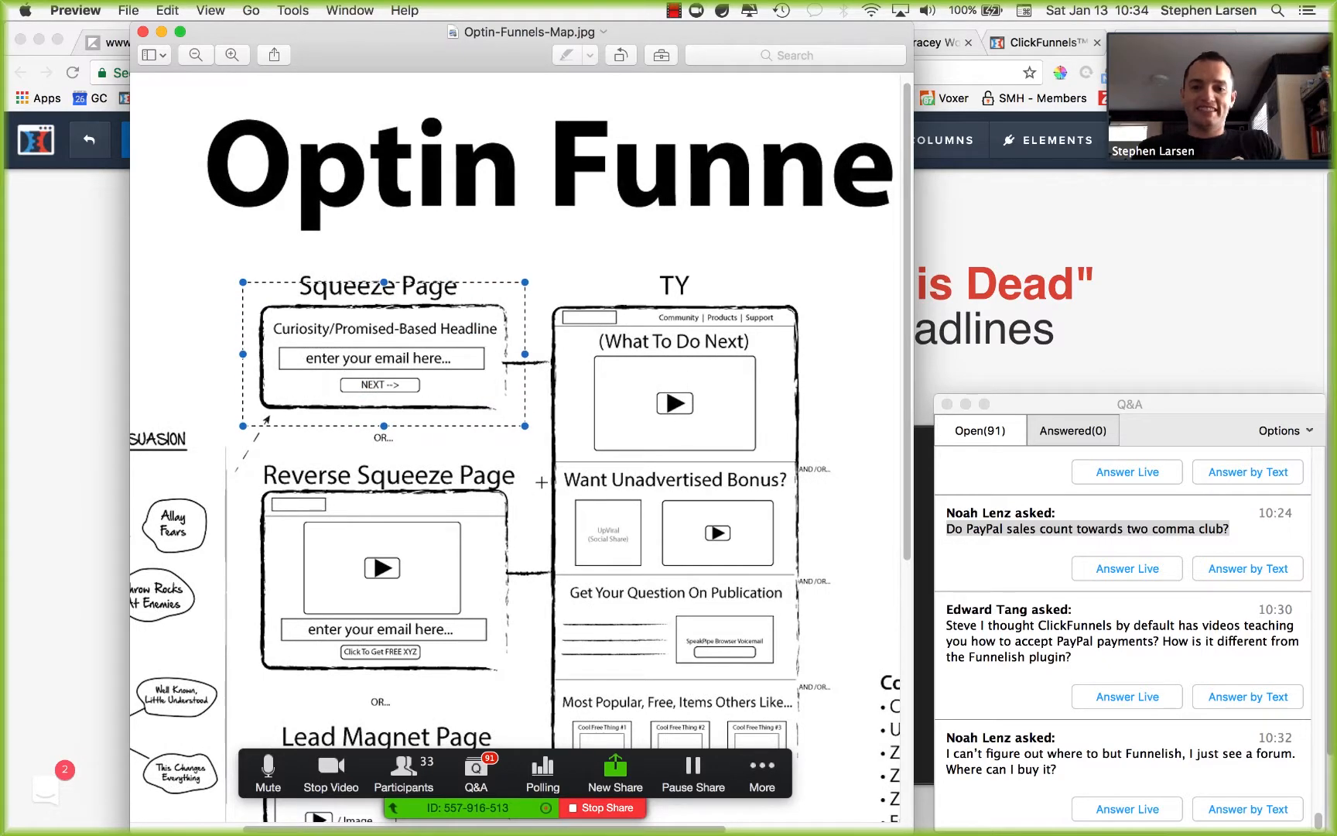
Step: Switch back to the ClickFunnels page editor in Chrome and delete the section holding the "Internet Marketing is Dead" headline and video
click(1194, 319)
click(1166, 297)
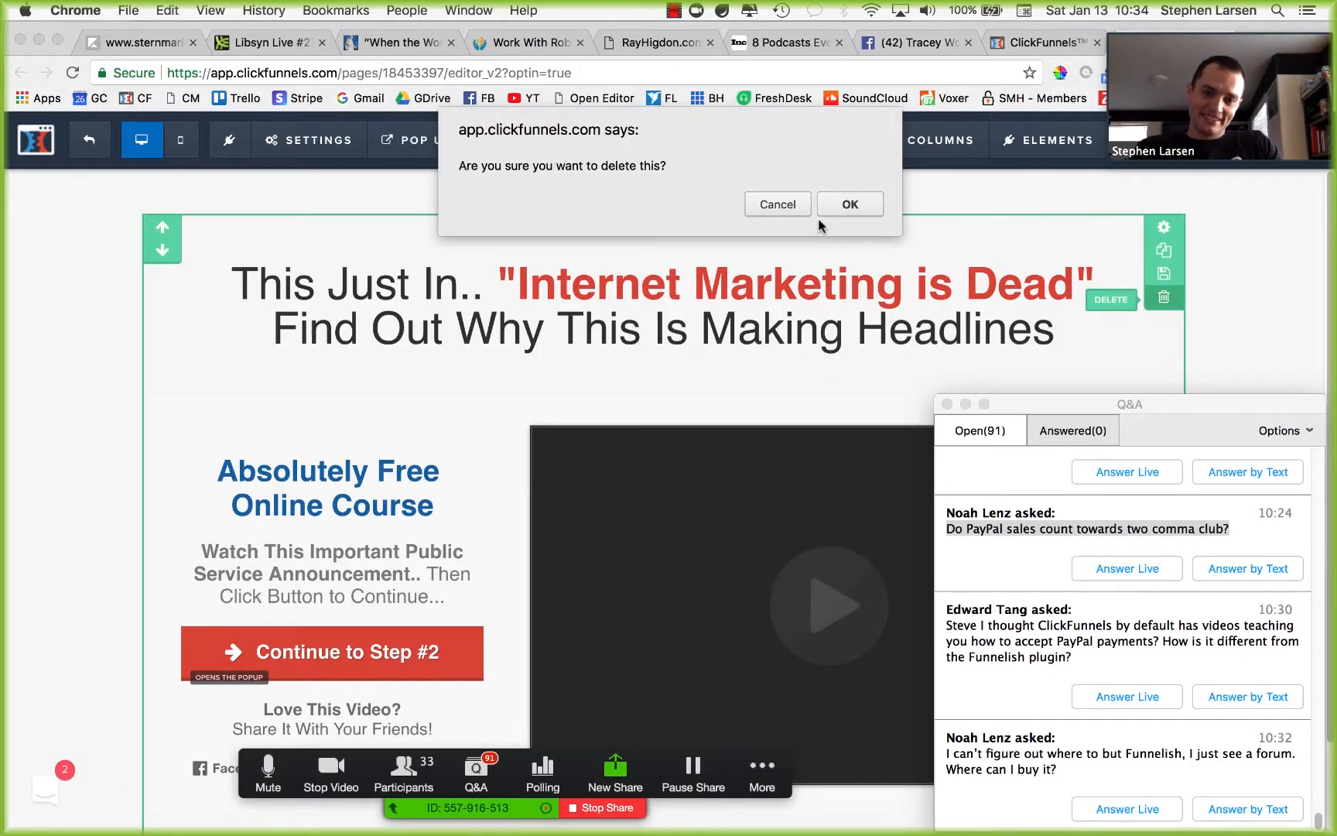
click(849, 204)
Step: Add a medium-width section with a one-column row to the empty page
click(655, 220)
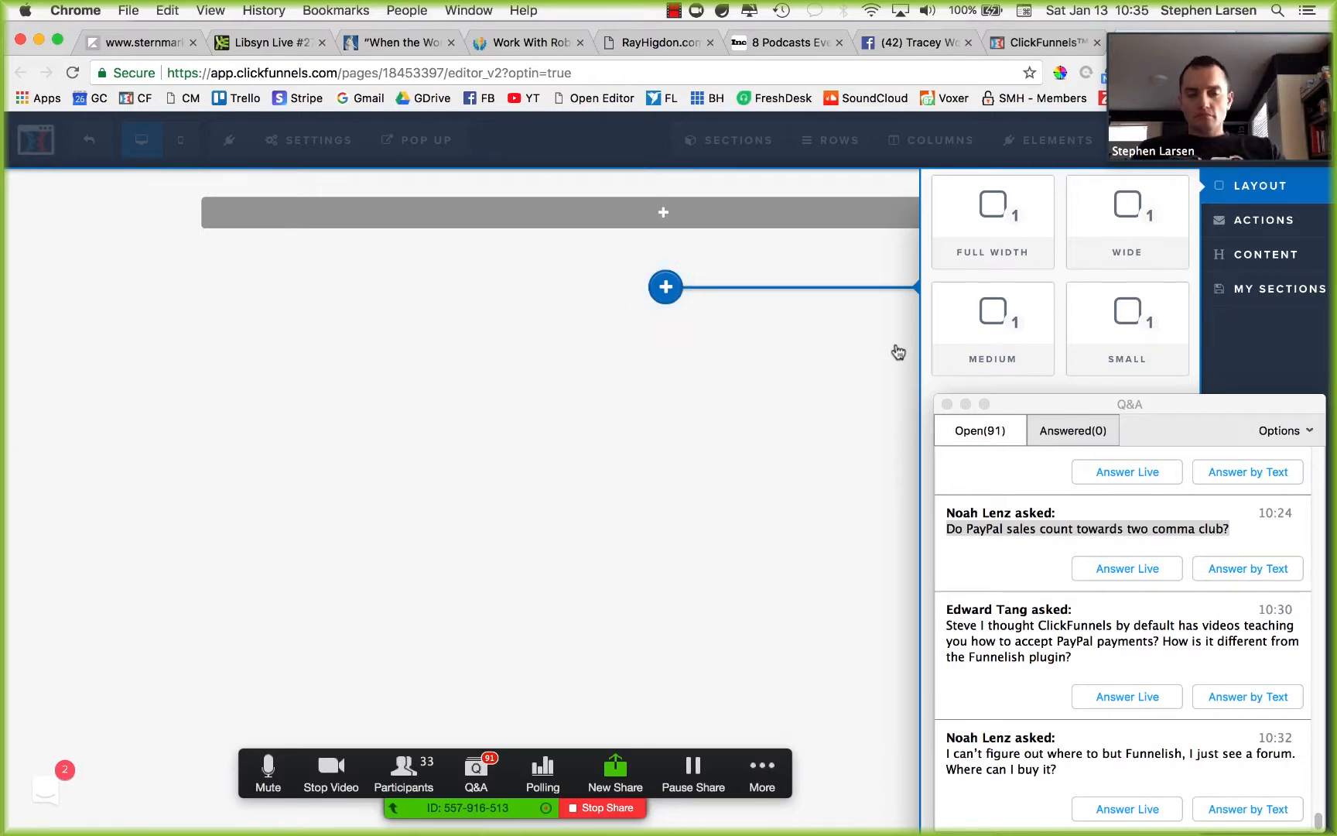
click(1023, 325)
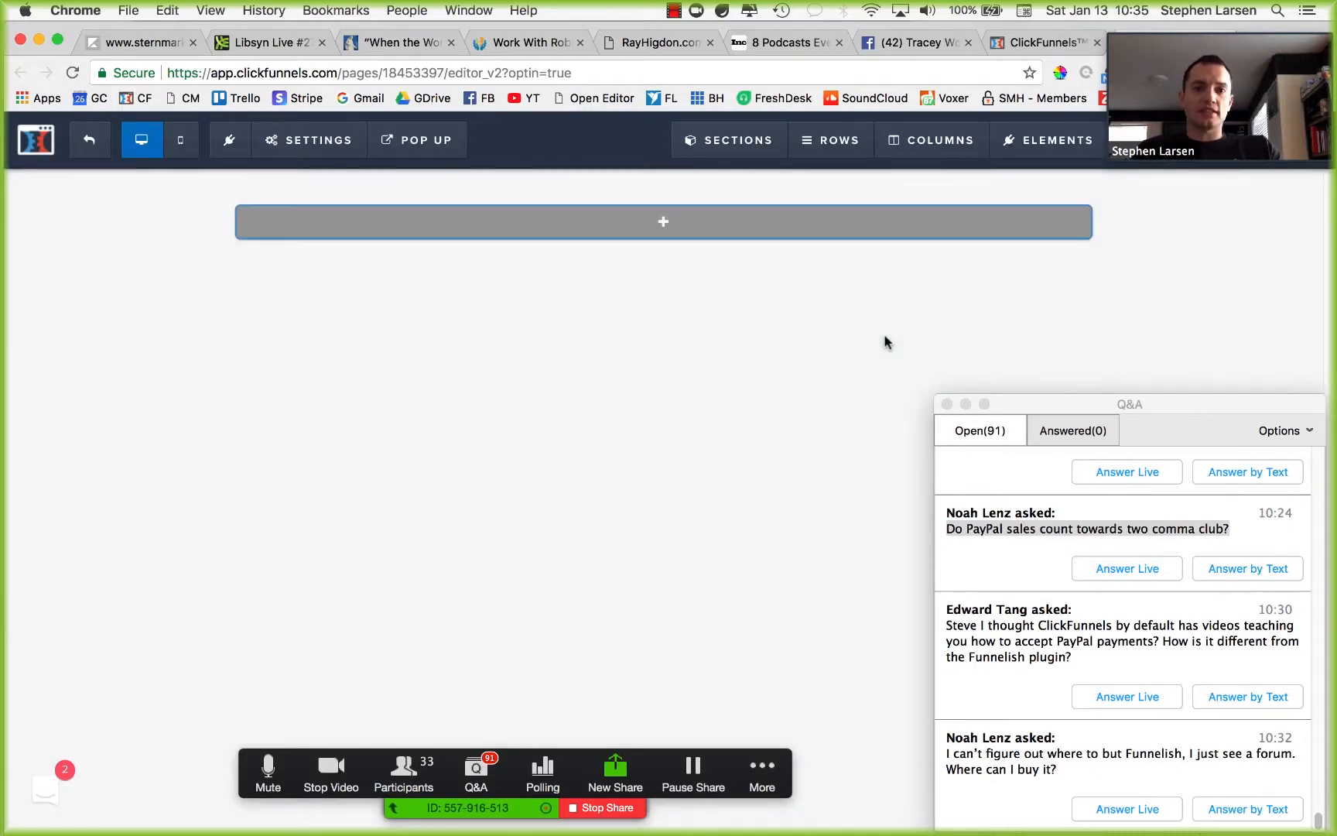
click(1087, 181)
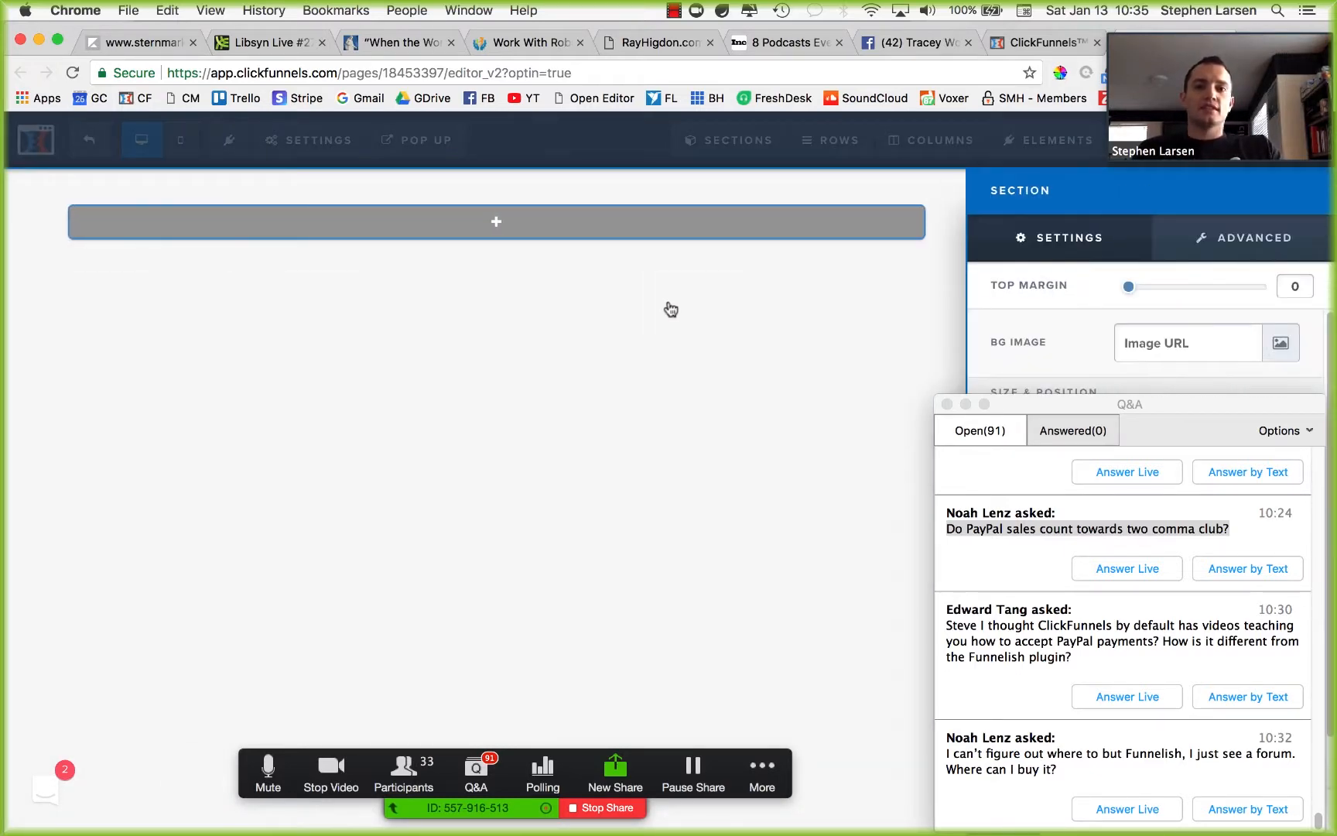
click(578, 375)
Step: Add a headline with an input field below it to the row, moving the Q&A window clear of the element list
click(674, 222)
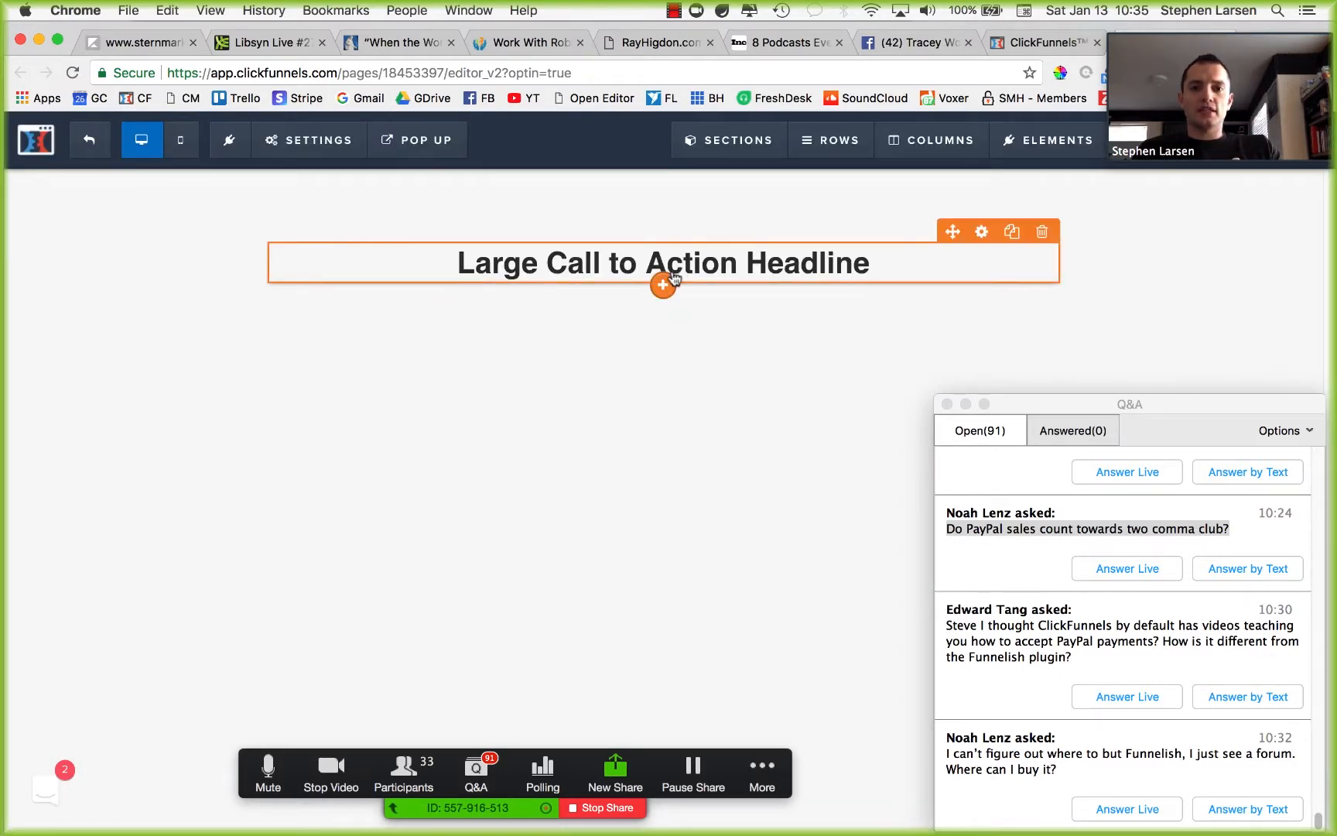
click(667, 319)
drag(1044, 408, 1045, 819)
drag(1026, 745, 1052, 809)
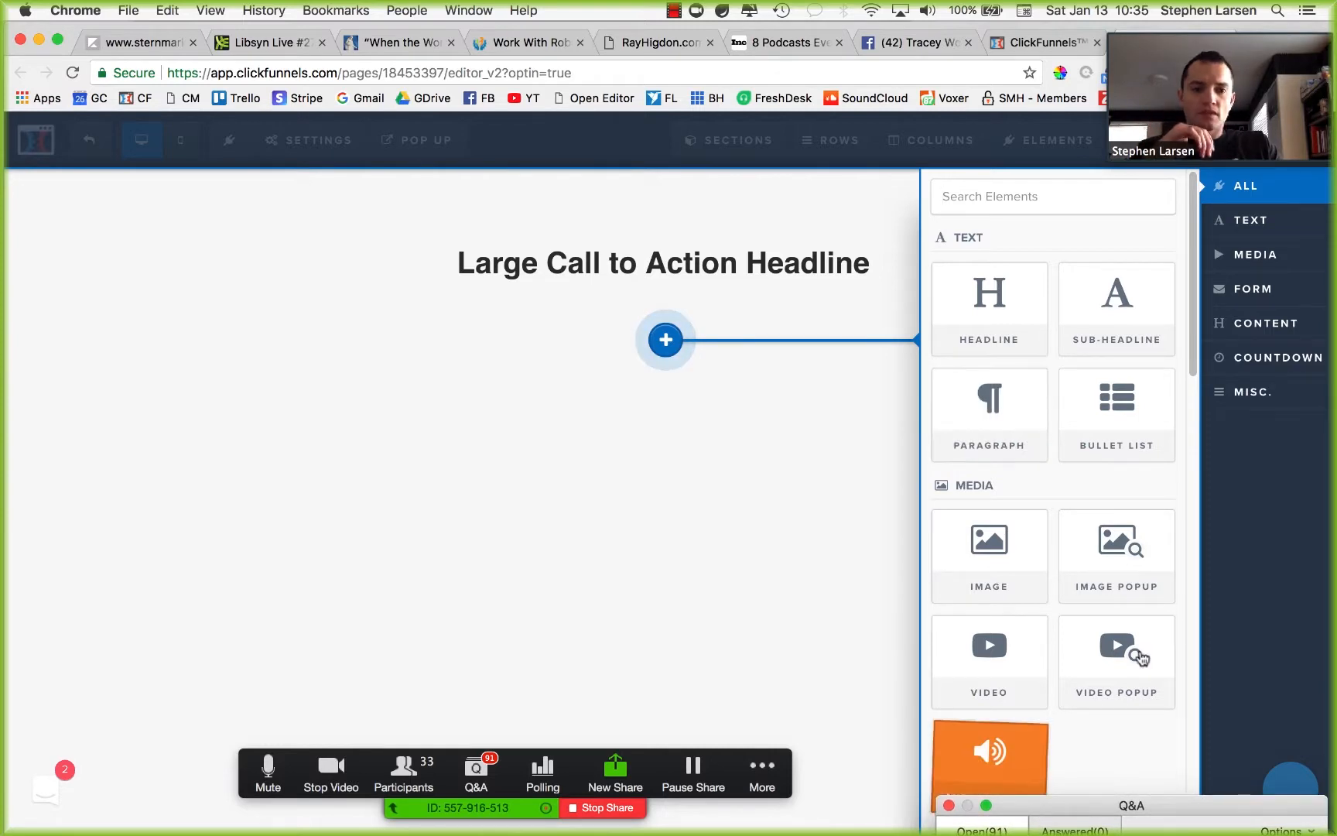
scroll(1084, 464, down, 6)
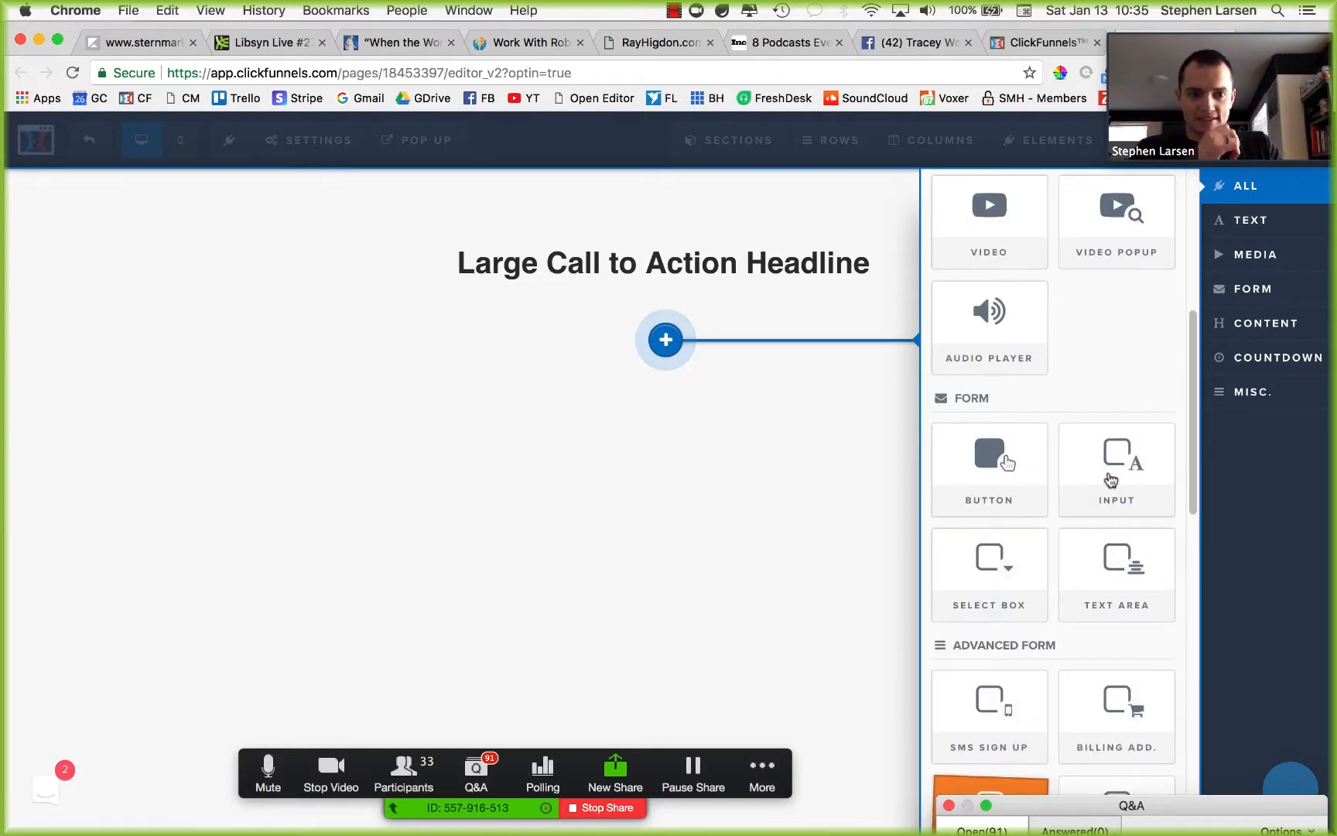
click(1113, 476)
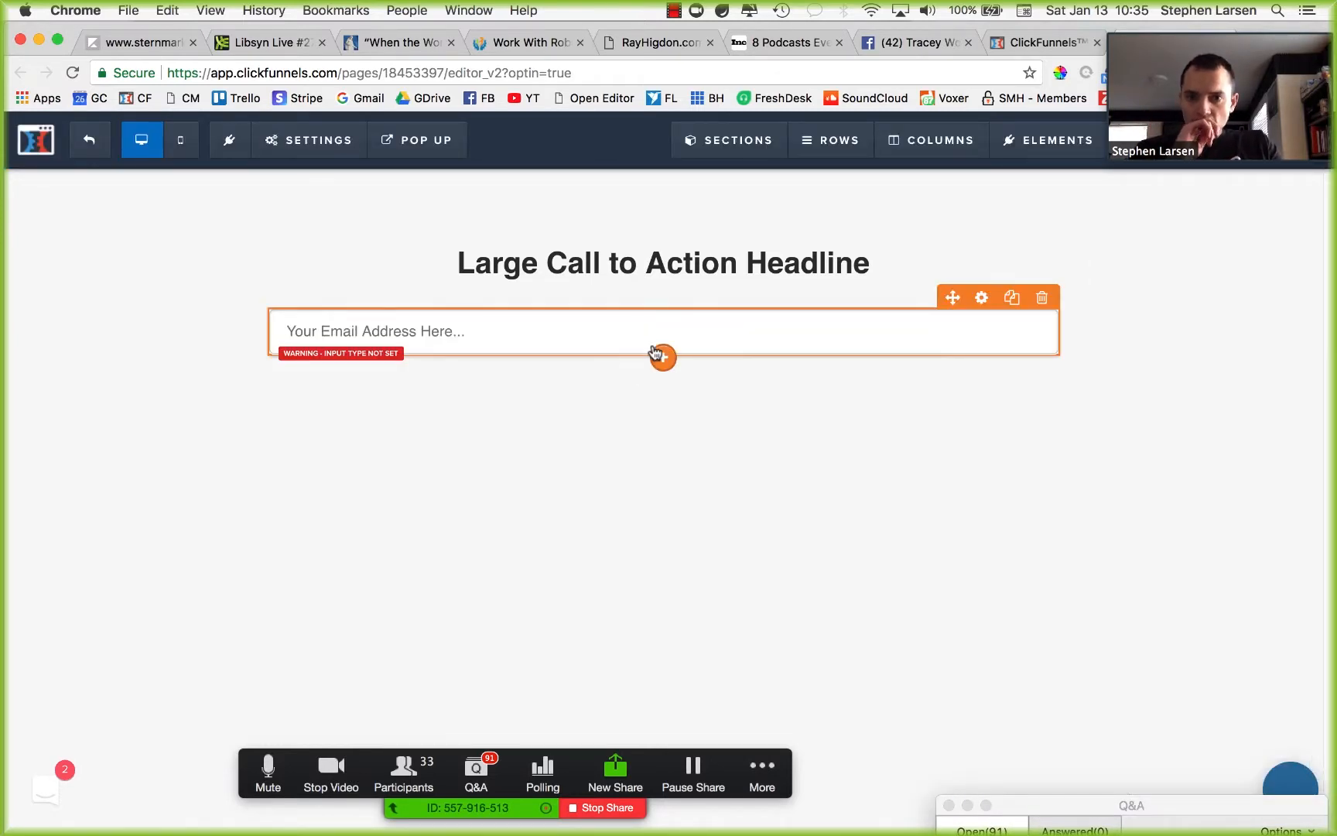
Step: Add a button element below the email input field
click(654, 353)
click(573, 447)
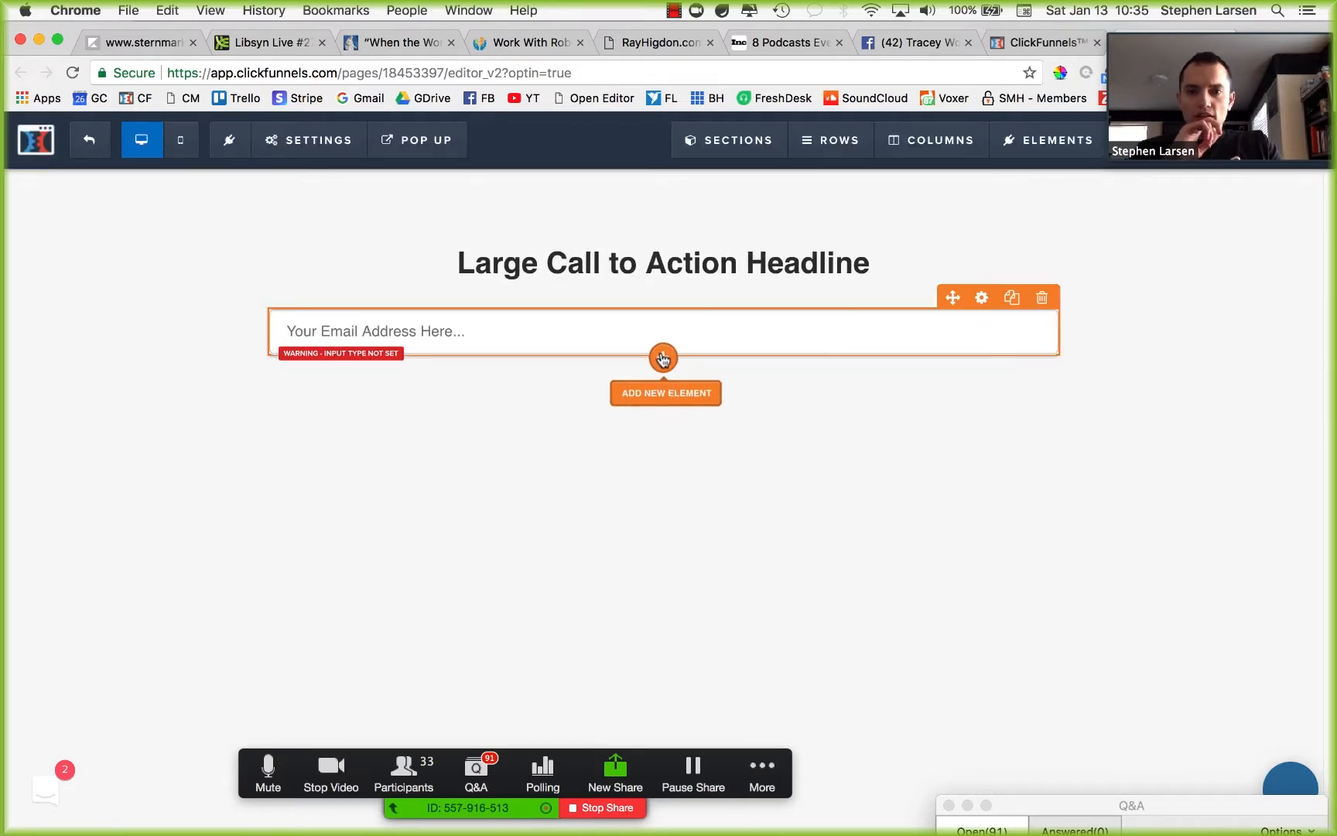
click(663, 357)
scroll(1018, 550, down, 4)
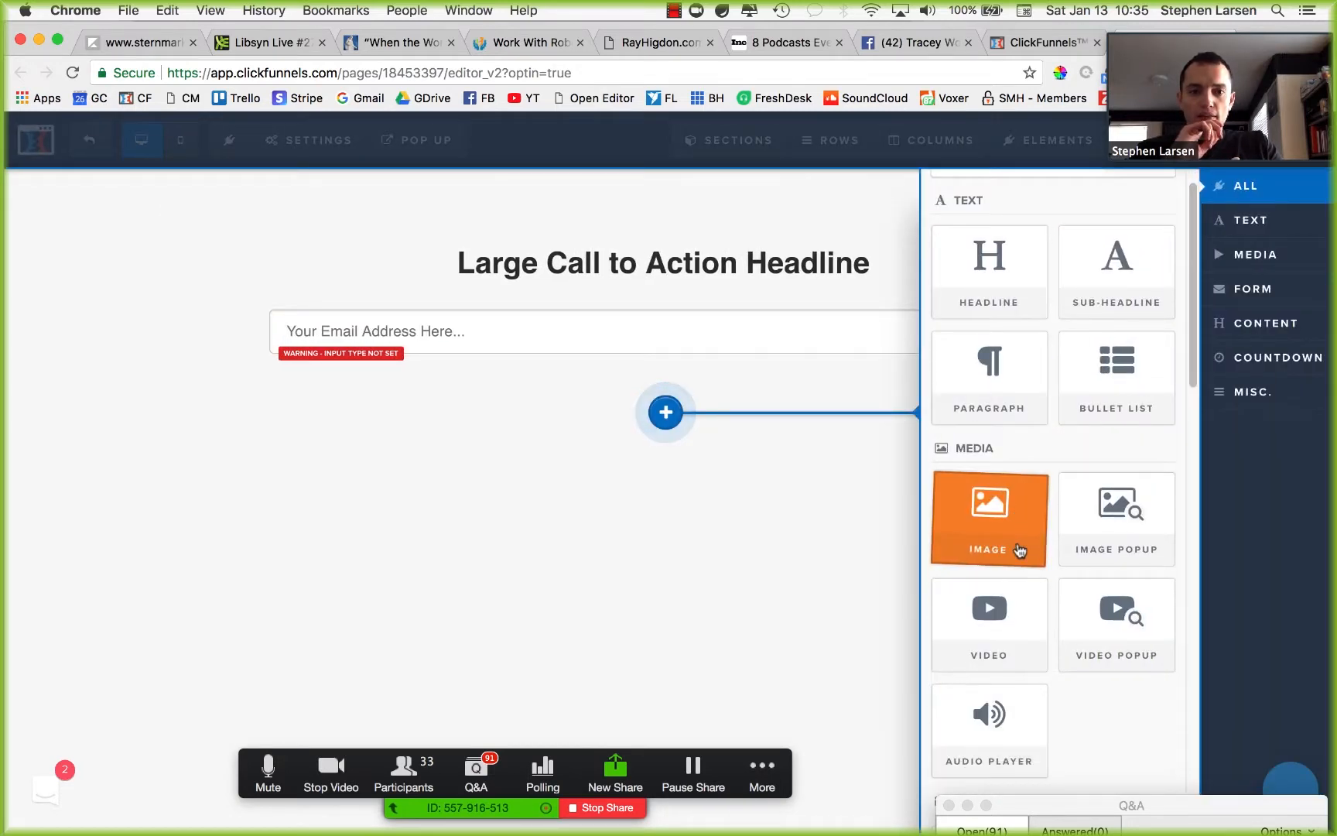
click(993, 627)
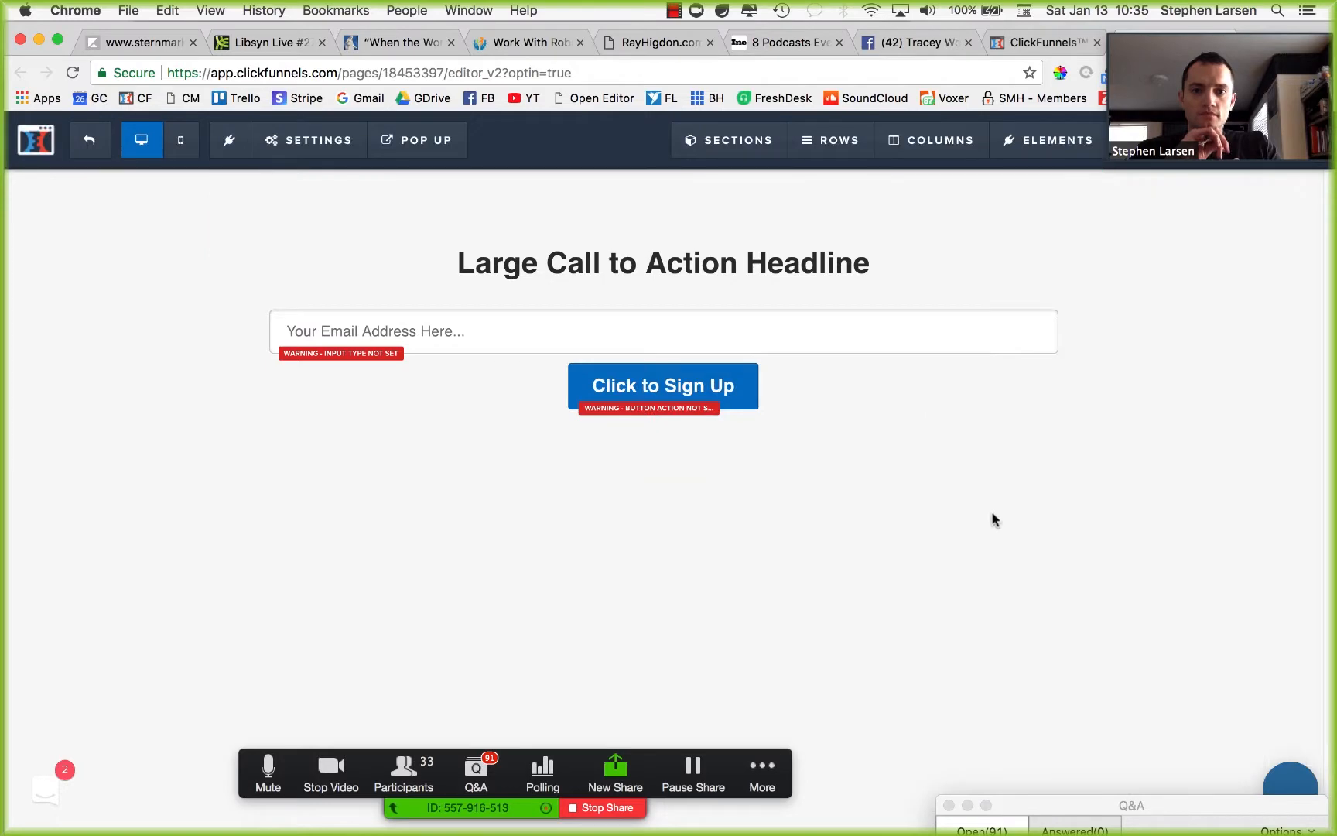
Step: Set the top margin of the Click to Sign Up button to 35
click(918, 413)
drag(1138, 288, 1180, 289)
click(713, 455)
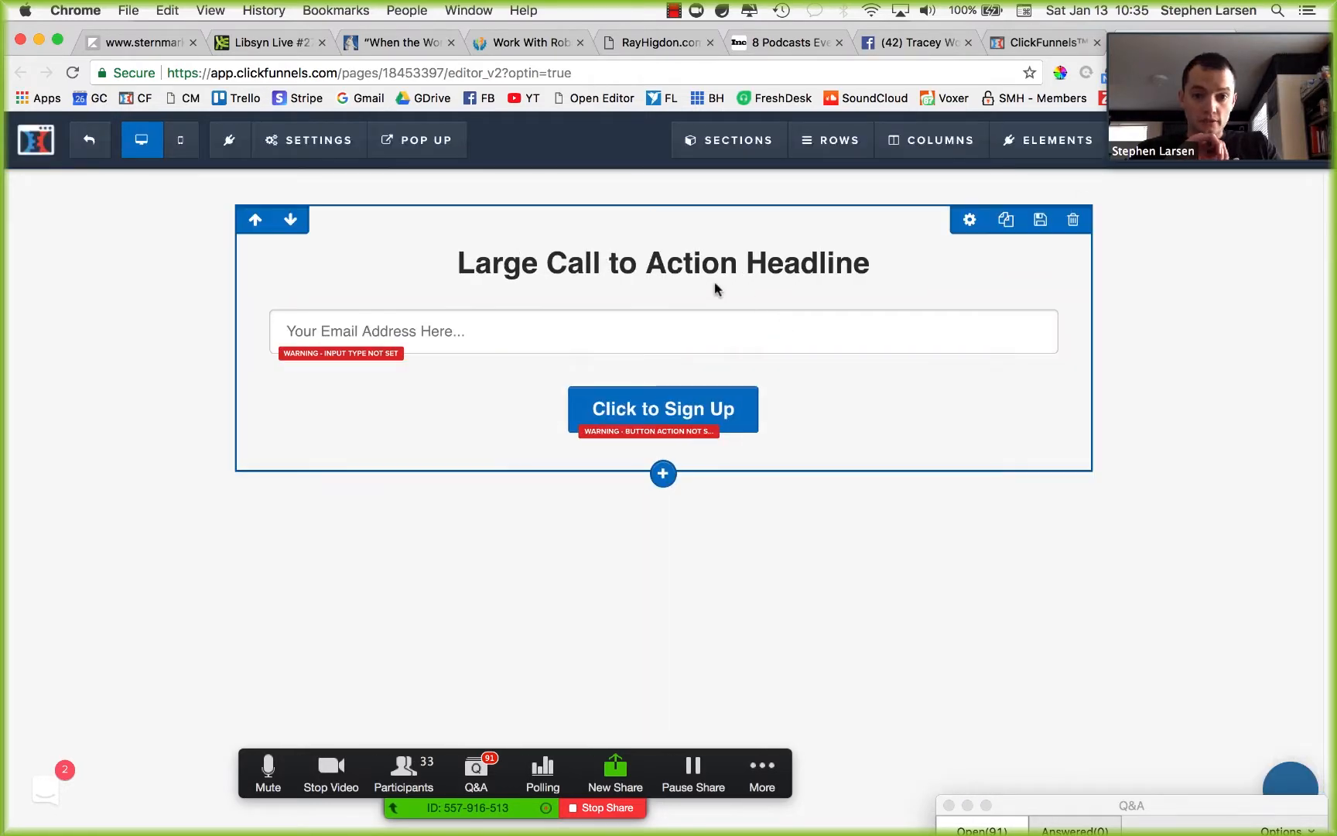
Step: Set the input field's type to Email Address and give it the Email Icon
click(907, 340)
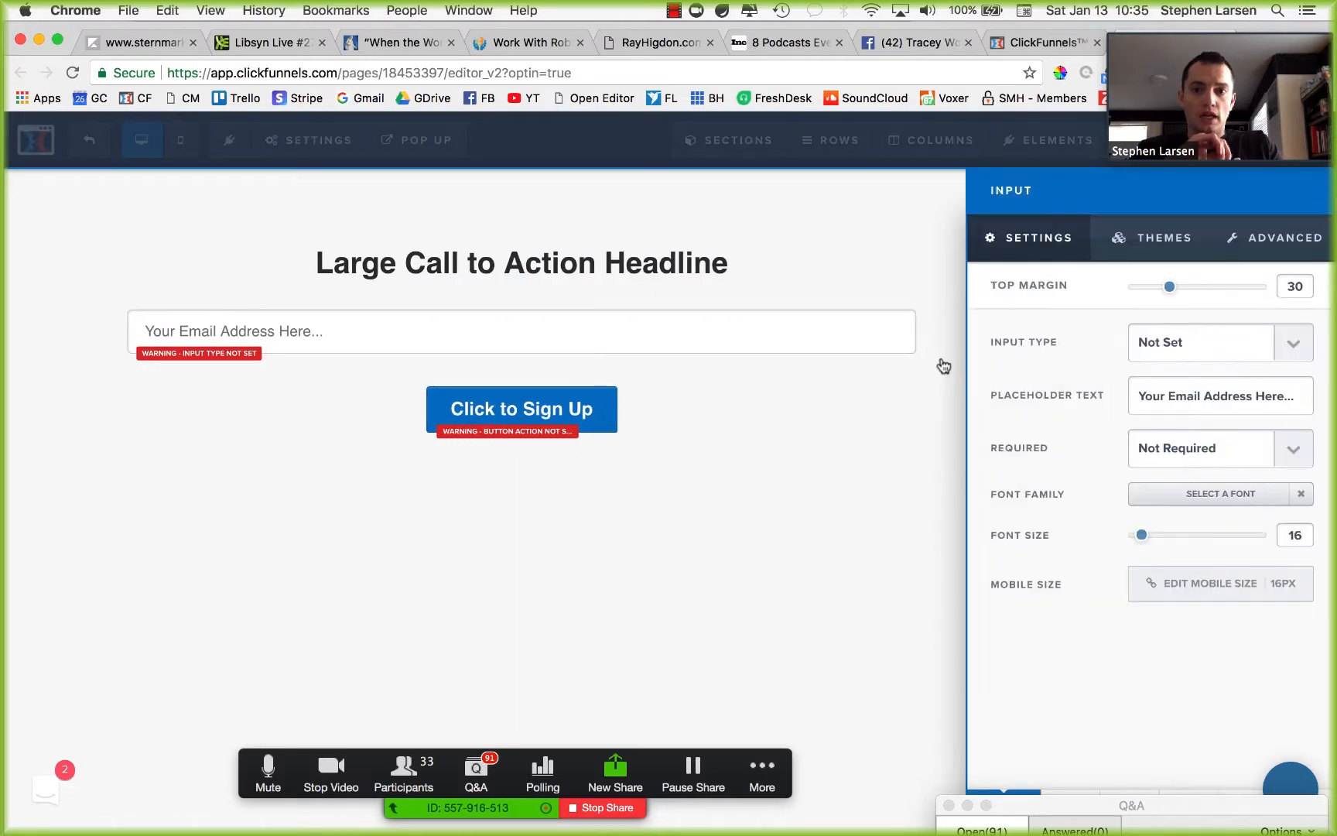
click(1254, 337)
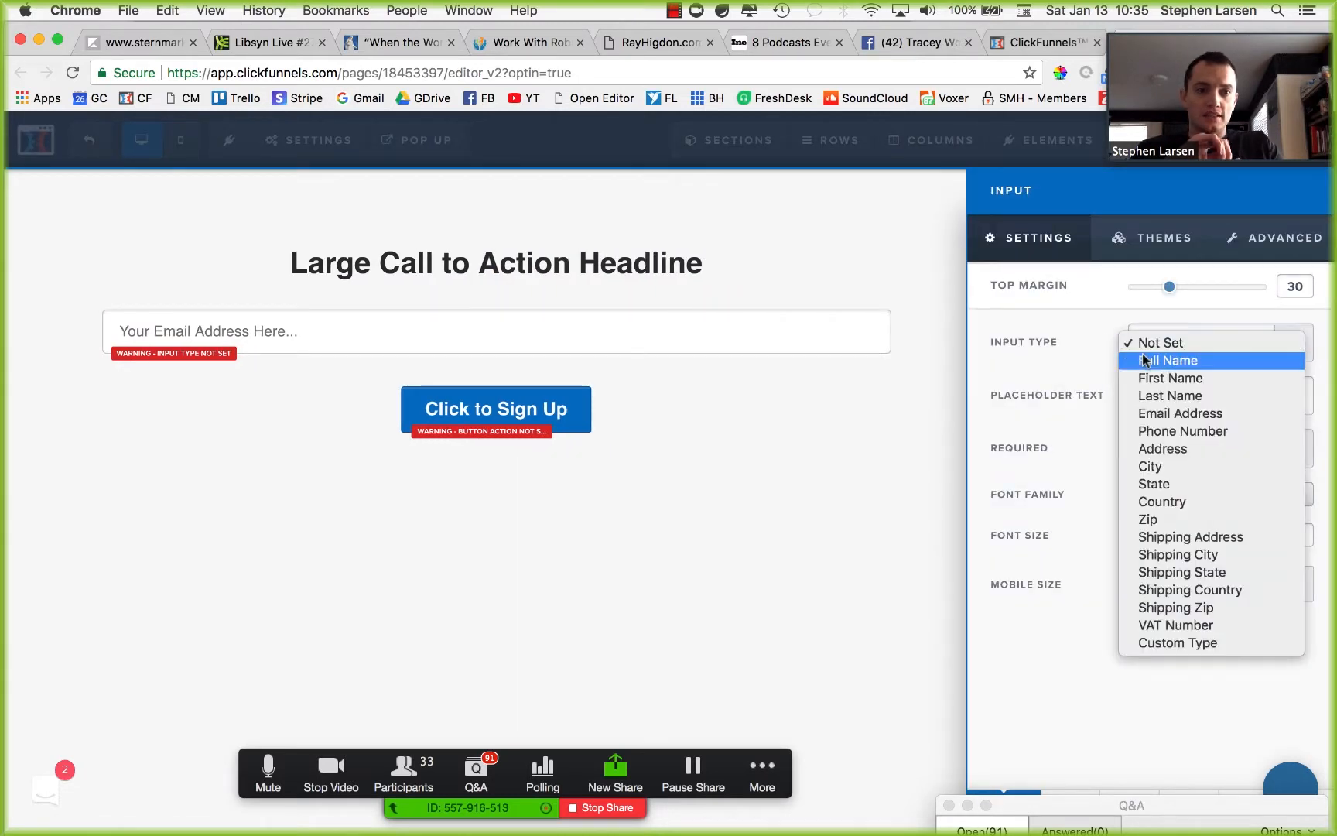
click(1180, 414)
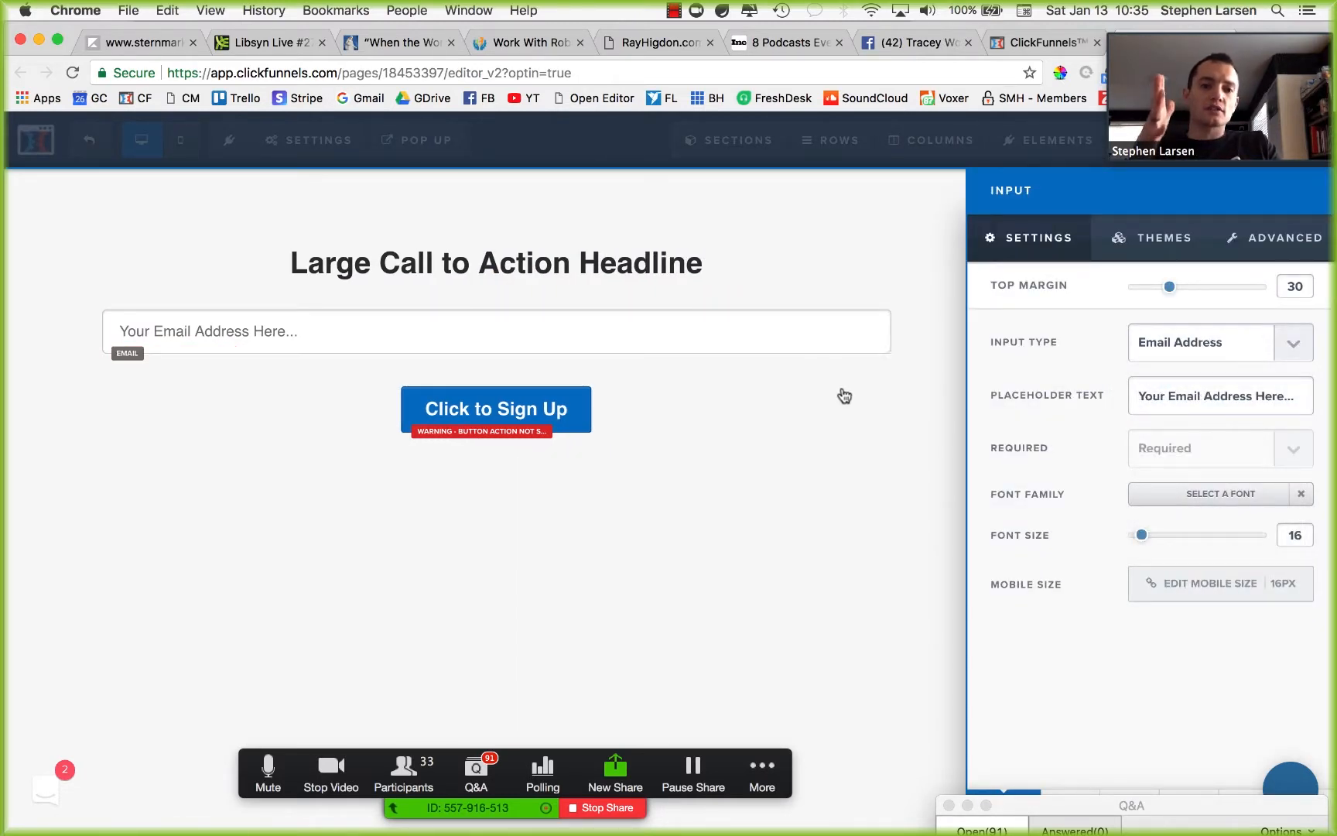
click(1278, 239)
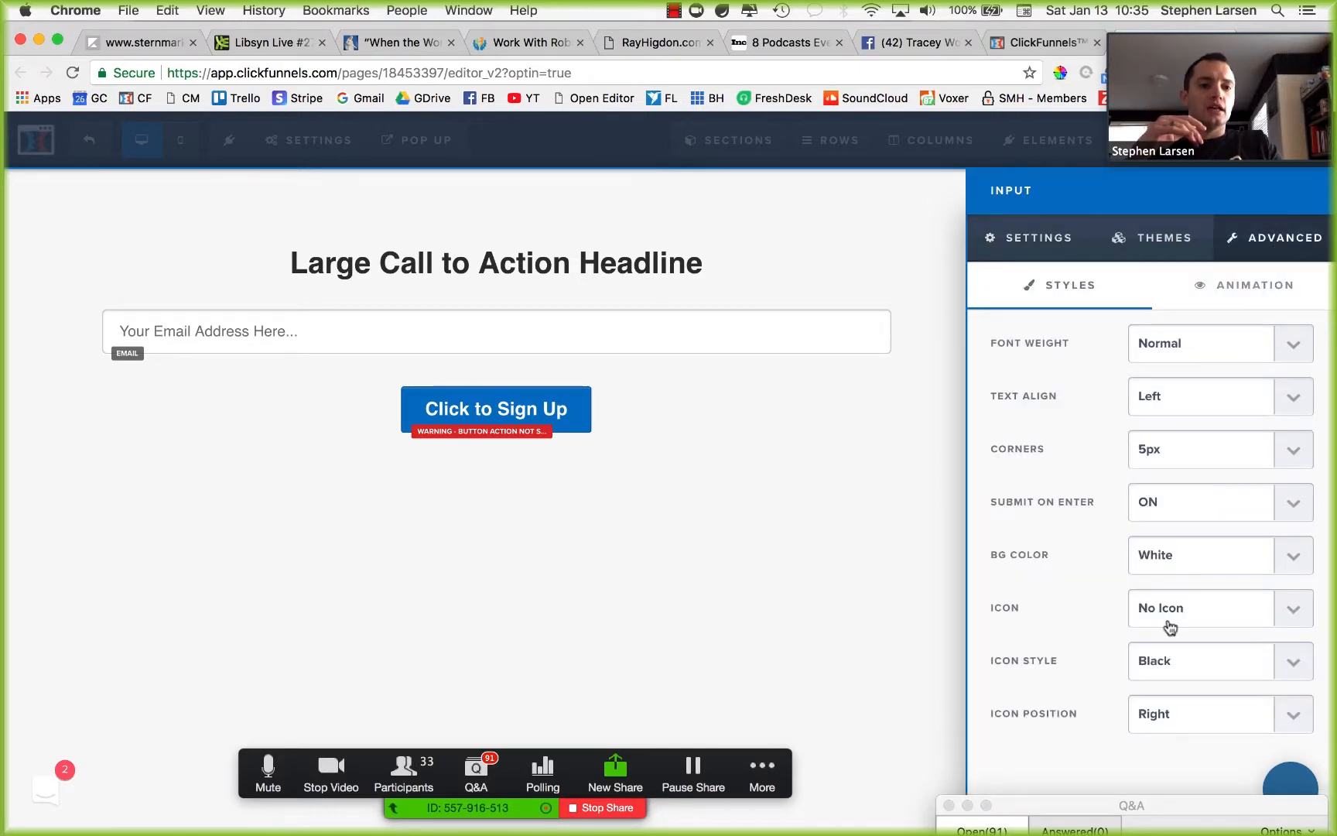
click(1174, 620)
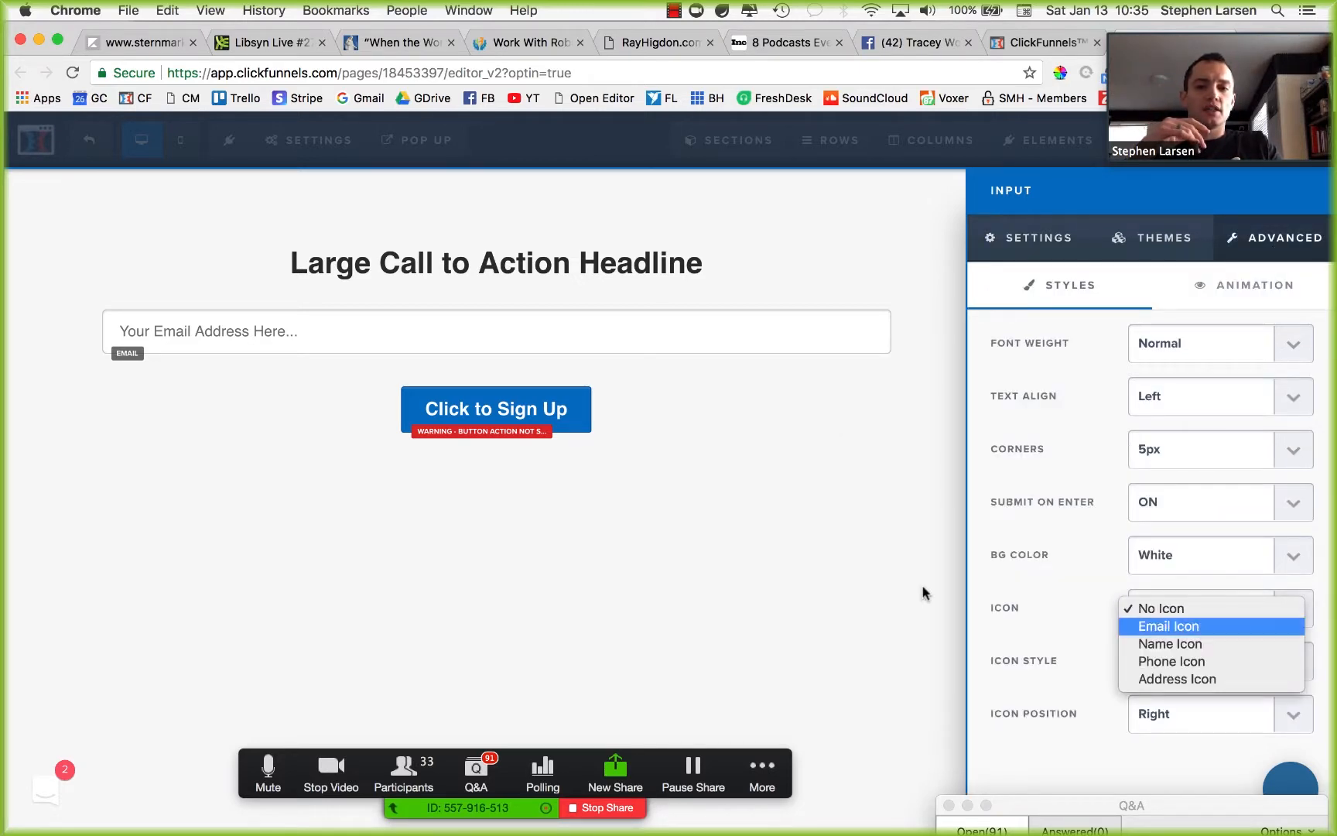
Step: Set the Click to Sign Up button's font size to 36 and its action to submitting the page
click(511, 408)
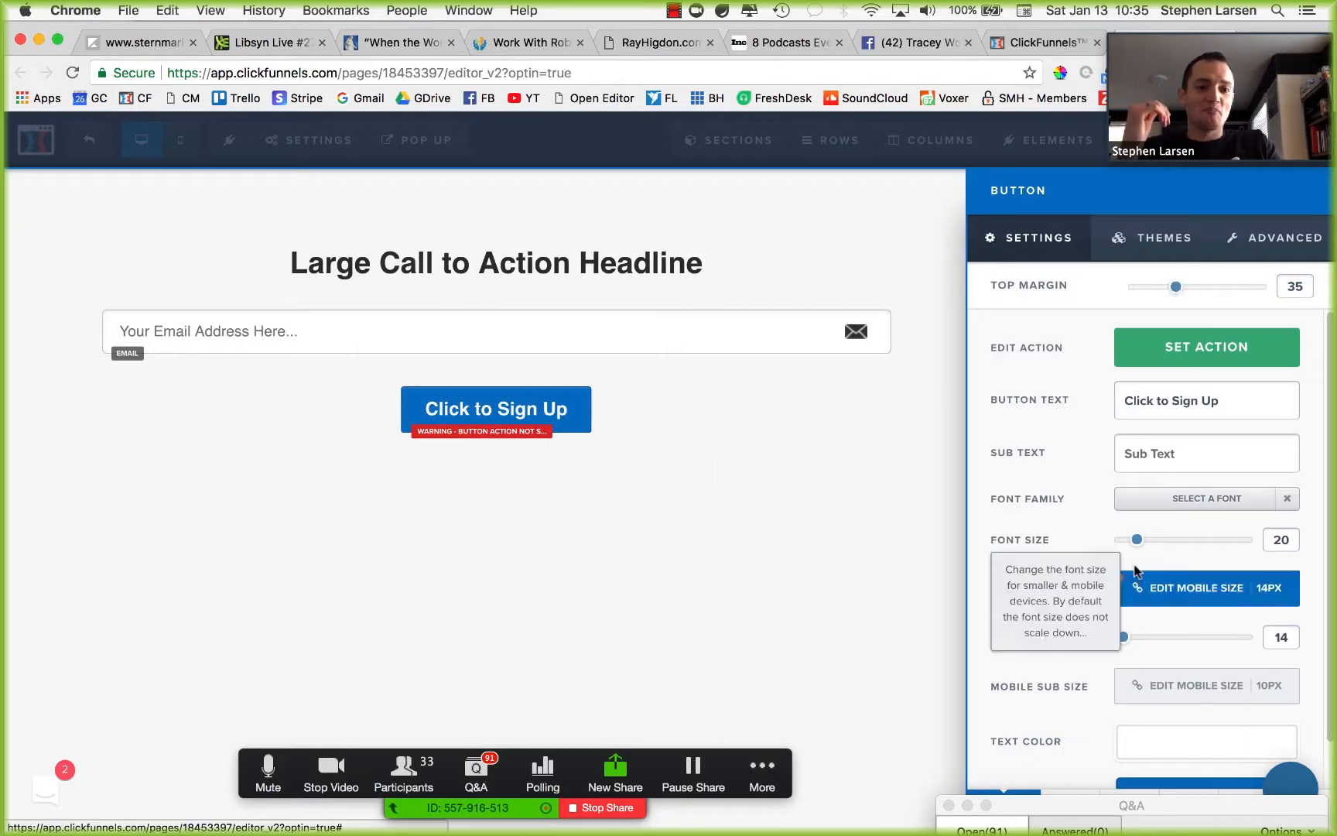
drag(1137, 539, 1179, 539)
click(1199, 355)
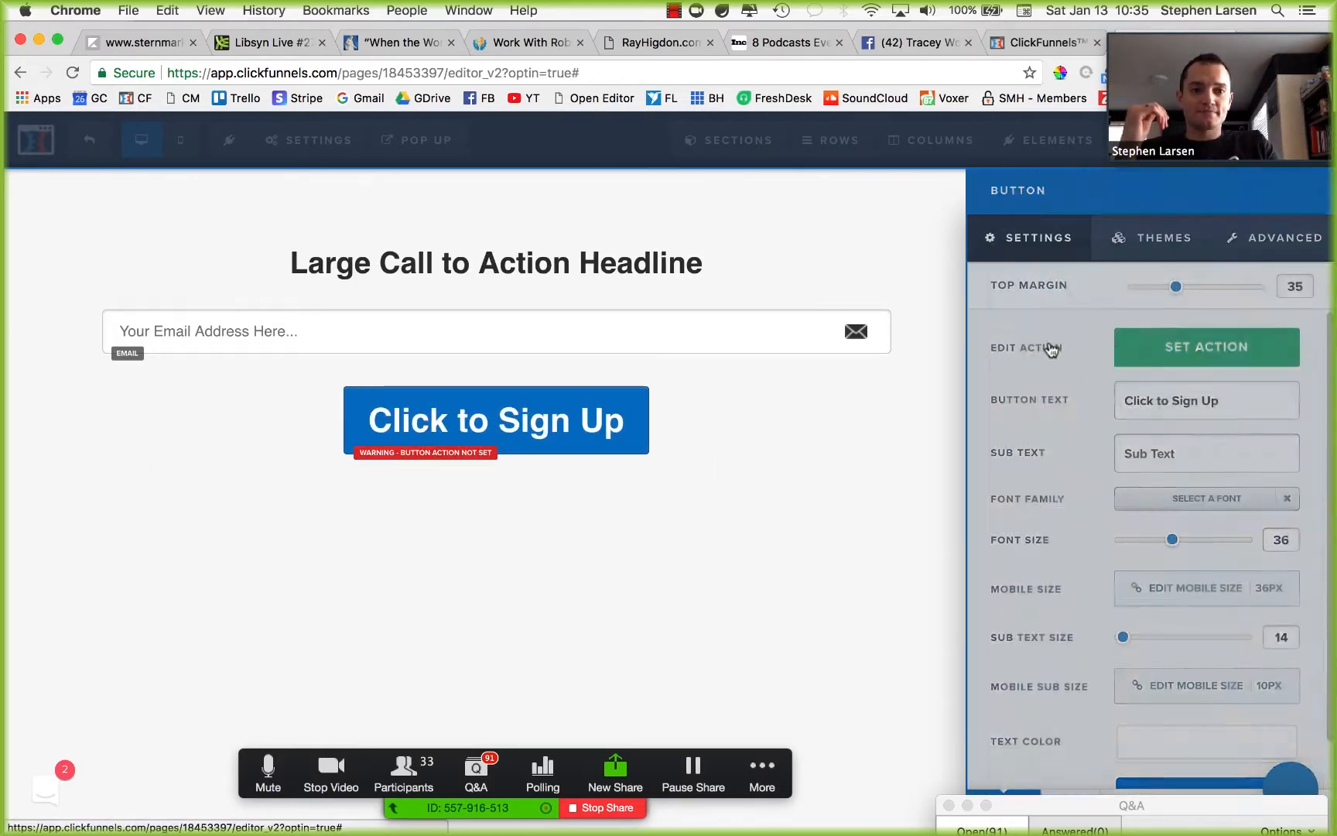
click(1155, 244)
click(726, 517)
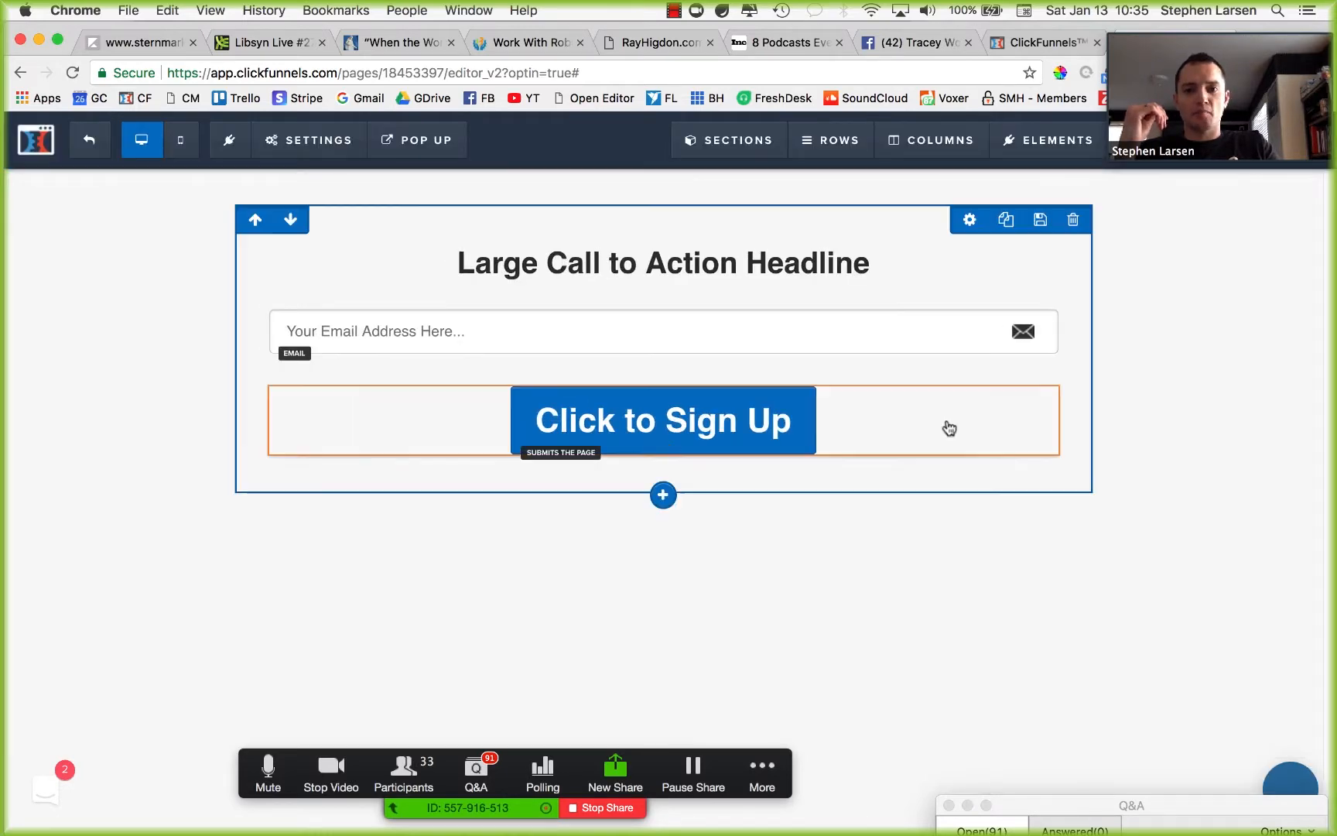
click(908, 435)
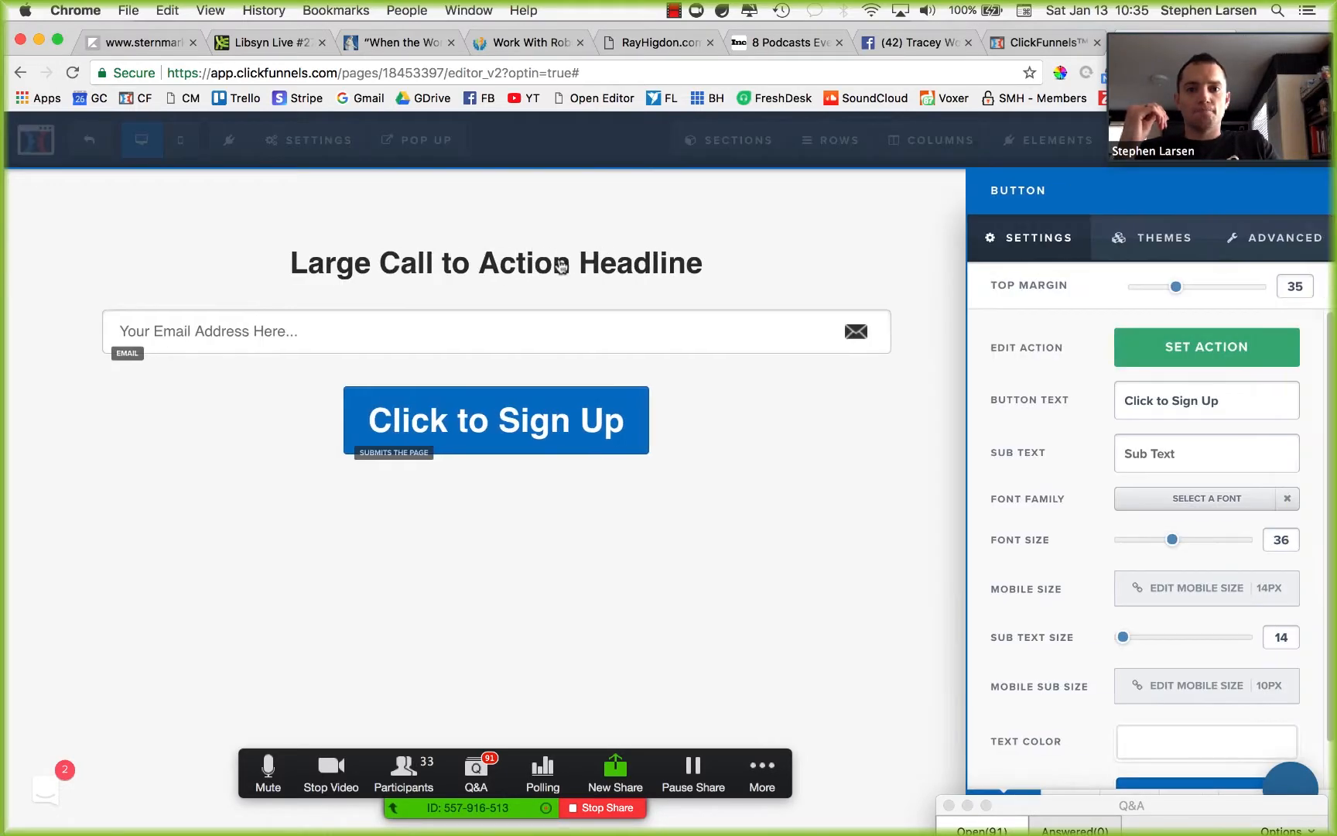
click(859, 240)
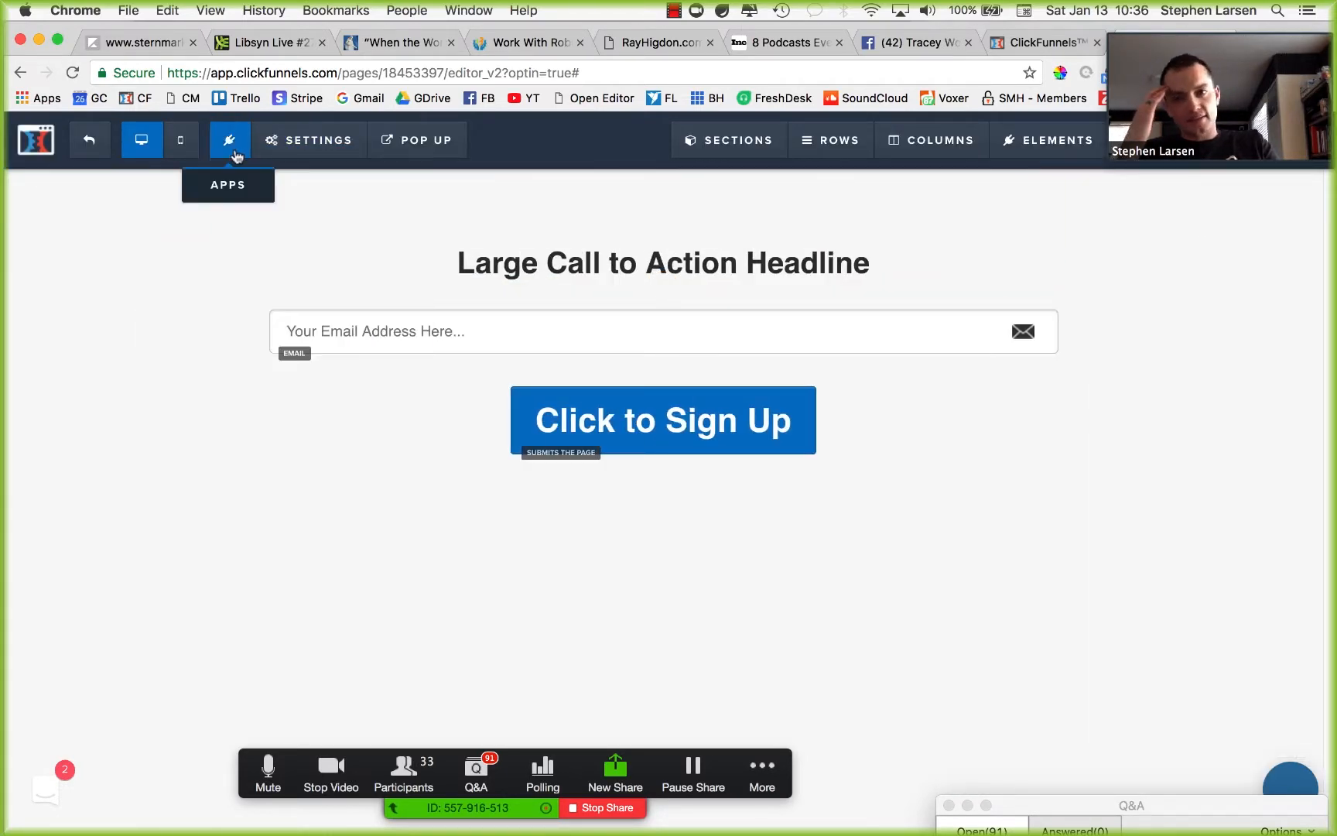
Step: Copy the page's current background color code, then set the page background color to white (#ffffff)
mouse_move(308, 140)
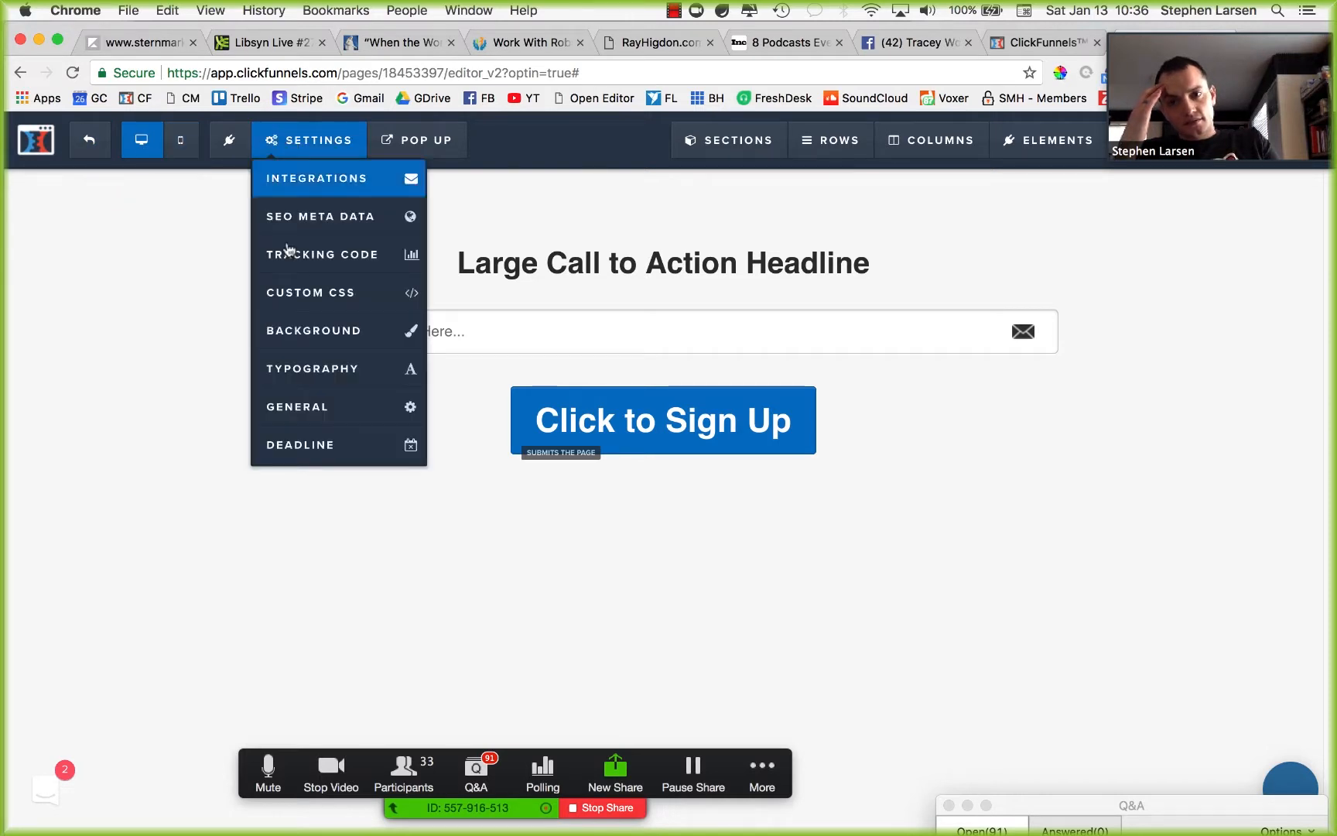
click(334, 330)
click(1151, 366)
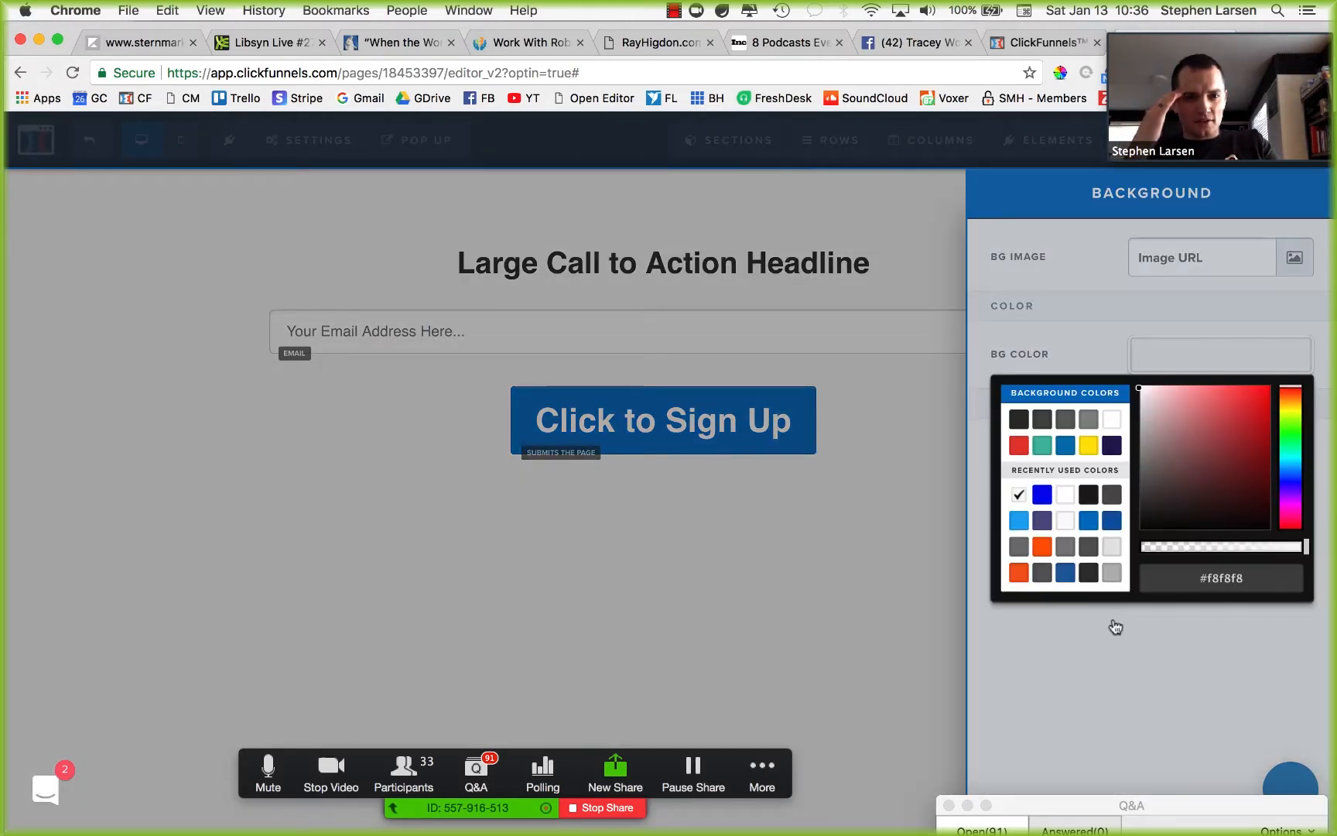
click(1208, 581)
key(super+c)
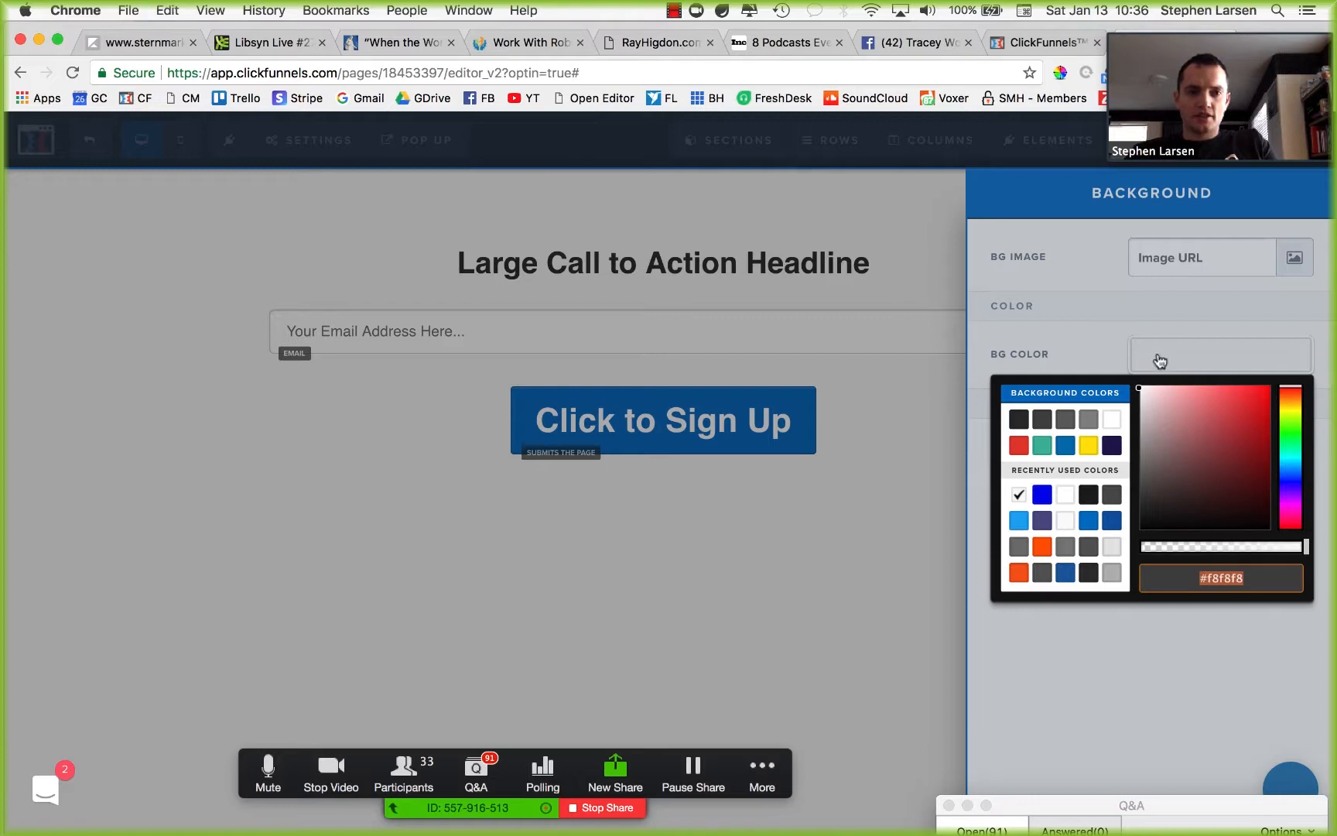
click(1132, 353)
click(1158, 366)
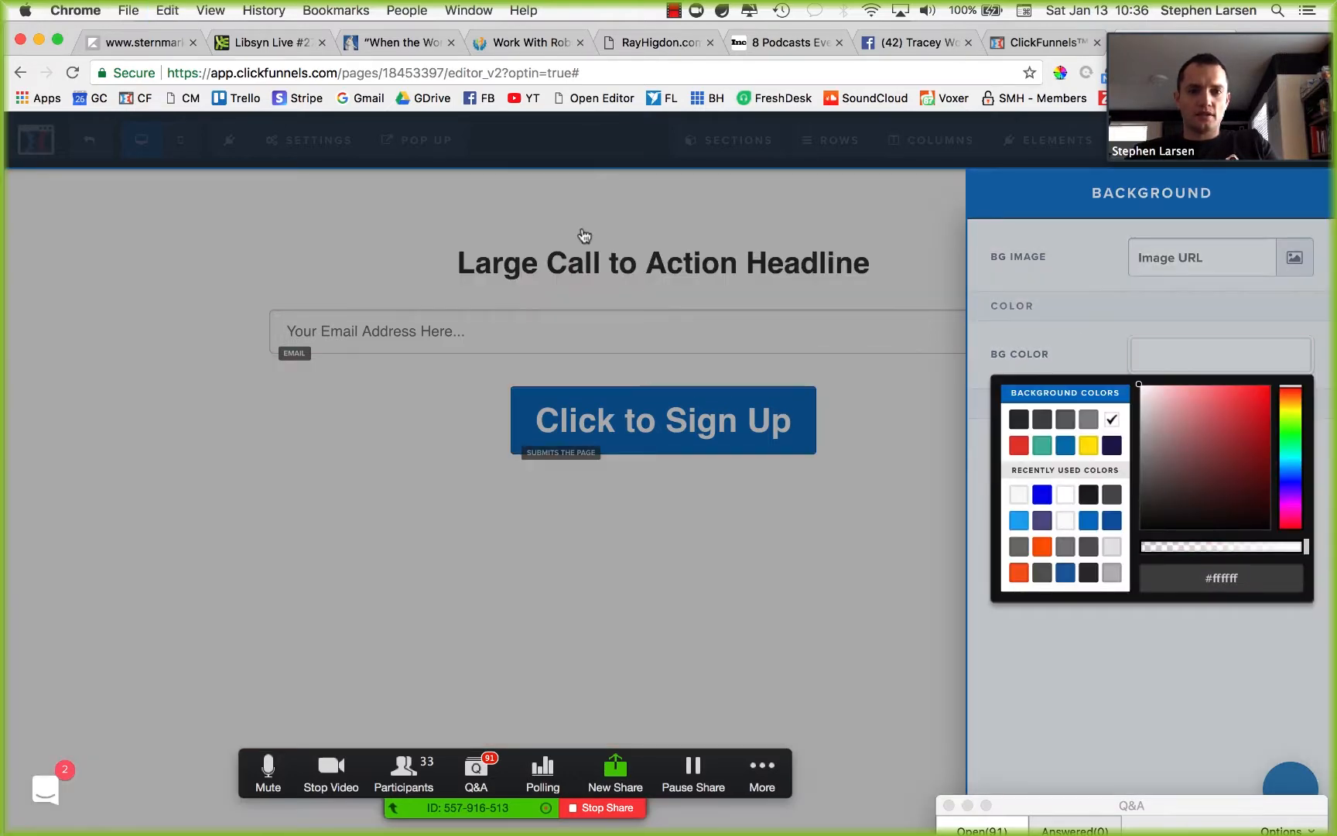
click(585, 233)
Step: Set the background color of the one-column row around the form to #f3f3f3
click(970, 220)
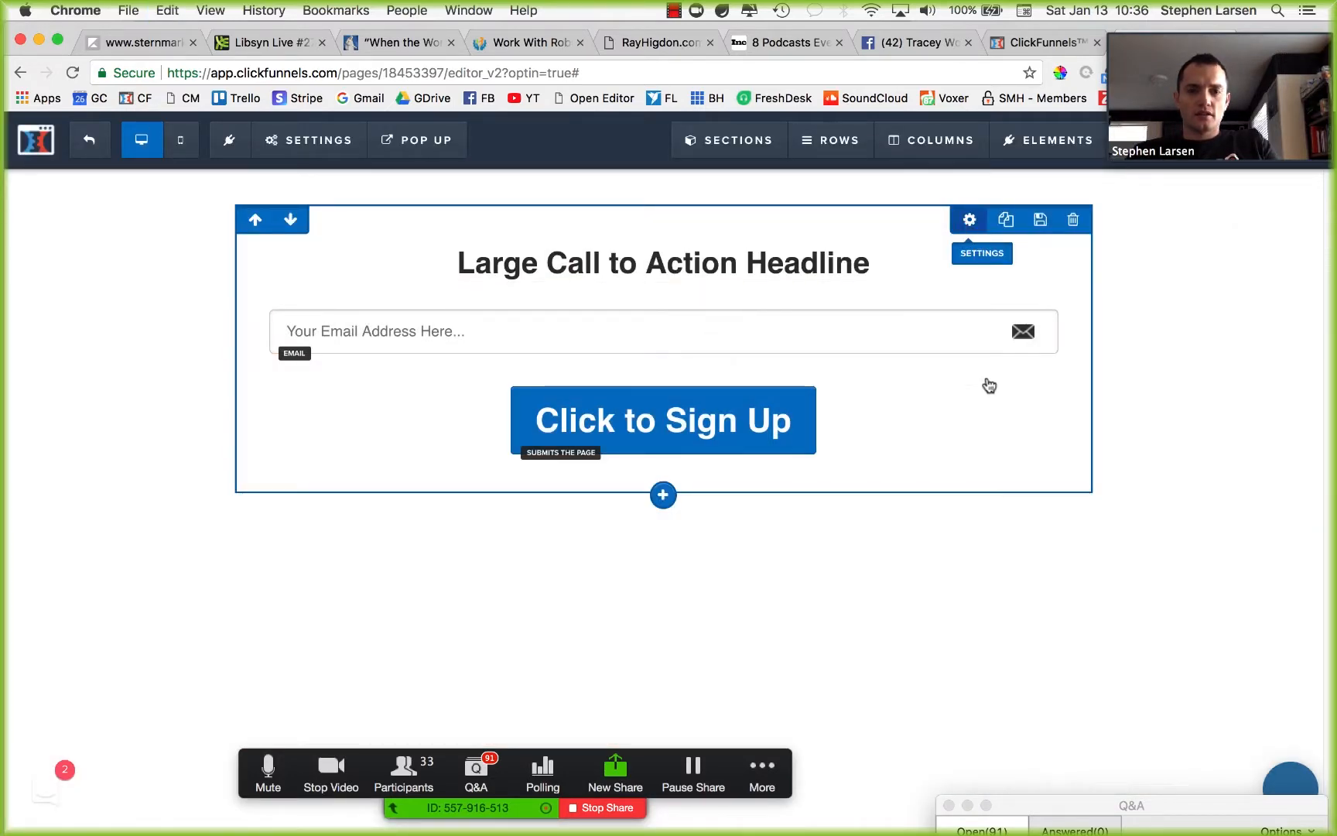
click(1218, 450)
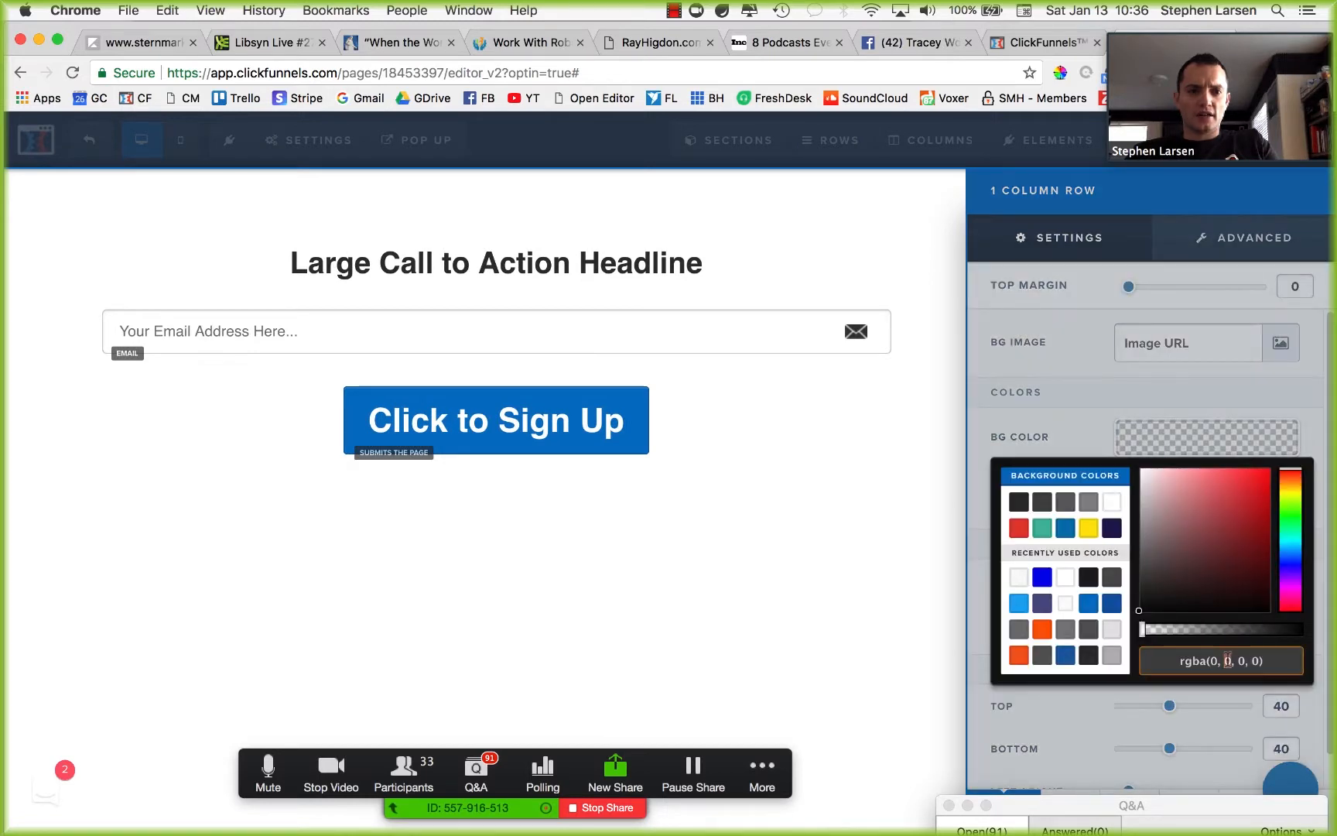
key(super+a)
key(super+v)
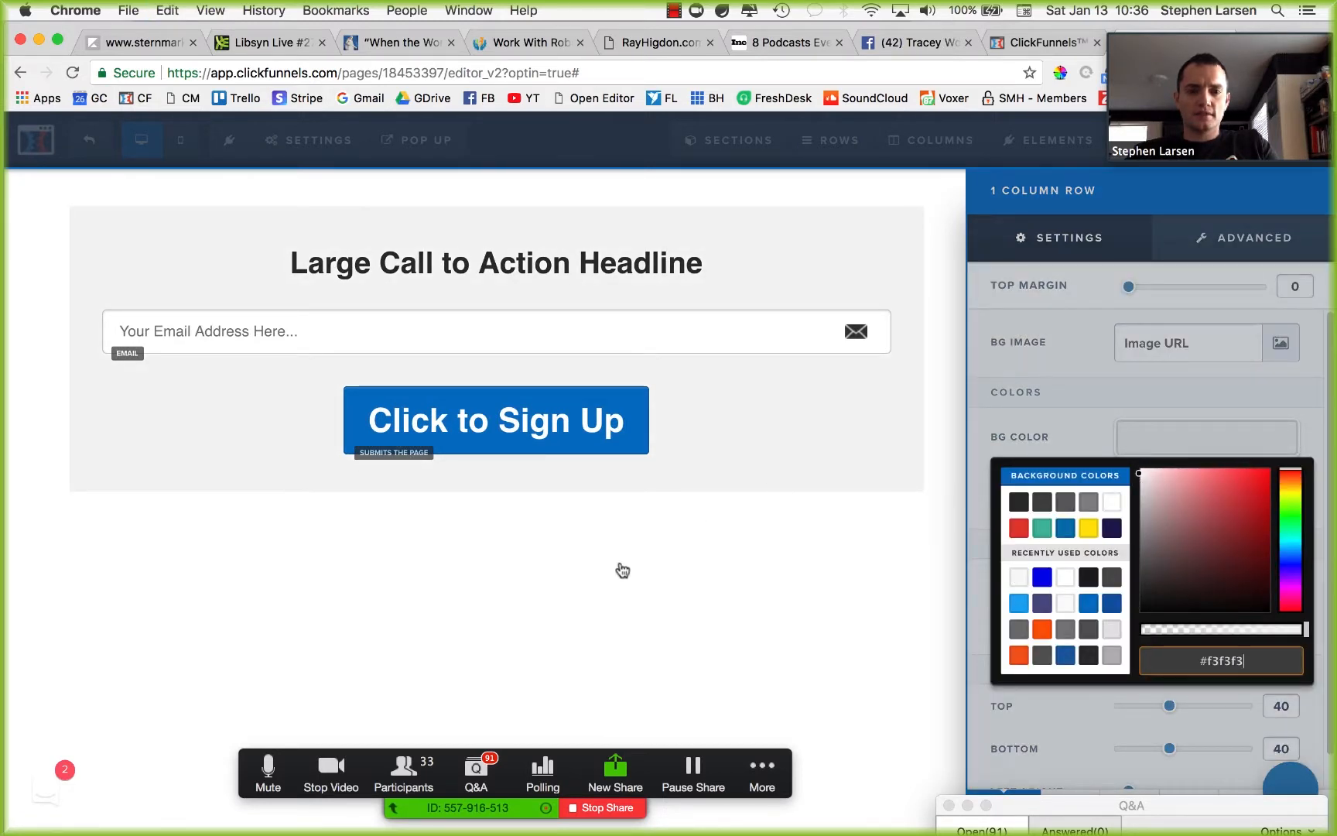
click(1090, 389)
click(561, 302)
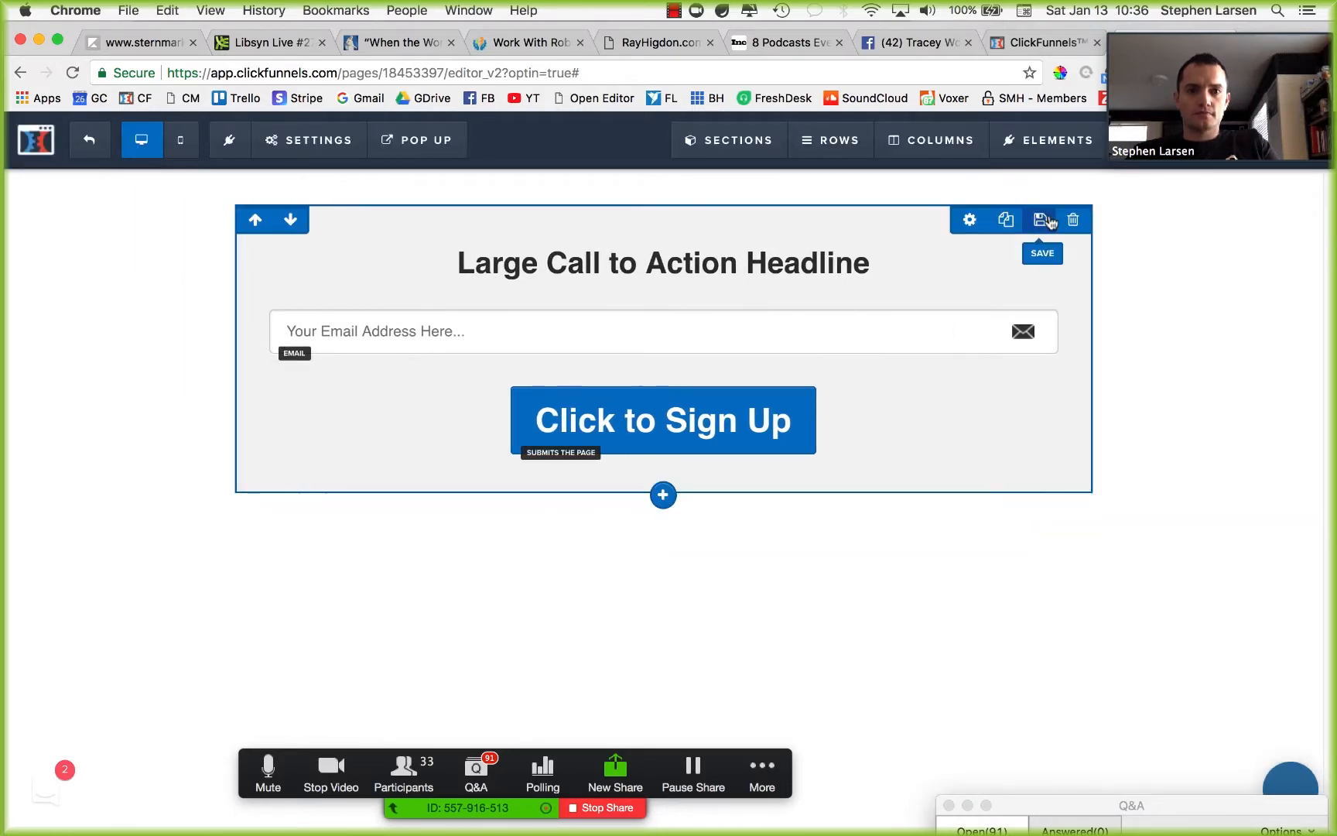
Step: Give the one-column row around the form a full border, 2px thick and red
click(969, 220)
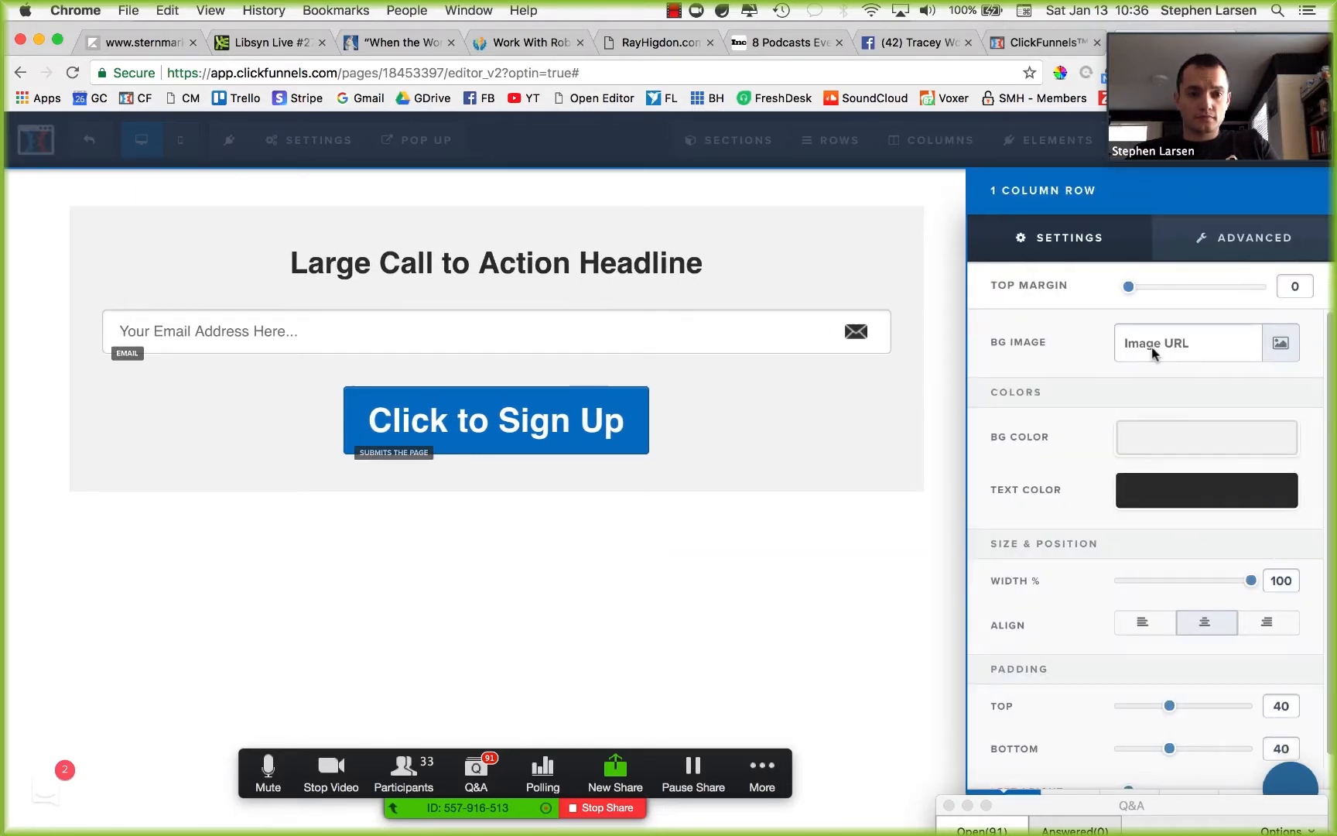
click(1253, 240)
click(1163, 436)
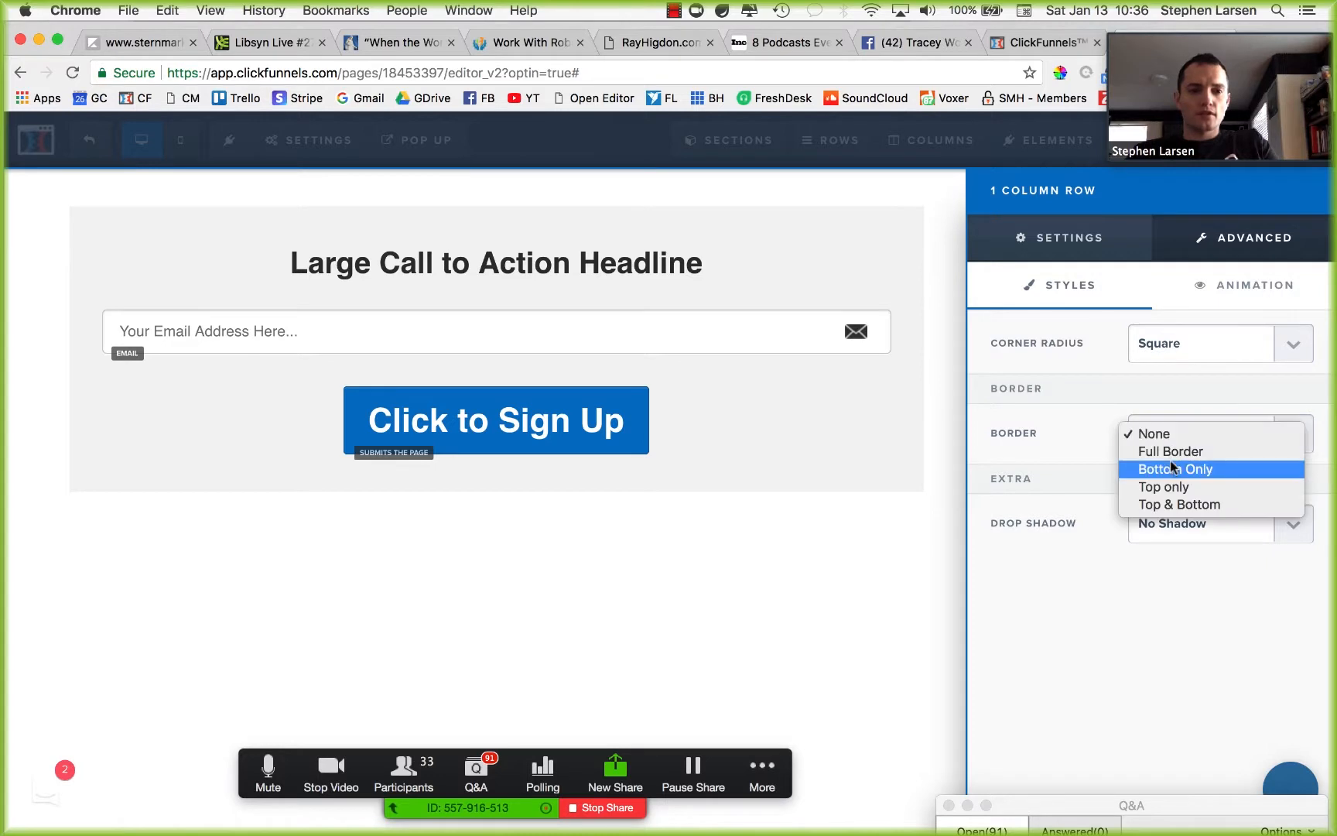
click(1171, 452)
click(1203, 532)
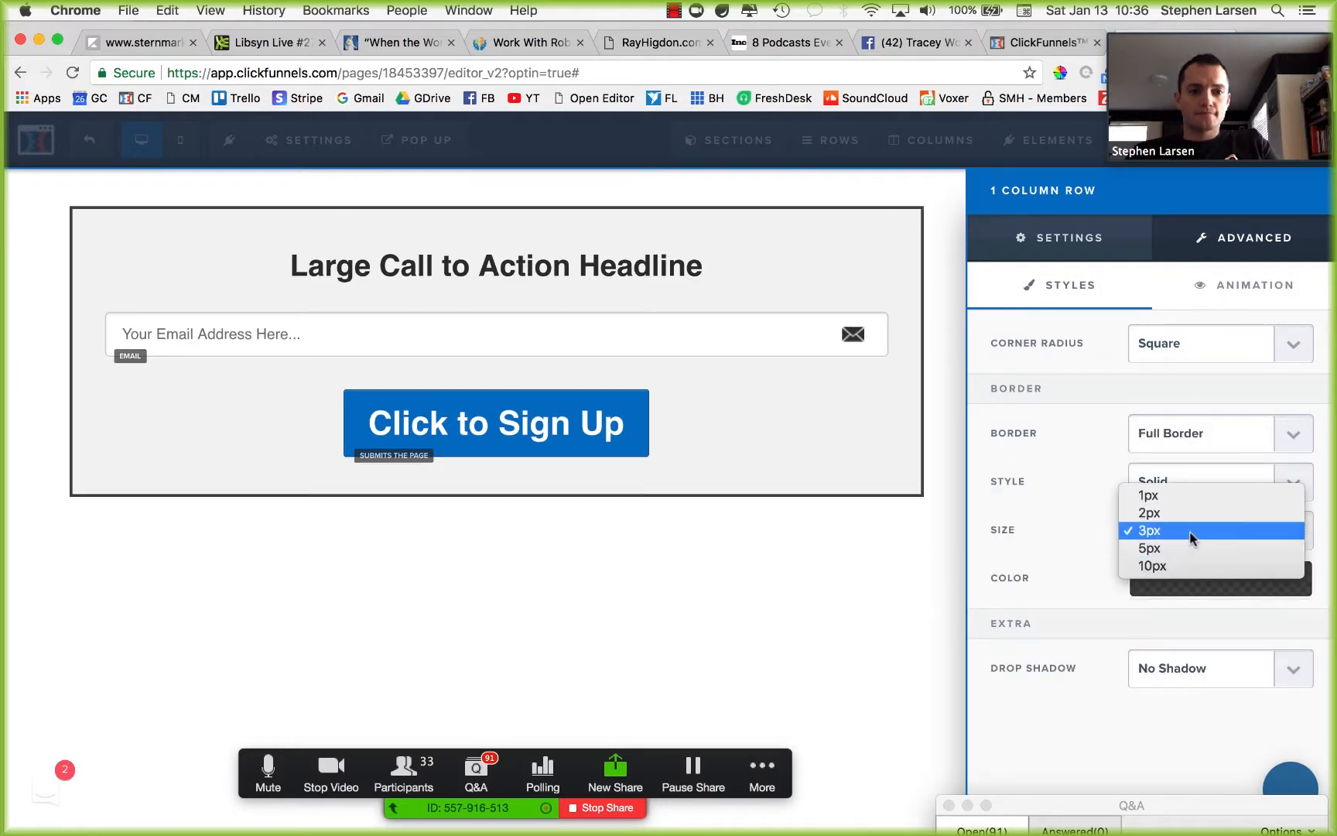
click(1189, 514)
click(1238, 576)
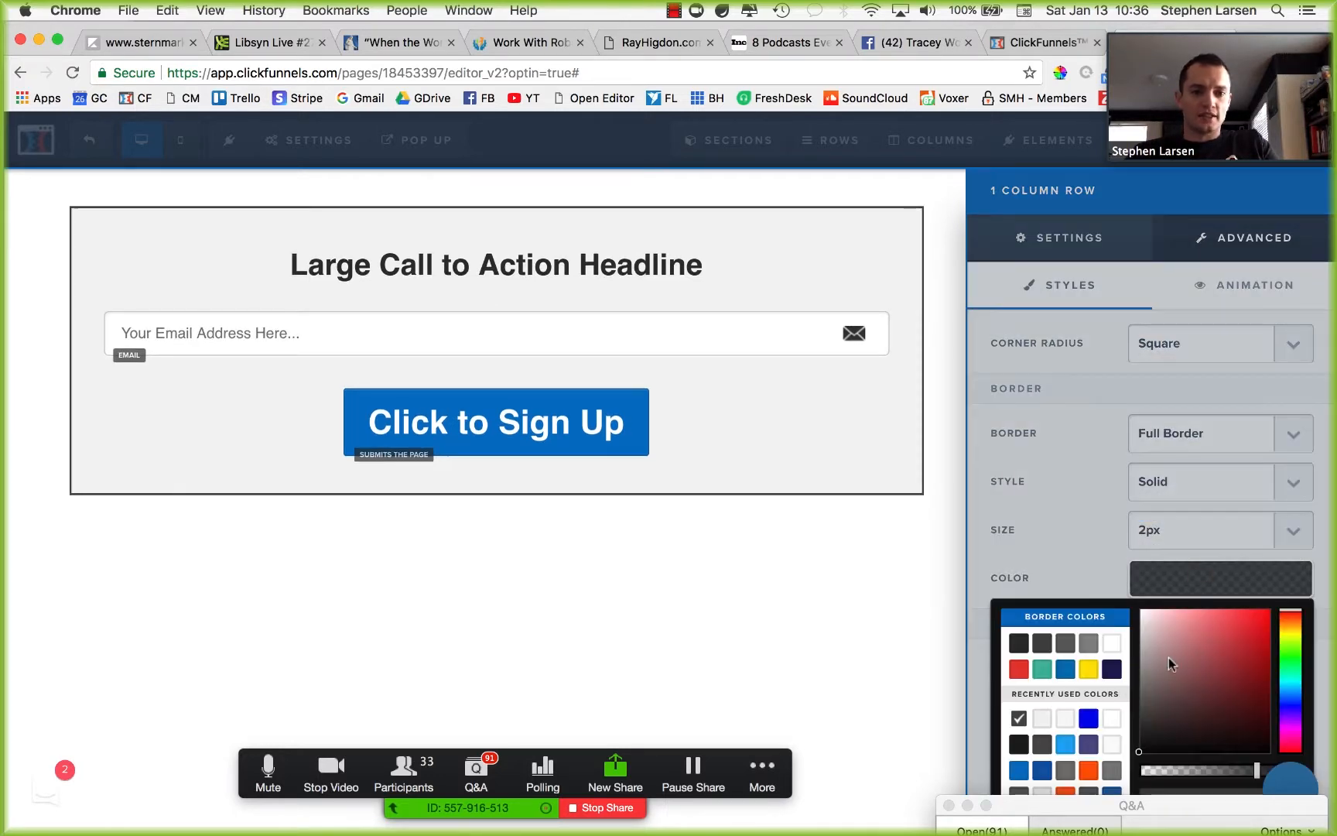
click(1018, 670)
click(1107, 554)
Step: Set the row's border size to 3px and its style to Dashed
click(1188, 534)
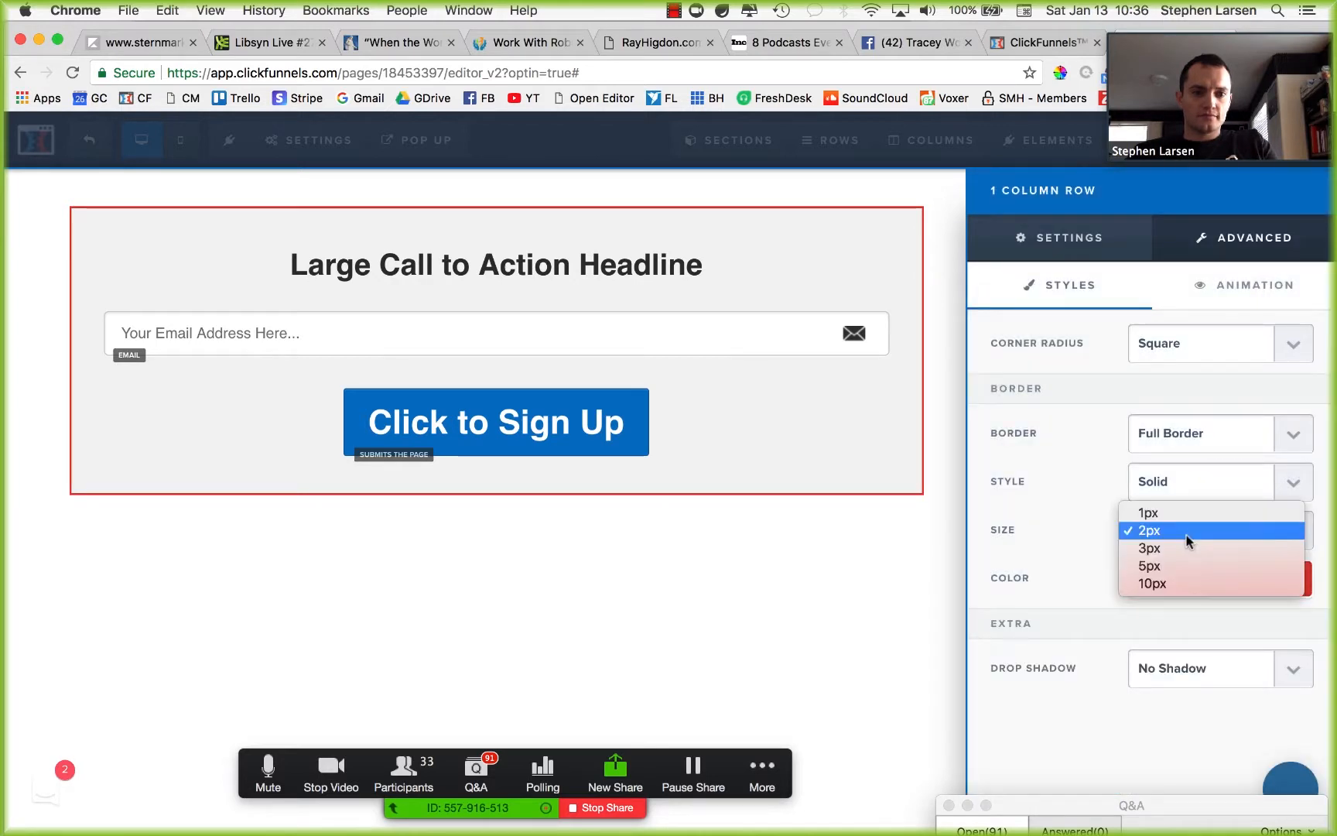
click(1161, 548)
click(1203, 484)
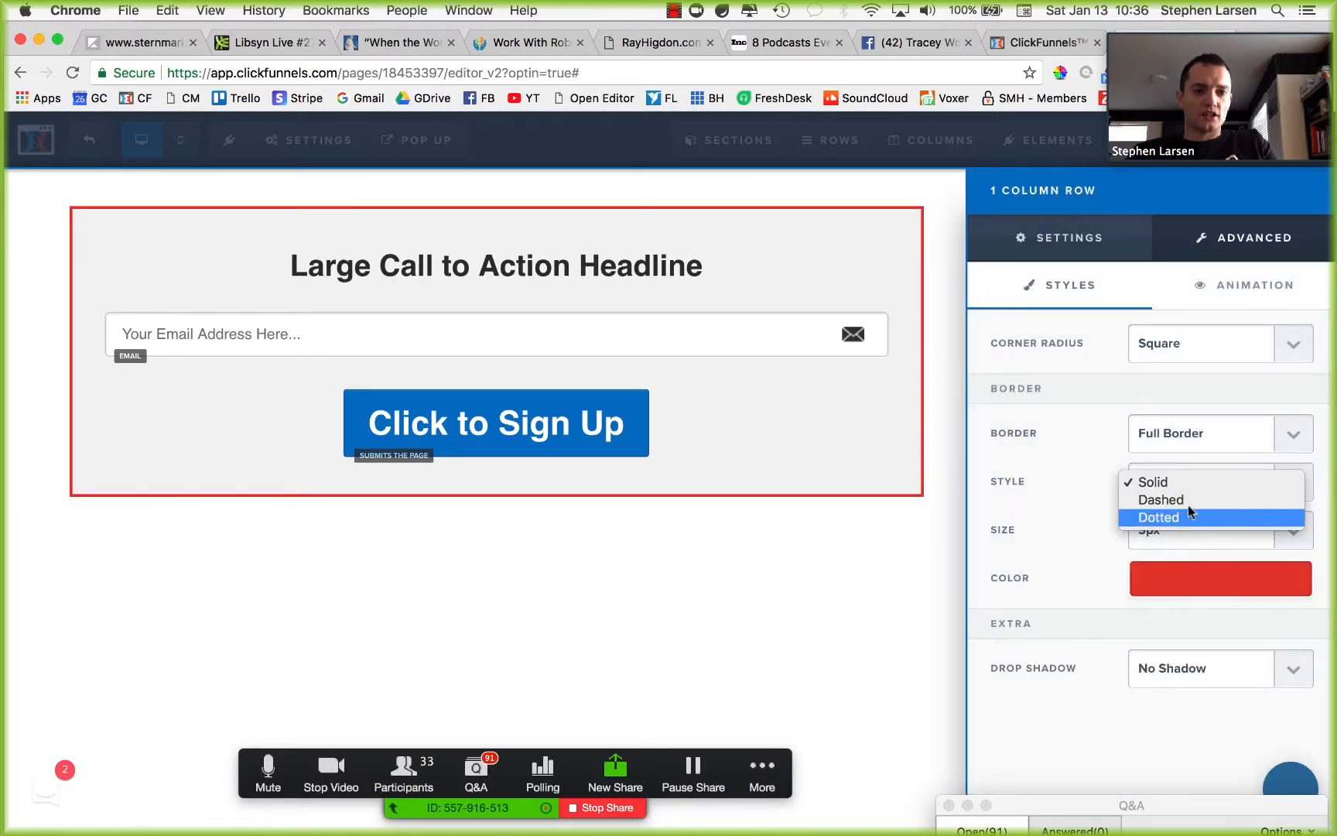
key(Return)
click(697, 584)
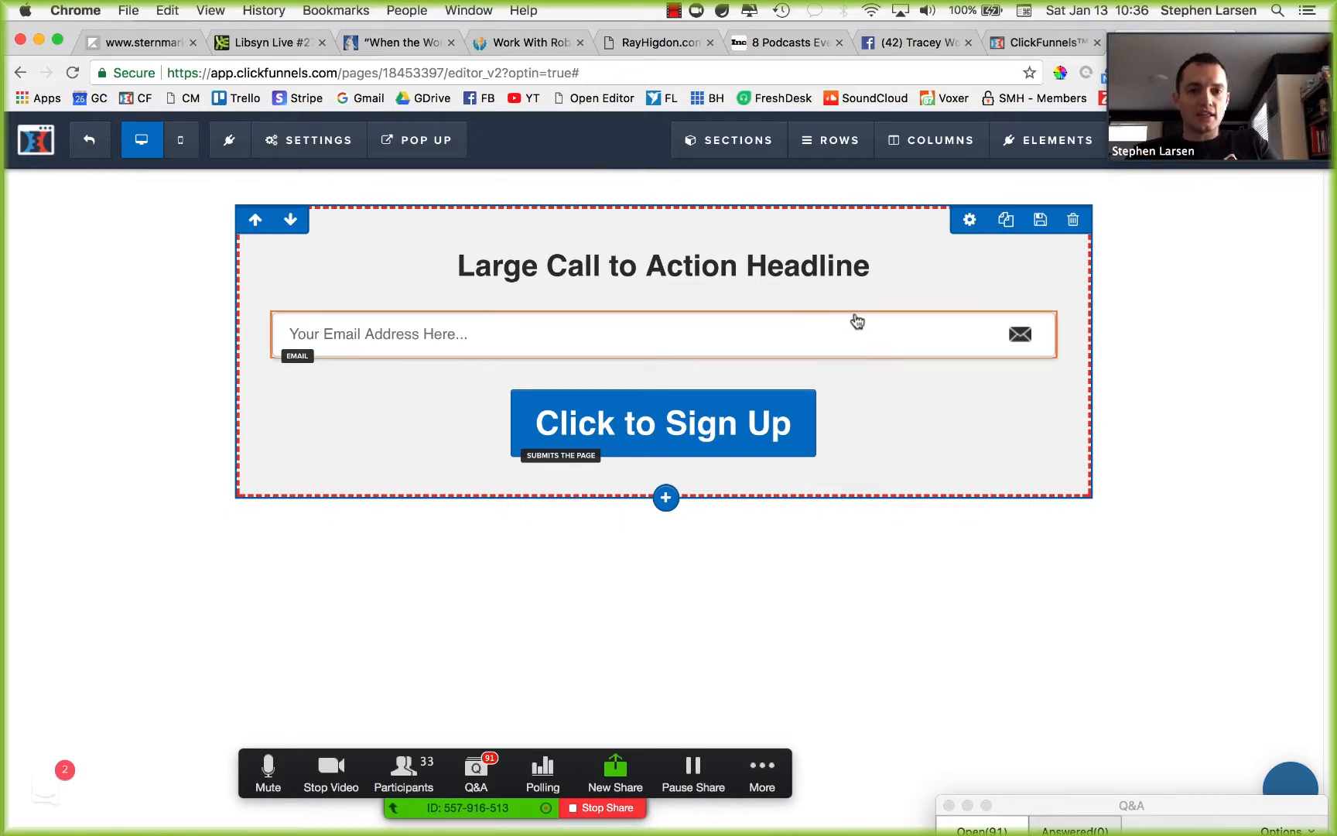
Step: Set the email input field's font size to 24
click(916, 334)
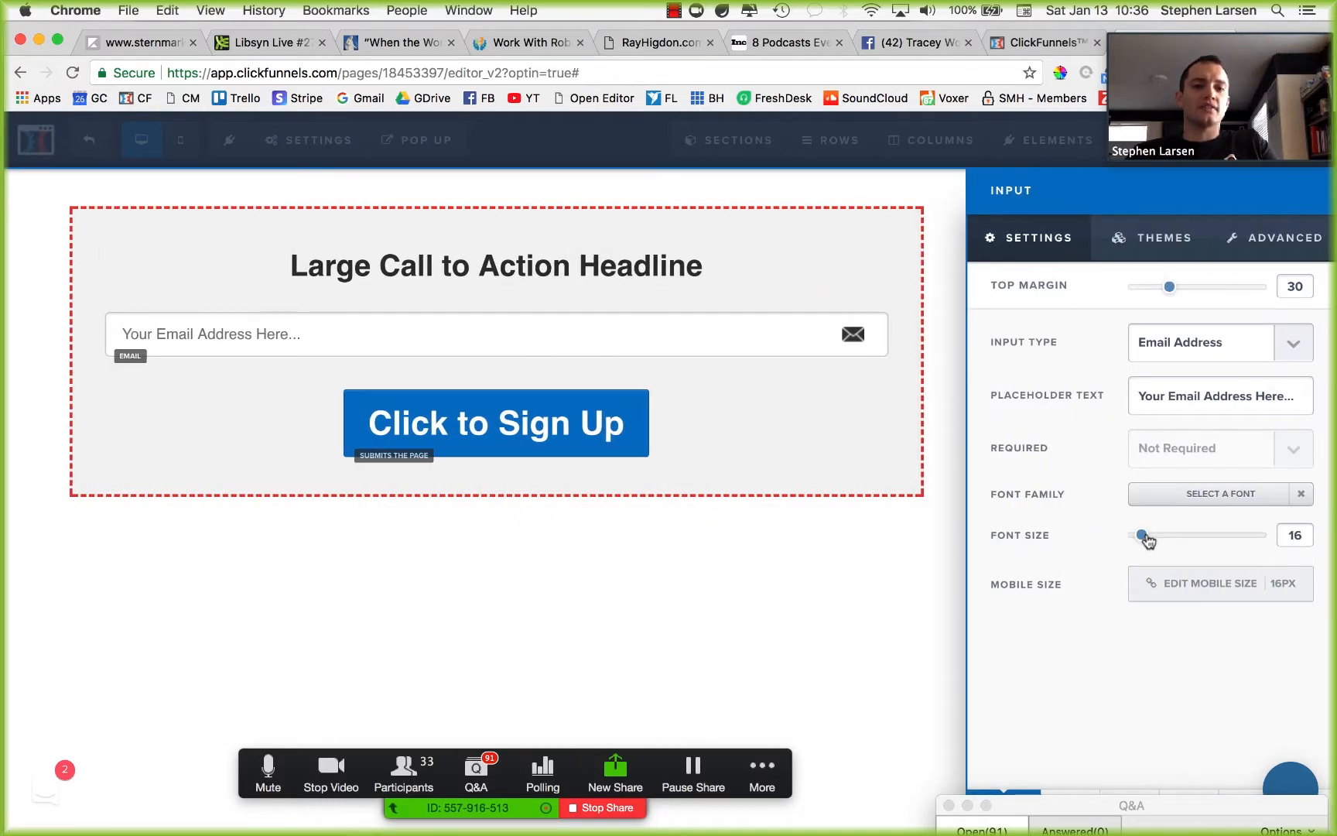
drag(1145, 537, 1162, 535)
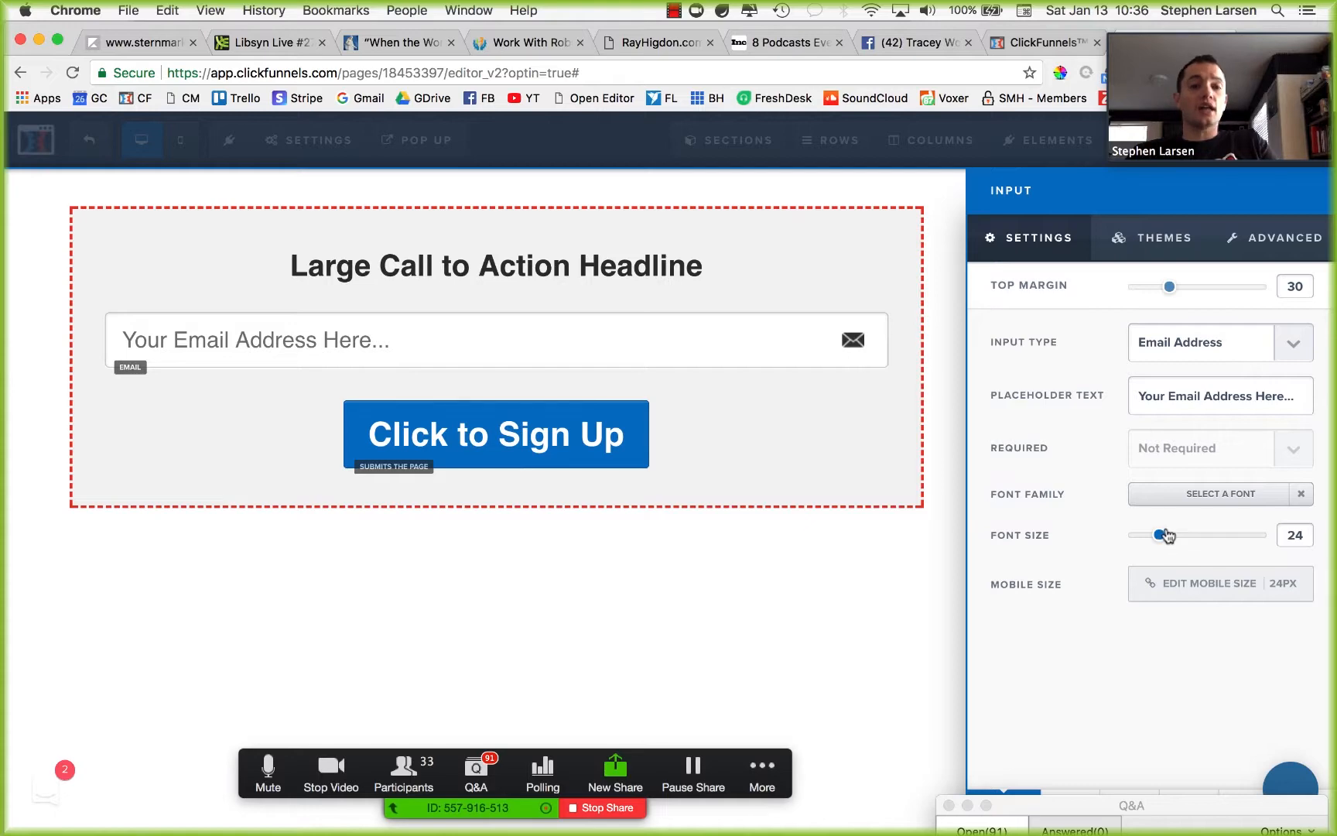
click(709, 529)
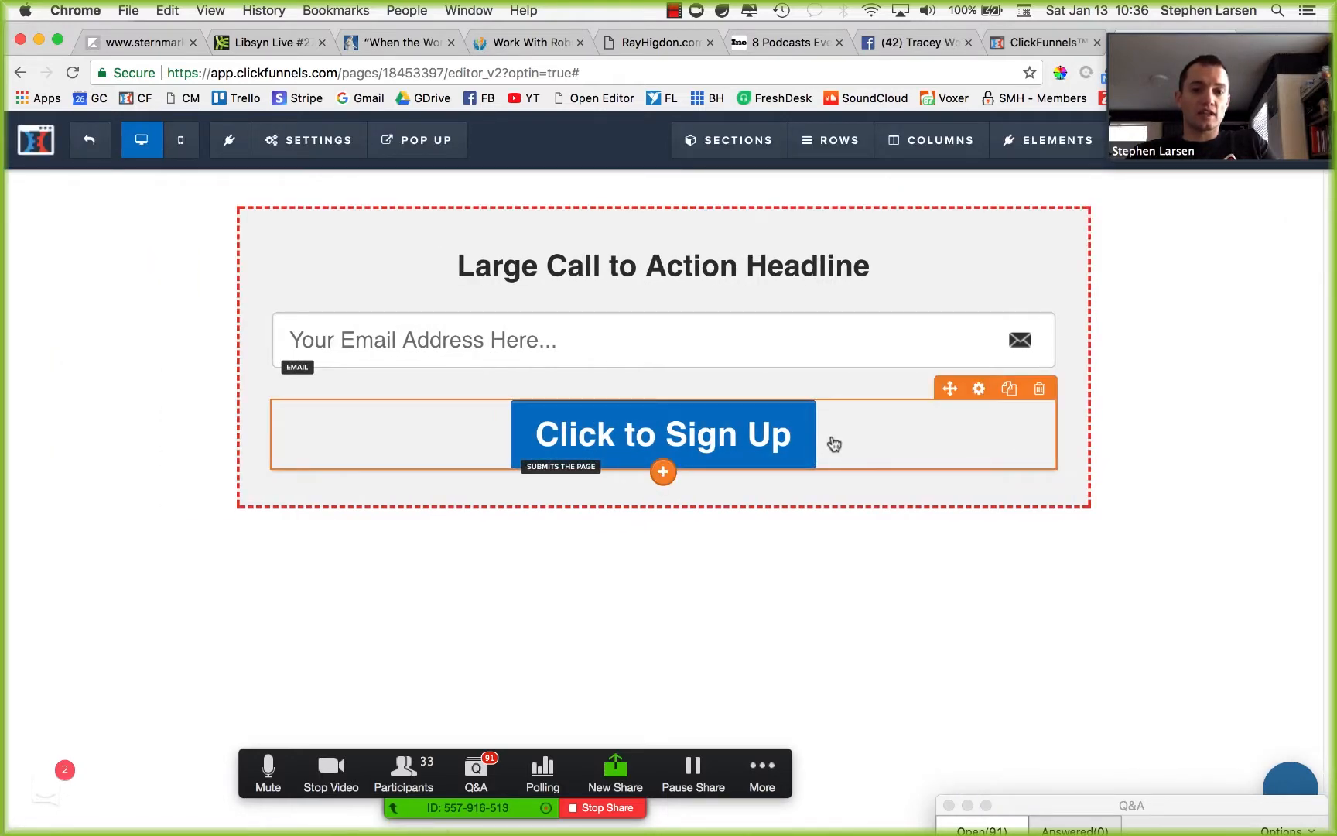
Step: Set the Click to Sign Up button's top margin to 25
click(833, 442)
drag(1174, 298, 1163, 293)
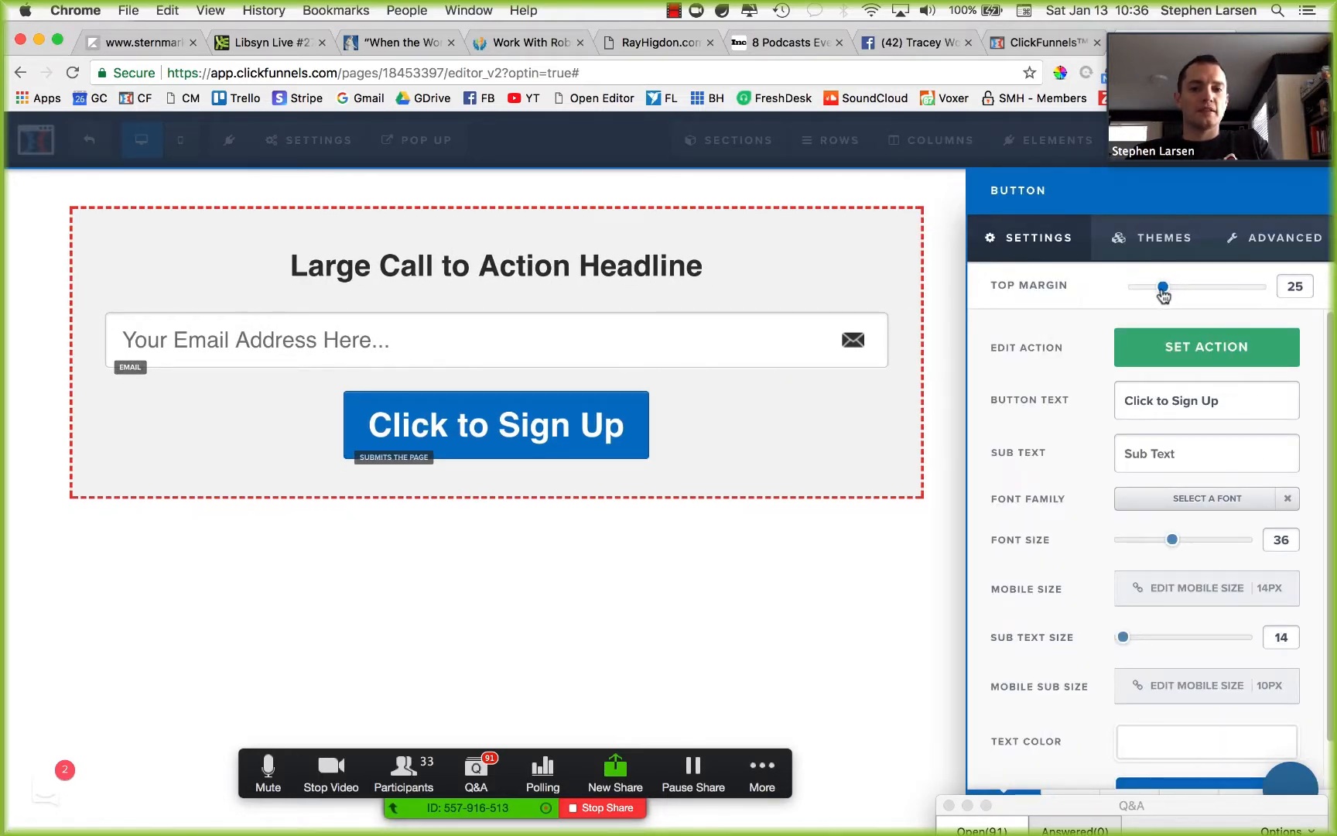
click(756, 452)
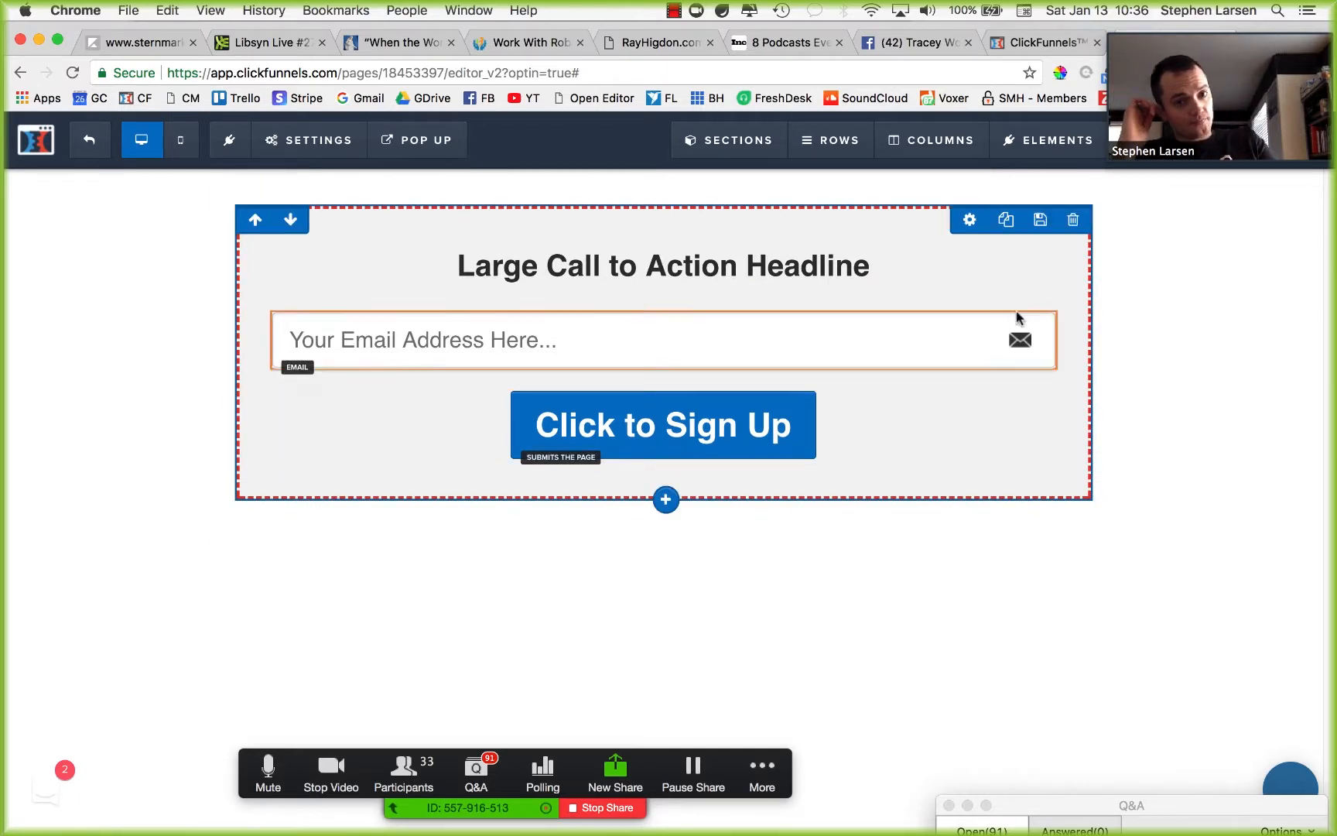
Step: Try orange and blue as the row's dashed border color, and set it back to red
click(975, 223)
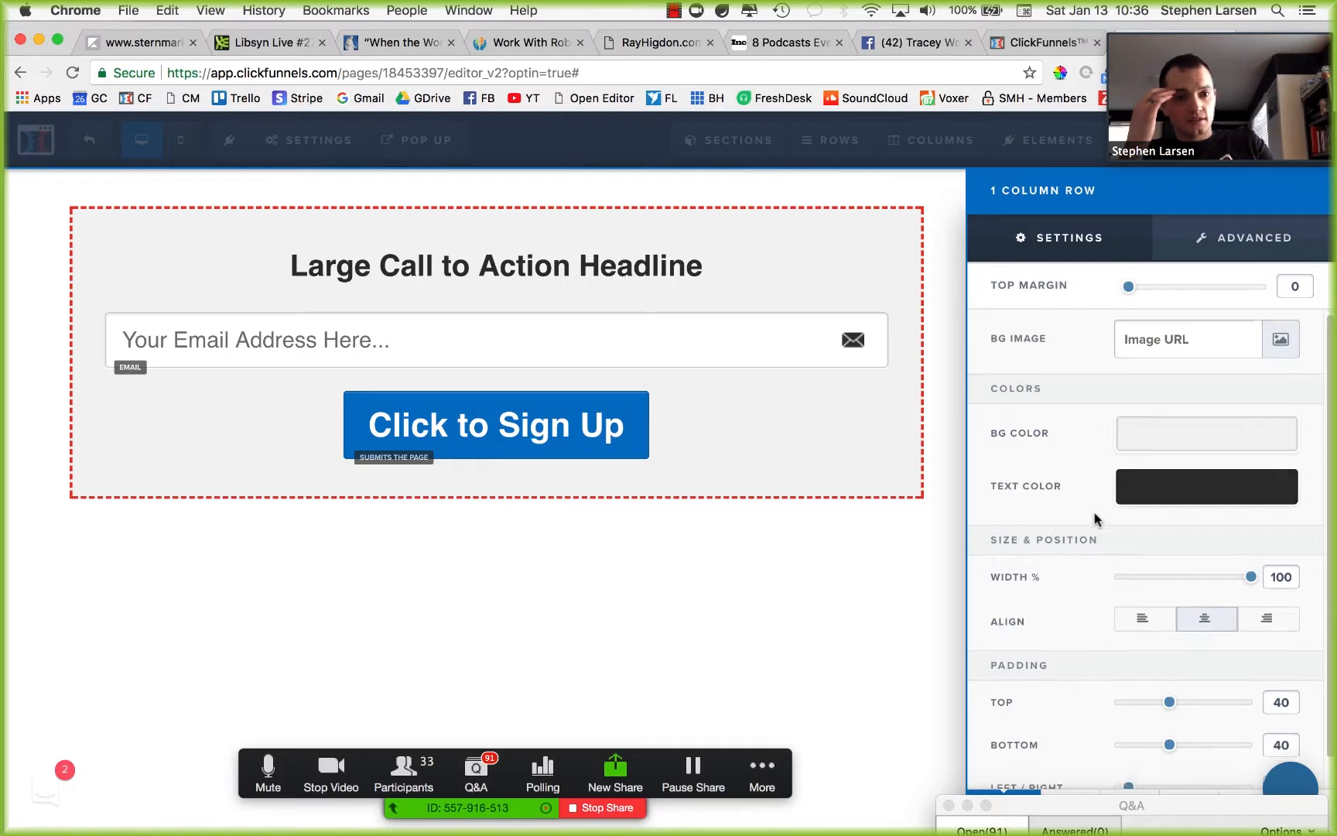
click(1242, 238)
click(1218, 576)
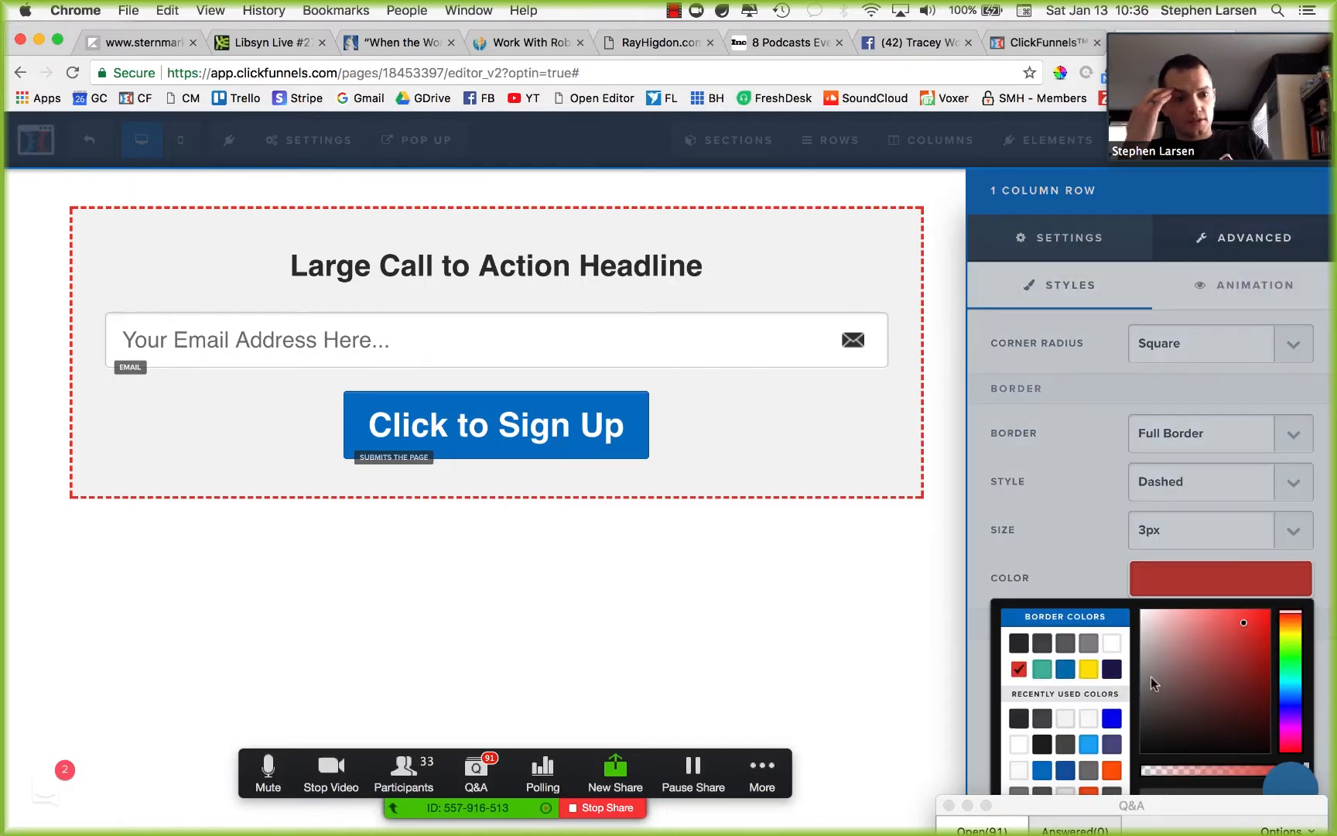
click(1090, 791)
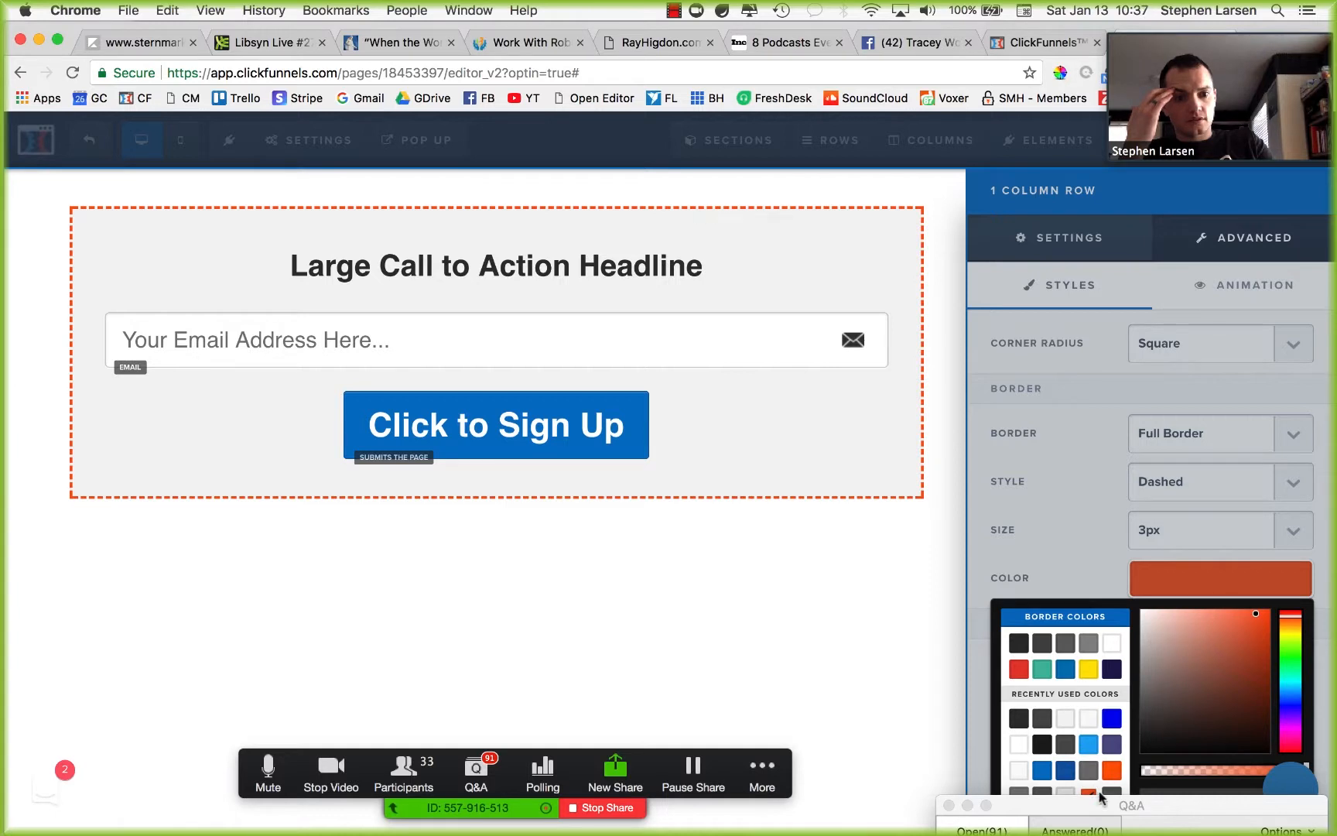
click(1043, 769)
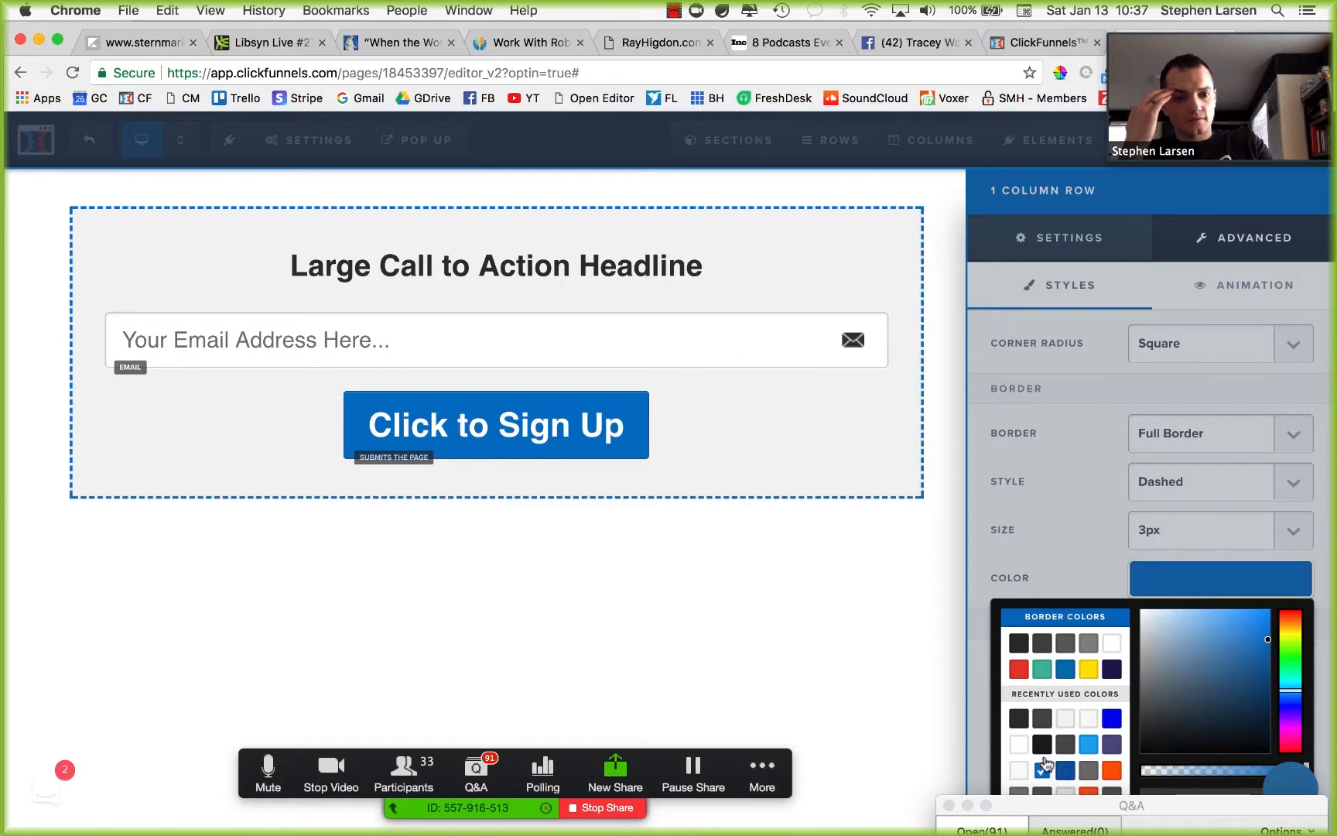
click(1020, 670)
click(1065, 505)
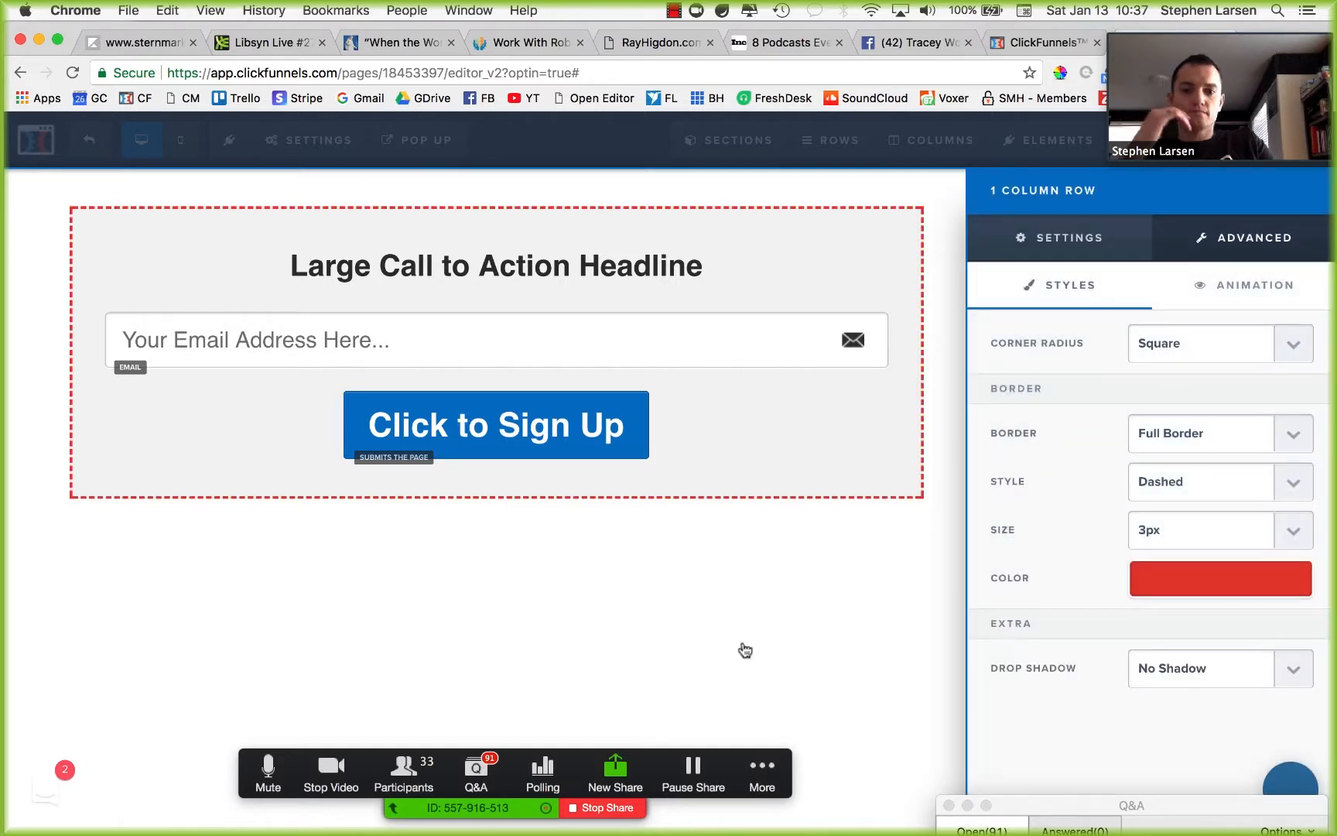
click(696, 642)
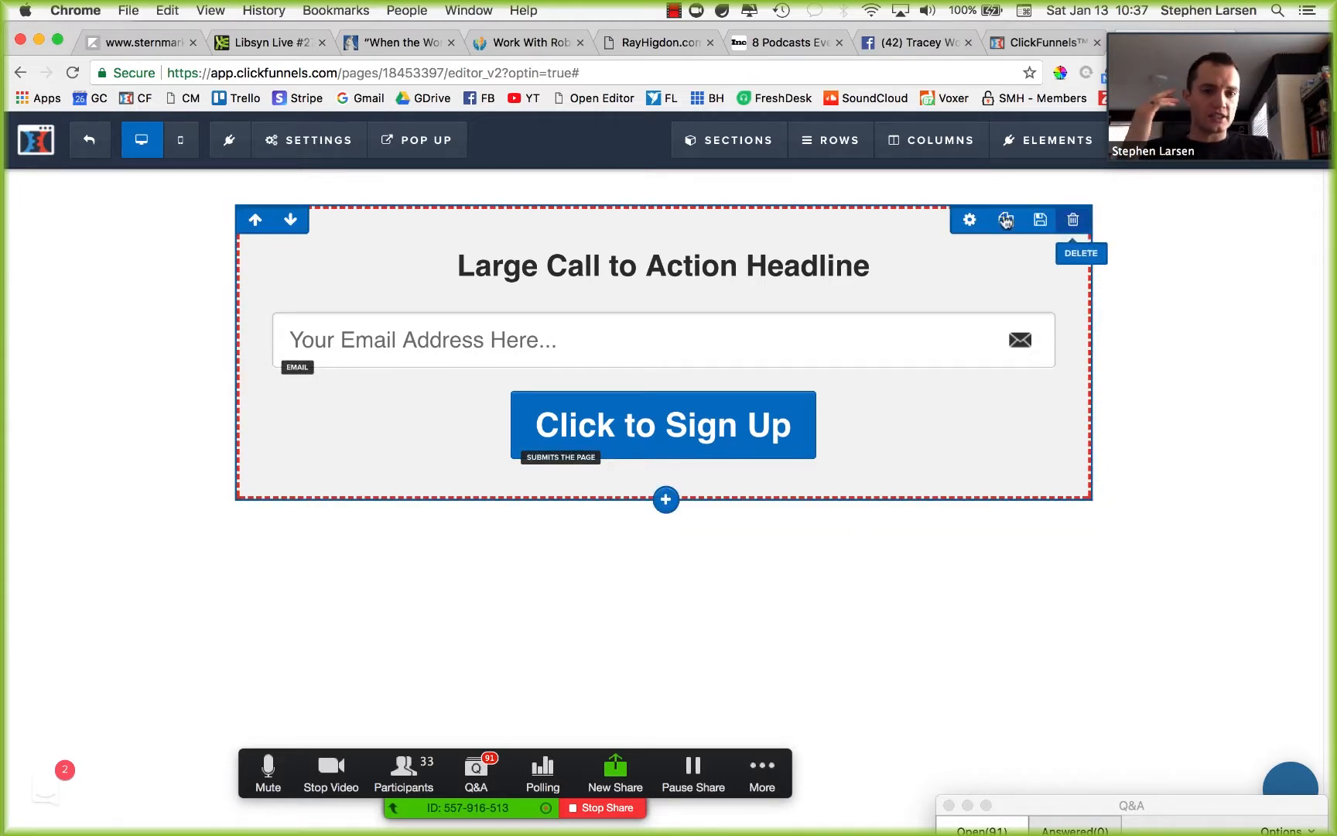
Step: Set the size of the row's dashed border to 5px
click(970, 219)
click(1235, 256)
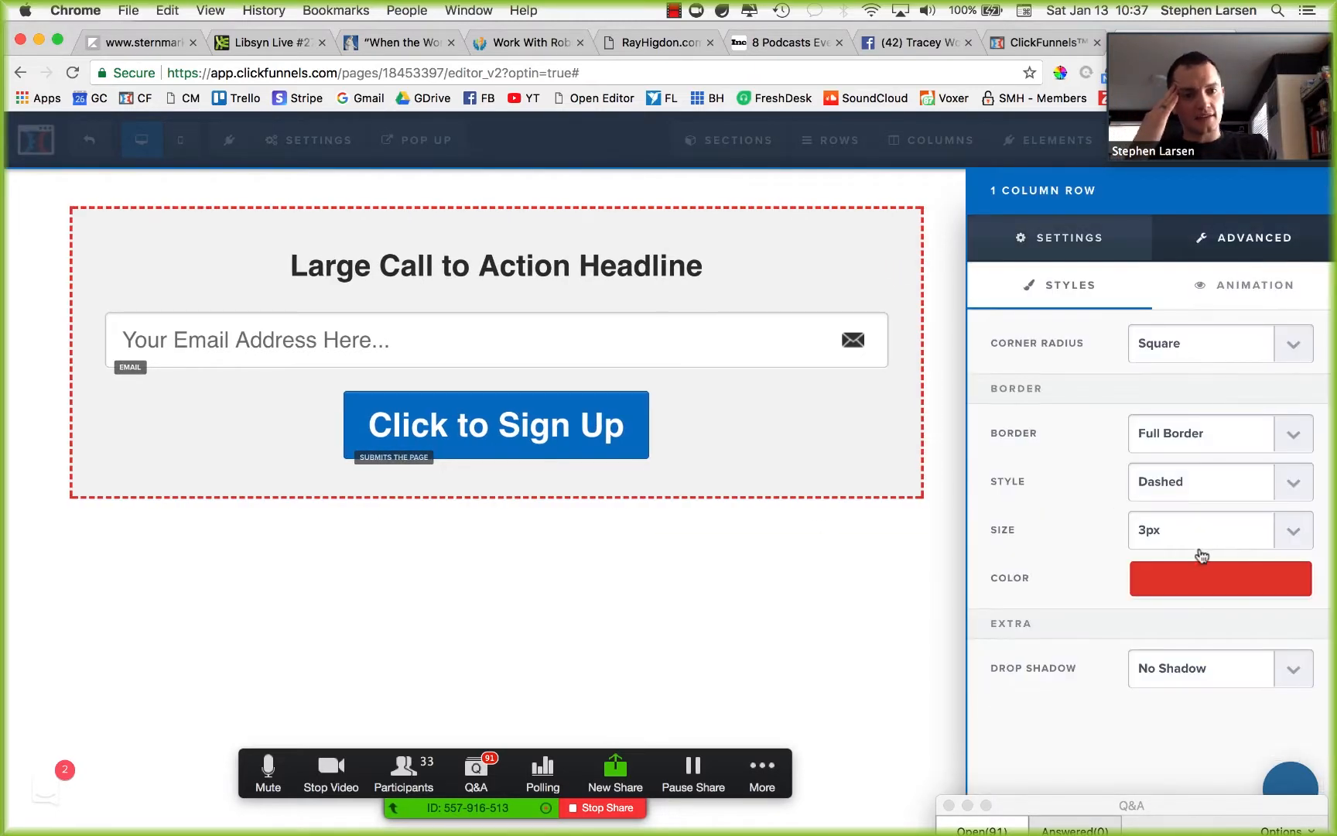
click(1184, 534)
click(1184, 548)
click(871, 582)
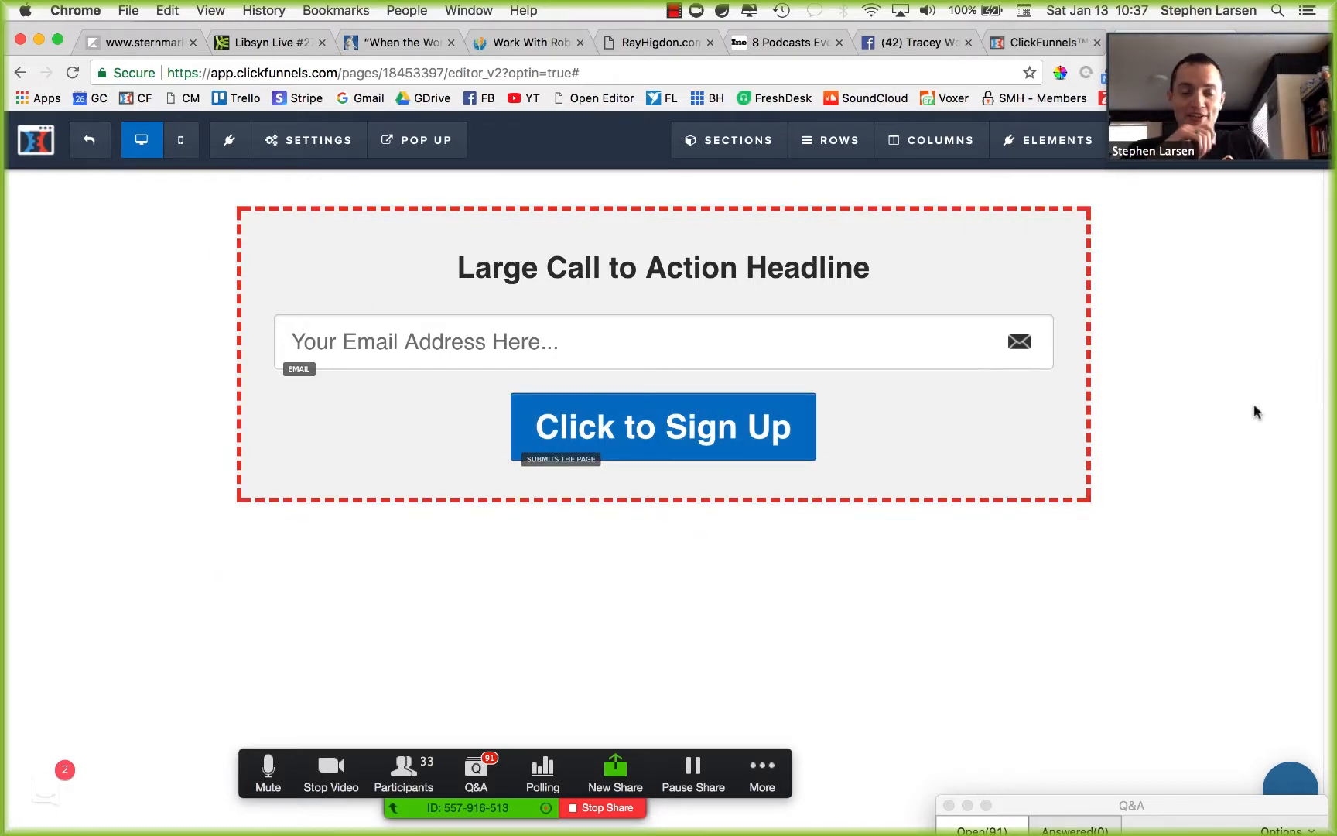
Step: Replace the page title in the SEO meta data with "Get FREE XYZ..."
mouse_move(1211, 29)
drag(1211, 30, 1194, 361)
click(309, 141)
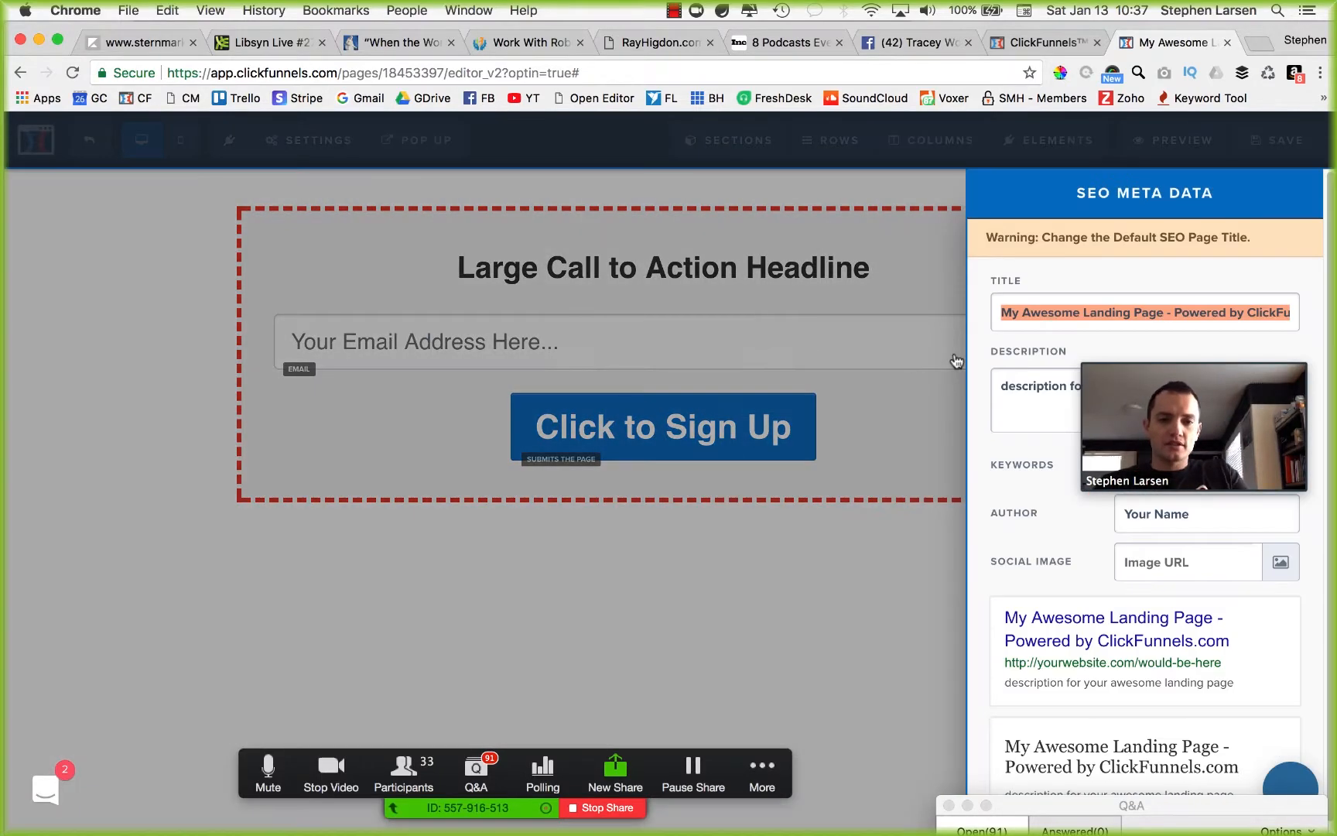
triple_click(1136, 313)
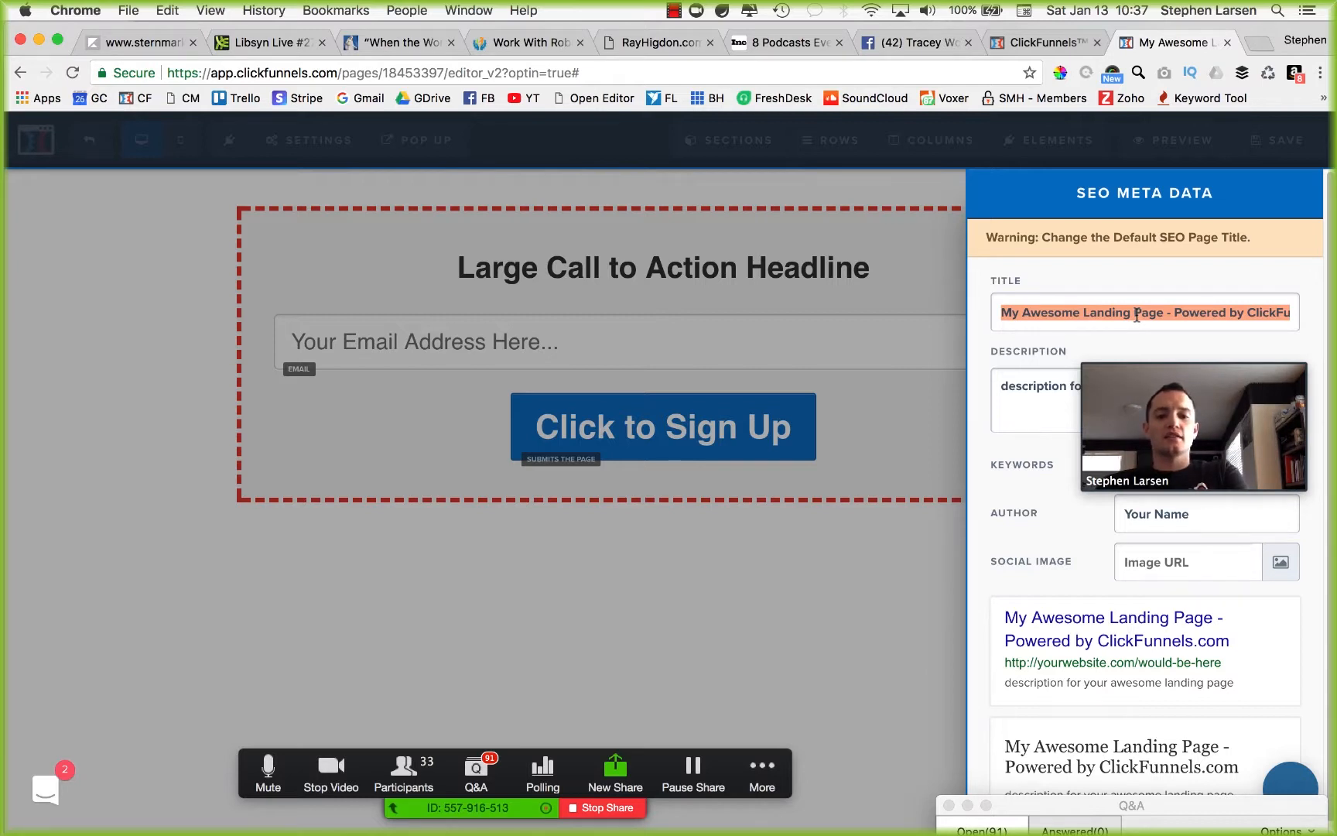
text(Get FREE)
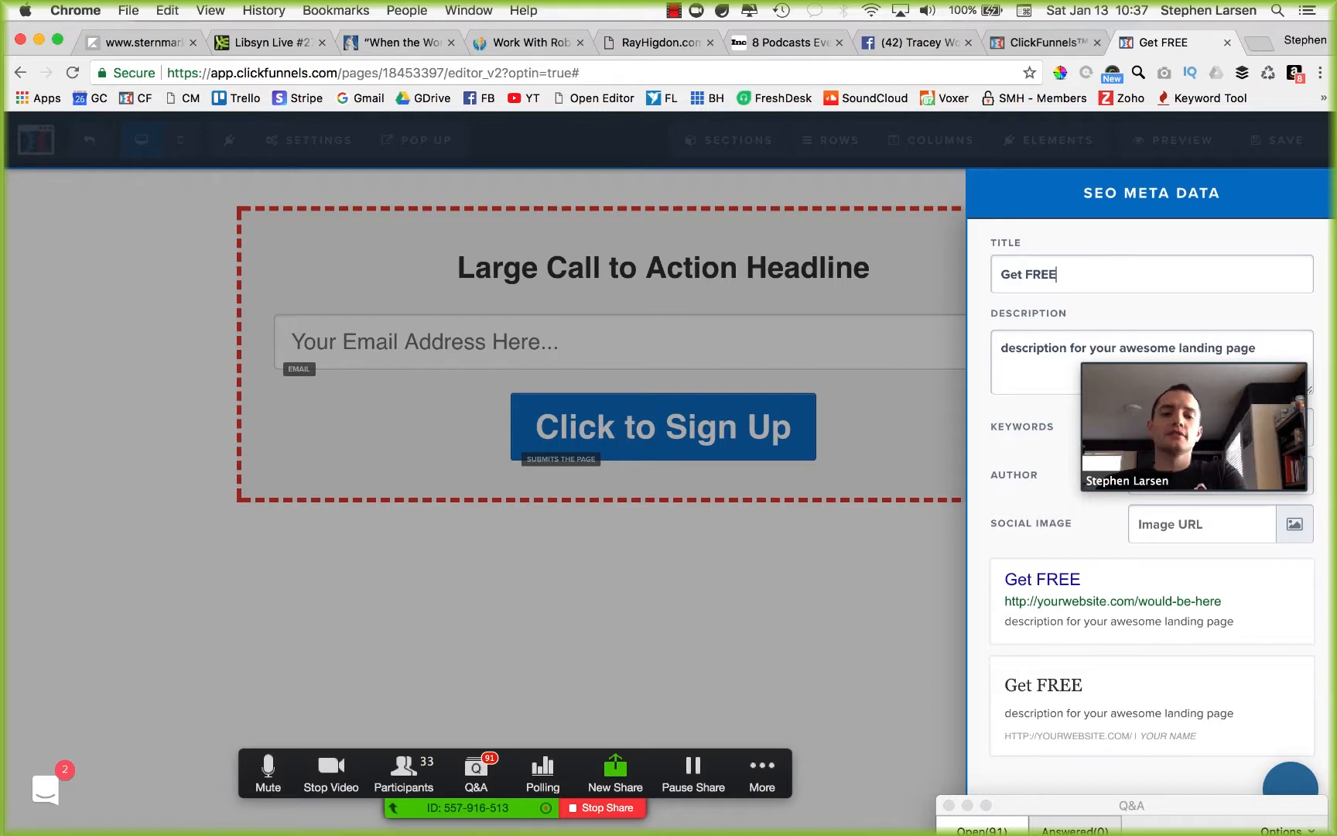
text( XYZ...)
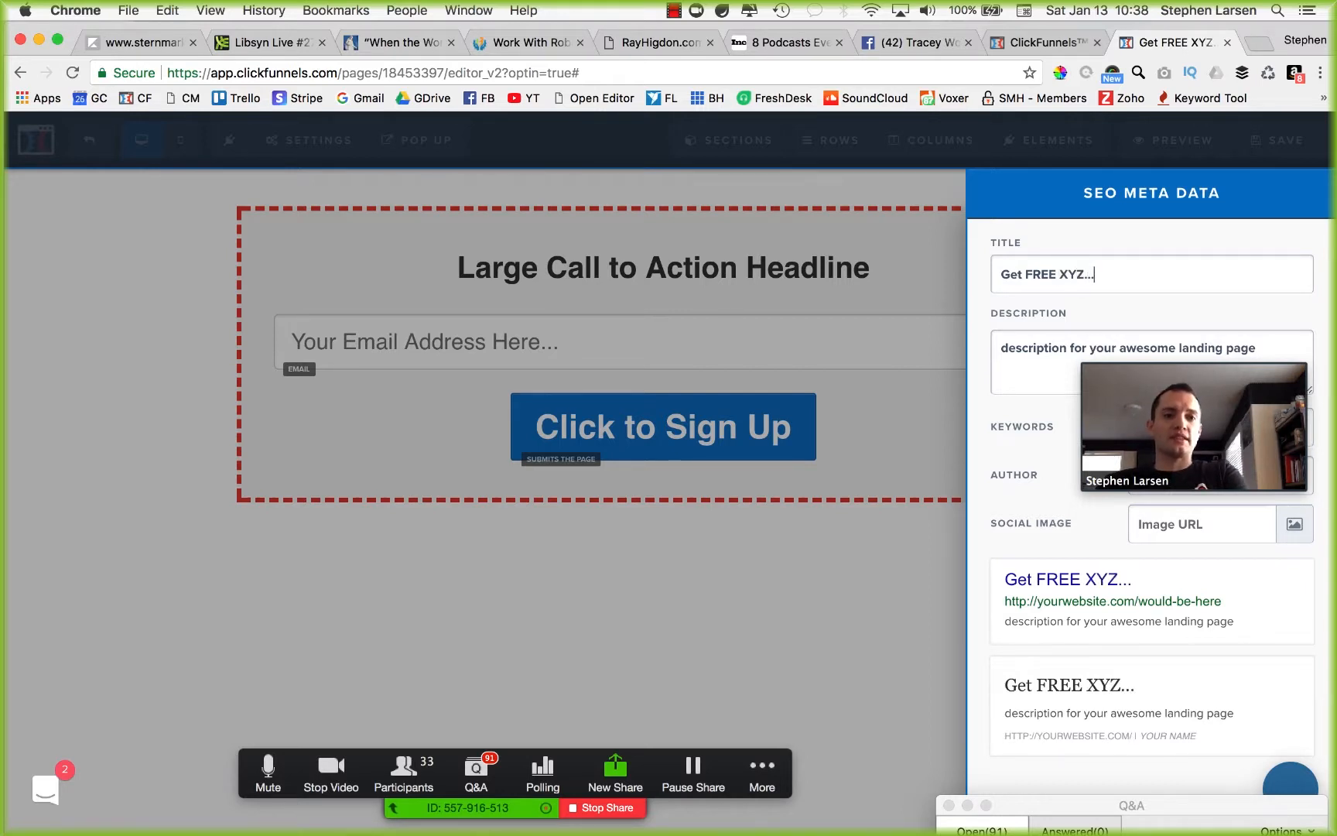
Step: Copy the headline text "Large Call to Action Headline" and use it as the page's SEO description
drag(1258, 349, 1014, 357)
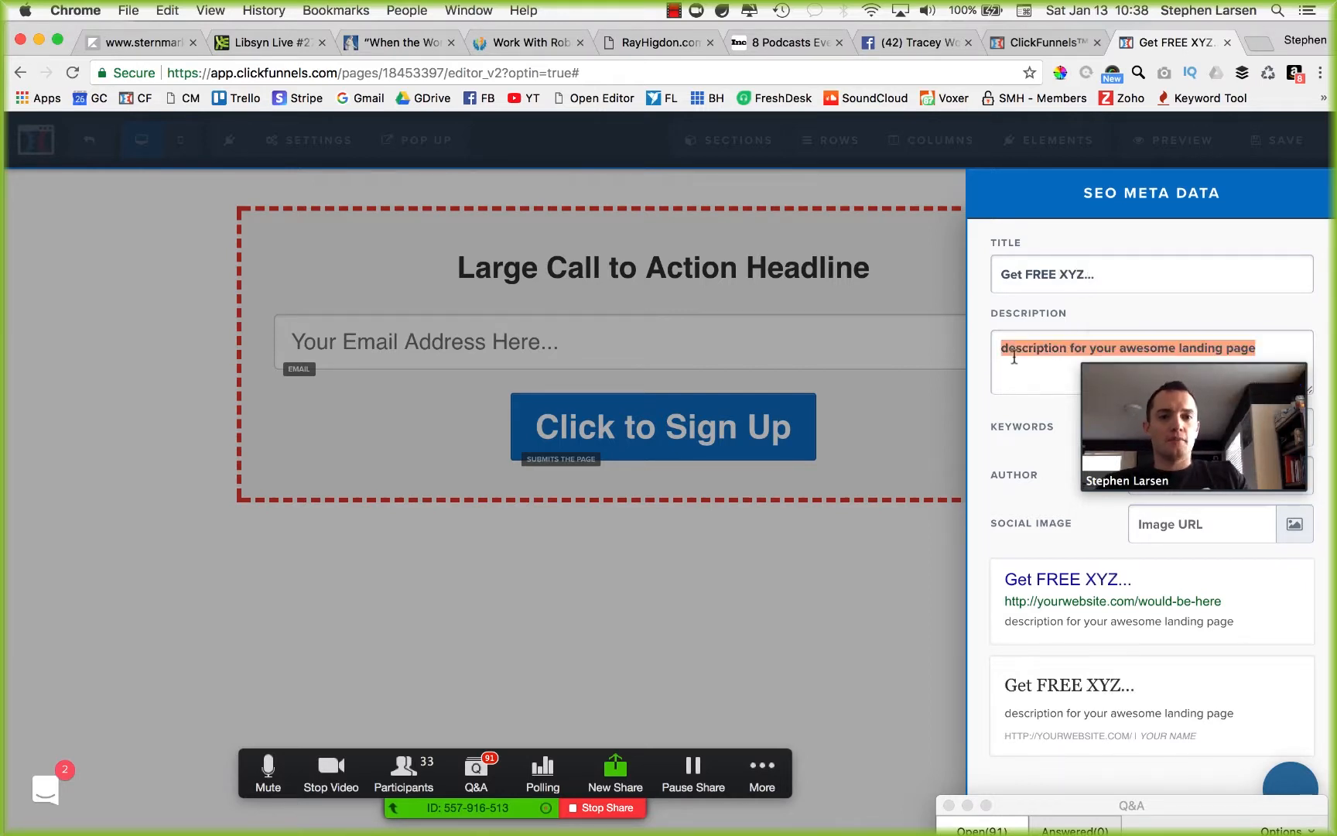
click(743, 298)
double_click(681, 269)
key(super+a)
key(super+c)
click(314, 139)
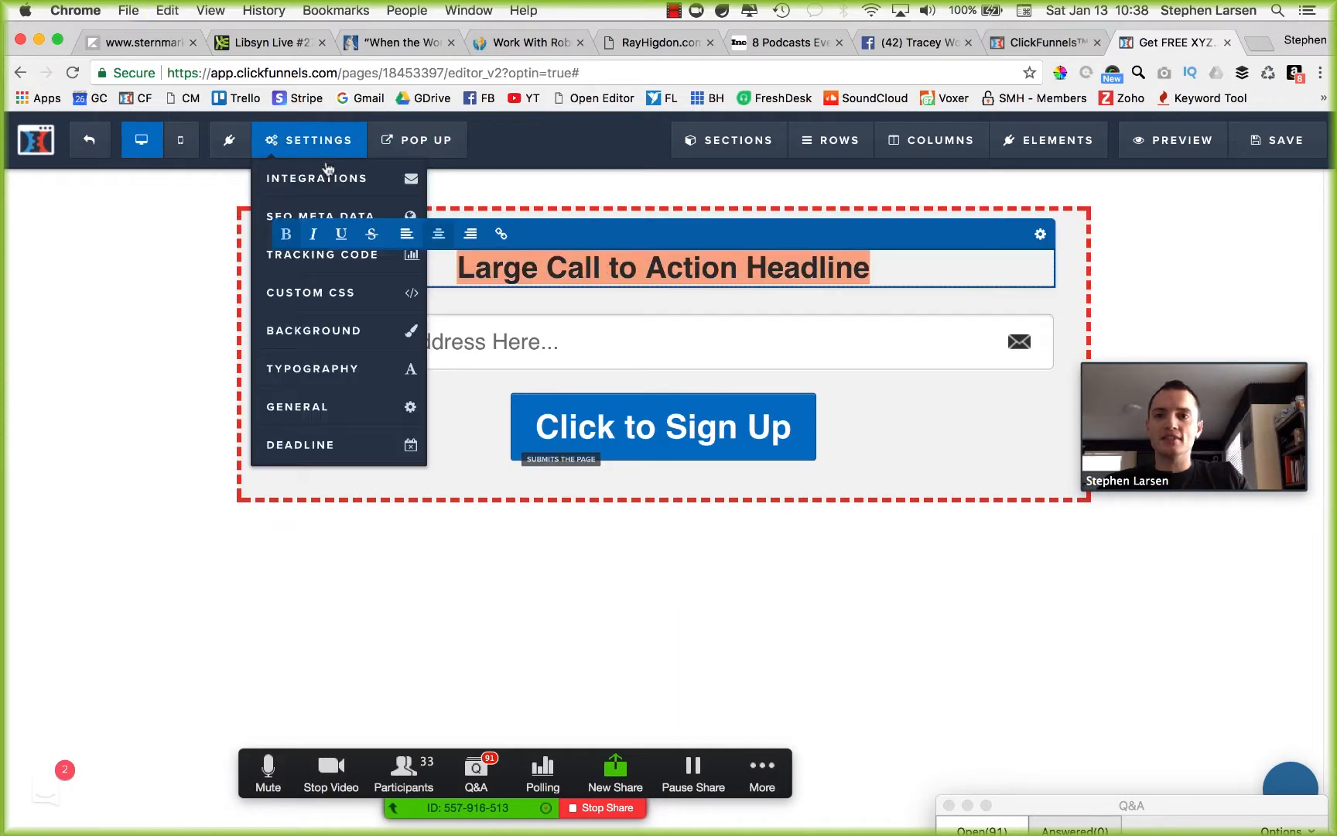
click(322, 215)
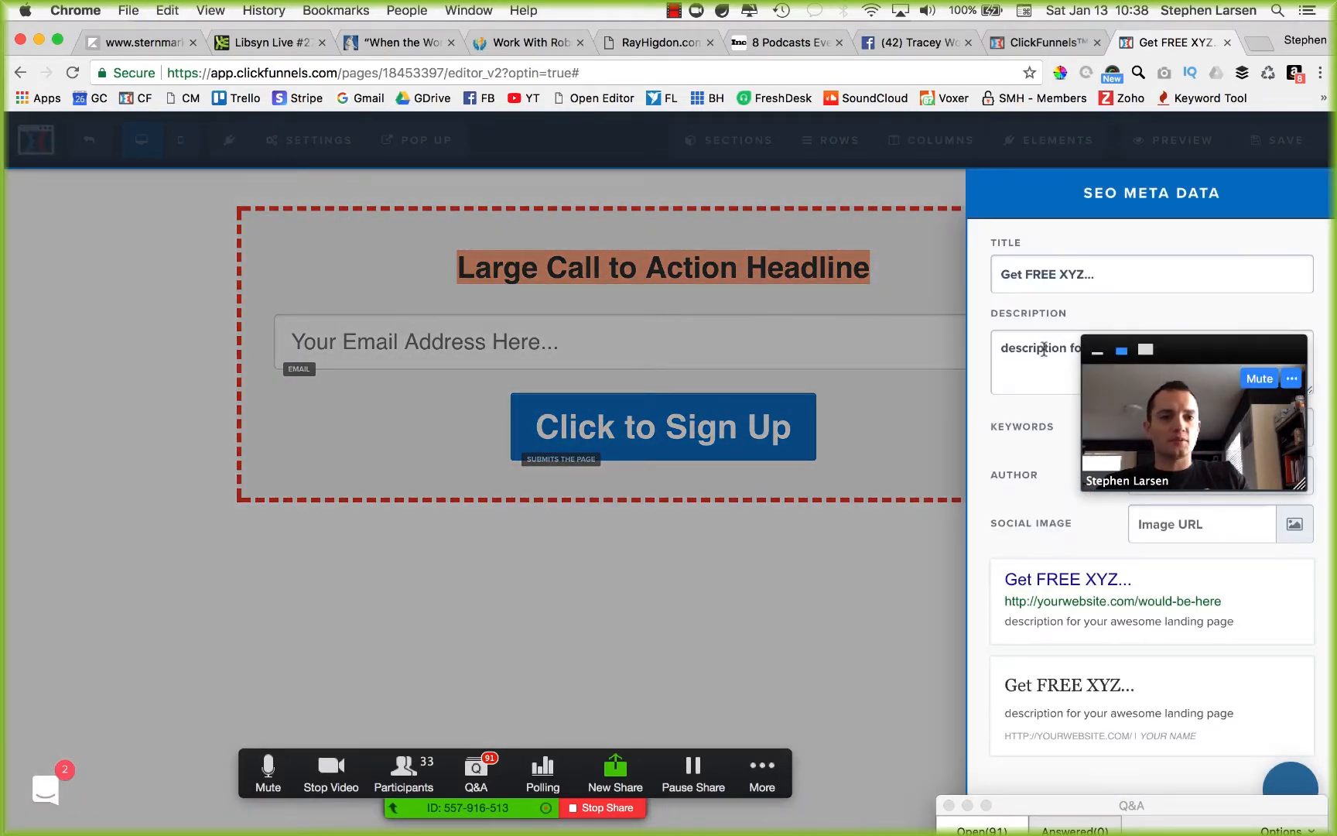
triple_click(1119, 349)
key(super+v)
drag(1238, 349, 1257, 87)
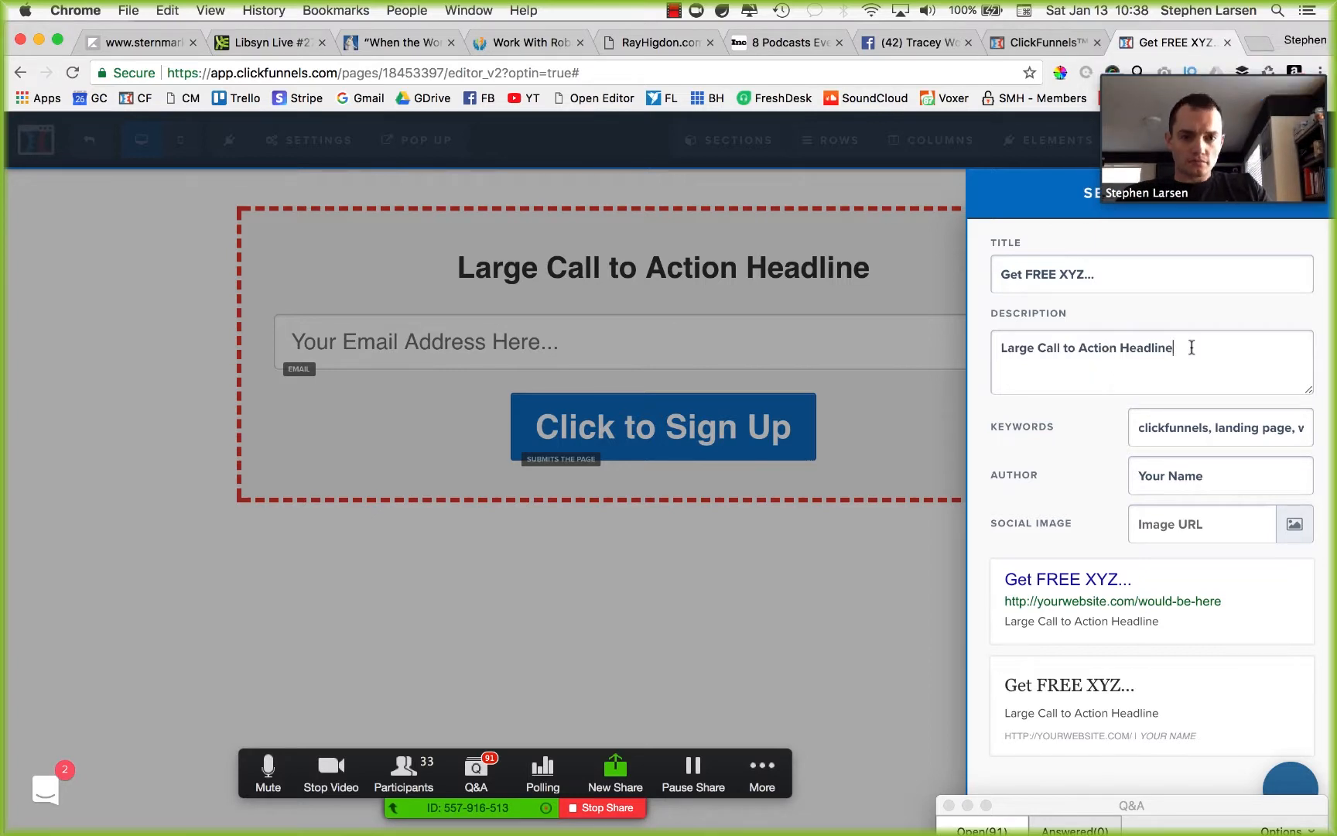
Step: Replace the SEO keywords with "xyz, name" and return to editing the page
triple_click(1200, 427)
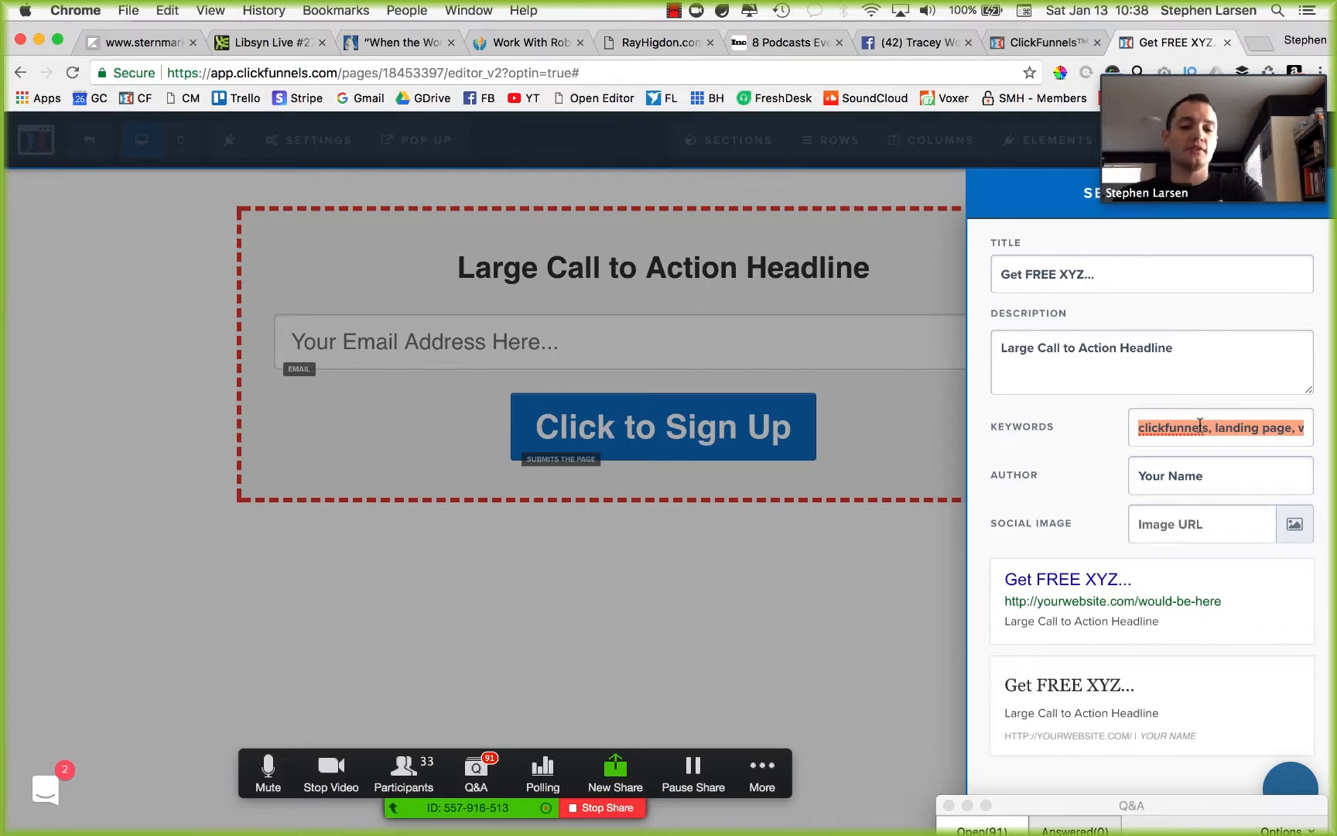
text(free)
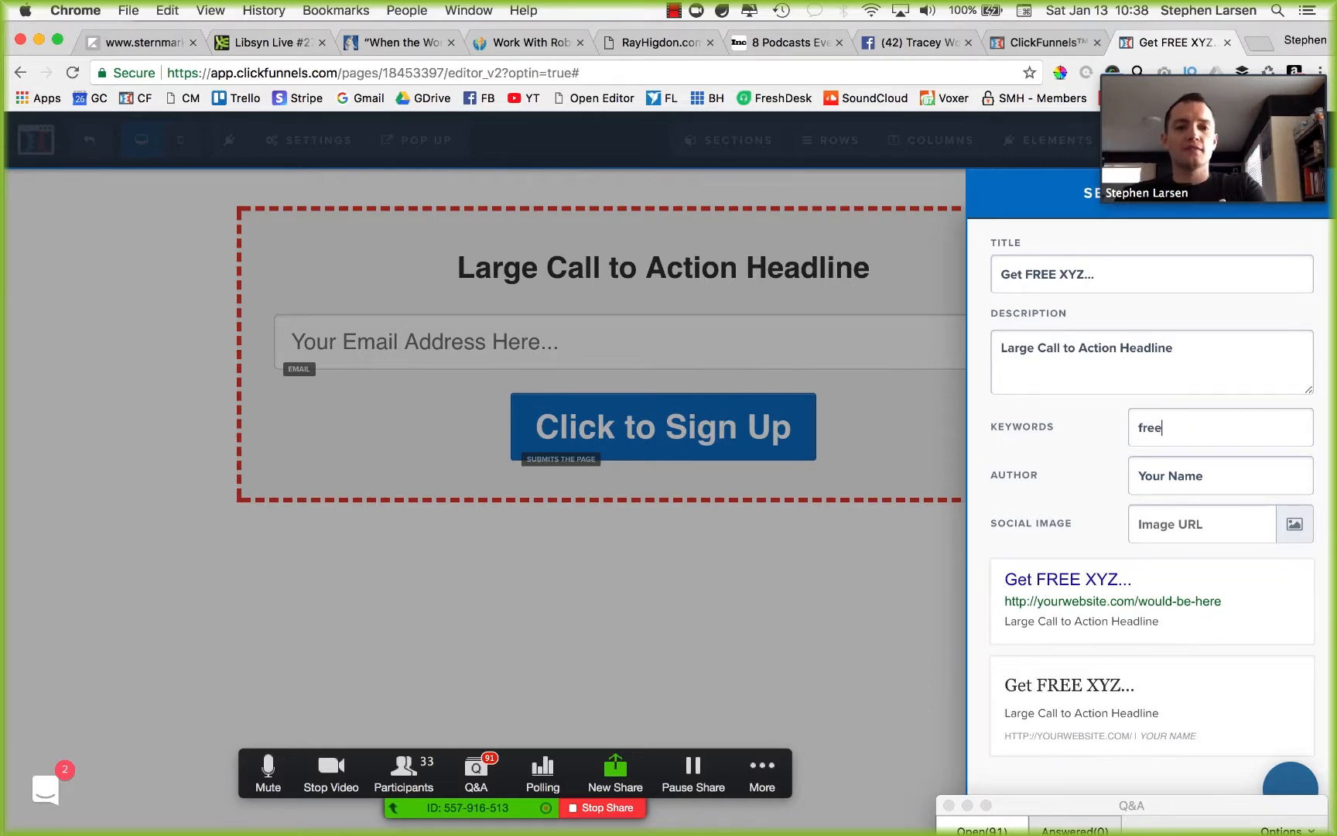
key(BackSpace)
key(BackSpace)
key(BackSpace)
key(BackSpace)
text(xyz,)
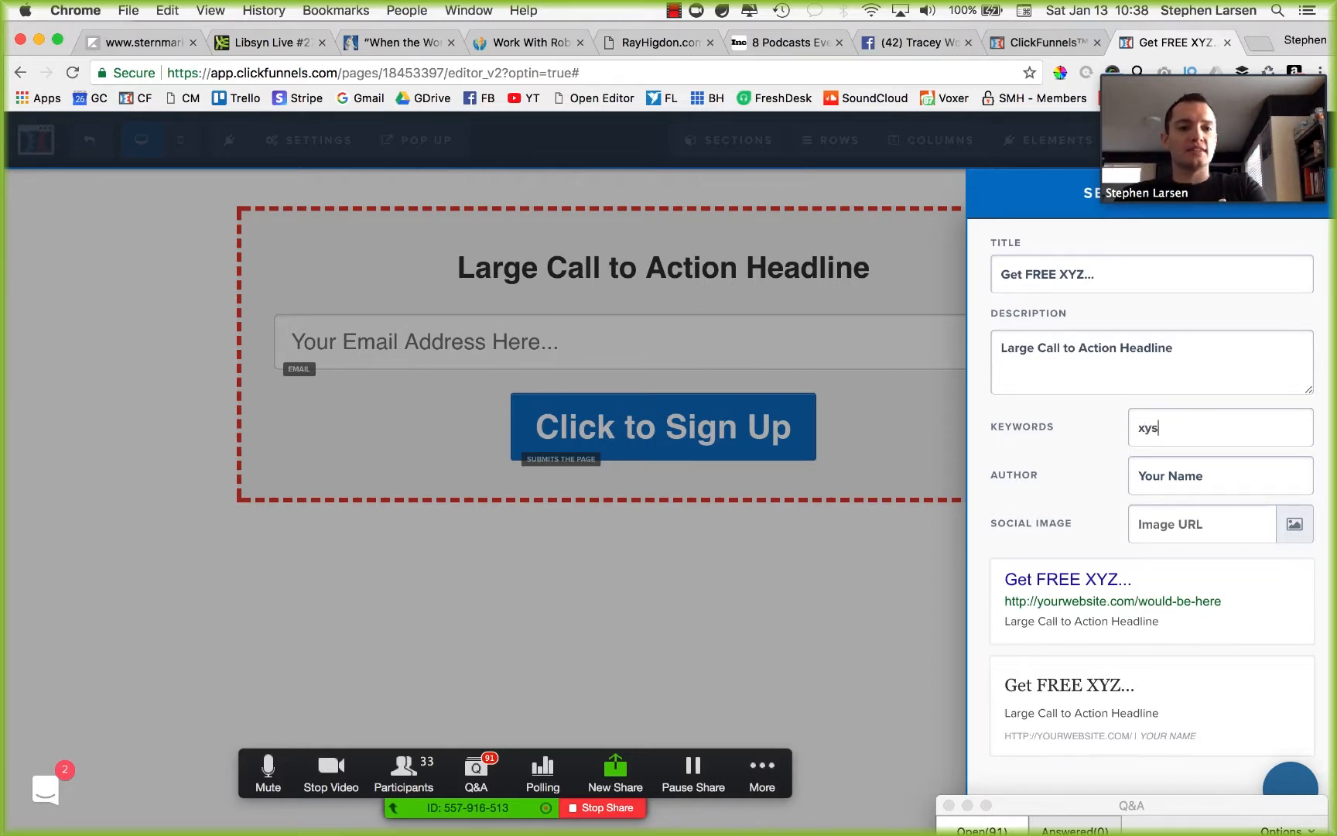
text( name)
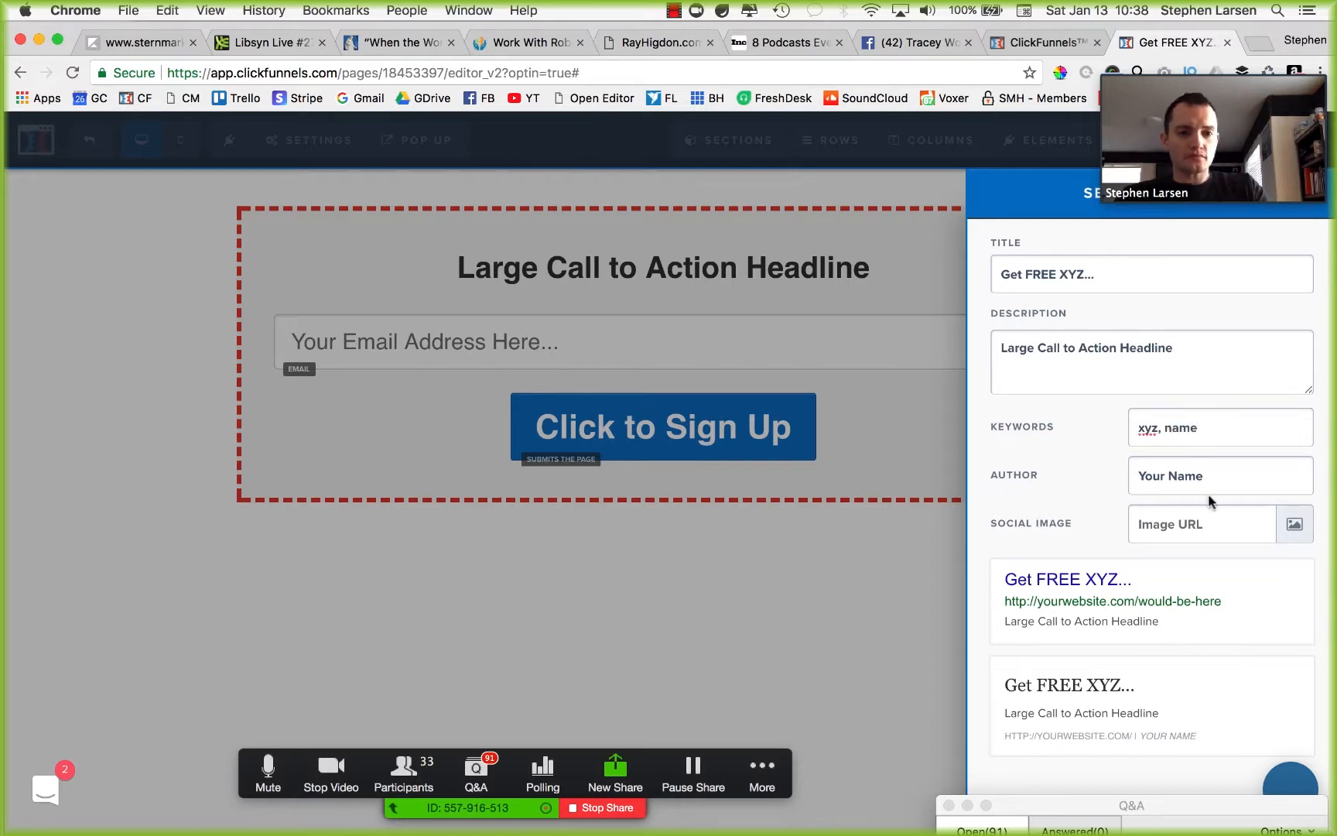
click(1196, 526)
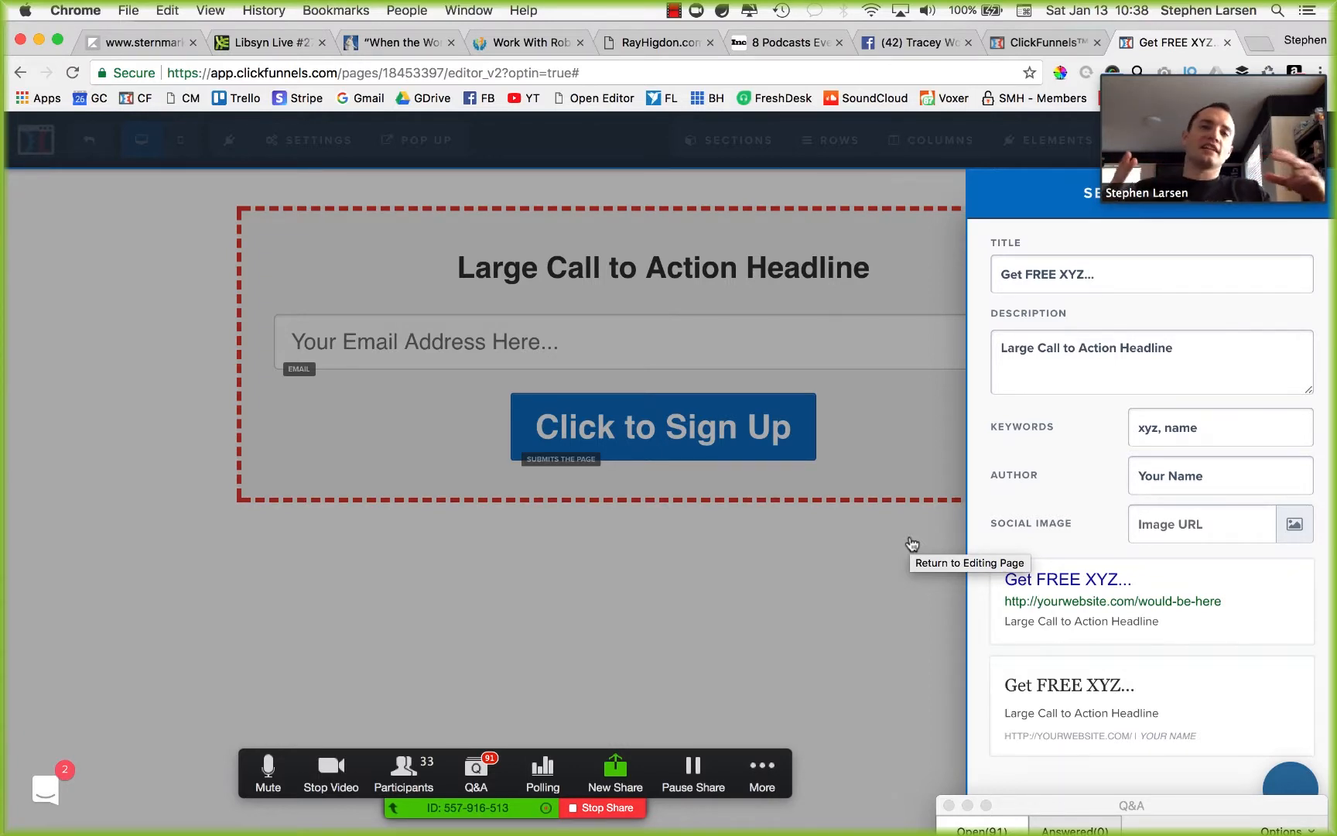
click(719, 557)
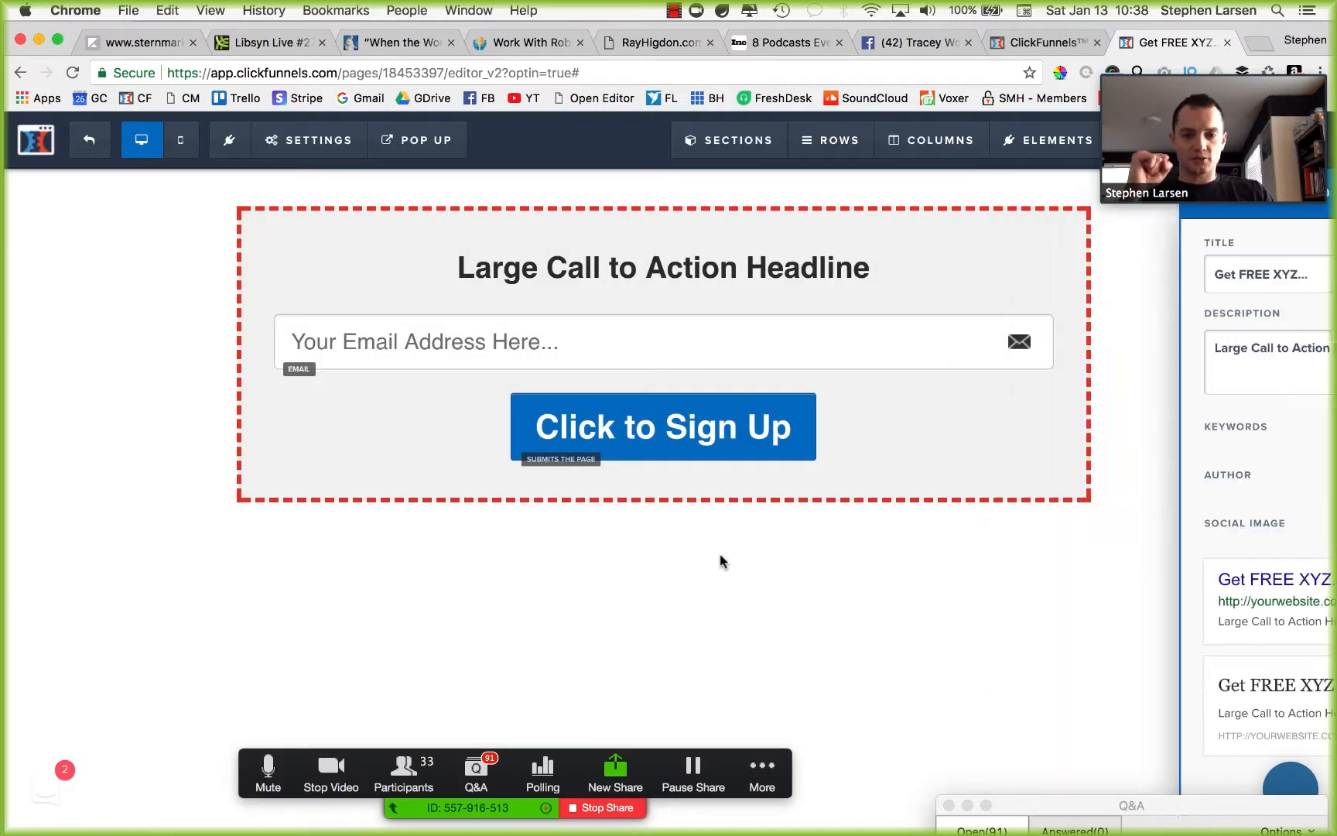
Step: Switch the affiliate badge in the page's general settings to Show and back to Hide
mouse_move(310, 139)
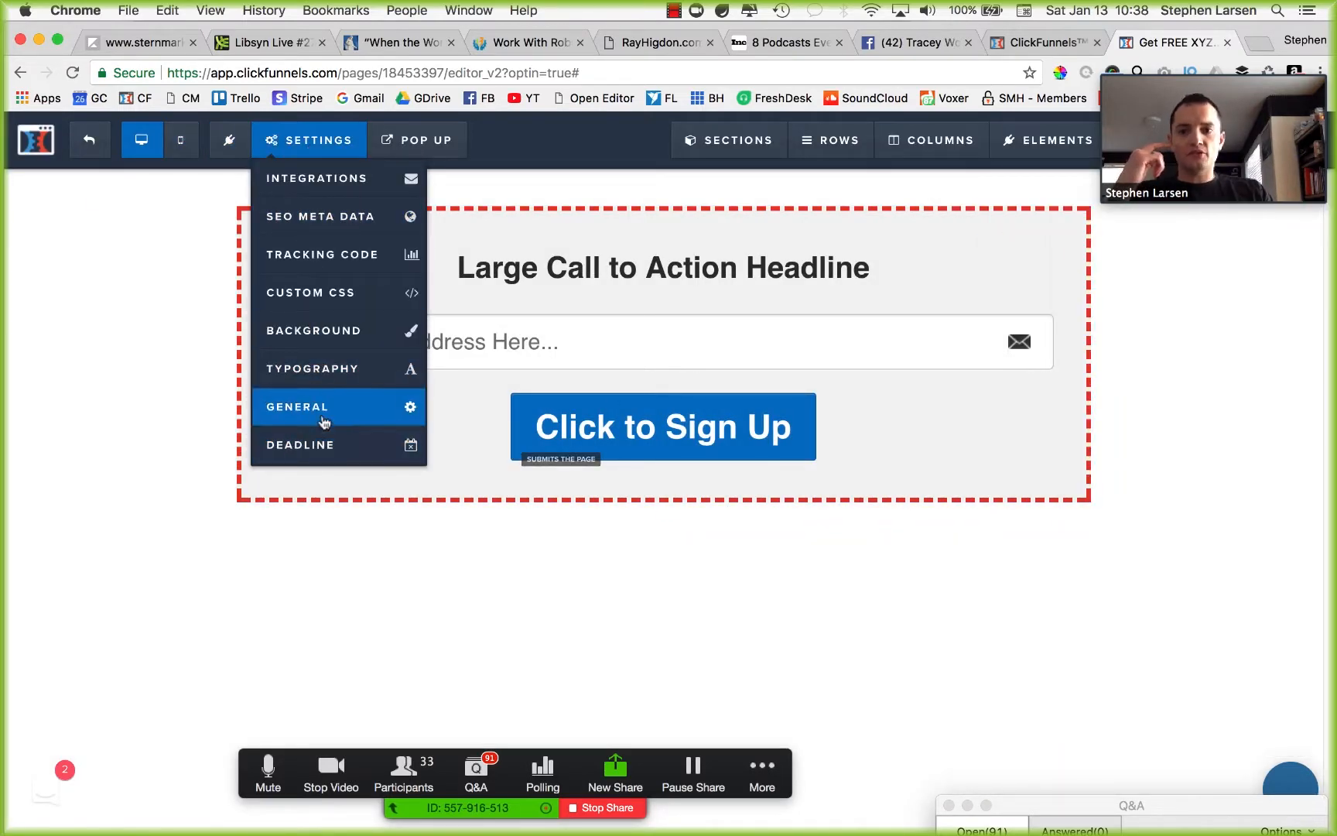
click(372, 403)
click(1182, 362)
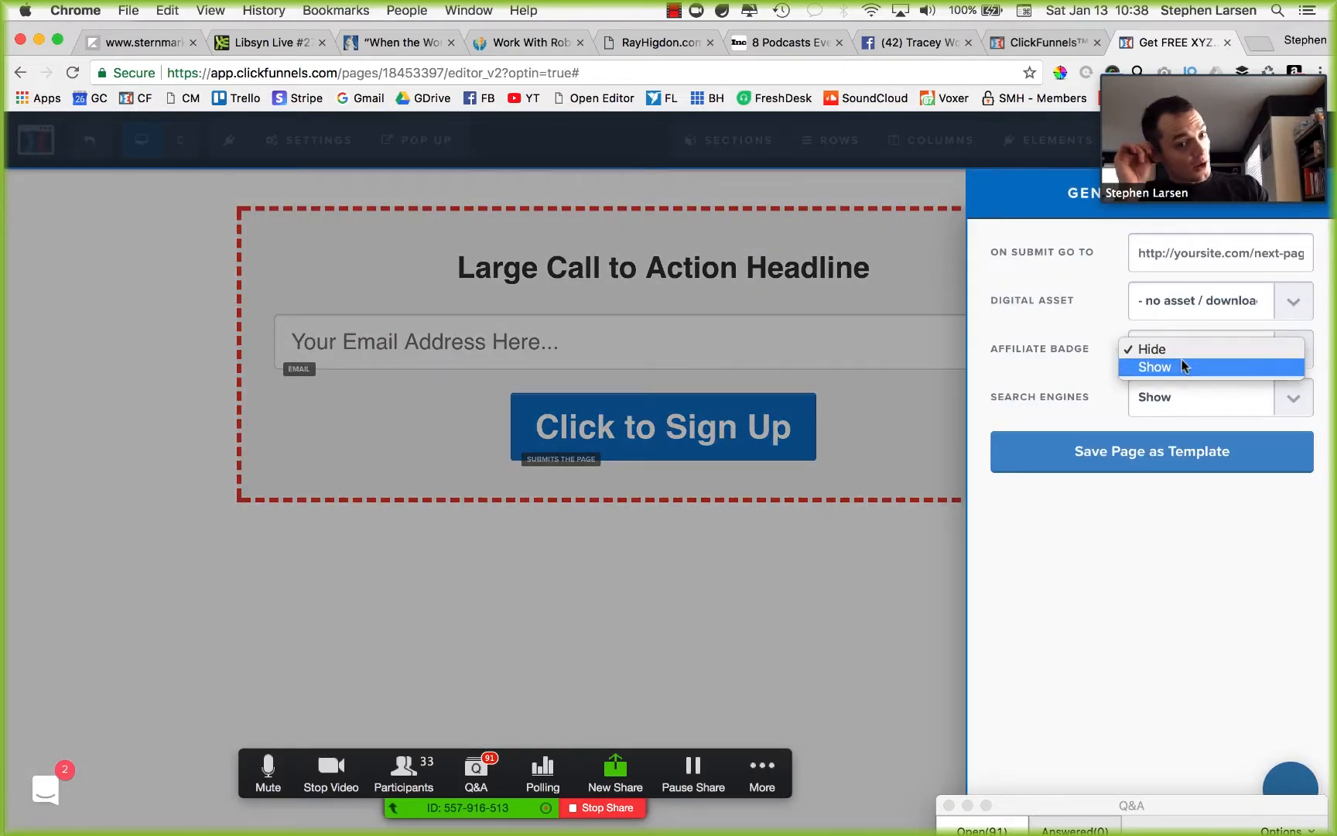
click(1186, 363)
click(1186, 363)
click(1183, 335)
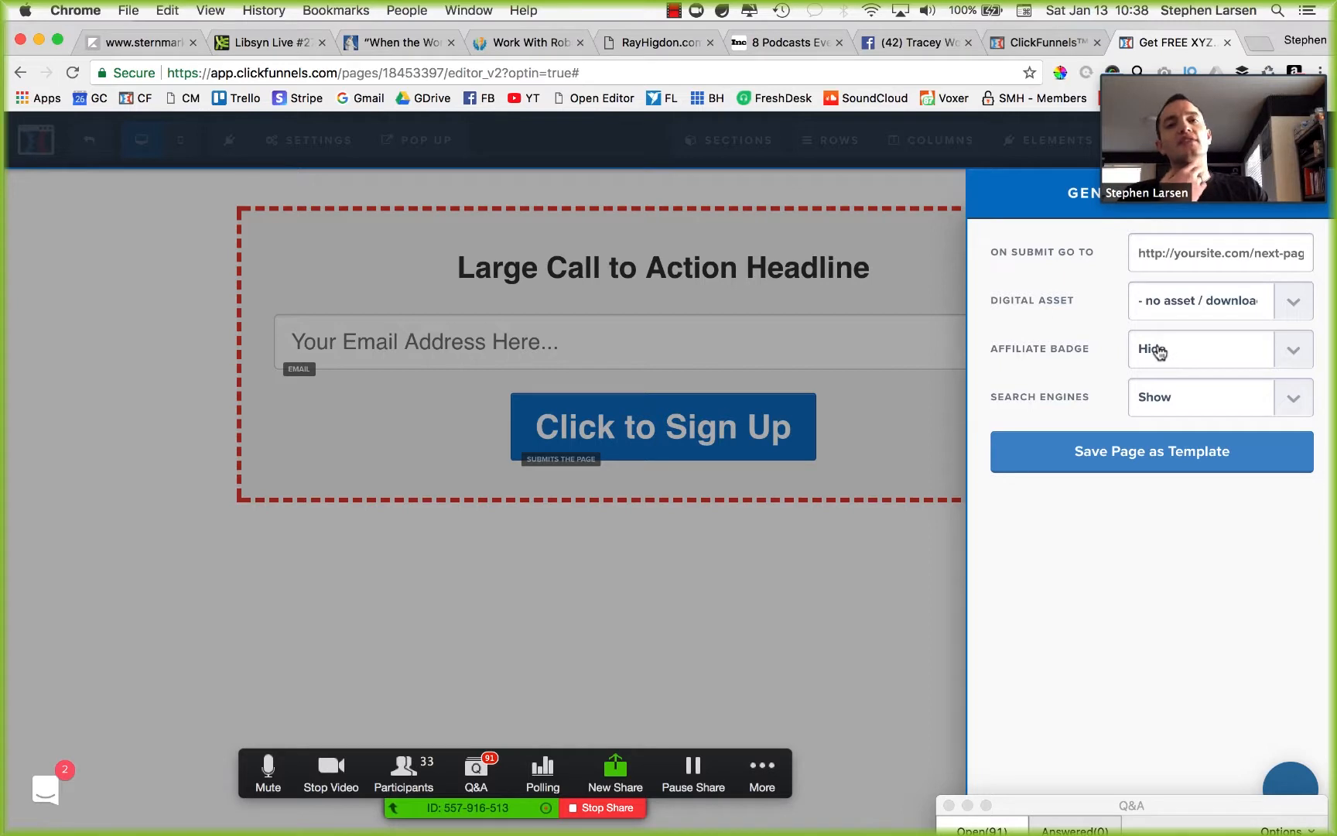
Step: Try both search engine visibility options, leave the setting on Hide and return to editing the page
click(1161, 406)
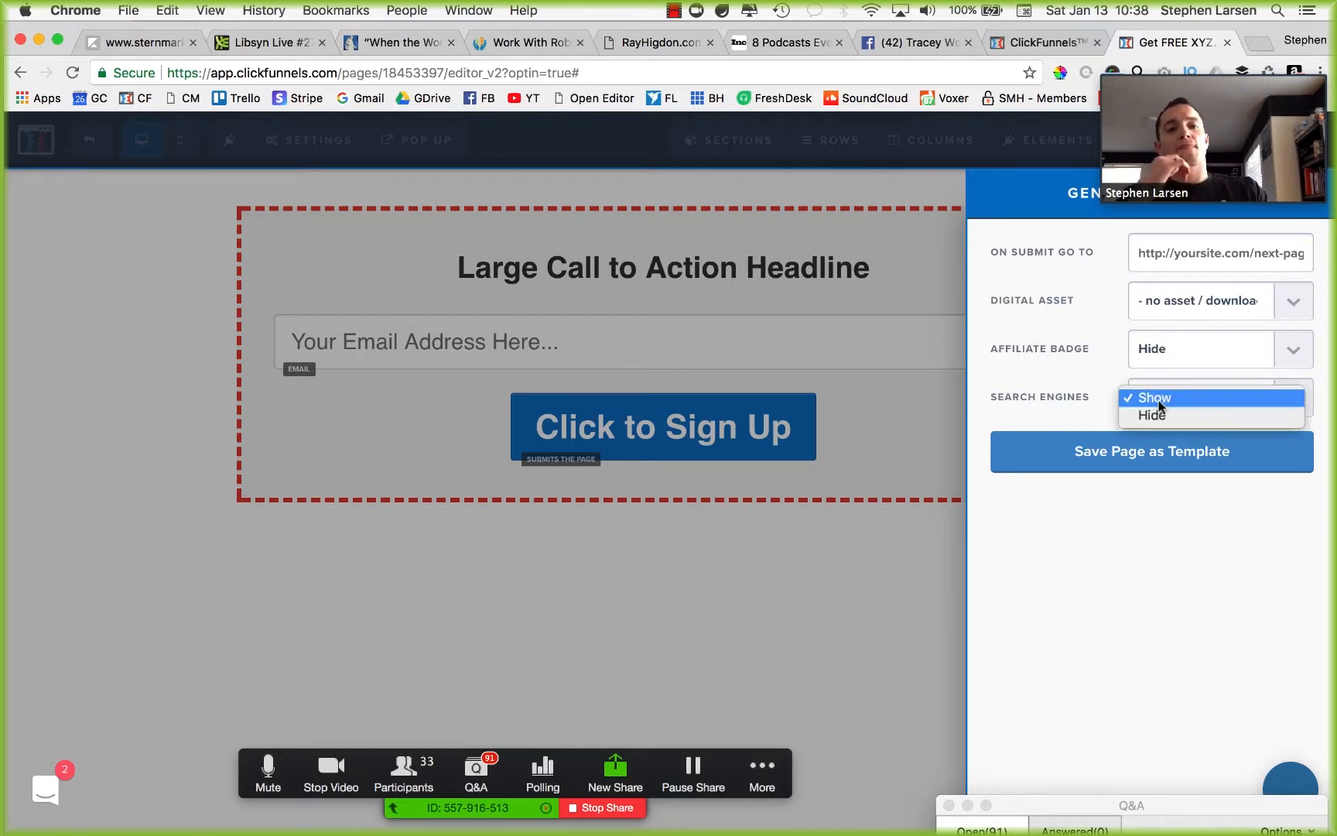
click(1165, 416)
click(1167, 401)
click(1169, 380)
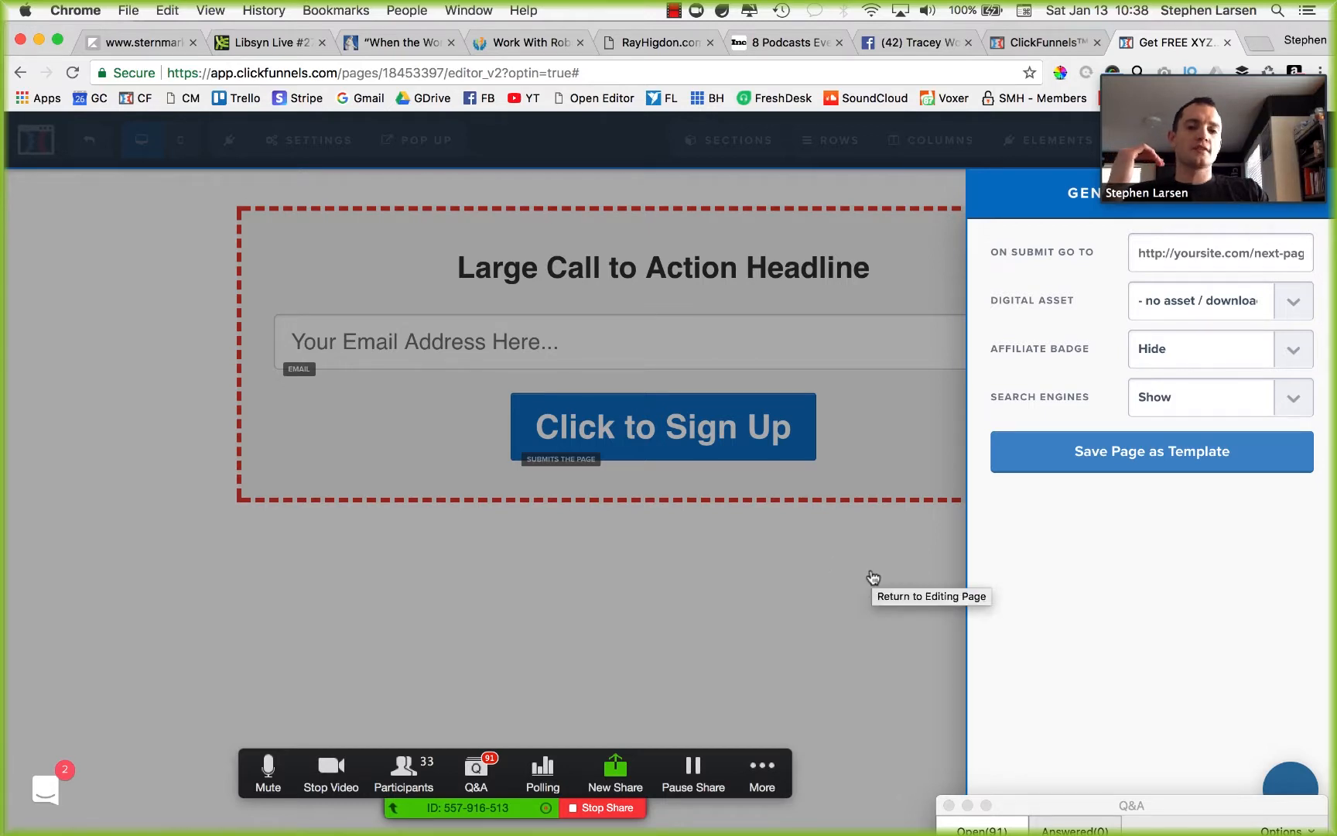
click(1223, 394)
click(1211, 417)
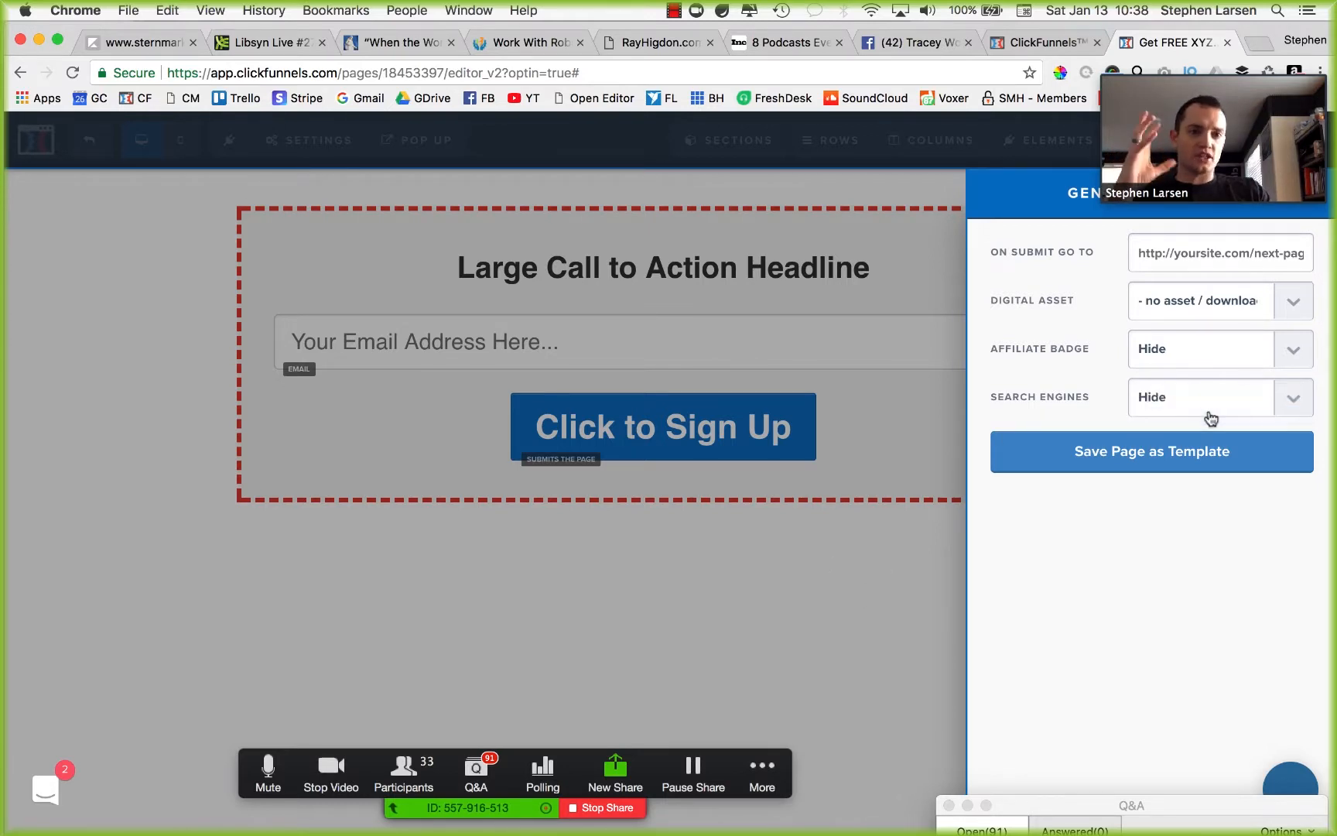
click(677, 596)
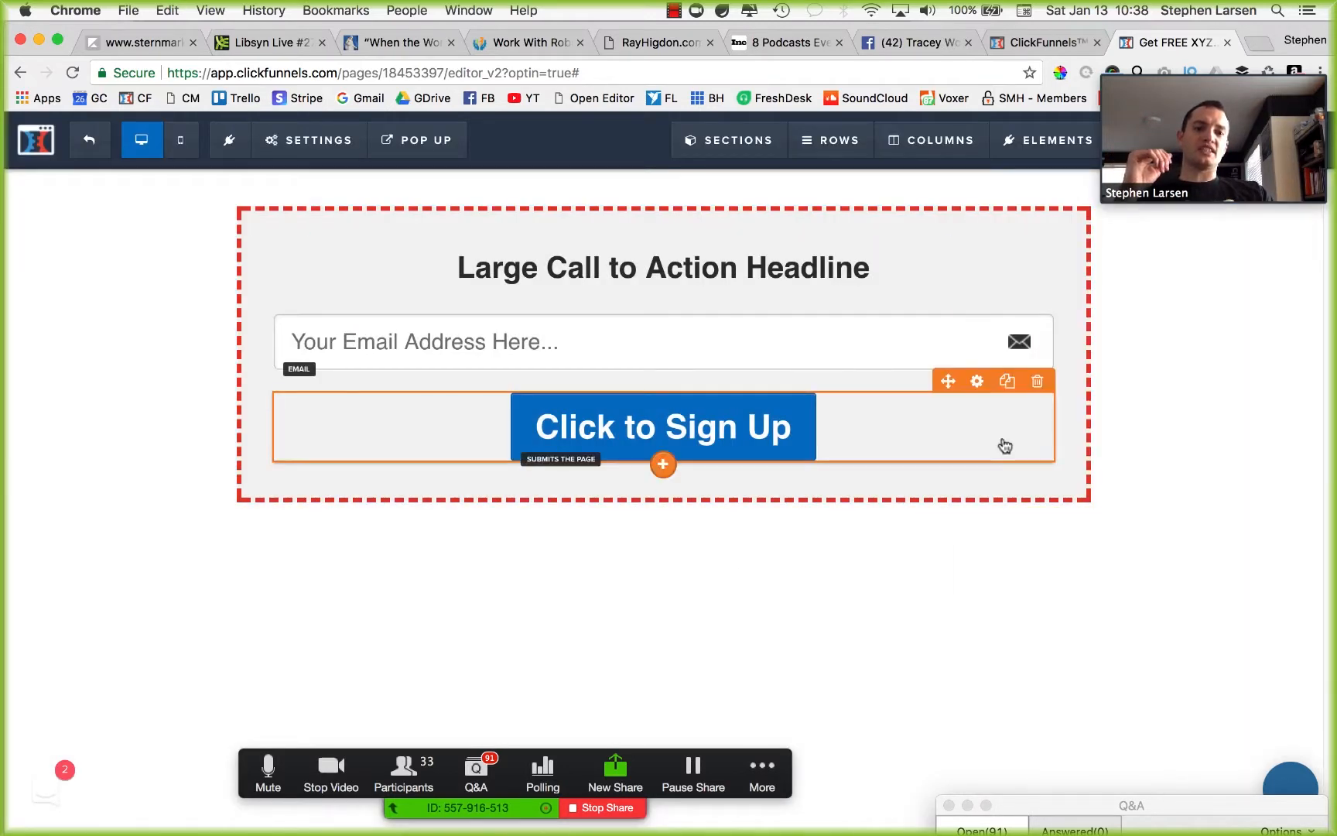
Step: Set the search engines option back to Show in the page's general settings and return to editing
mouse_move(310, 140)
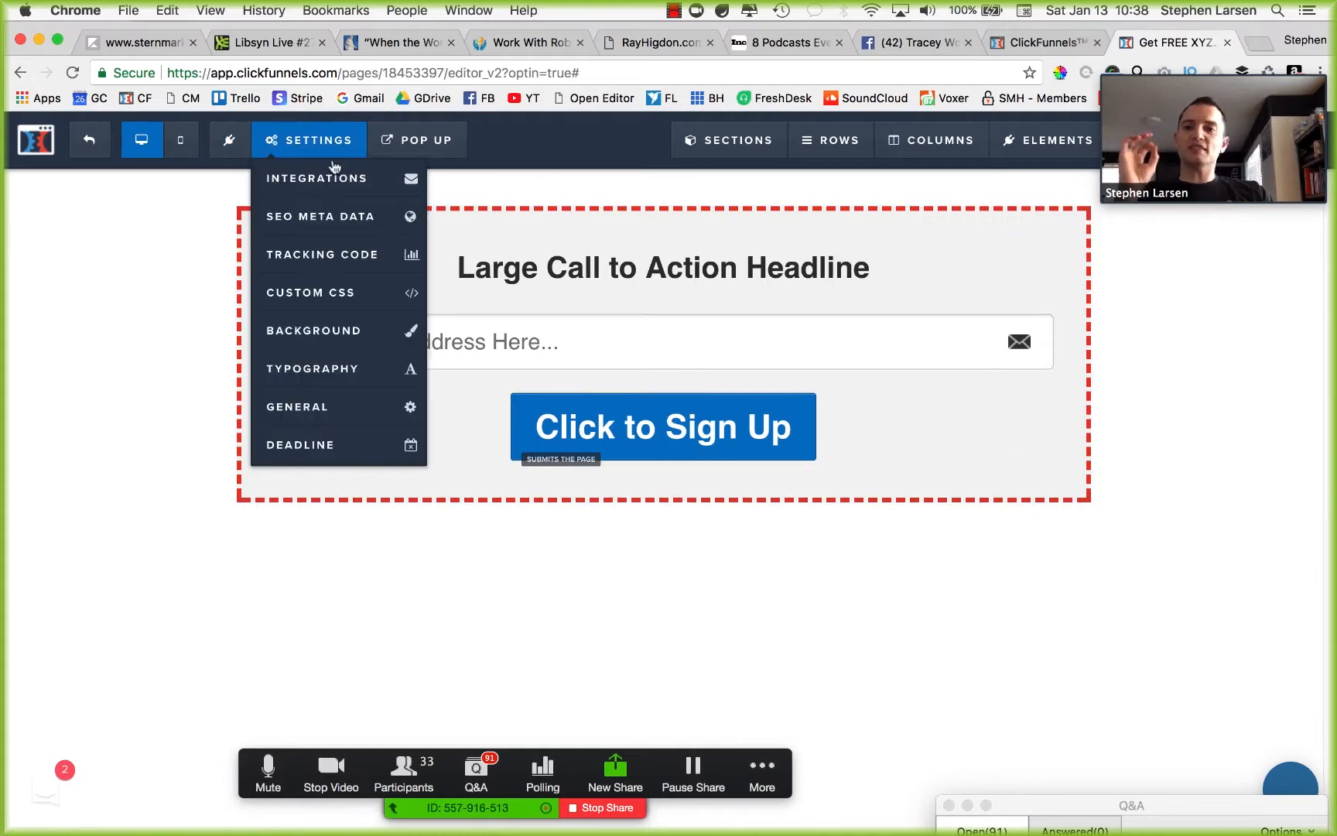
click(341, 216)
click(496, 203)
mouse_move(310, 140)
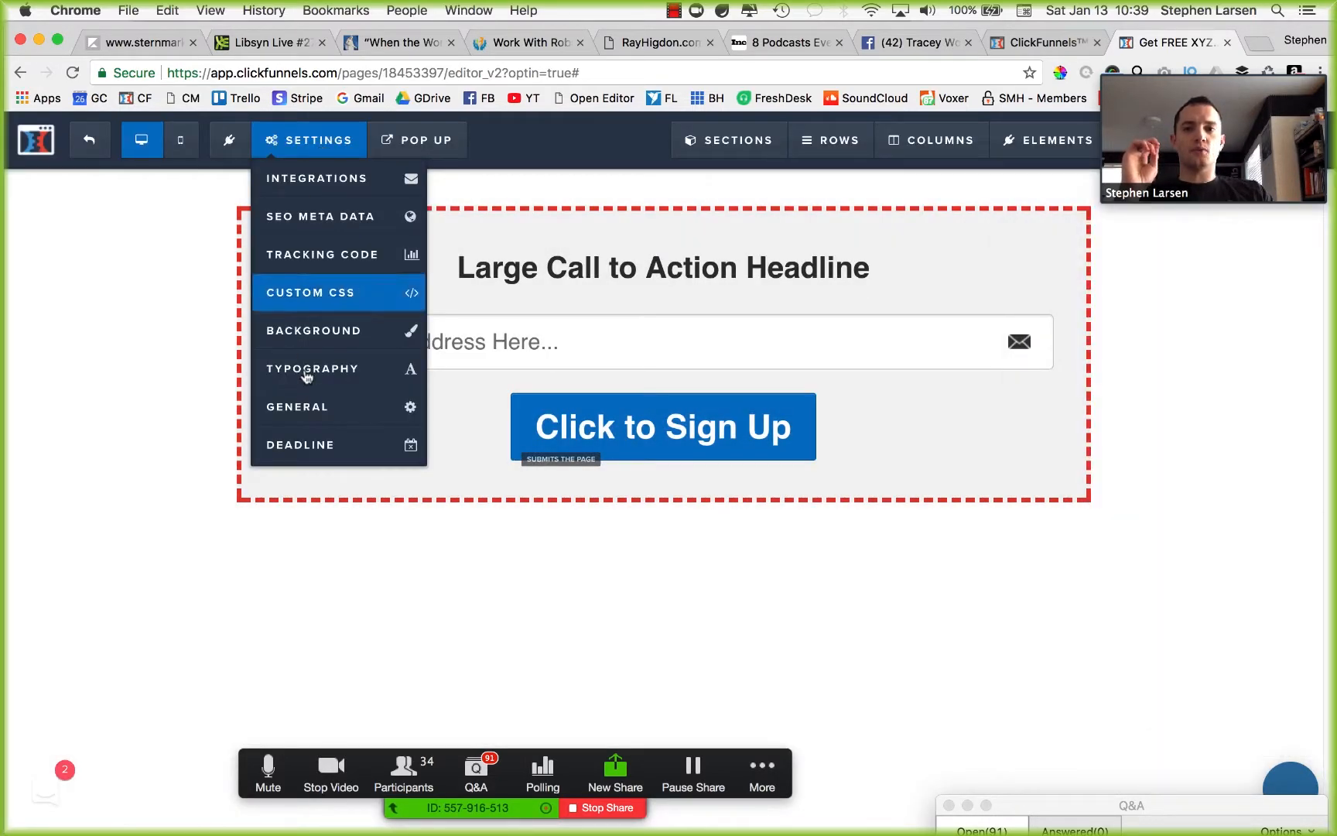
click(335, 418)
click(1211, 393)
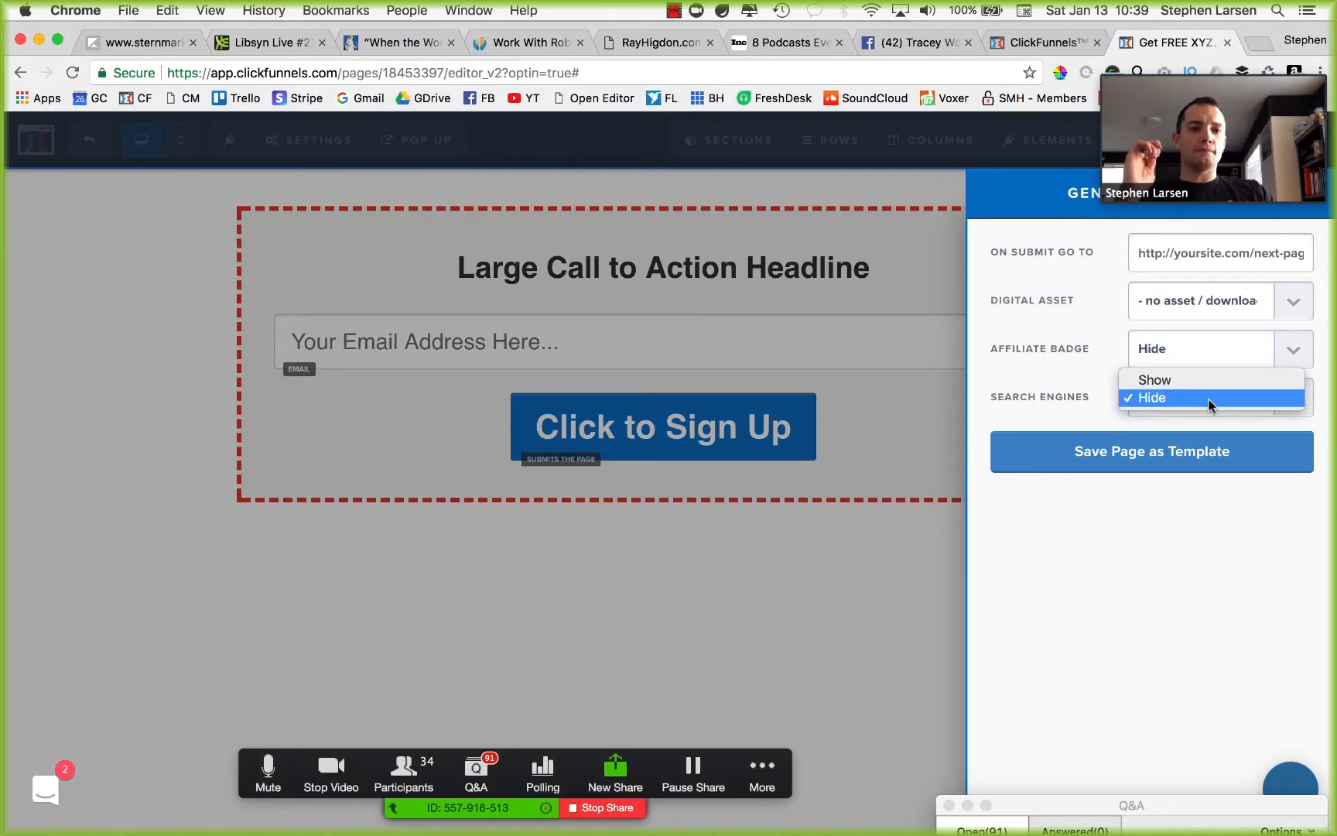
click(1211, 397)
click(1211, 396)
click(1214, 379)
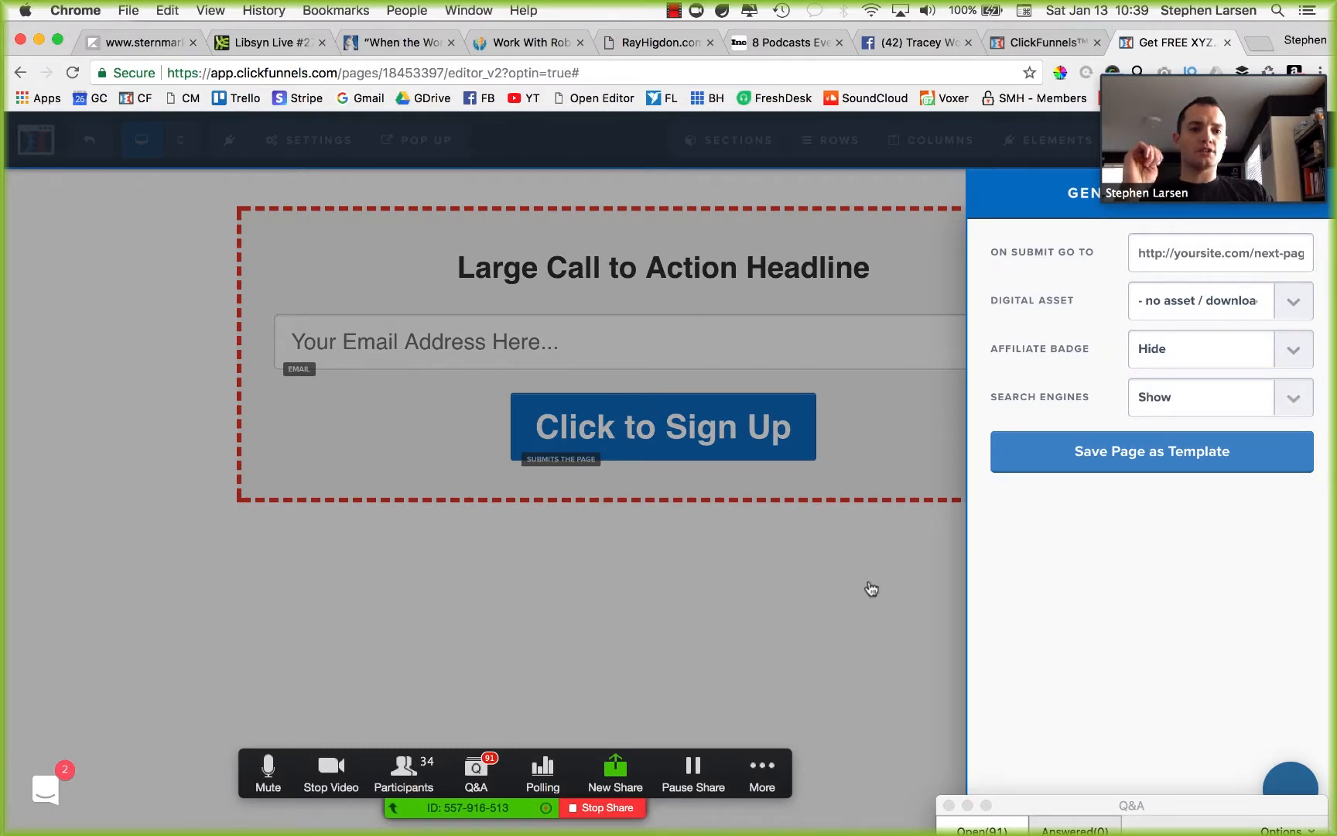
click(772, 579)
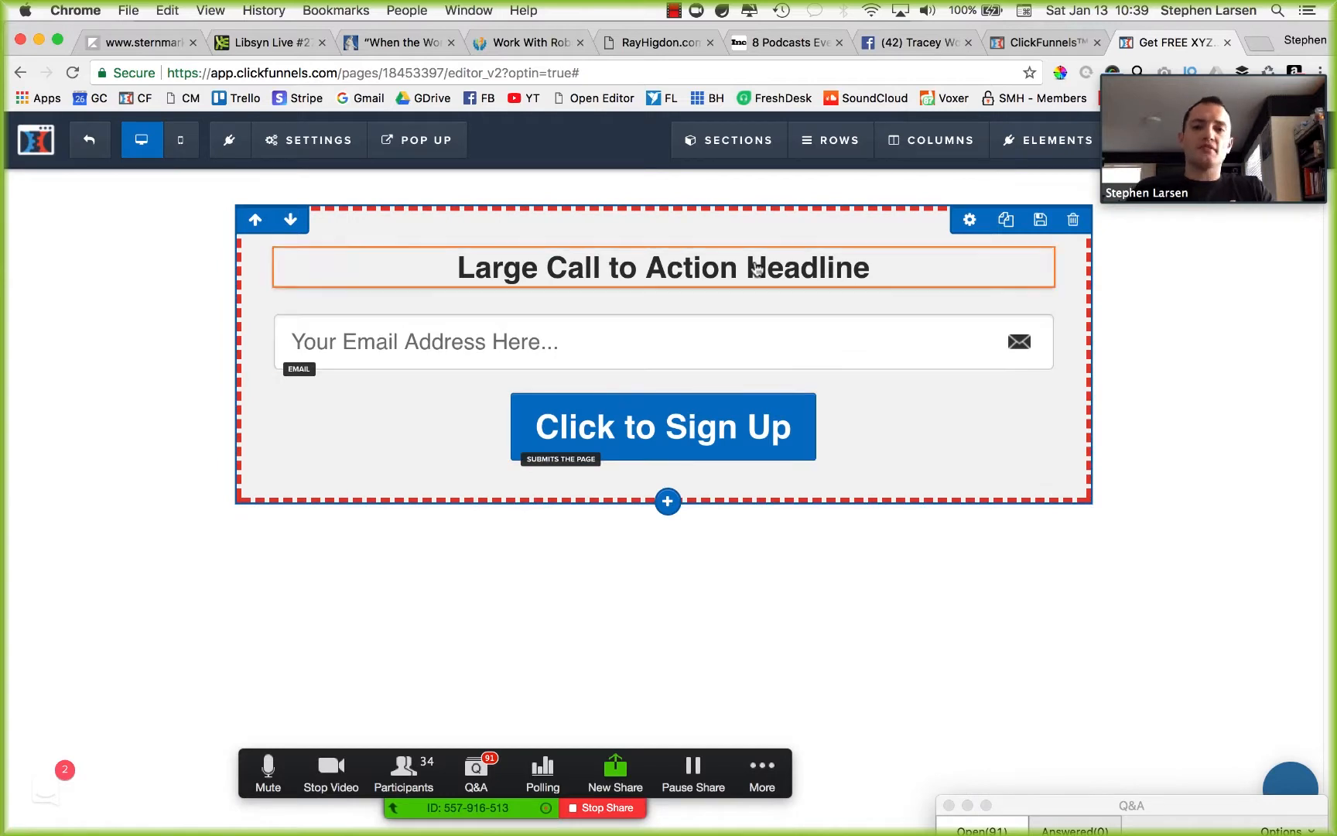
Step: Add a sub-headline below the main headline and enlarge the main headline's font size
click(663, 289)
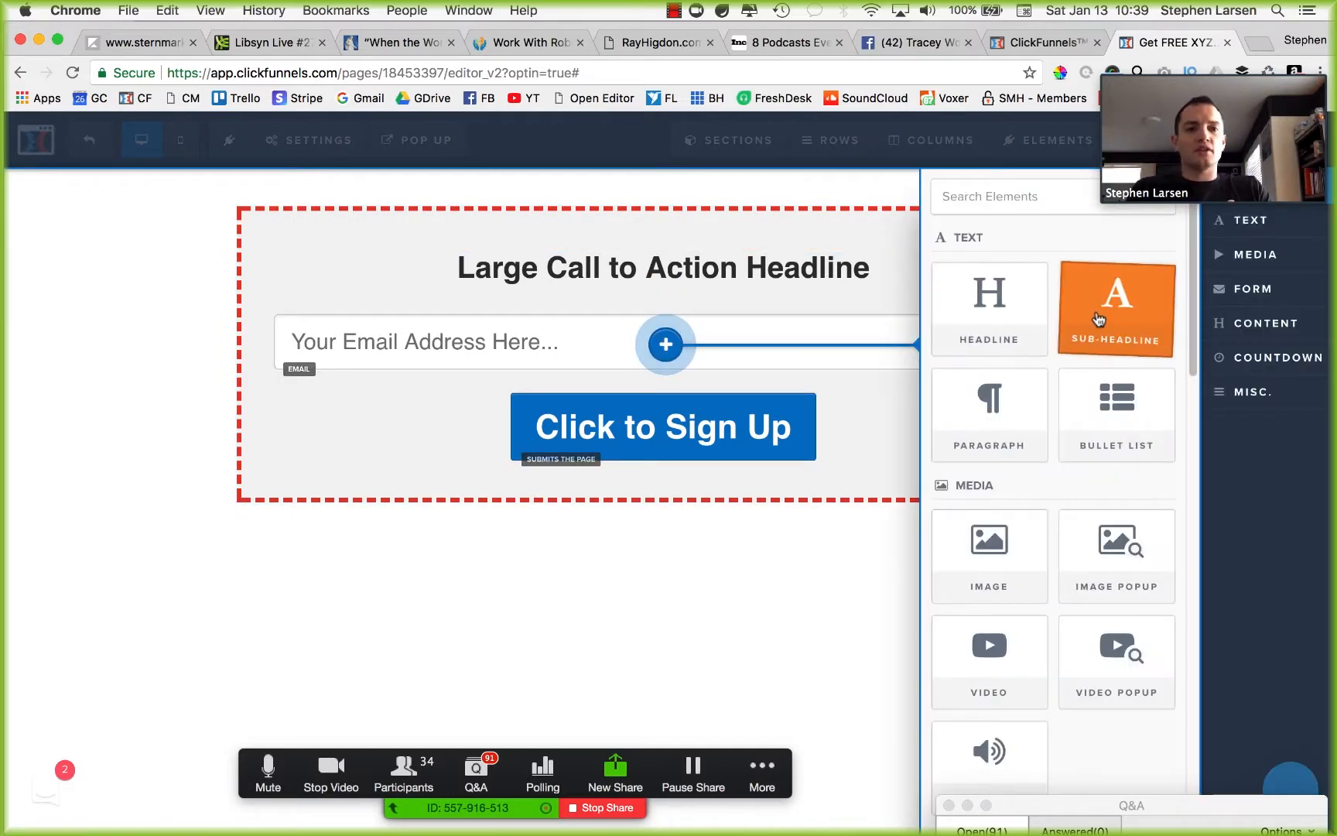
click(1114, 293)
mouse_move(947, 268)
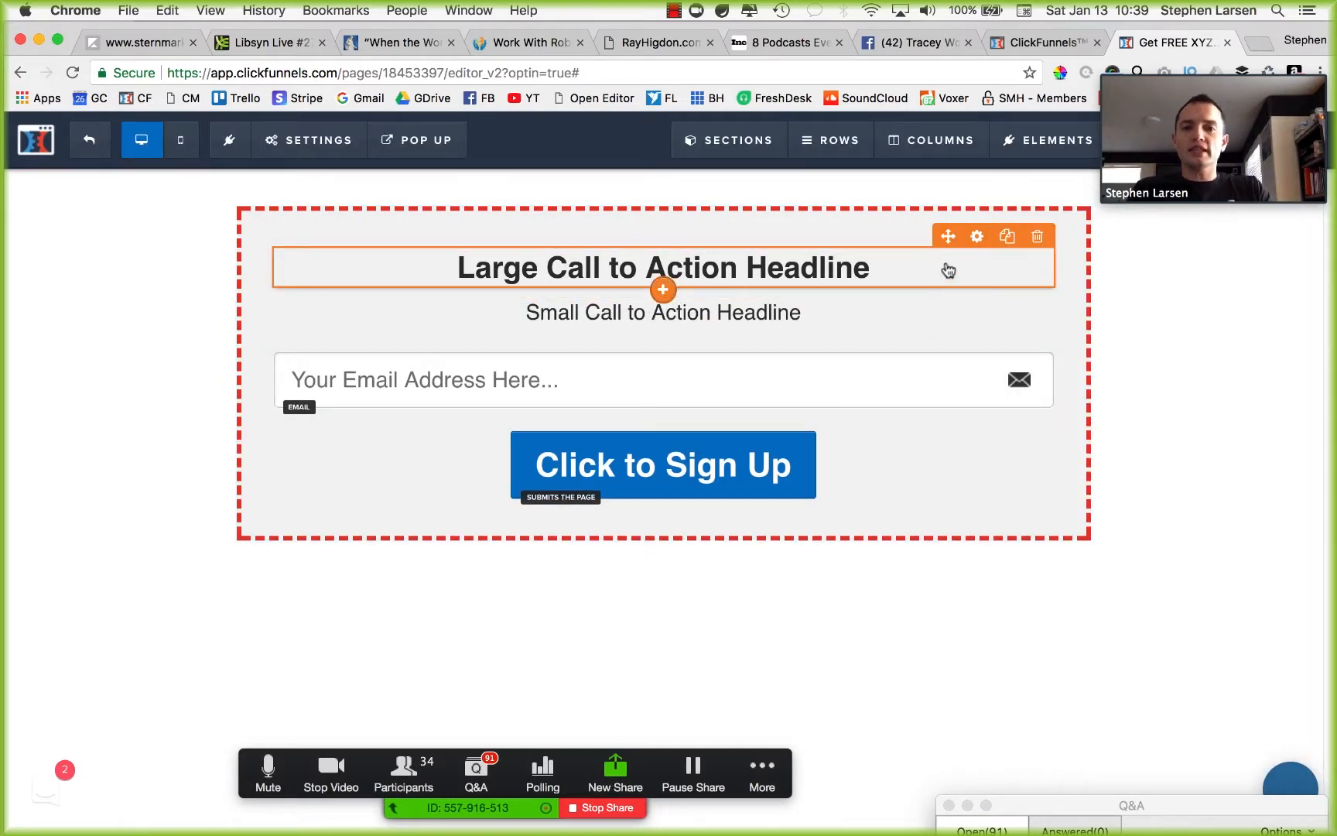
click(977, 240)
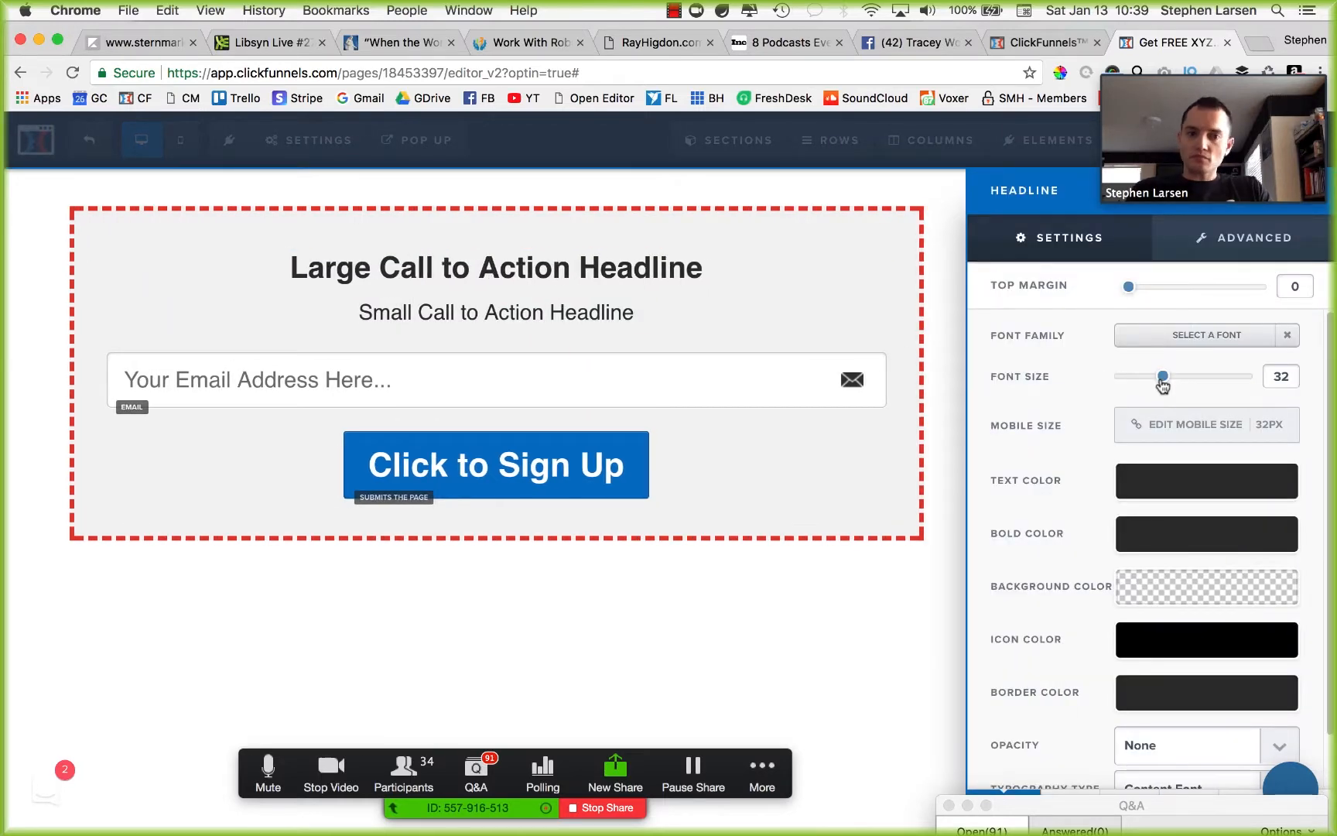
drag(1163, 377, 1192, 377)
click(779, 327)
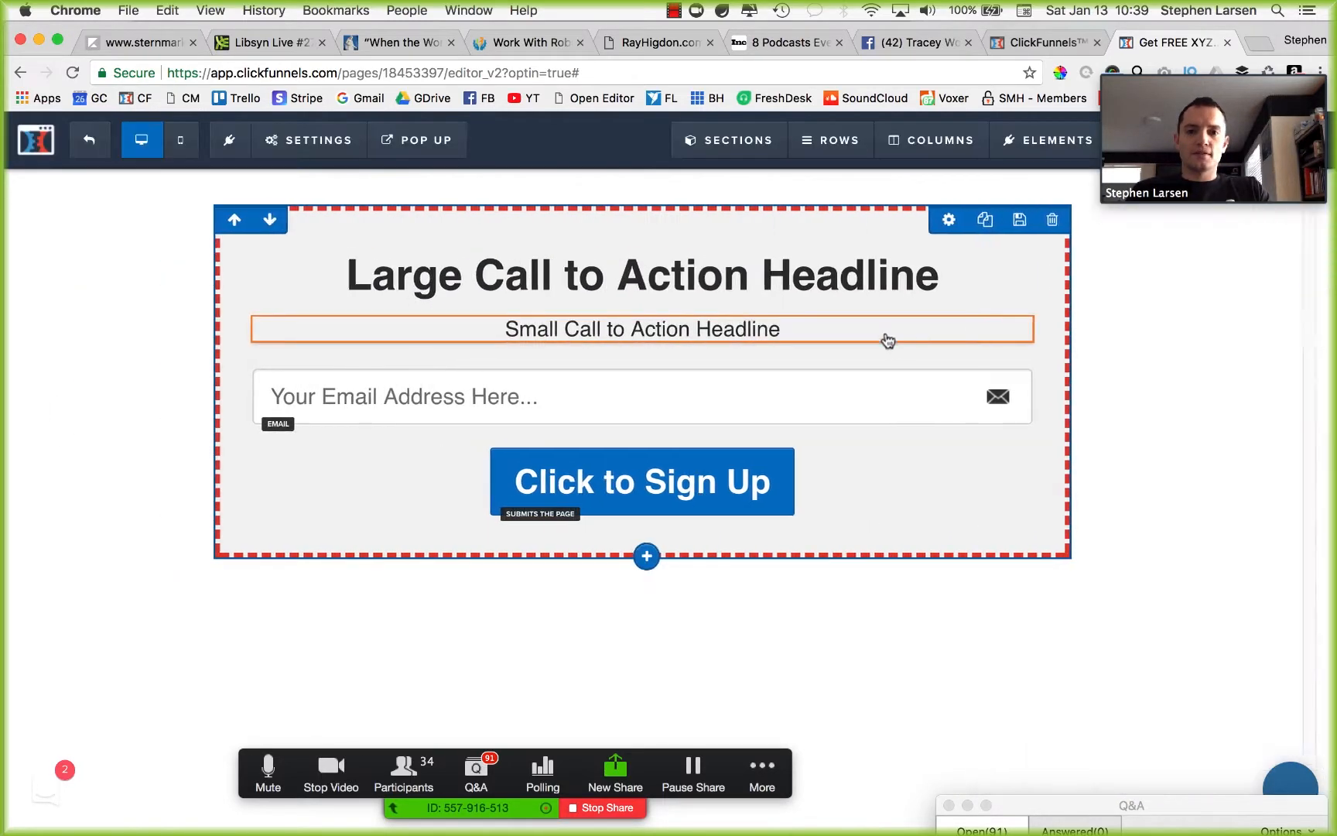
Step: Remove the sub-headline's top margin so it sits directly beneath the main headline
click(977, 305)
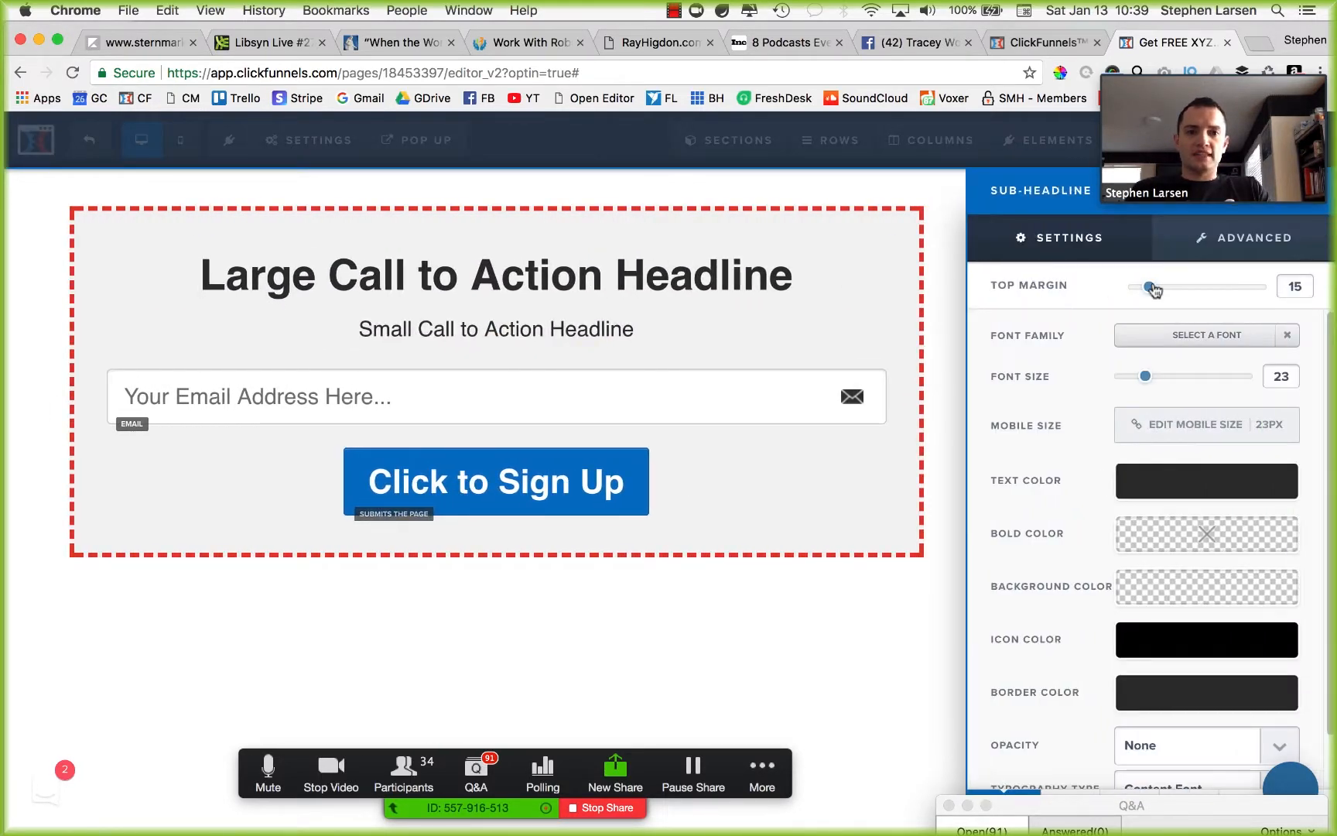
drag(1148, 291, 1128, 288)
click(836, 627)
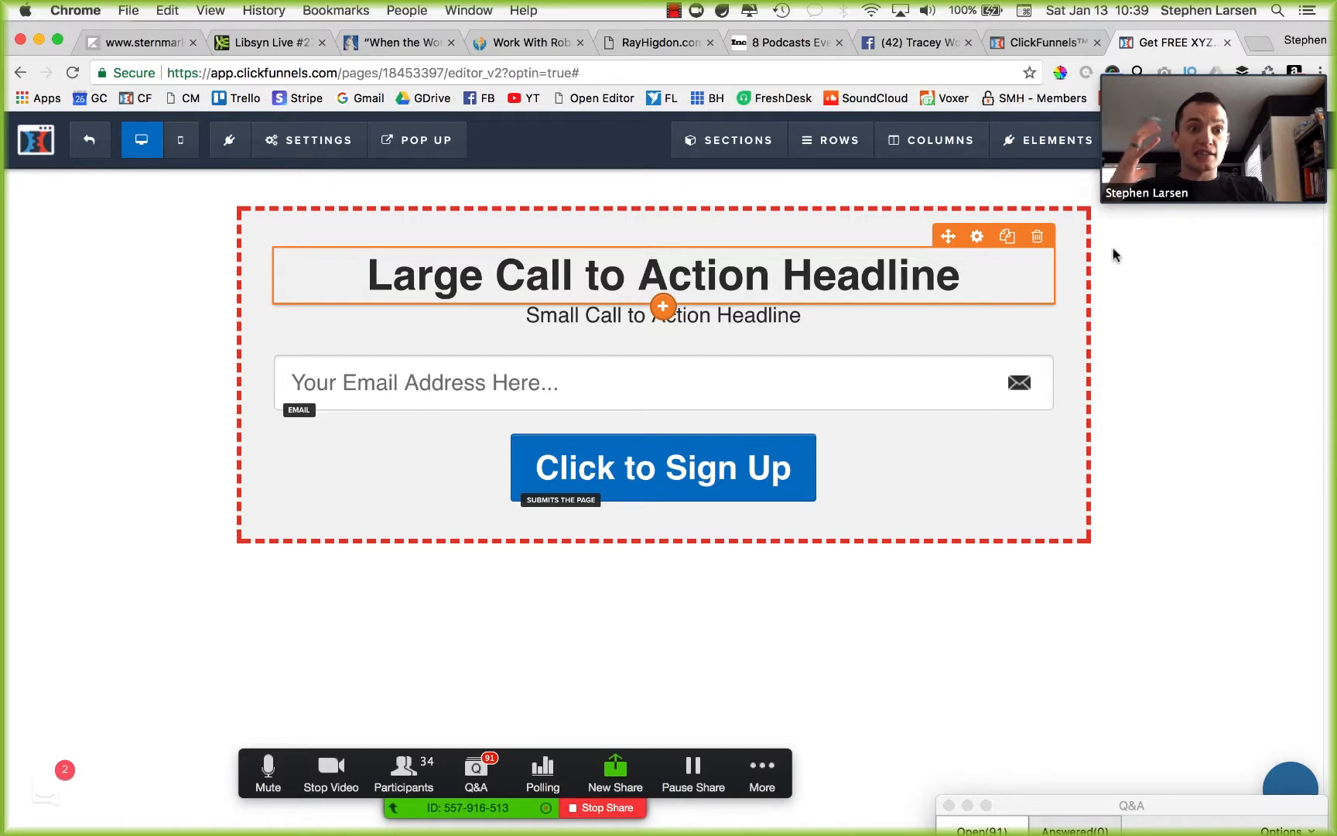
Step: Move the floating webcam window out of the way and save the page
drag(1191, 95, 1159, 347)
click(1279, 151)
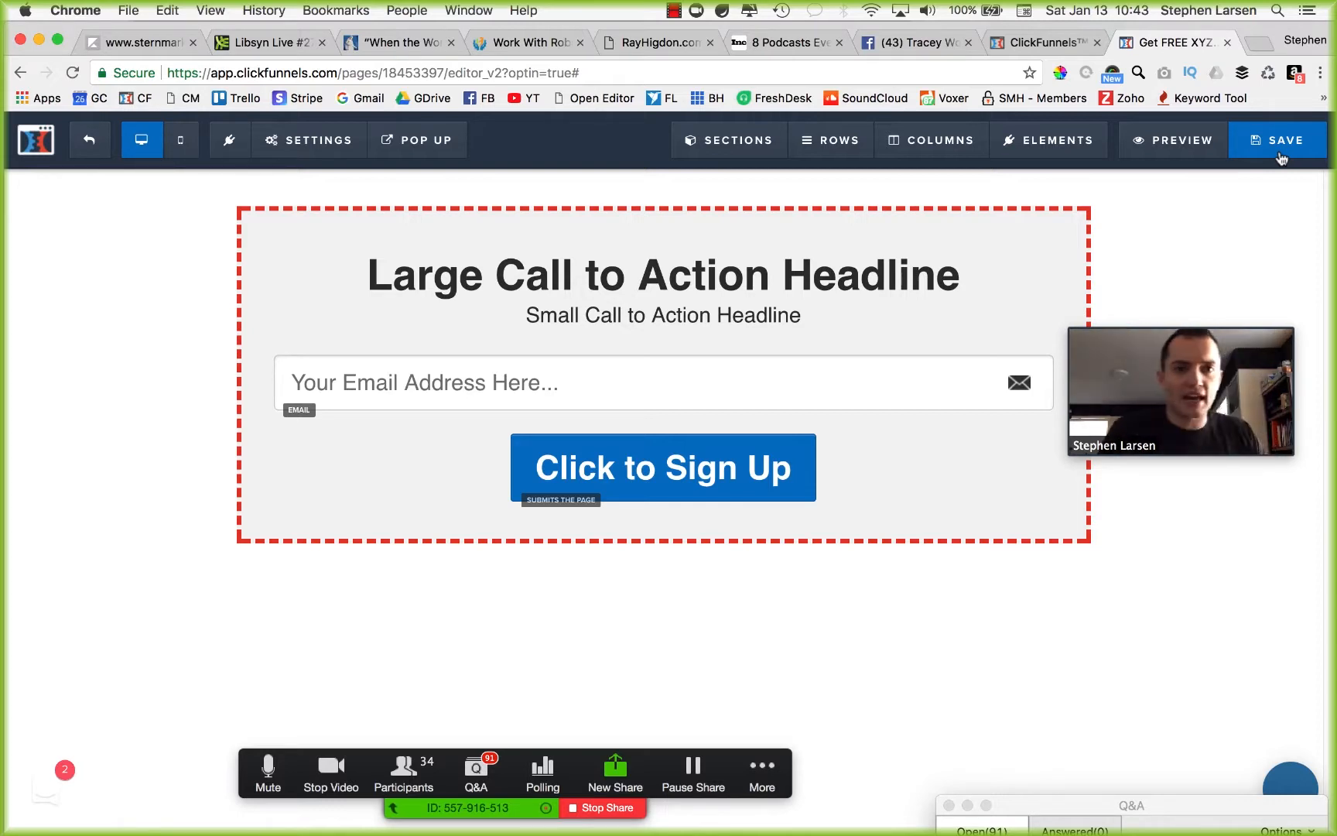
mouse_move(1221, 307)
drag(1220, 307, 1248, 376)
Step: Set the row's background image to the dark-and-white rough wall texture on page 2 of the uploaded images
click(966, 222)
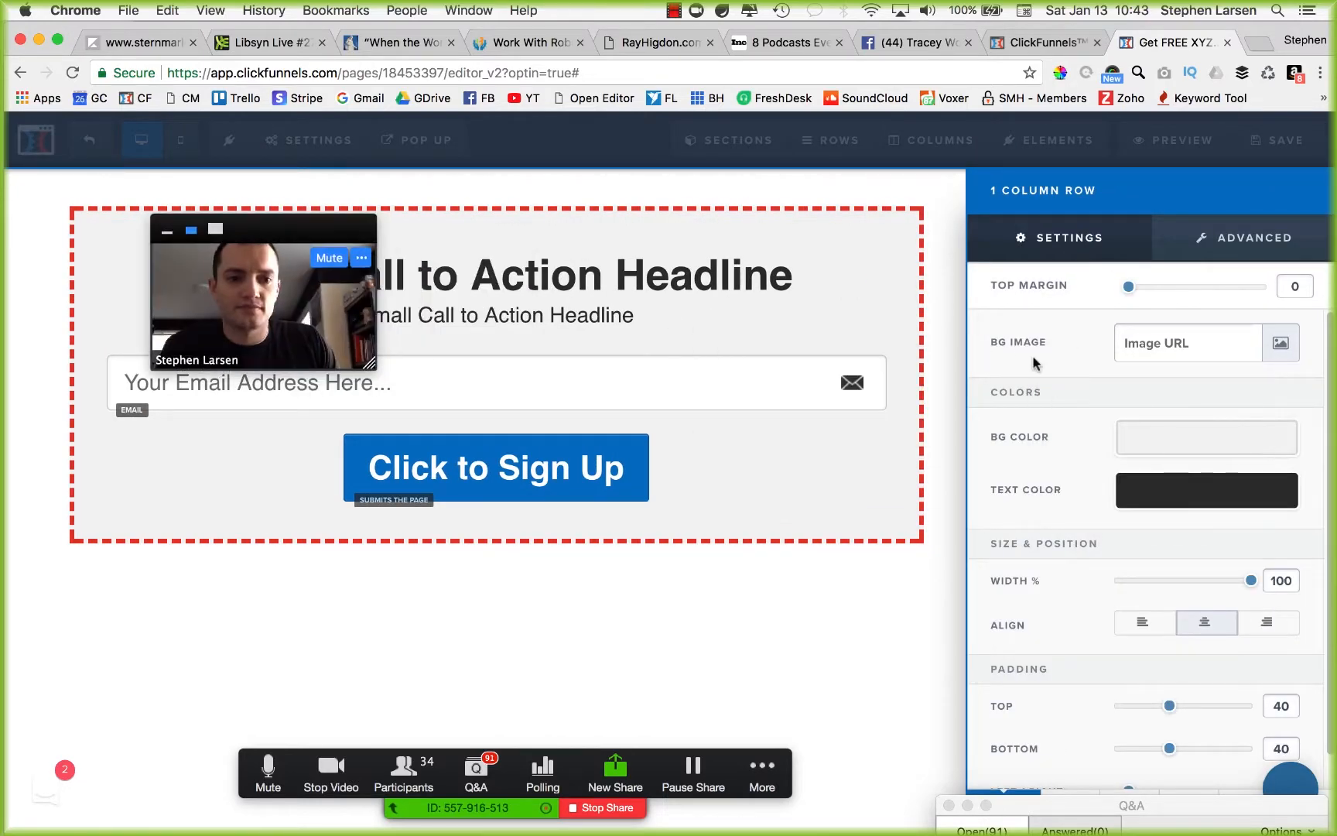
click(1146, 437)
click(1083, 418)
click(1281, 343)
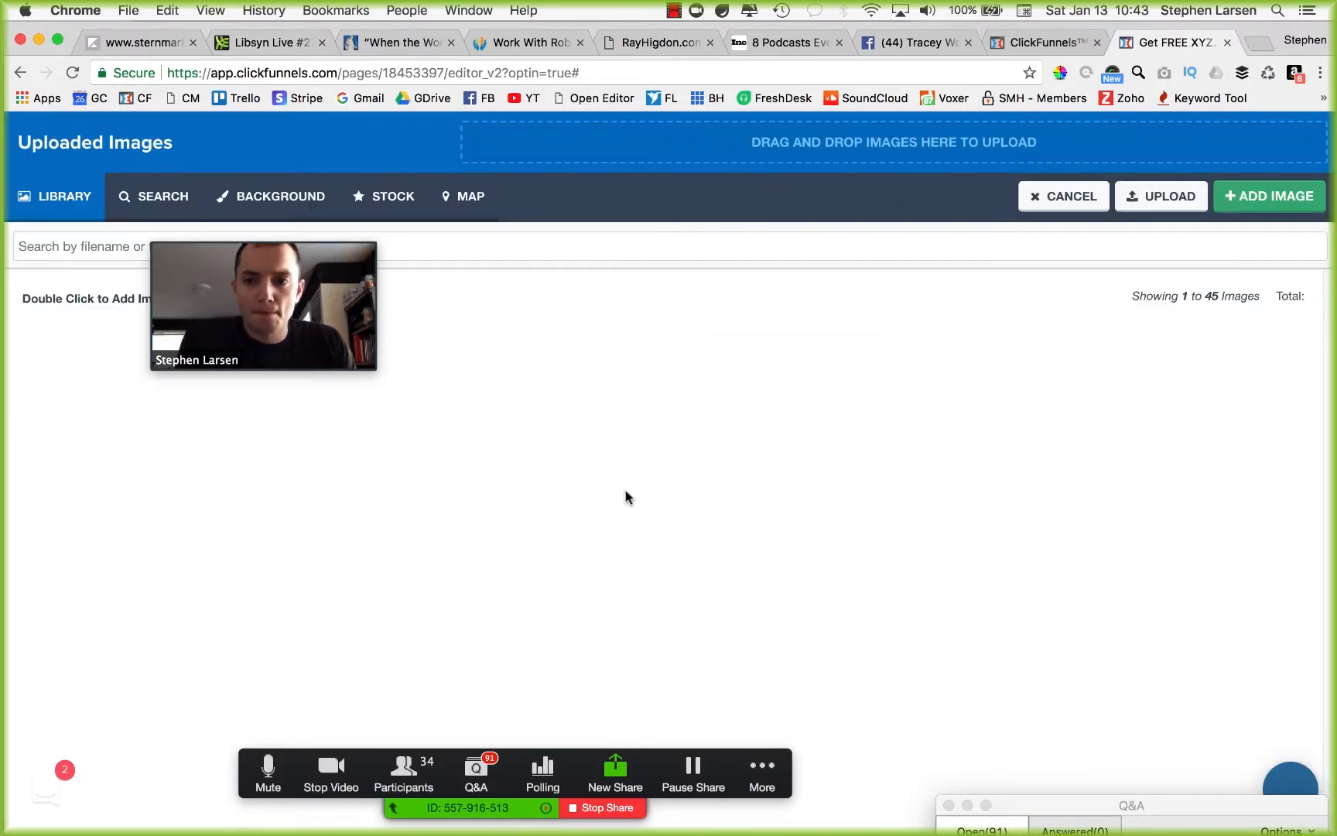
drag(323, 239, 1261, 23)
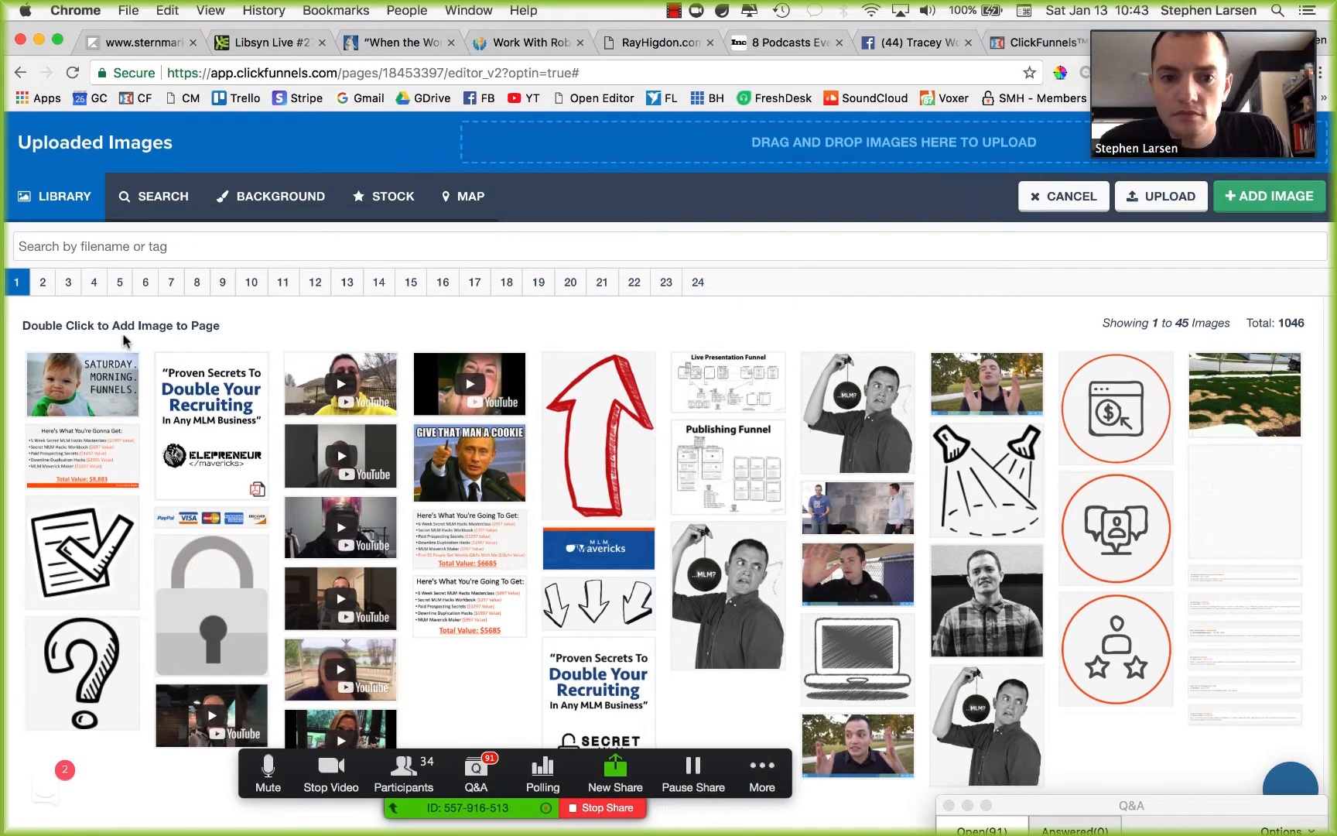
click(45, 285)
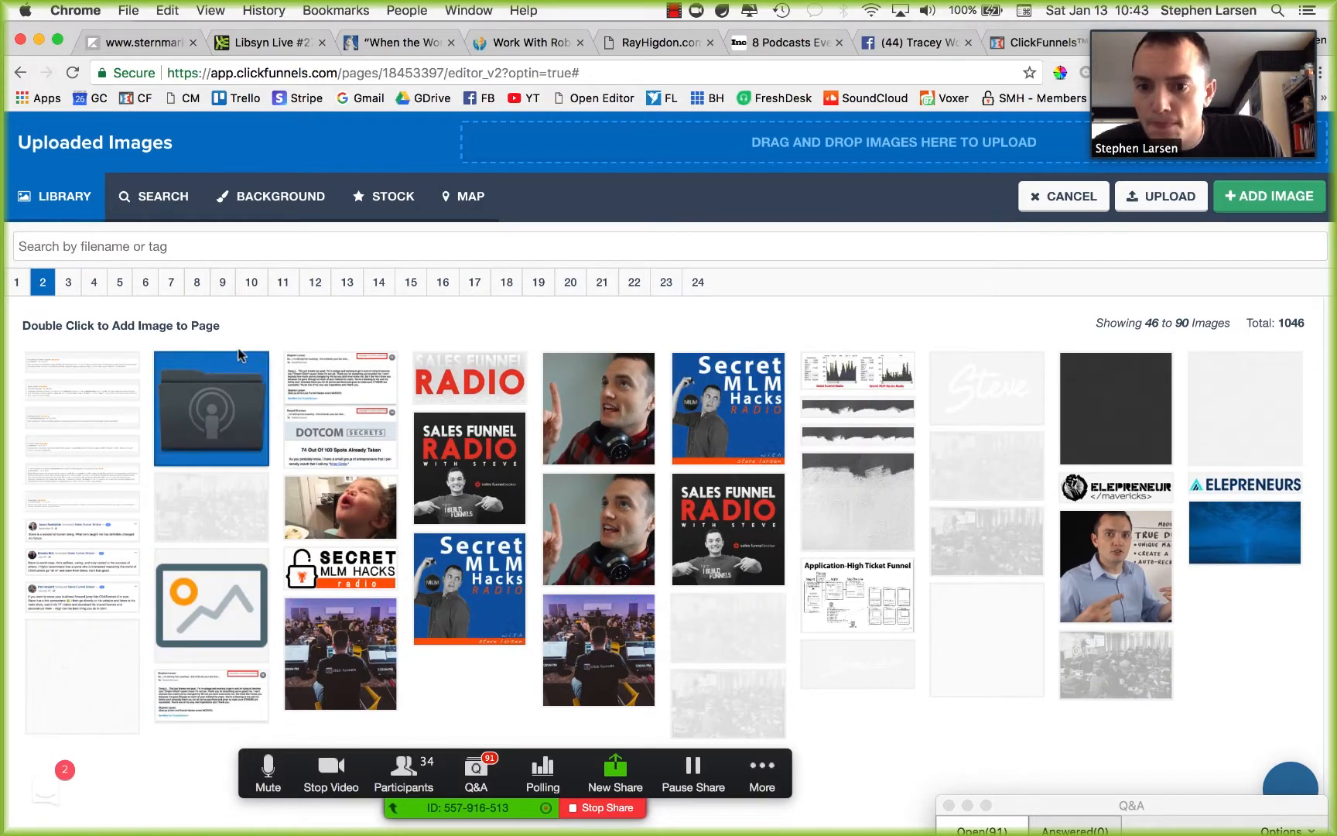
double_click(859, 510)
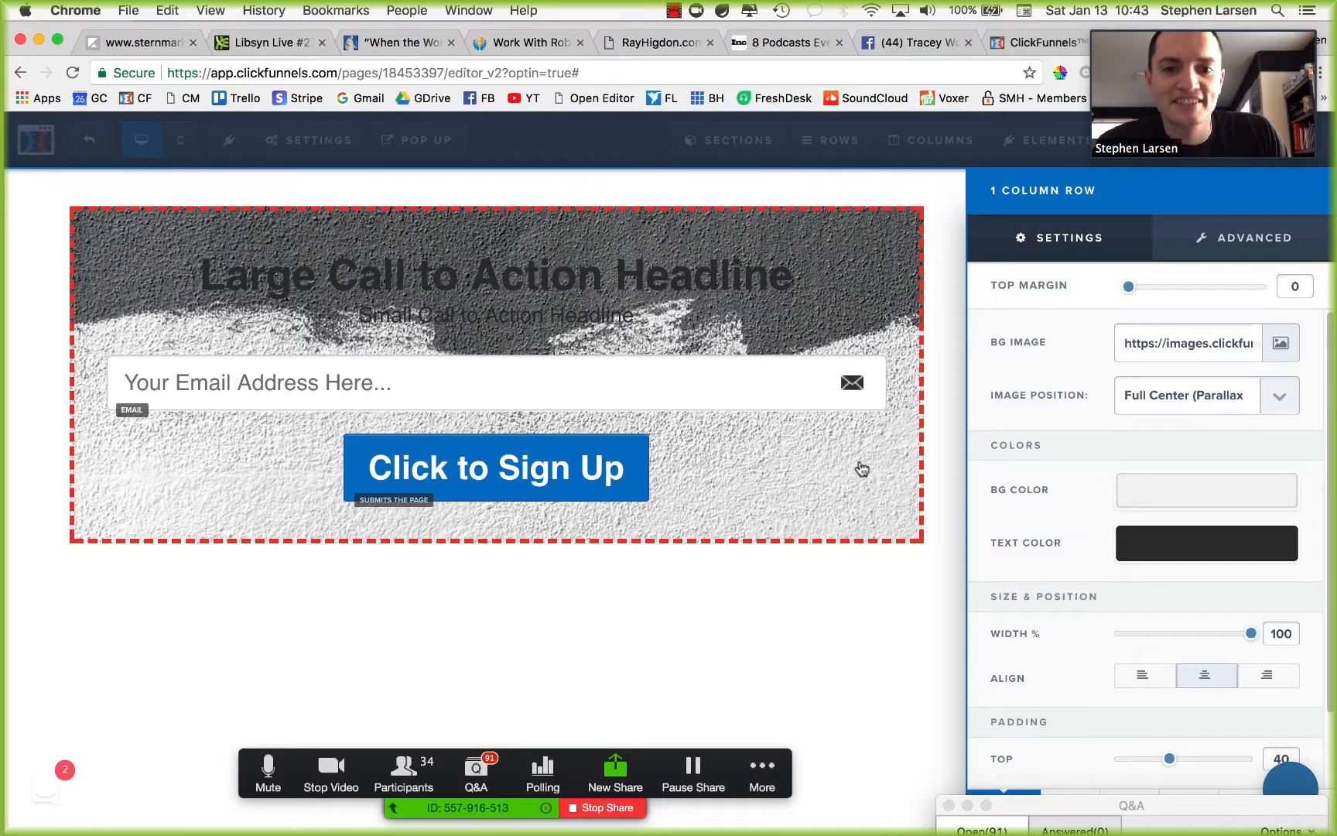
Step: Replace the row's background image with the plain light texture on page 3 of the uploaded images and set its position to Repeat
click(1281, 343)
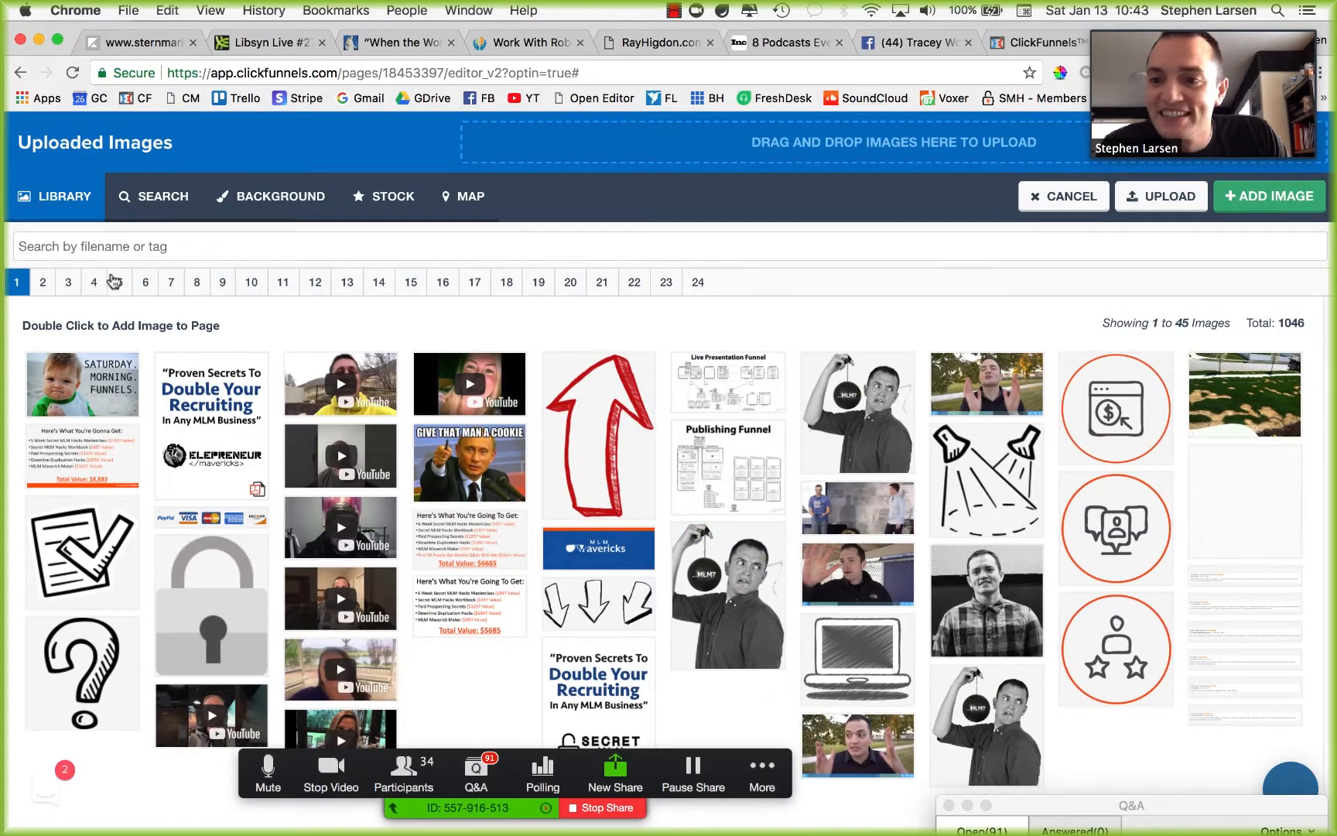
click(69, 283)
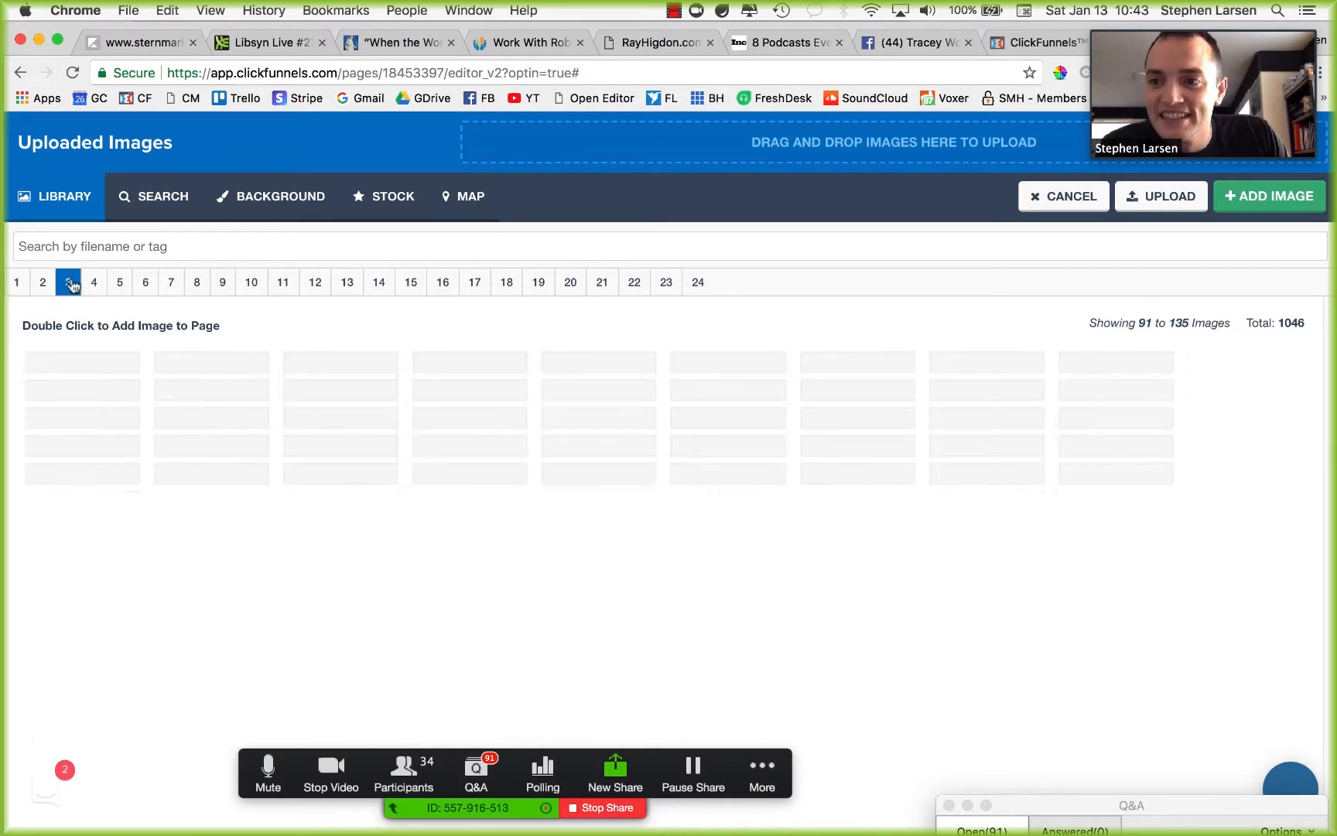
click(263, 211)
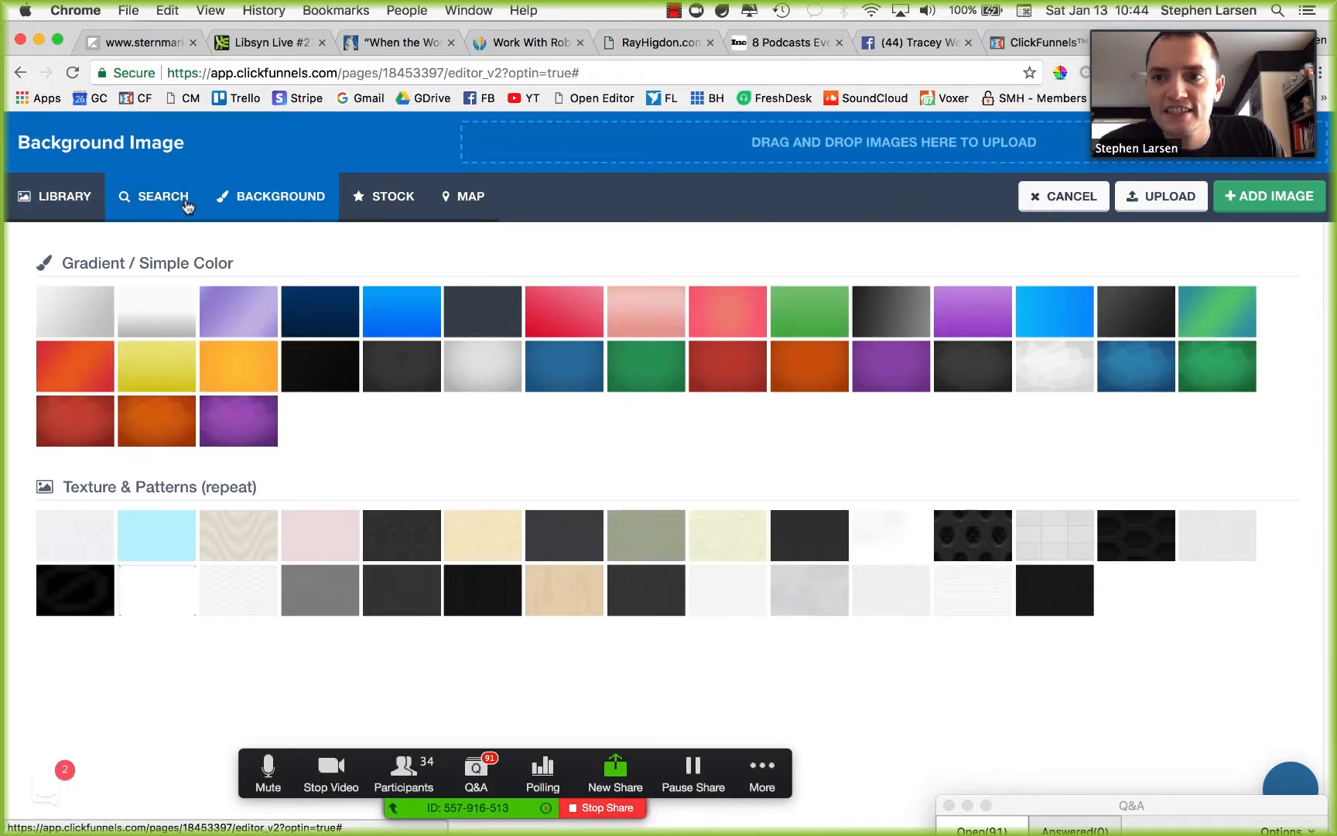
click(52, 203)
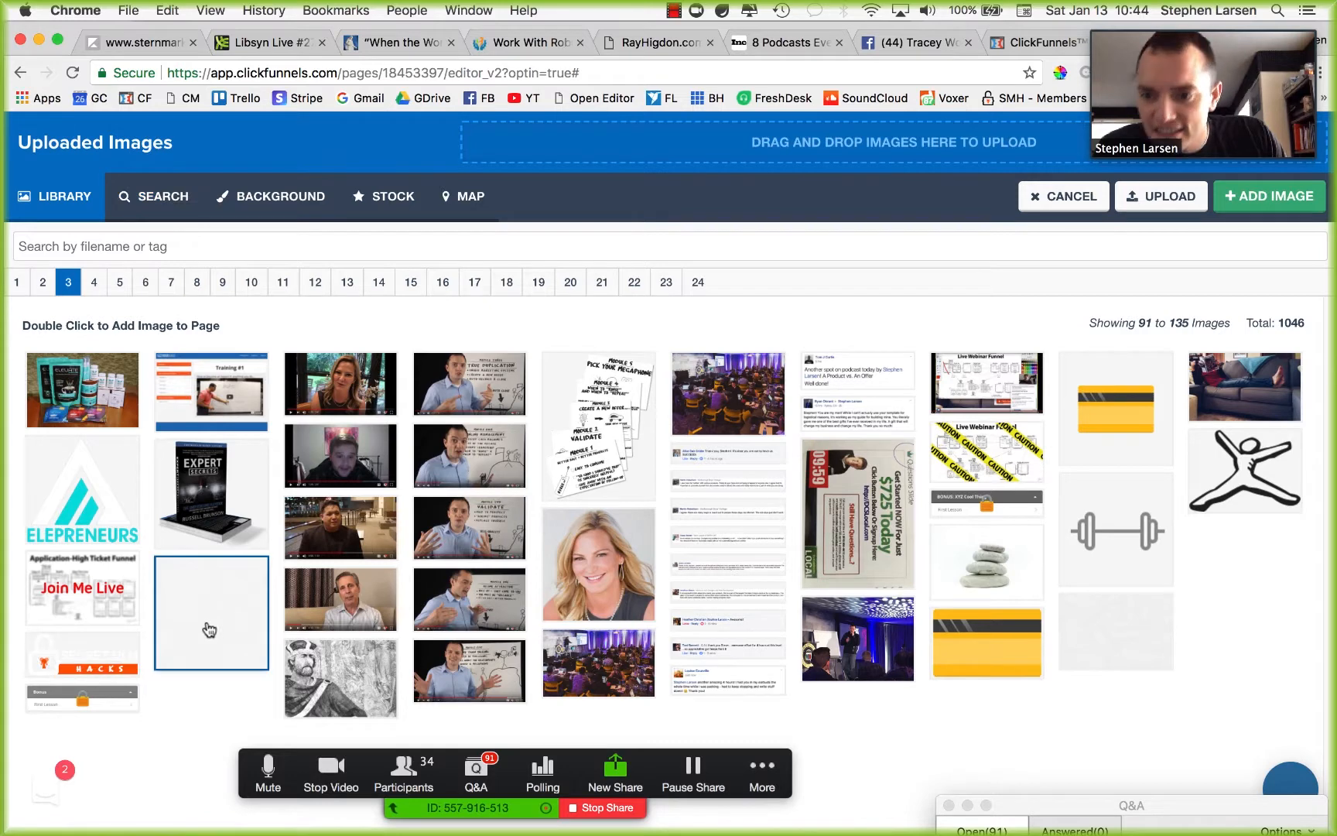
double_click(207, 628)
click(1246, 396)
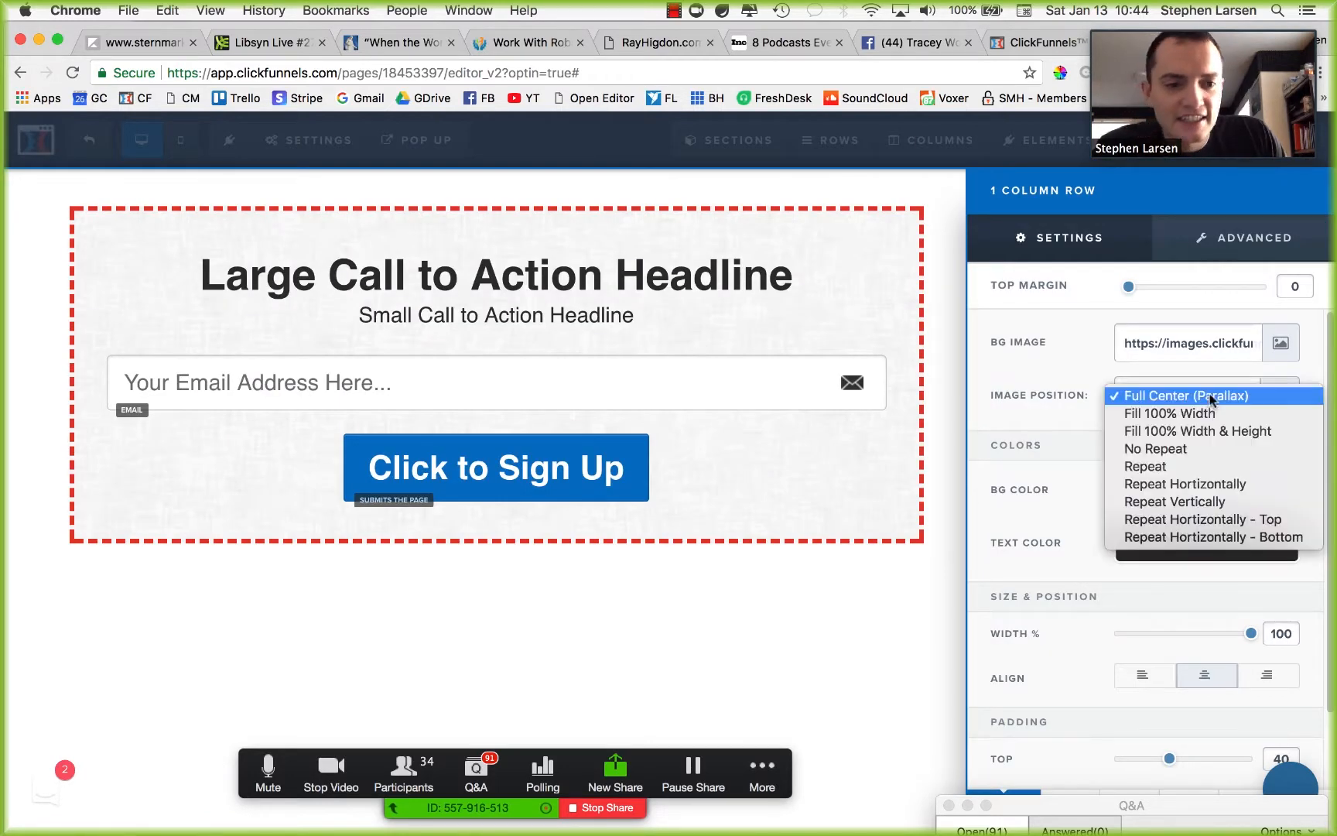
click(1198, 467)
click(779, 636)
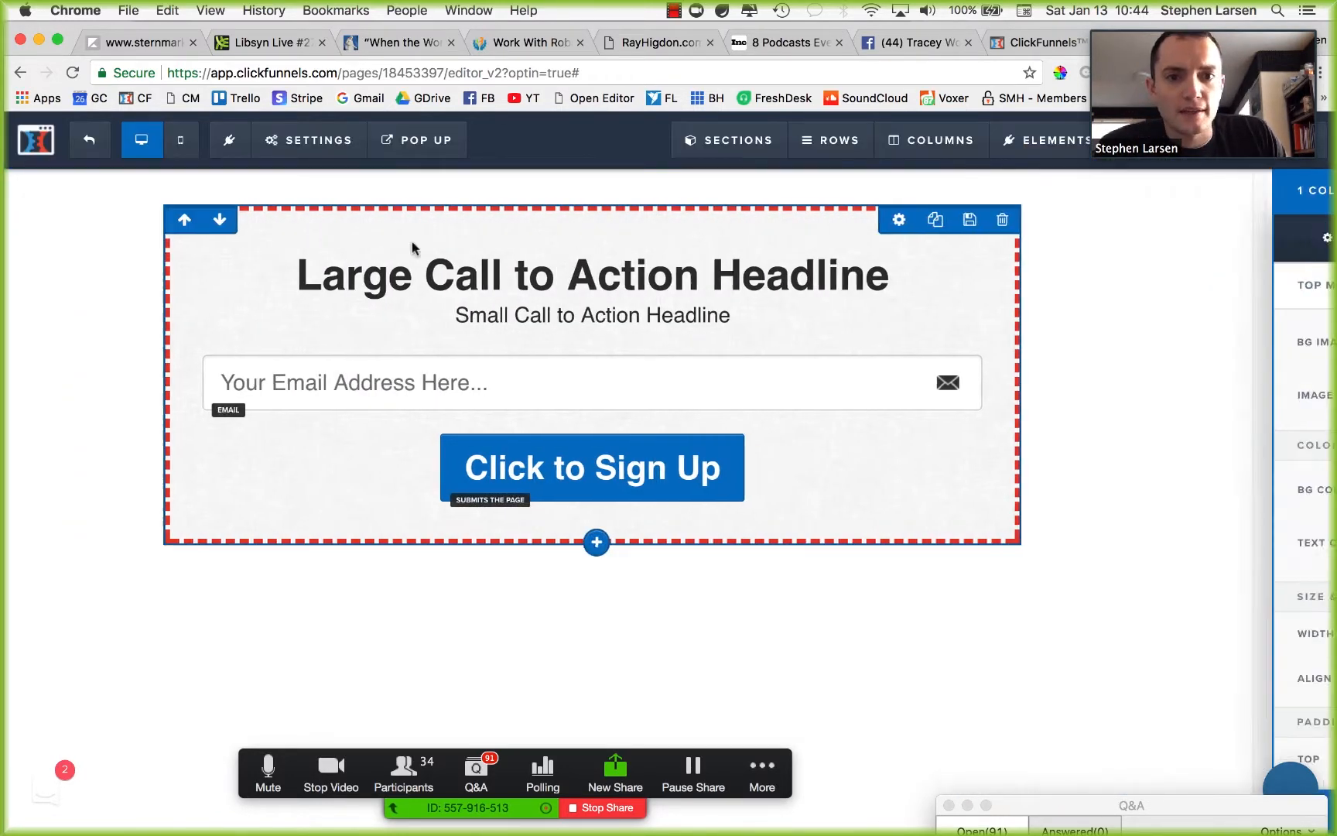
Step: Set the page's background image to the dark blue gradient from the built-in backgrounds
click(289, 143)
click(313, 331)
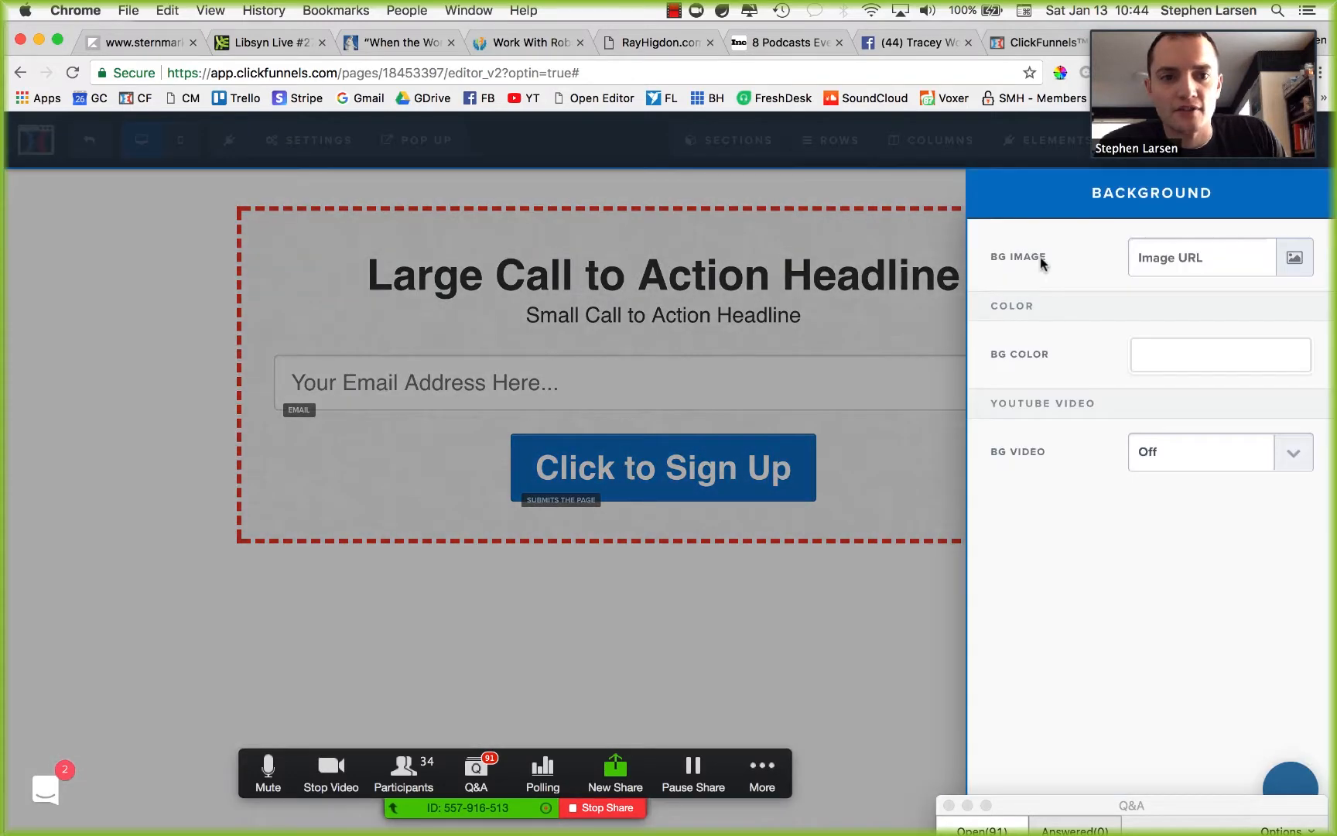
click(1281, 268)
click(292, 208)
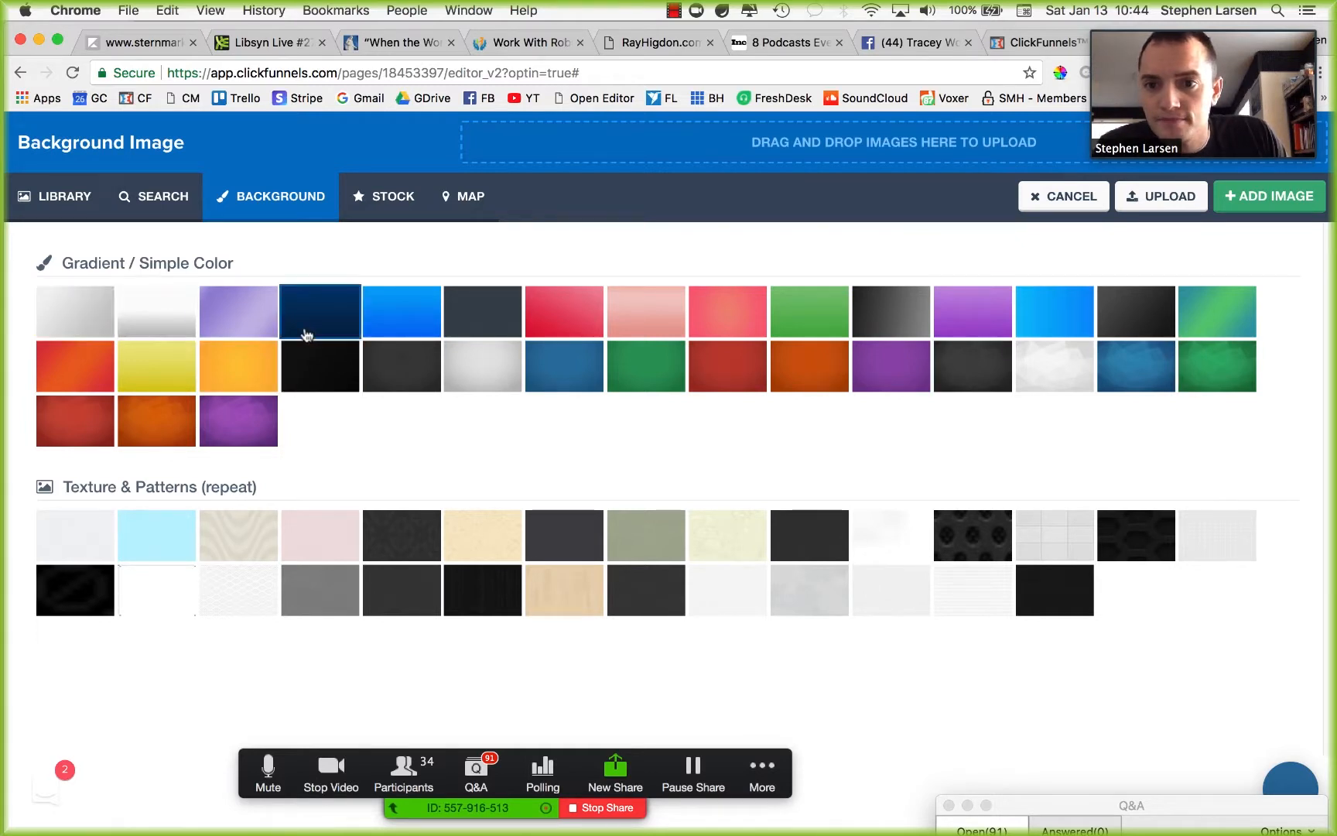
click(348, 331)
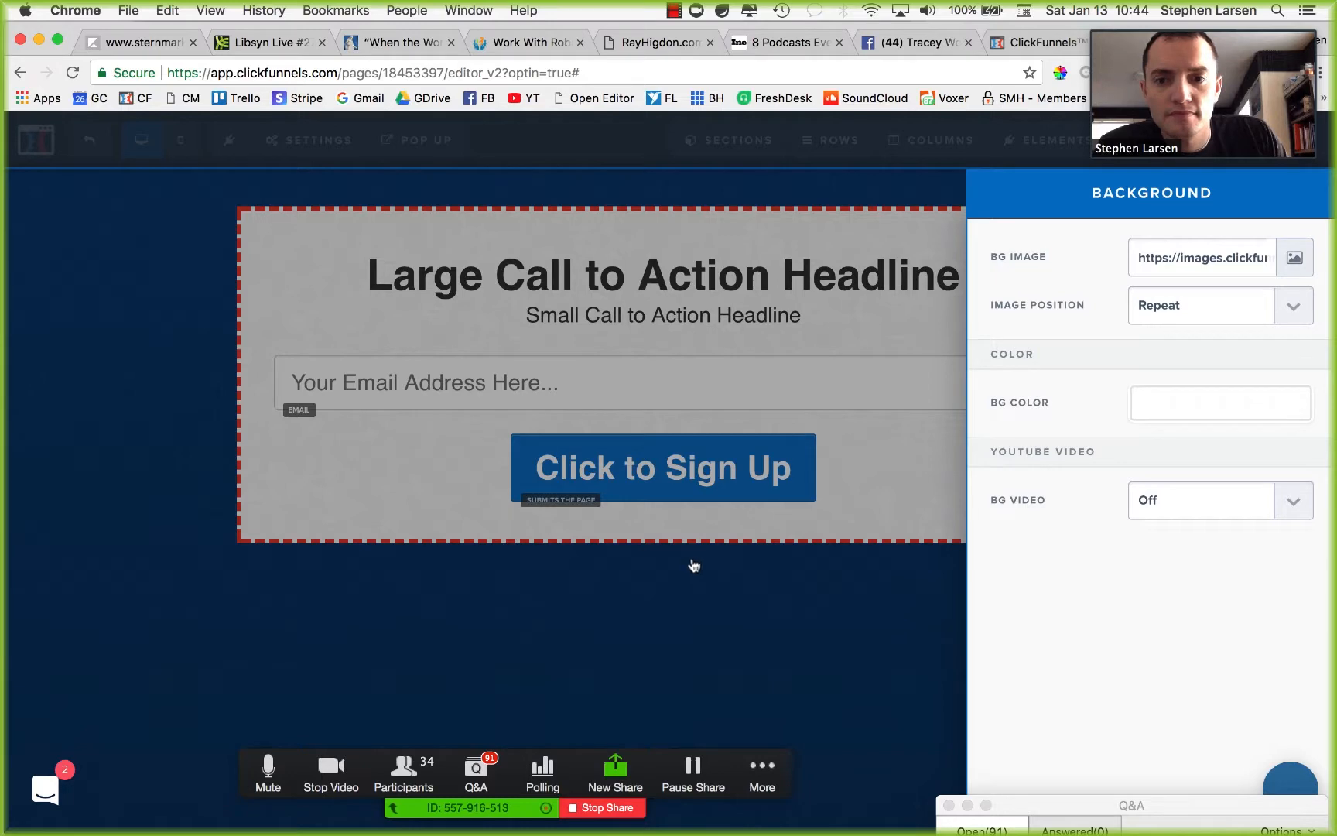
Step: Replace the page's background image with the plain dark slate swatch from the built-in gradient and simple color backgrounds
click(1294, 257)
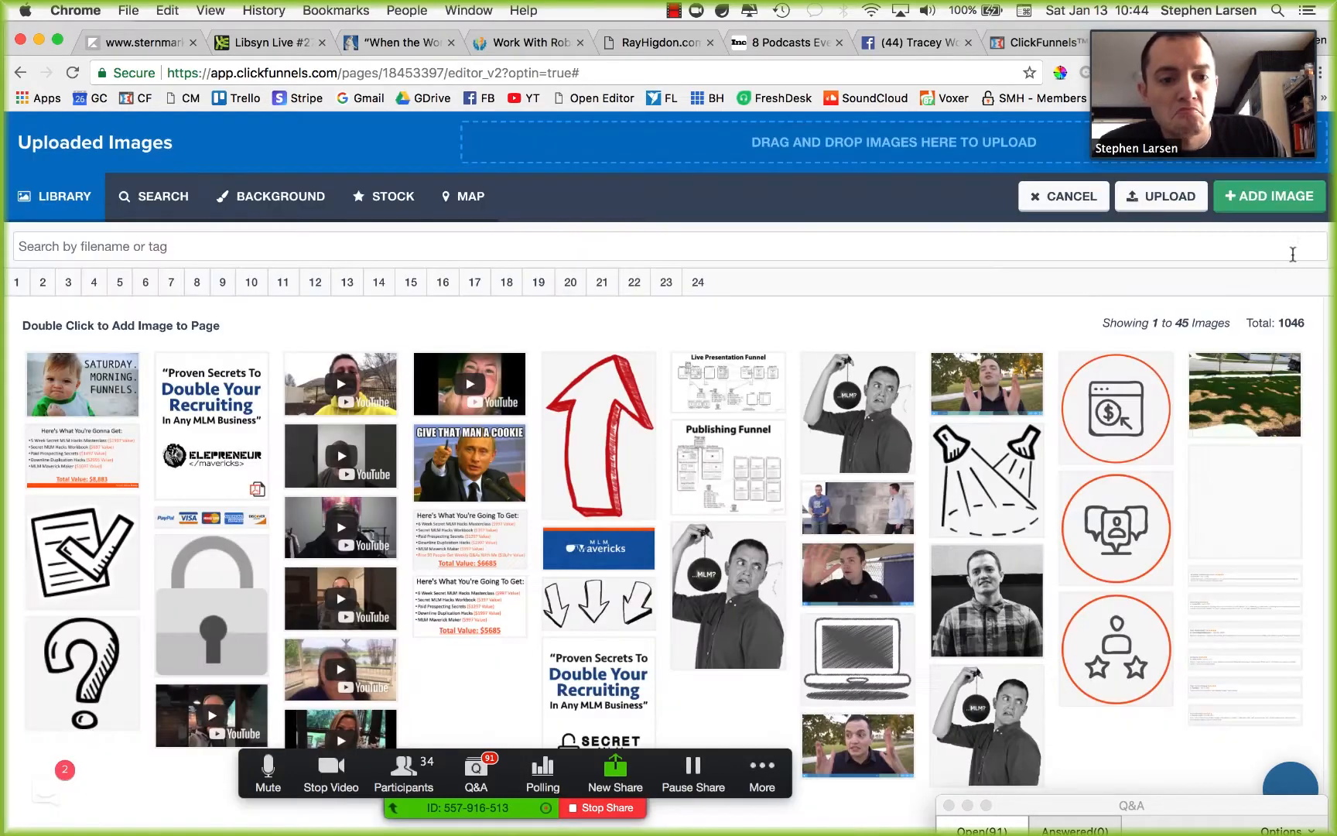
click(259, 196)
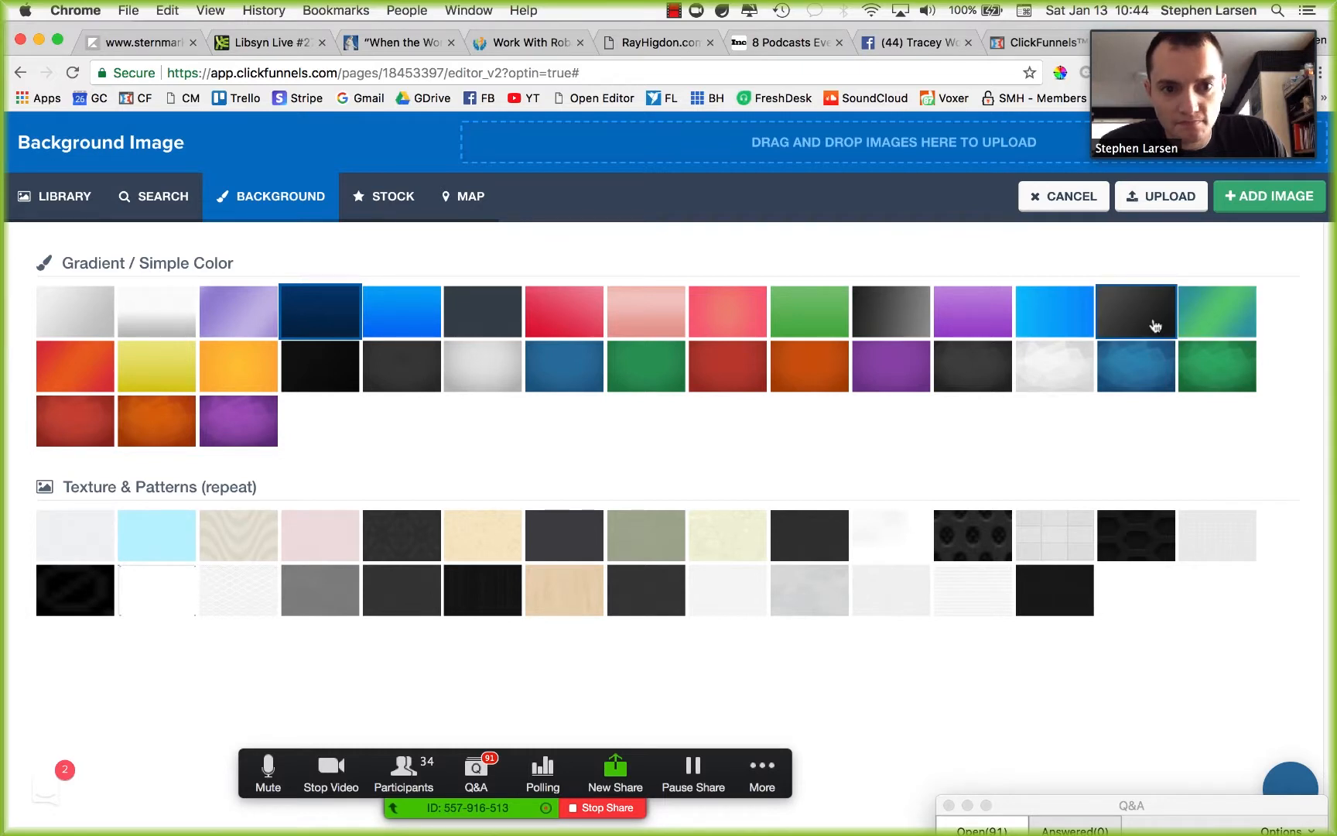
click(494, 316)
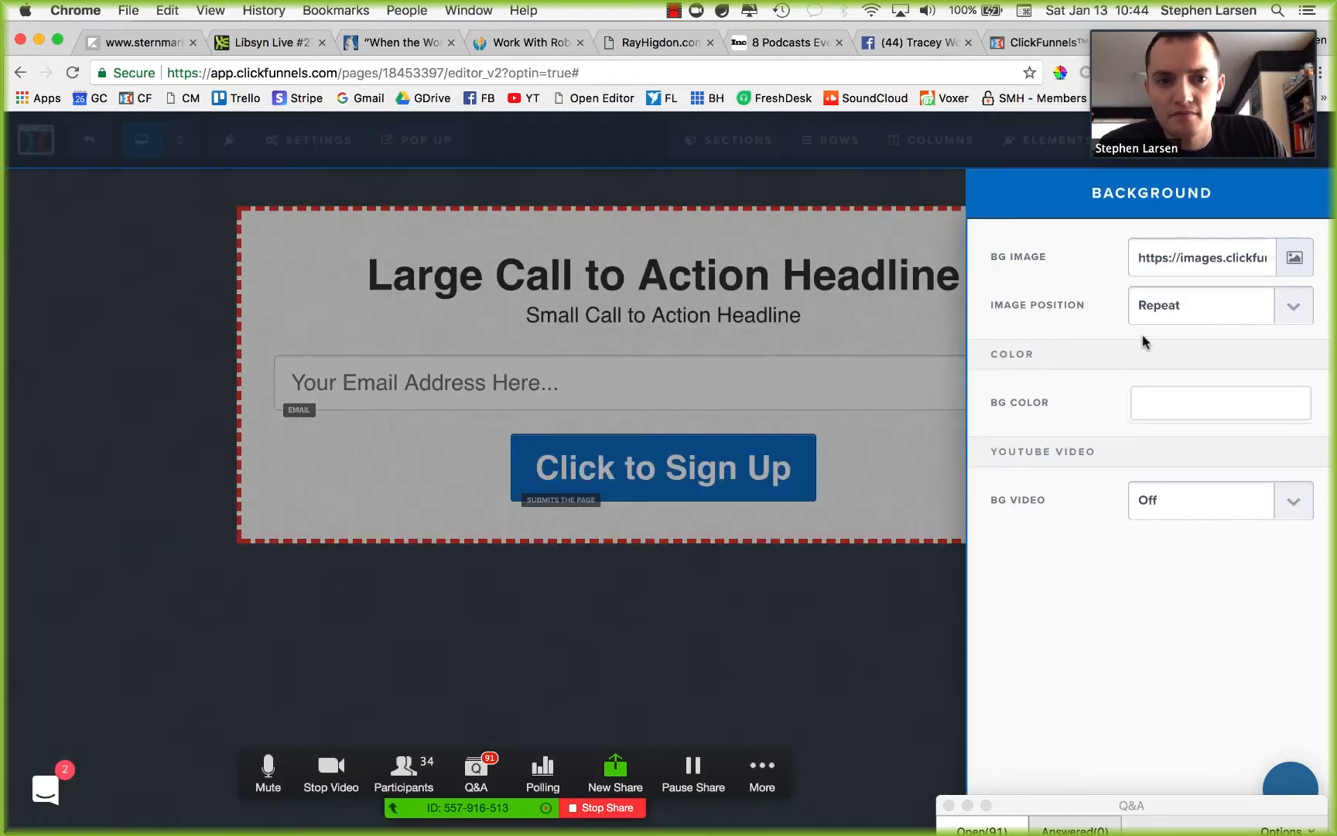
click(785, 557)
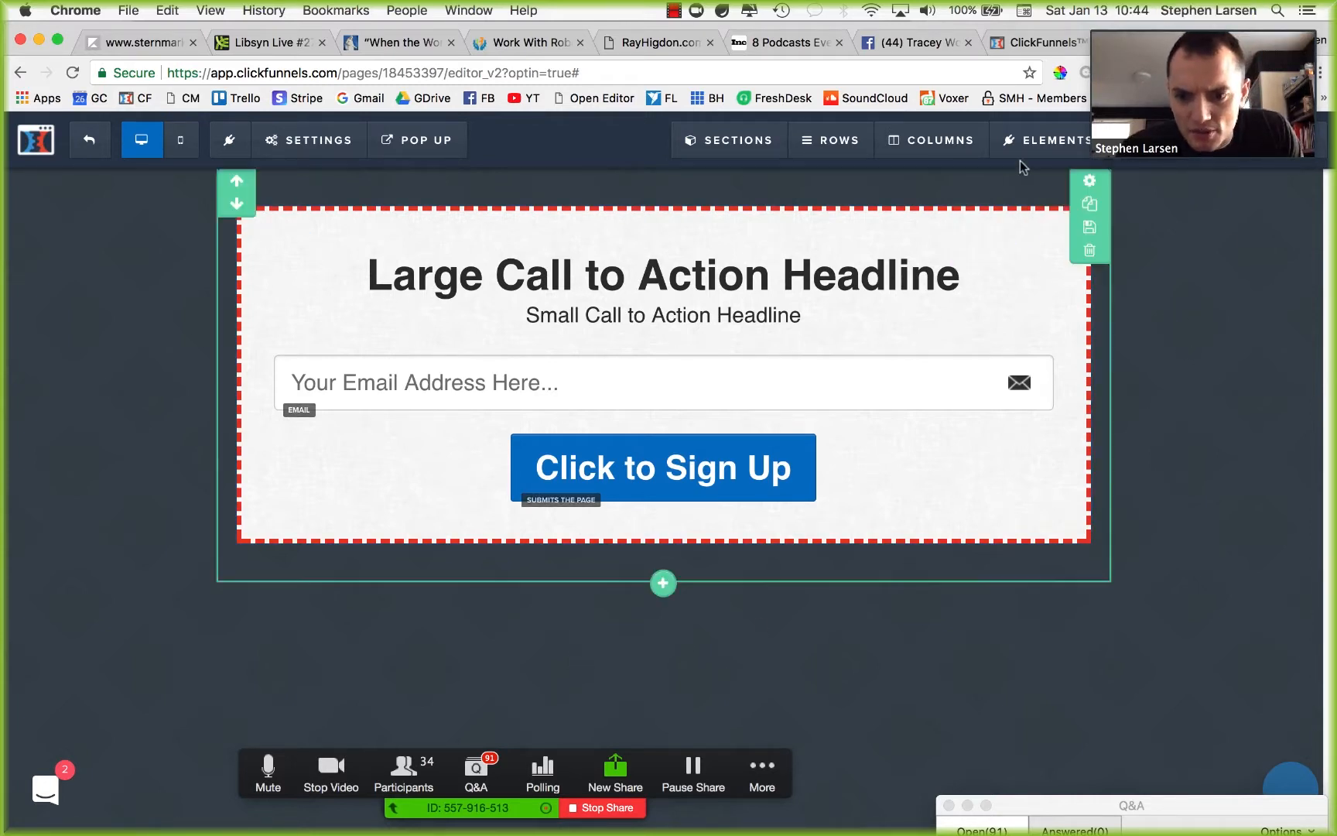
Step: Move the floating webcam window off the save control, save the page, and return to the funnel's step overview
drag(1229, 26, 1130, 26)
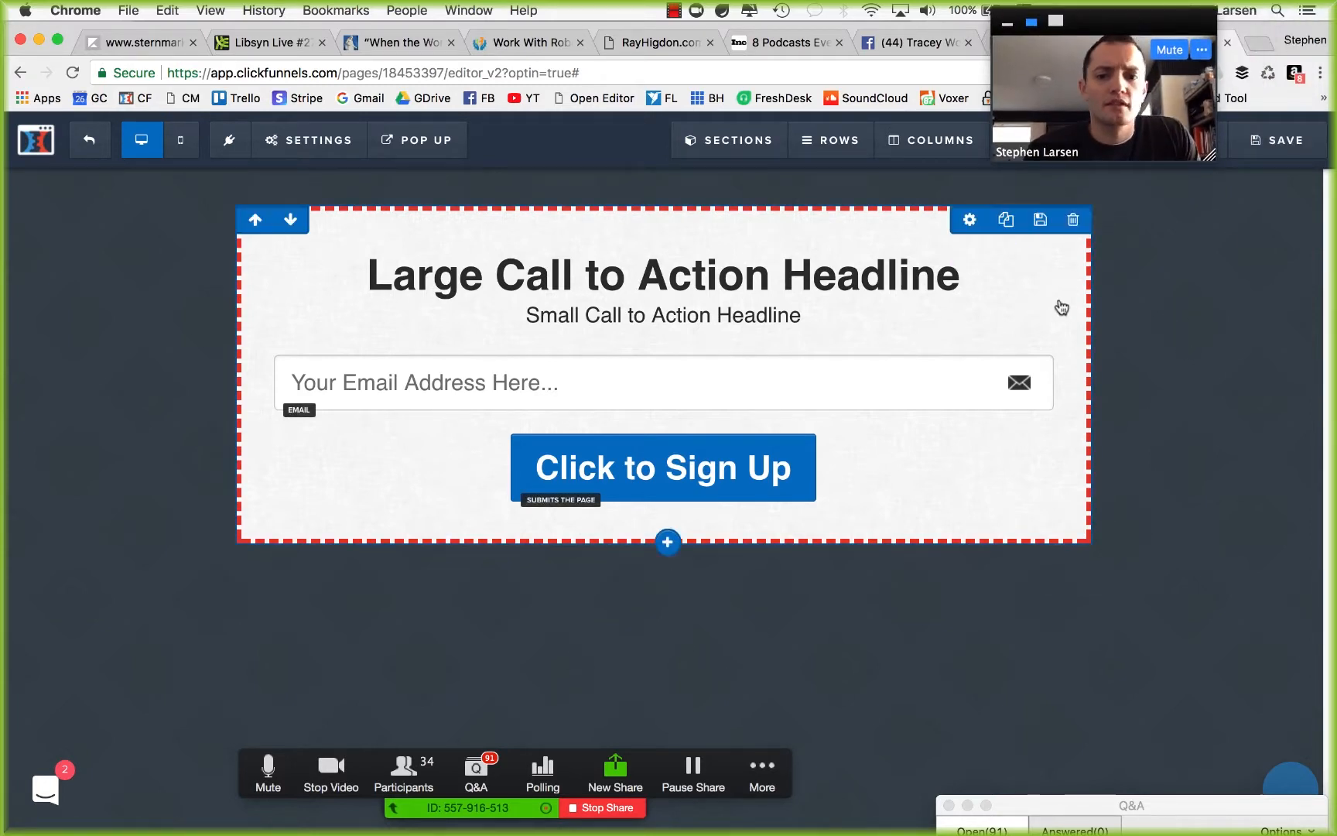
click(1287, 149)
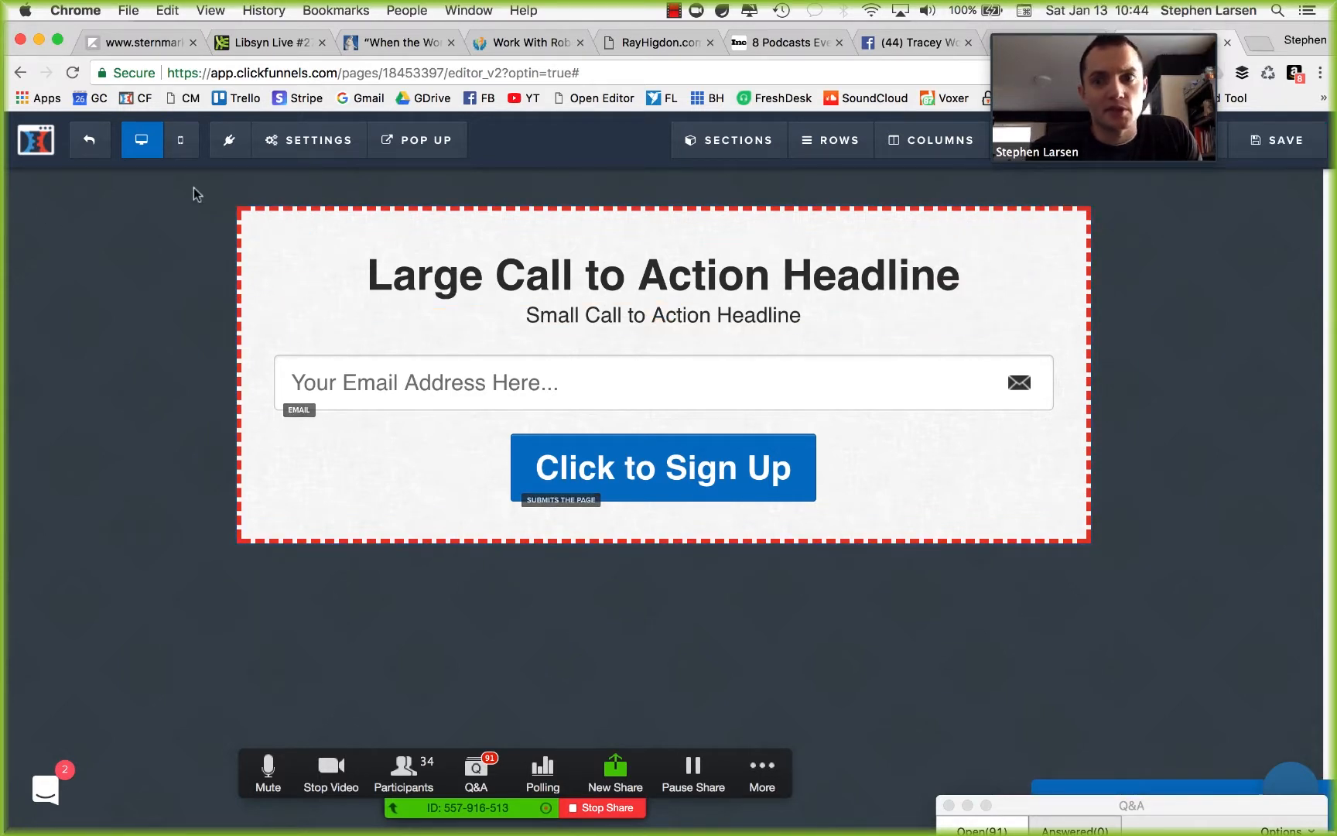
click(90, 142)
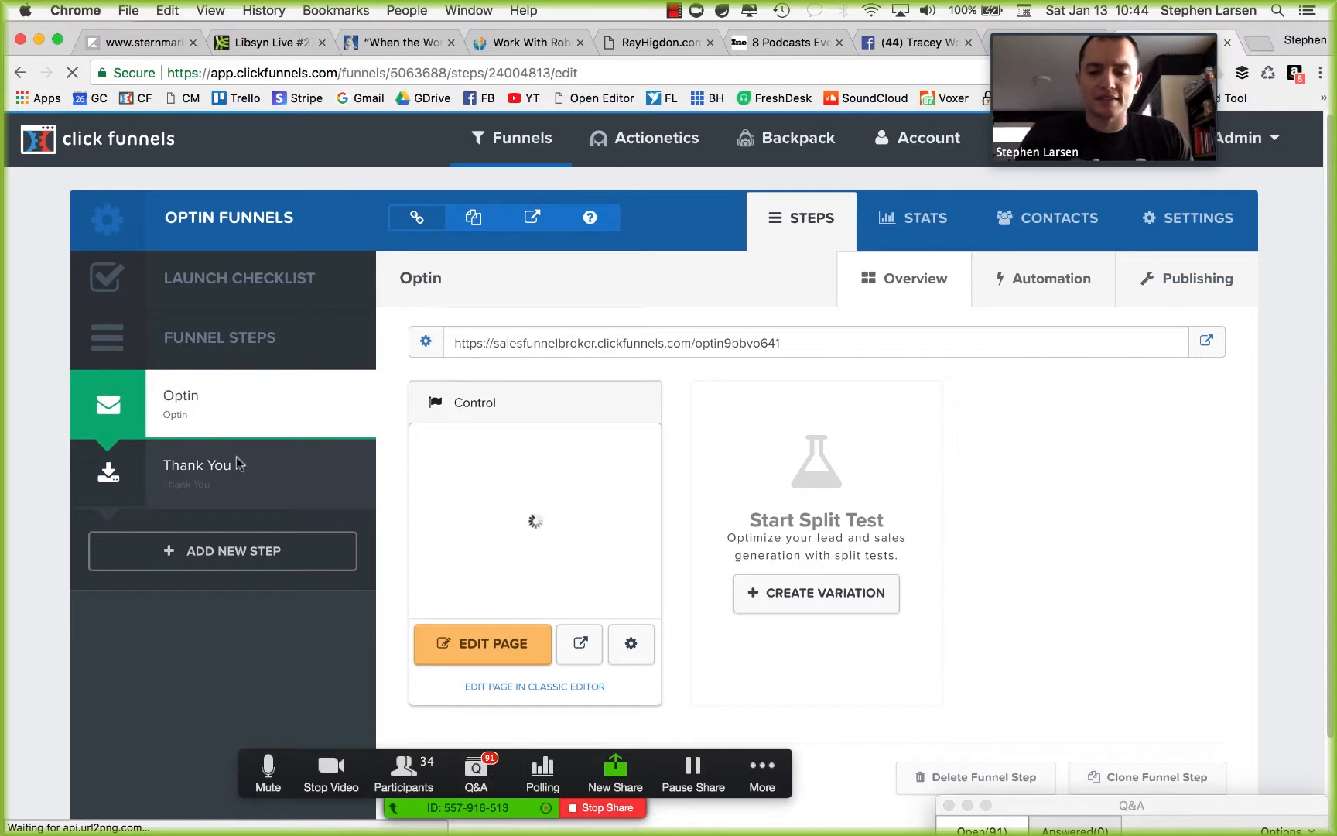
Step: Rename the Optin funnel step as "Squeeze Page Optin", copying the new name before updating the step
click(1186, 278)
double_click(480, 369)
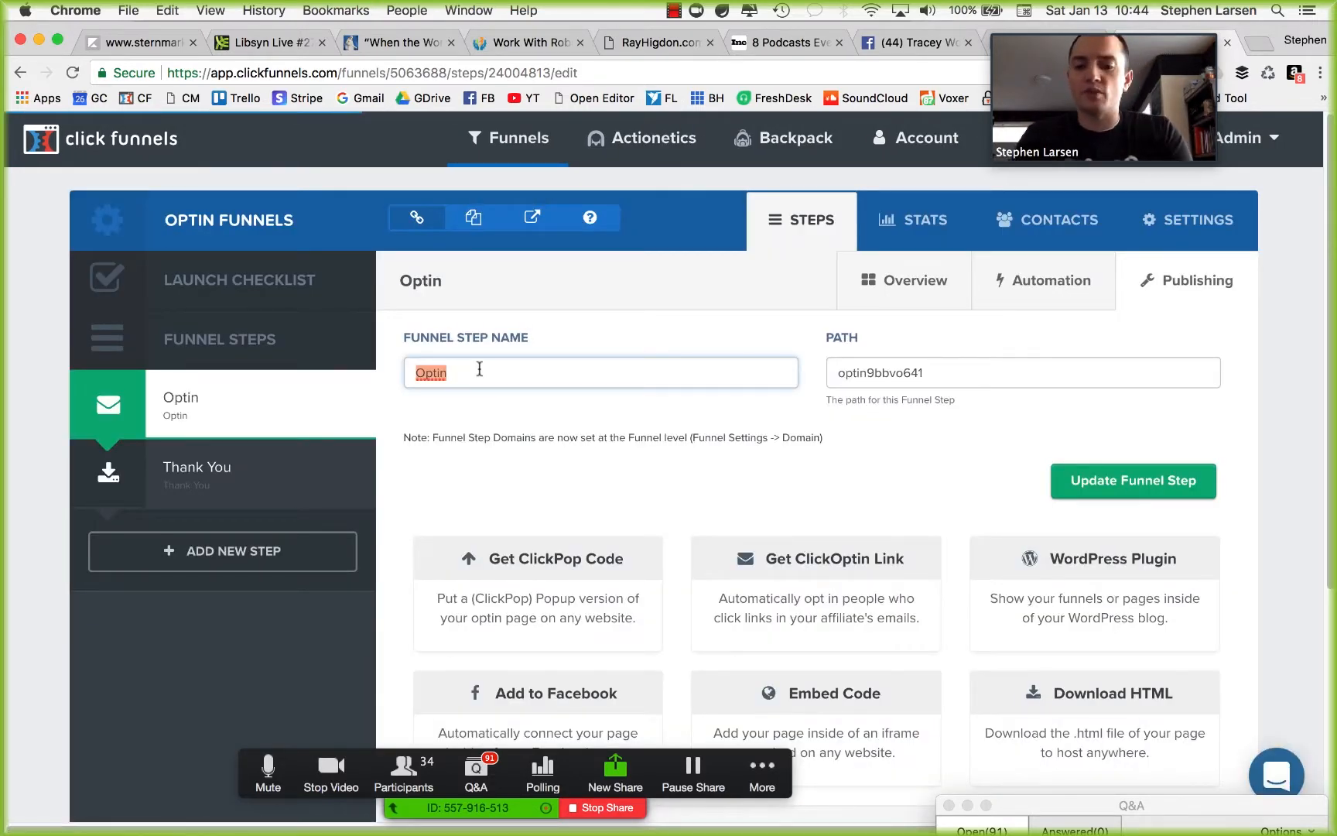
text(Sque)
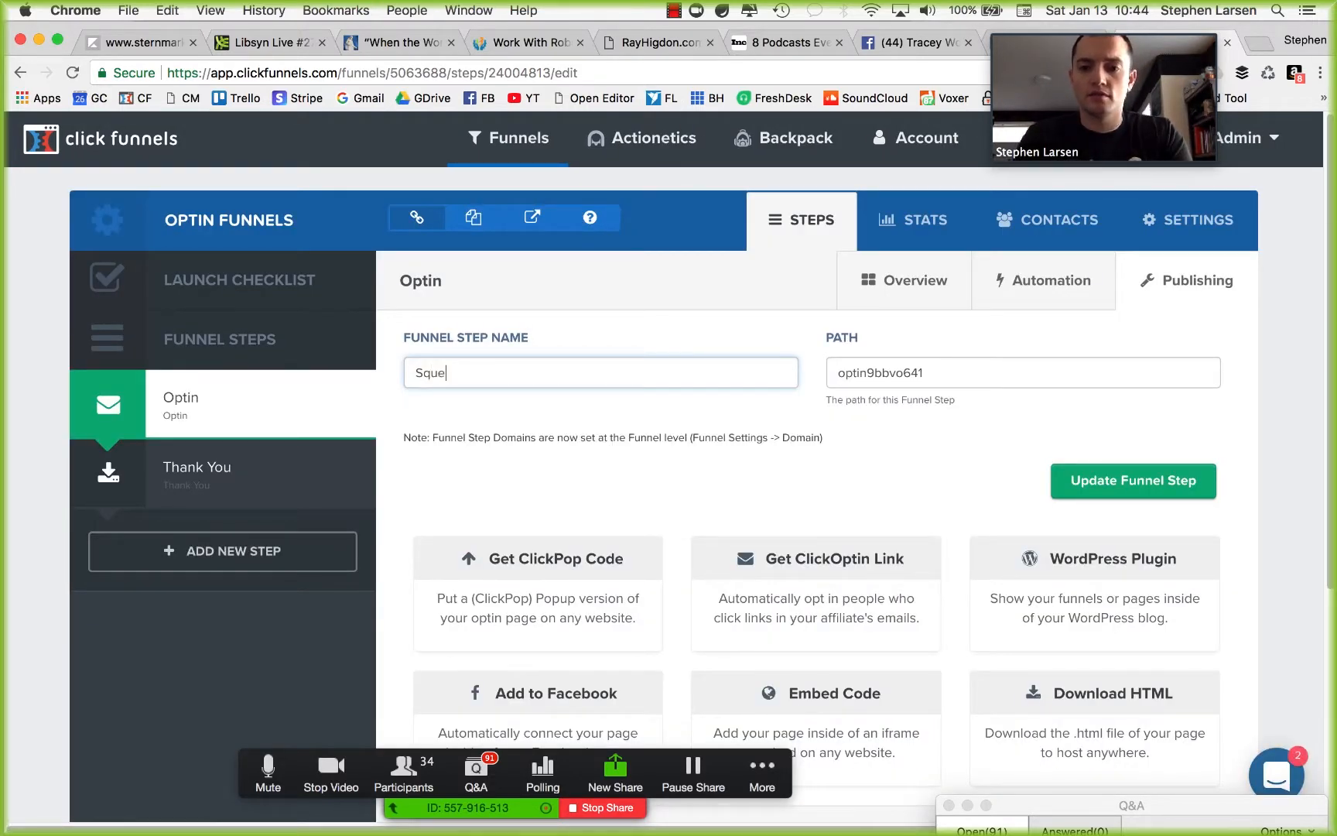
text(eze Page Optin)
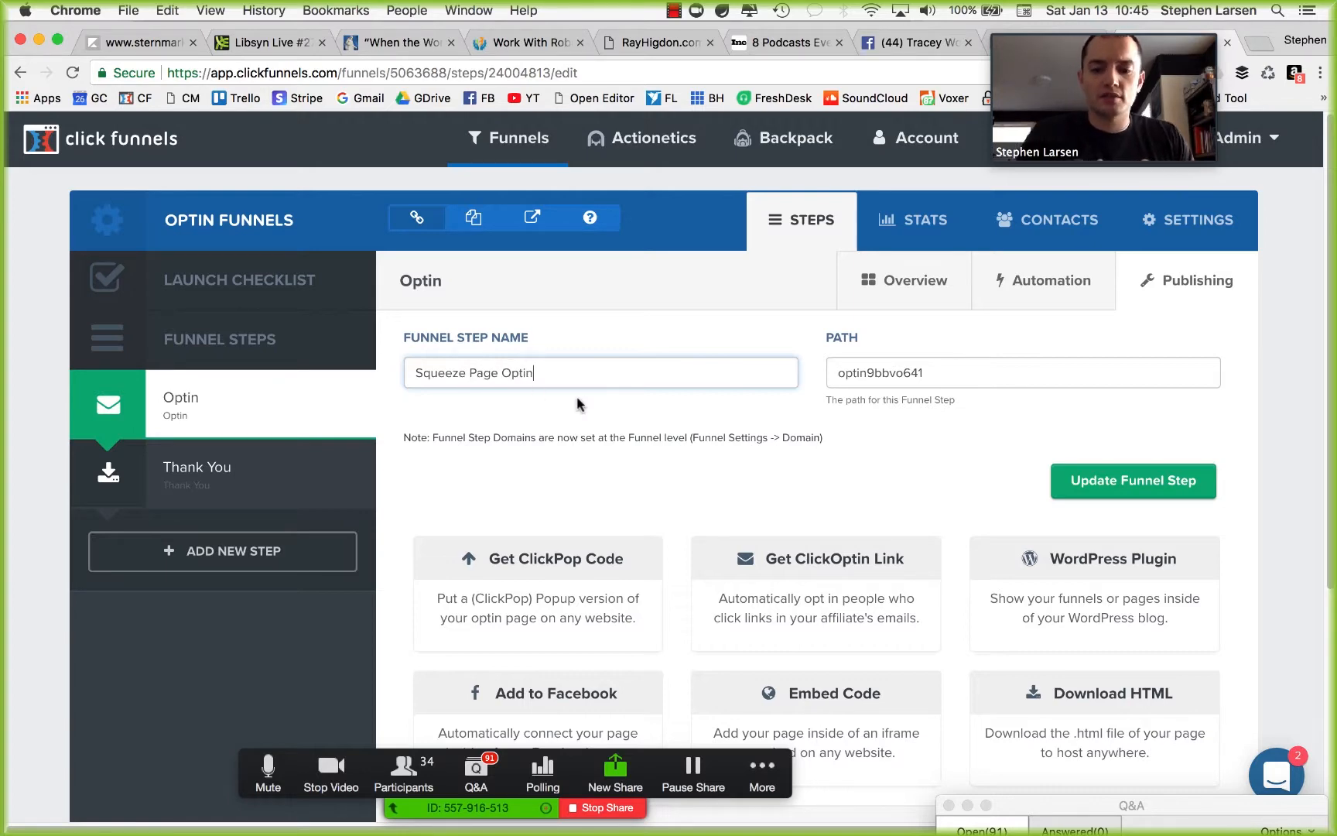
key(super+a)
key(super+c)
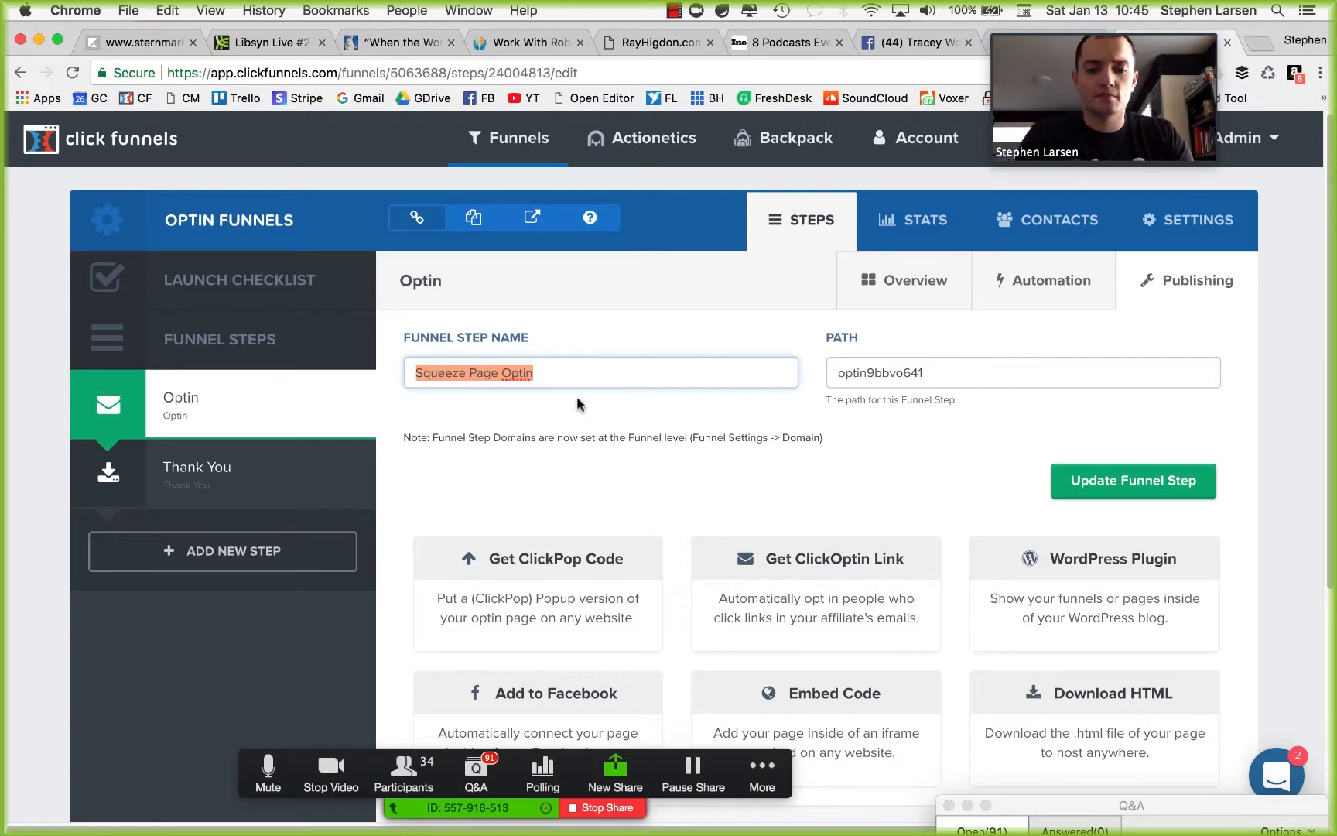
key(Return)
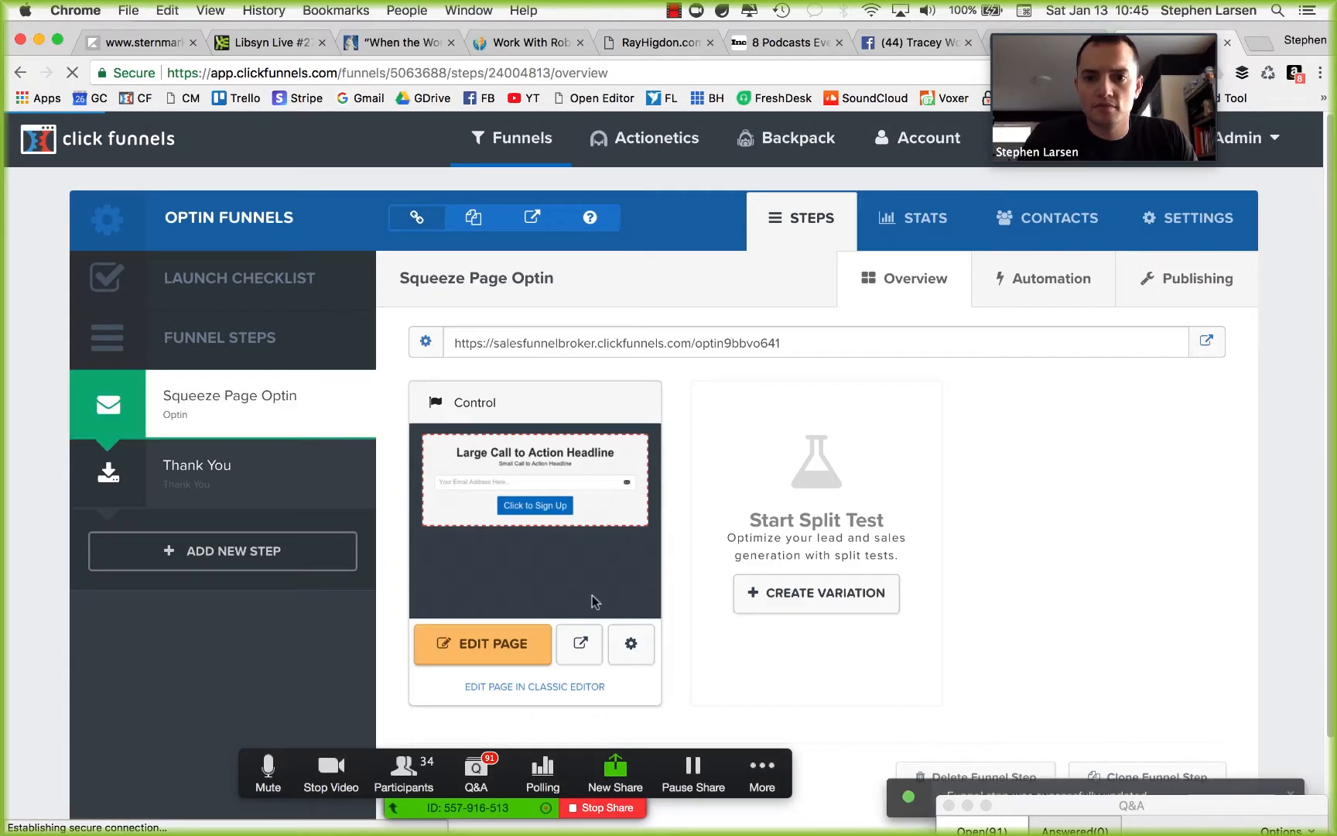
Step: Rename the step's control page as "Squeeze Page Optin" in its page settings
click(627, 641)
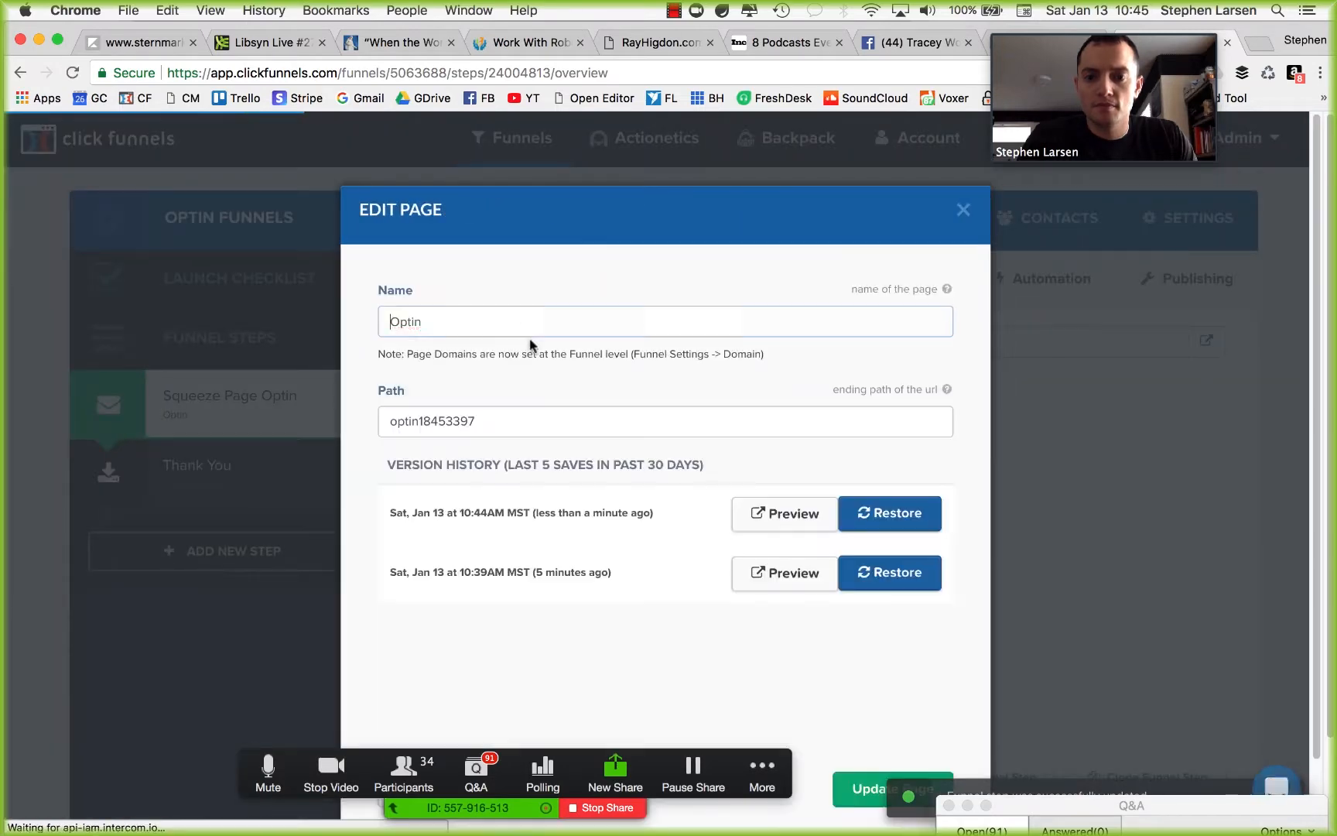
double_click(471, 323)
key(super+v)
key(Return)
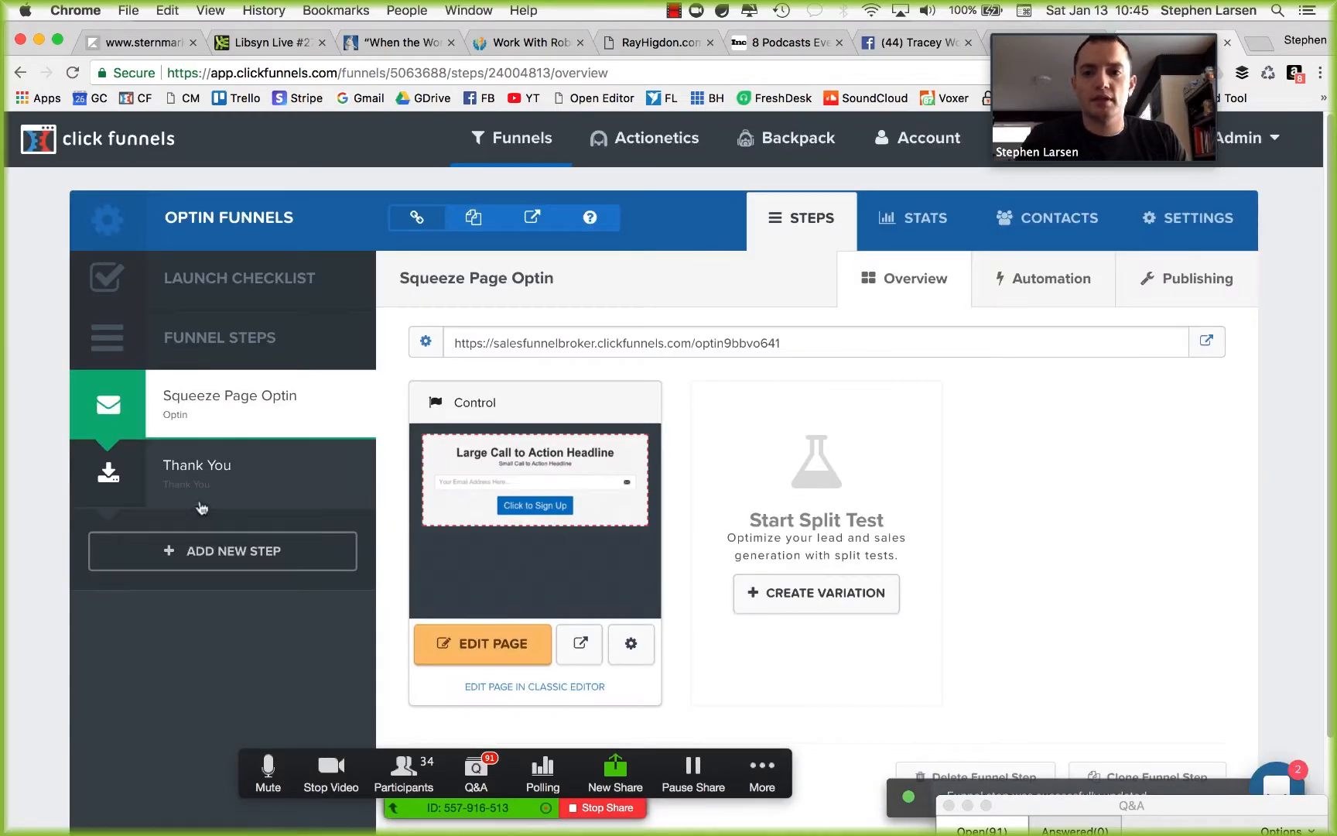
Step: Clone the Squeeze Page Optin step and rename the copy "Reverse Squeeze Page Optin", copying the new name
scroll(700, 634, down, 3)
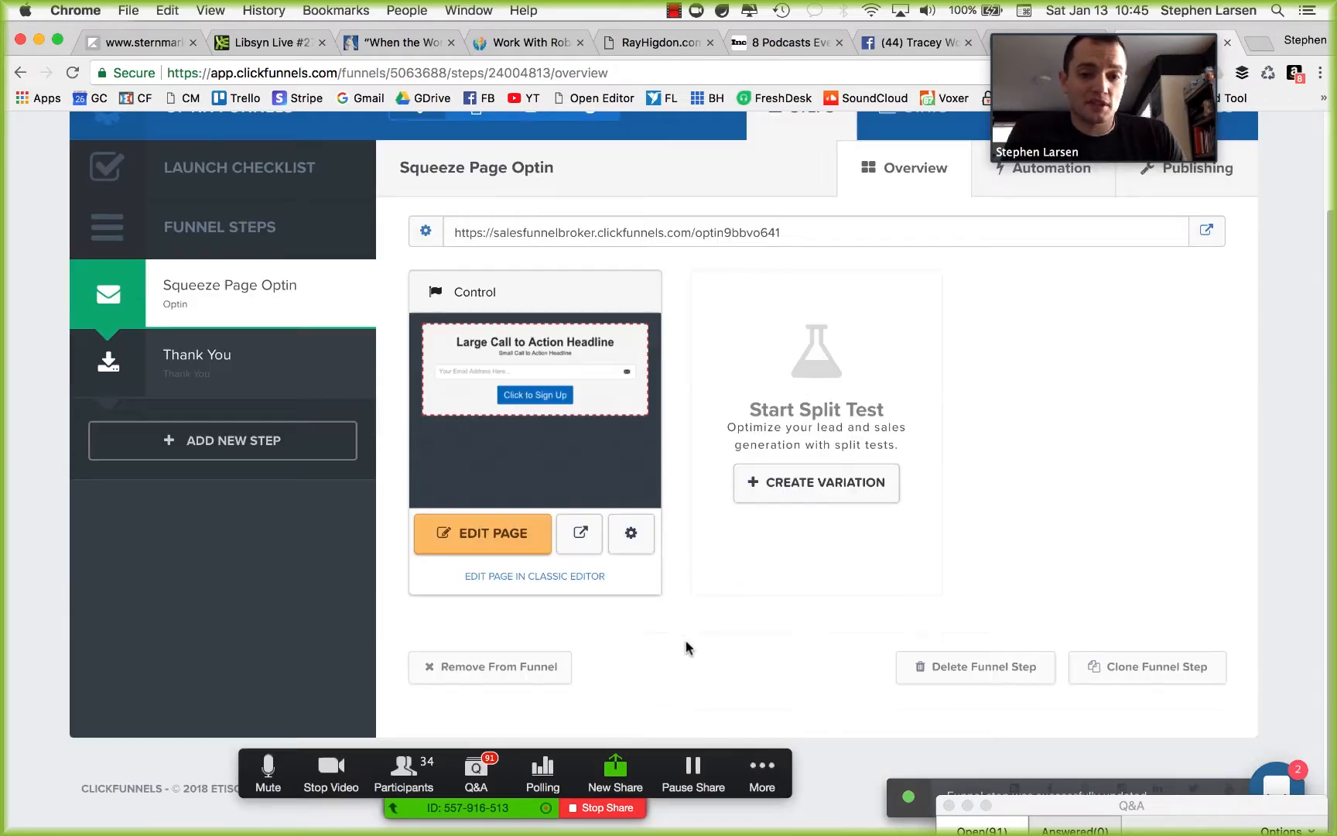
click(1120, 681)
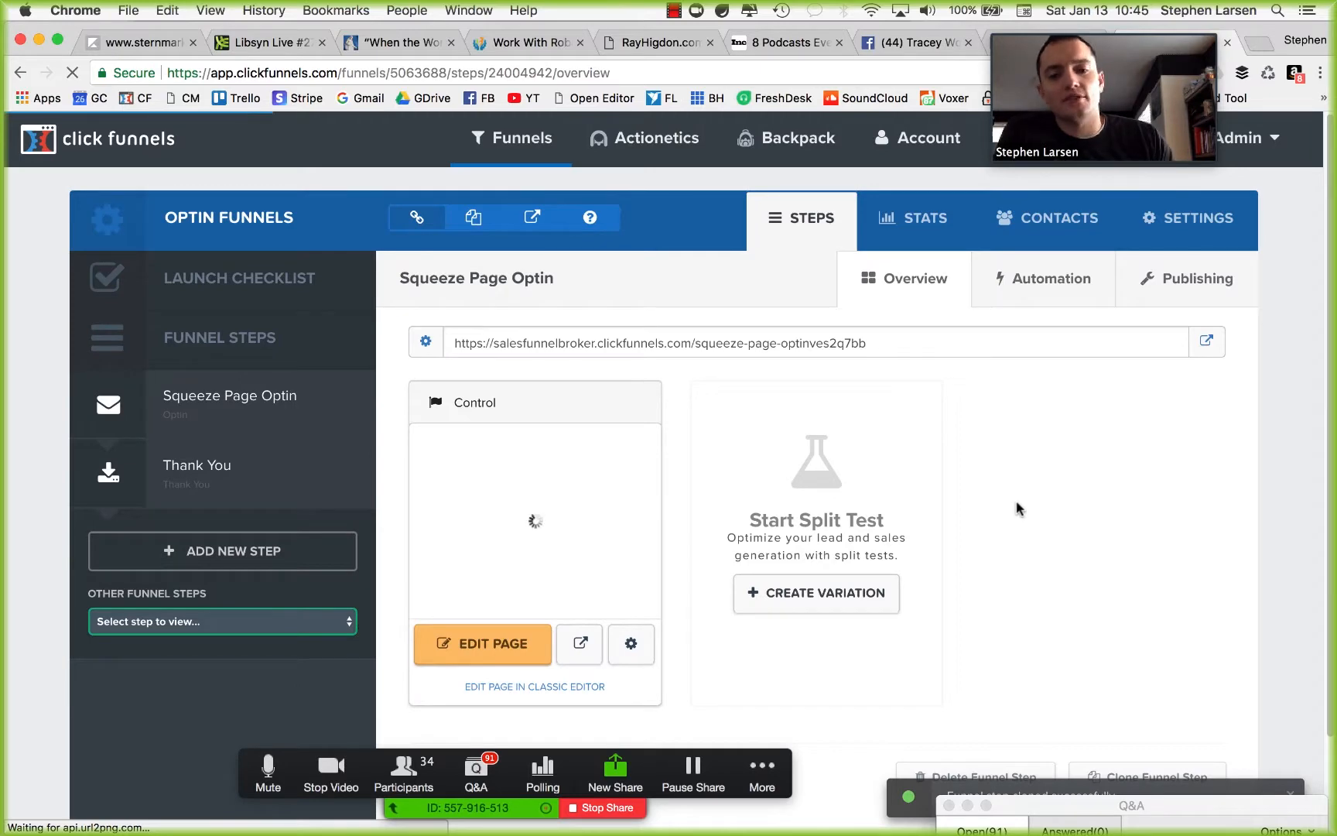
click(1188, 287)
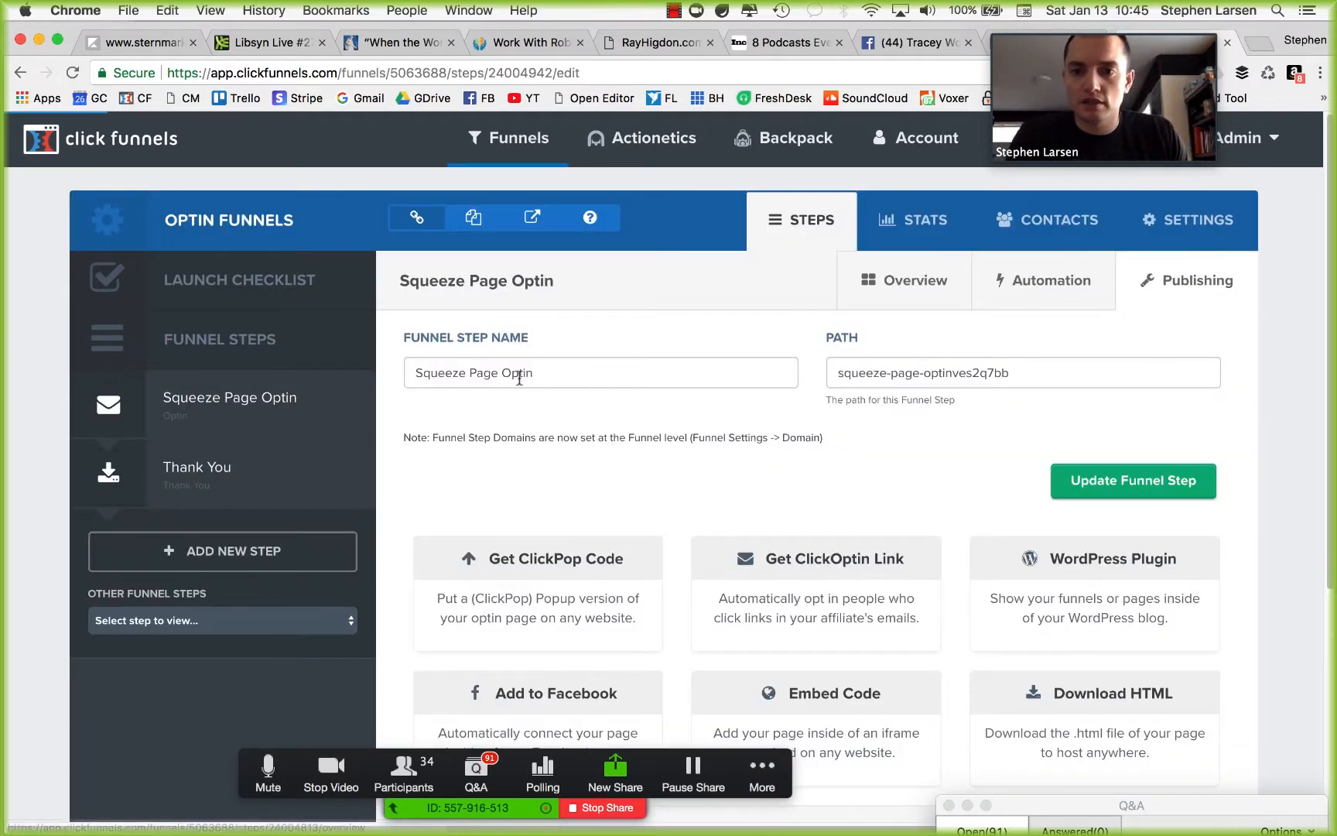
triple_click(514, 375)
key(Left)
text(Reverse)
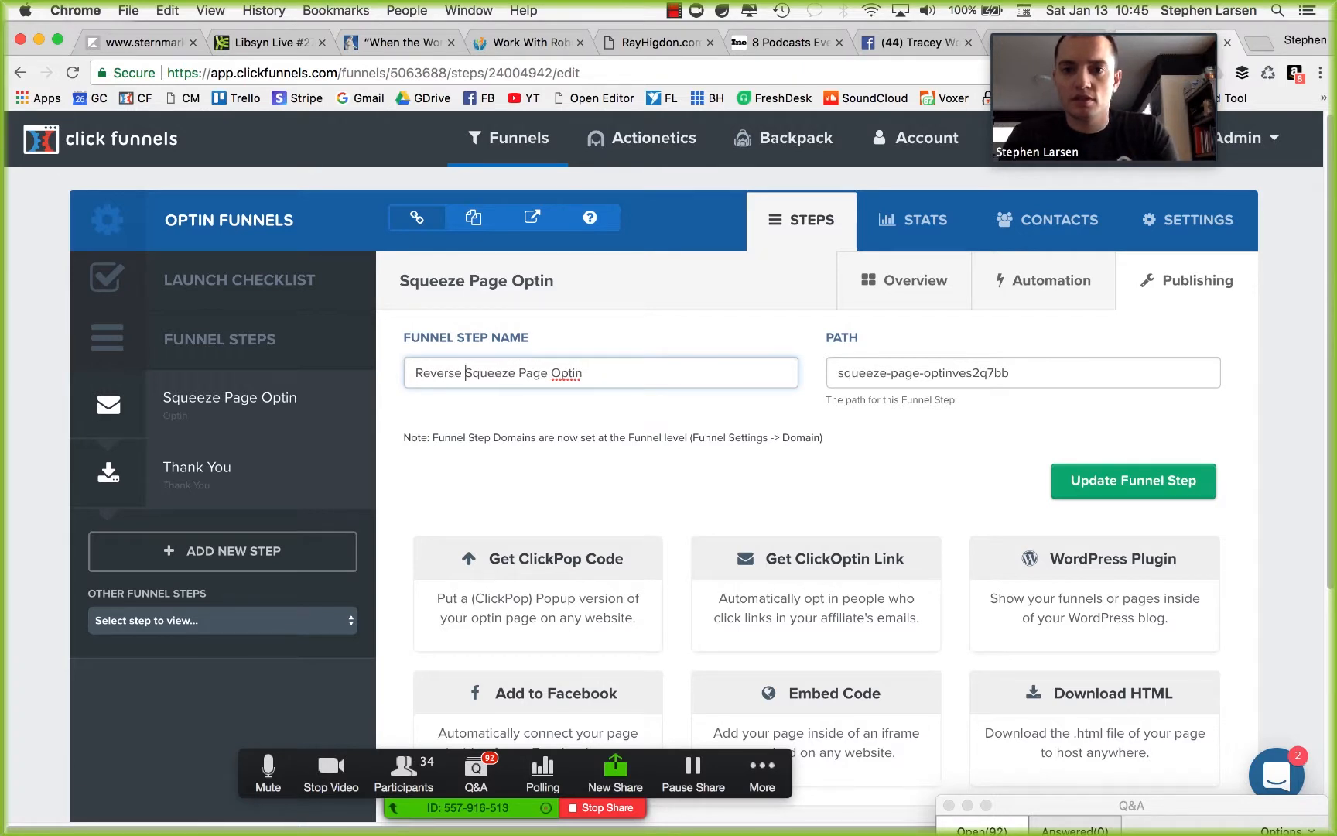
key(super+a)
key(super+c)
key(Return)
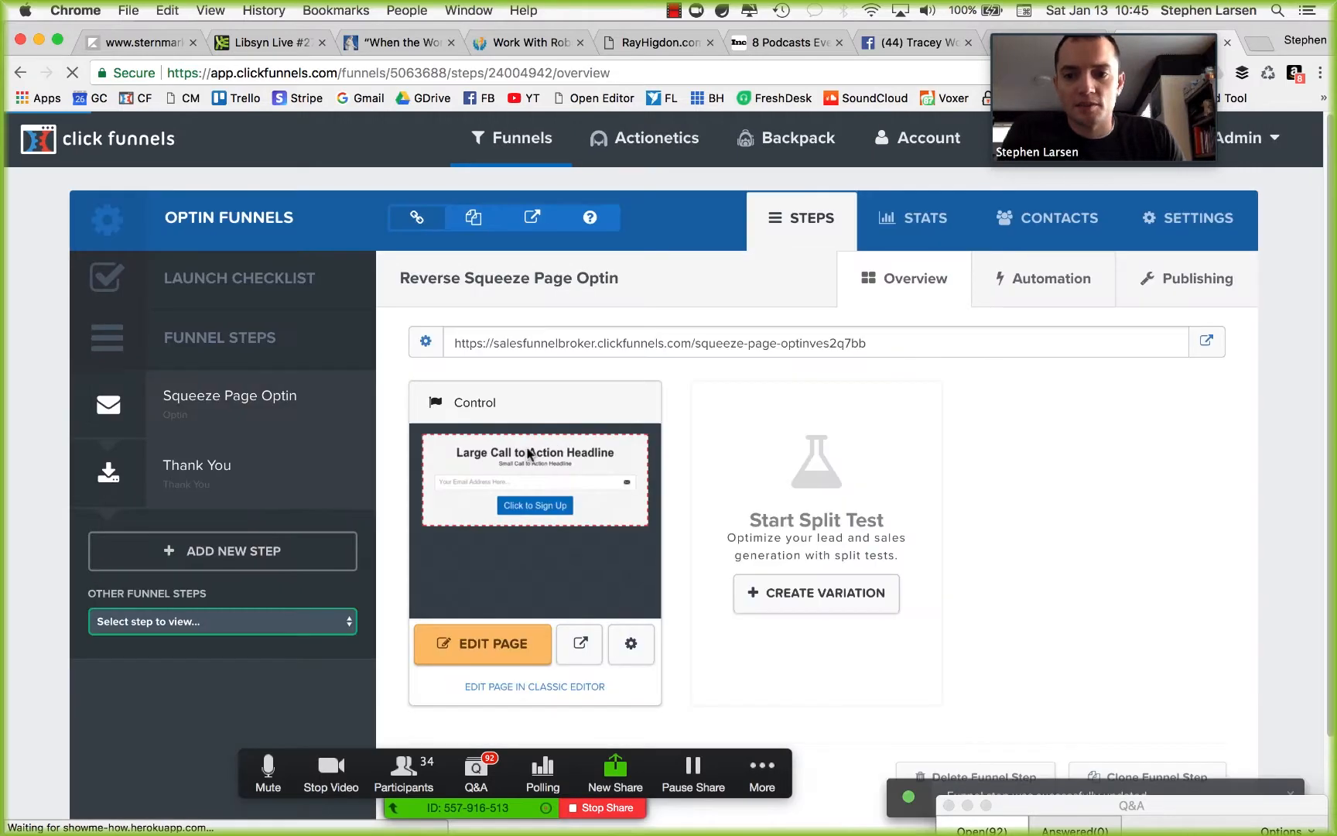
Step: Rename the cloned step's control page as "Reverse Squeeze Page Optin" in its page settings
click(643, 654)
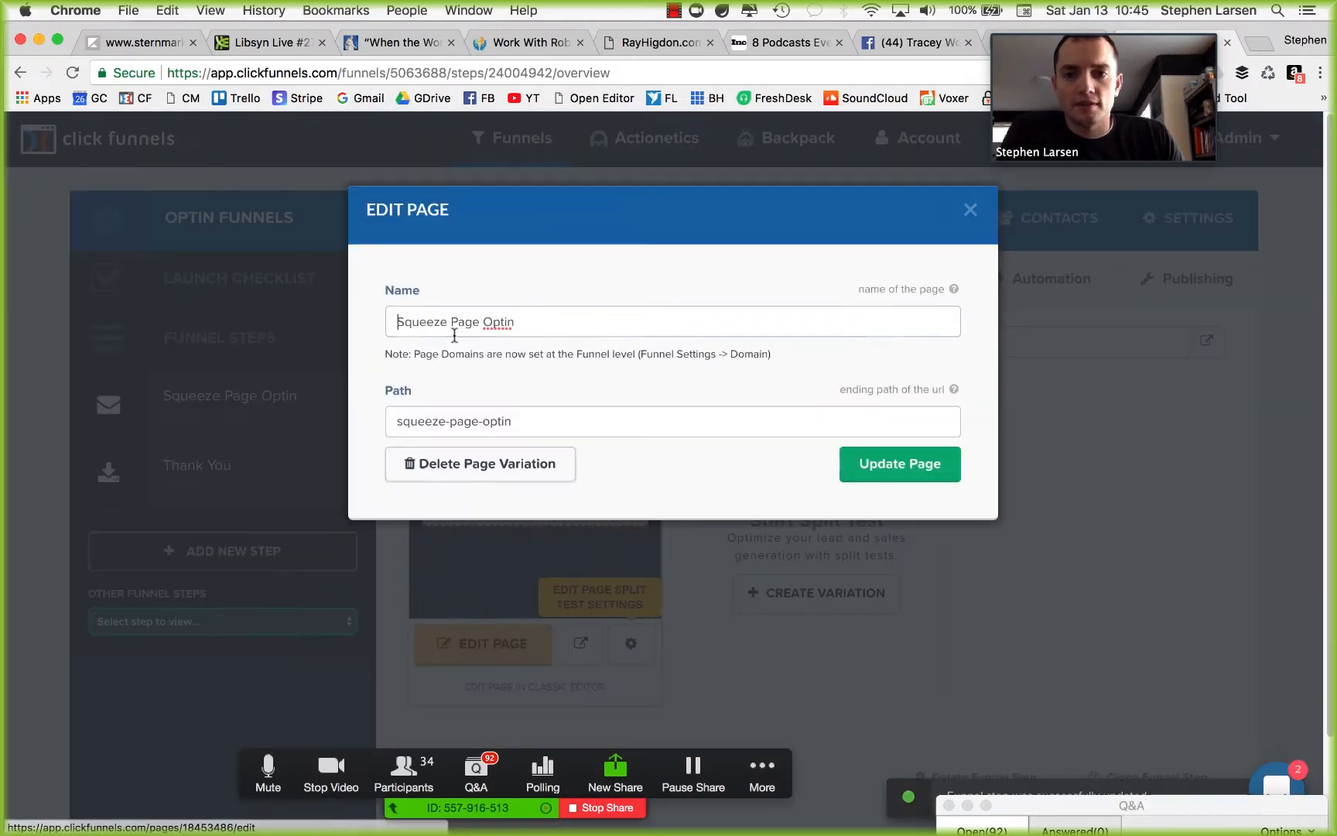
drag(514, 322, 397, 321)
key(super+v)
key(Return)
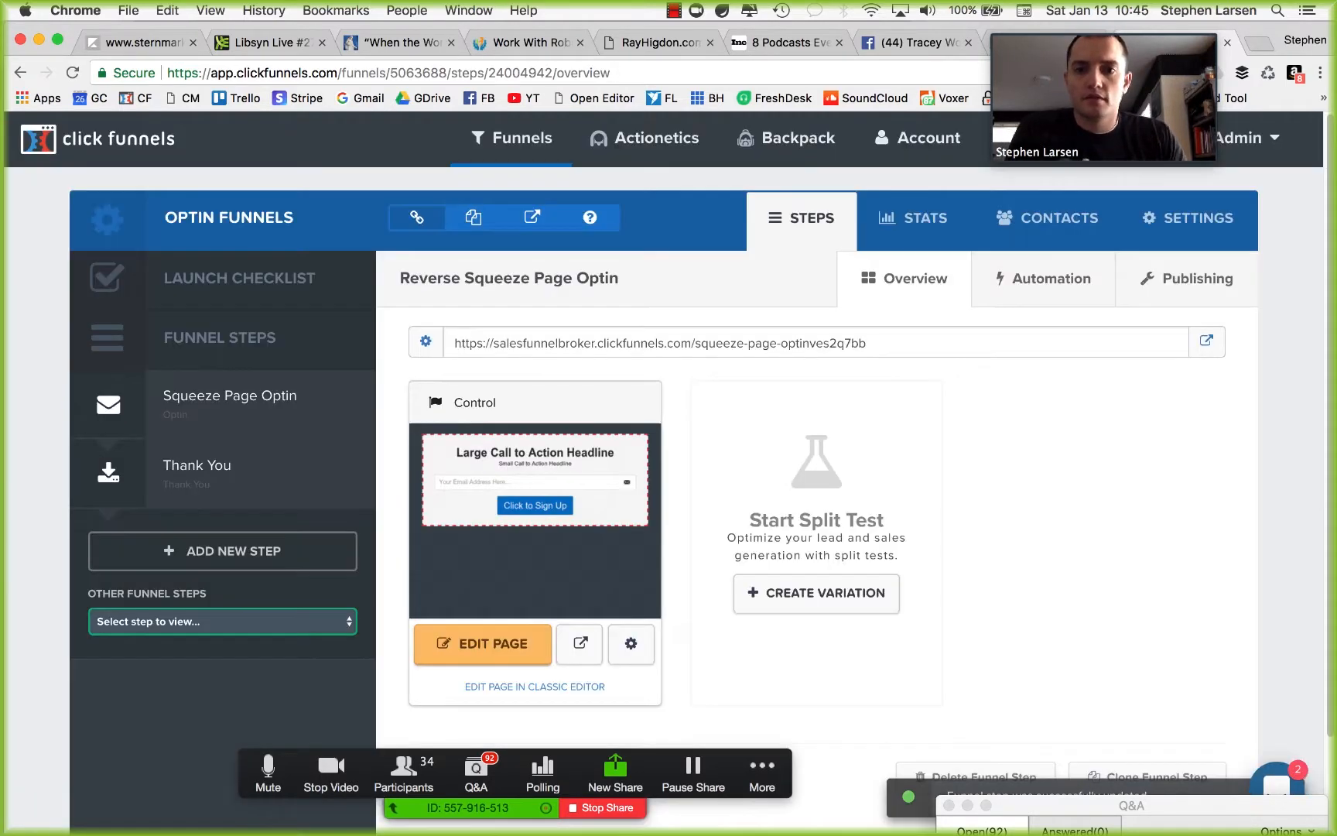
Step: Add the Reverse Squeeze Page Optin step to the funnel ahead of Thank You and open its page for editing
scroll(665, 569, down, 3)
click(489, 669)
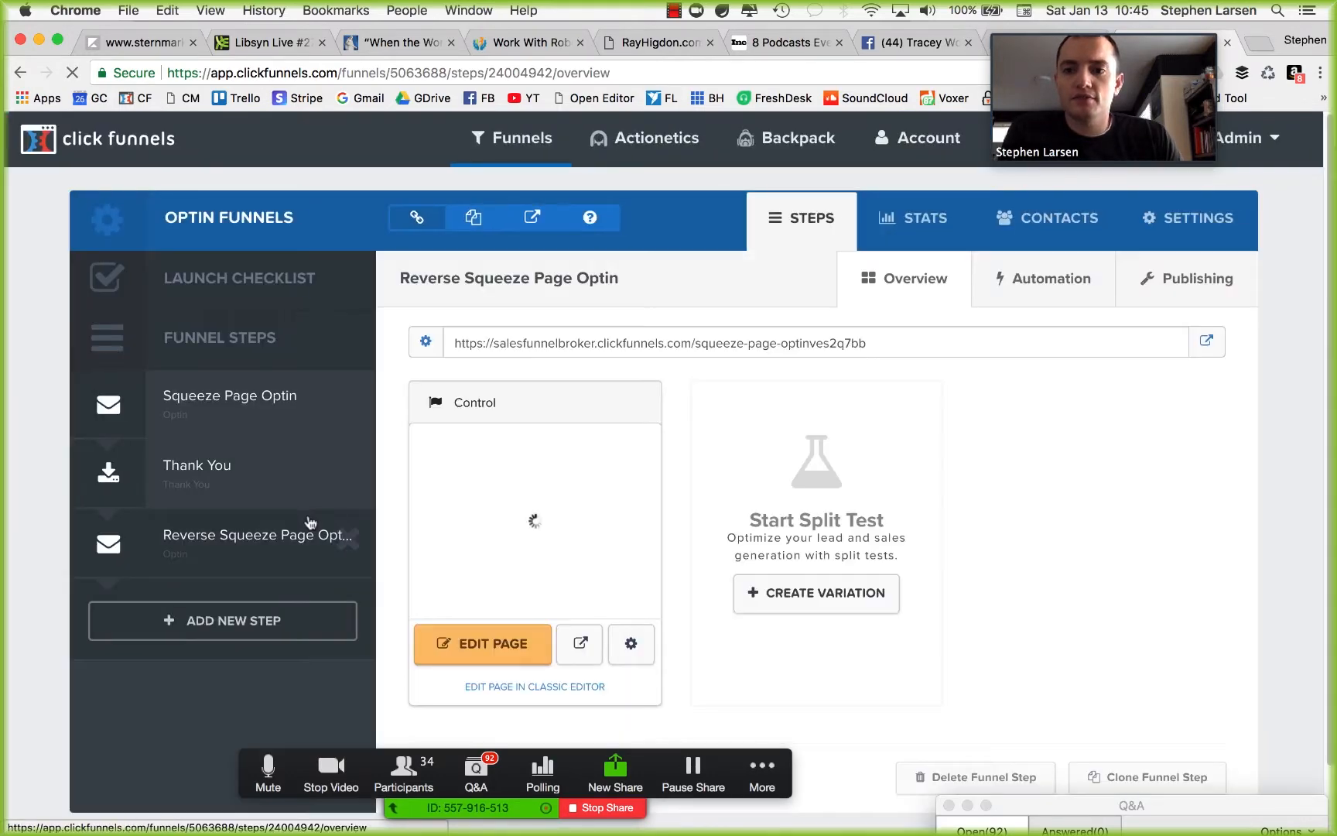
drag(310, 522, 151, 485)
click(511, 650)
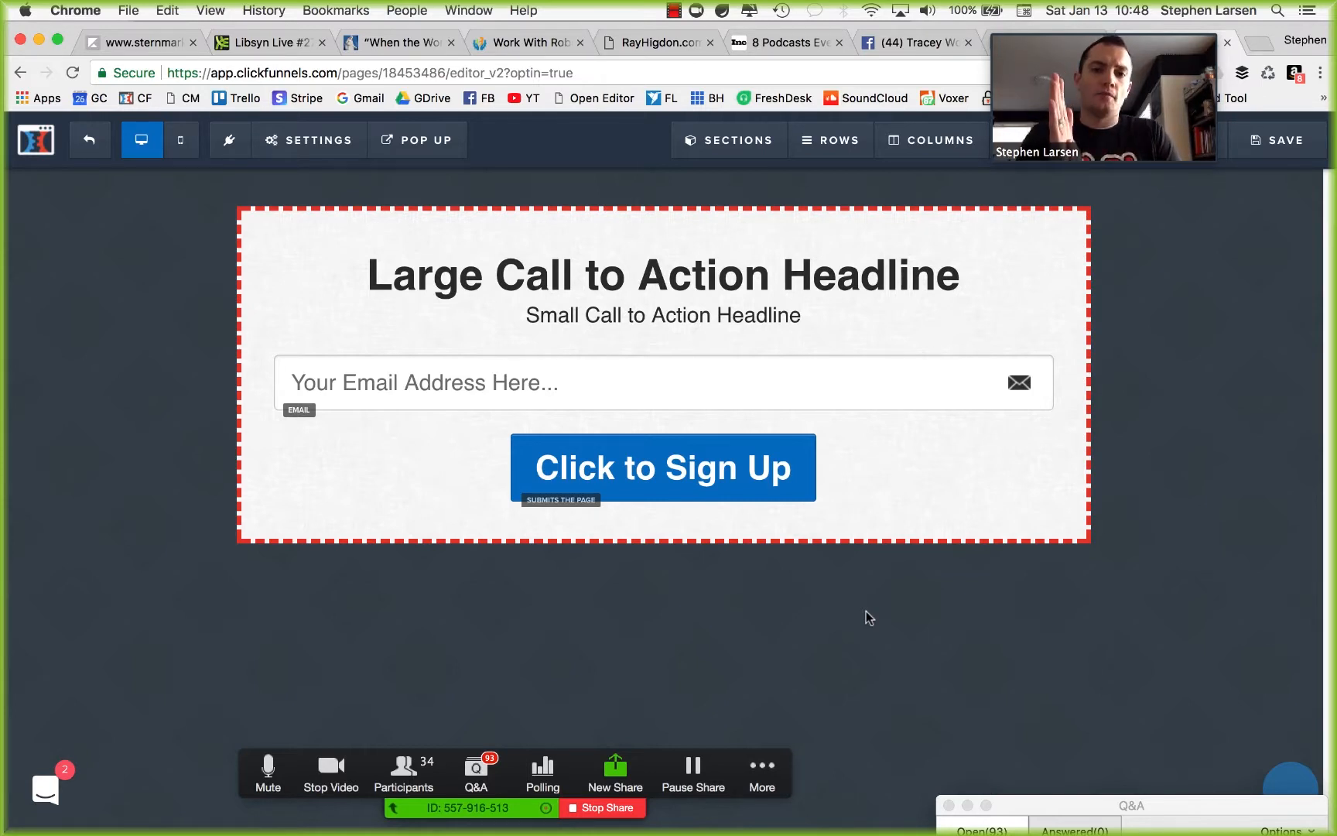
Step: Open secretmlmhacks.com/join-us in a new browser tab
click(1261, 44)
text(secret)
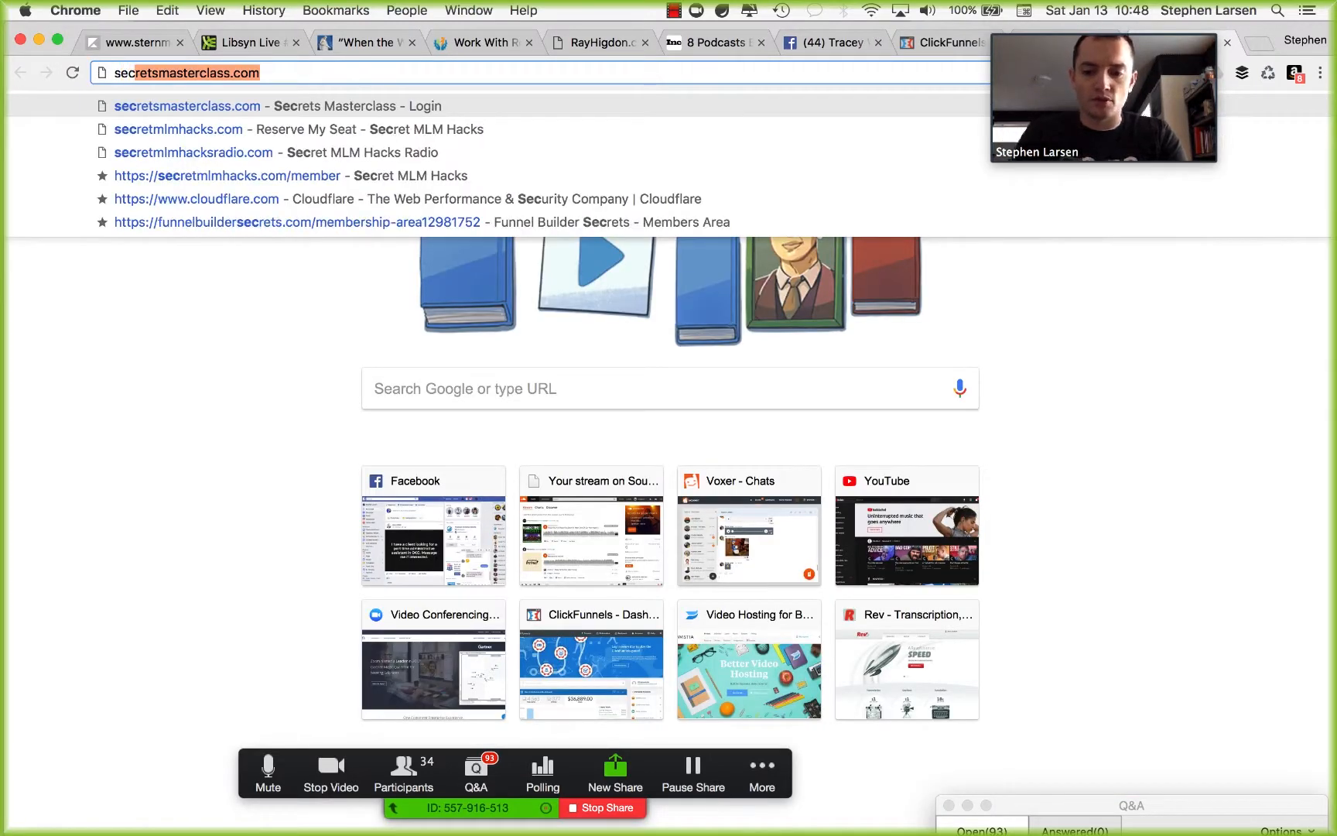
text(mlm)
key(Return)
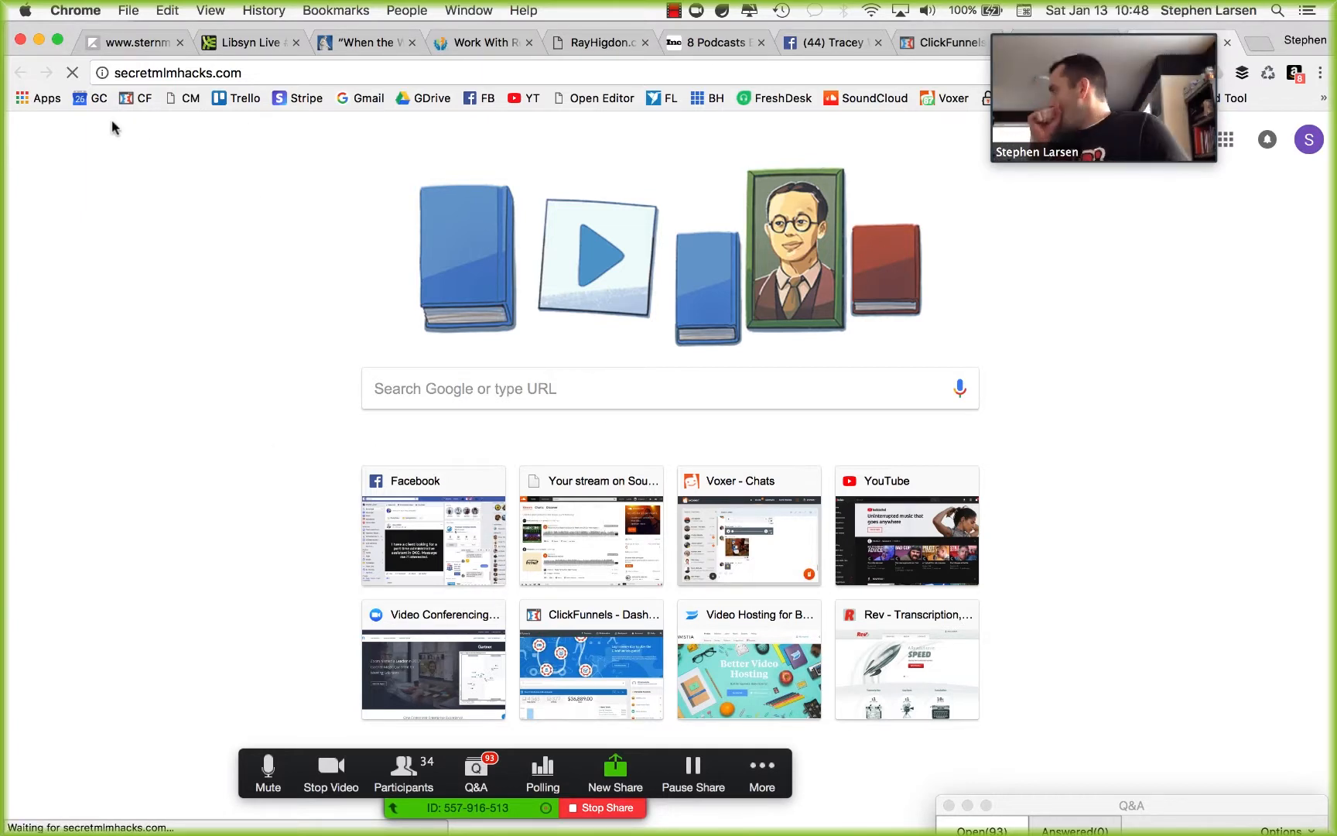
click(124, 73)
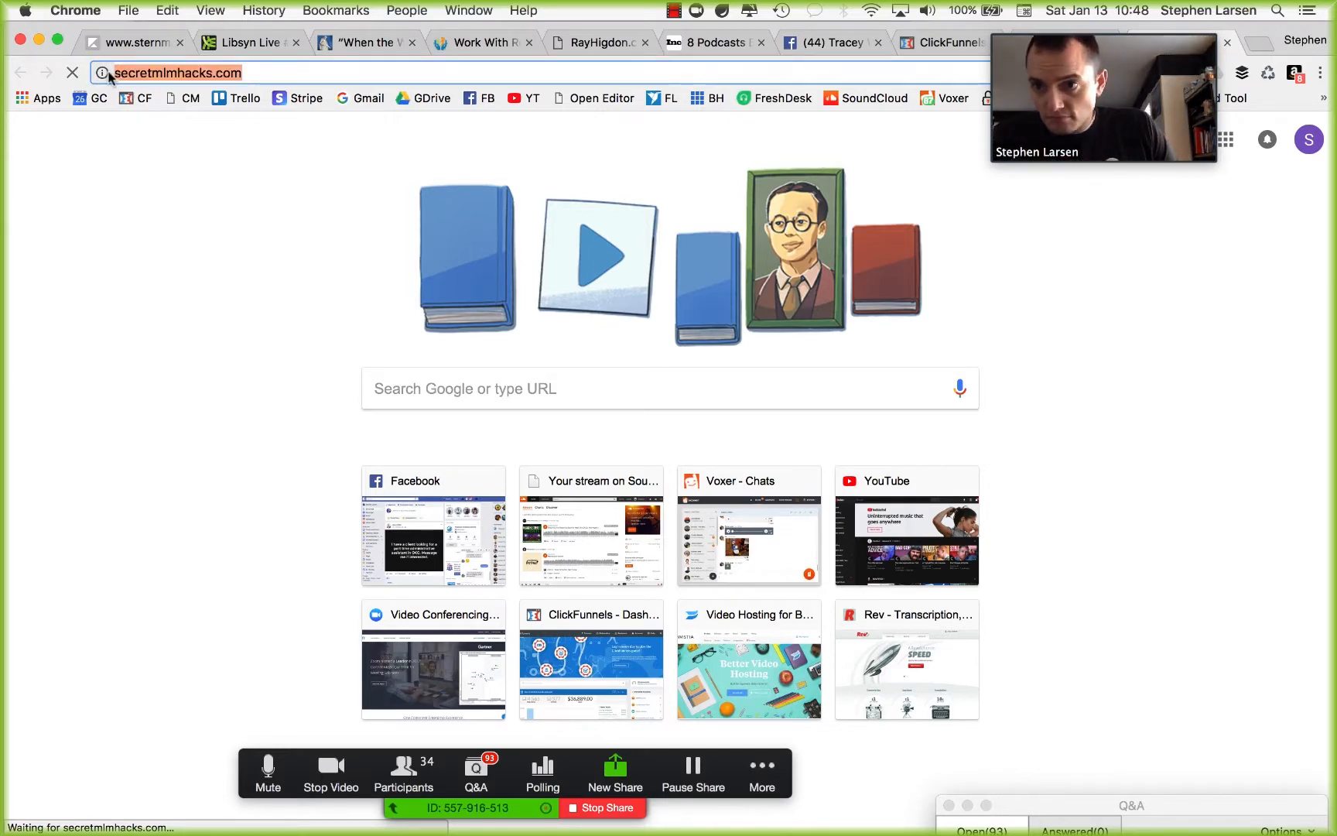
click(268, 72)
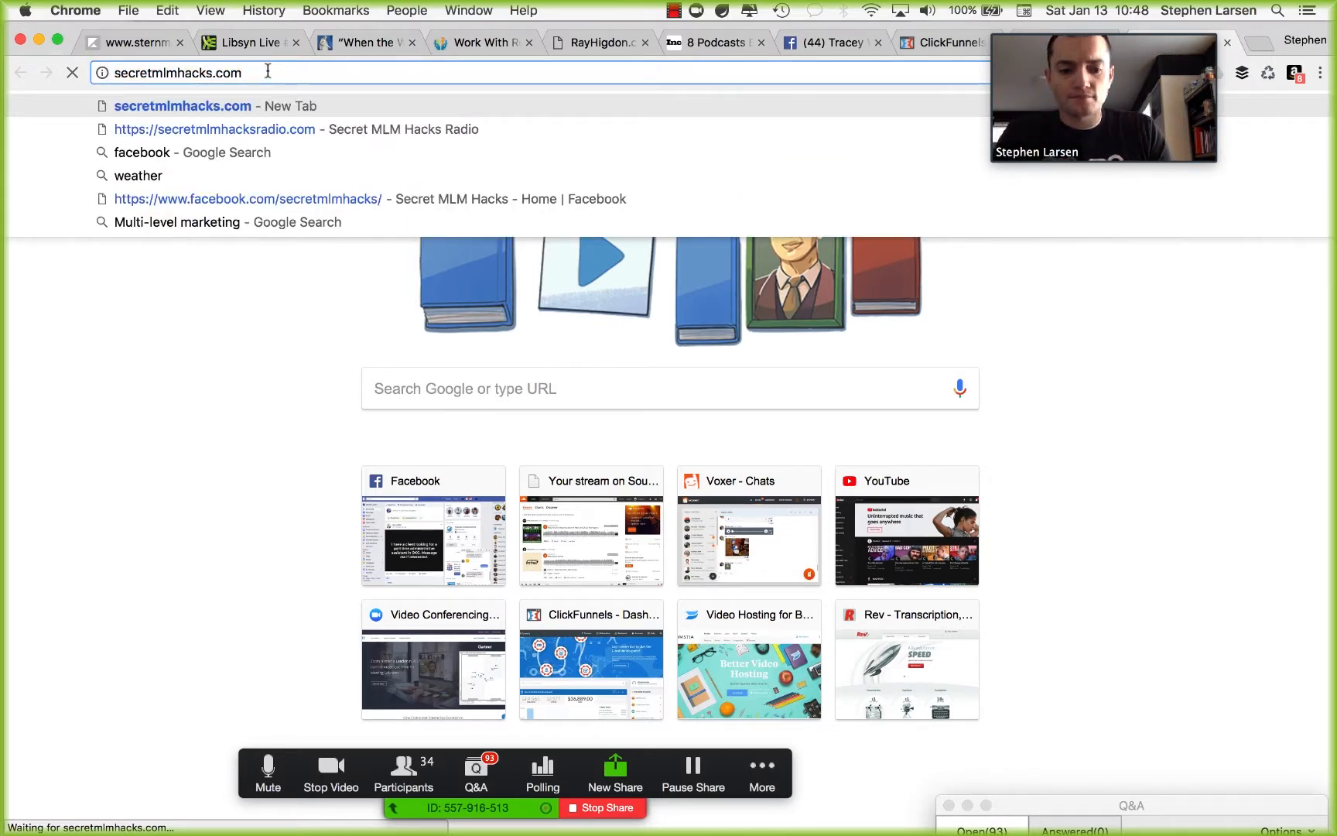
text(/join-us)
key(Return)
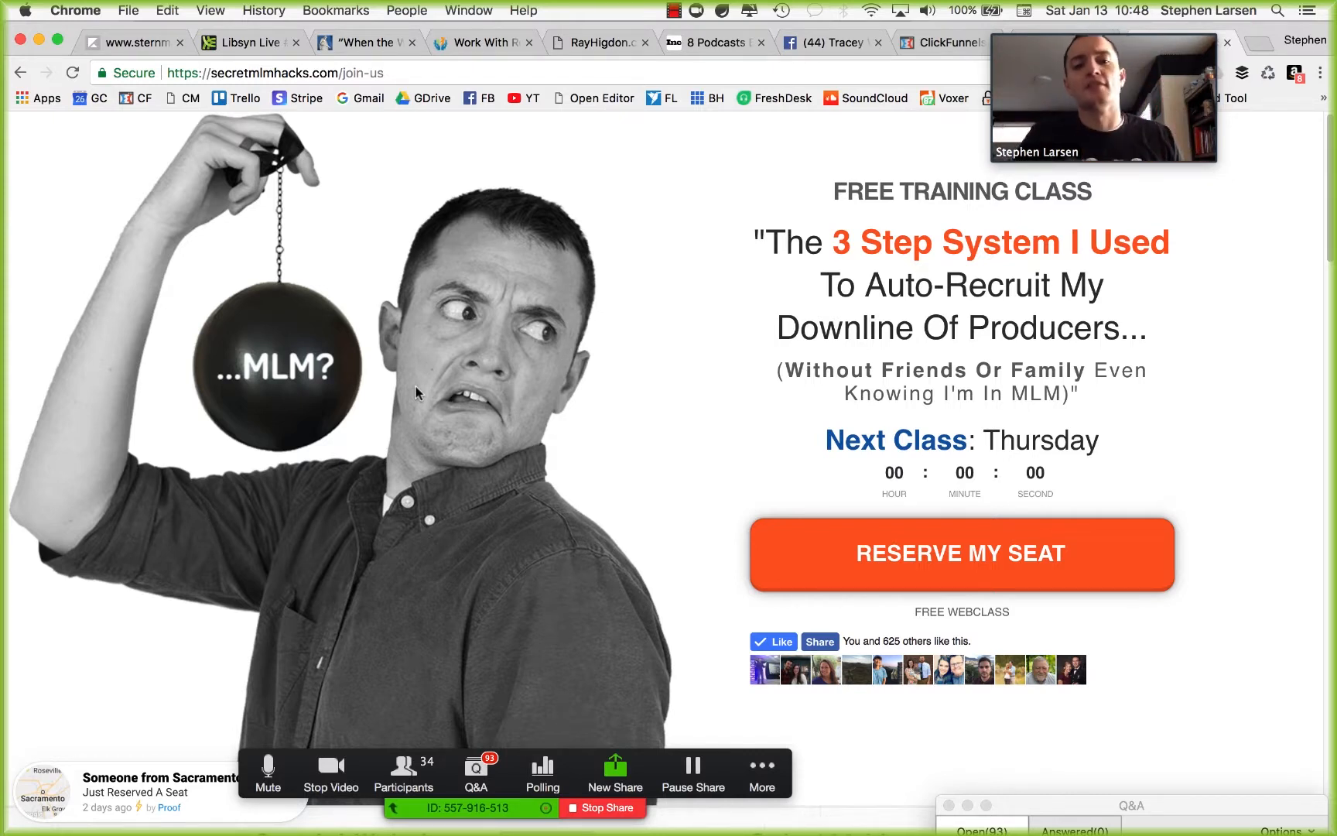
Step: Examine the example registration page's headline, subheadline and button, and its email registration pop-up, closing the pop-up
scroll(1278, 462, down, 1)
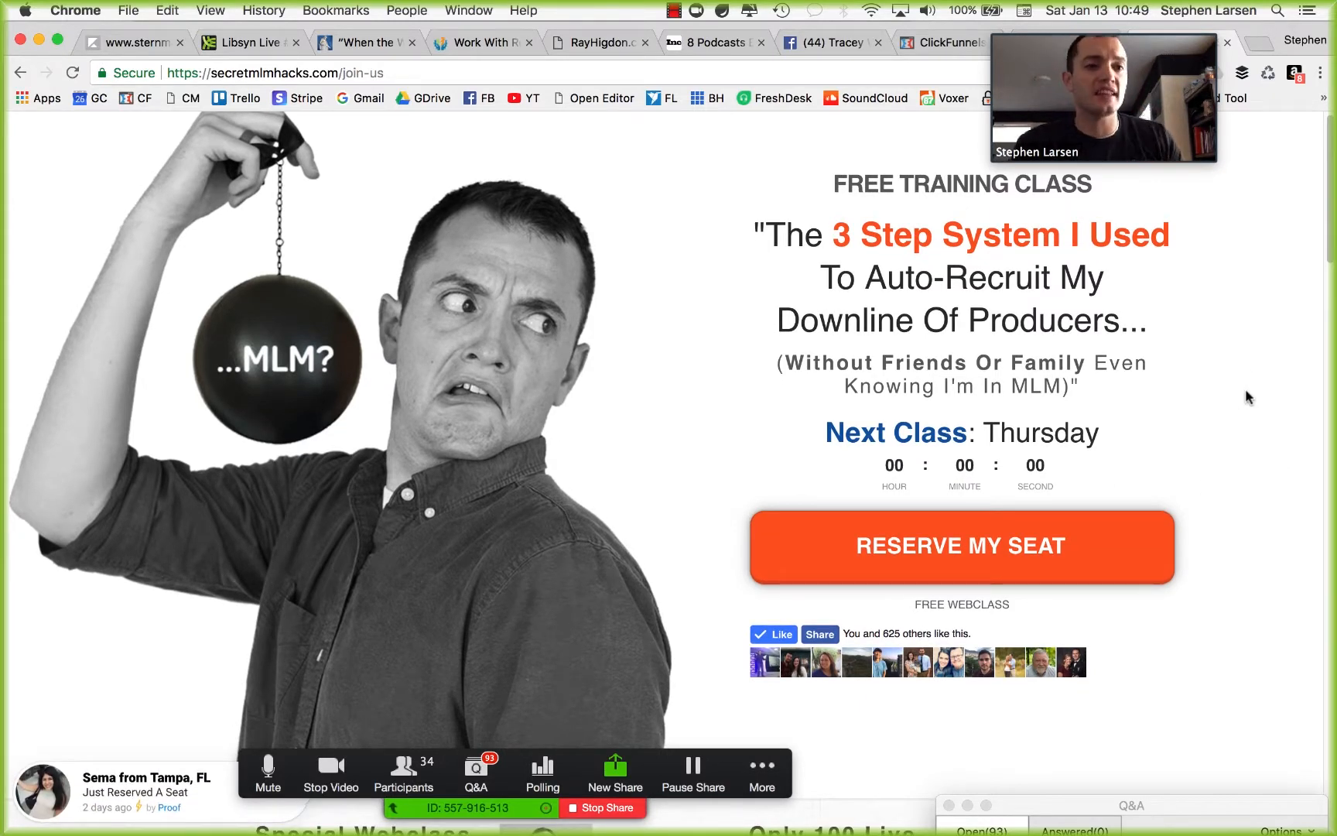
scroll(1244, 379, down, 3)
scroll(1238, 341, up, 3)
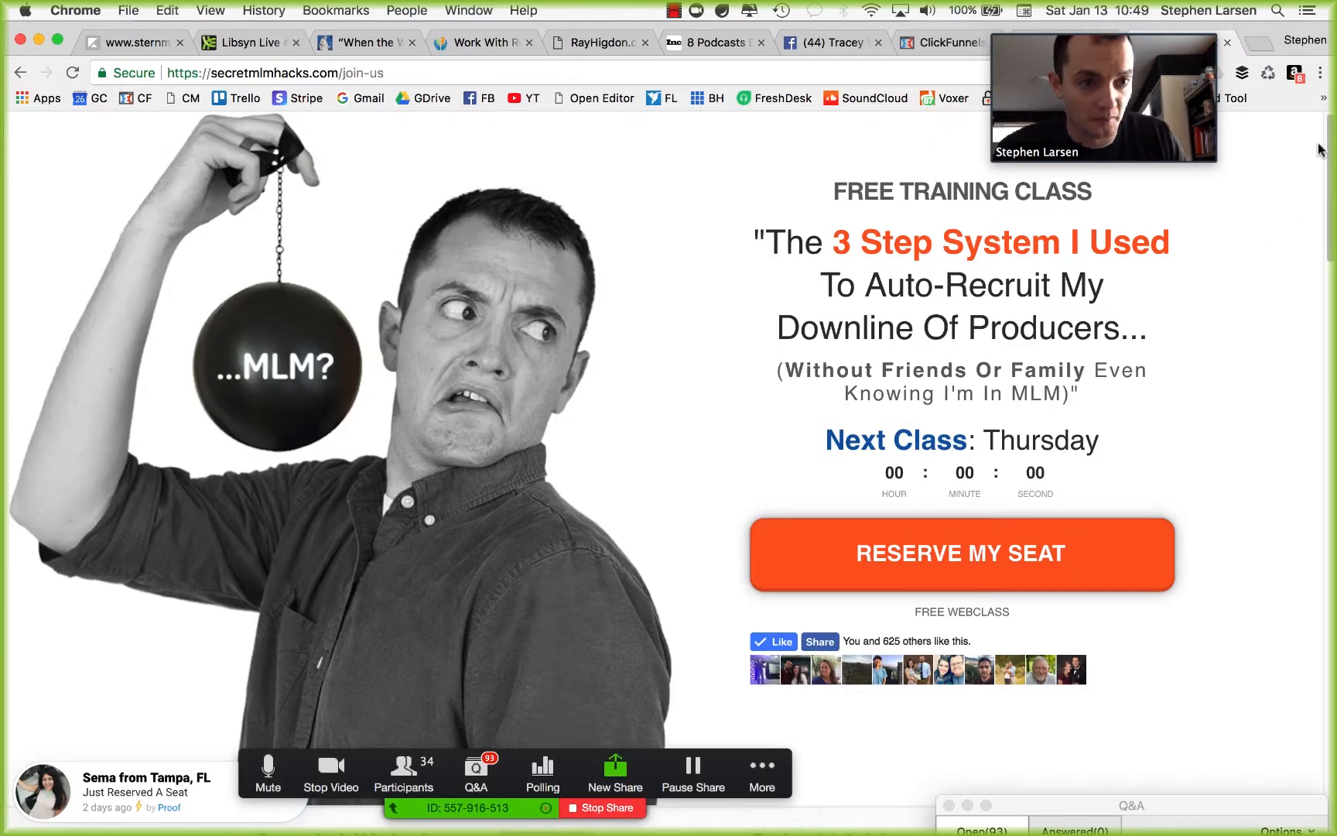
mouse_move(1330, 134)
mouse_down()
mouse_move(1326, 243)
mouse_move(1322, 143)
mouse_up()
scroll(1322, 144, down, 2)
scroll(1318, 209, up, 4)
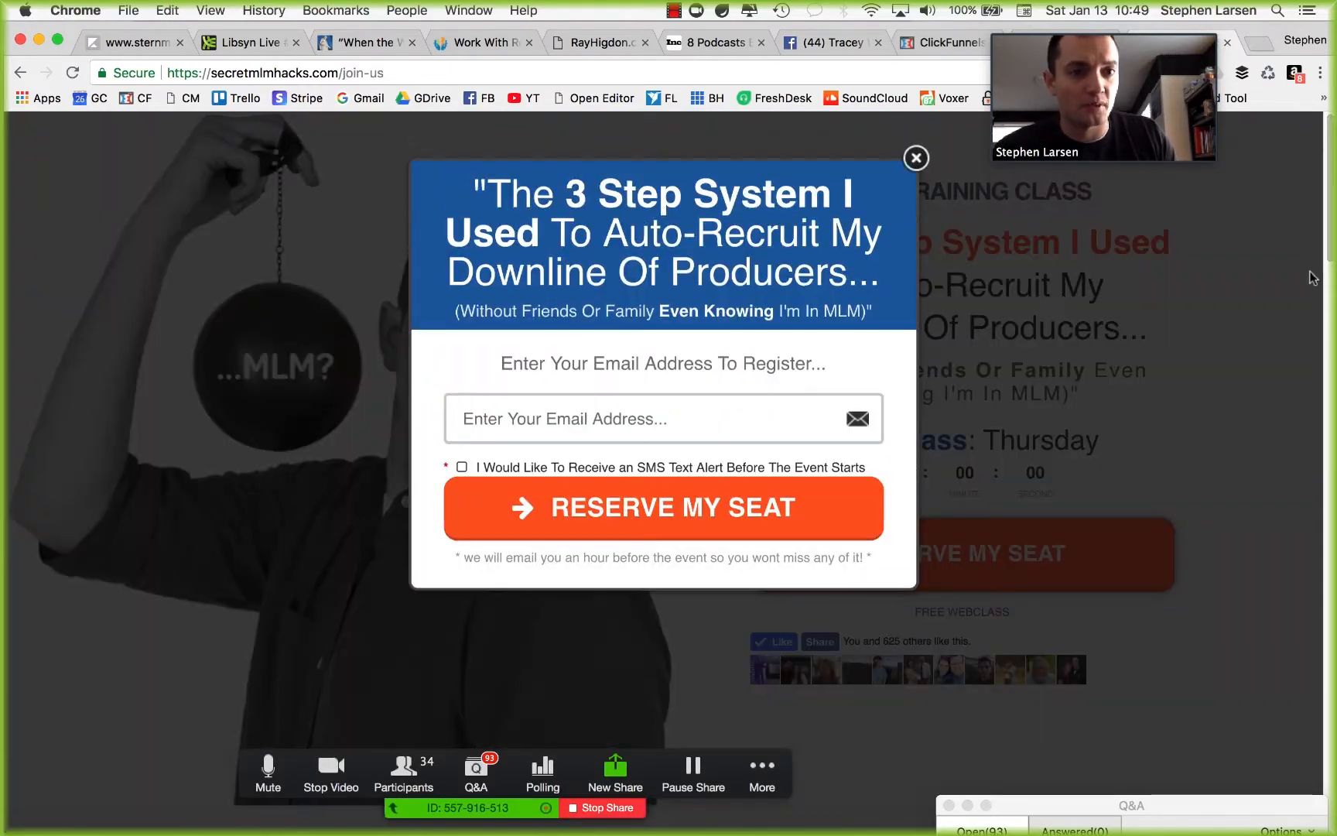
click(915, 161)
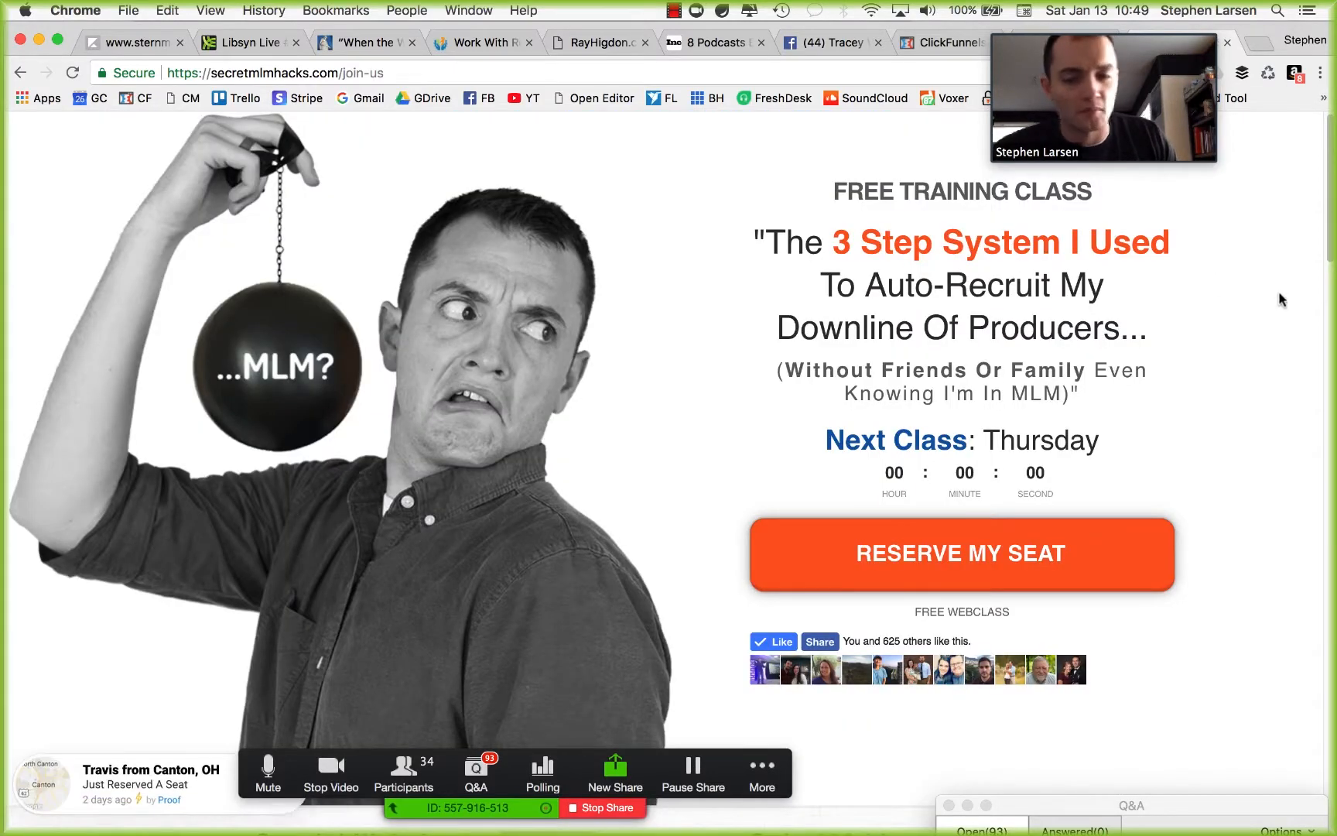
drag(914, 285, 1030, 394)
drag(914, 251, 863, 246)
drag(1084, 396, 888, 395)
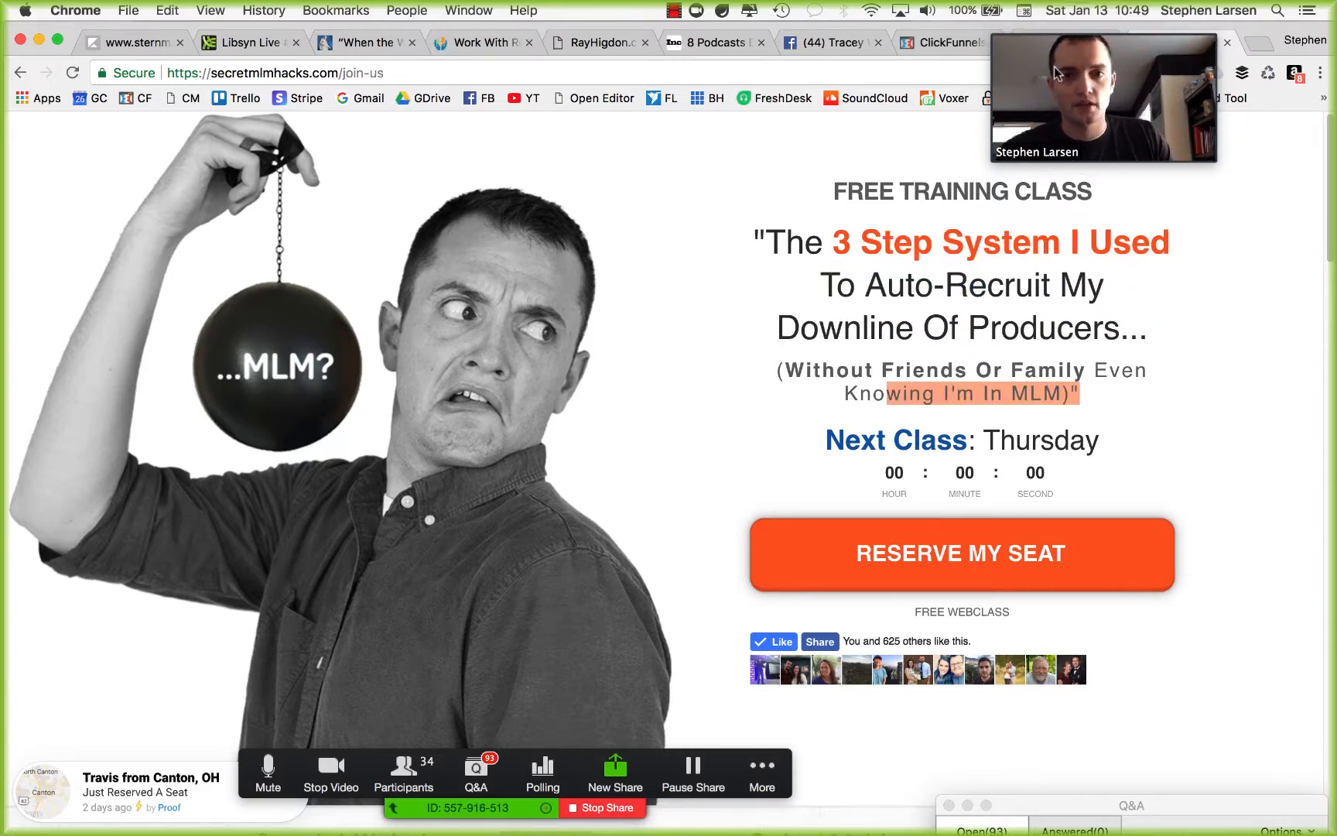
Step: Move the floating webcam window clear of the browser tabs and return to the cloned page's editor
drag(1225, 65, 1325, 109)
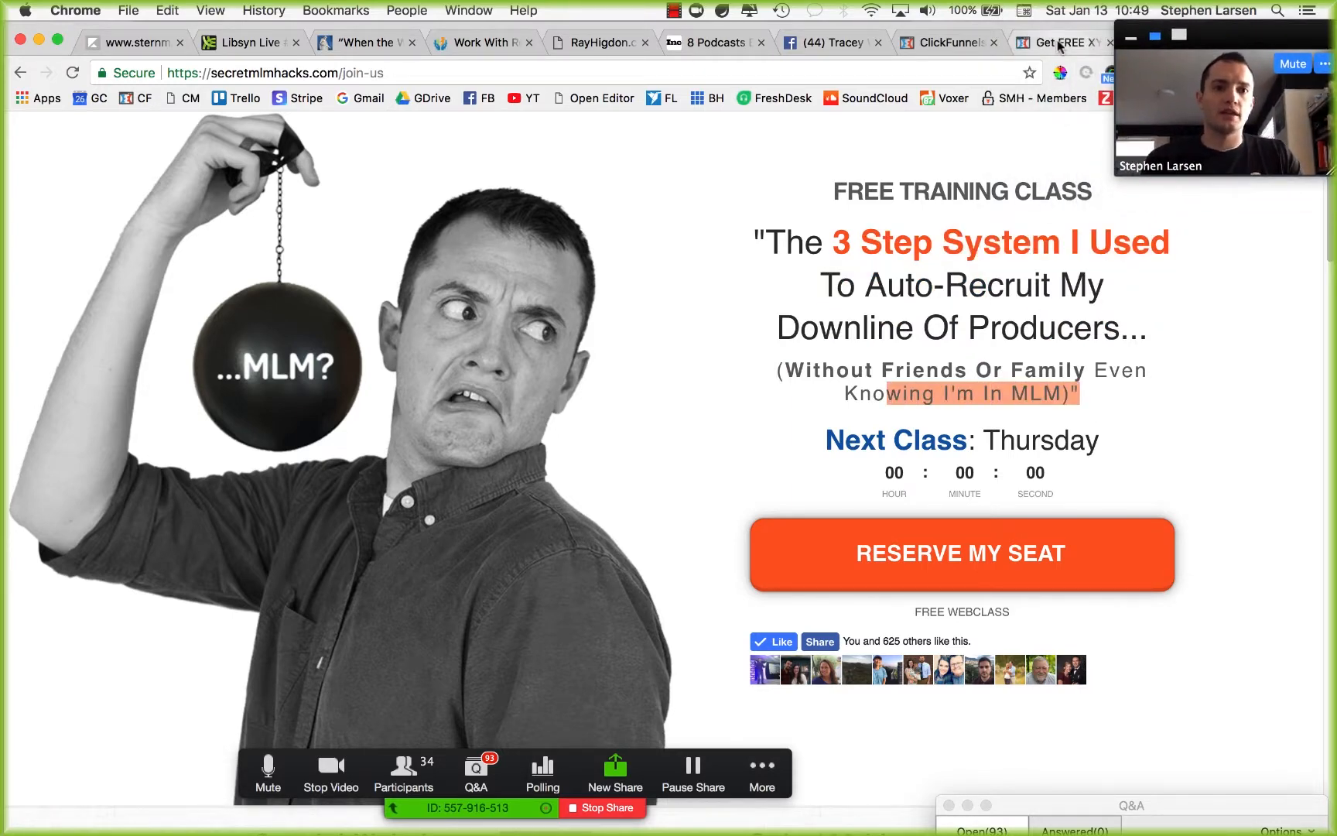
click(950, 44)
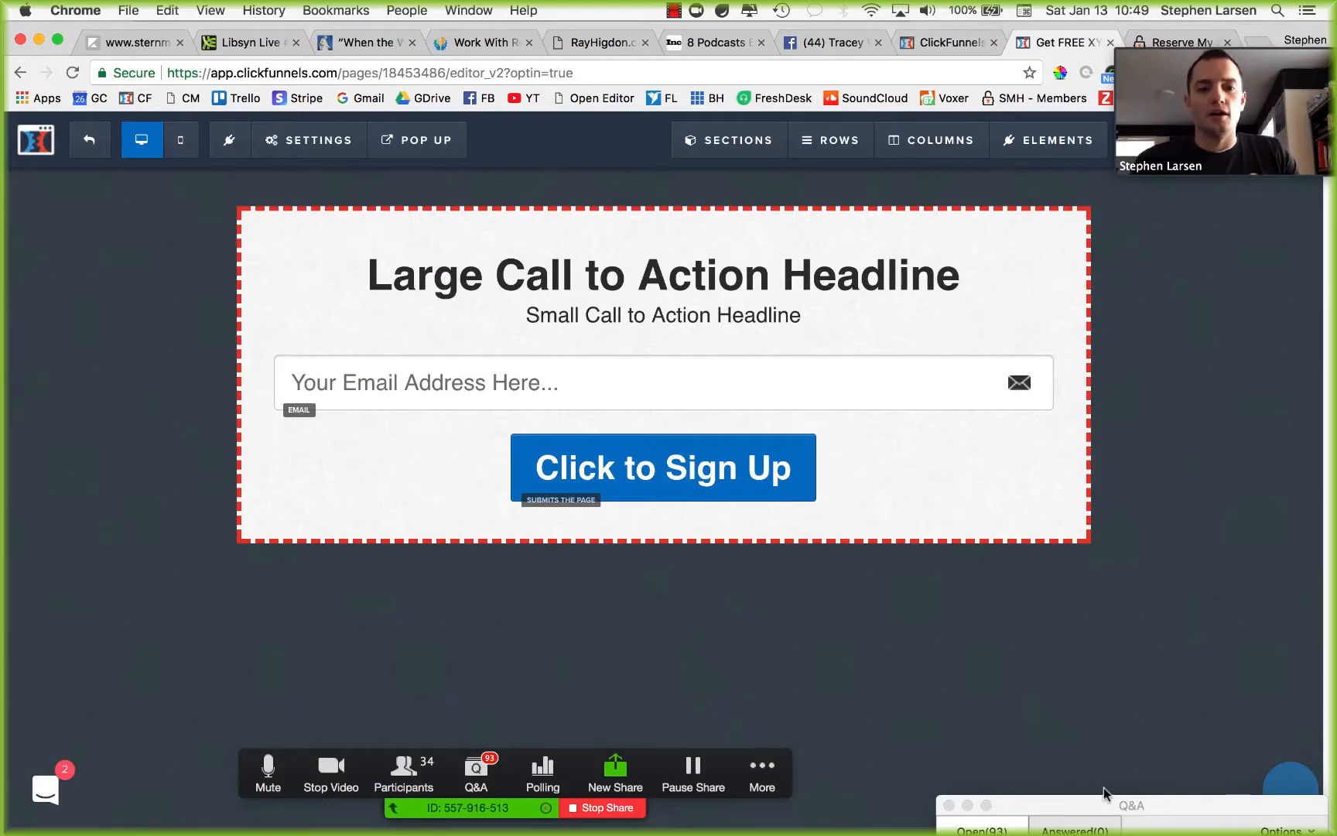
Step: Read the newest attendee questions in the Q&A window, and move the window back out of the way
drag(1106, 805, 1168, 233)
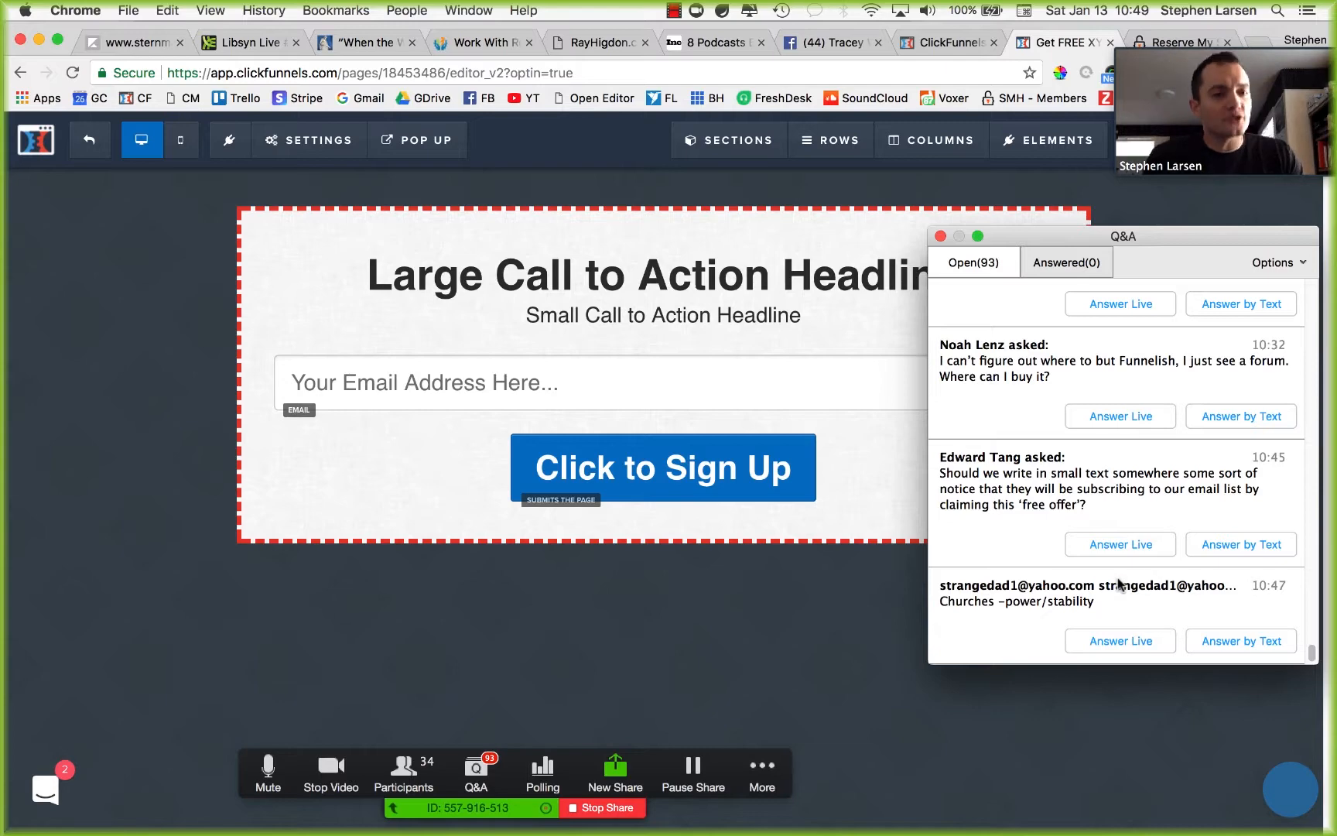
drag(1171, 233, 1189, 810)
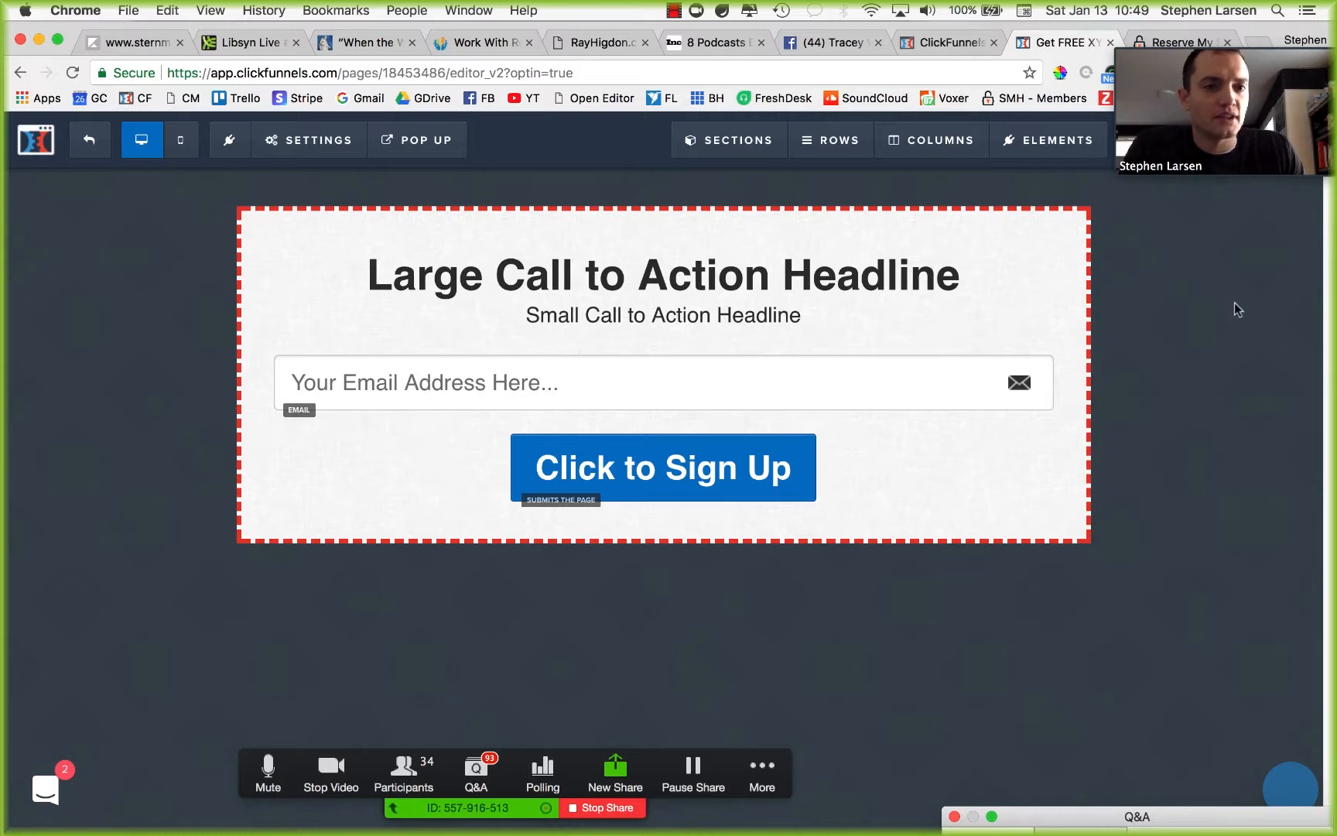
click(1262, 320)
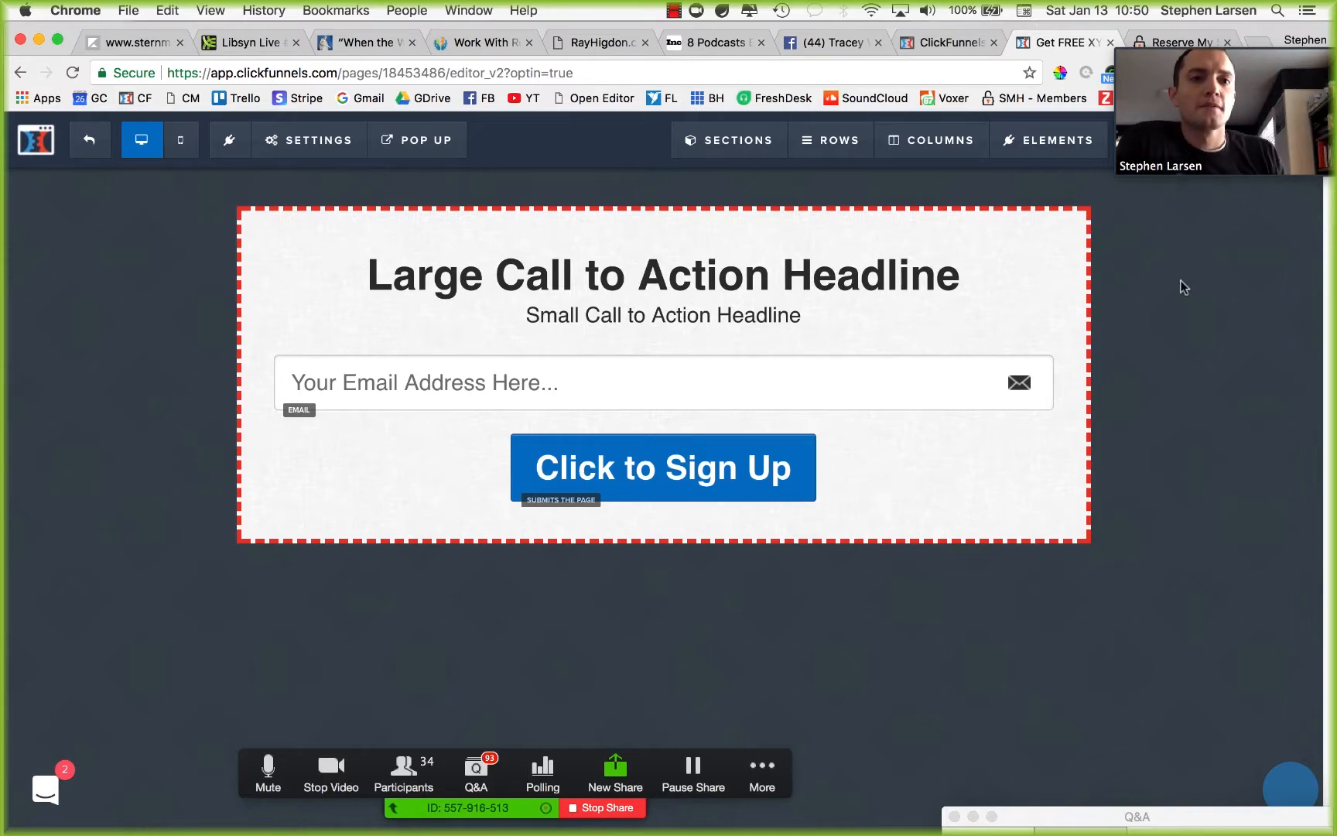
Step: Revisit the secretmlmhacks.com/join-us example page and close its browser tab
mouse_move(1232, 82)
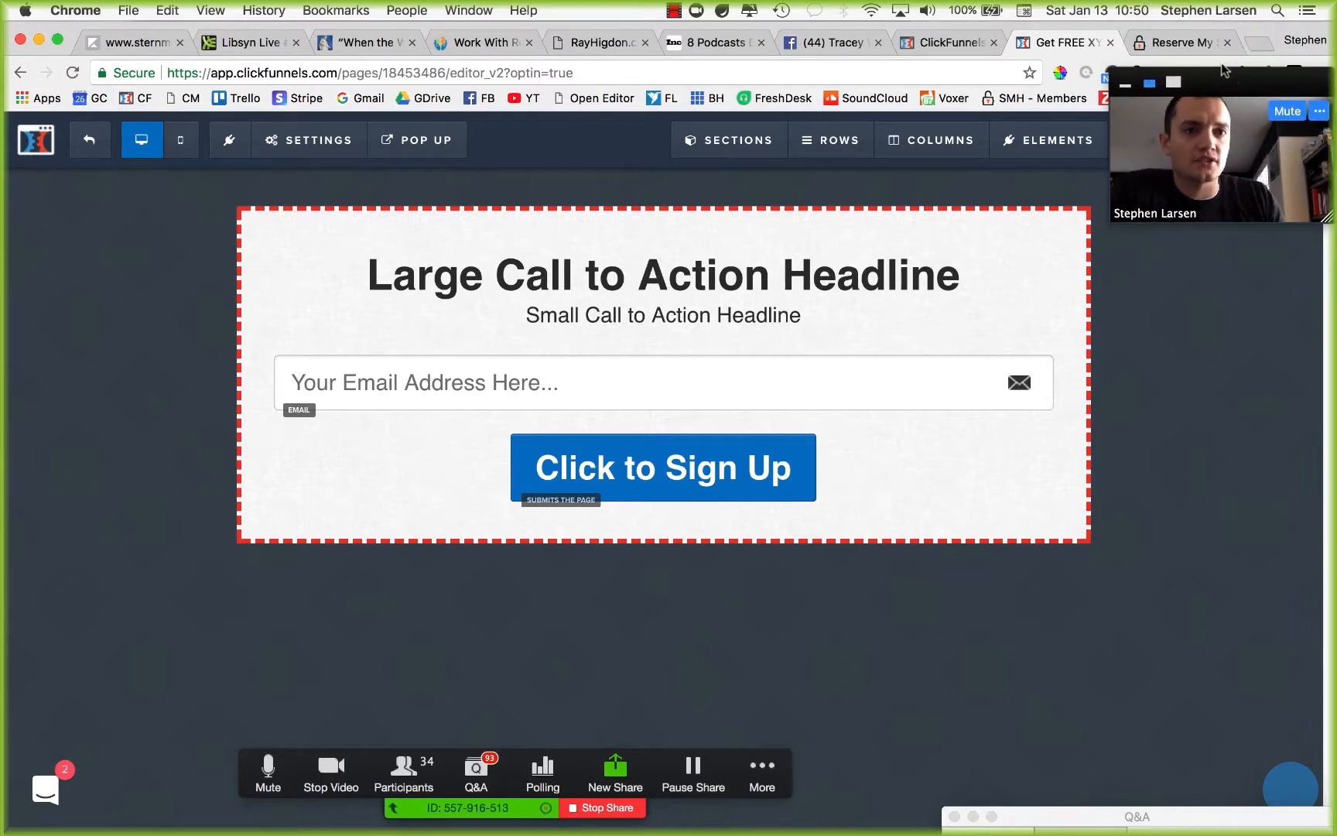
click(1174, 44)
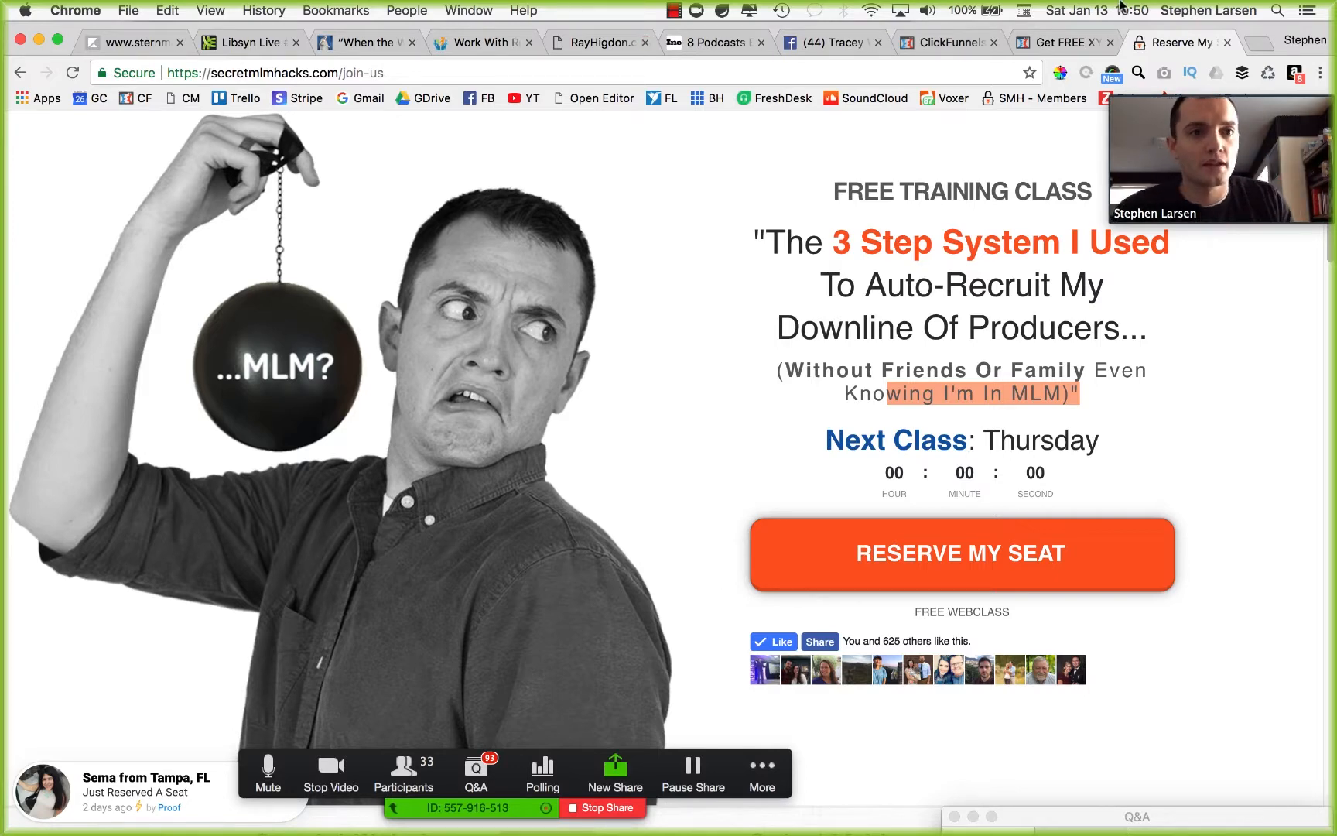
click(1229, 43)
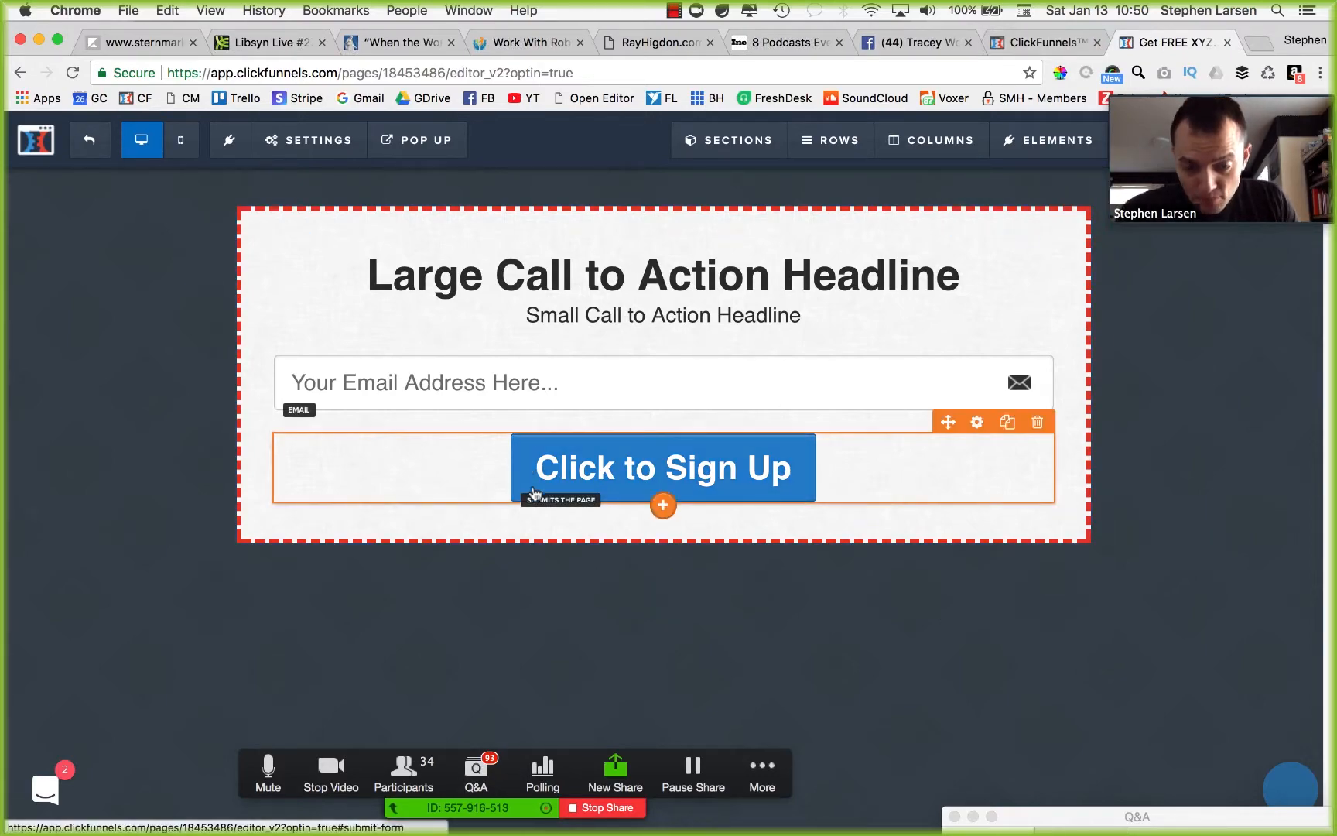
Step: Switch to Preview, frame the Reverse Squeeze Page sketch in Optin-Funnels-Map.jpg to examine its layout, and return to the page editor in Chrome
key(ctrl+Up)
click(252, 541)
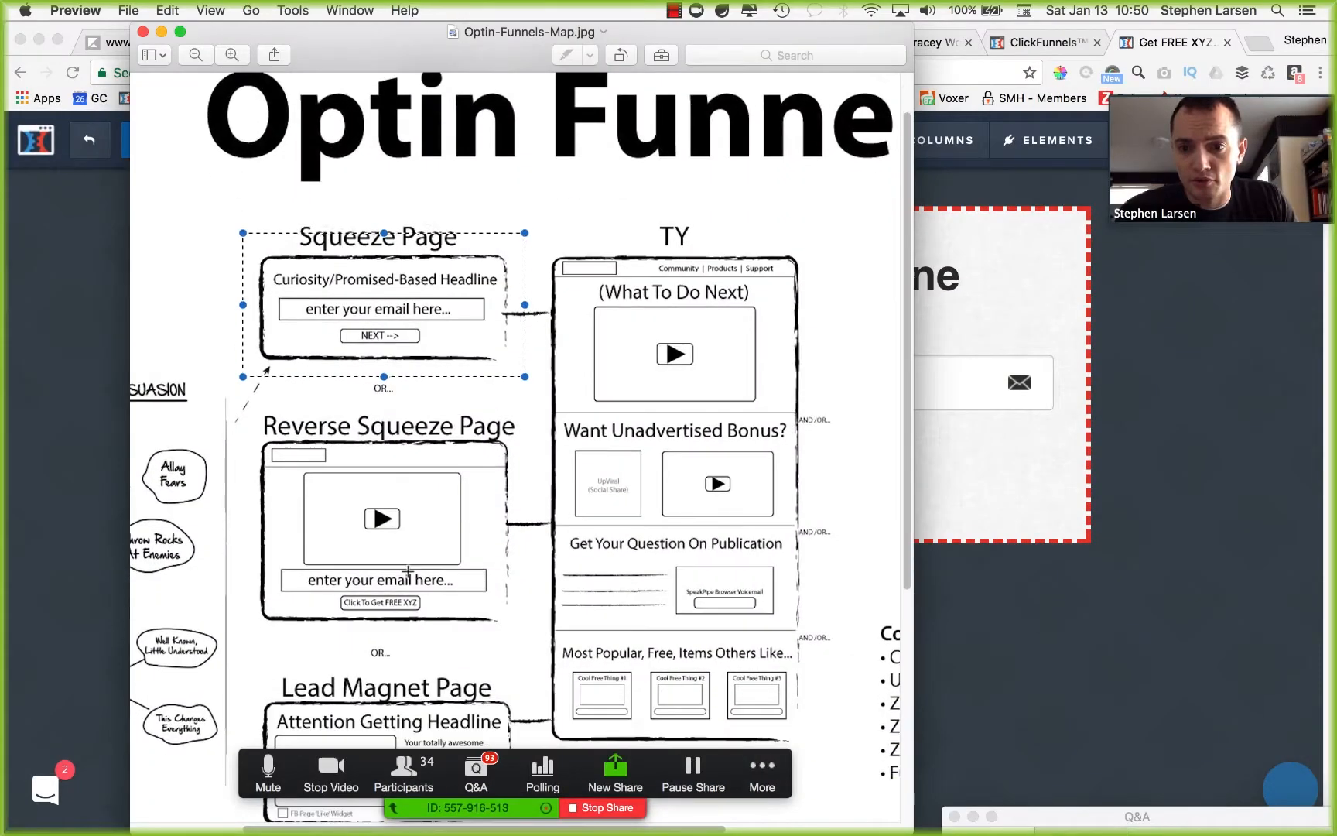
drag(250, 413, 517, 629)
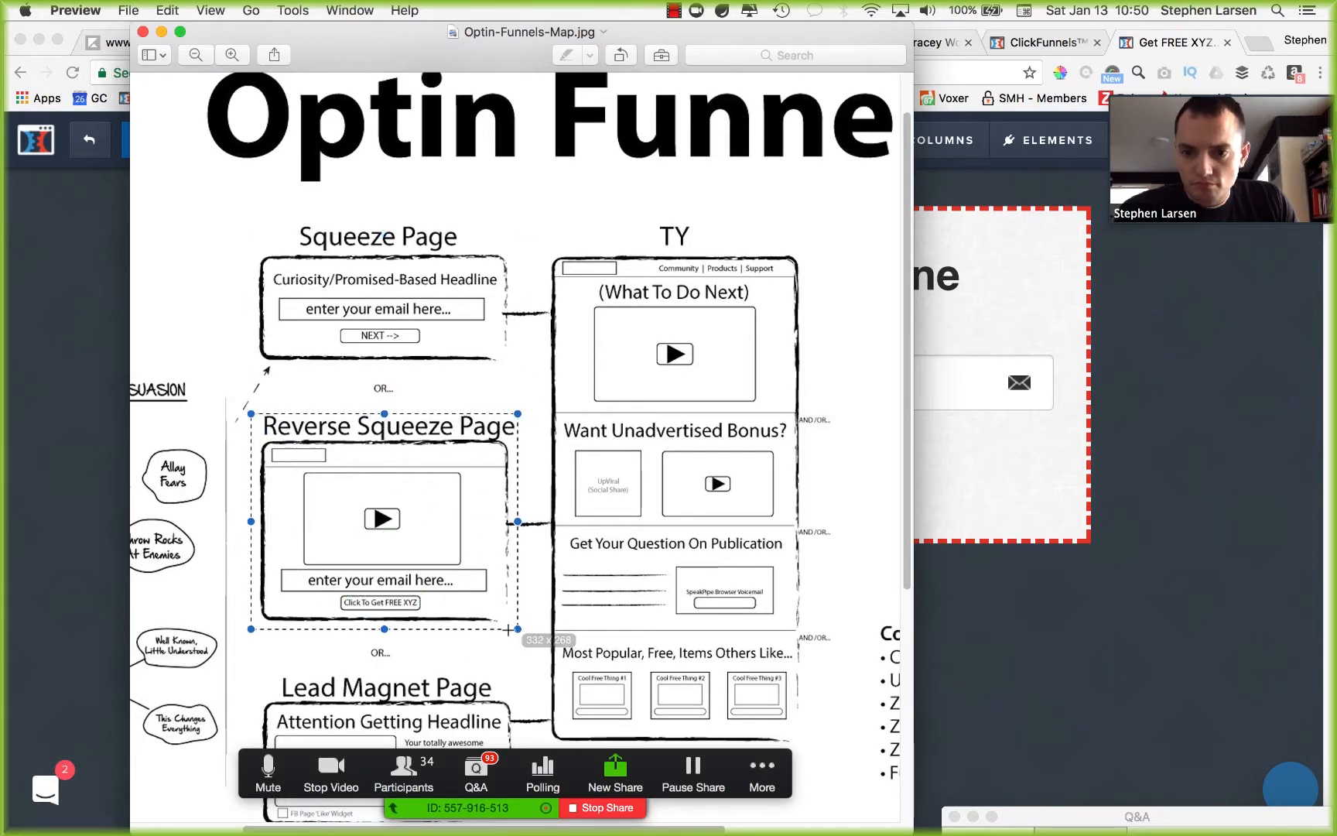
scroll(460, 652, down, 2)
scroll(460, 652, down, 3)
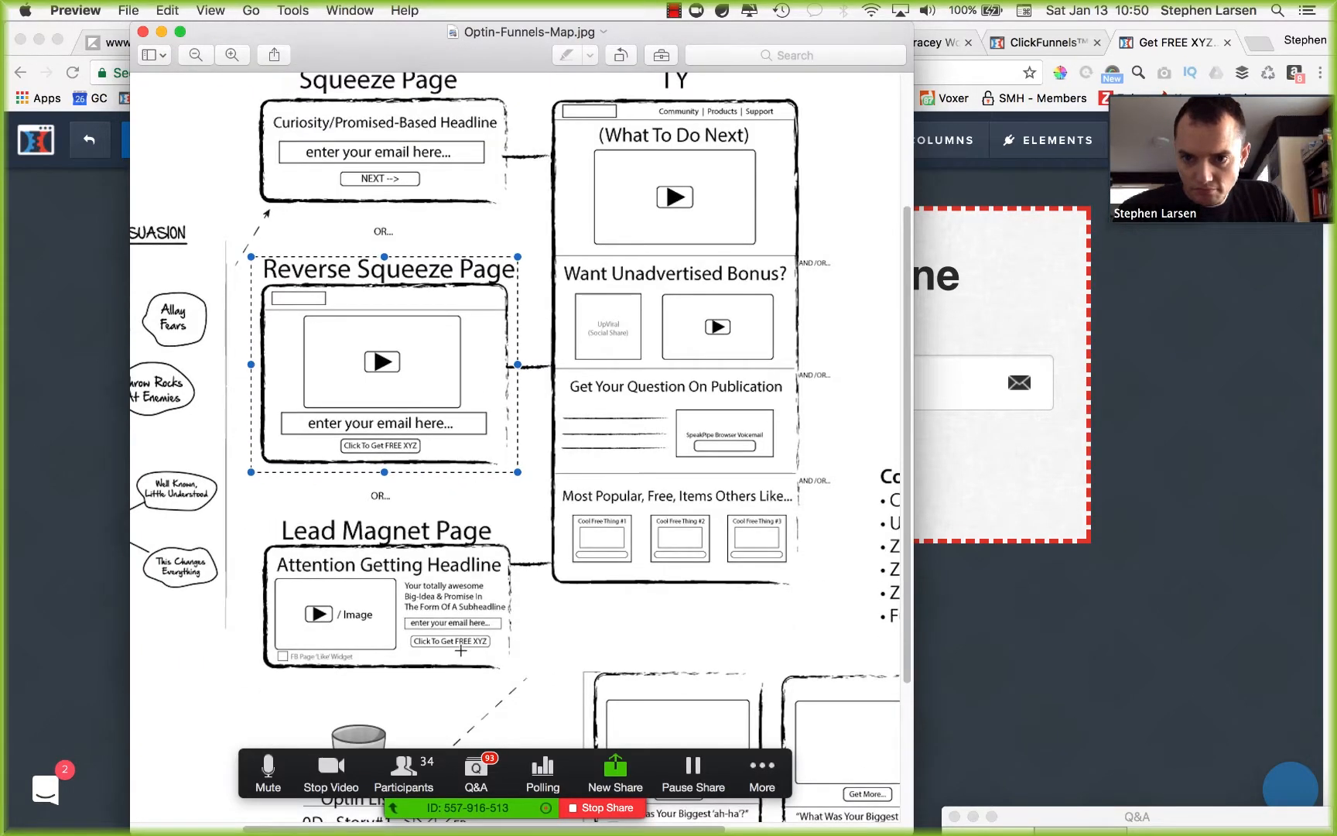
click(1154, 490)
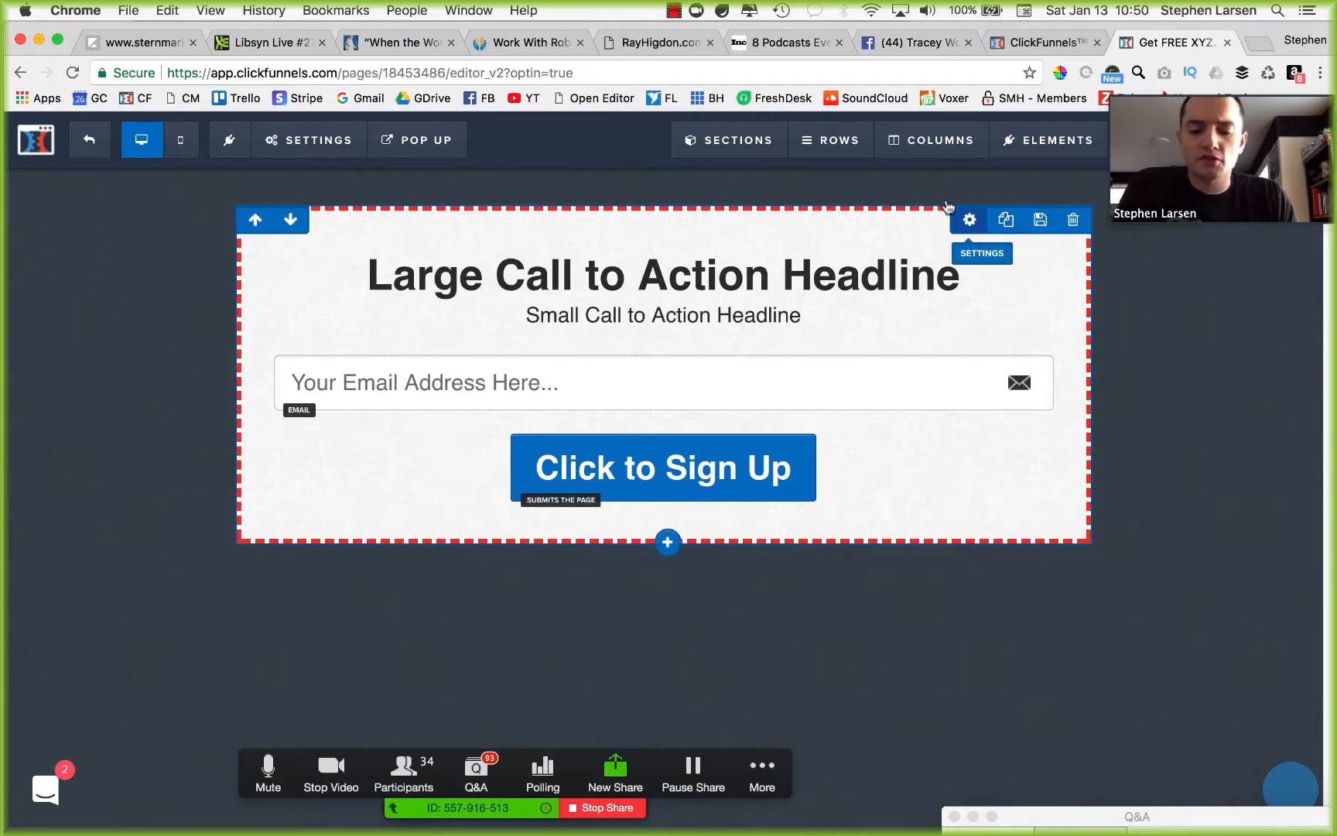
Step: Copy the opt-in row's background image URL to its surrounding section and set the section's image position to Repeat
click(969, 220)
drag(1210, 342, 1189, 343)
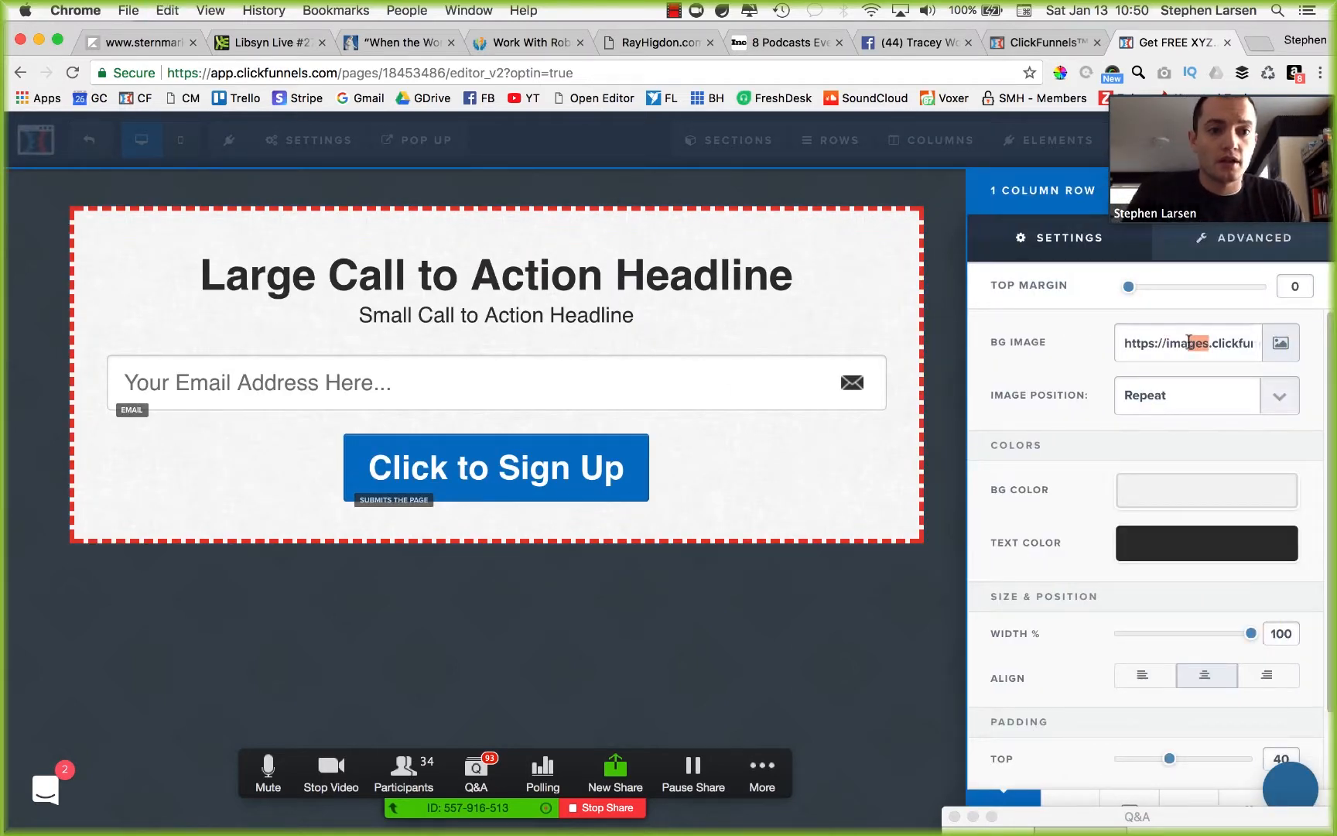
key(super+a)
click(770, 307)
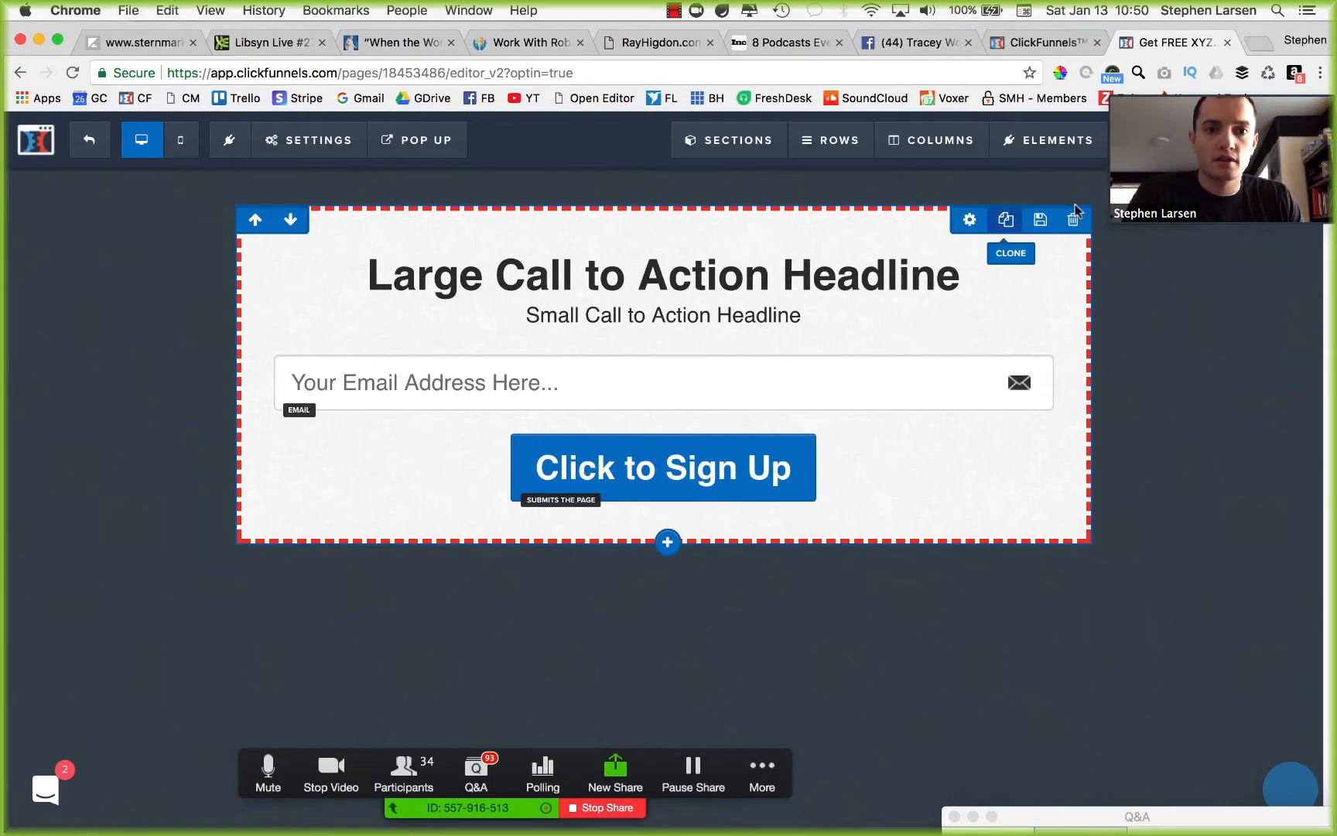
click(1089, 183)
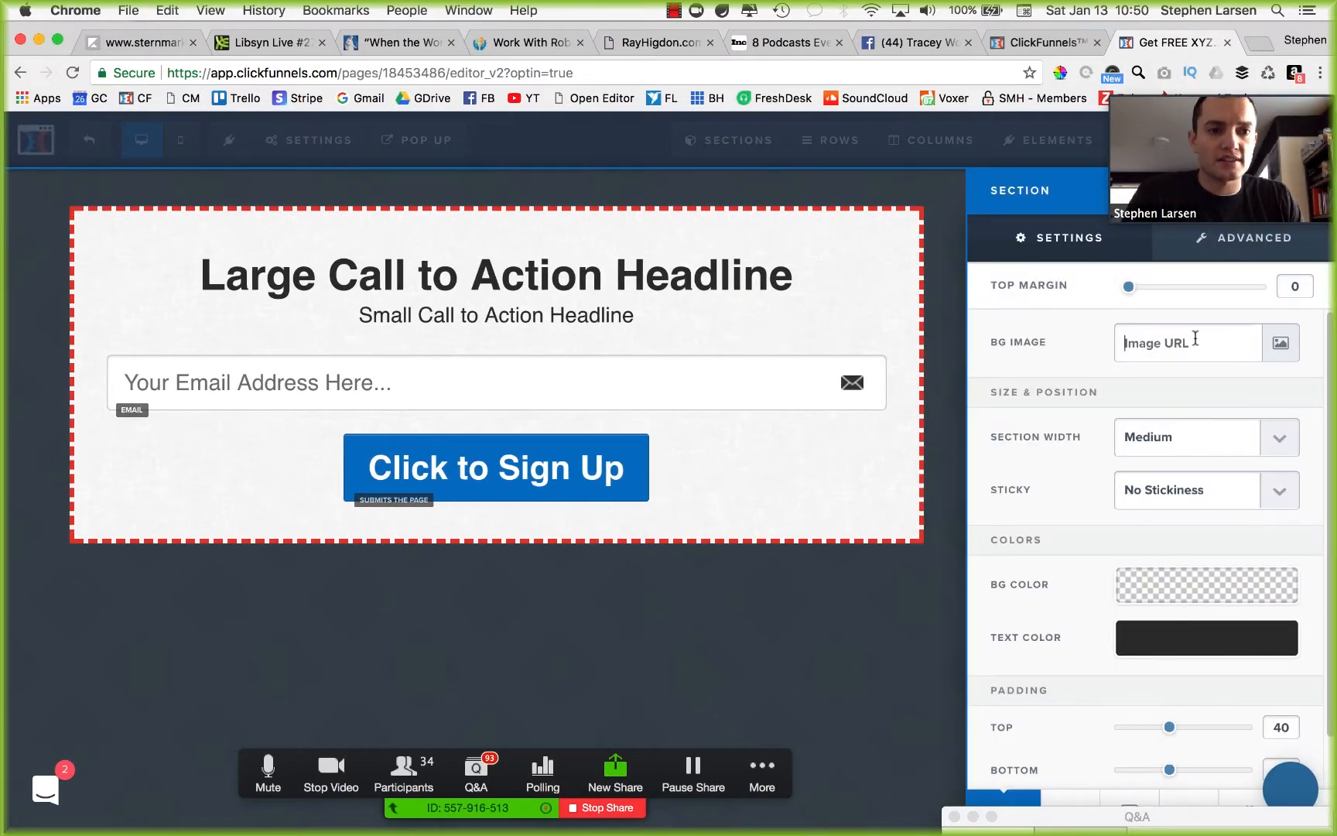
key(super+v)
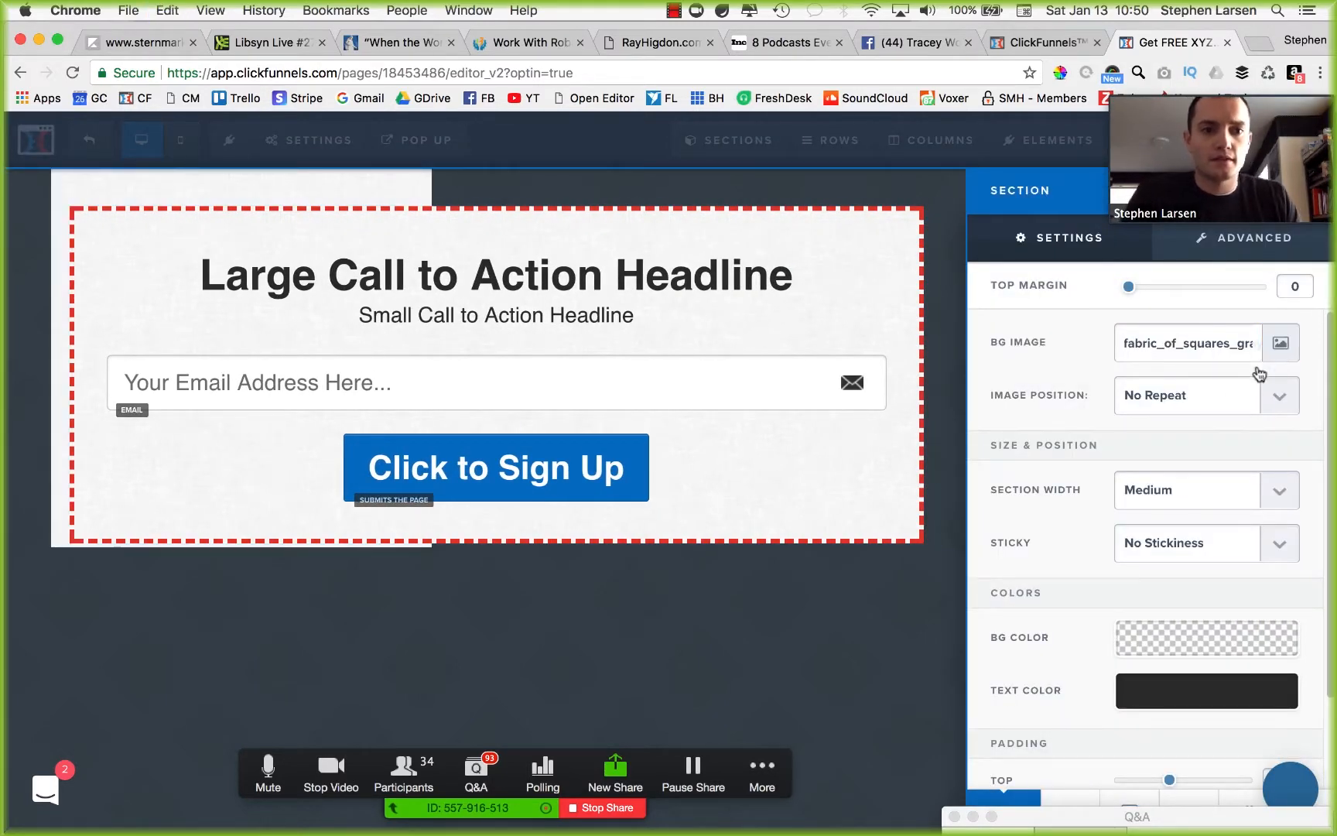
click(1224, 399)
click(1136, 412)
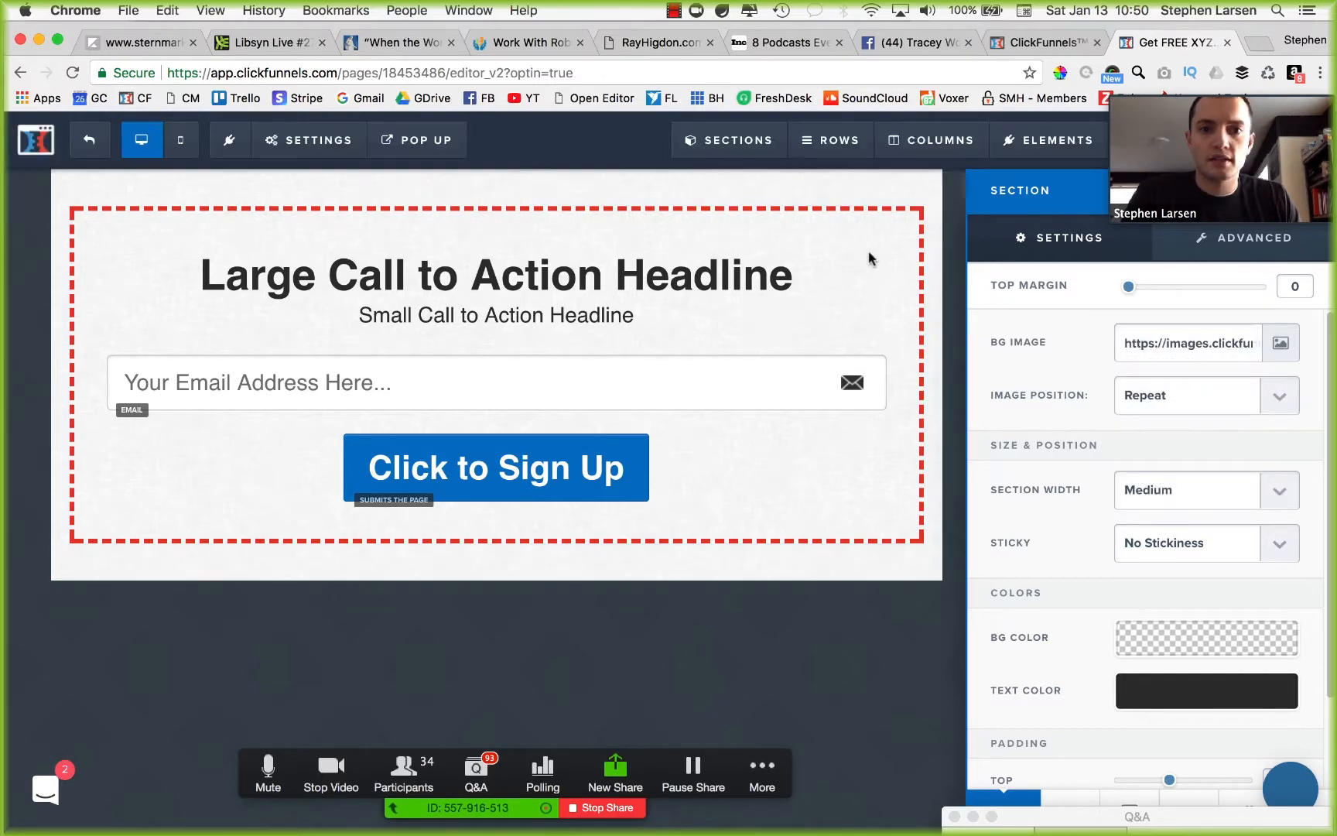
Step: Remove the red dashed border from the opt-in row by setting its border to None
click(869, 260)
click(1006, 218)
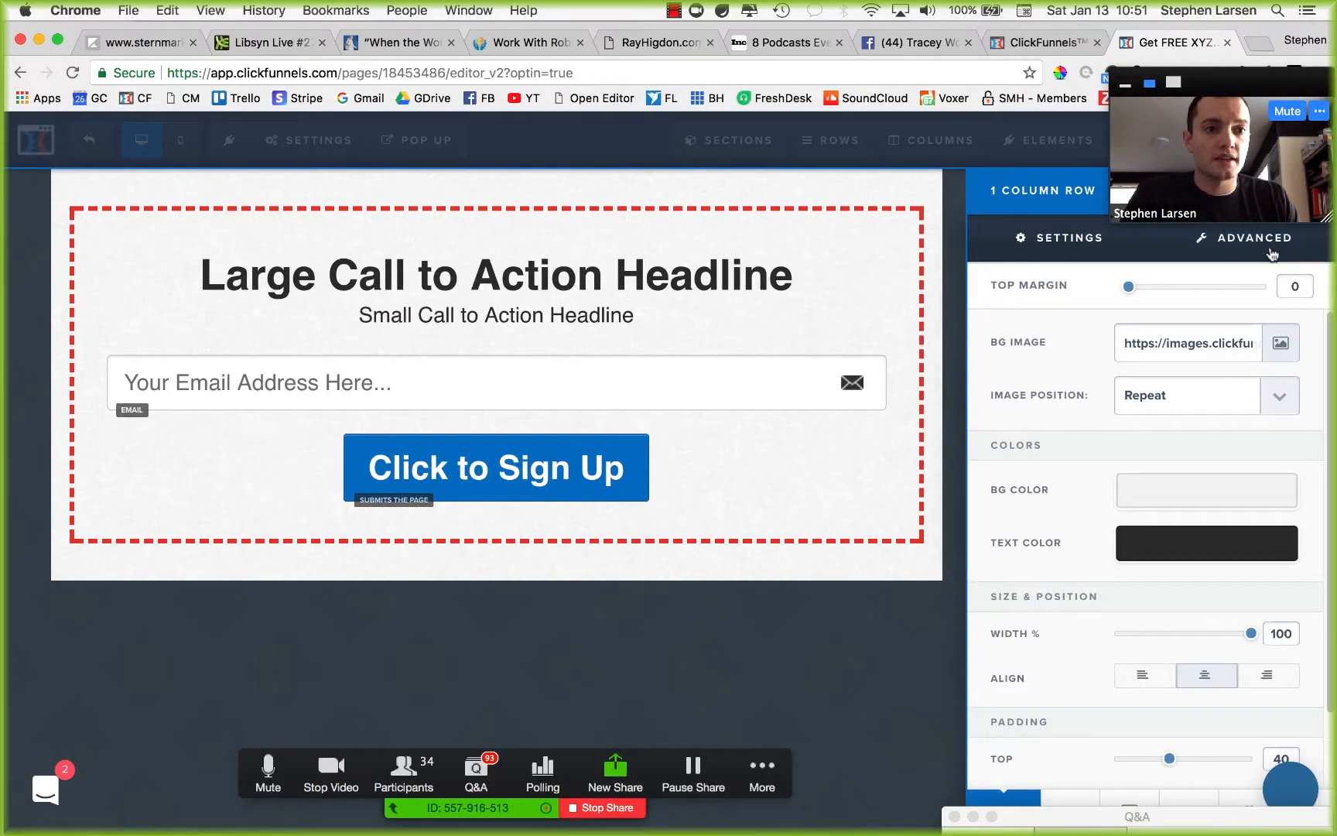
click(1271, 249)
click(1177, 435)
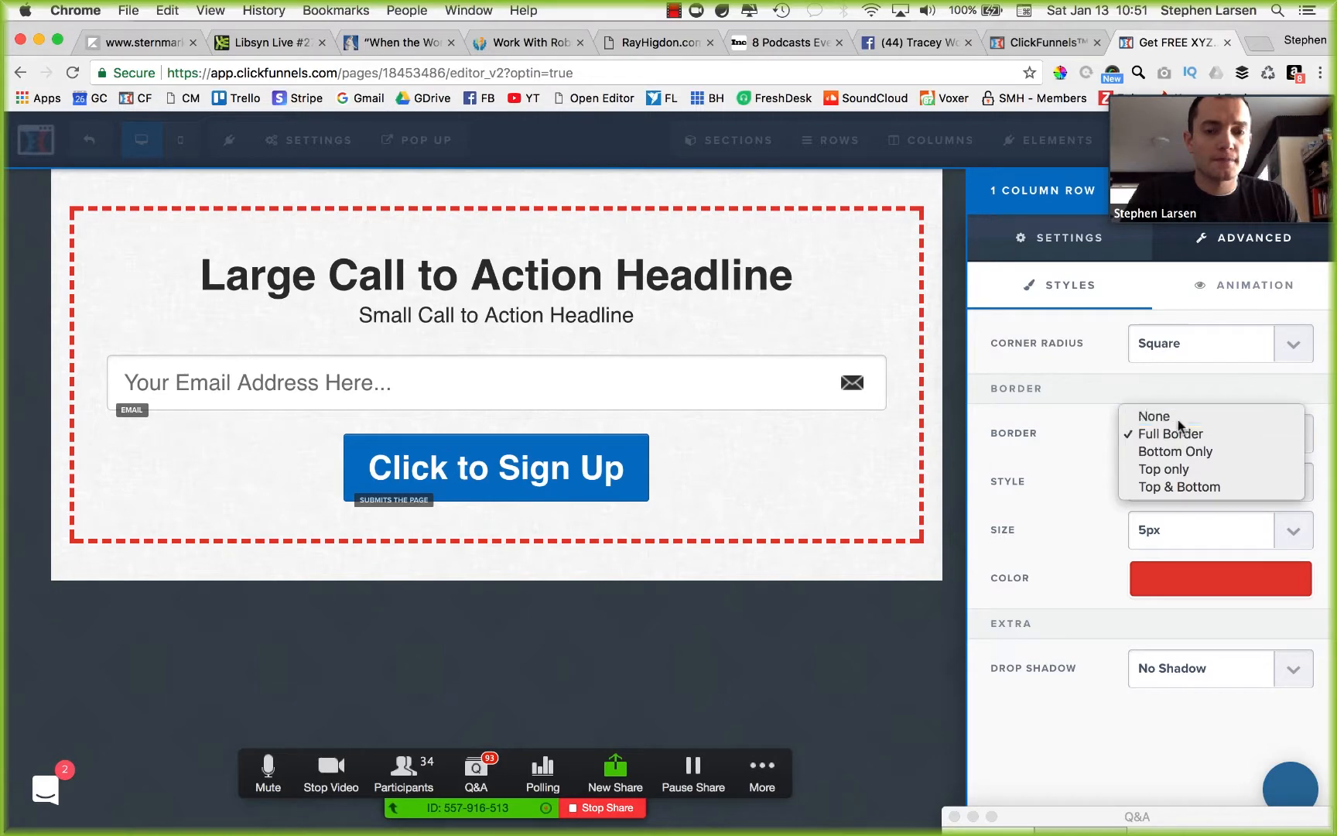
click(1177, 419)
click(892, 190)
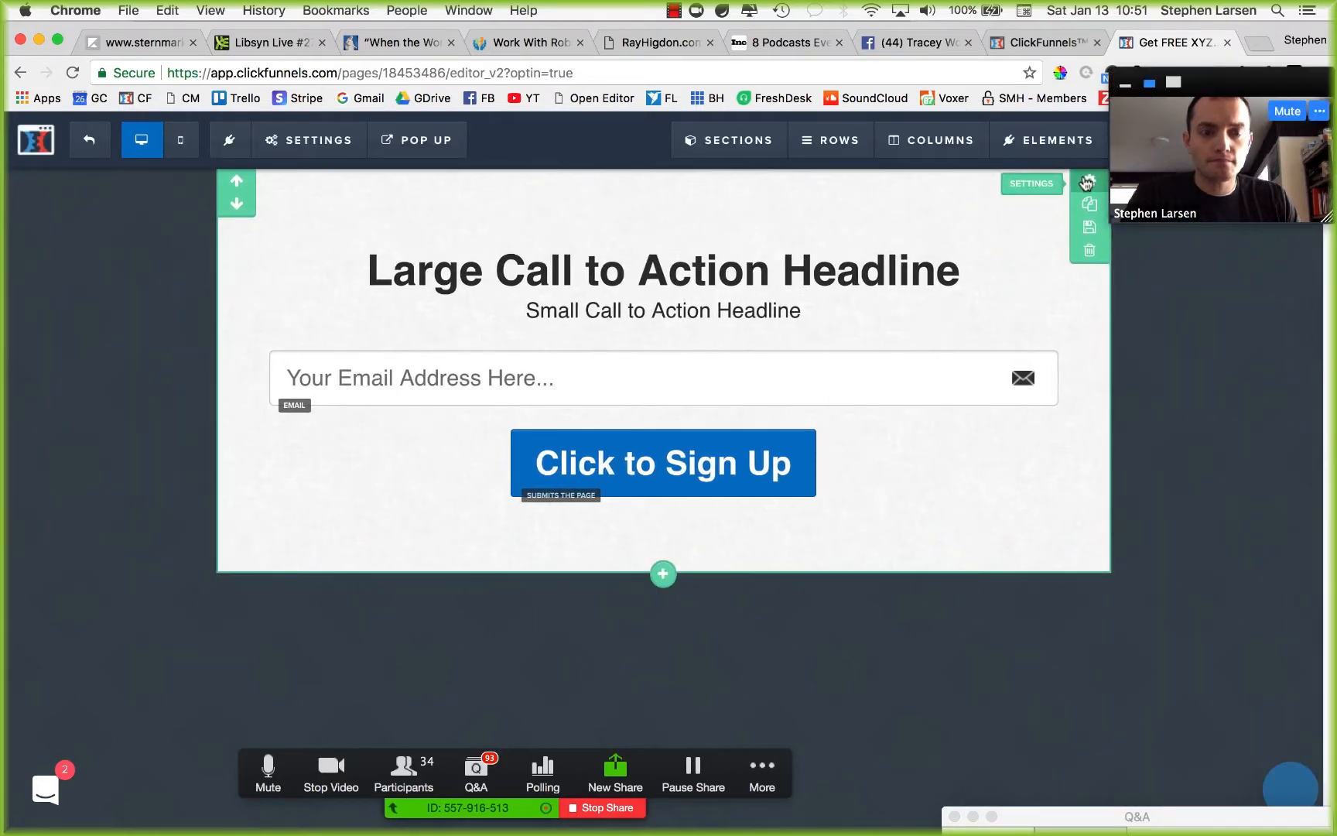
Step: Set the opt-in section's width to Full Page
click(1086, 184)
click(1183, 493)
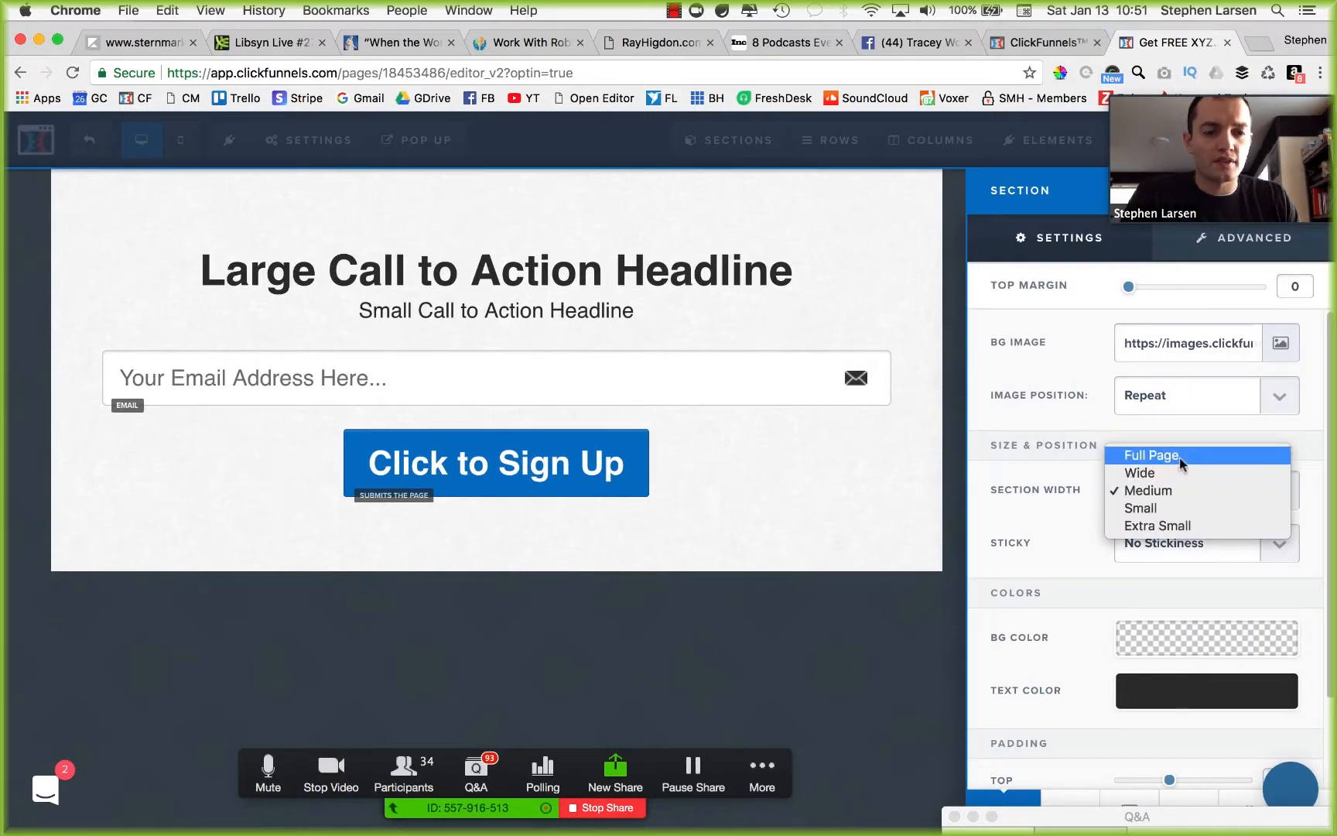
click(1184, 455)
click(814, 567)
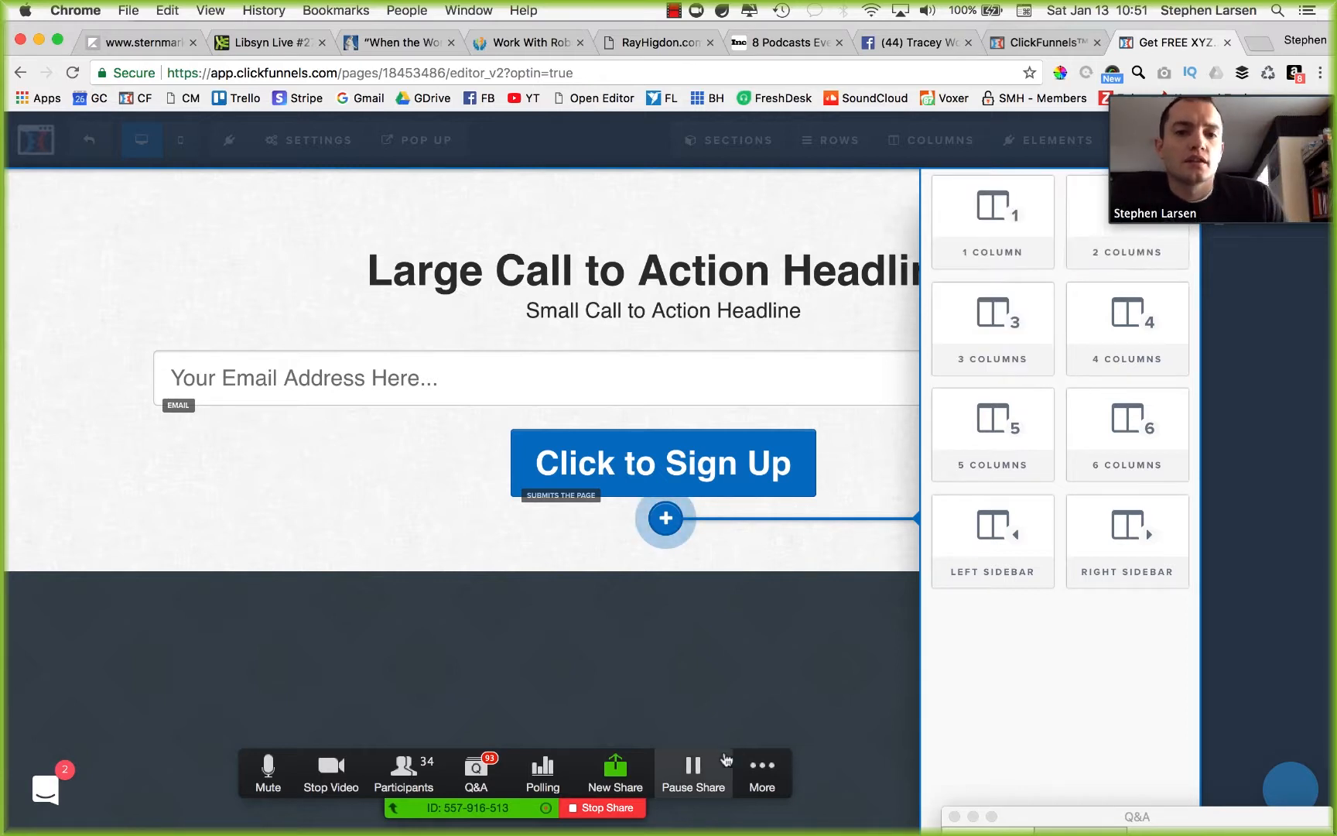
click(727, 635)
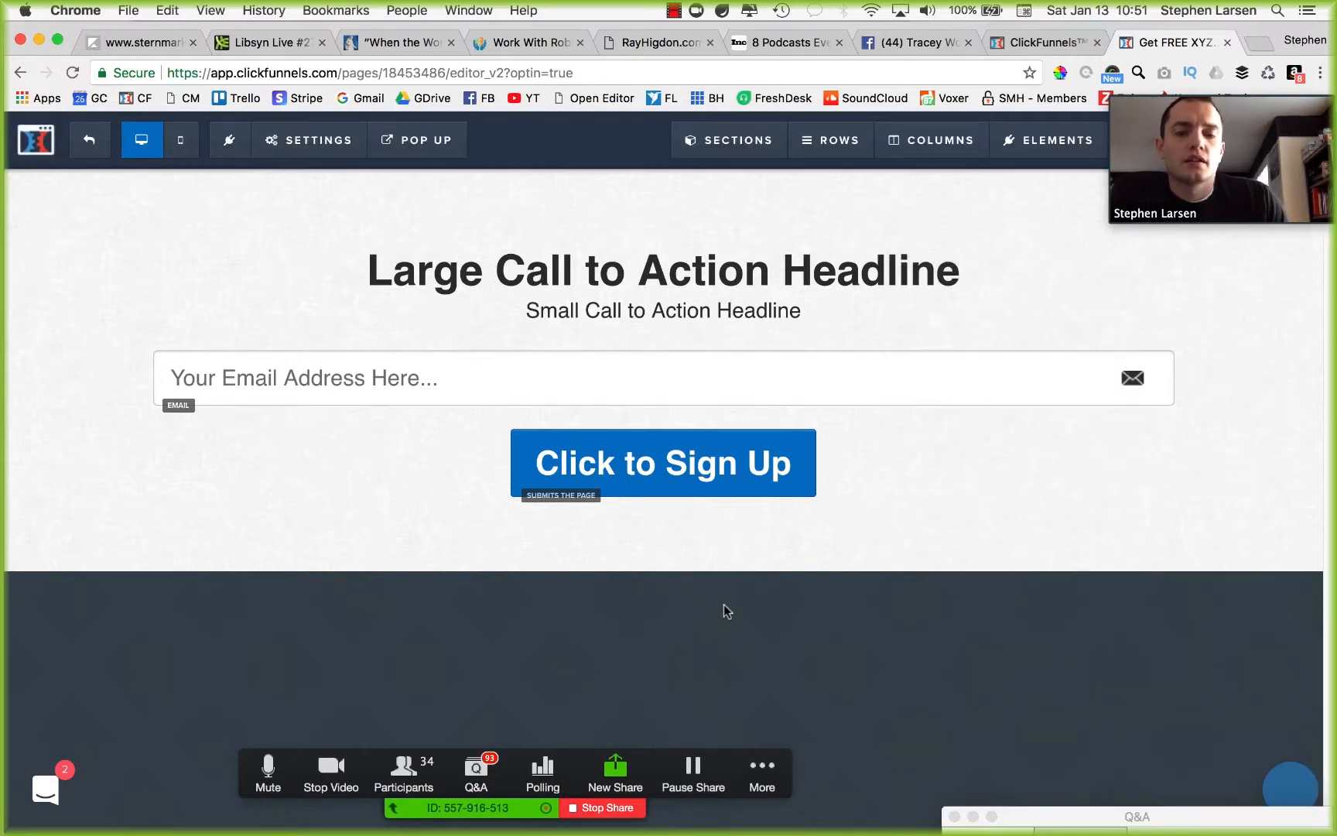
Step: Add a full-width section below the opt-in section and move it up above the headline
click(666, 576)
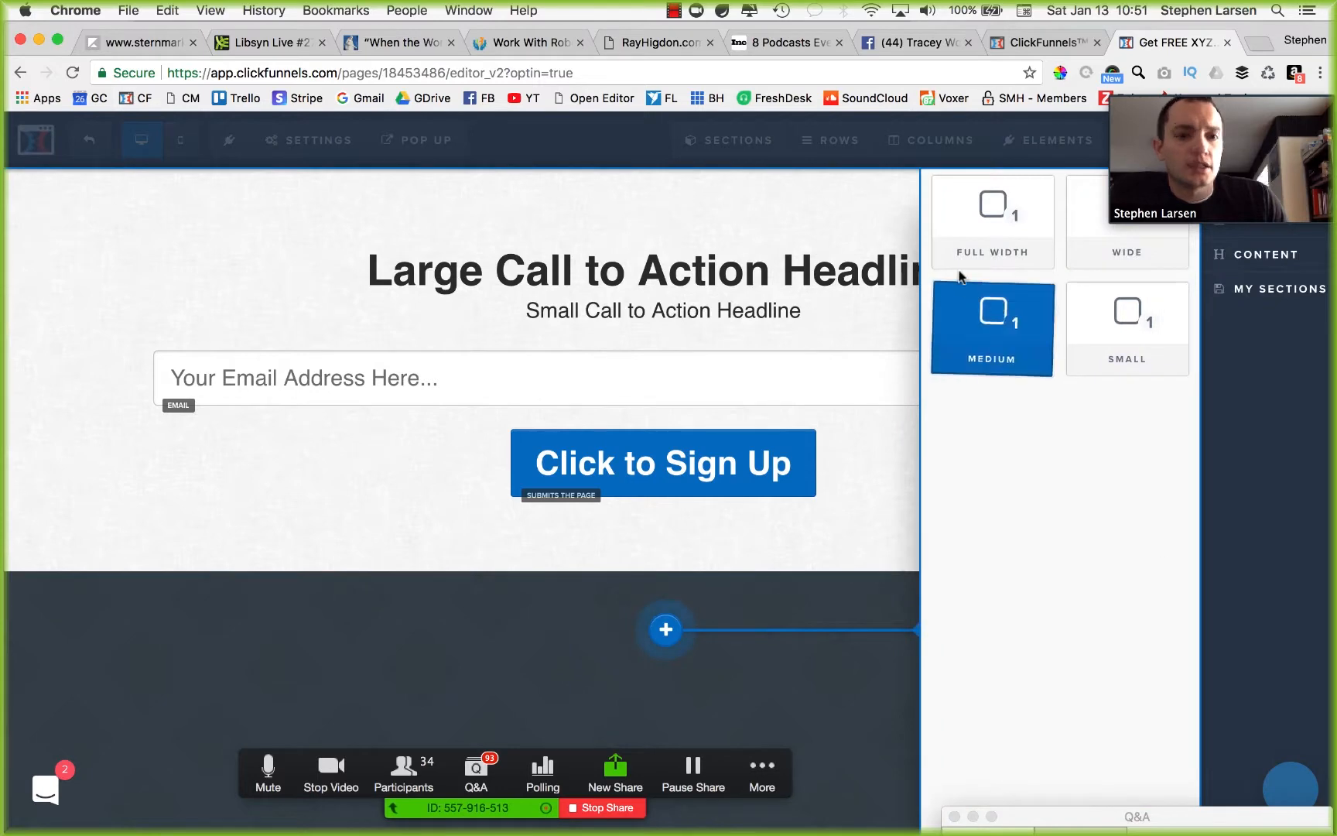
drag(961, 282, 718, 372)
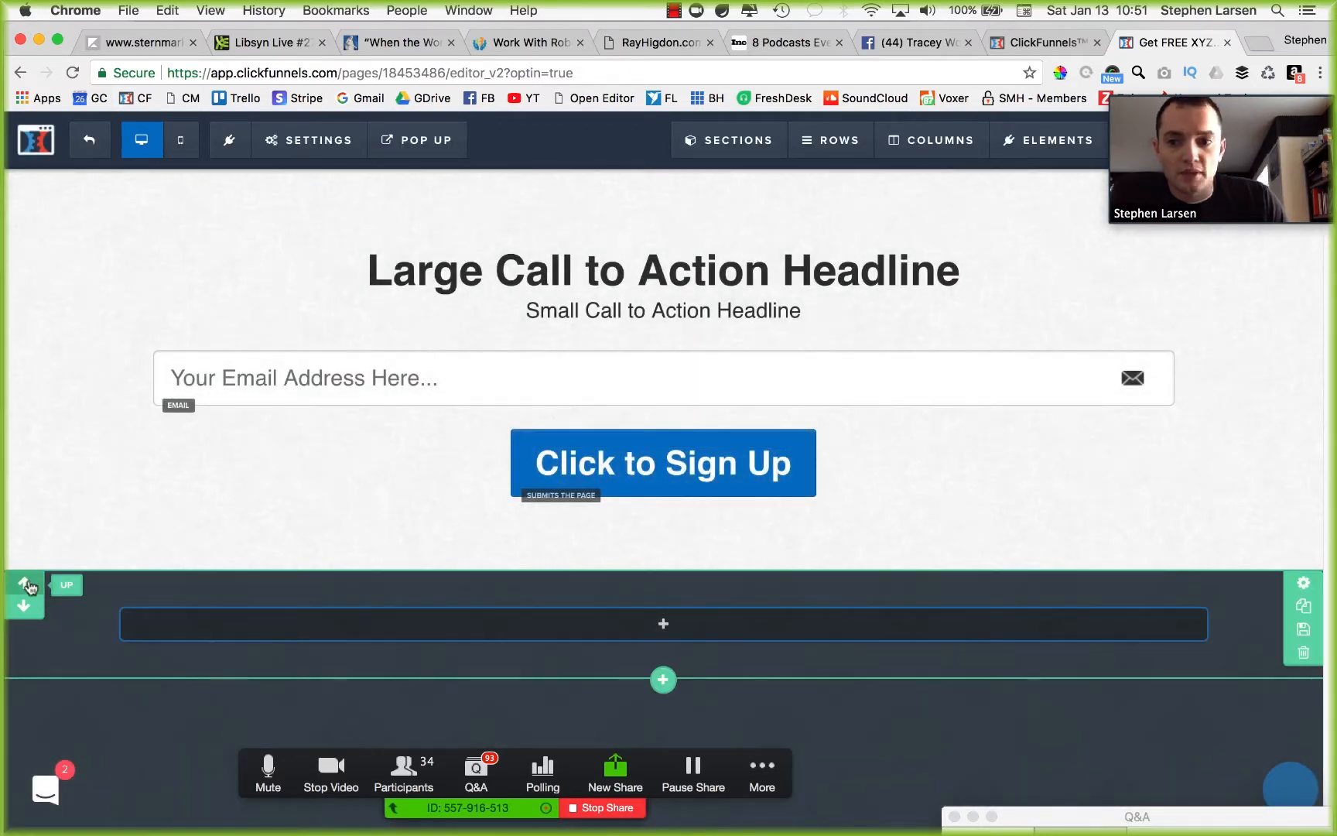
click(28, 585)
Step: Add a one-column row to the empty section above the headline and insert an image element in it
click(656, 226)
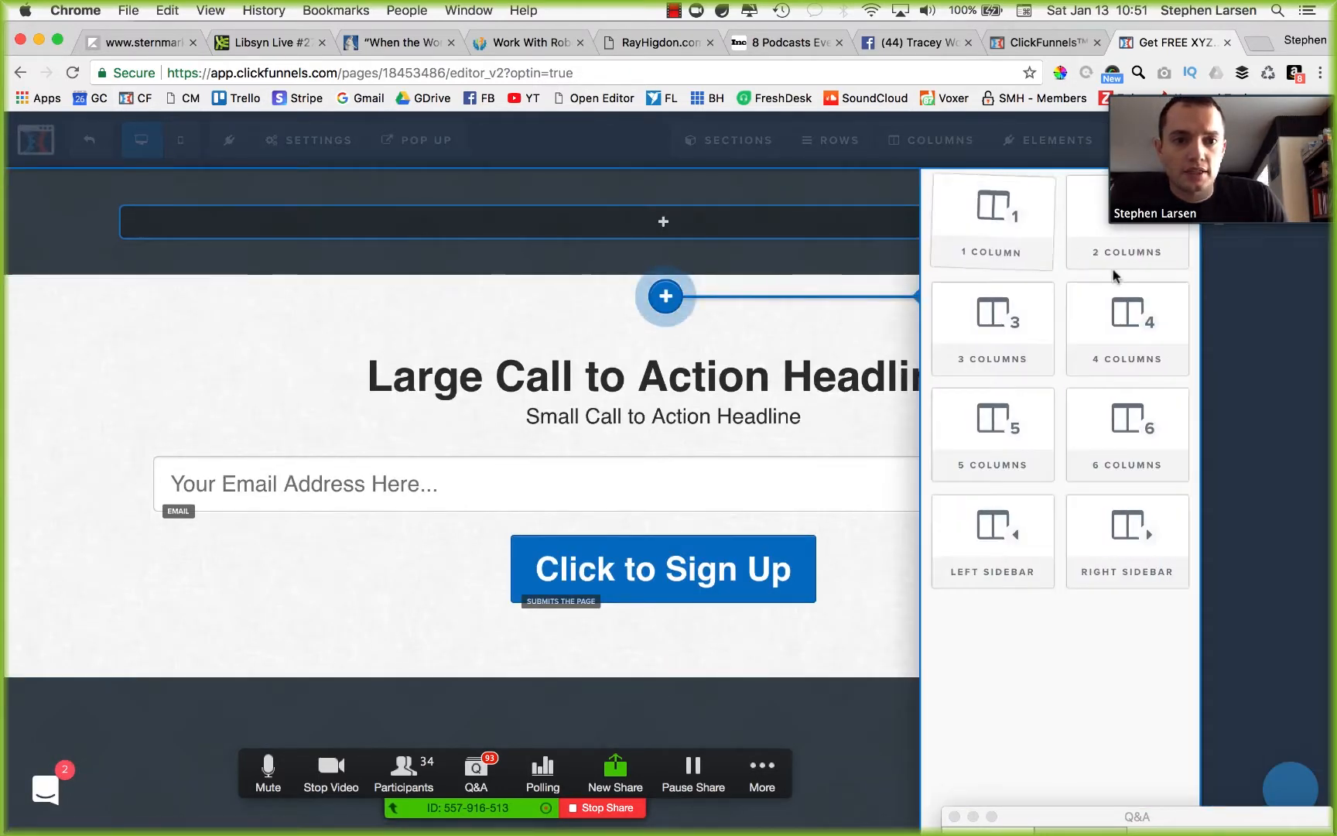
click(999, 226)
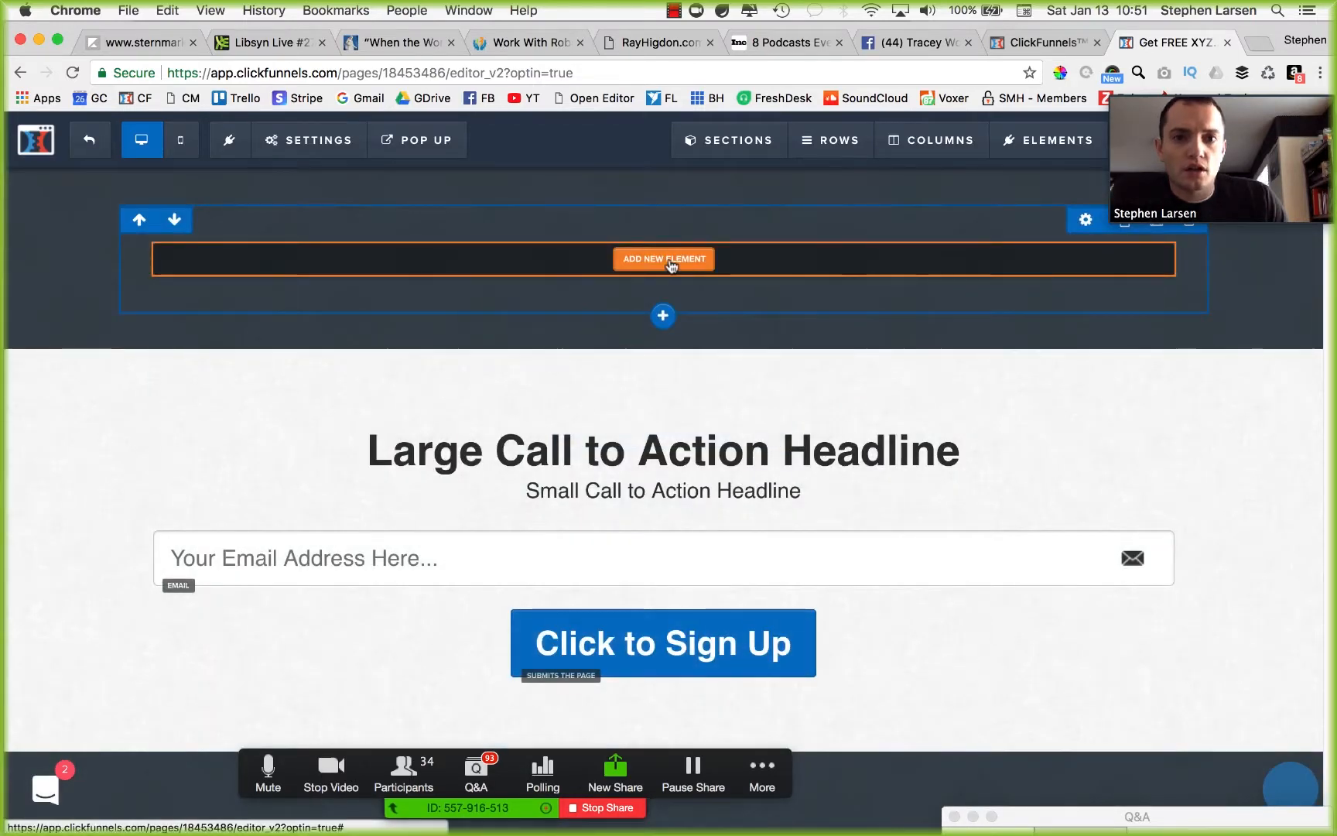
click(663, 258)
click(984, 573)
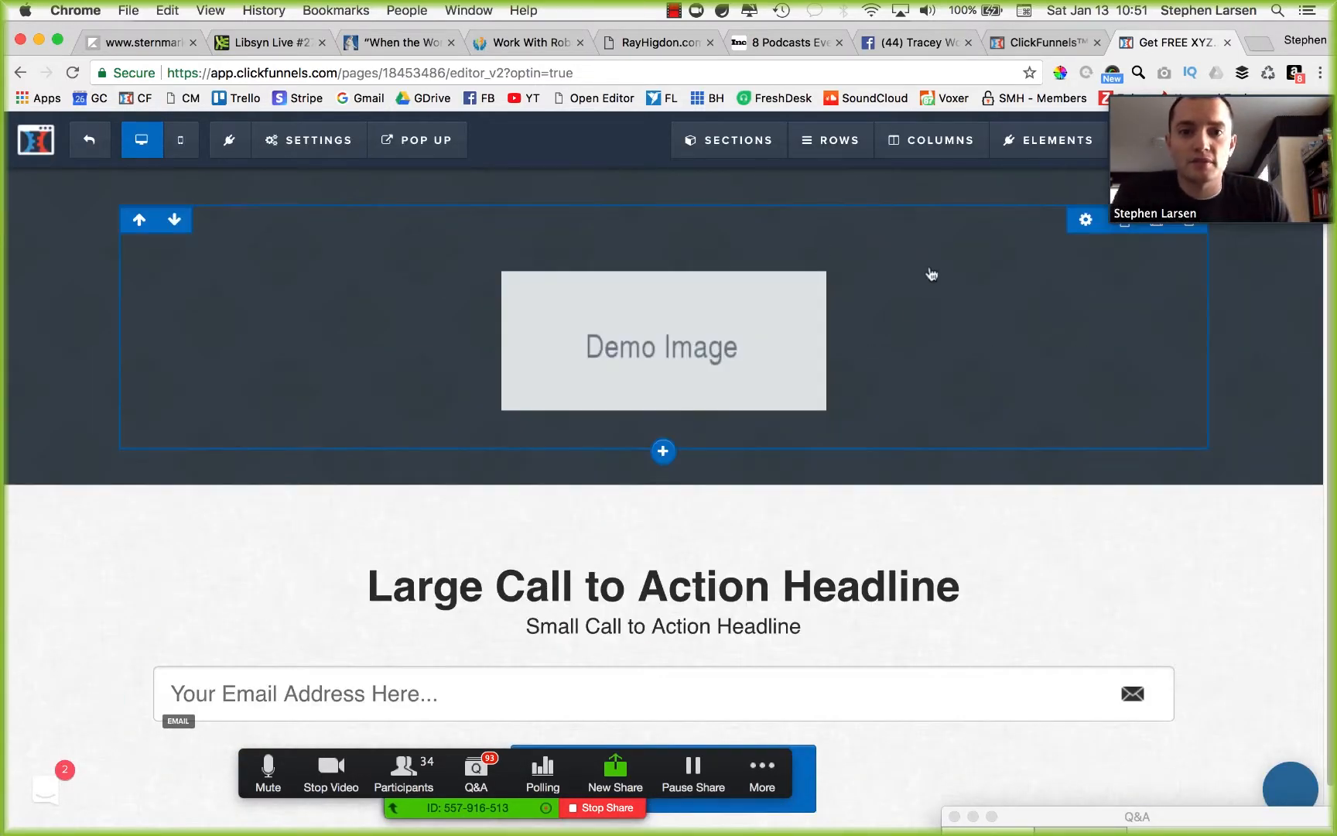
Step: Set the demo image's height to 50 px
click(913, 320)
drag(1170, 287, 1114, 288)
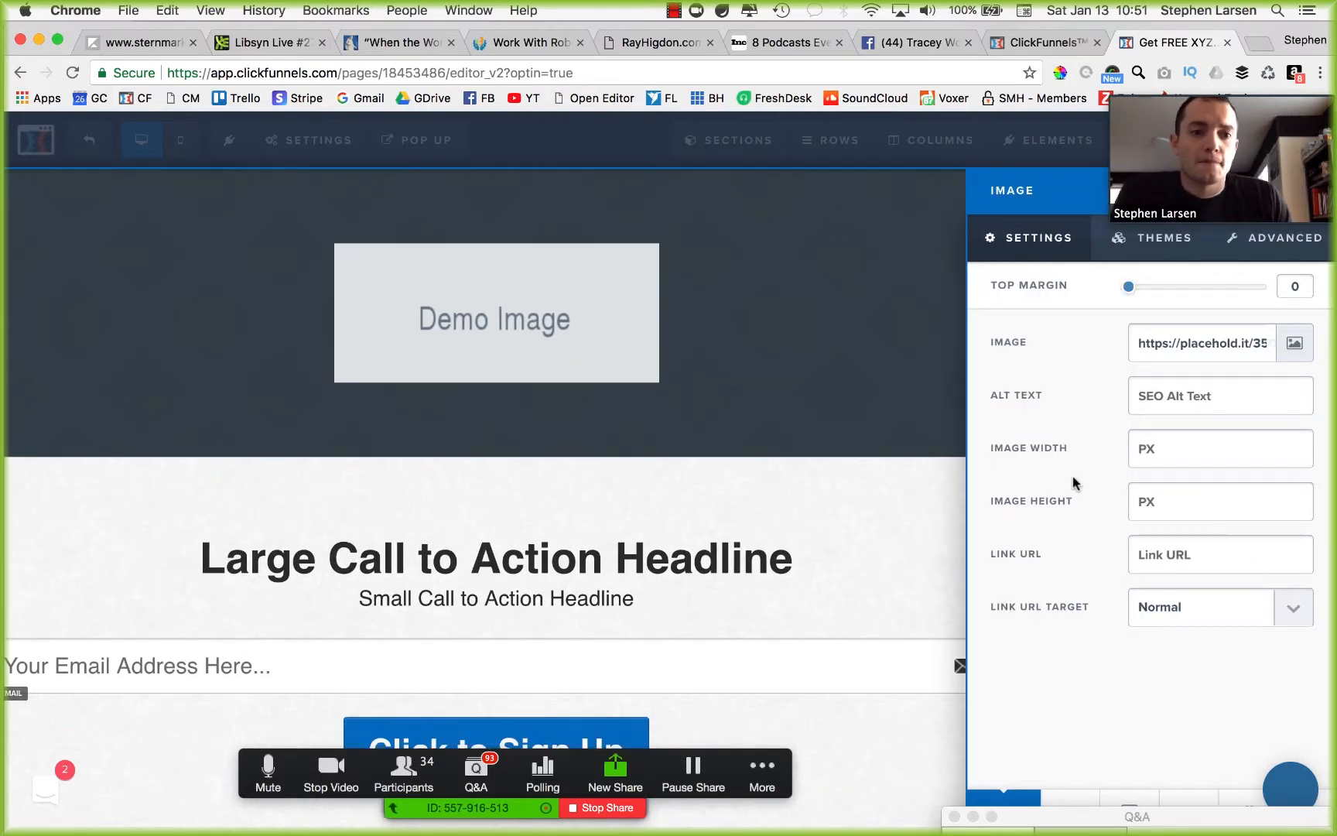
click(1149, 499)
text(50)
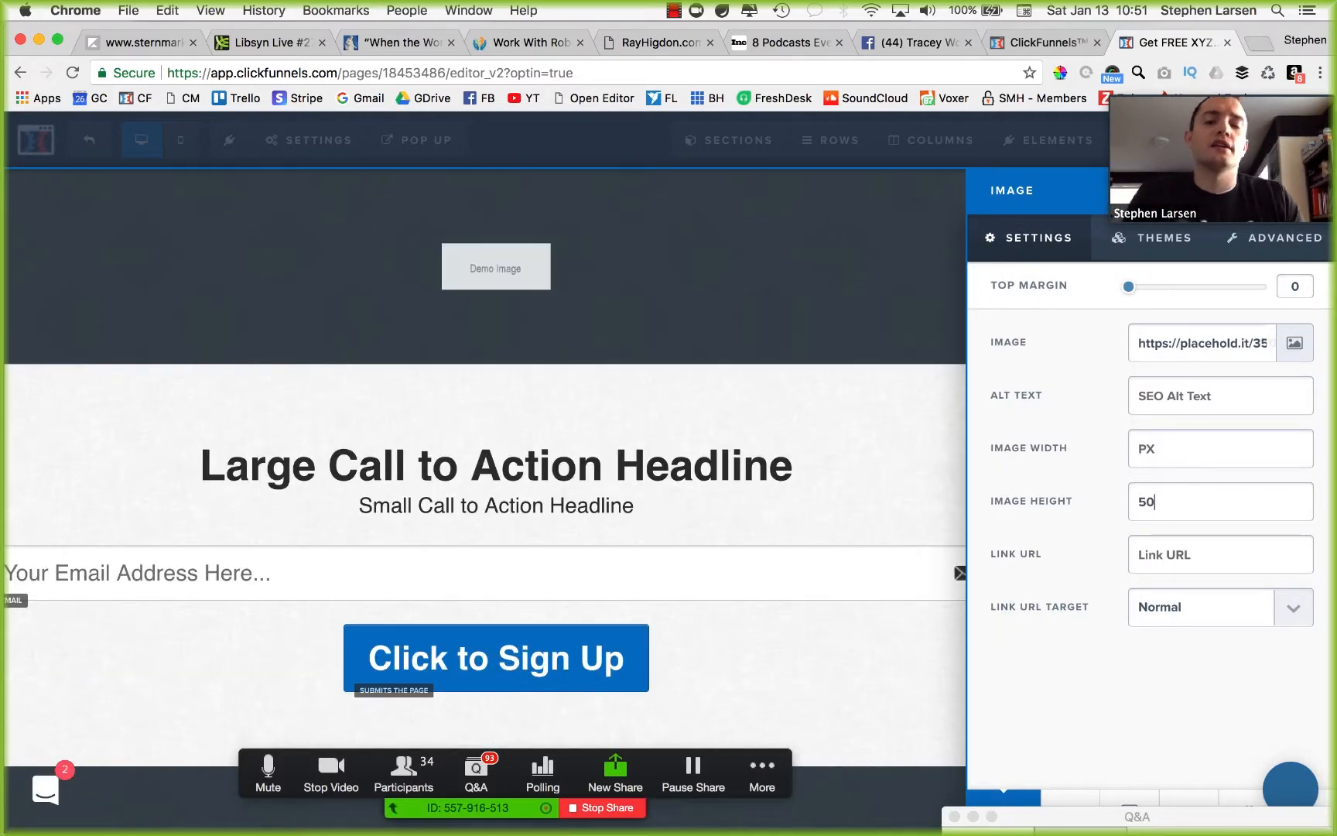
click(662, 287)
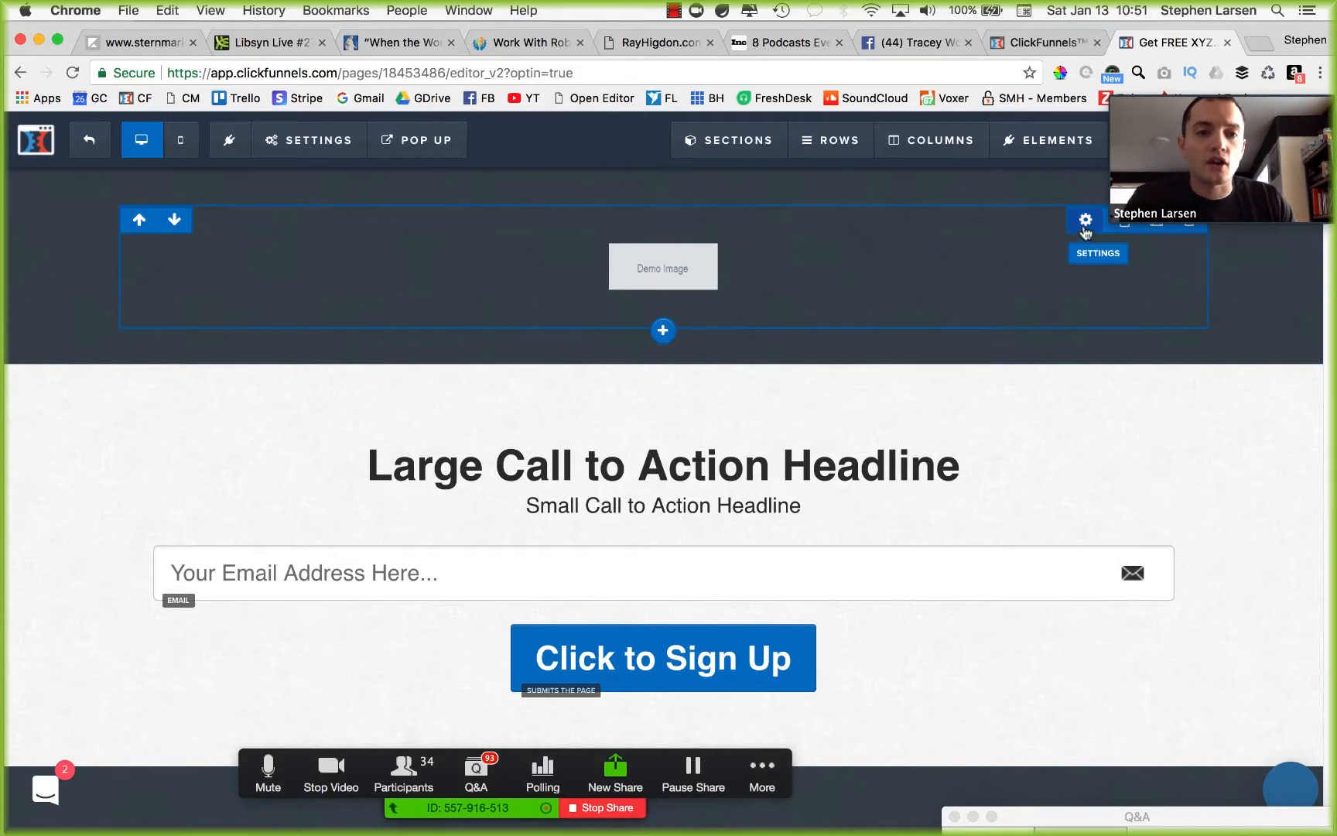
Step: Set the demo image row's top and bottom padding to 0
click(1086, 221)
drag(1168, 708, 762, 711)
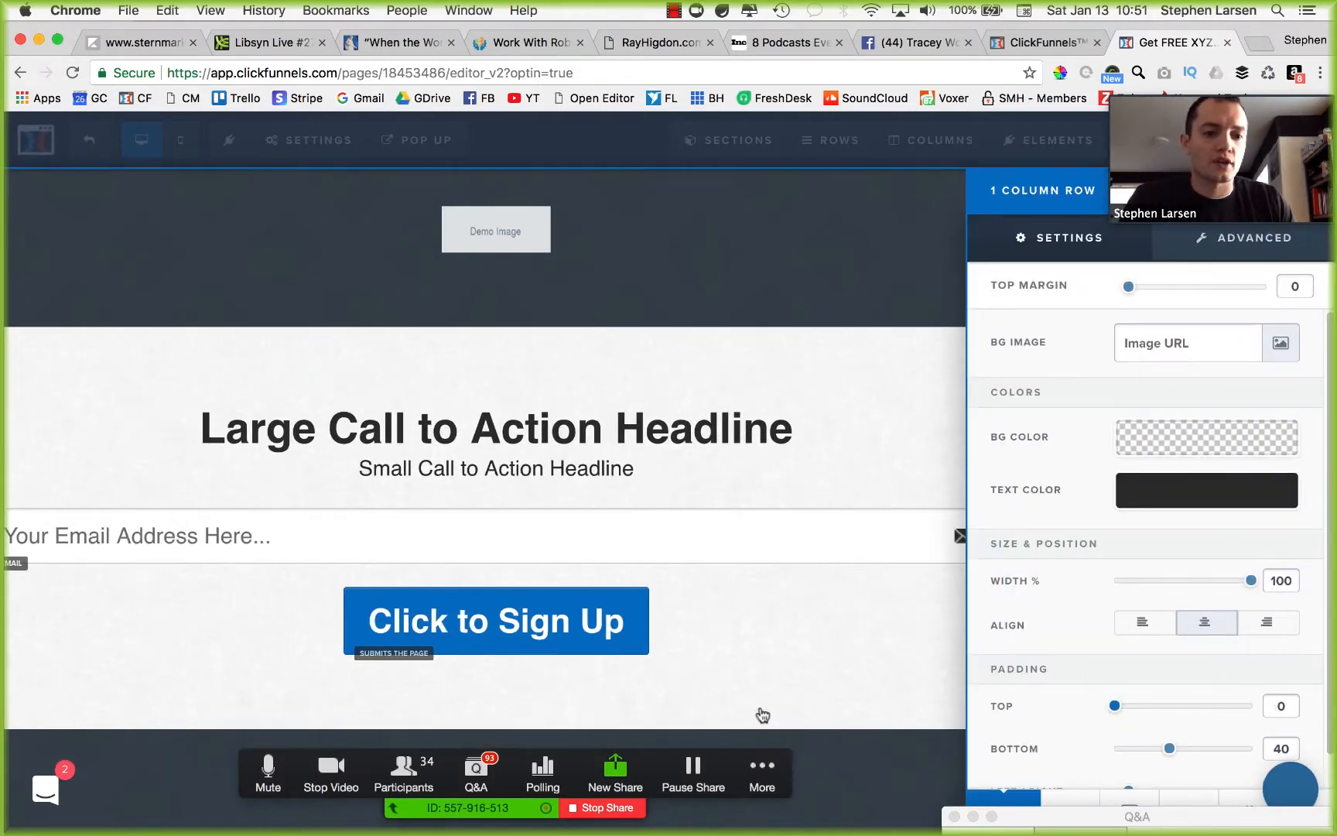
drag(1166, 755, 420, 639)
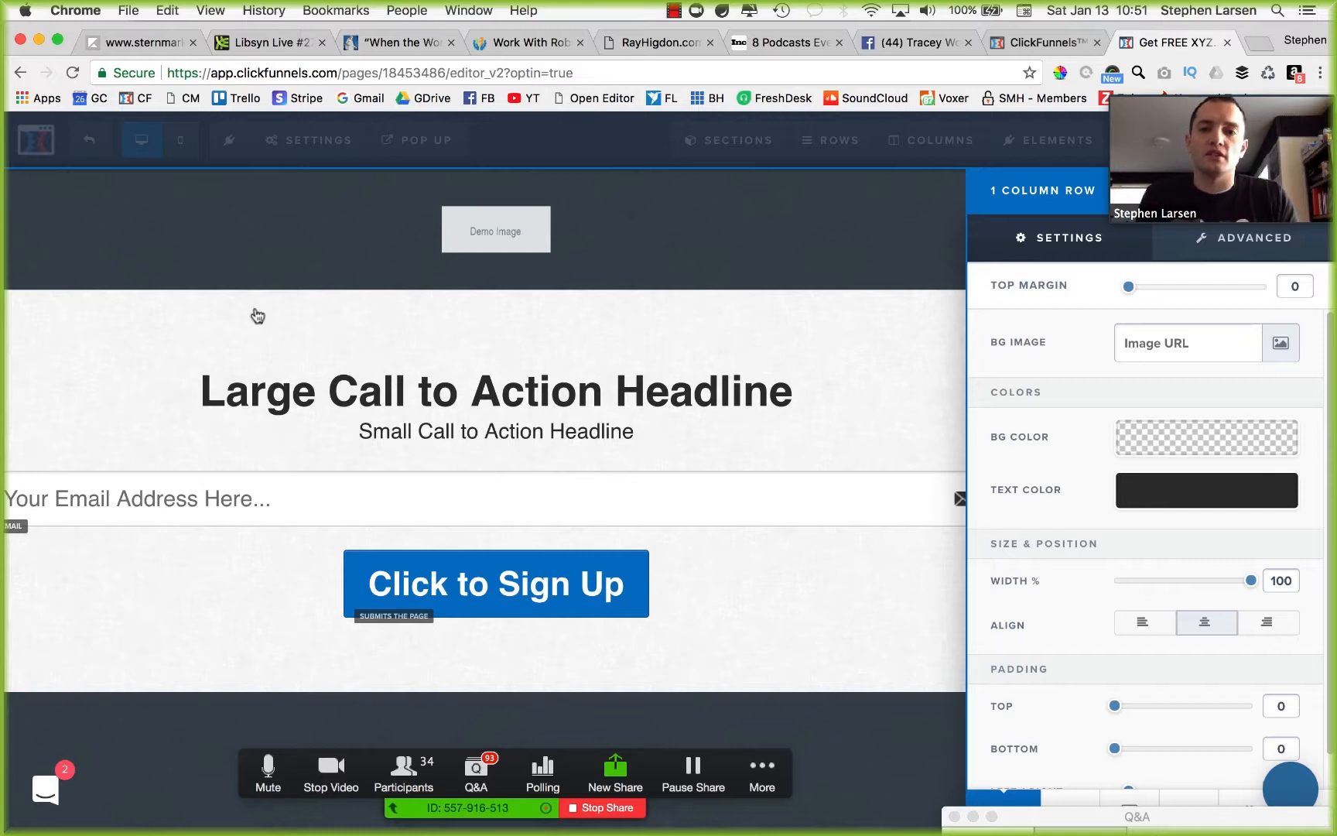
click(674, 240)
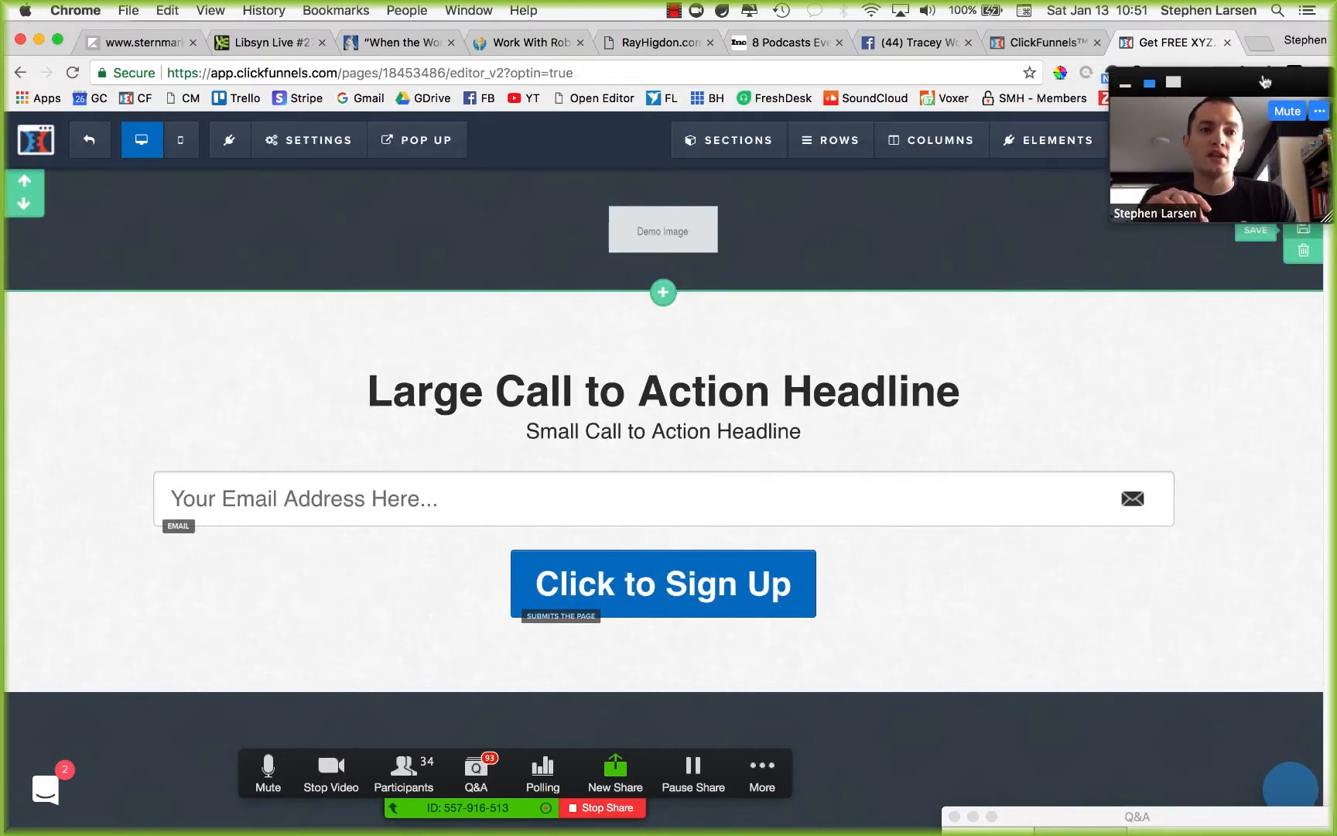
Step: Move the webcam window clear of the row's controls and delete the row containing the demo image
drag(1286, 159, 1211, 86)
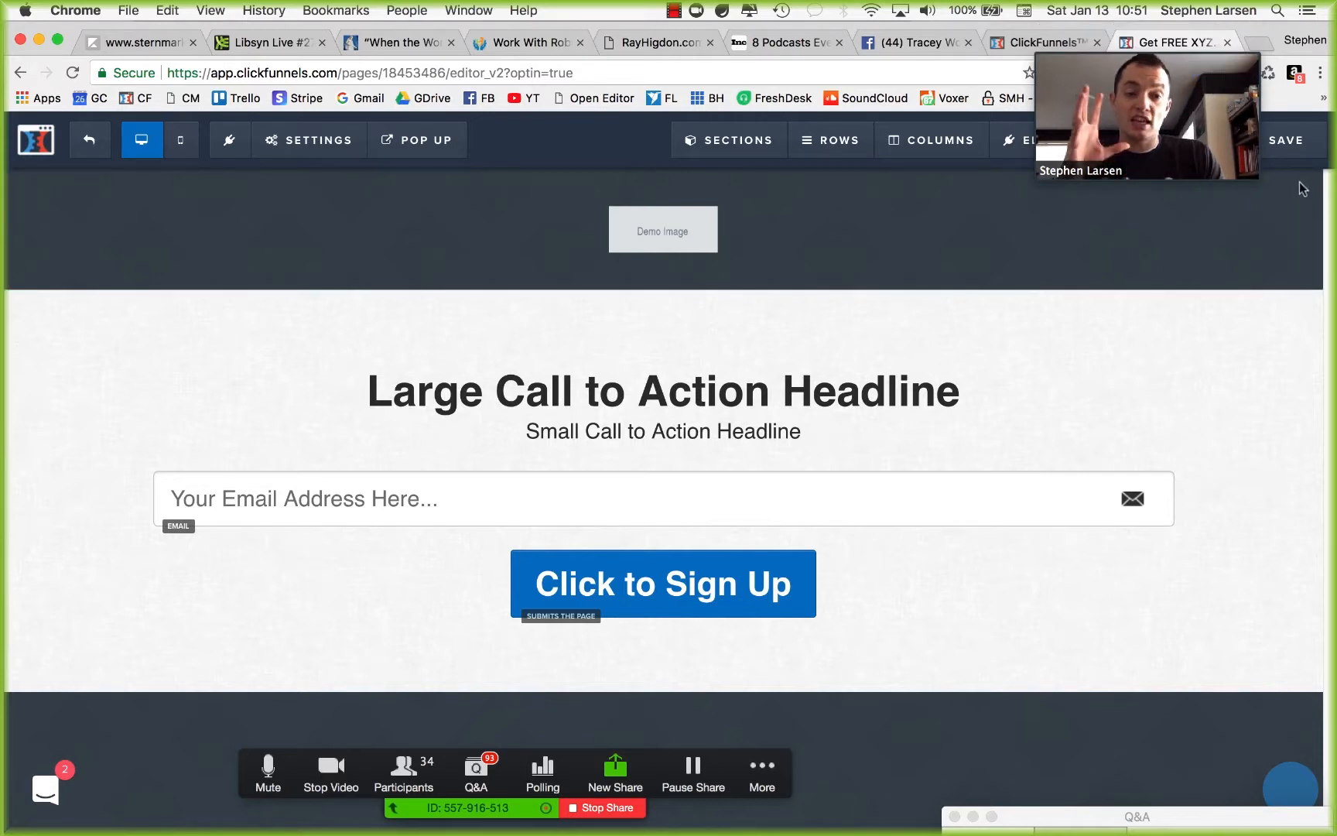
click(1190, 219)
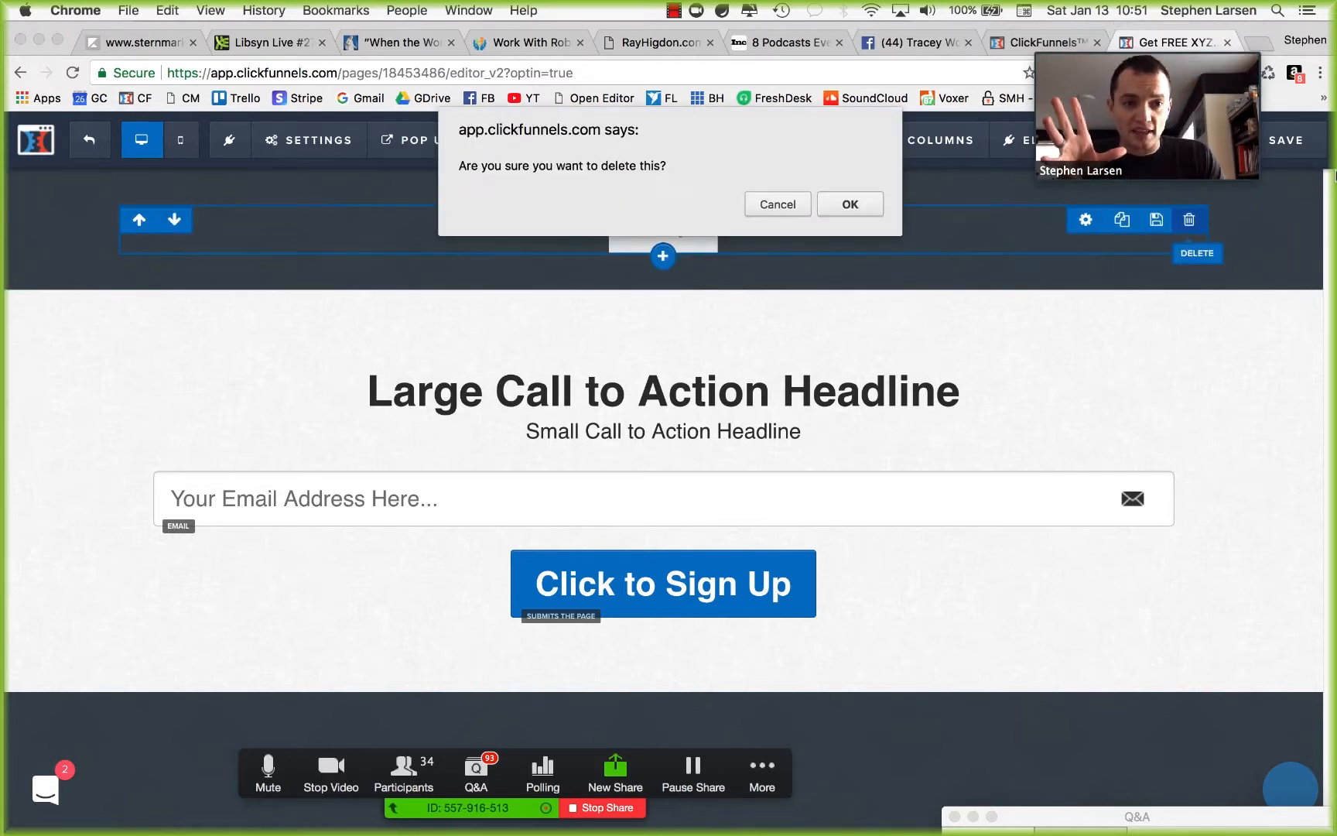
click(866, 208)
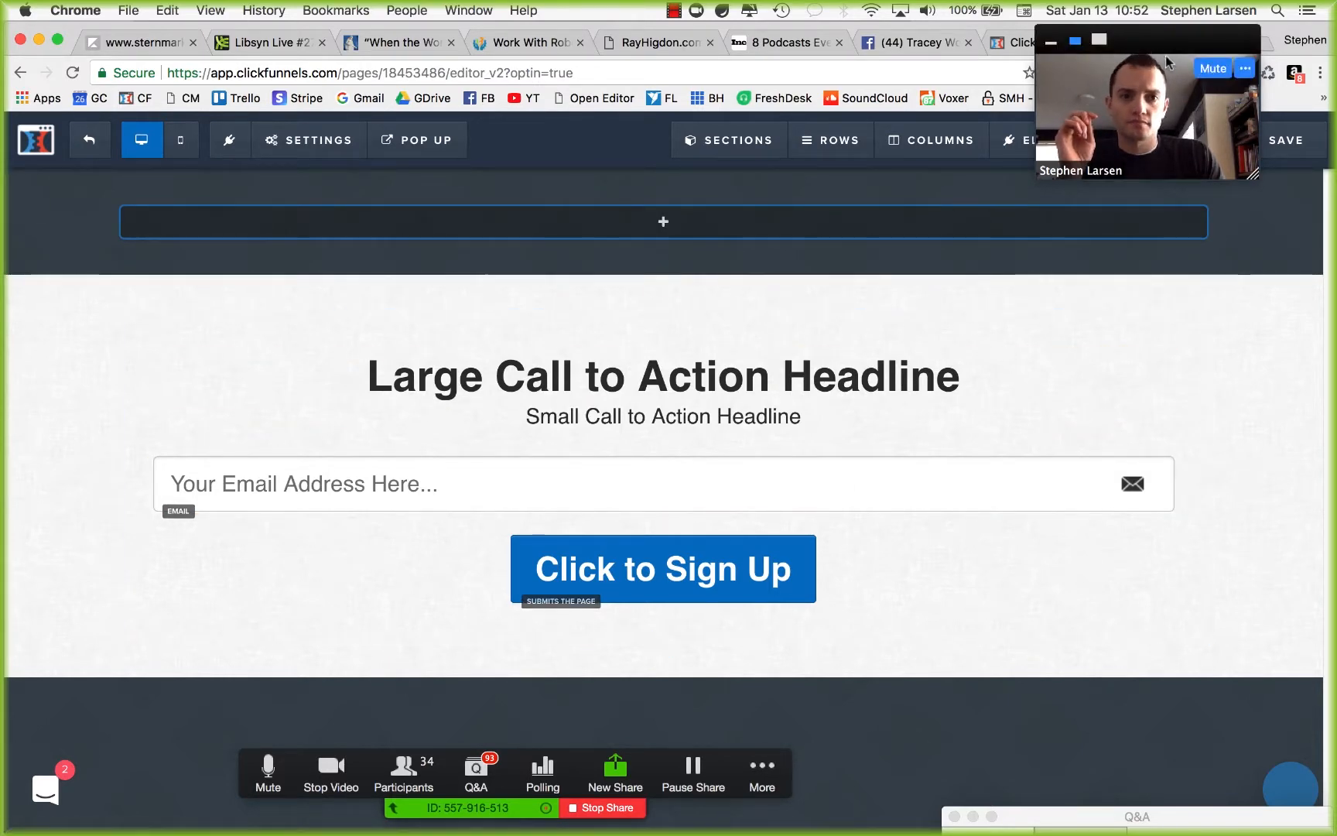
Step: Reload the opt-in page in the page editor to discard its unsaved changes
drag(1168, 62, 1240, 144)
click(1044, 42)
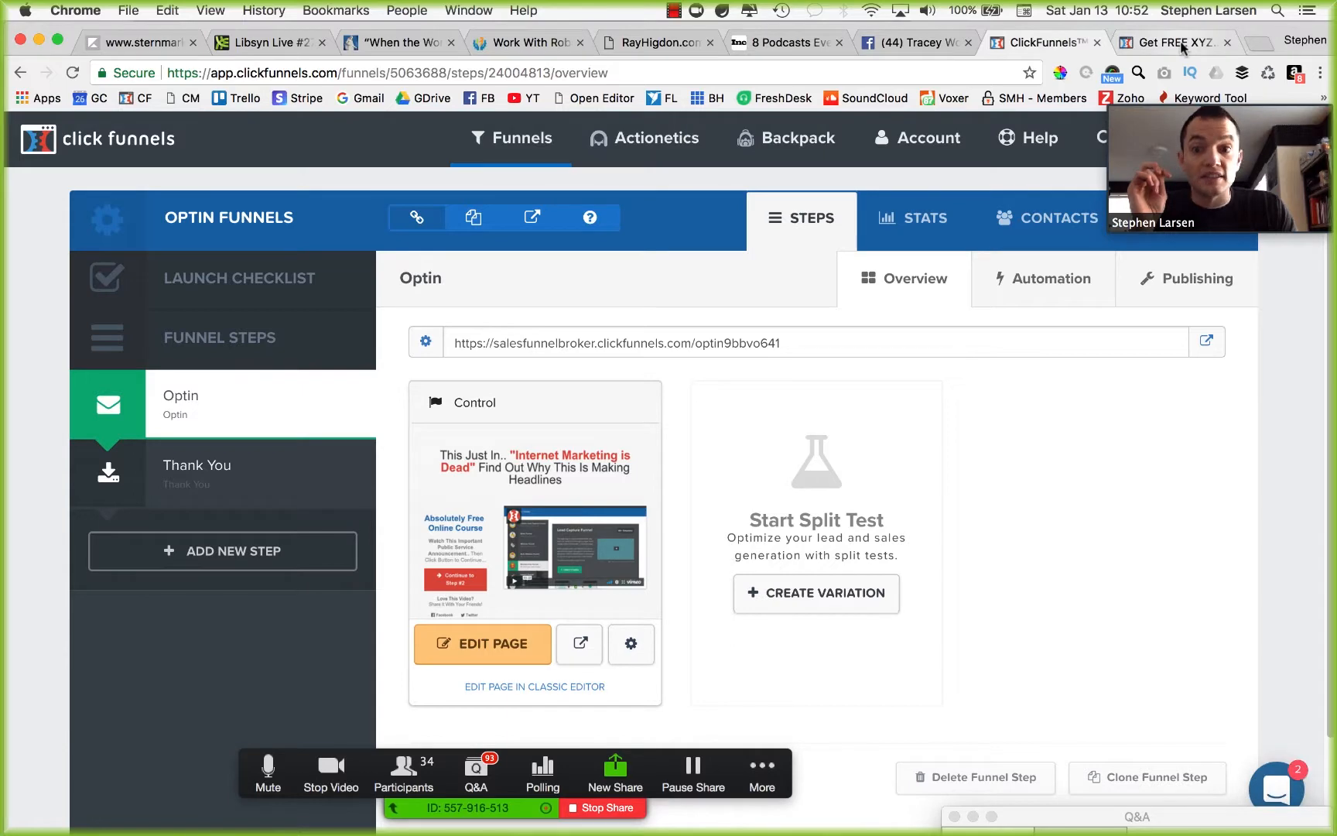
click(1182, 44)
click(1045, 42)
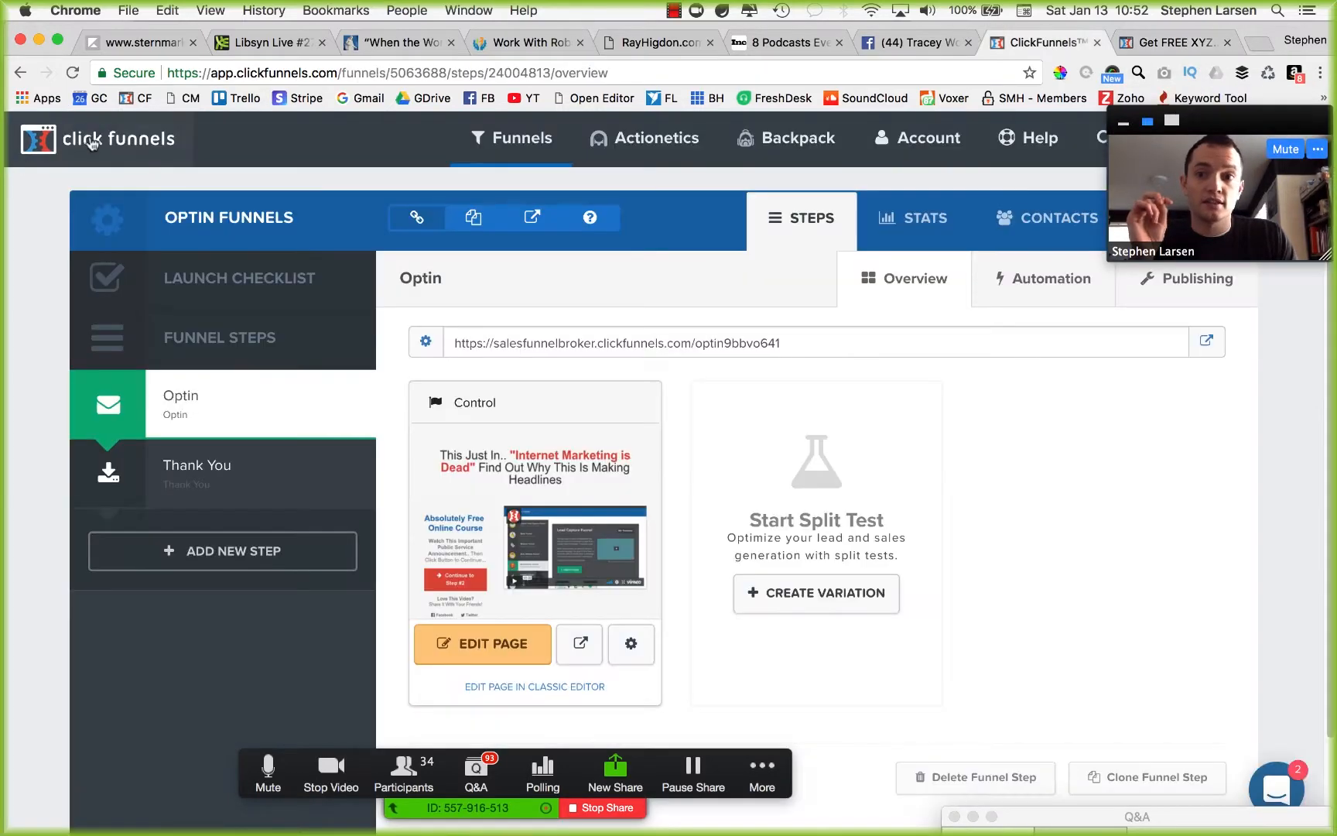
click(91, 142)
key(ctrl+Tab)
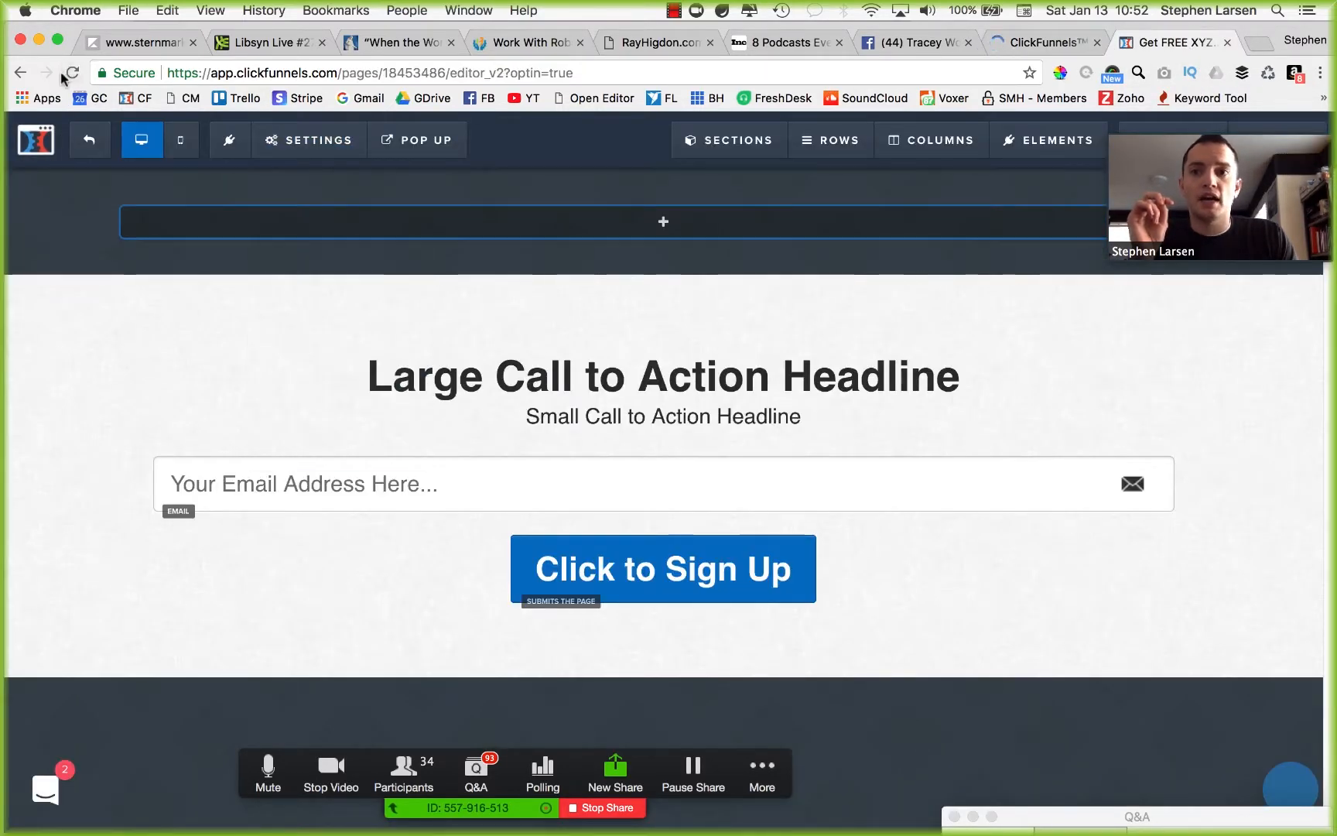
click(71, 73)
click(809, 303)
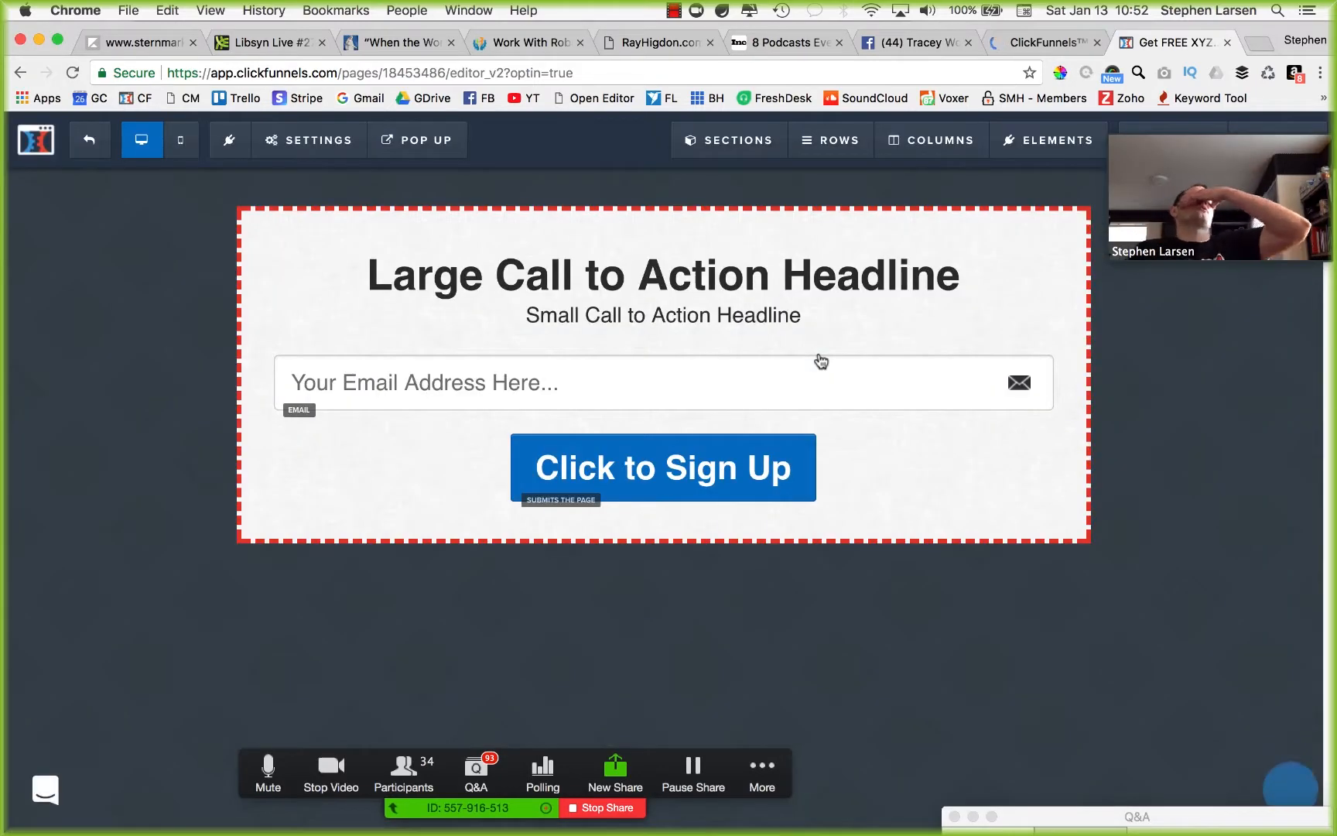
Step: Paste the copied fabric_of_squares image URL as the opt-in section's background image and set its image position to Repeat
mouse_move(1165, 178)
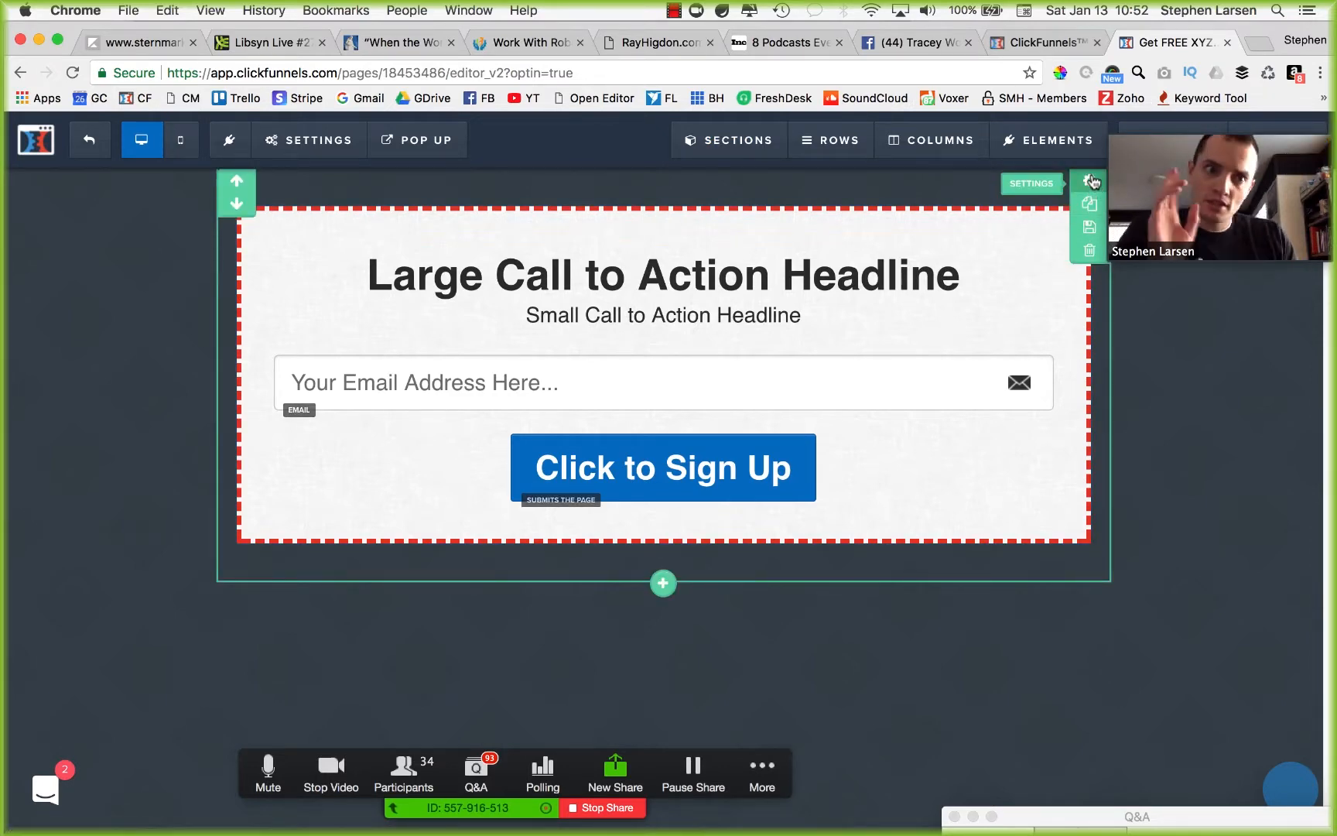
click(1092, 182)
key(super+v)
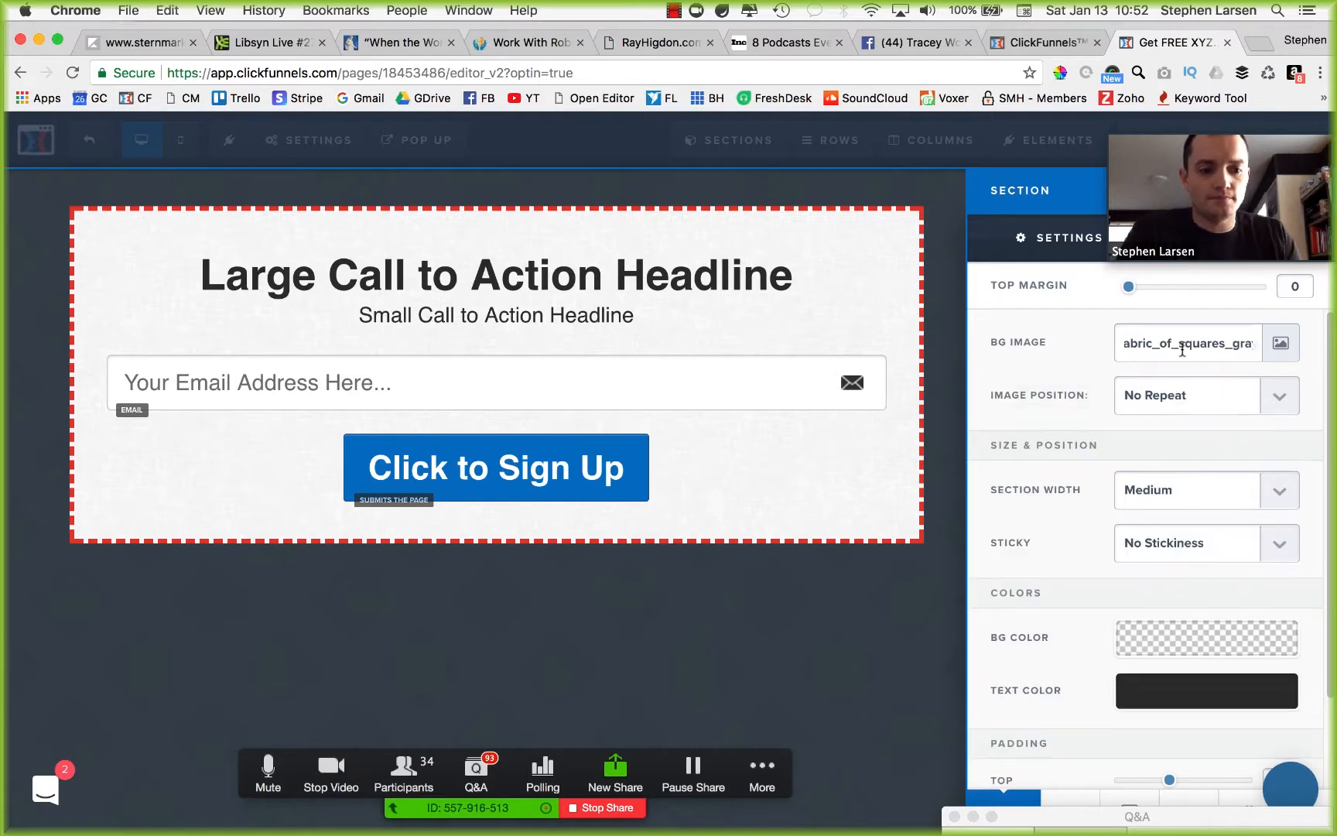
click(1168, 396)
click(1160, 415)
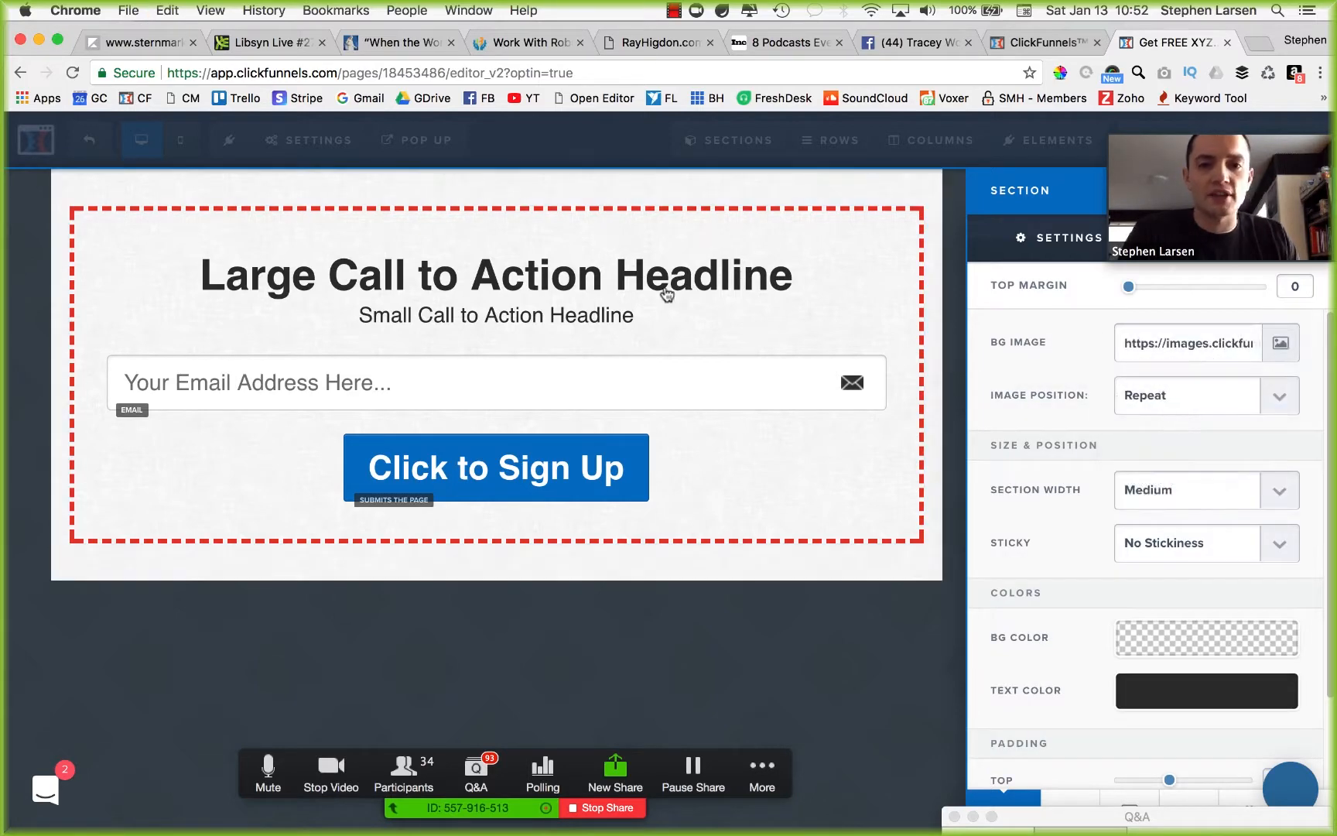
Step: Remove the red dashed border from the opt-in row by setting its border to None
click(990, 278)
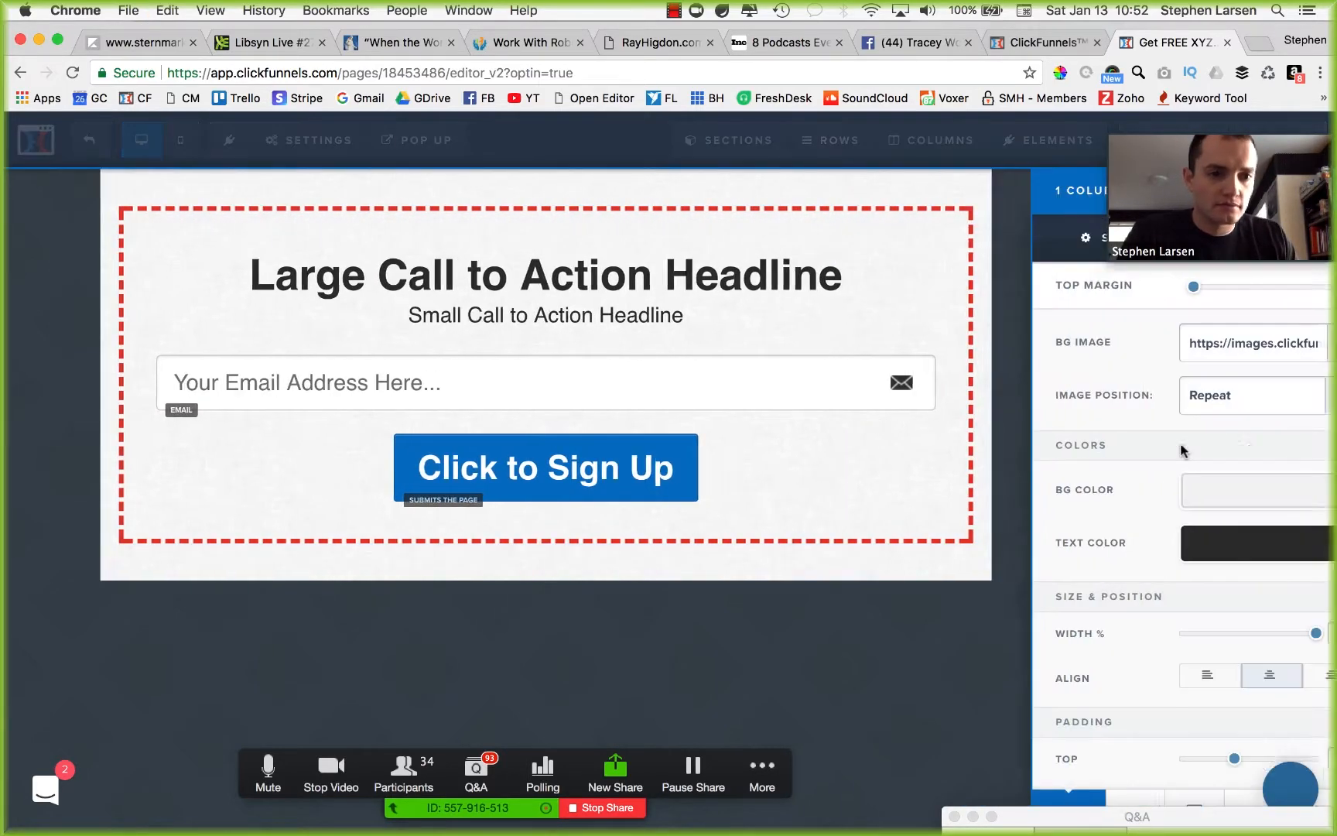
drag(1193, 232, 1240, 51)
click(1267, 250)
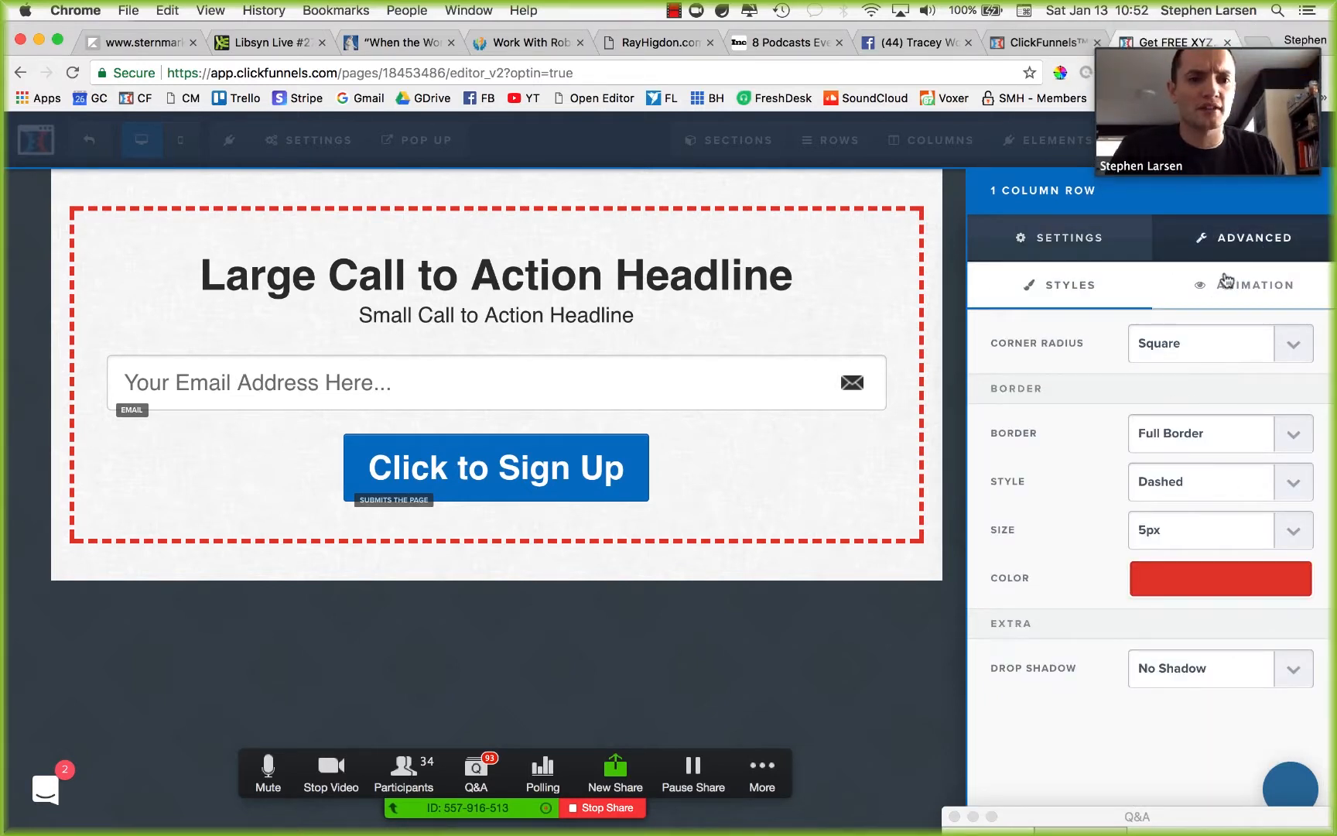
click(1189, 441)
click(1178, 417)
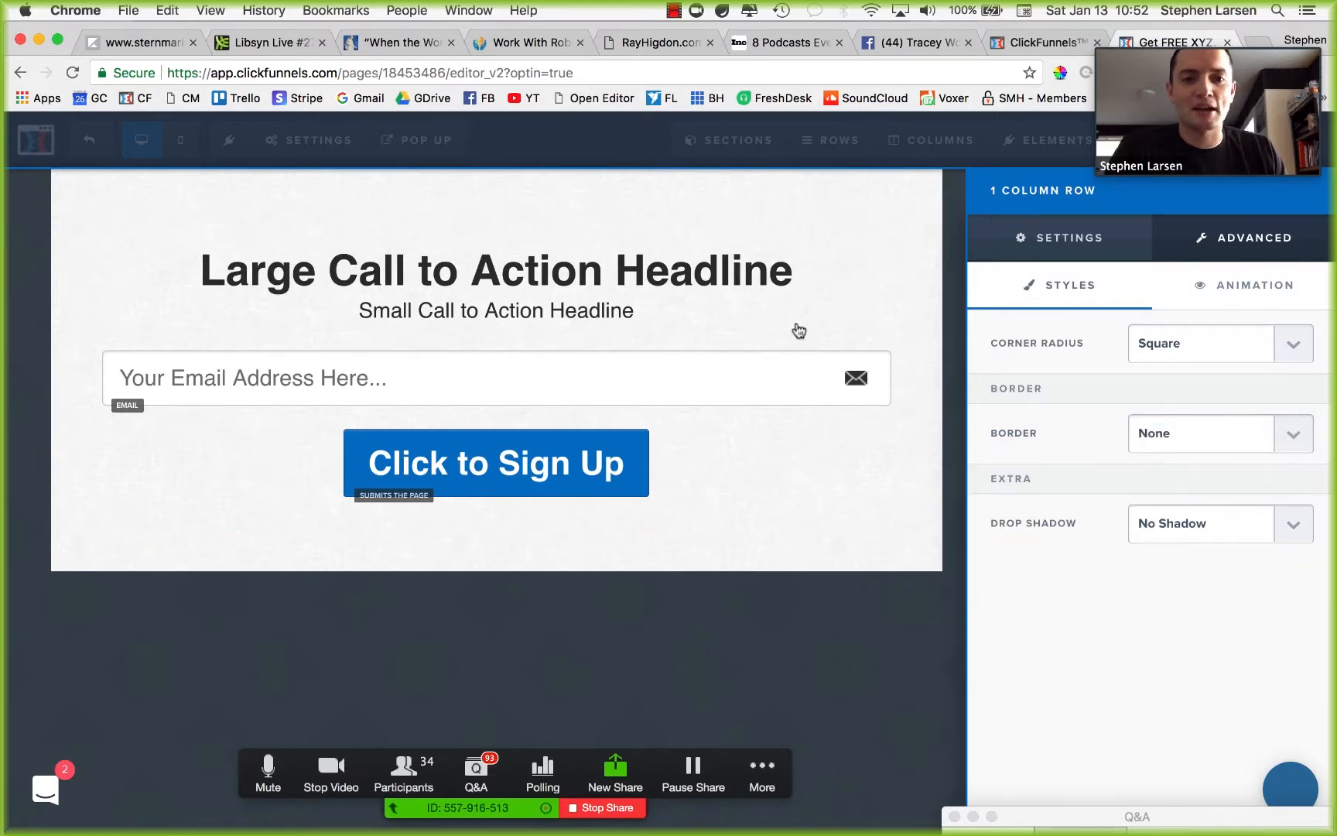
Step: Set the opt-in section's width to Full Page
click(790, 282)
click(1088, 182)
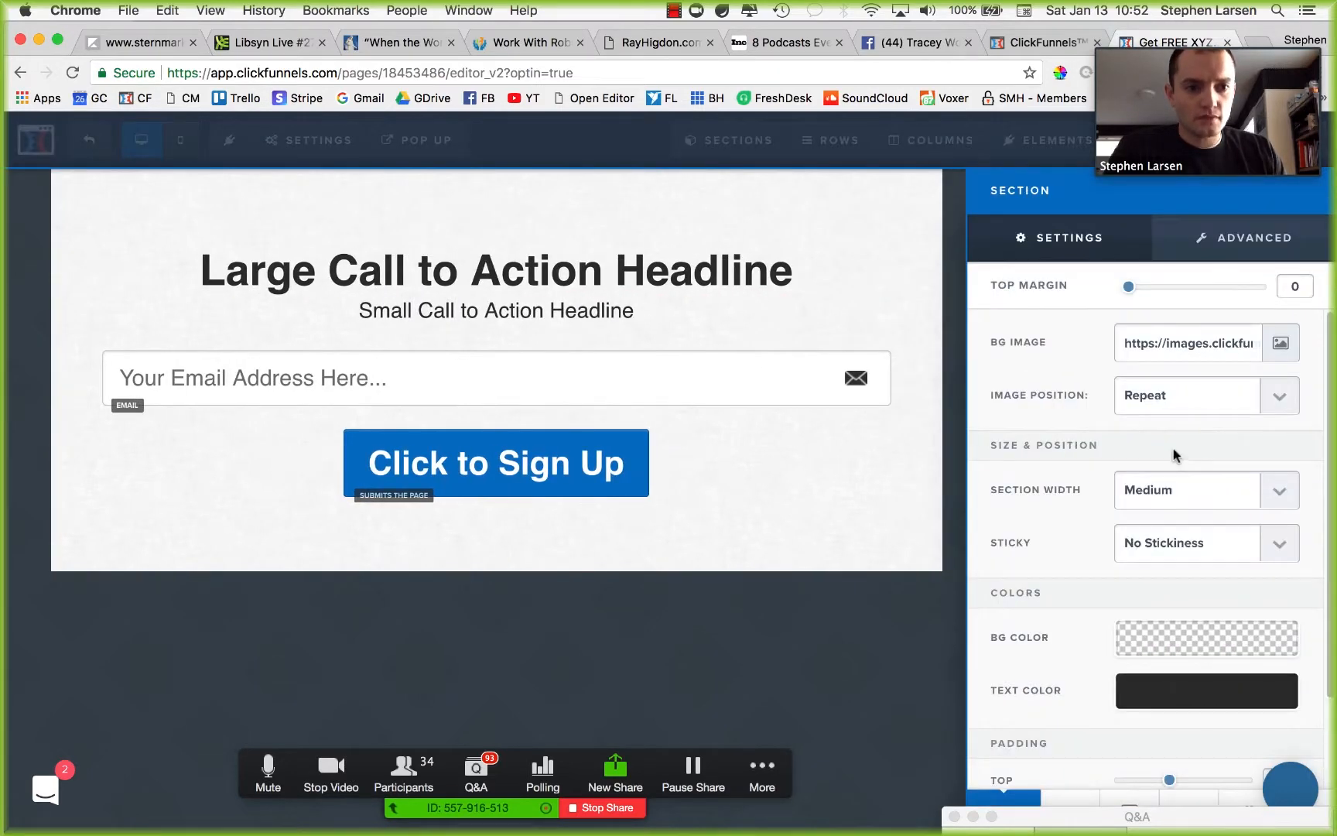
click(1182, 487)
click(1153, 457)
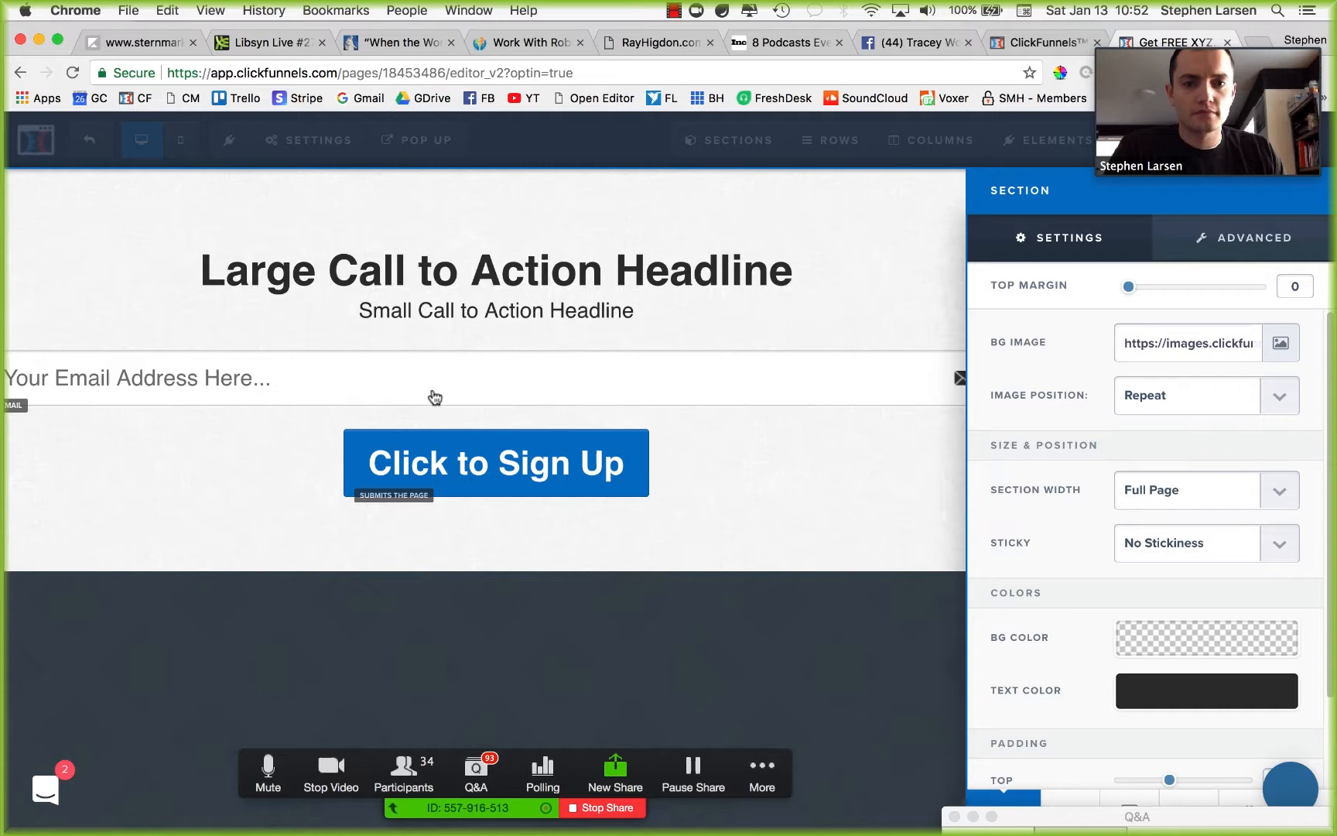
Step: Add a full-width section holding a one-column row with an image element, and move it above the opt-in section
click(555, 540)
click(663, 574)
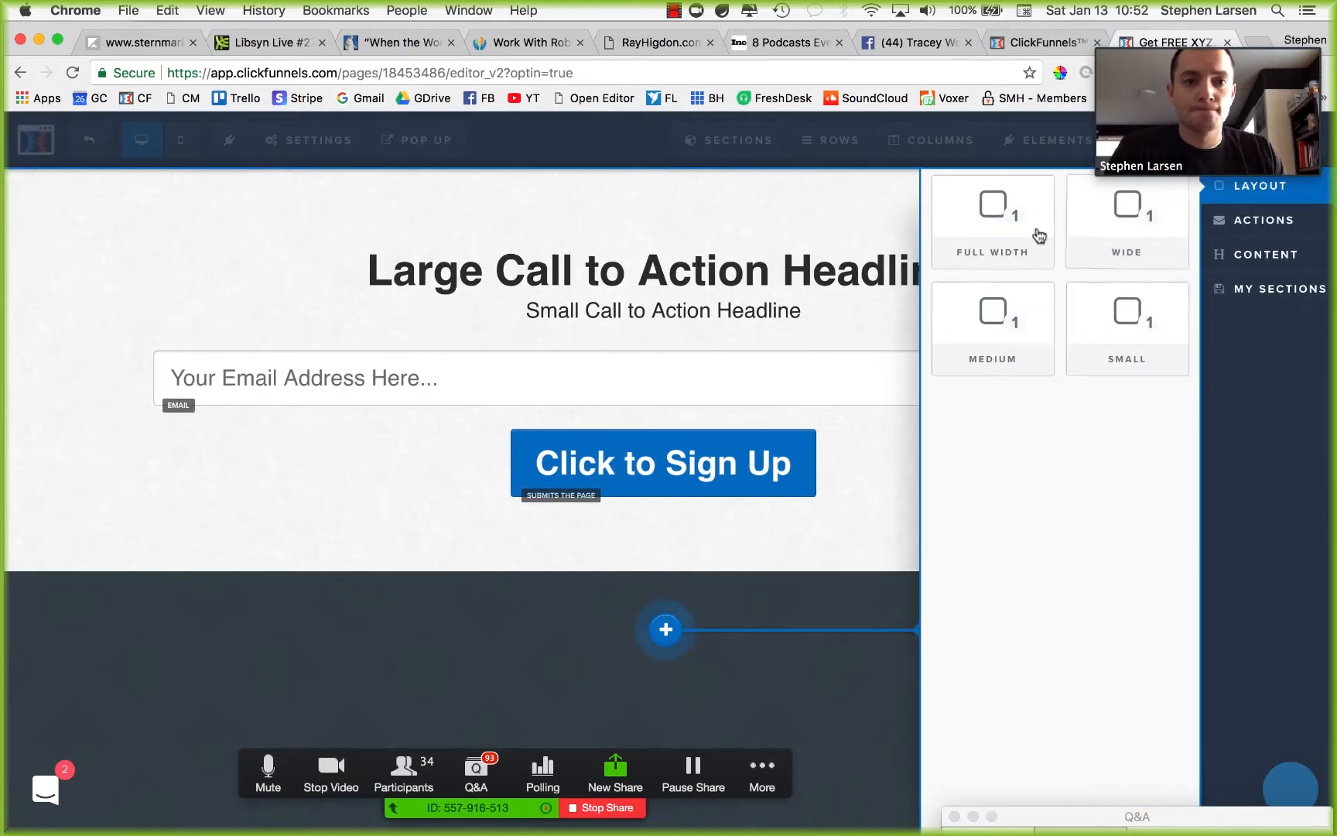
click(1039, 236)
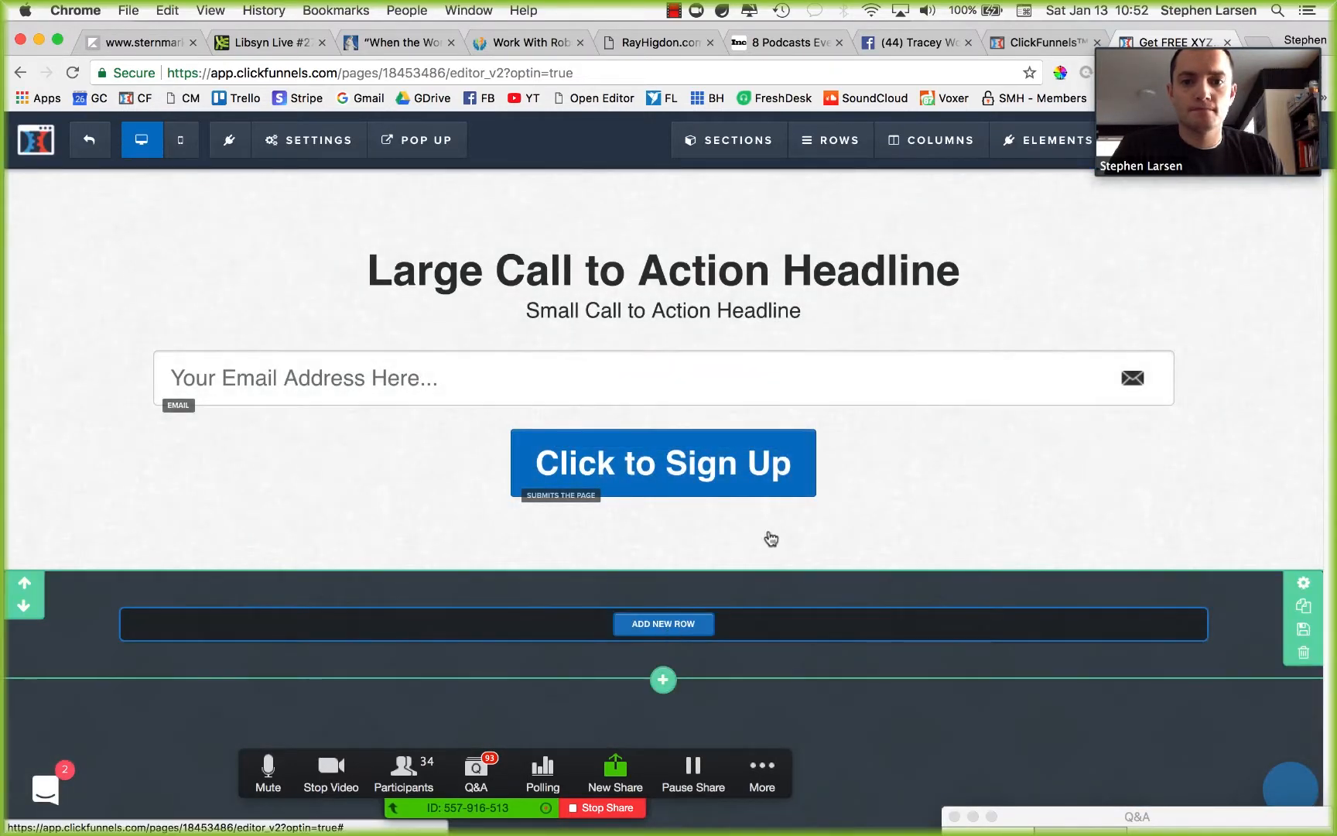
click(663, 624)
click(1006, 220)
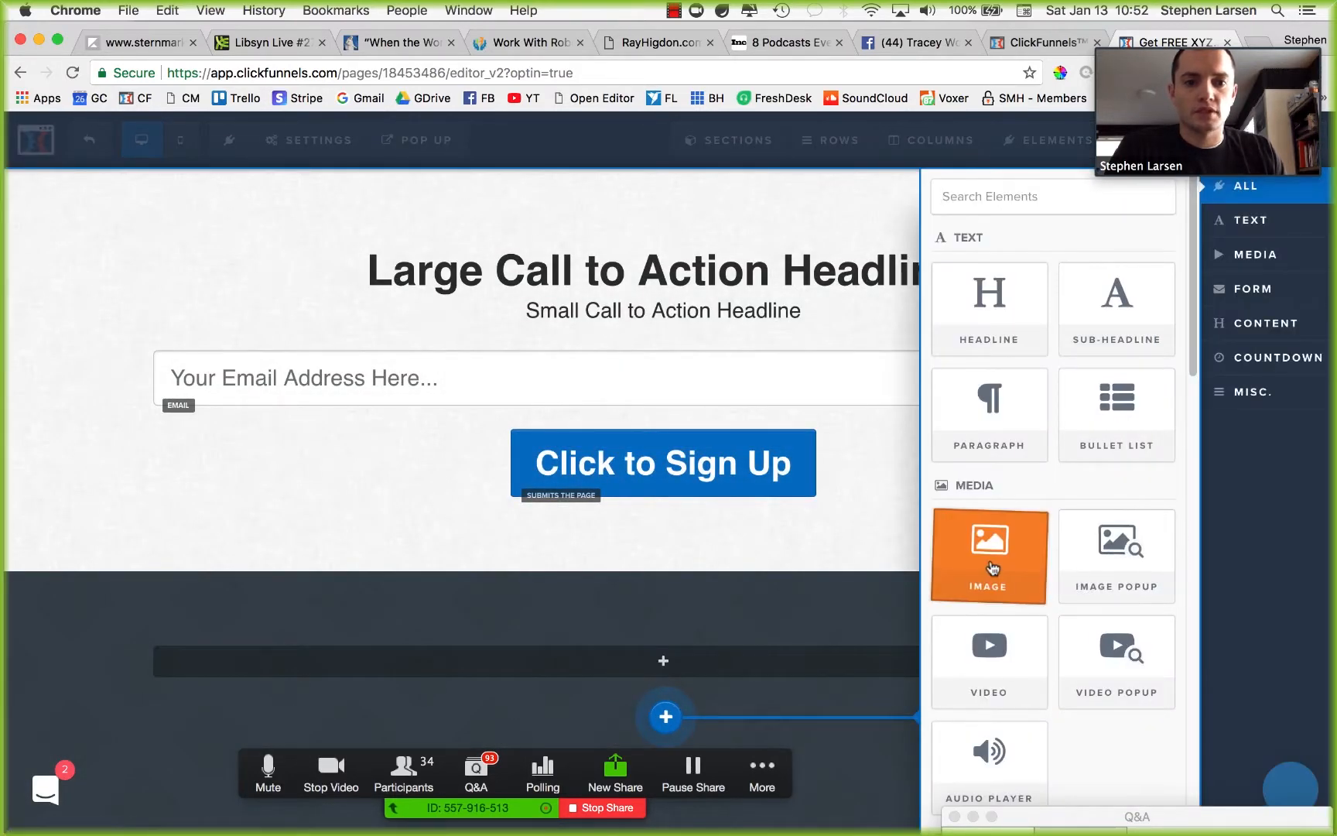
click(994, 555)
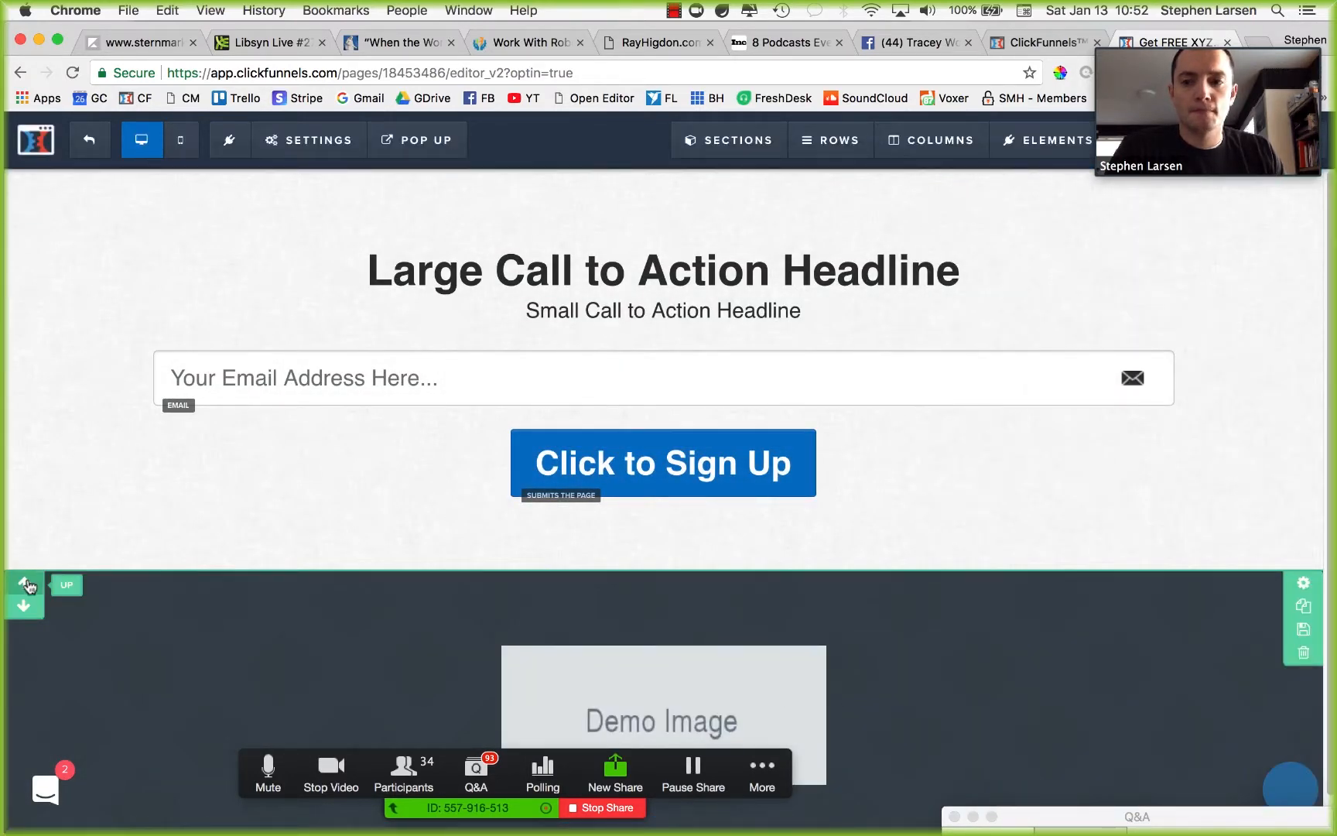
click(17, 580)
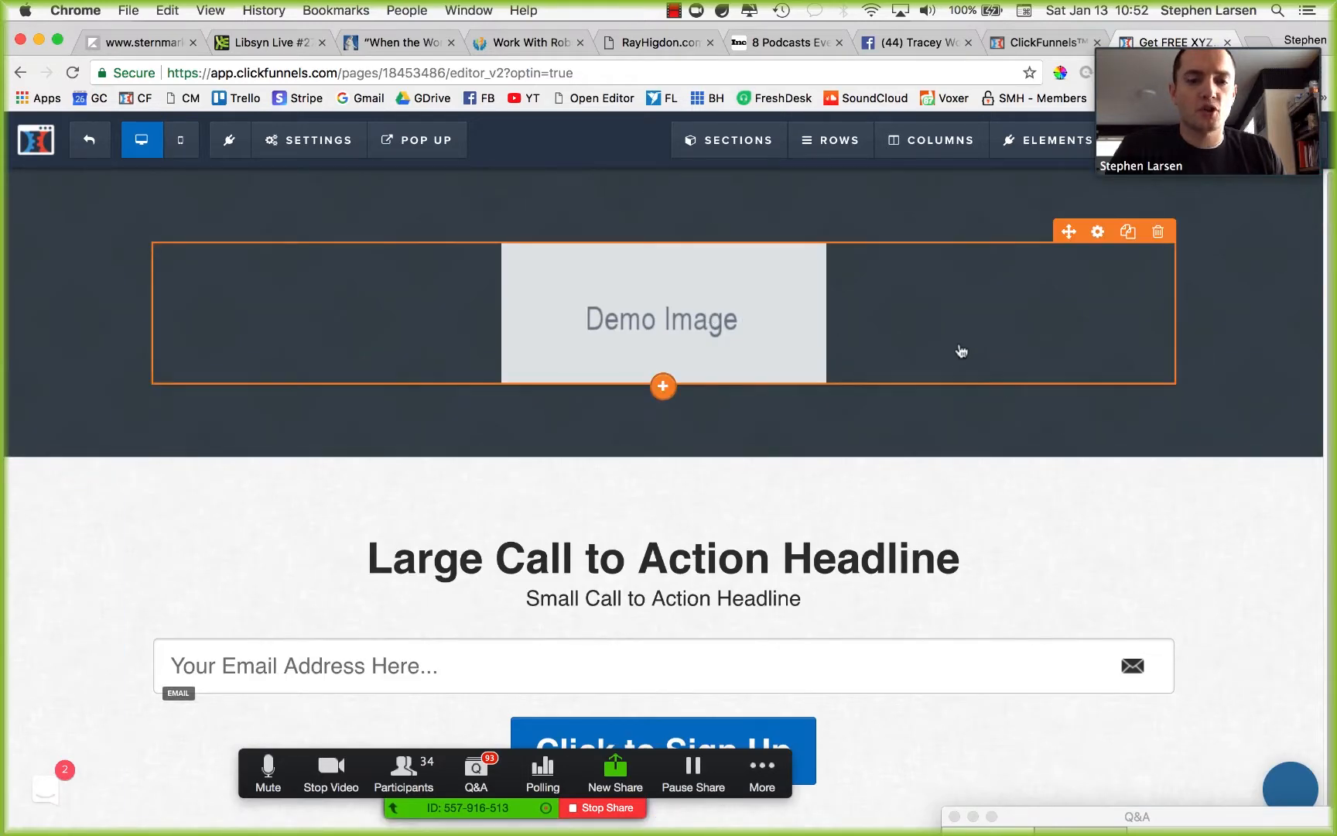
Step: Set the demo image's height to 50 px in the new header section
click(997, 365)
text(50)
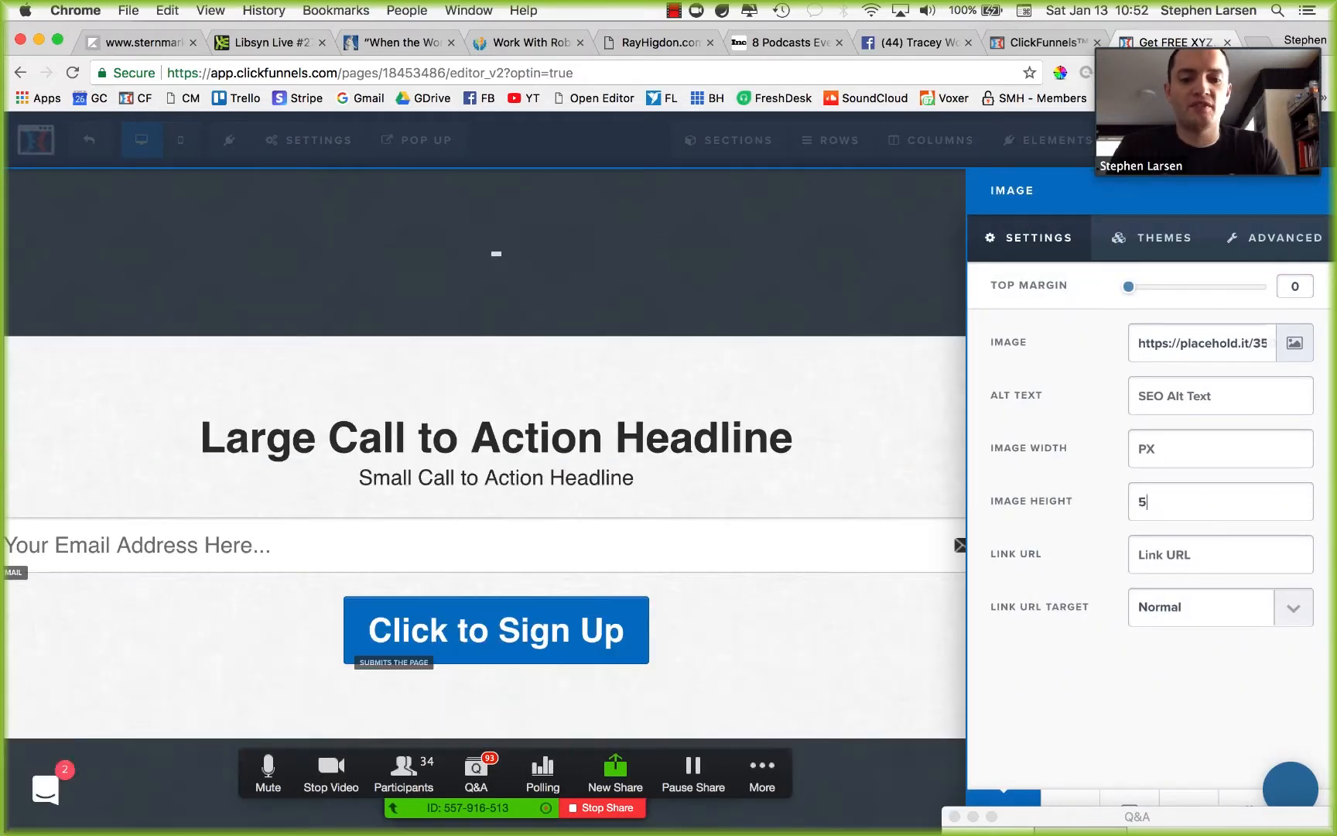
click(791, 292)
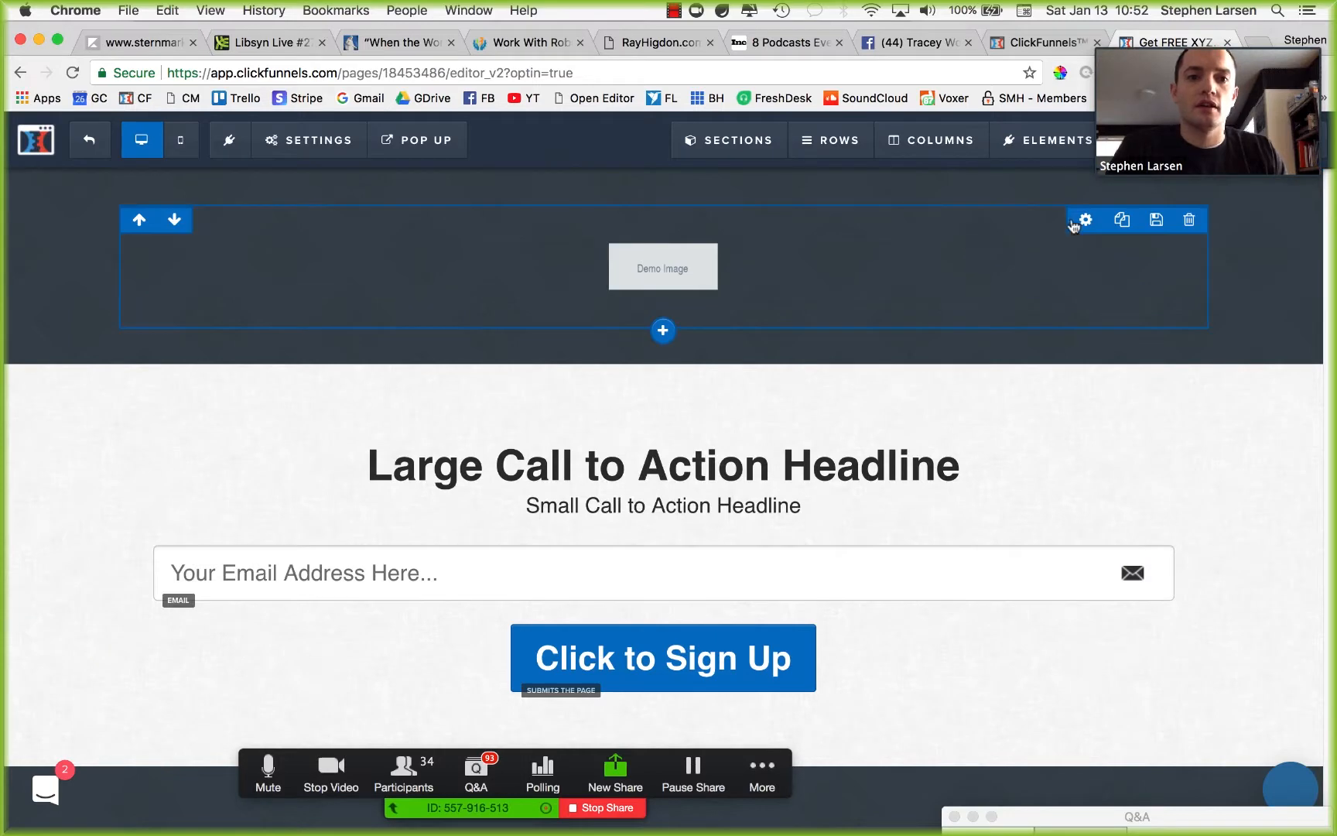
Step: Reduce the demo image row's top and bottom padding to the minimum
click(1147, 337)
drag(1169, 705, 1098, 707)
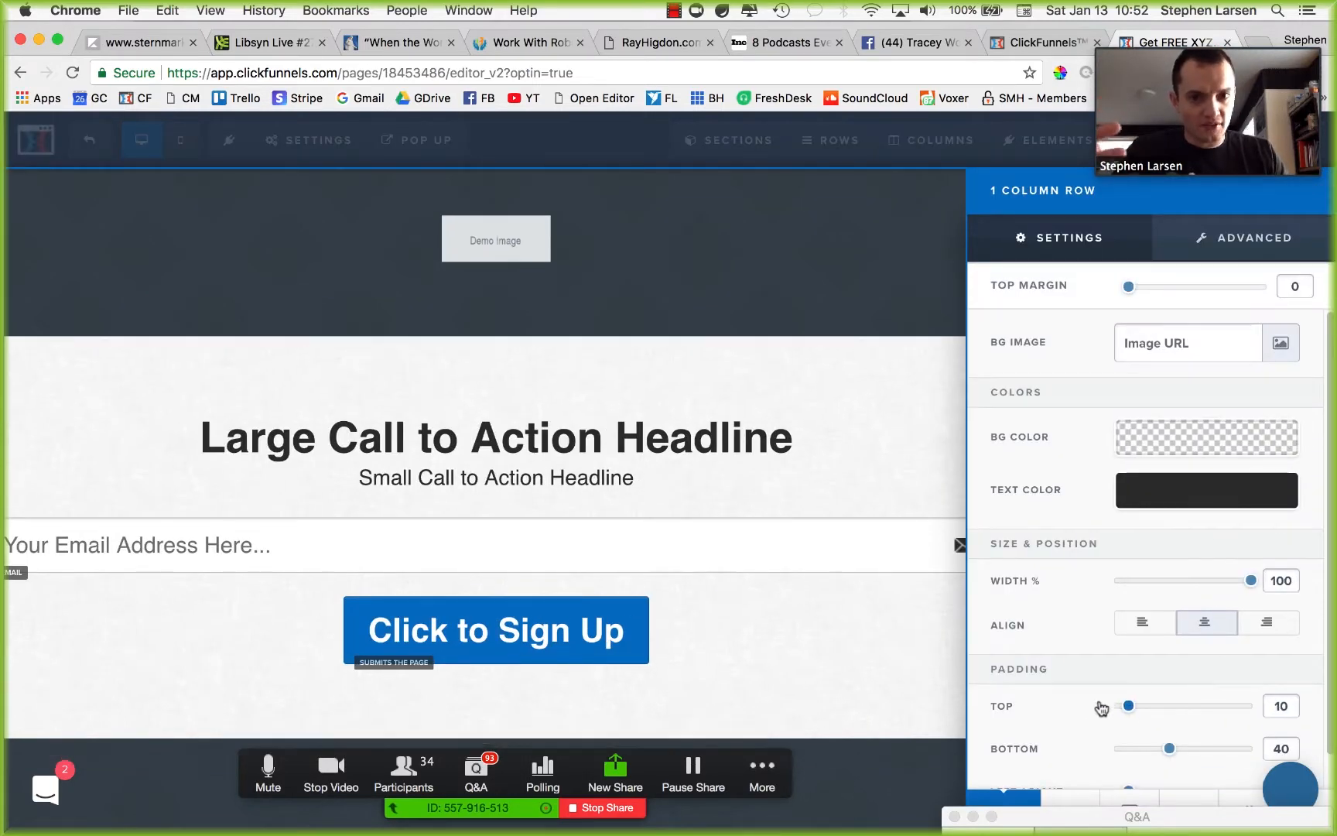
drag(1170, 748, 1027, 728)
click(836, 408)
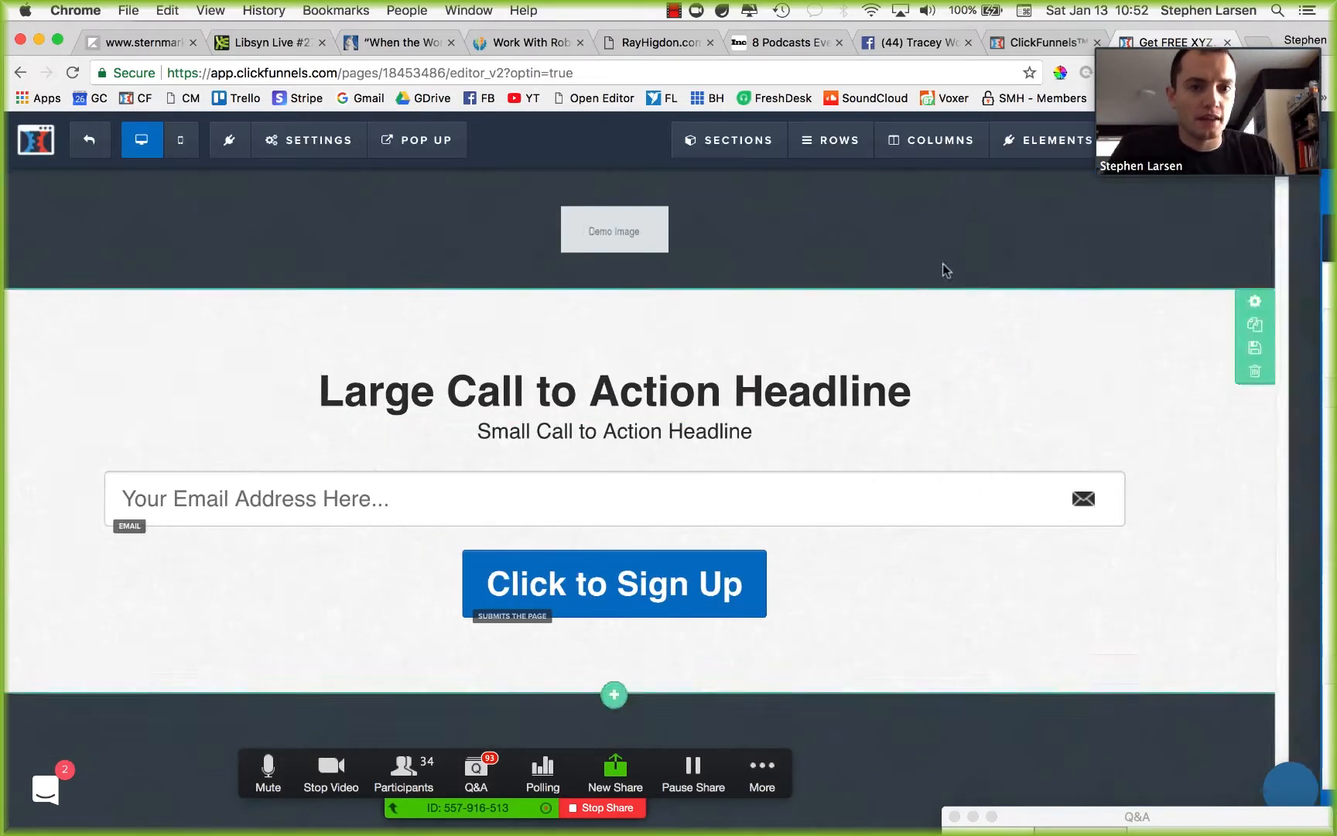
Step: Set the header section's top and bottom padding to 10
click(1277, 204)
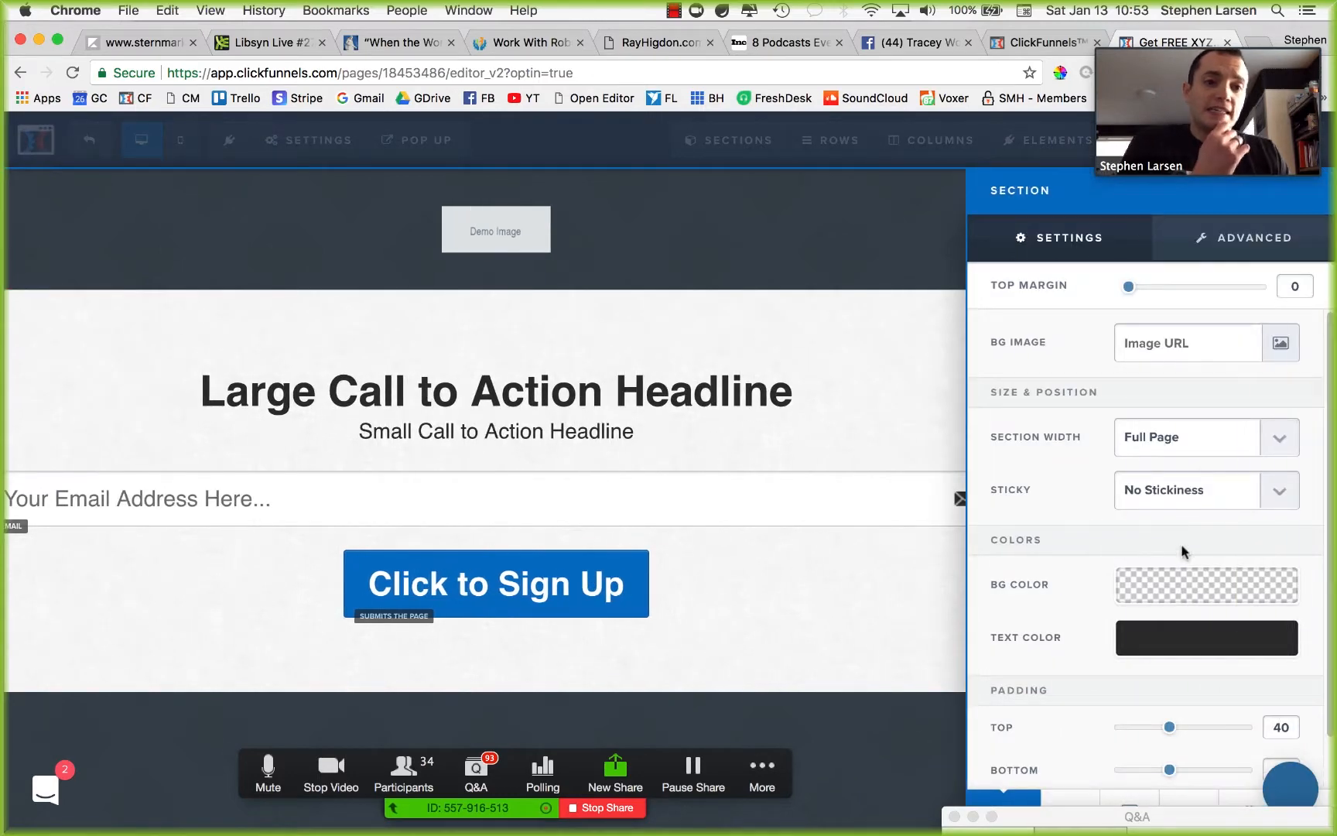
drag(1167, 726, 1128, 734)
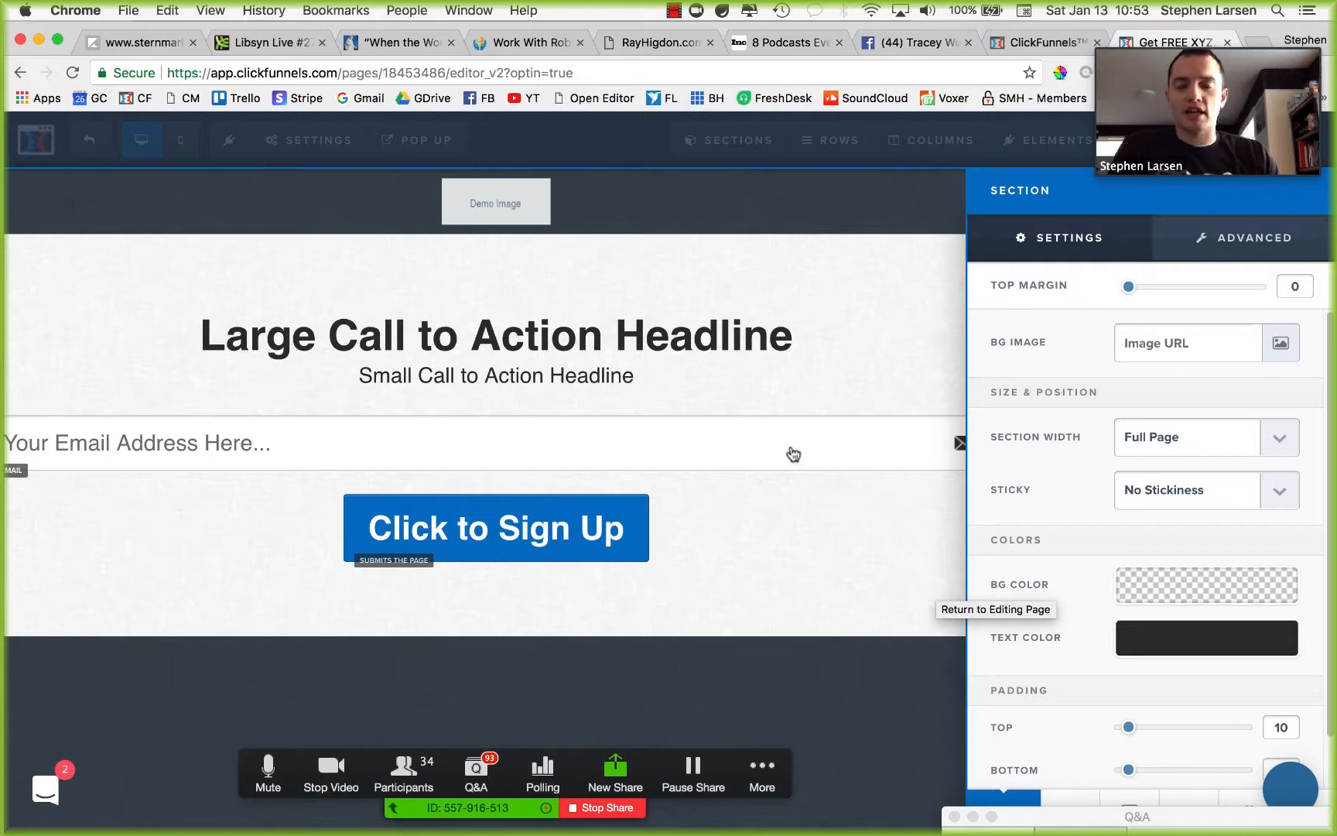
click(793, 454)
Step: Align the demo image to the left in the header section
click(818, 209)
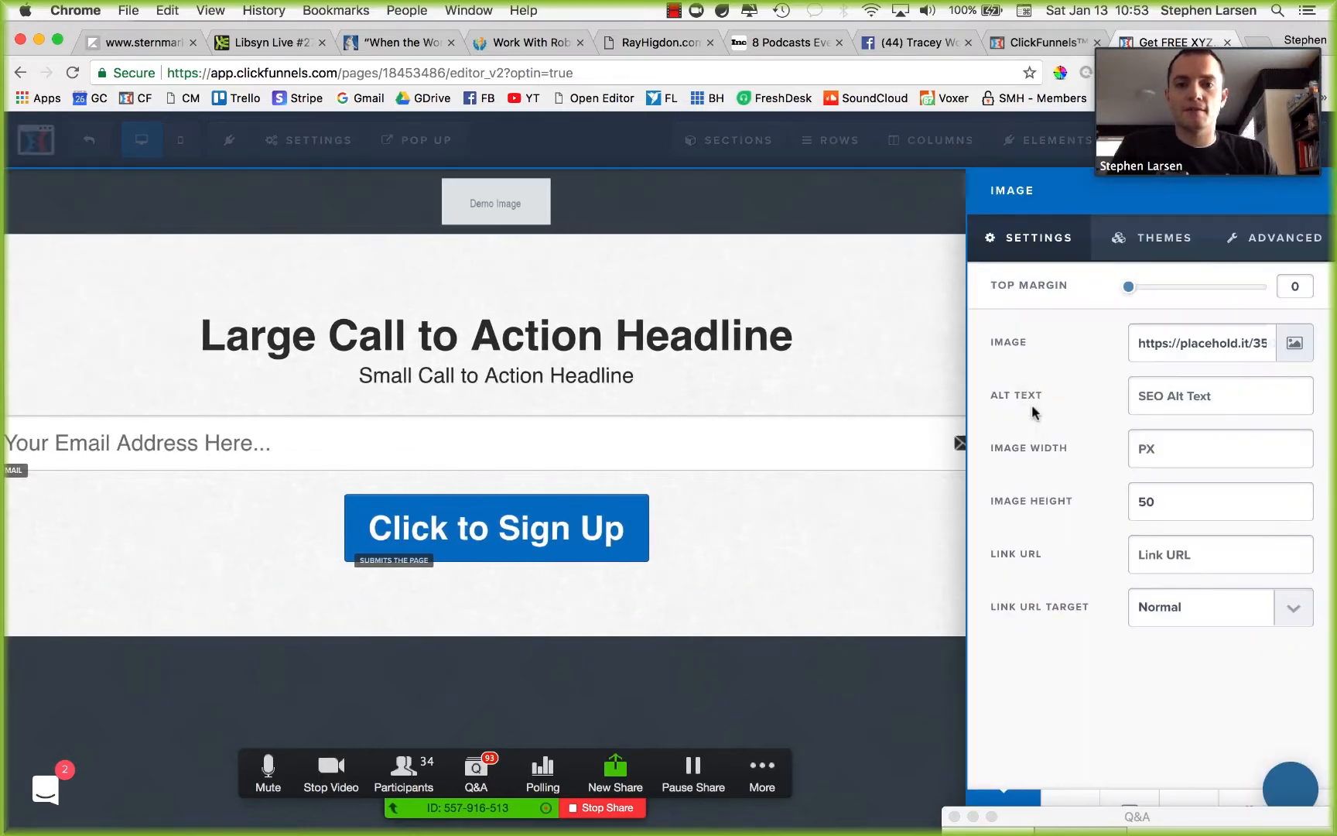
click(1255, 254)
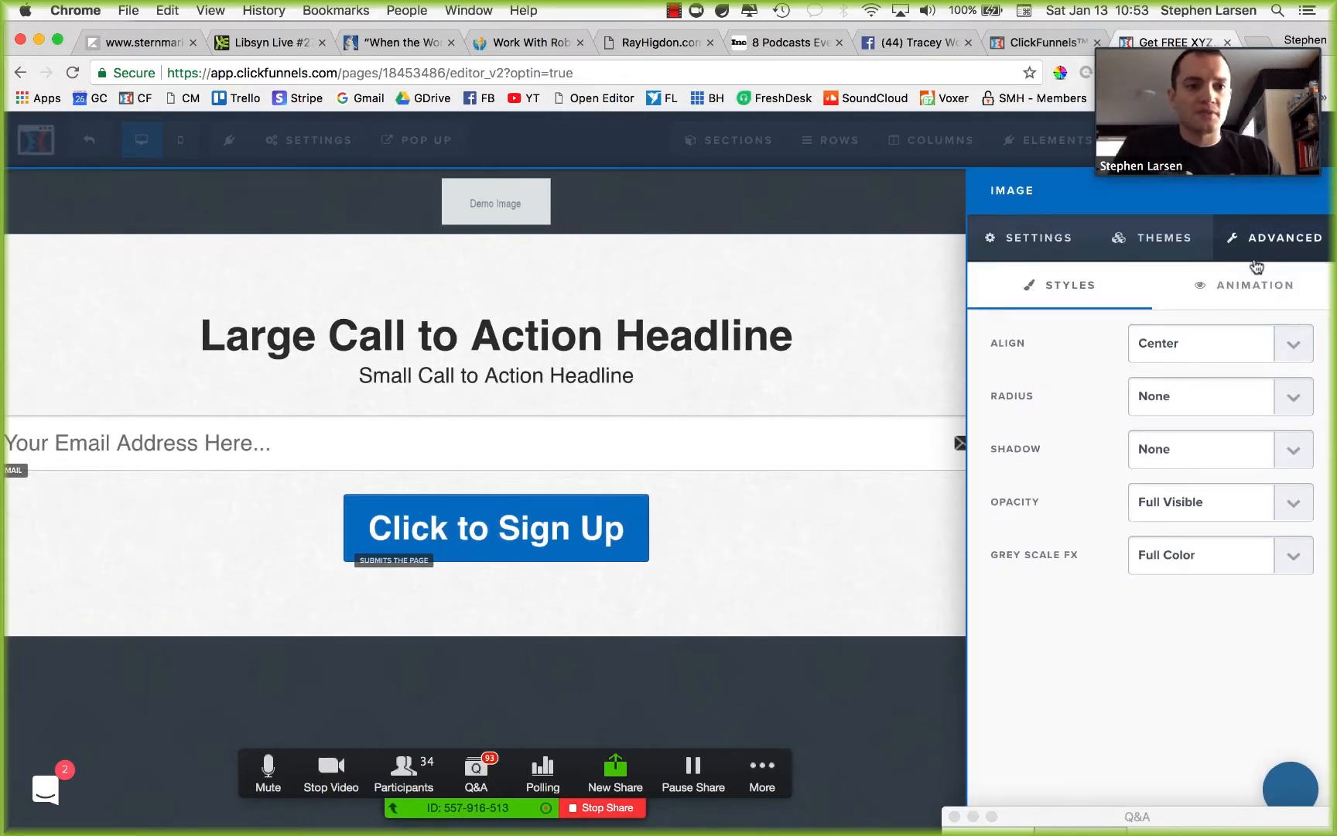
click(1167, 346)
click(1165, 332)
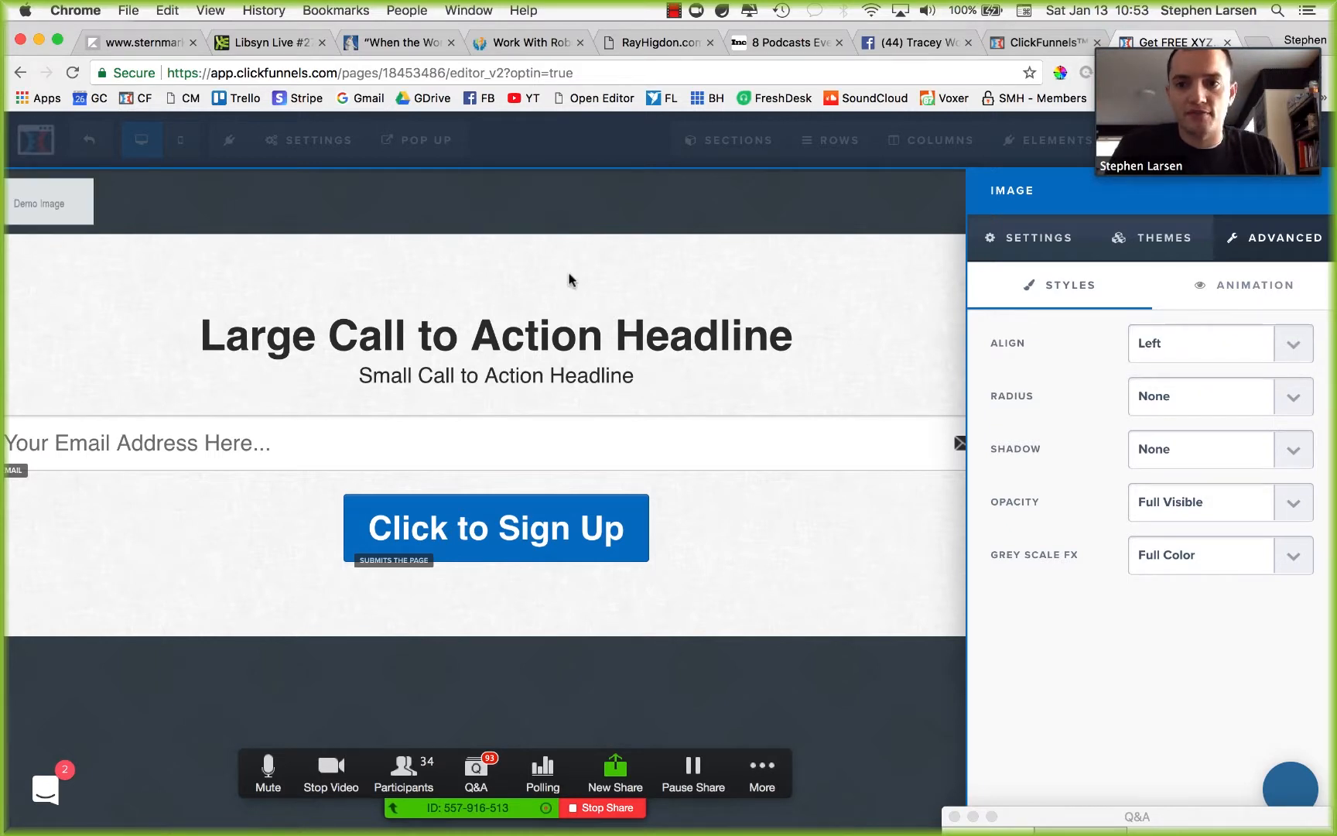
click(568, 280)
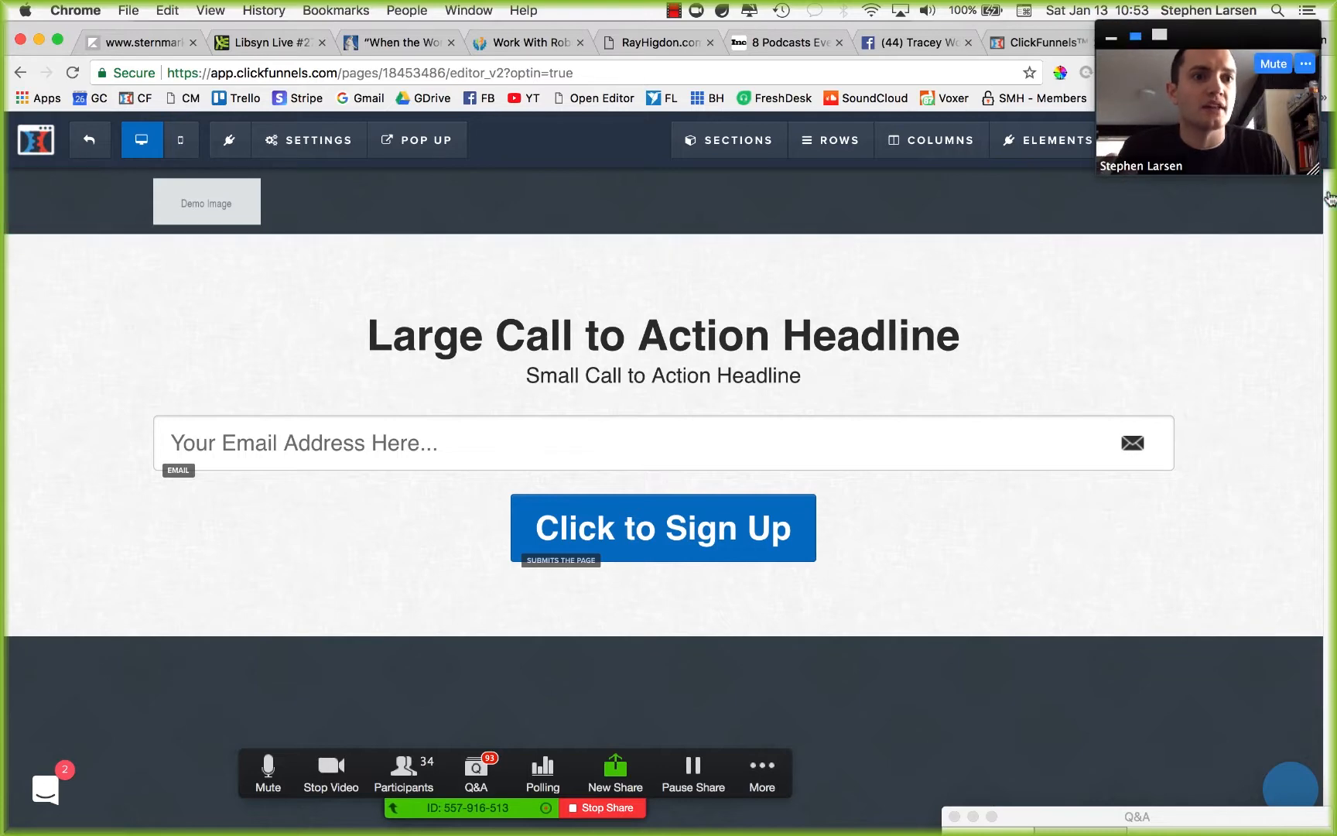
Step: Give the header section a medium-dark gray background from the preset background colors
click(1295, 287)
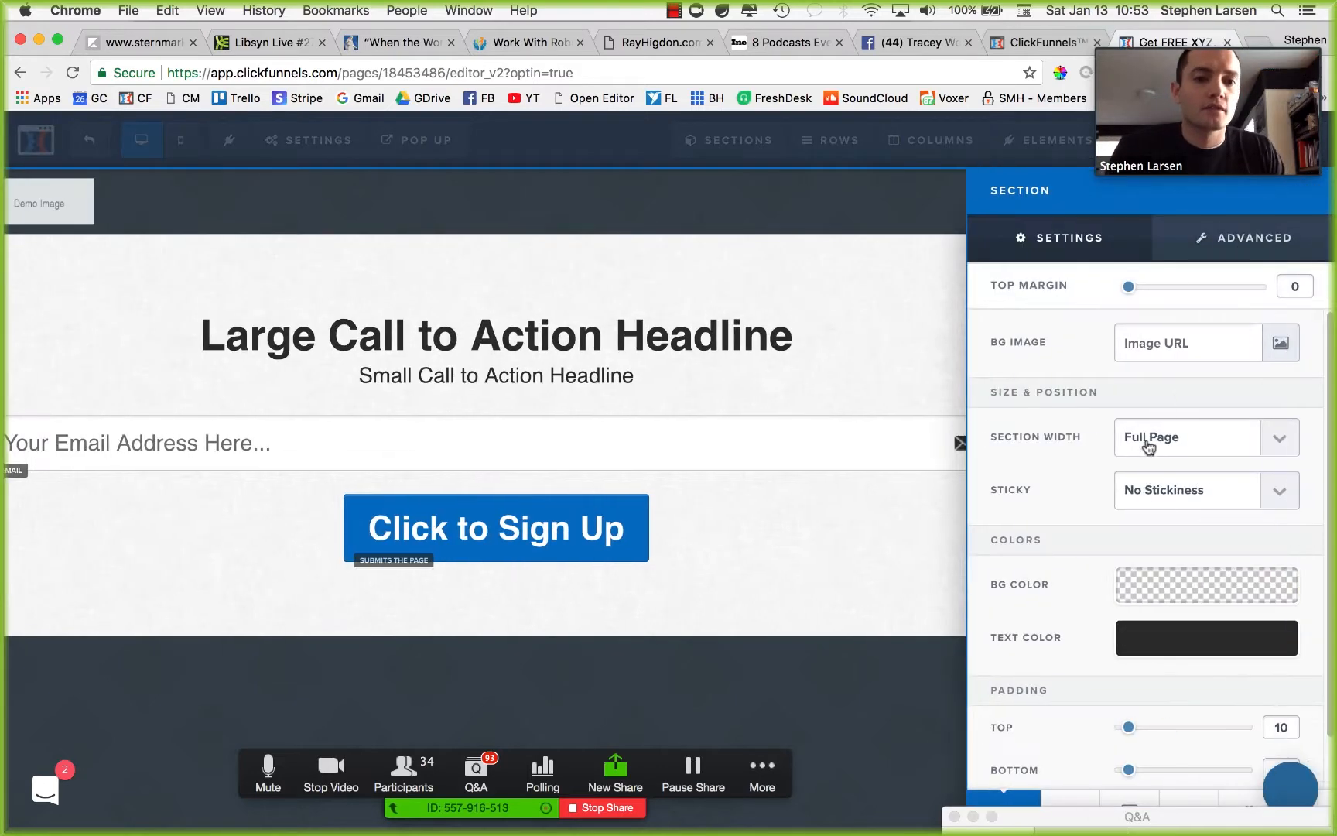
click(1205, 596)
click(1042, 651)
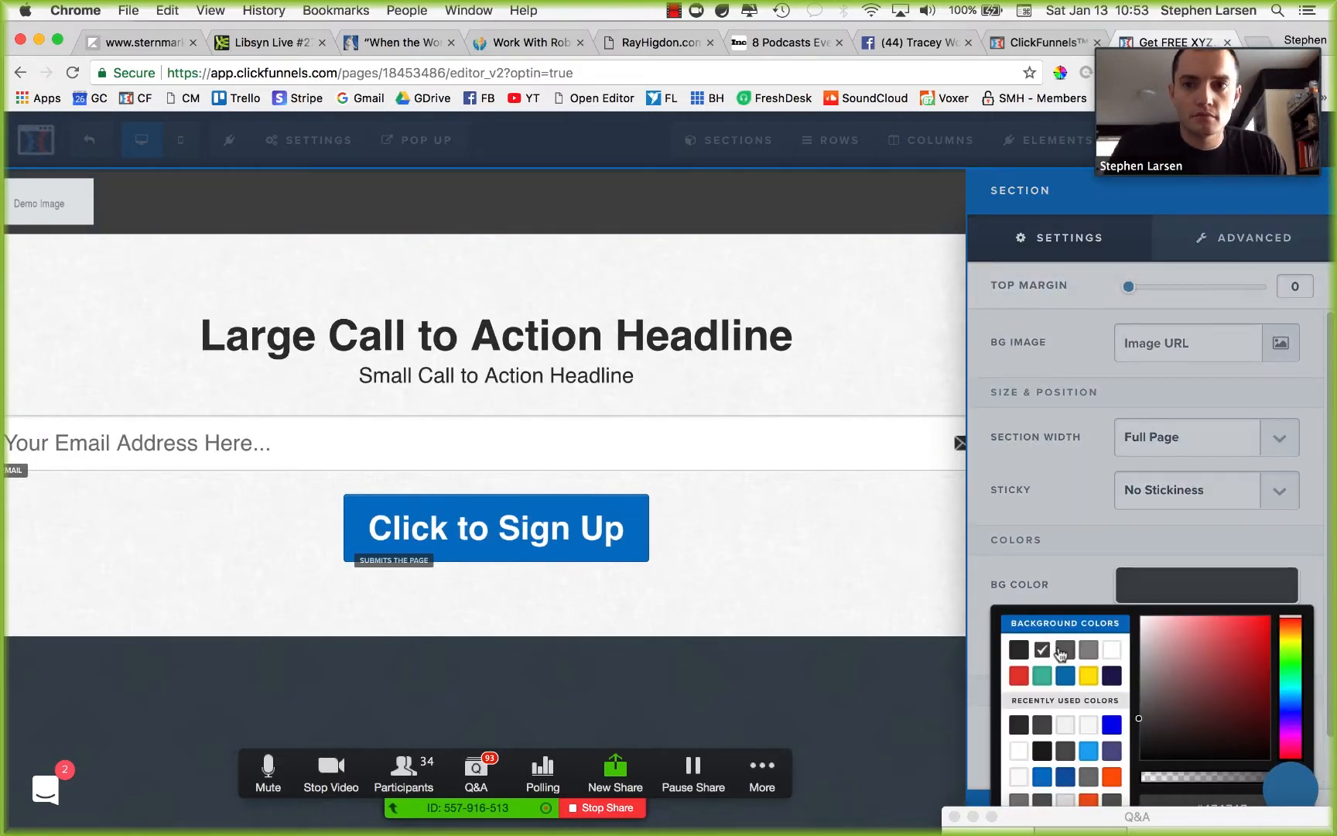
click(1067, 653)
click(797, 507)
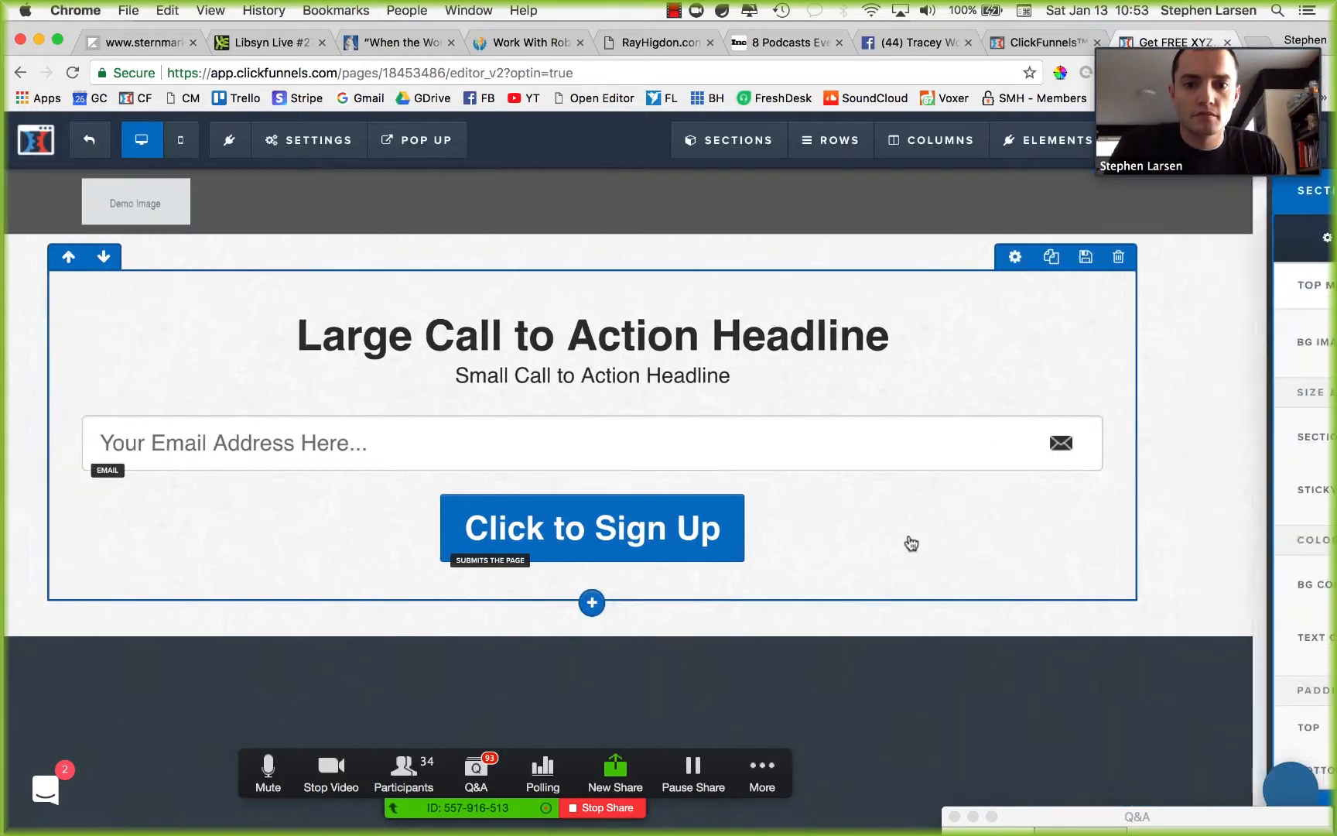
Step: Copy the hex code of the Click to Sign Up button's blue background color
click(940, 558)
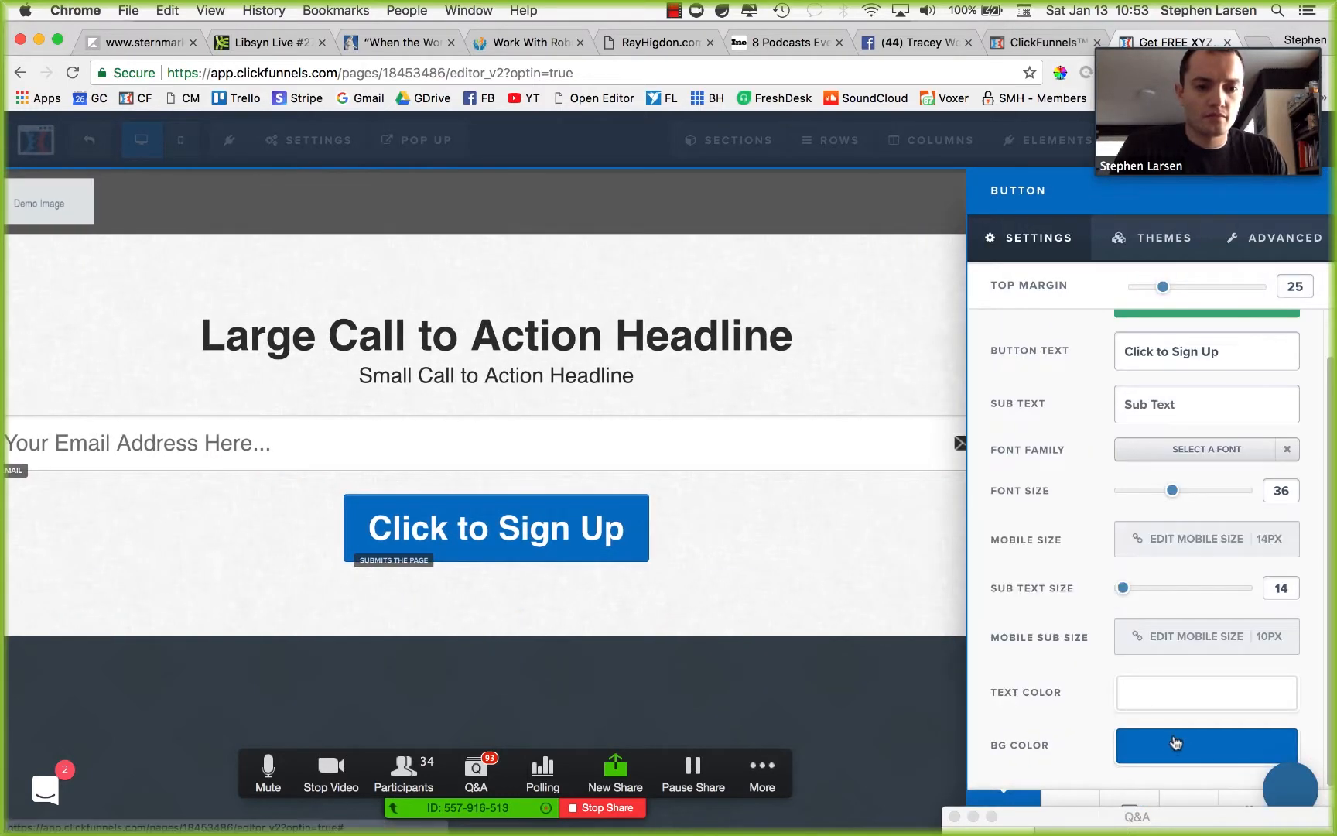
click(1173, 744)
click(1177, 705)
key(super+c)
Step: Open paletton.com in a new browser tab
key(super+t)
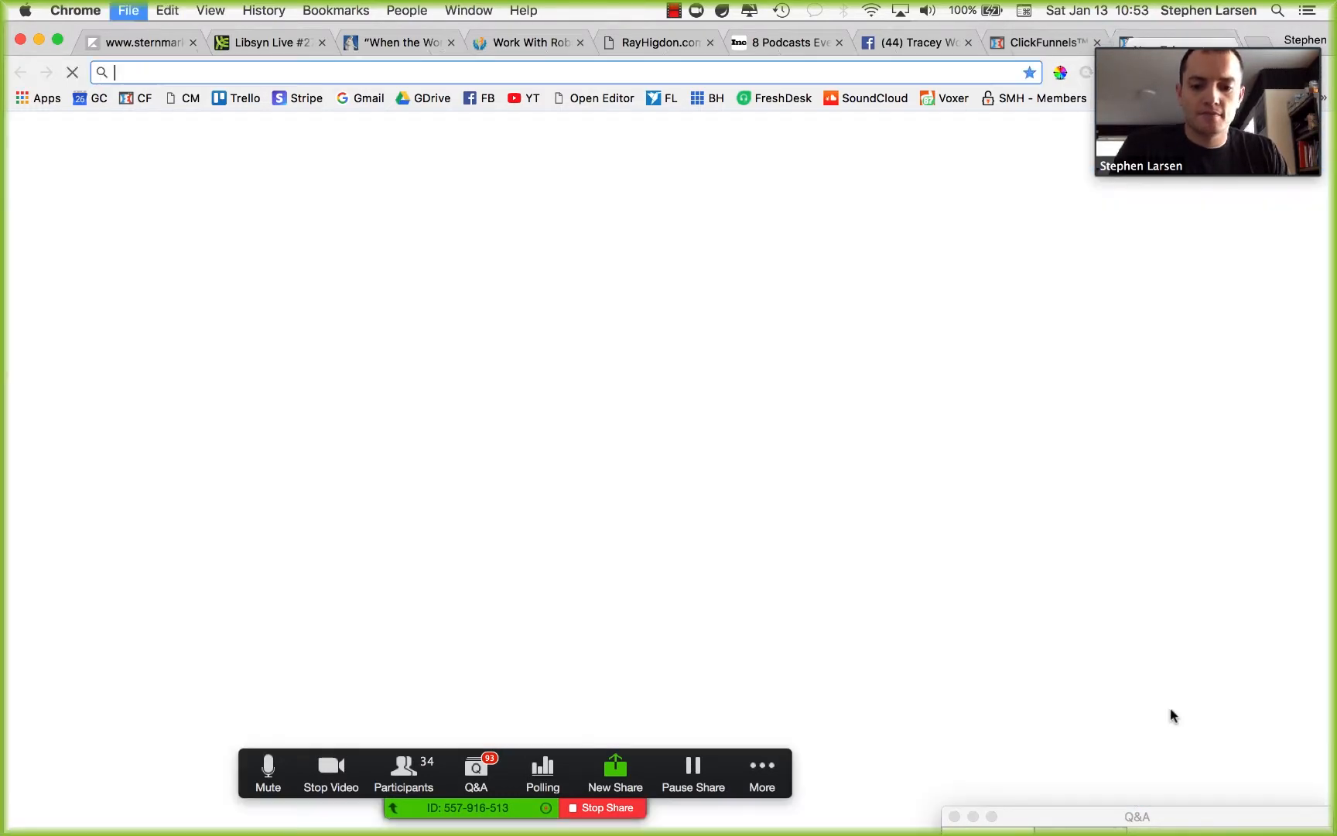
key(super+v)
key(BackSpace)
key(BackSpace)
key(BackSpace)
key(BackSpace)
key(BackSpace)
key(BackSpace)
key(BackSpace)
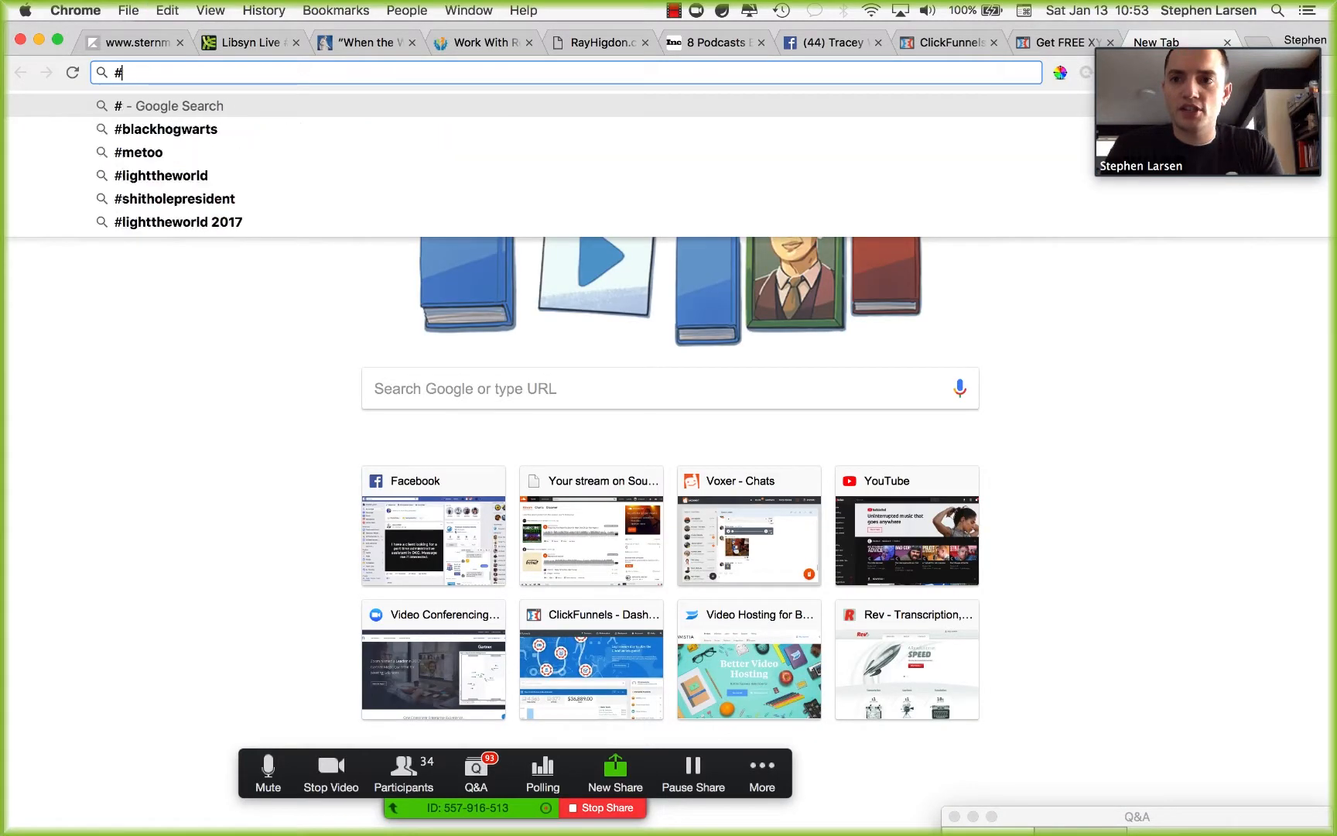
text(pal)
key(Return)
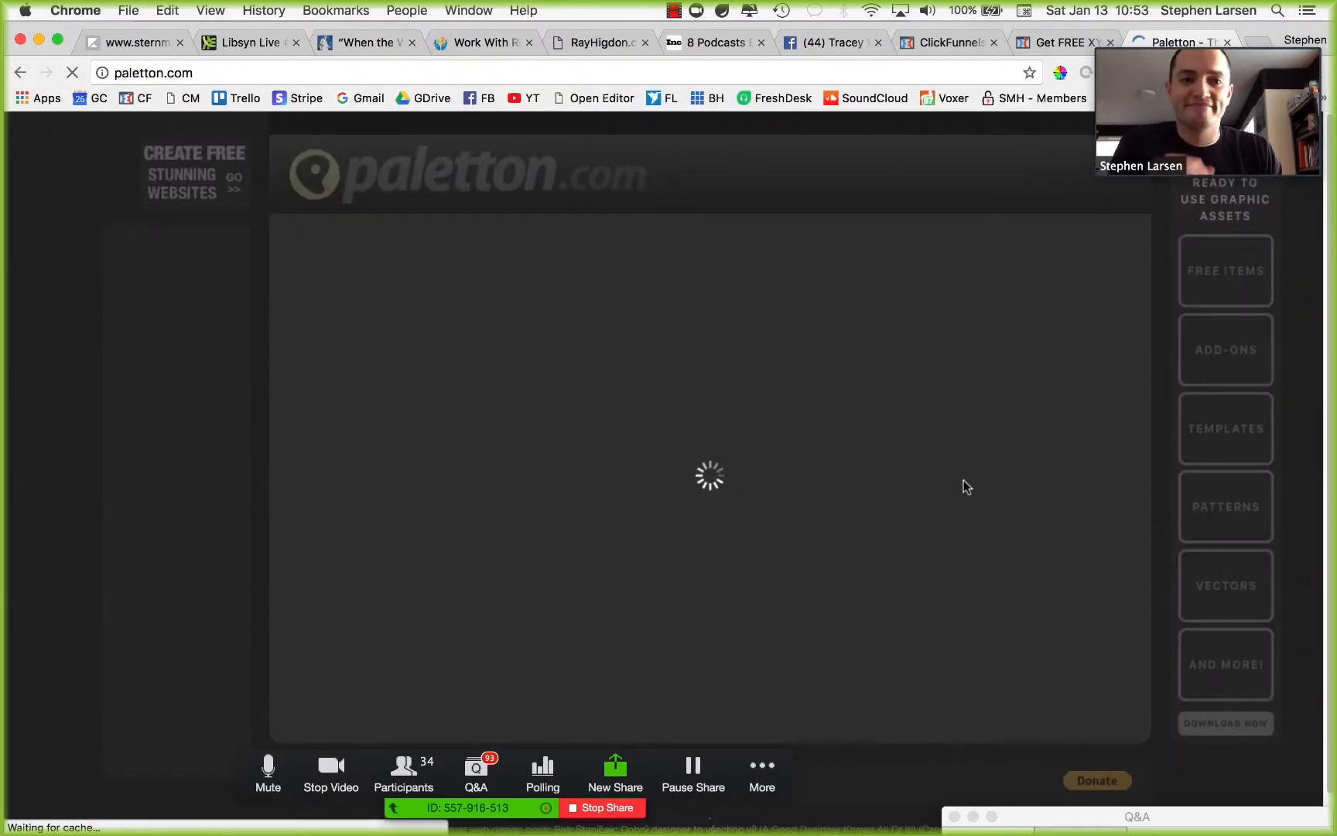
Step: Set the palette's base color to the copied blue hex code of the sign-up button
click(322, 679)
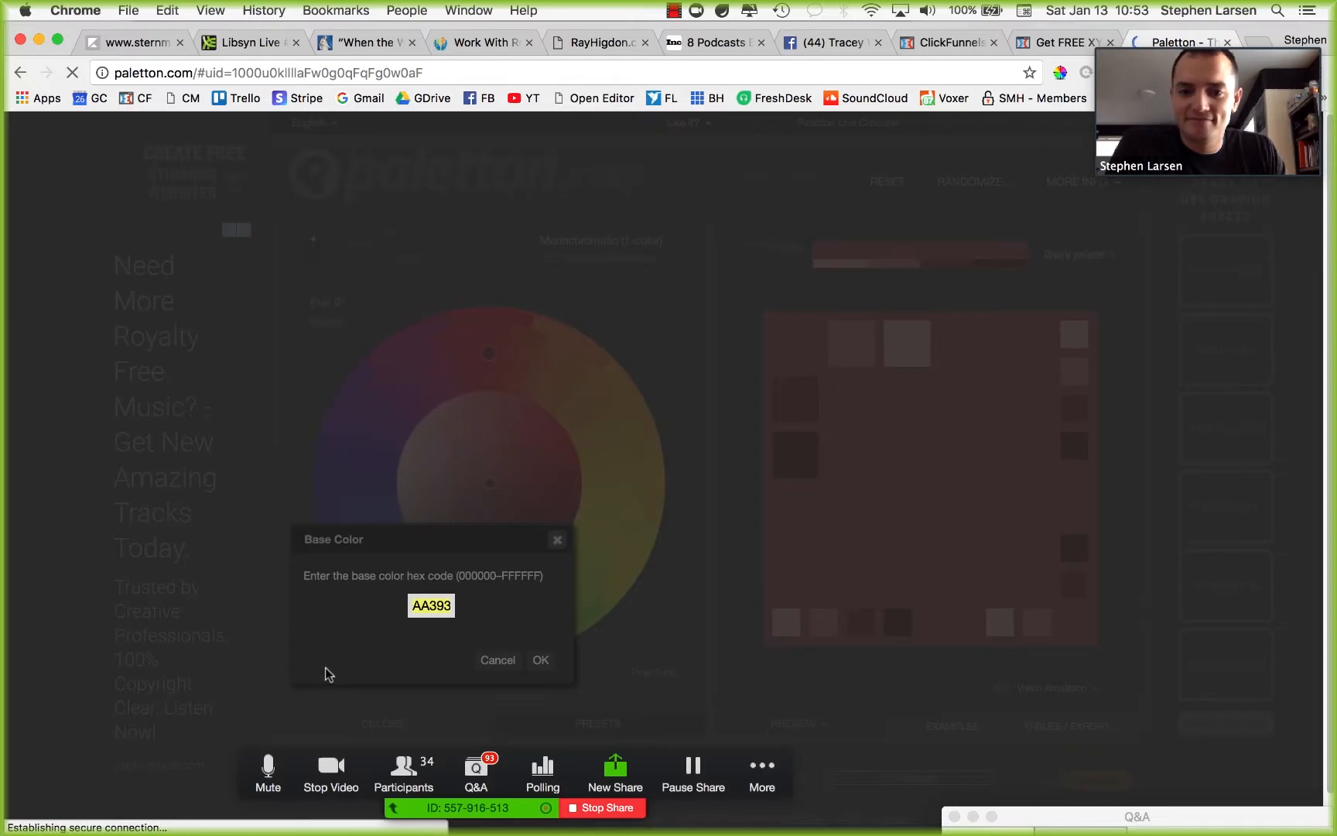
key(super+v)
key(Return)
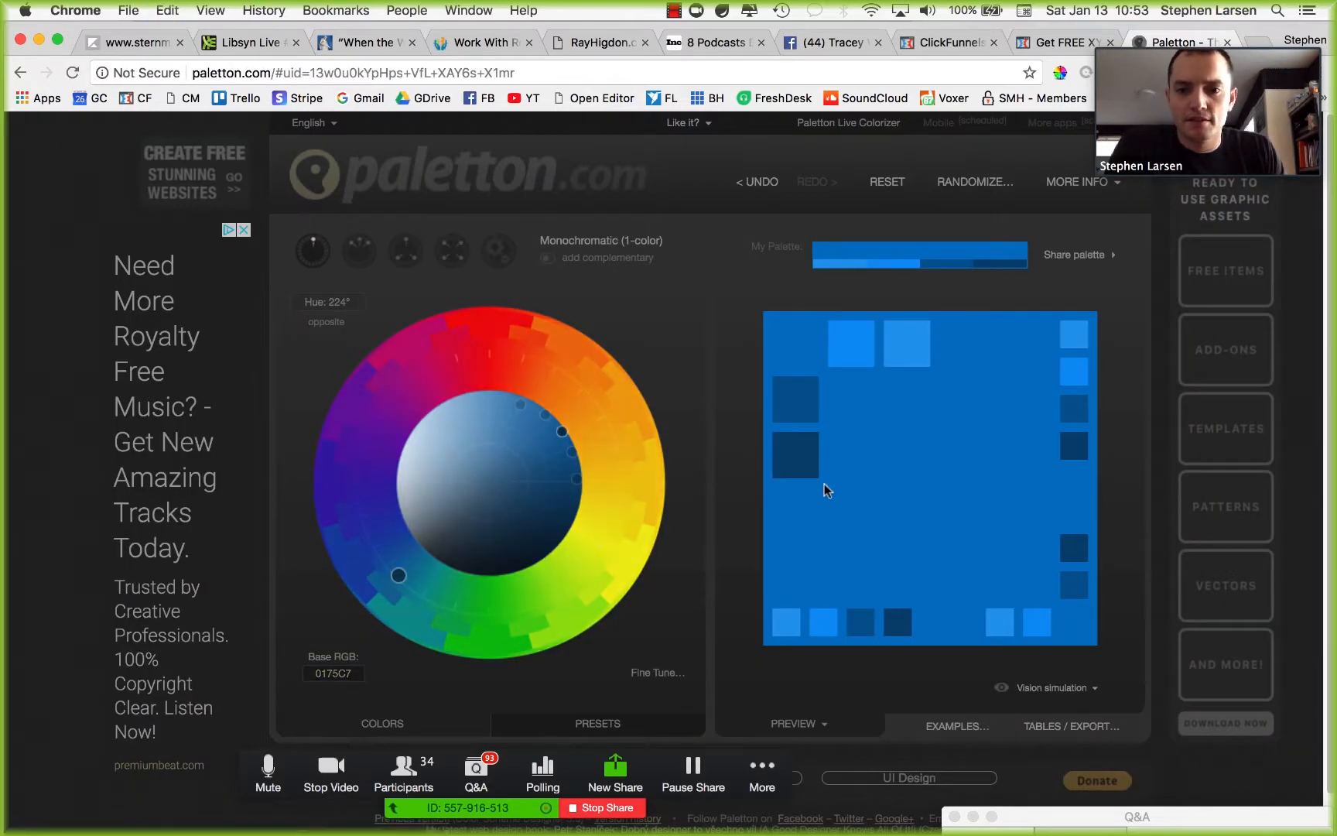
Step: Copy the hex code 014473 of the palette's darkest blue shade and set it as the base color
click(805, 404)
click(1158, 455)
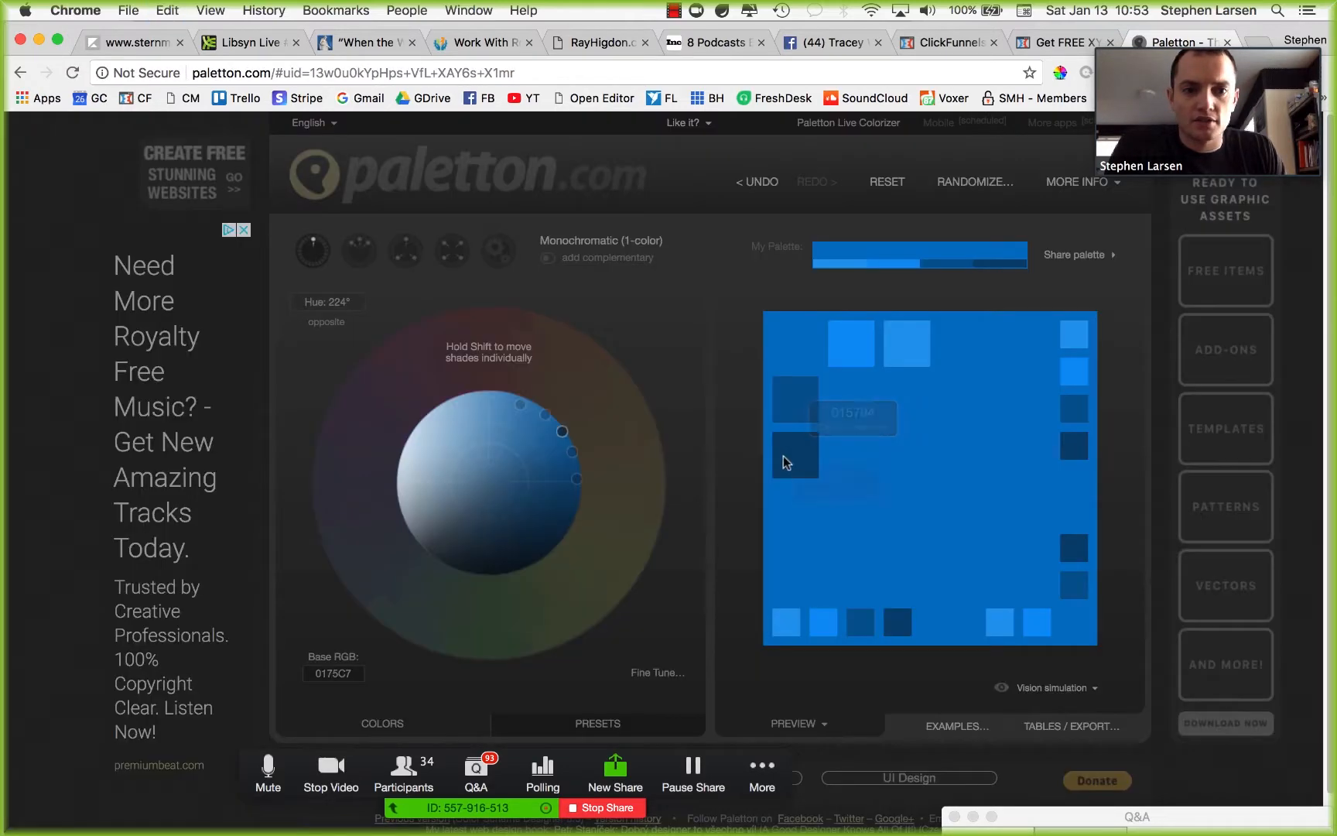
click(785, 460)
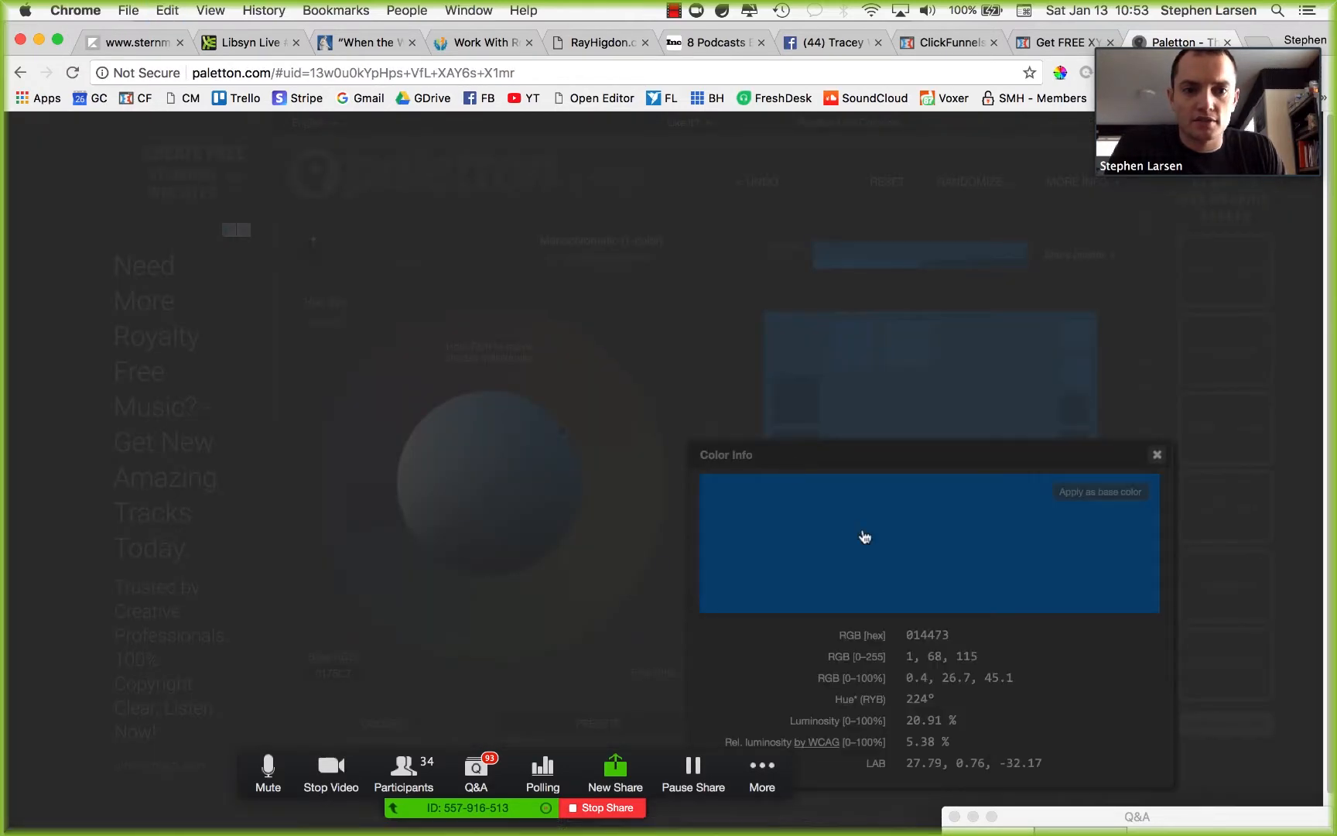
click(1158, 457)
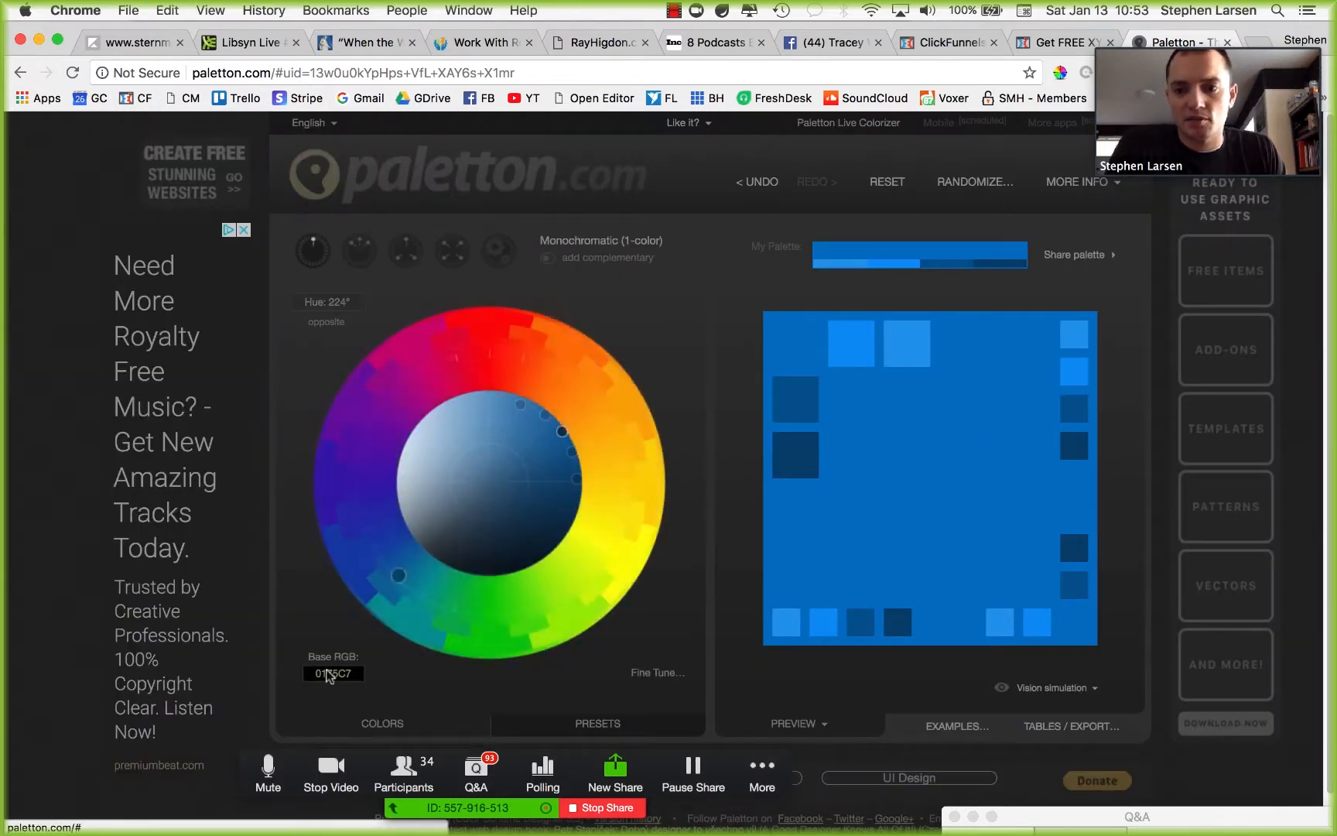
click(326, 672)
key(Return)
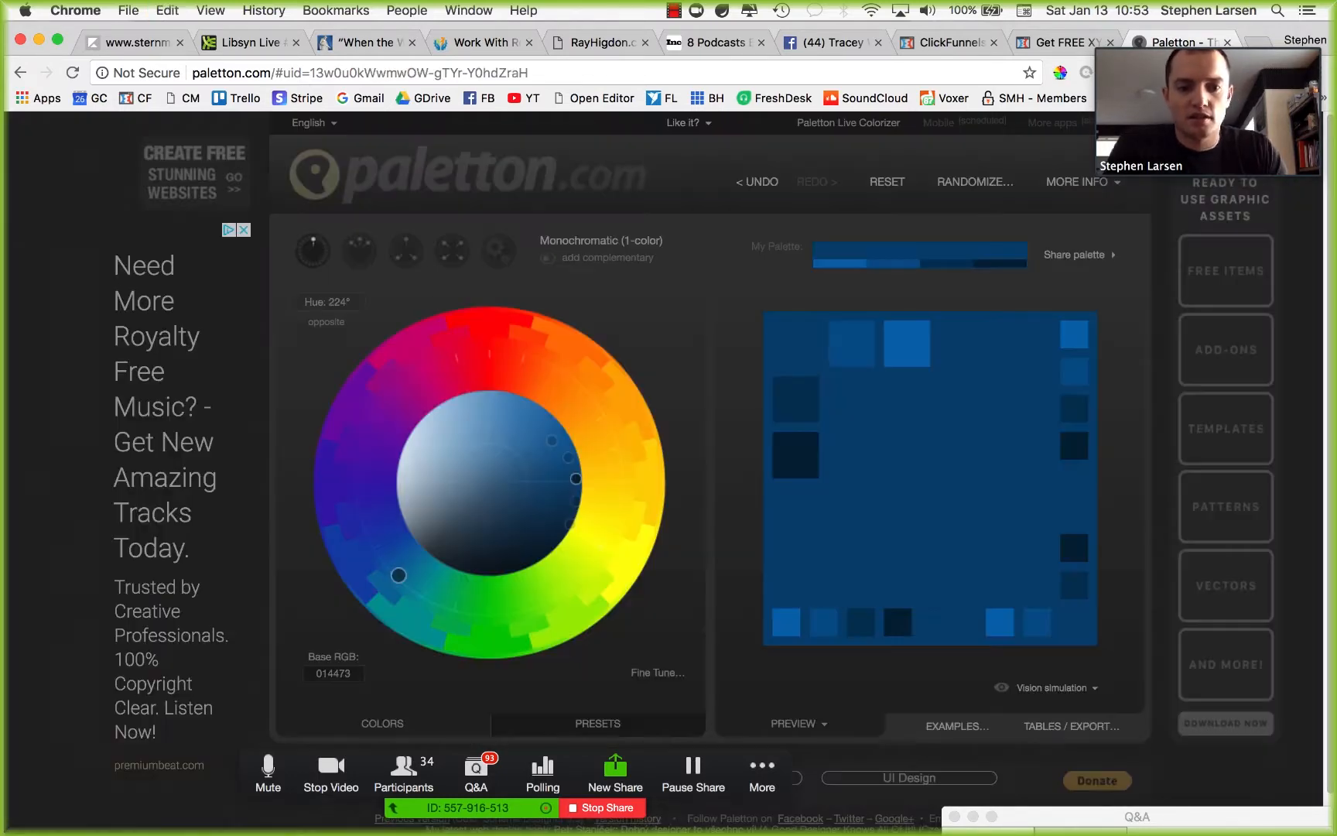
Step: Copy the hex code 002037 of the new palette's darkest shade and set it as the base color
click(802, 464)
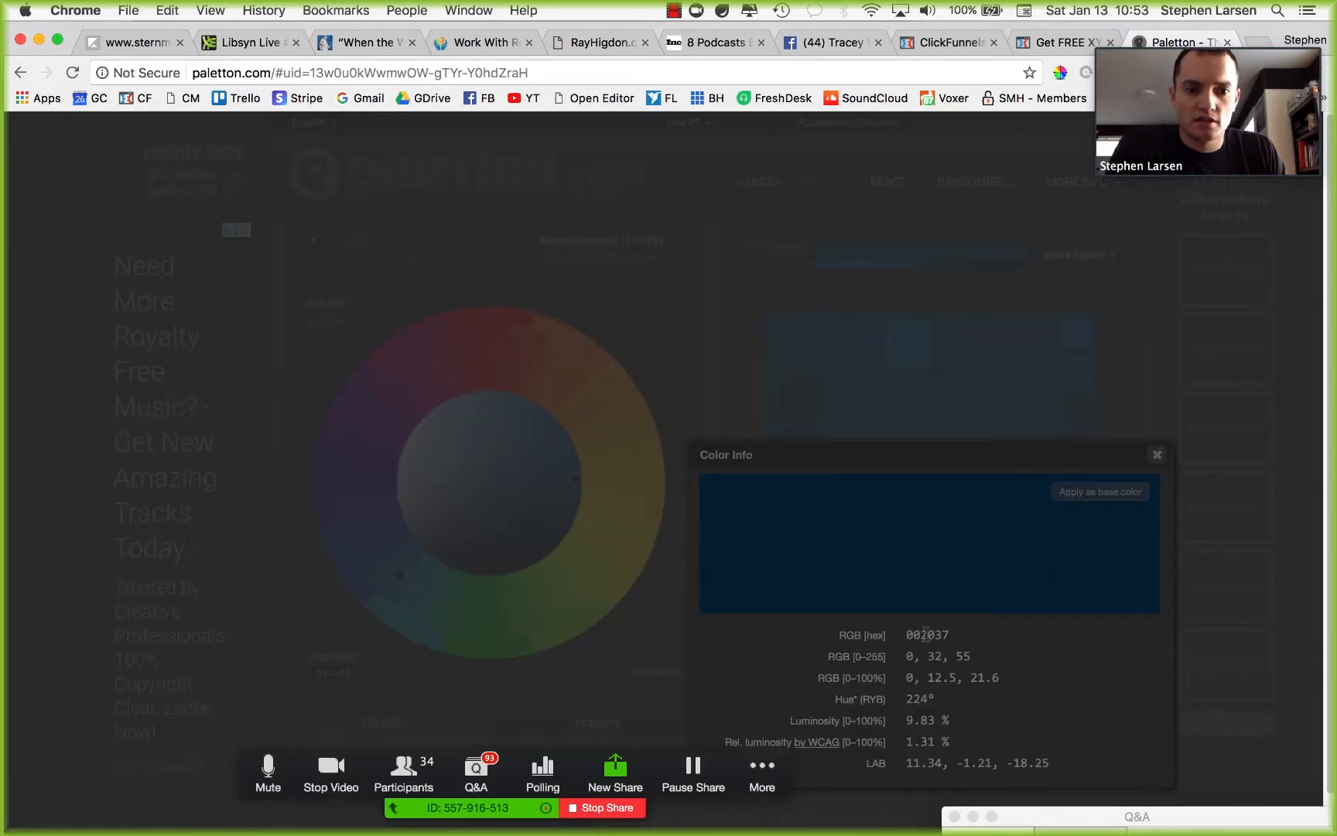
click(1158, 456)
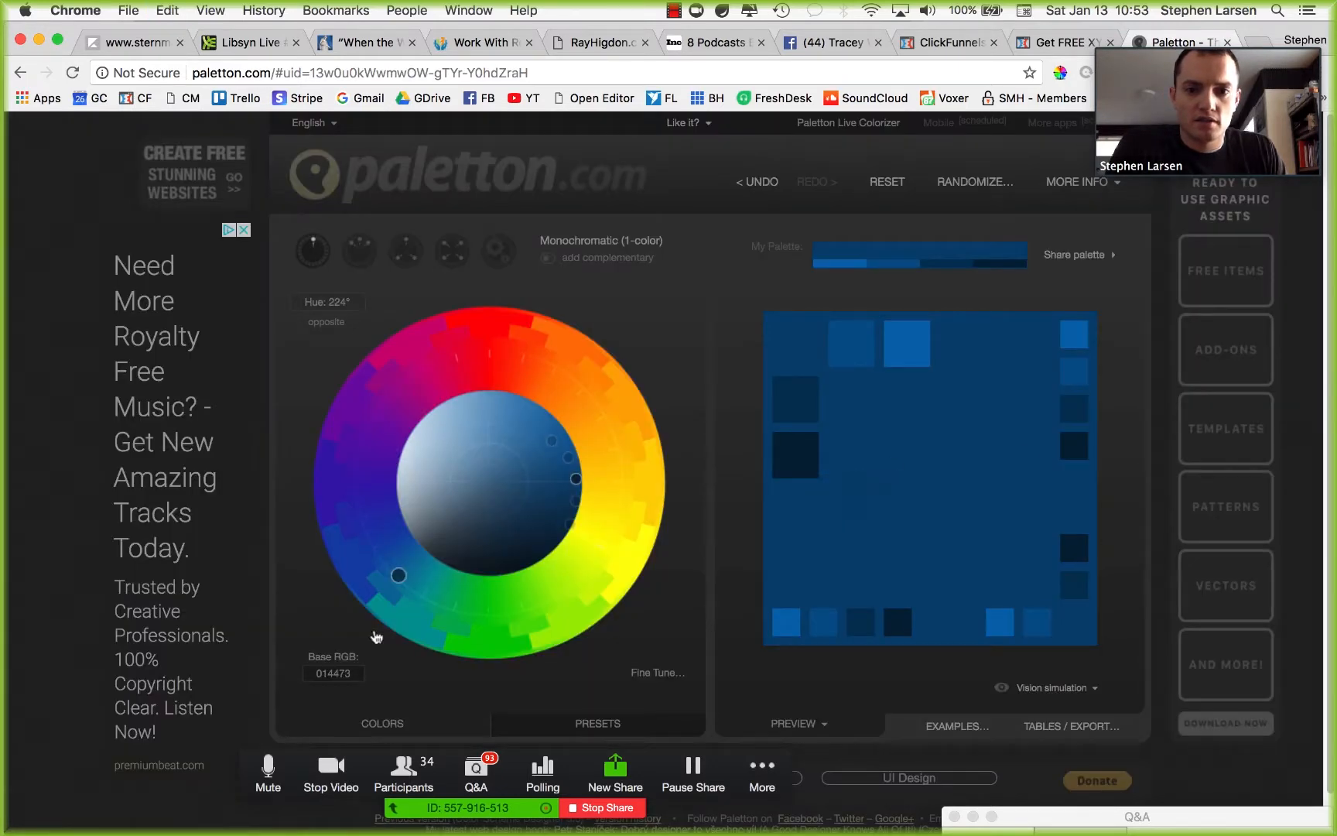
click(328, 673)
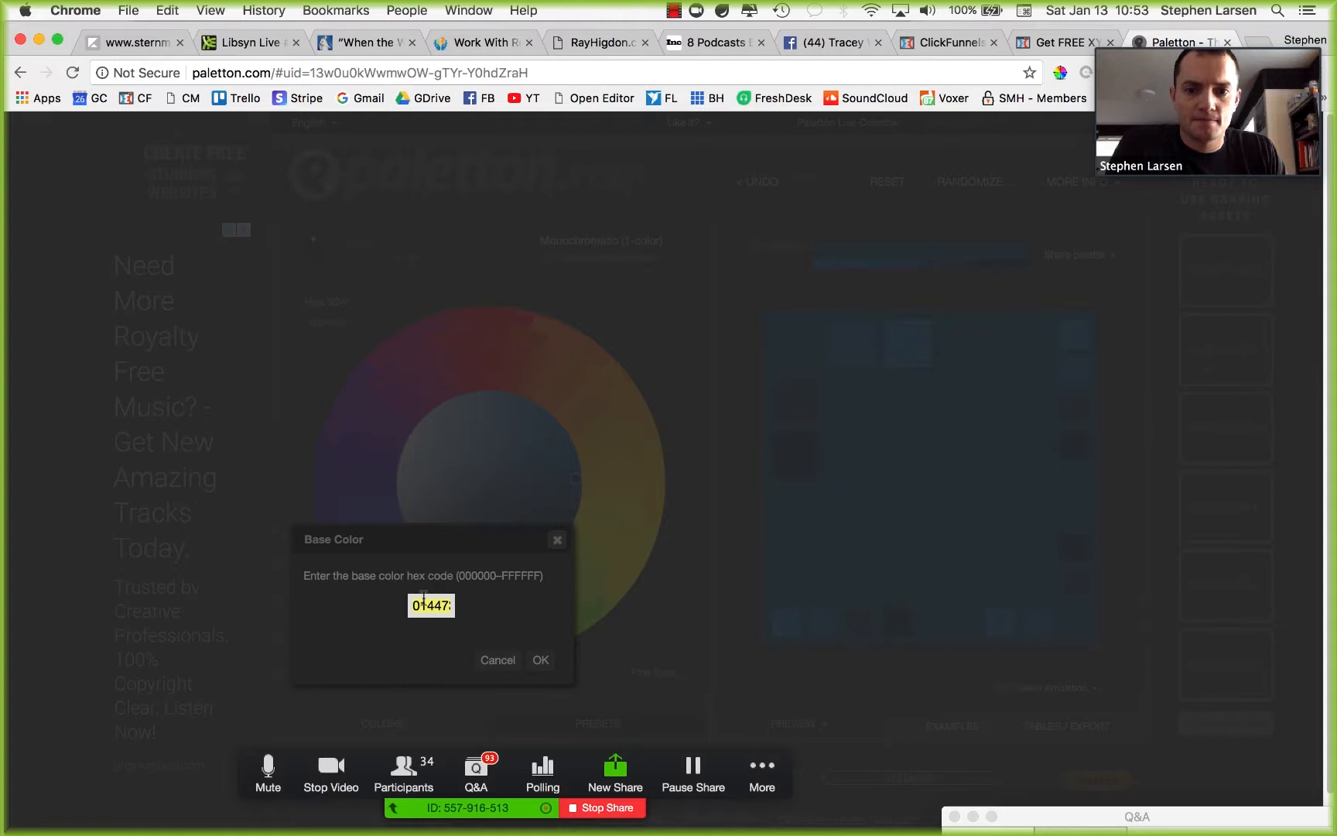
click(544, 660)
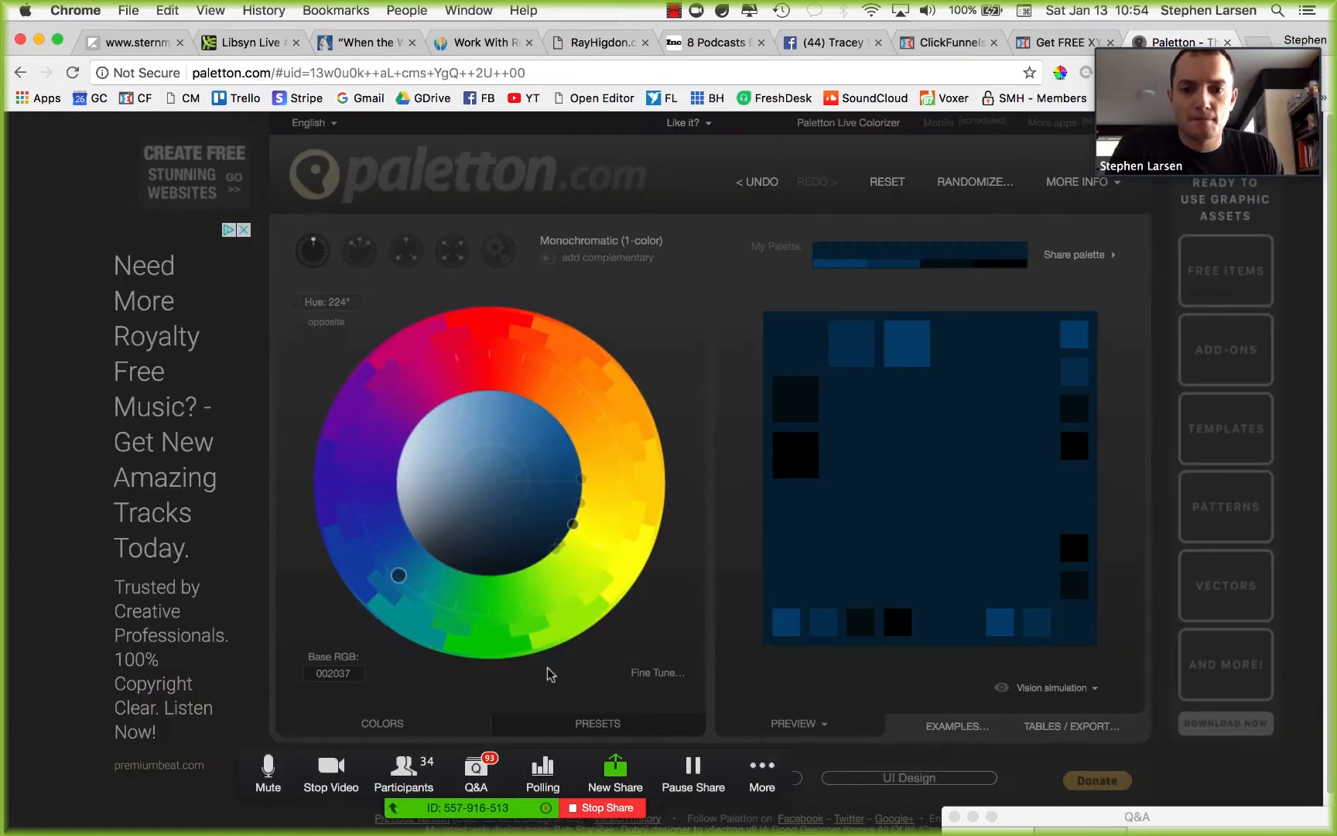
Step: Inspect the color details of the two darkest shades in the 002037 palette
click(815, 452)
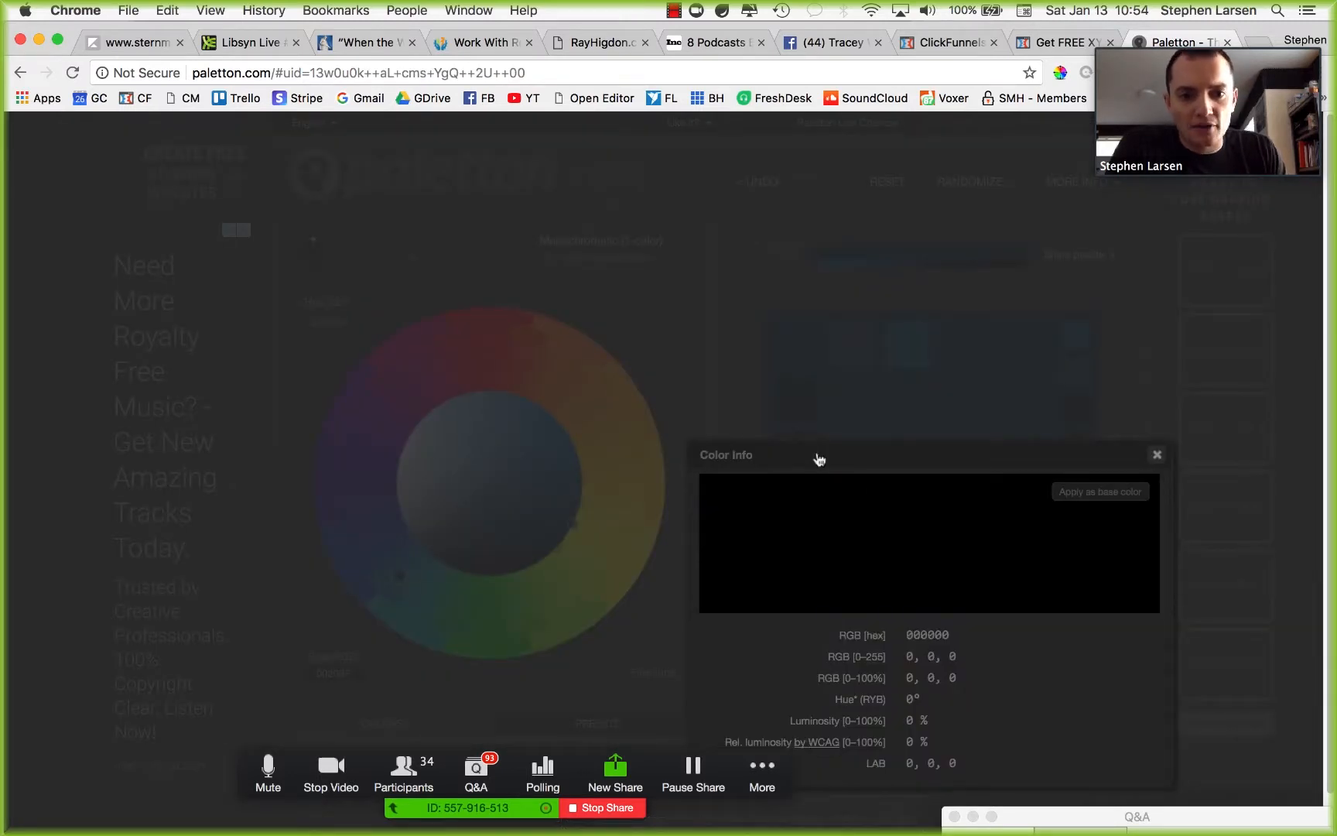
click(1158, 456)
click(865, 409)
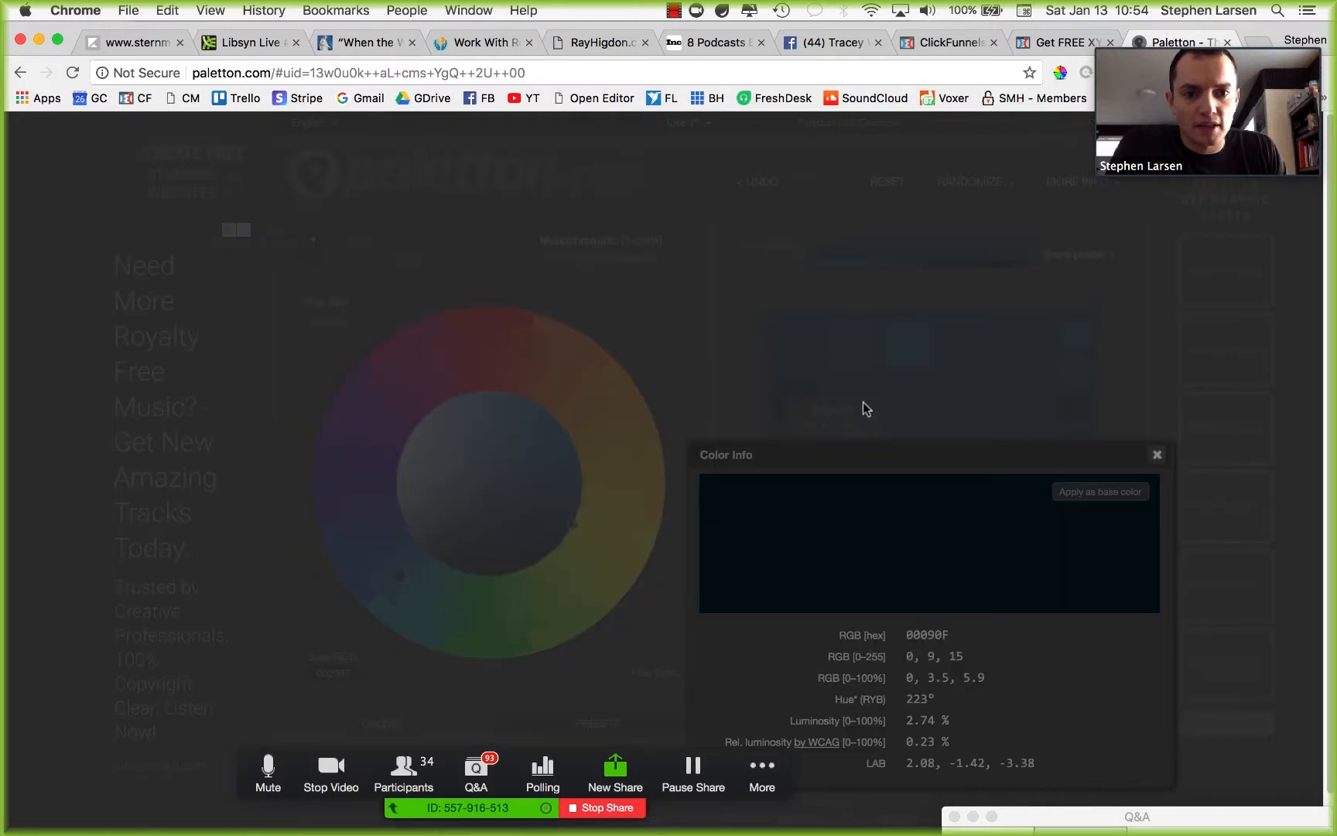
click(1170, 460)
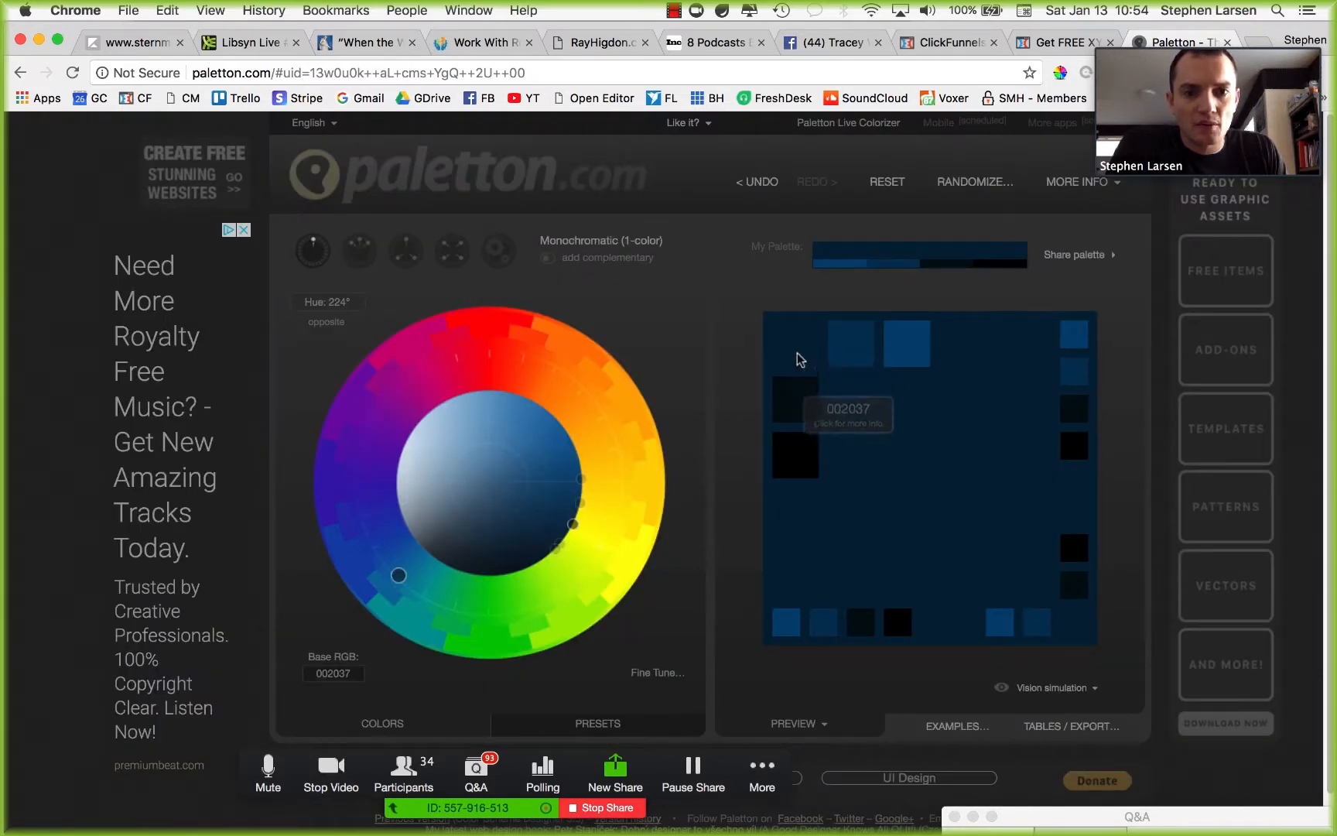
Step: Switch to the ClickFunnels editor, try #002037 as the Click to Sign Up button's background color, and restore it to #0174c7
click(1044, 40)
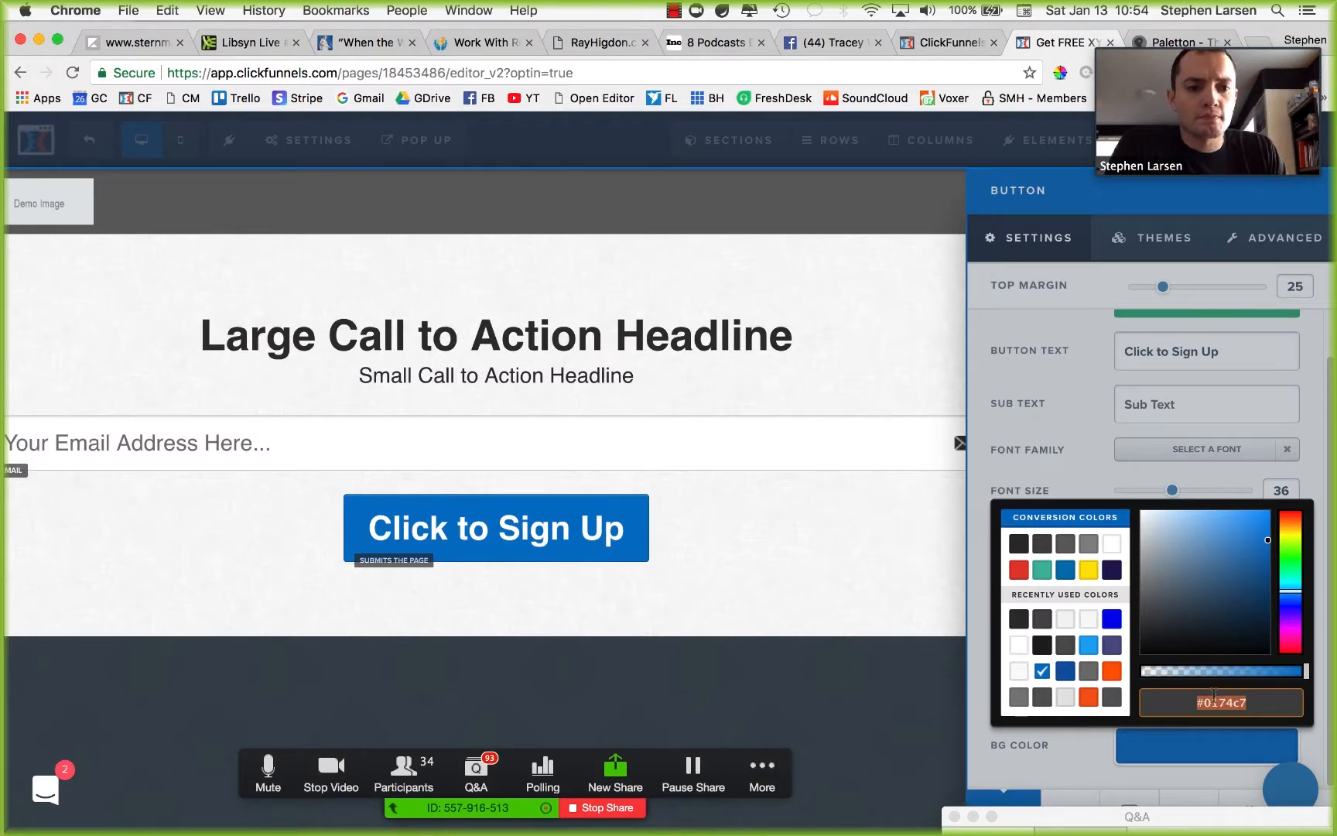
text(#002037)
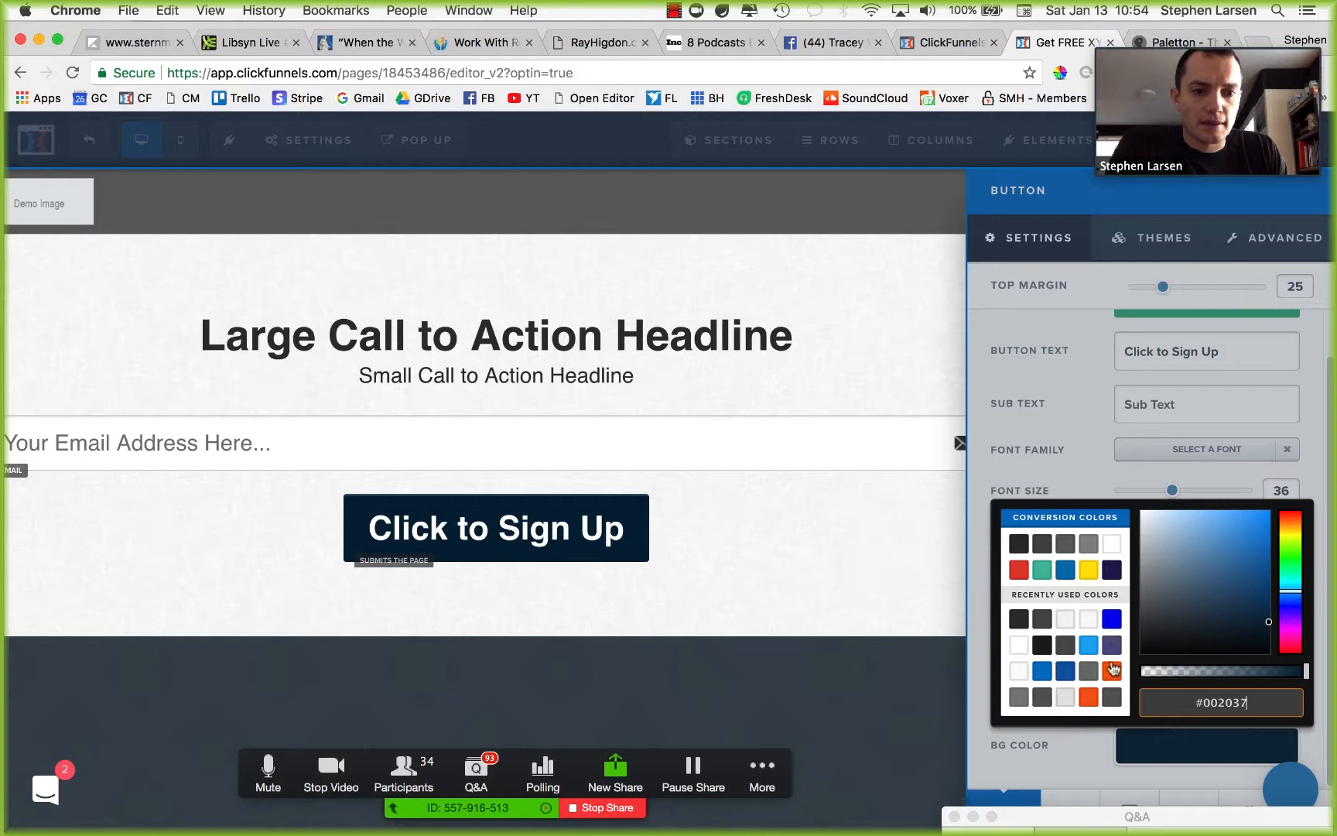
key(Return)
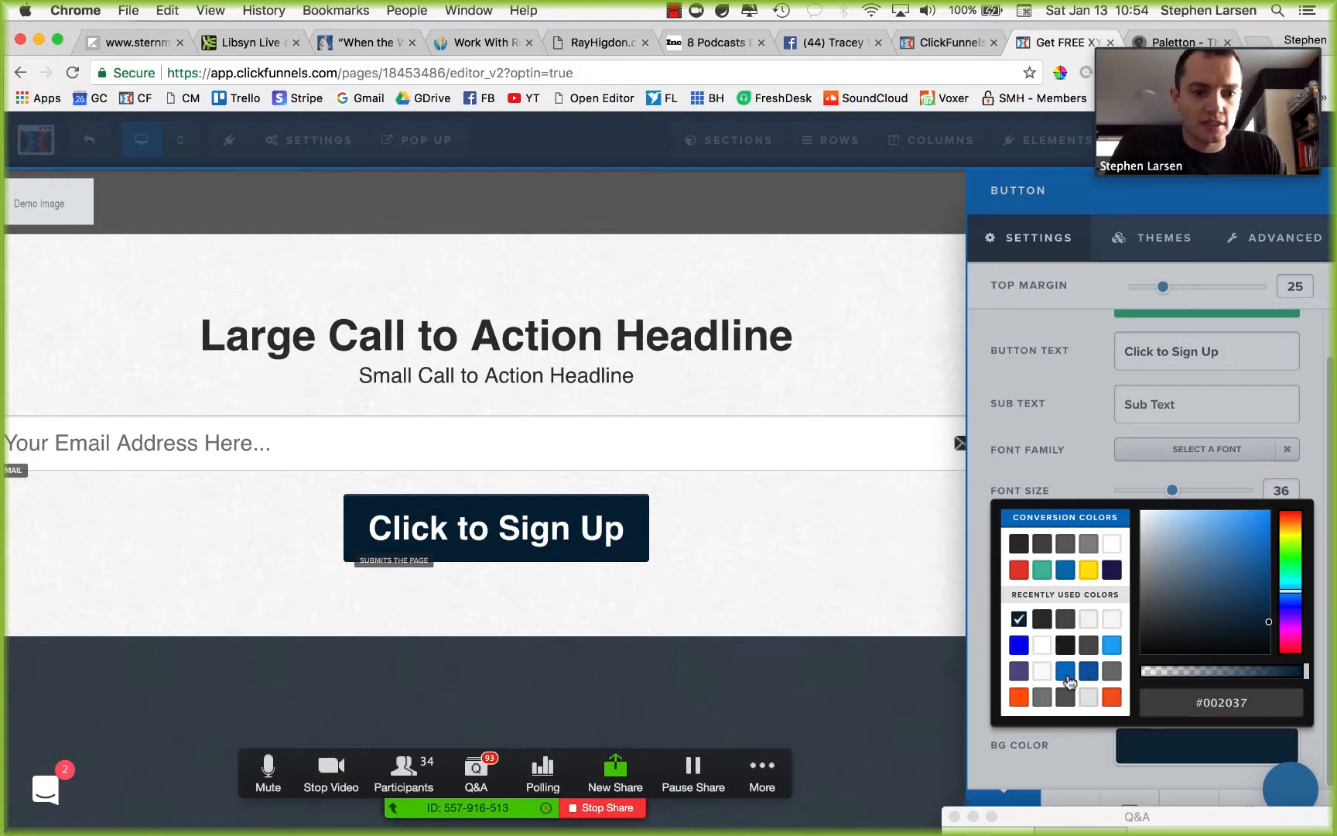
click(1065, 672)
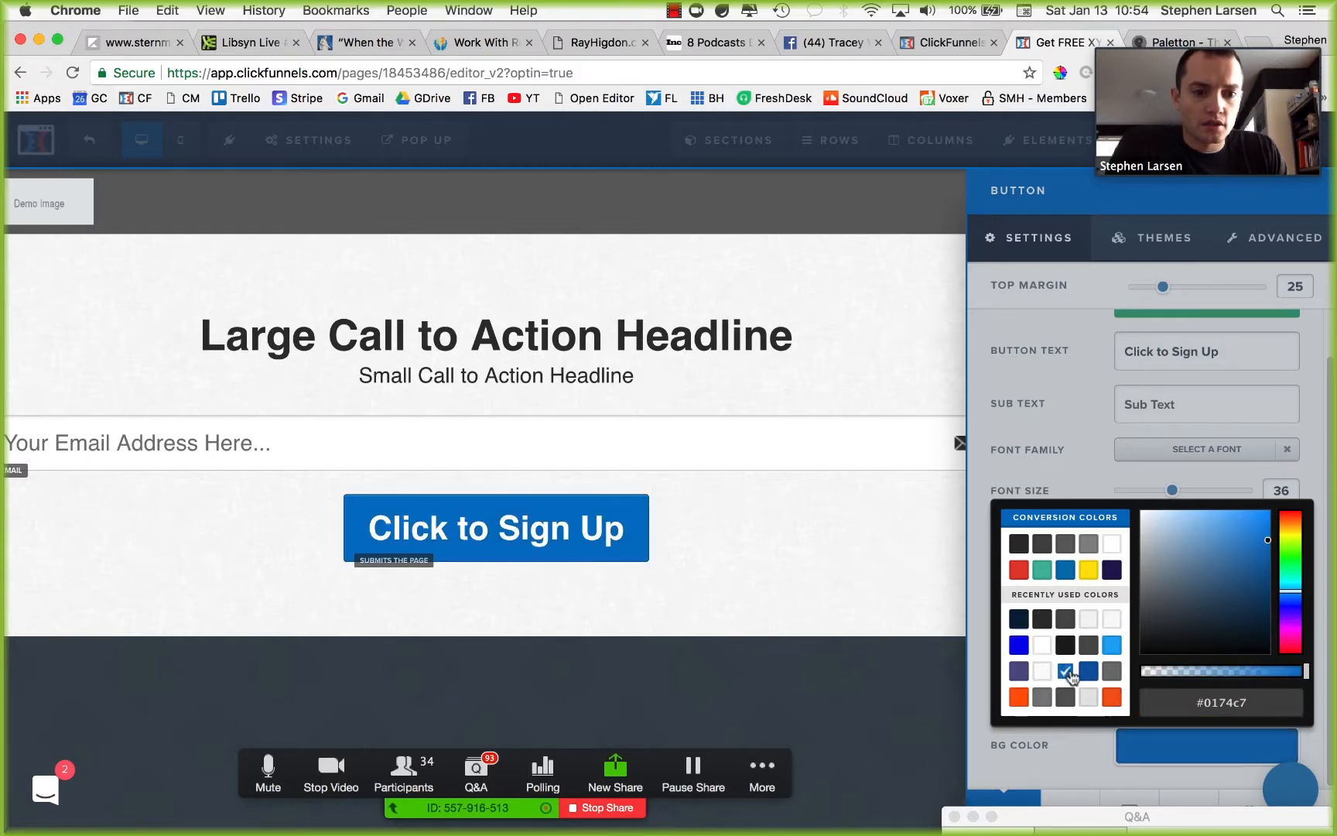
click(619, 517)
Step: Set the header section's background color to the near-black #212629, starting from the dark blue #002037
click(1300, 190)
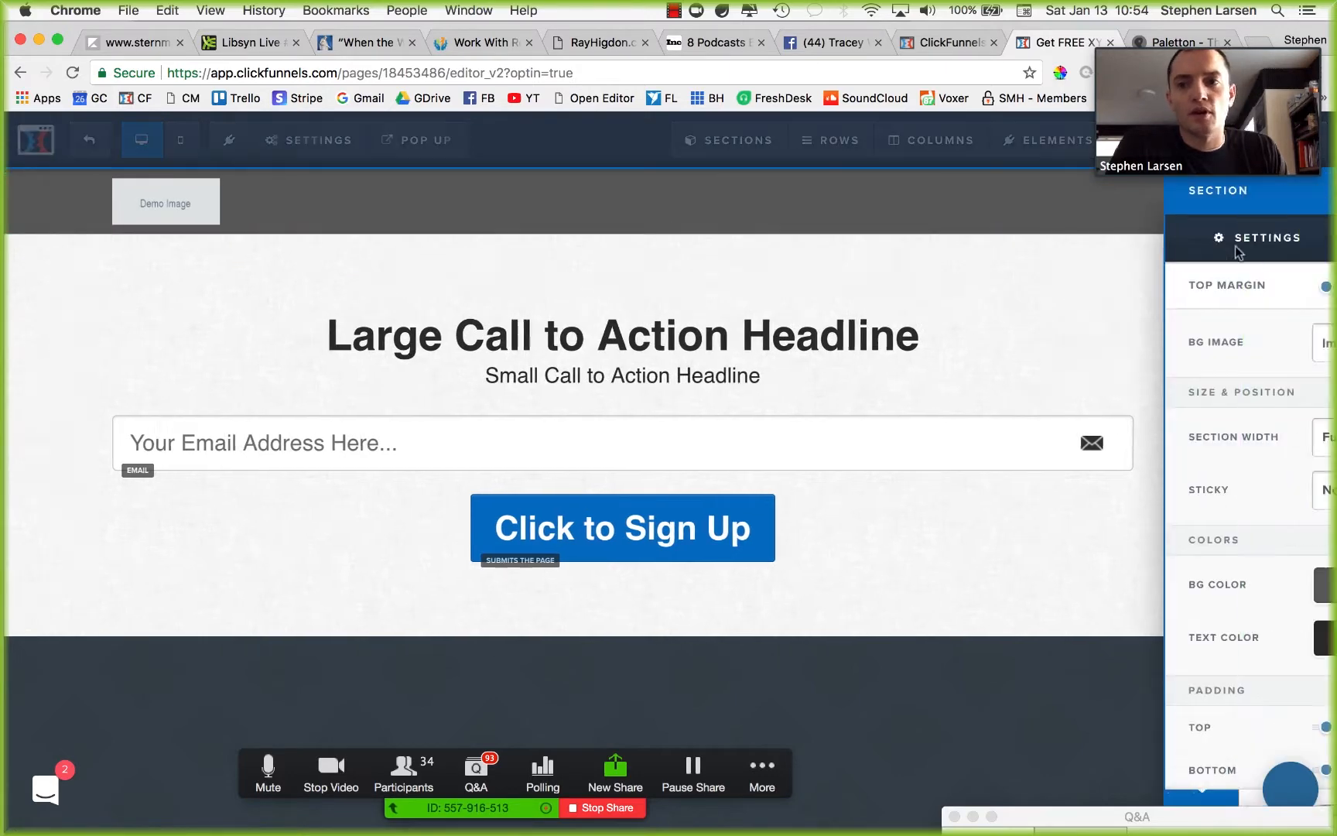
click(1210, 600)
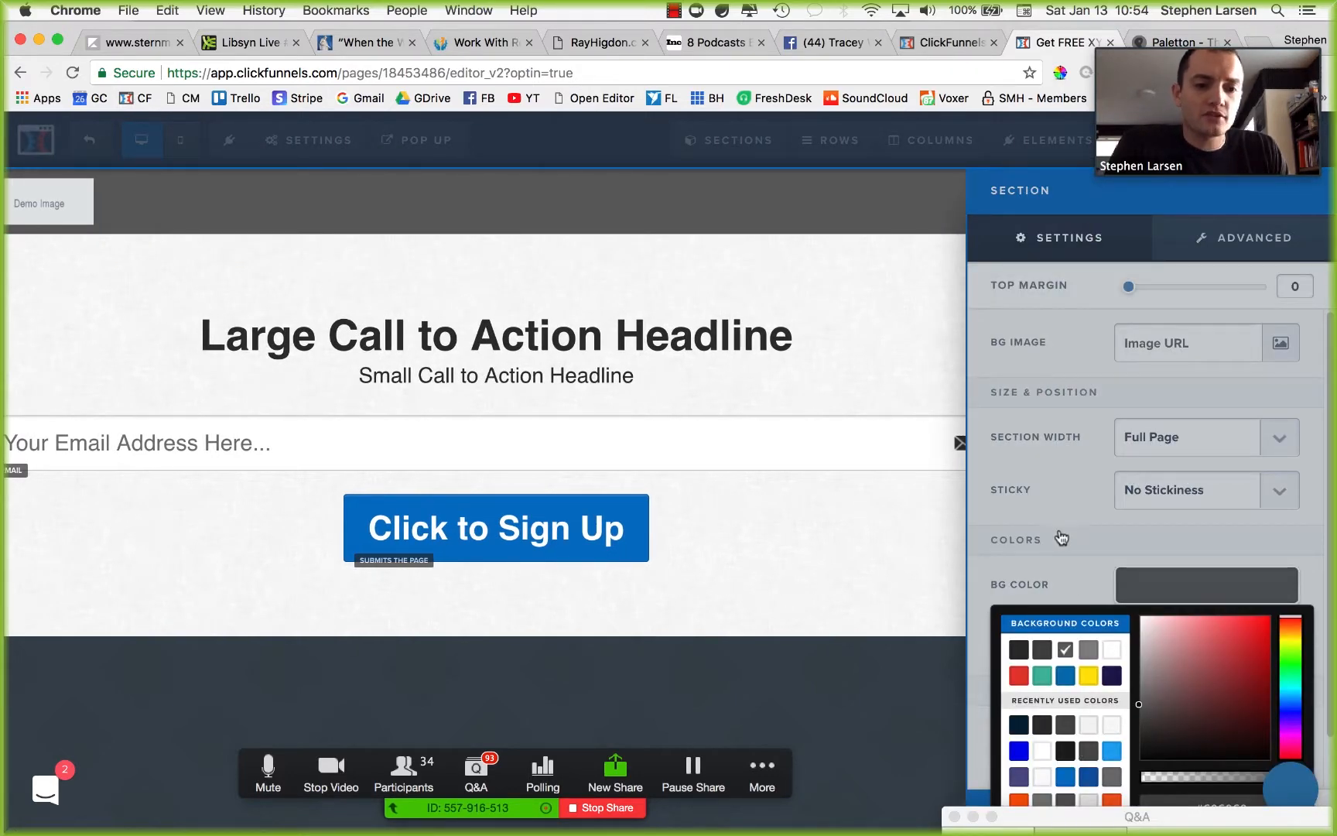
click(1203, 805)
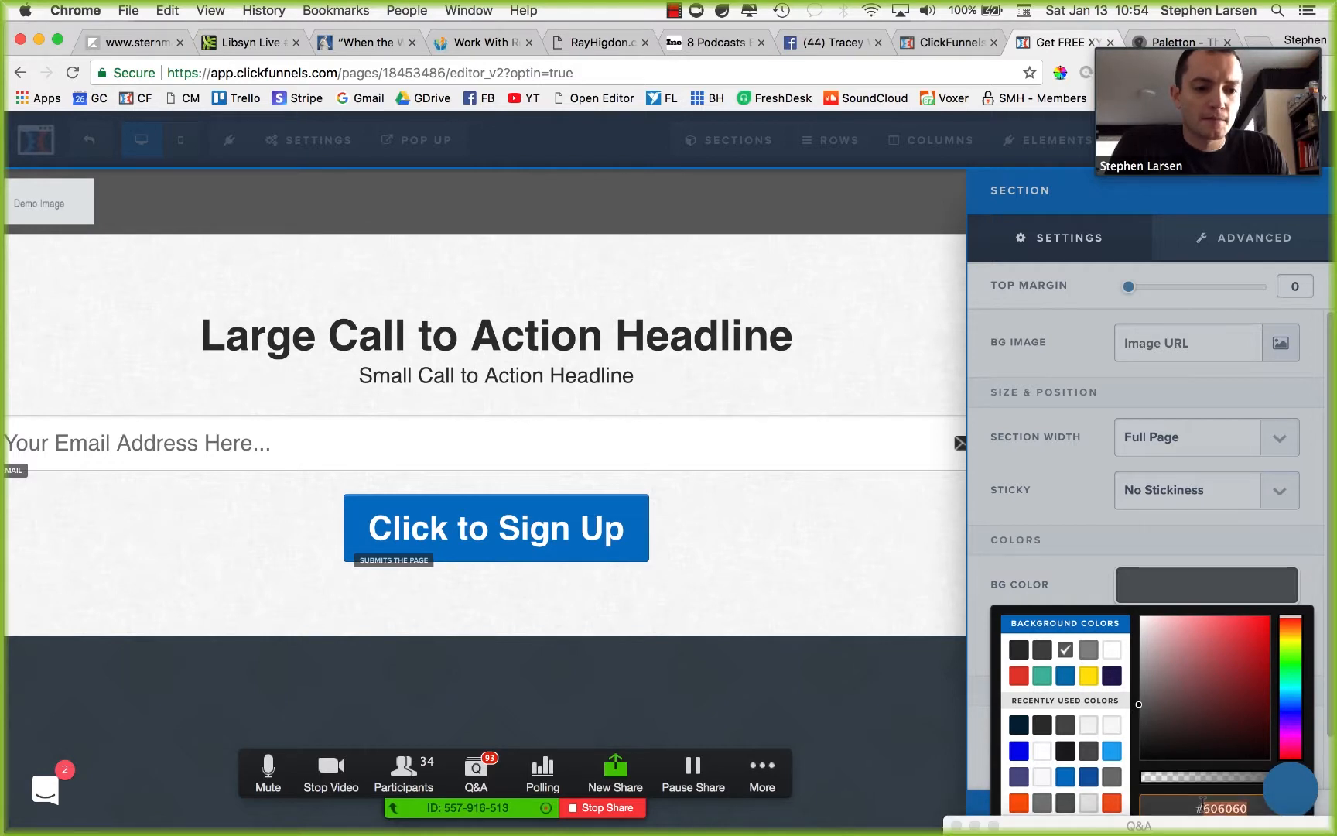
text(#002037)
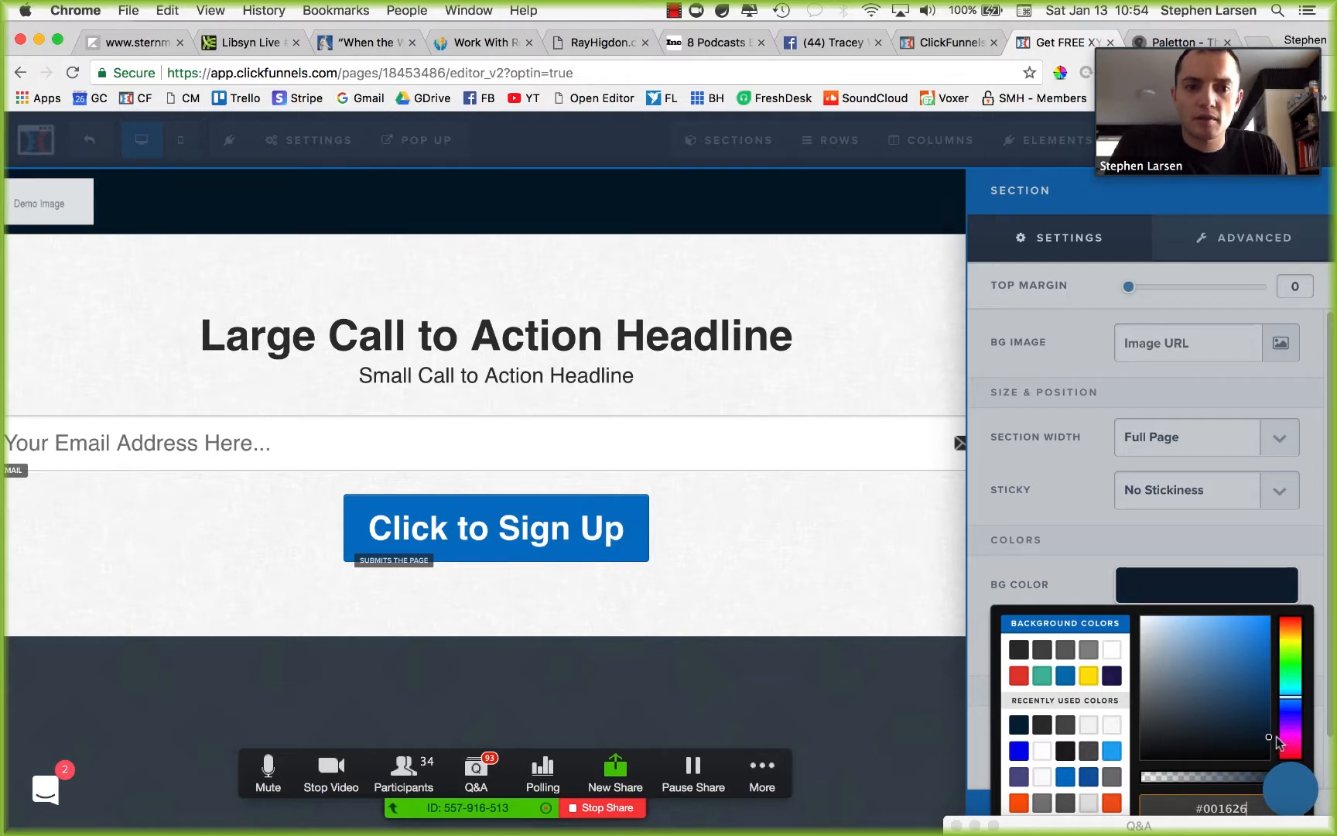
drag(1278, 744, 1166, 741)
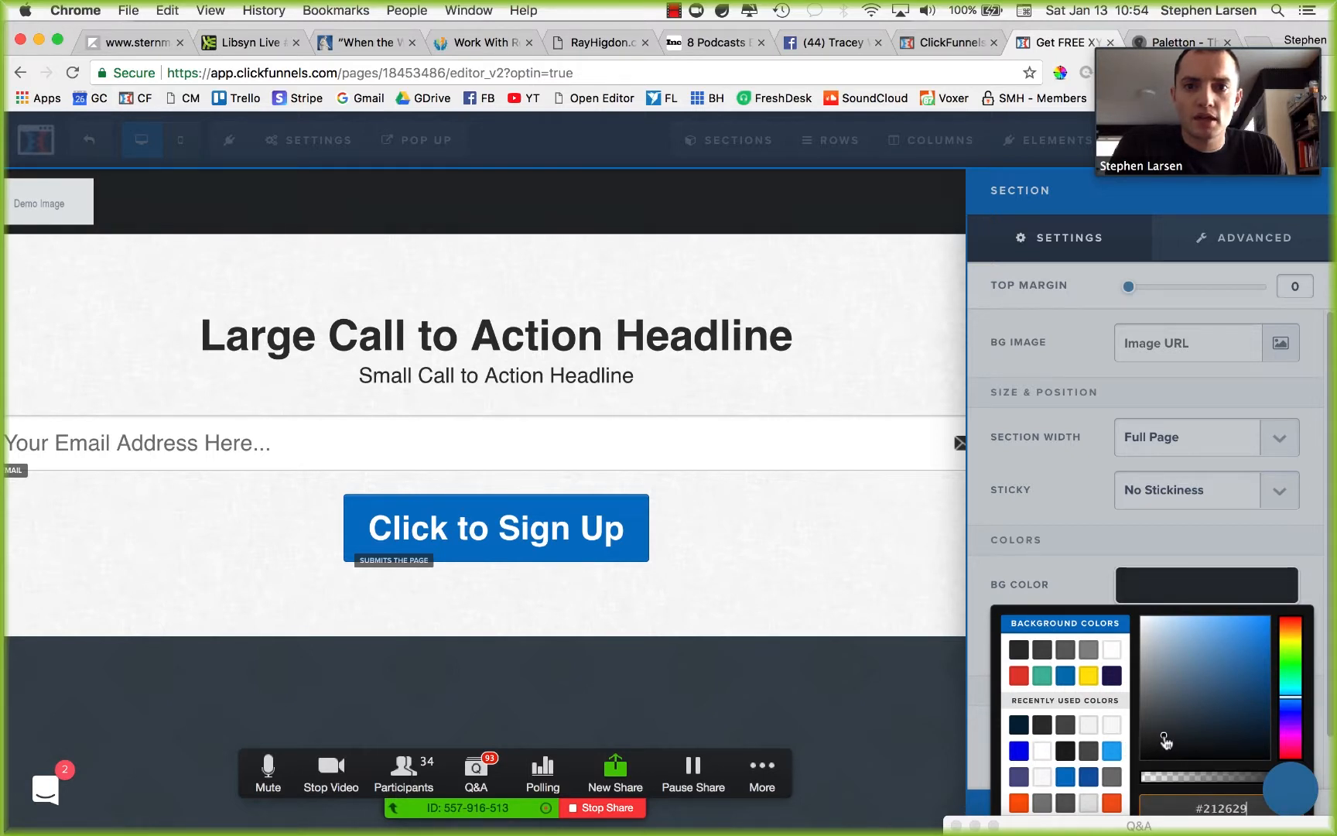
click(818, 383)
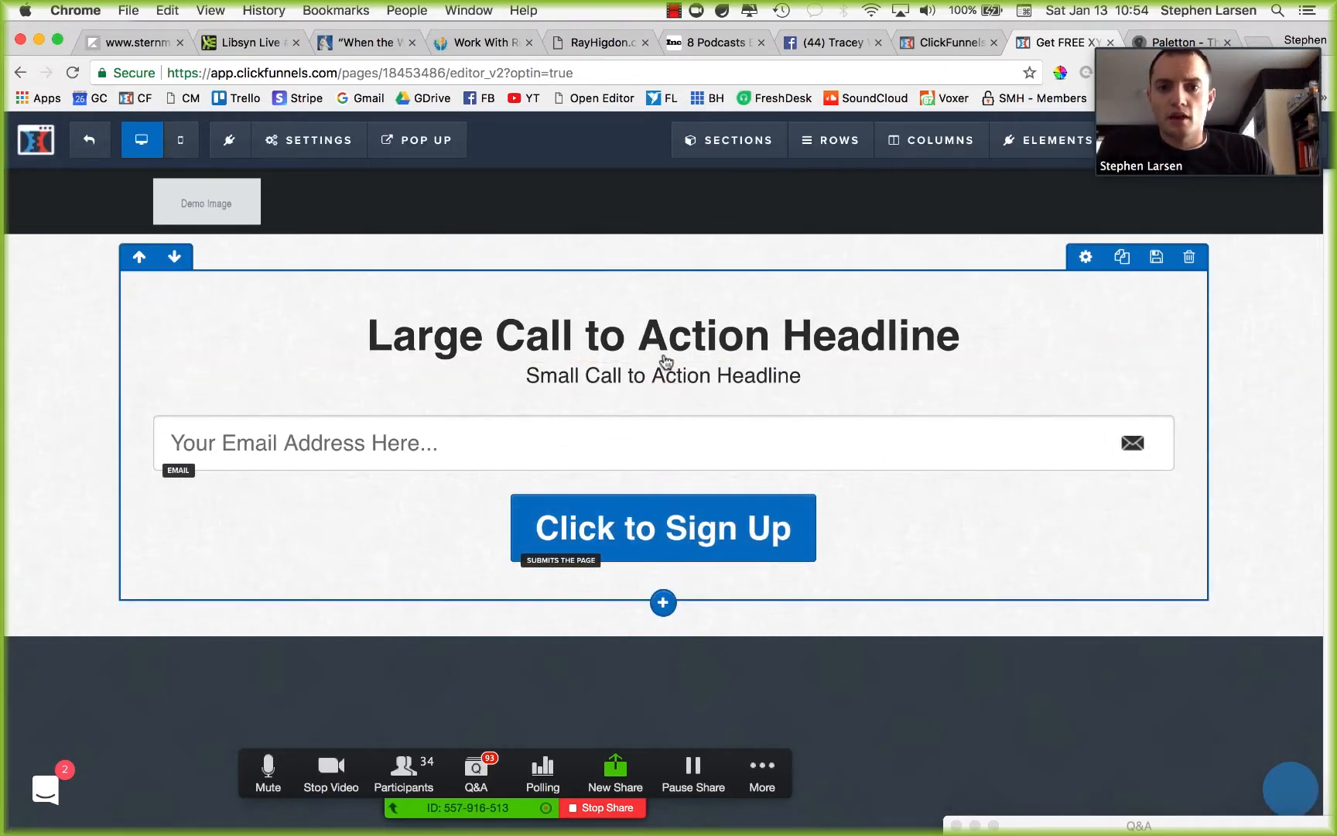
Step: Insert a video element below the sub-headline and reduce the section's spacing above the headline
click(663, 391)
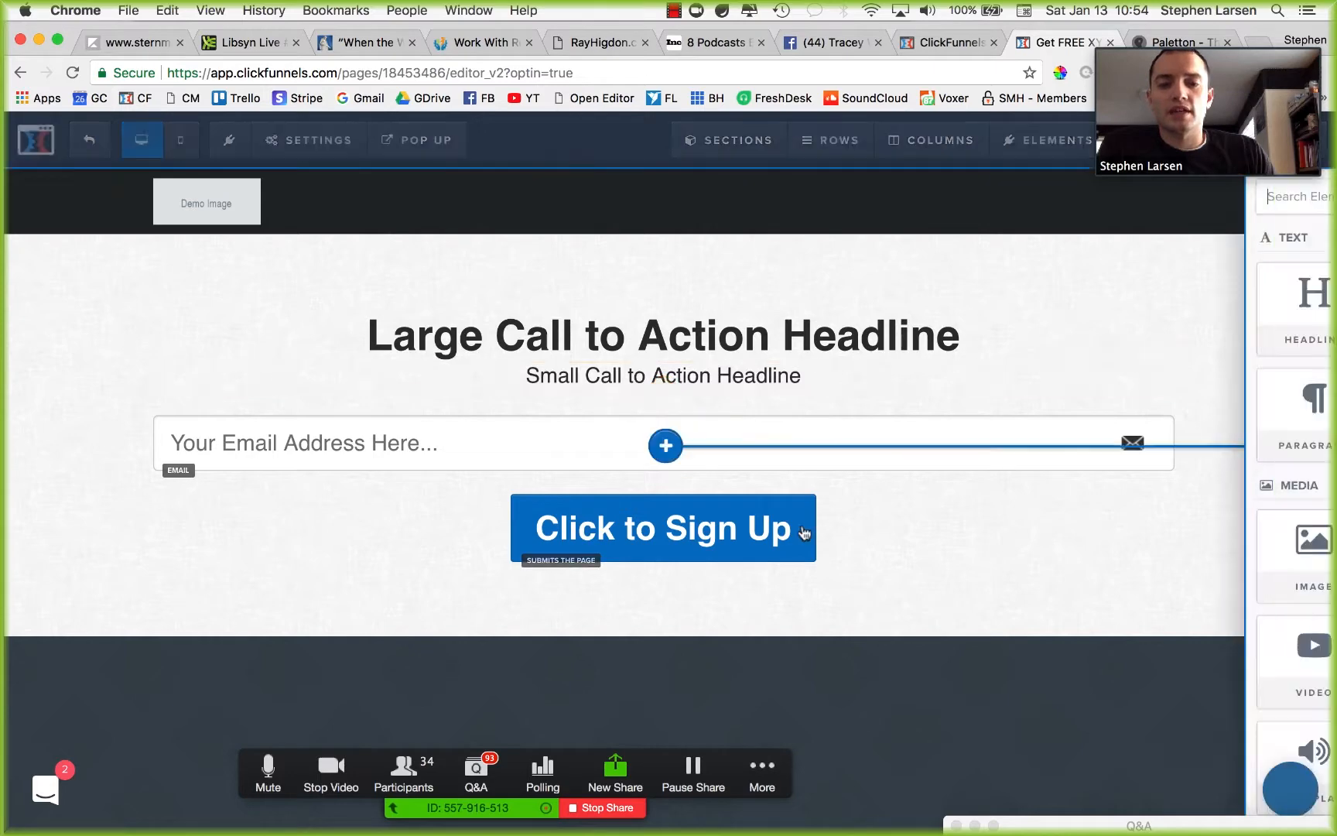
click(1026, 676)
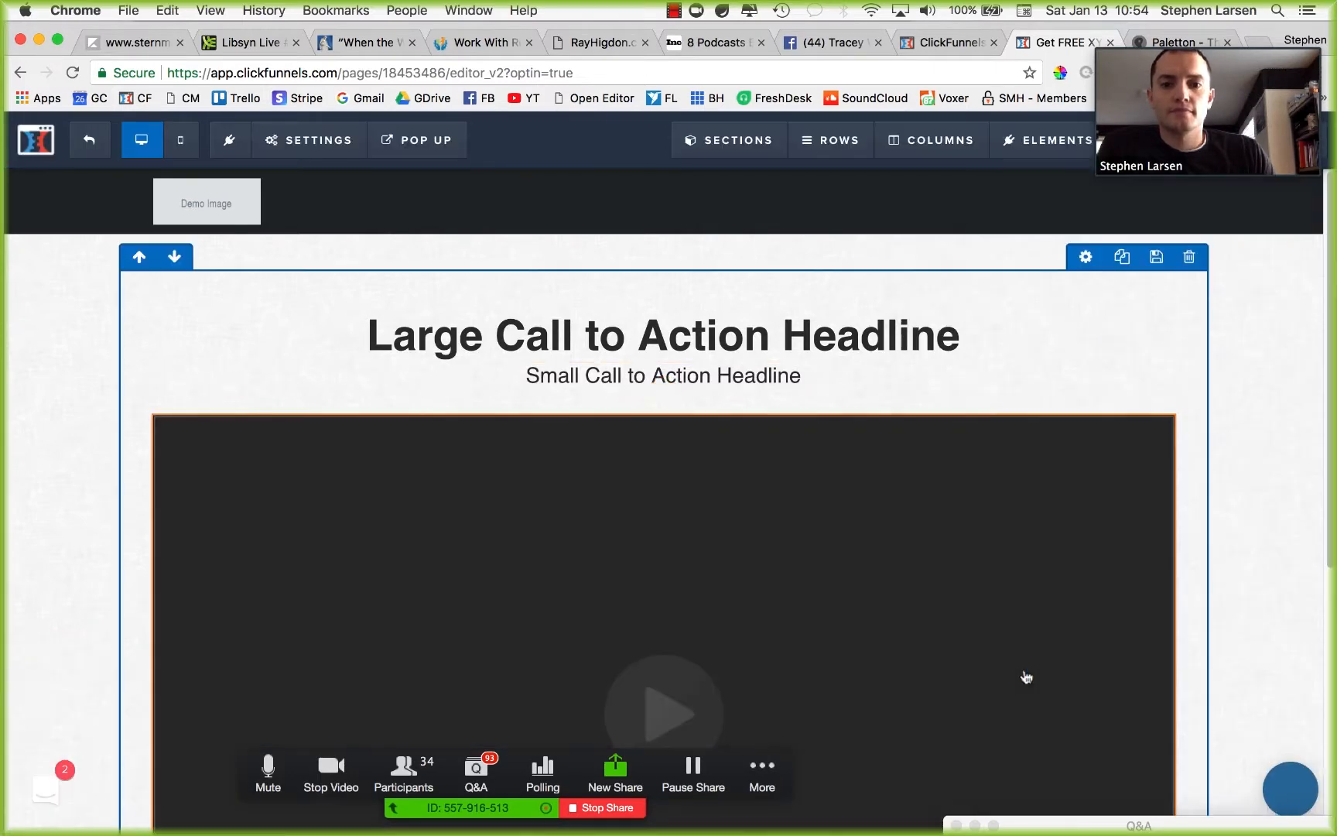
click(1304, 248)
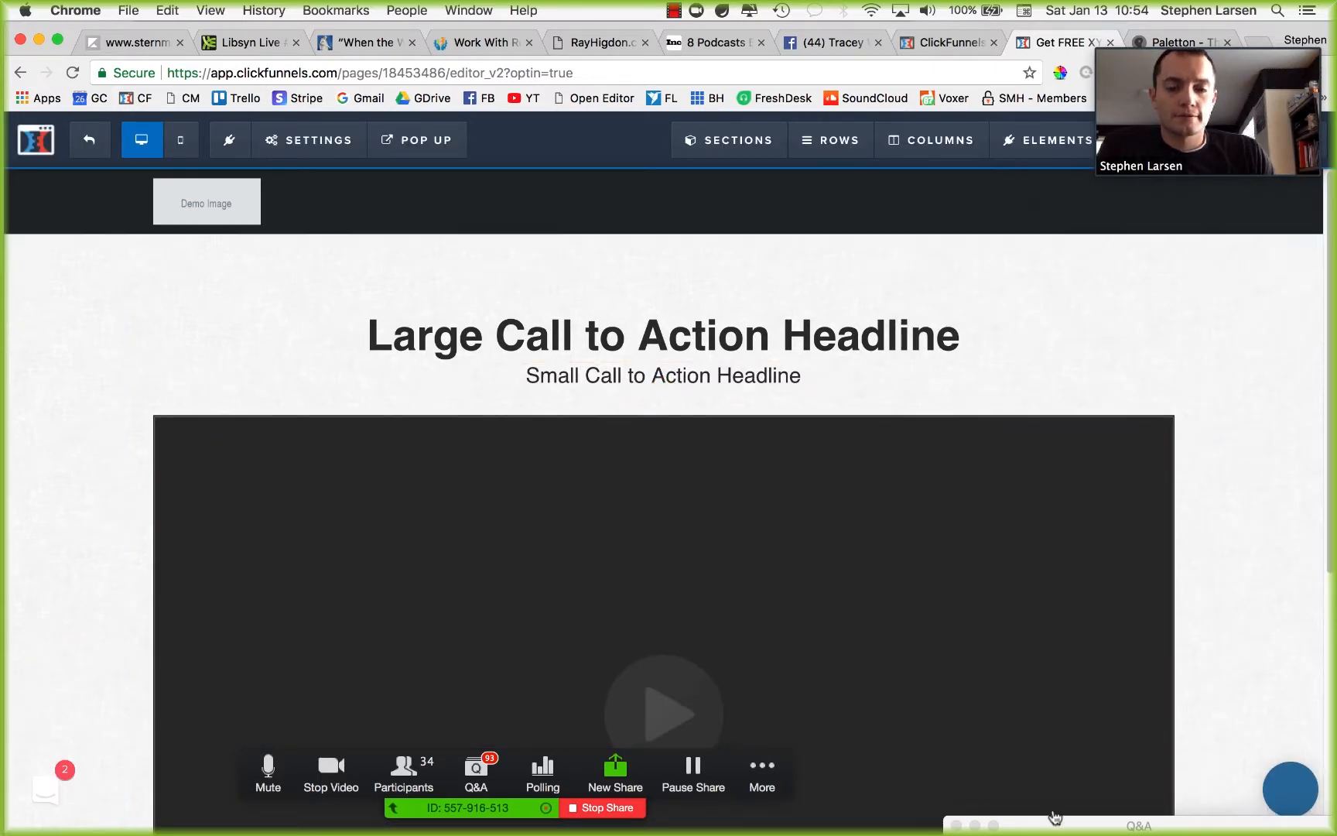
click(542, 429)
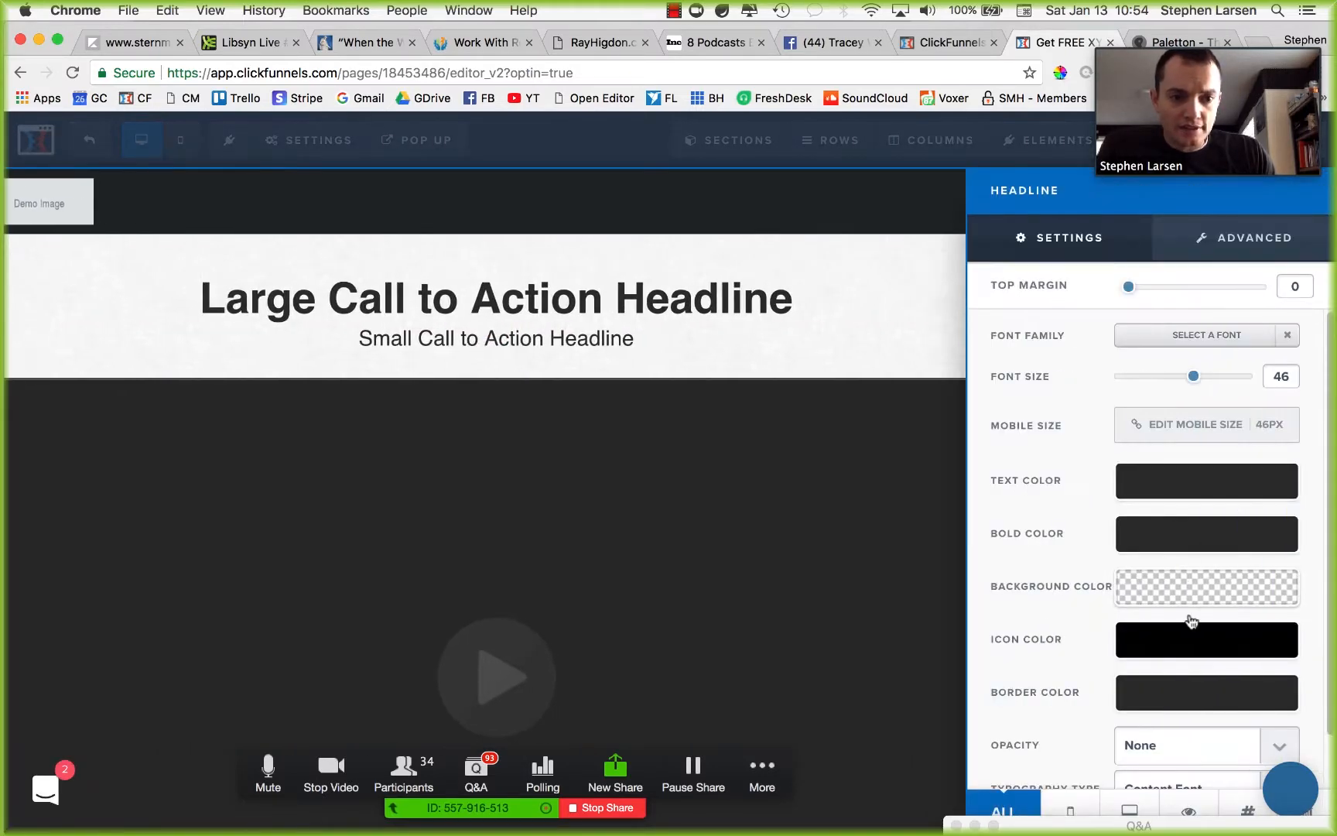
Step: Enlarge the Large Call to Action Headline to the maximum font size and set its line height to 1em
drag(1200, 377, 1261, 381)
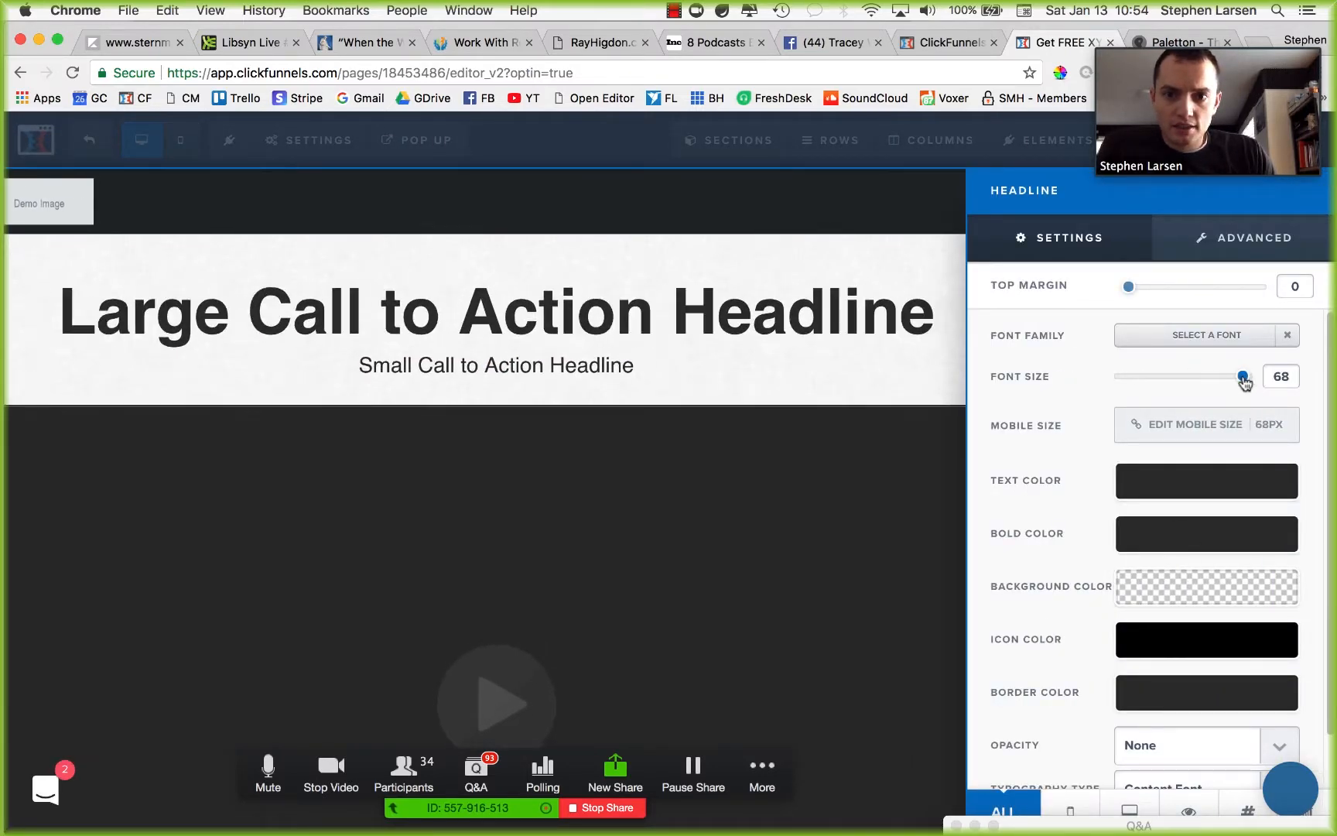
click(1237, 254)
click(1158, 346)
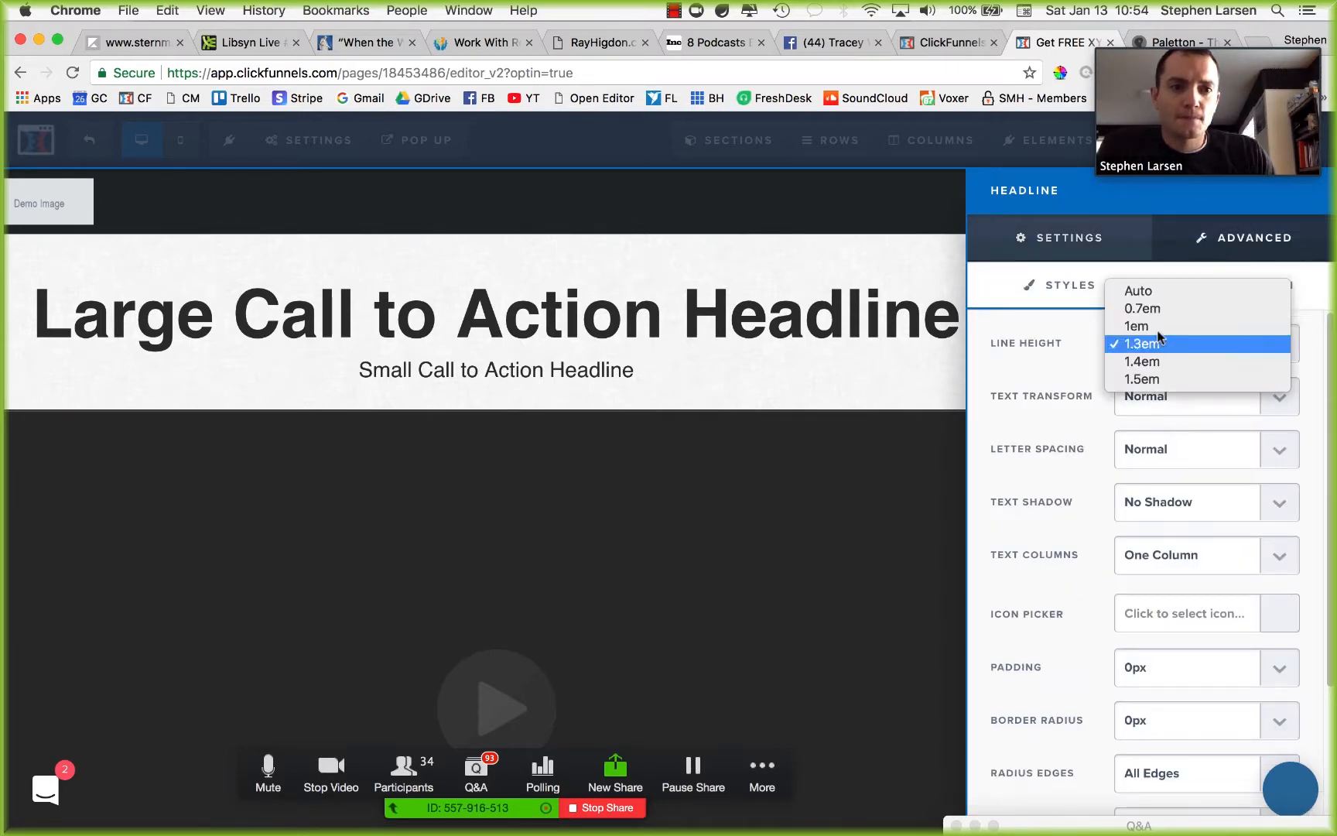
click(1153, 324)
click(764, 337)
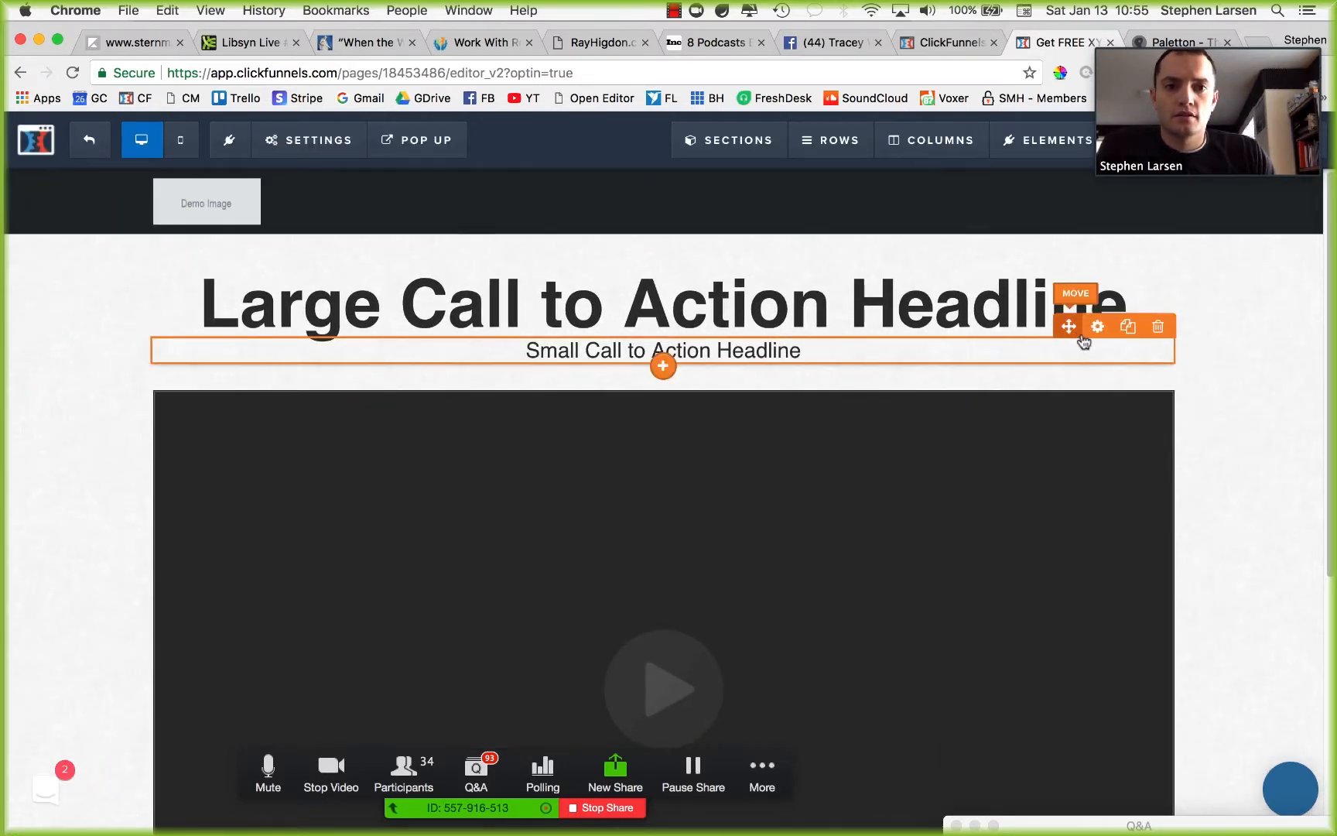
Step: Set the sub-headline's text color to the preset dark gray #474747
click(1095, 358)
click(1254, 245)
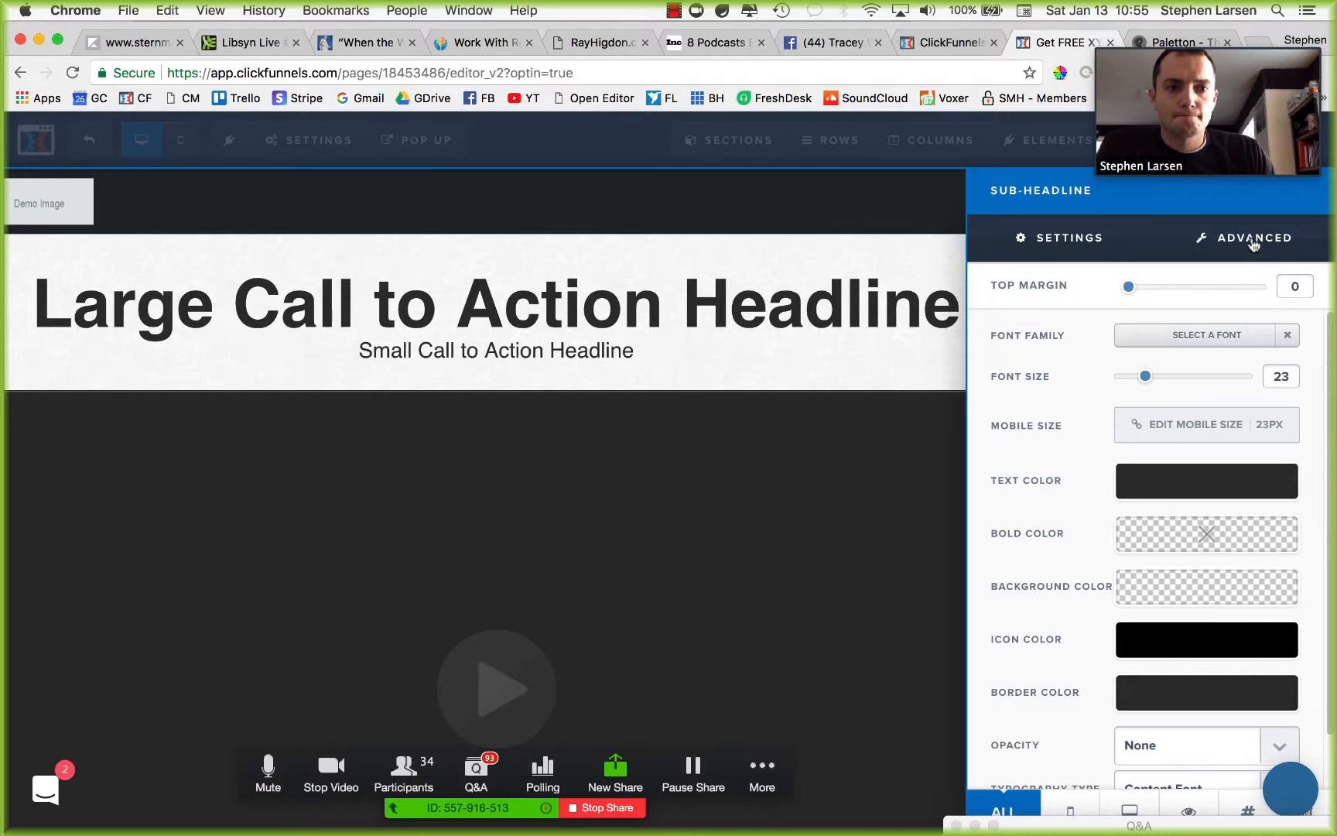
click(1064, 240)
click(1164, 481)
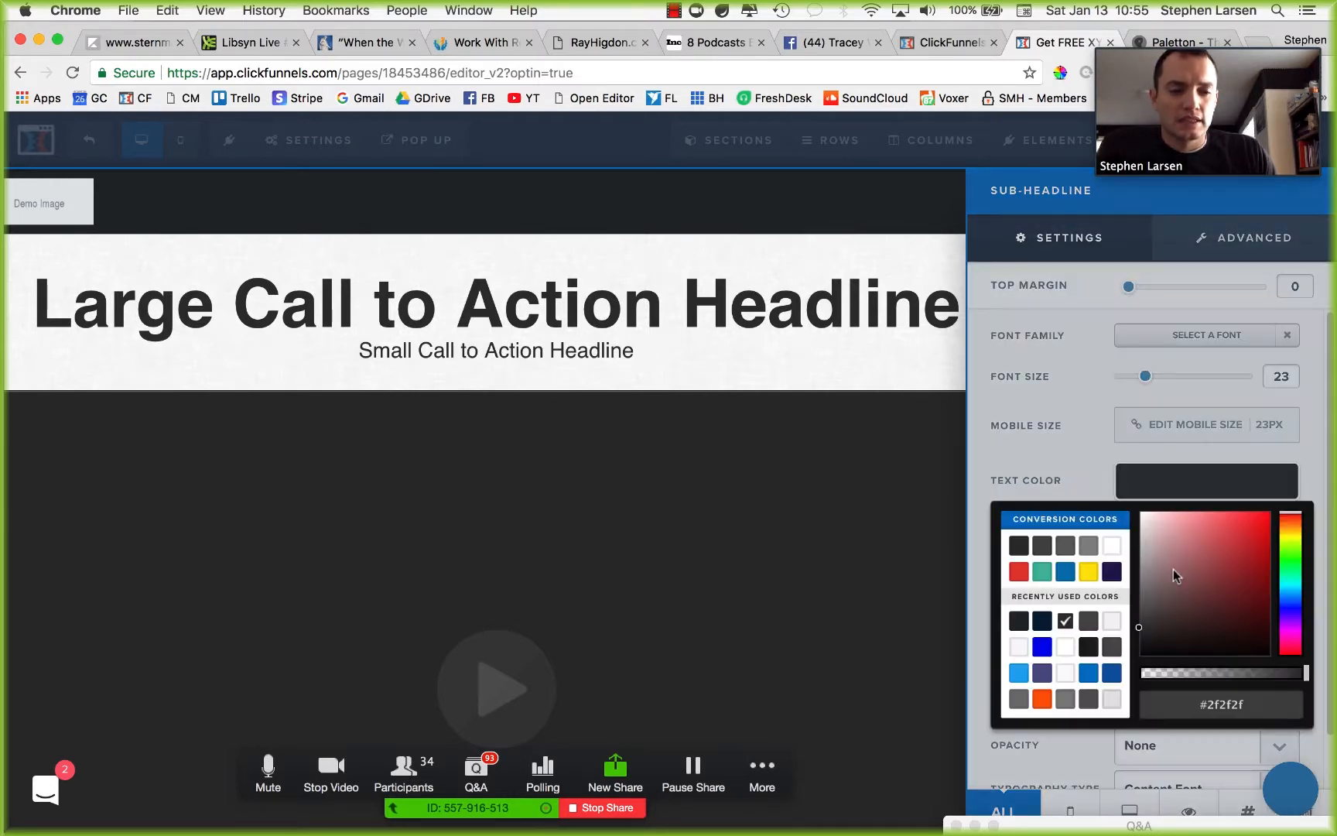
click(1049, 549)
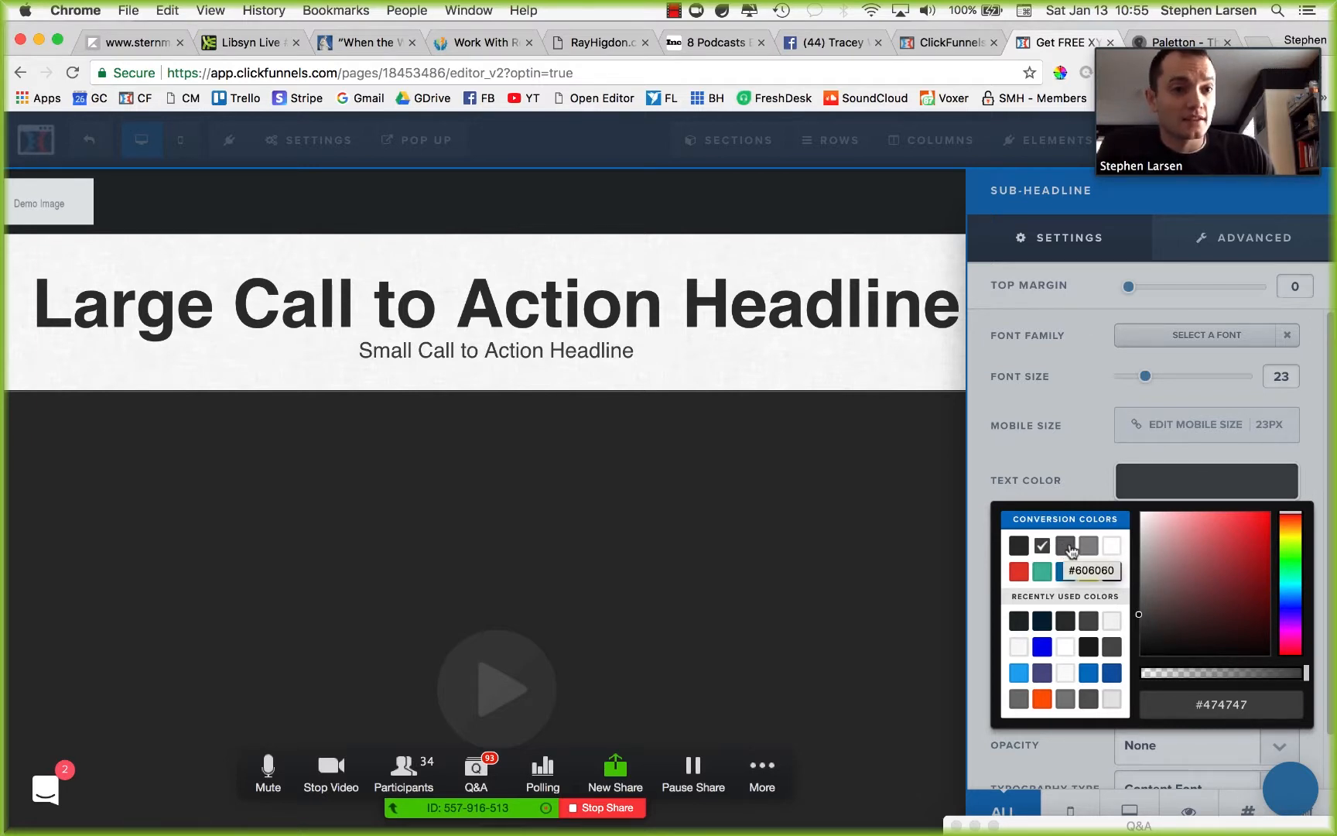
click(842, 530)
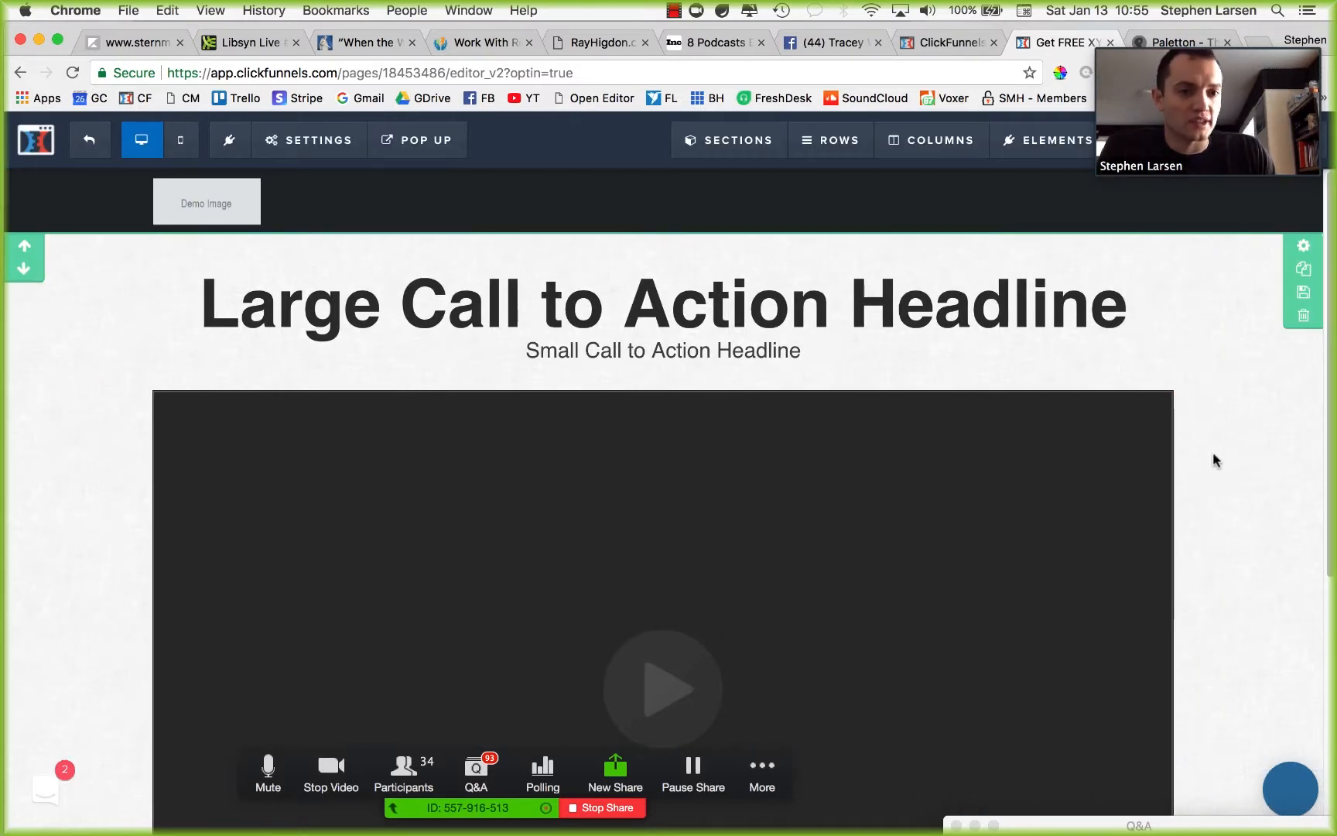
scroll(1020, 427, down, 5)
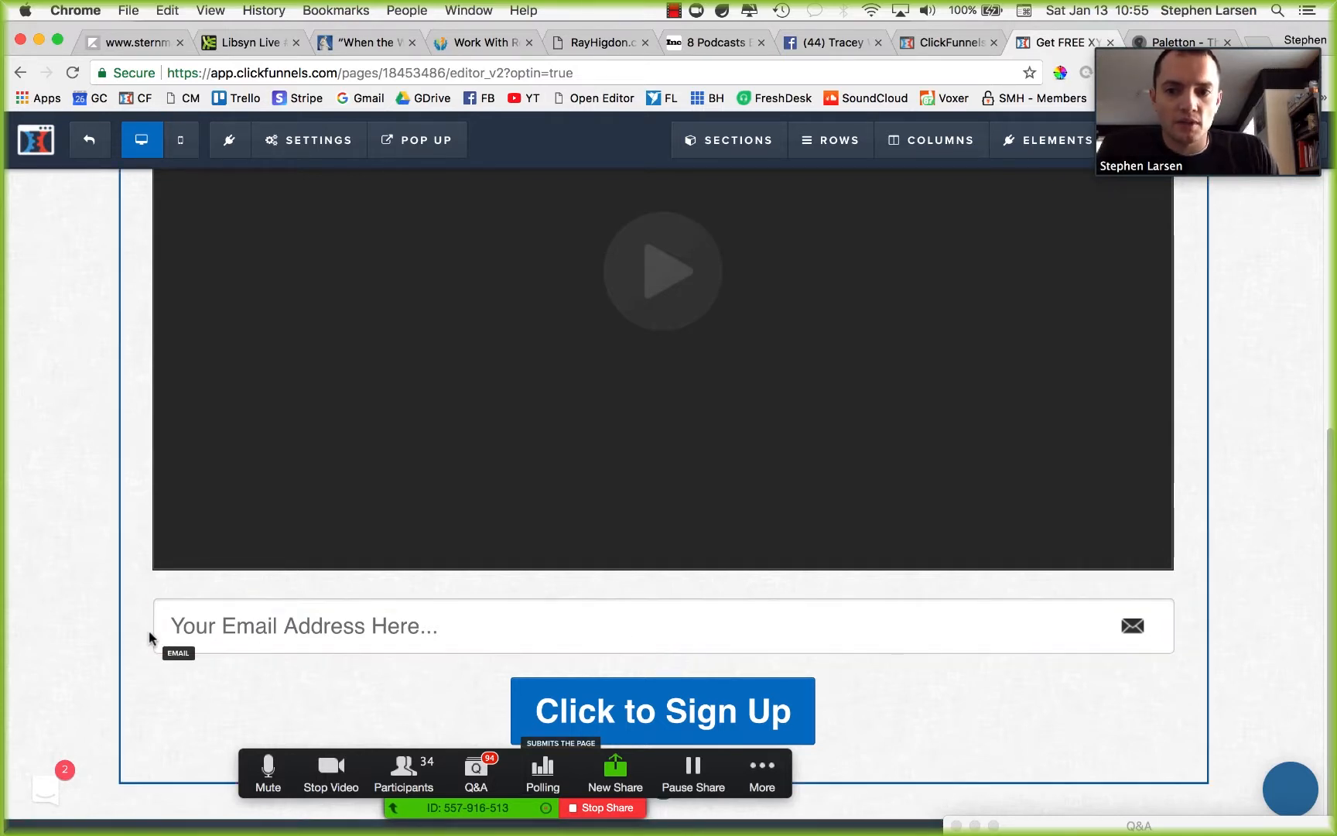
scroll(1333, 595, up, 1)
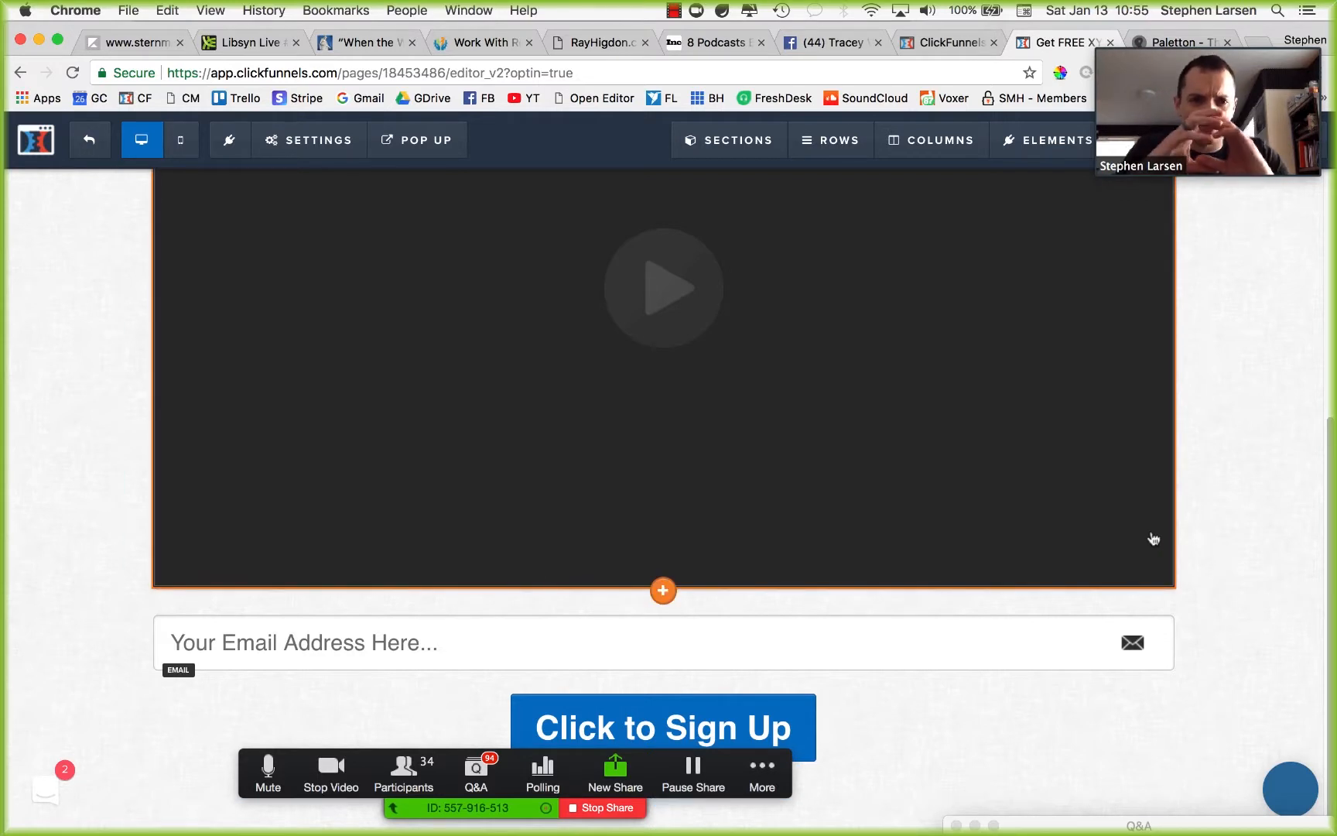
click(663, 590)
click(677, 536)
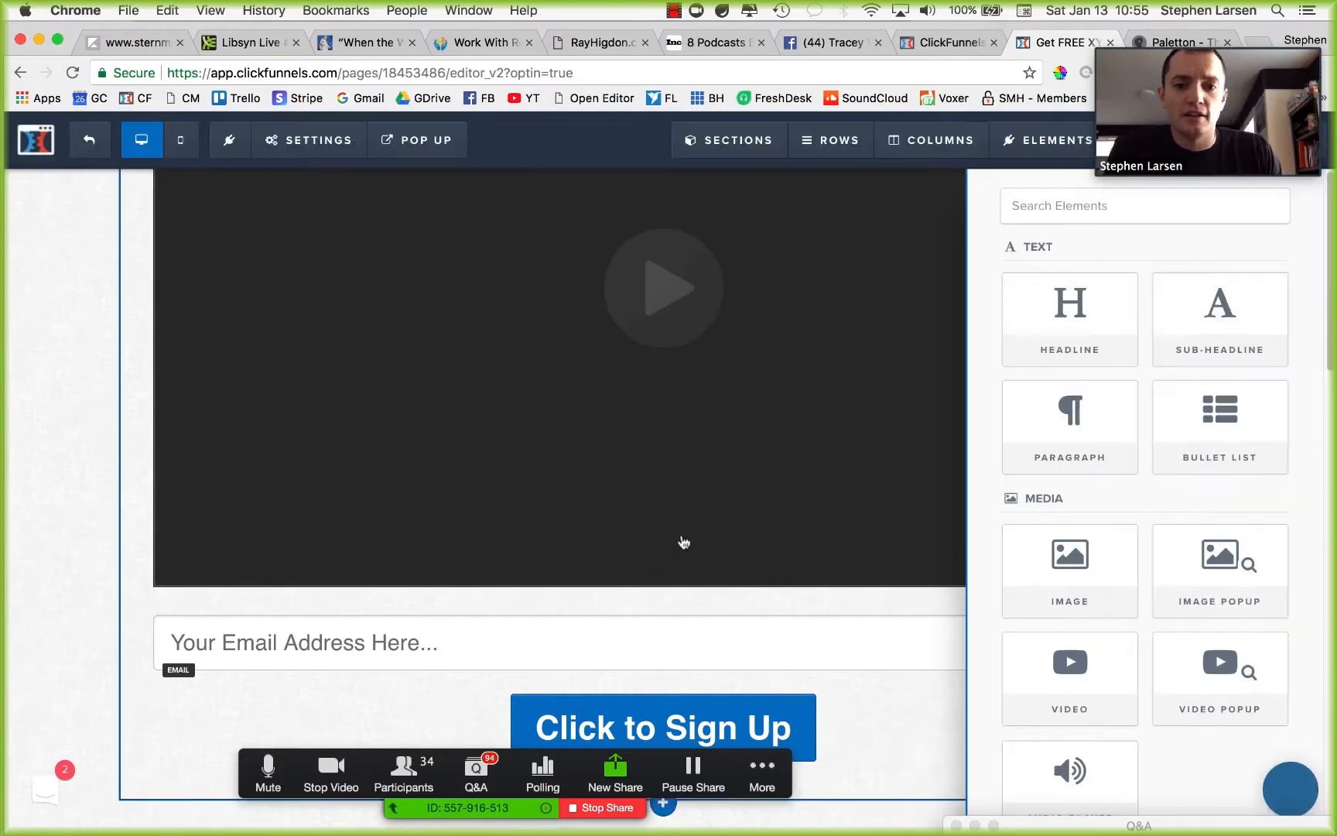
scroll(787, 646, down, 1)
scroll(787, 647, up, 1)
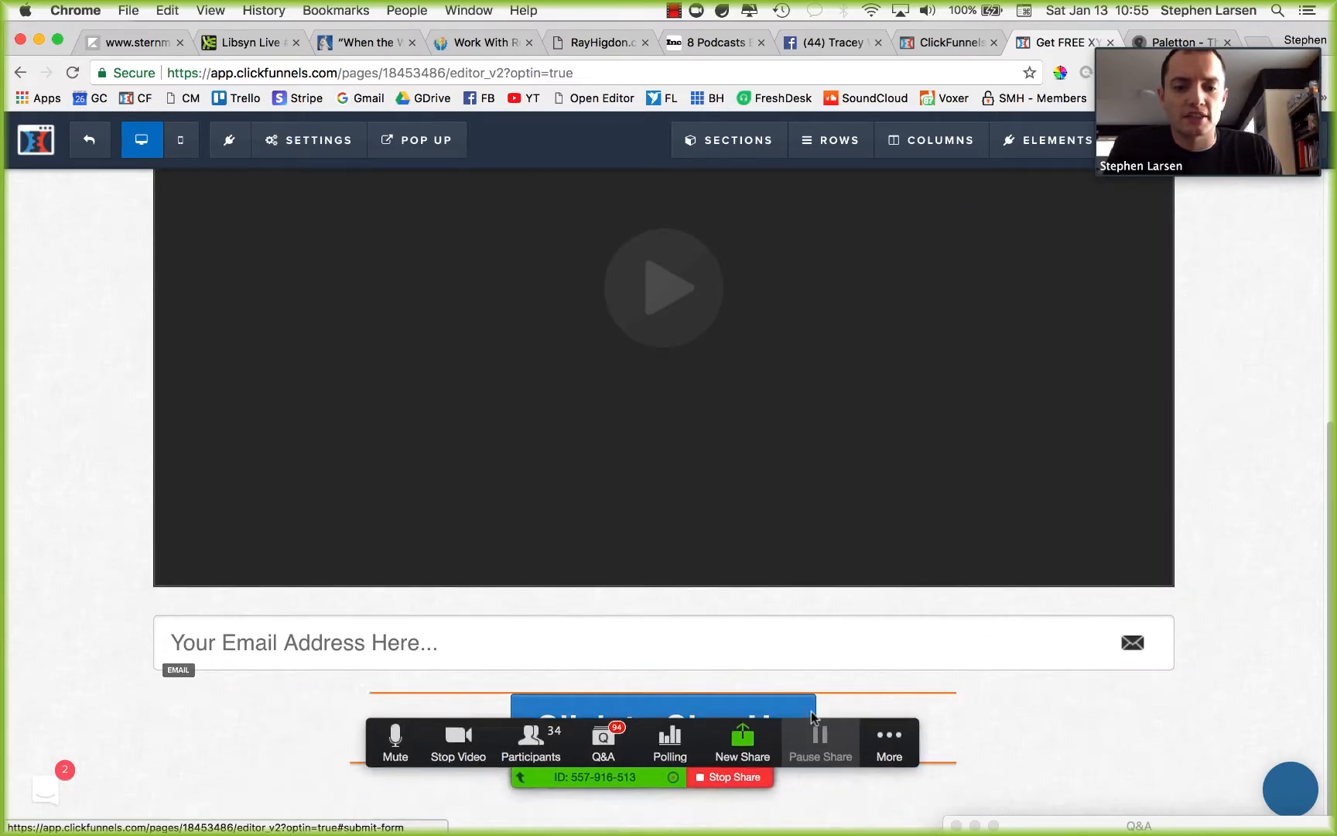
Step: Add a one-column row below the video's row and move the email field and sign-up button into it
click(663, 800)
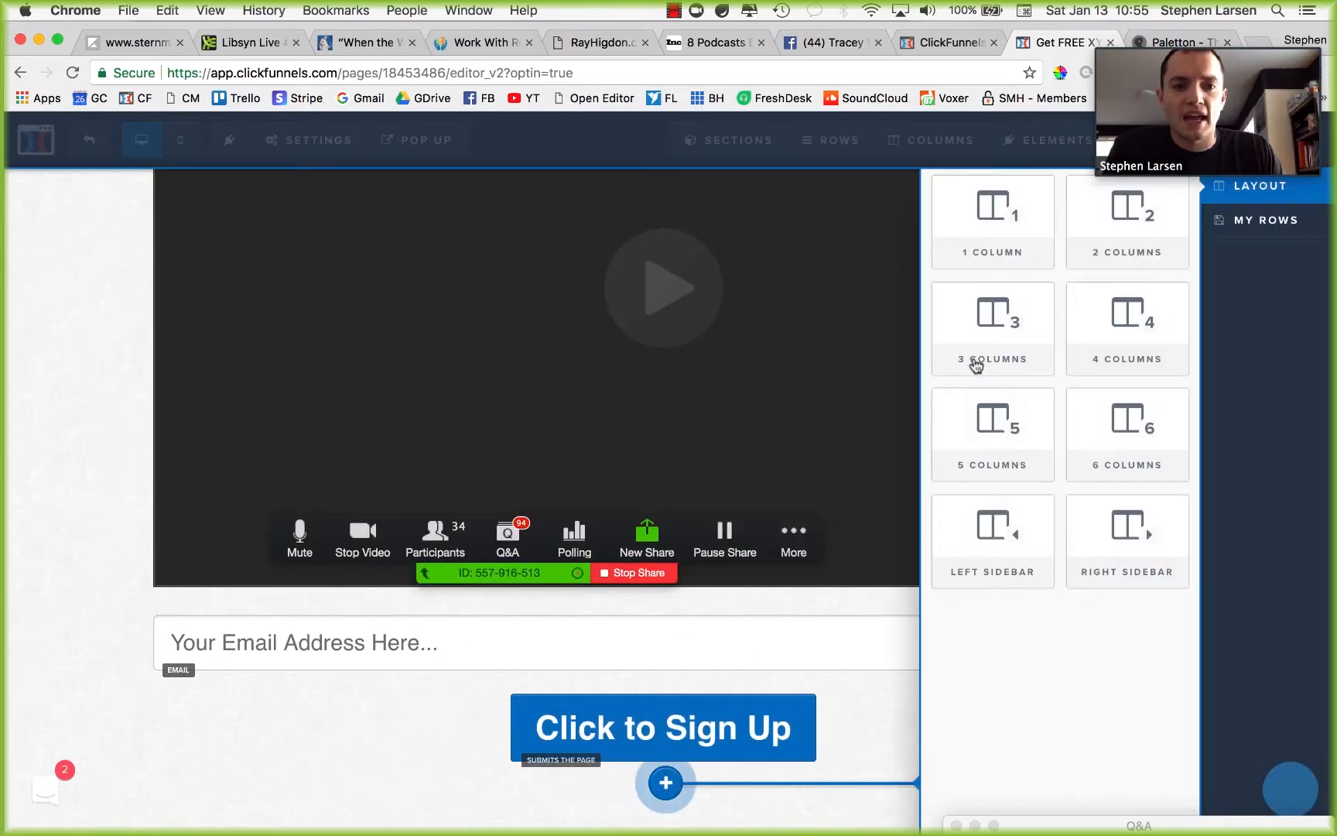
click(983, 226)
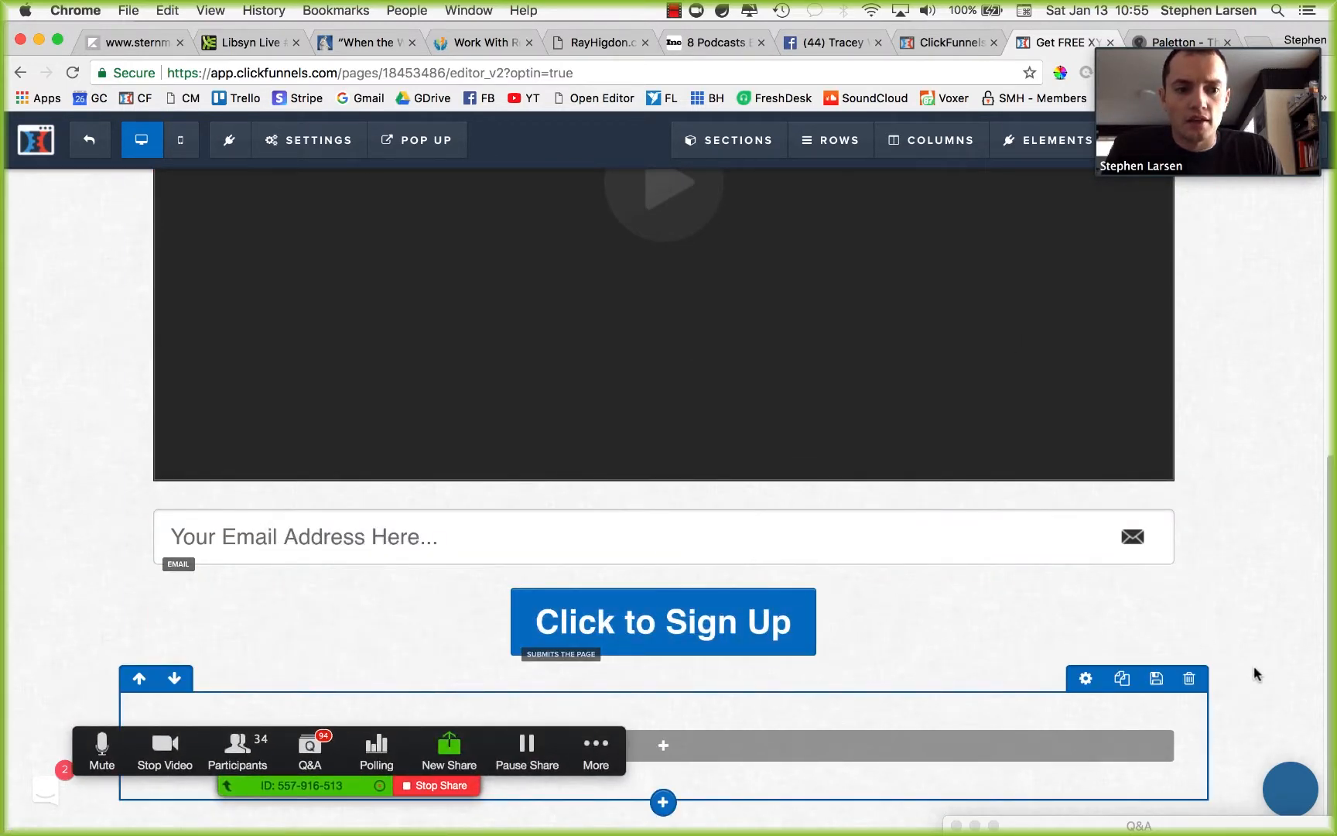
scroll(916, 752, down, 1)
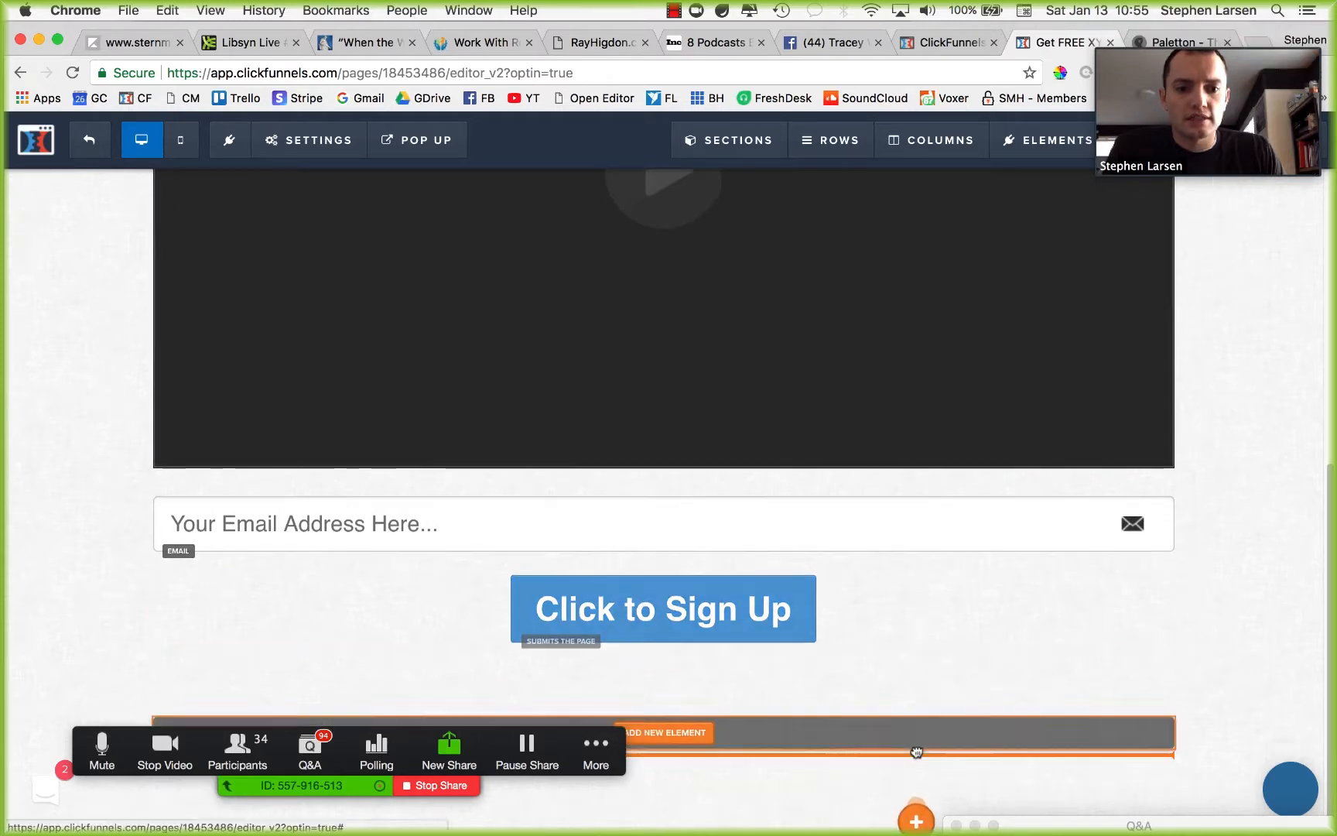
drag(916, 753, 1122, 552)
click(1095, 585)
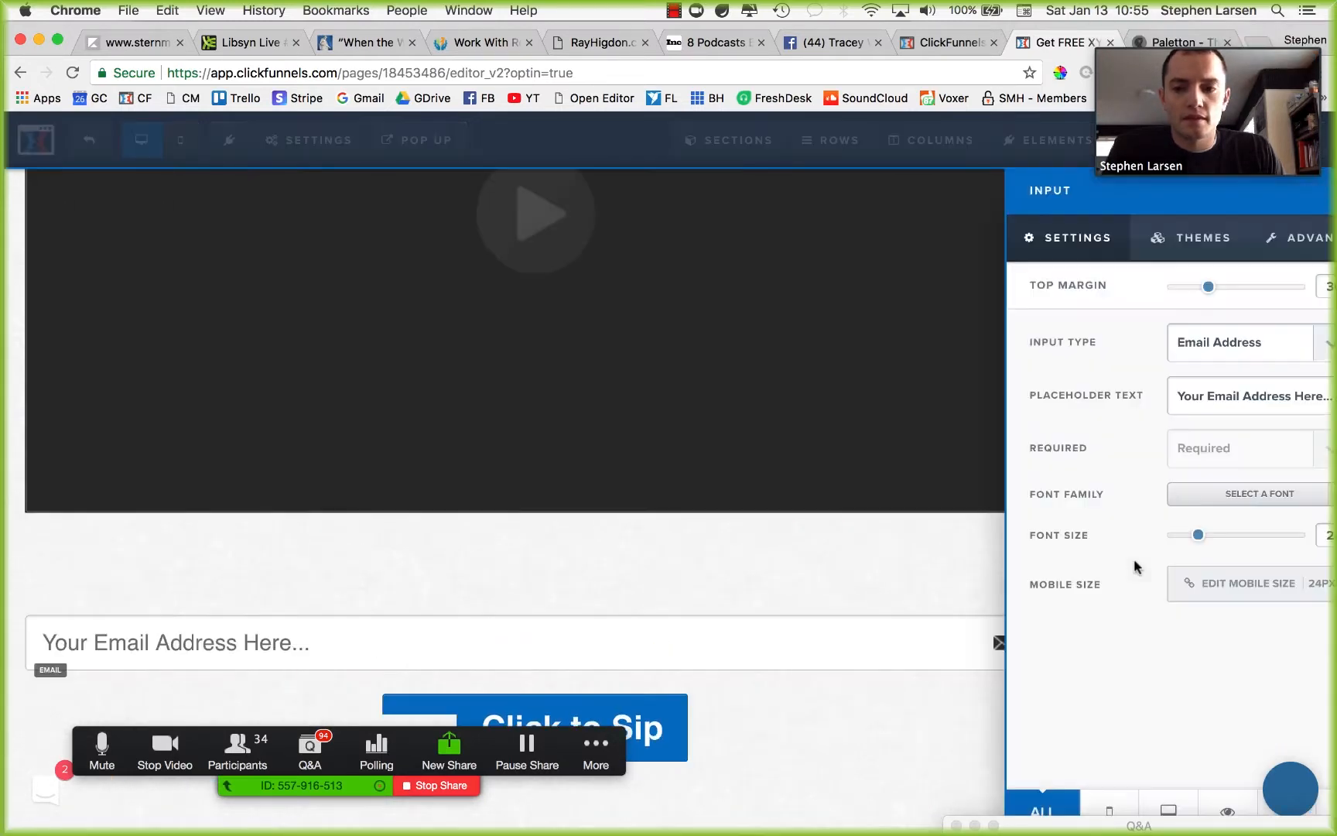
click(726, 587)
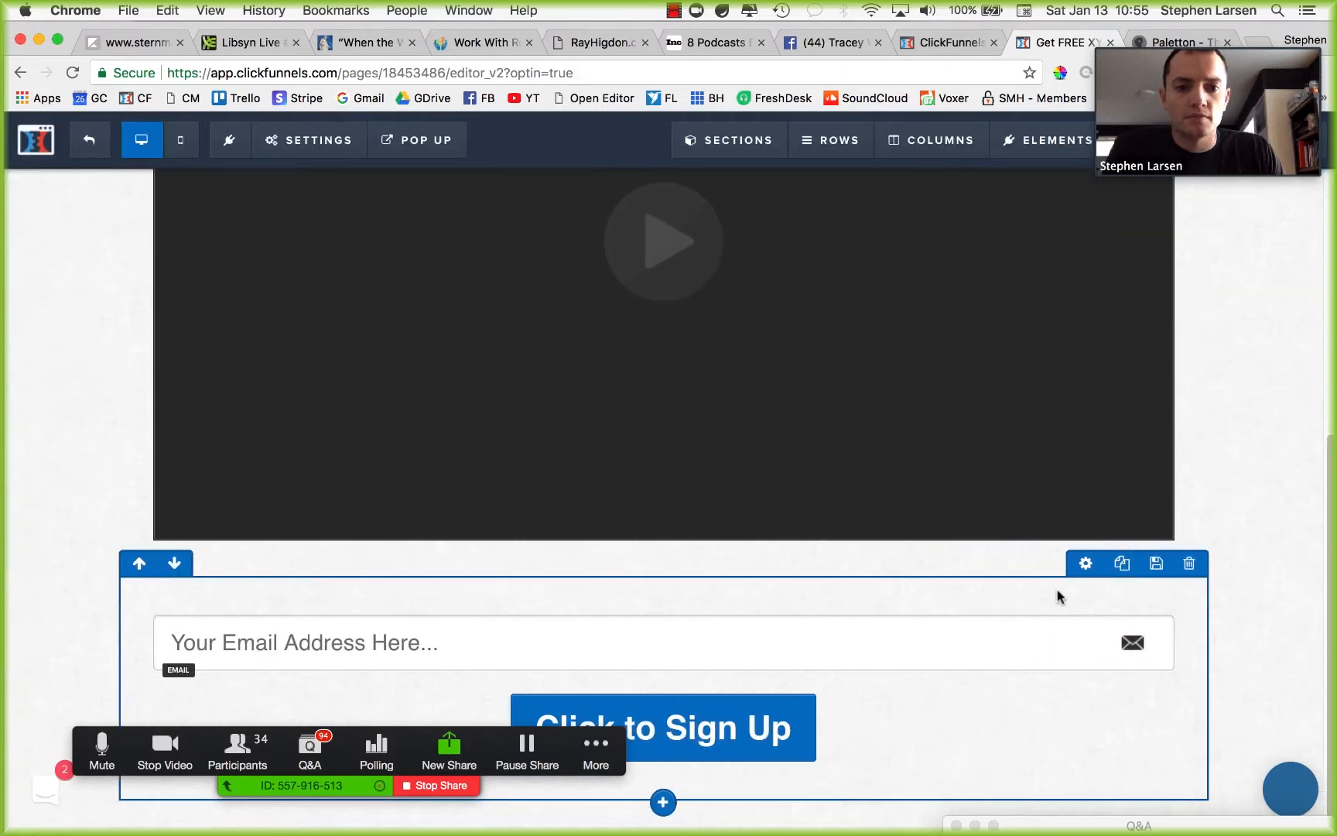
Step: Set the width of the row holding the email field and button to 70%
click(1085, 564)
drag(1247, 586, 1183, 597)
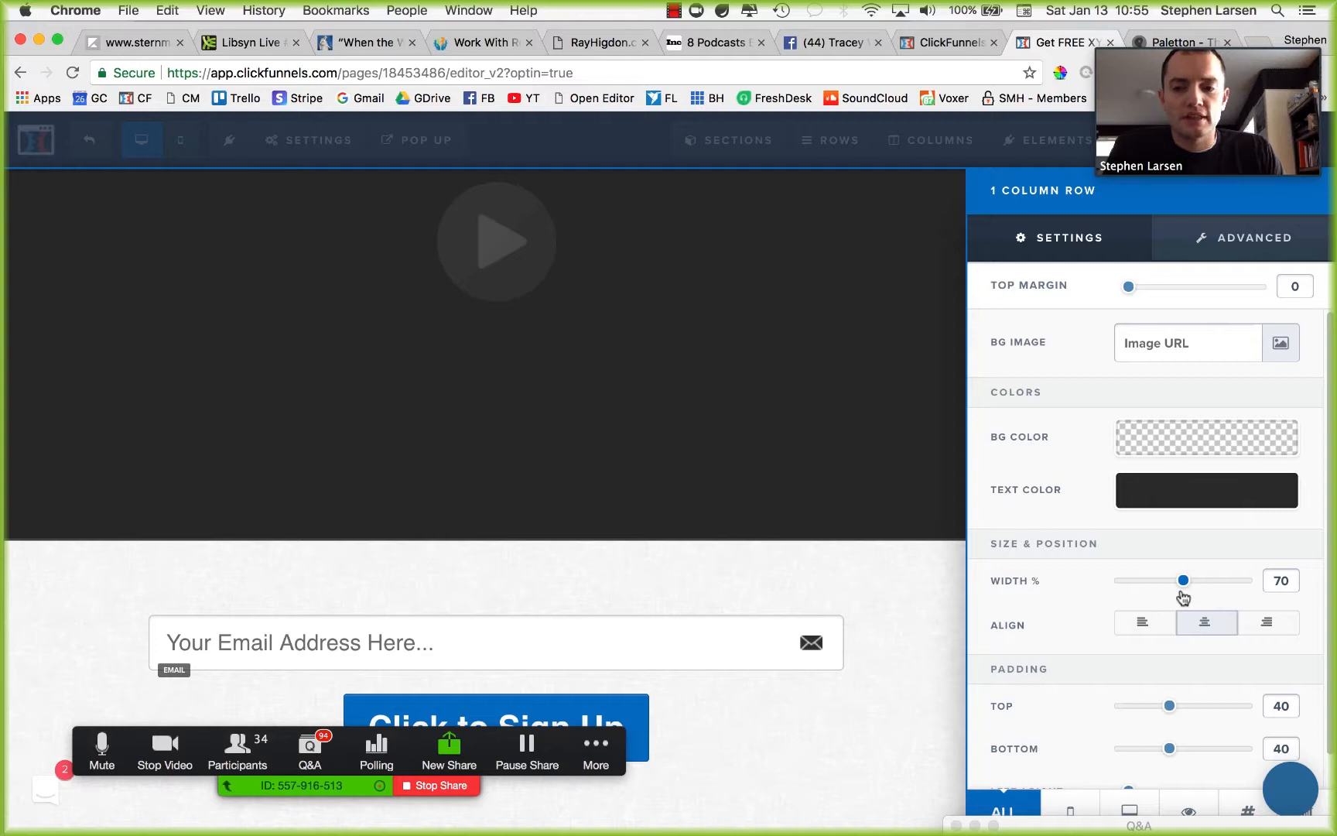
click(736, 594)
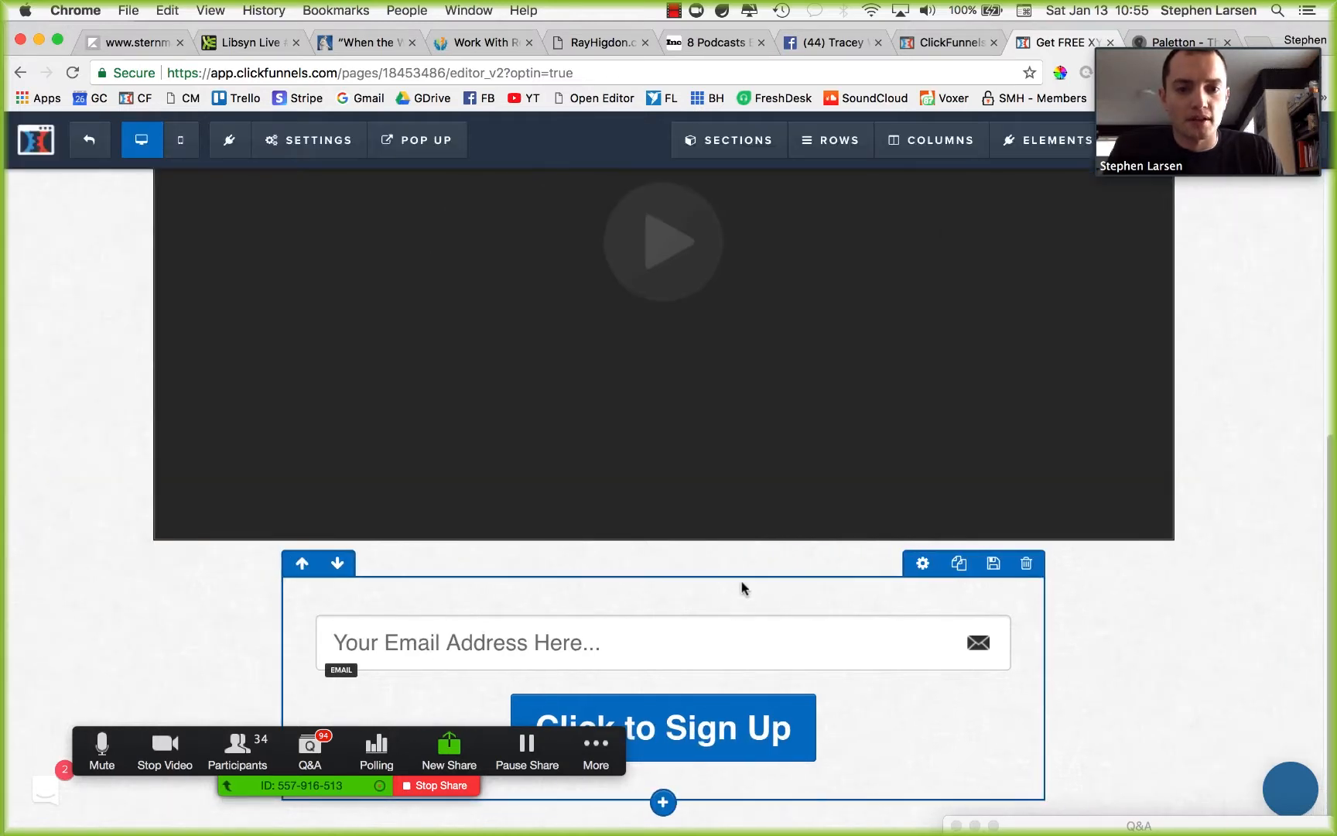
Step: Insert a headline directly below the video and set its top margin to 0
click(671, 543)
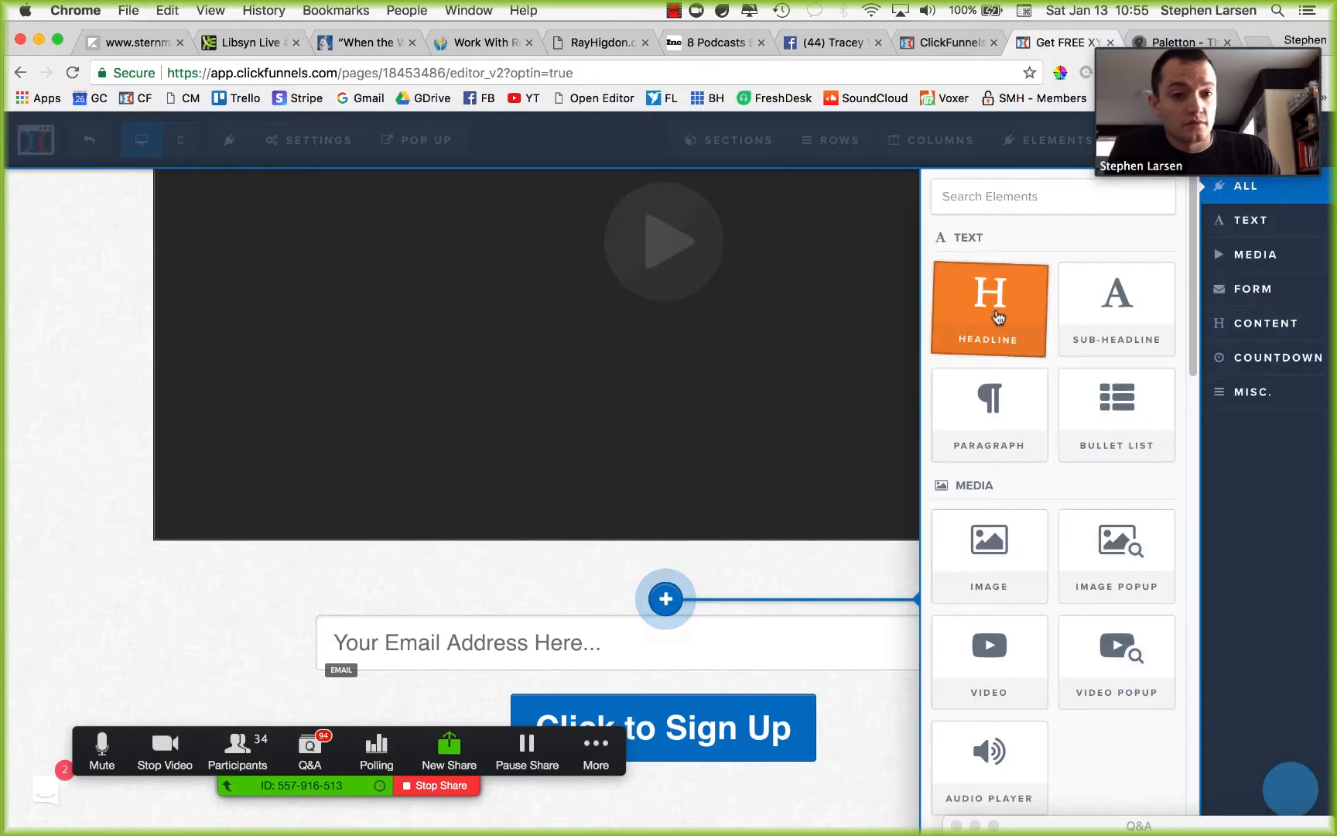
click(963, 323)
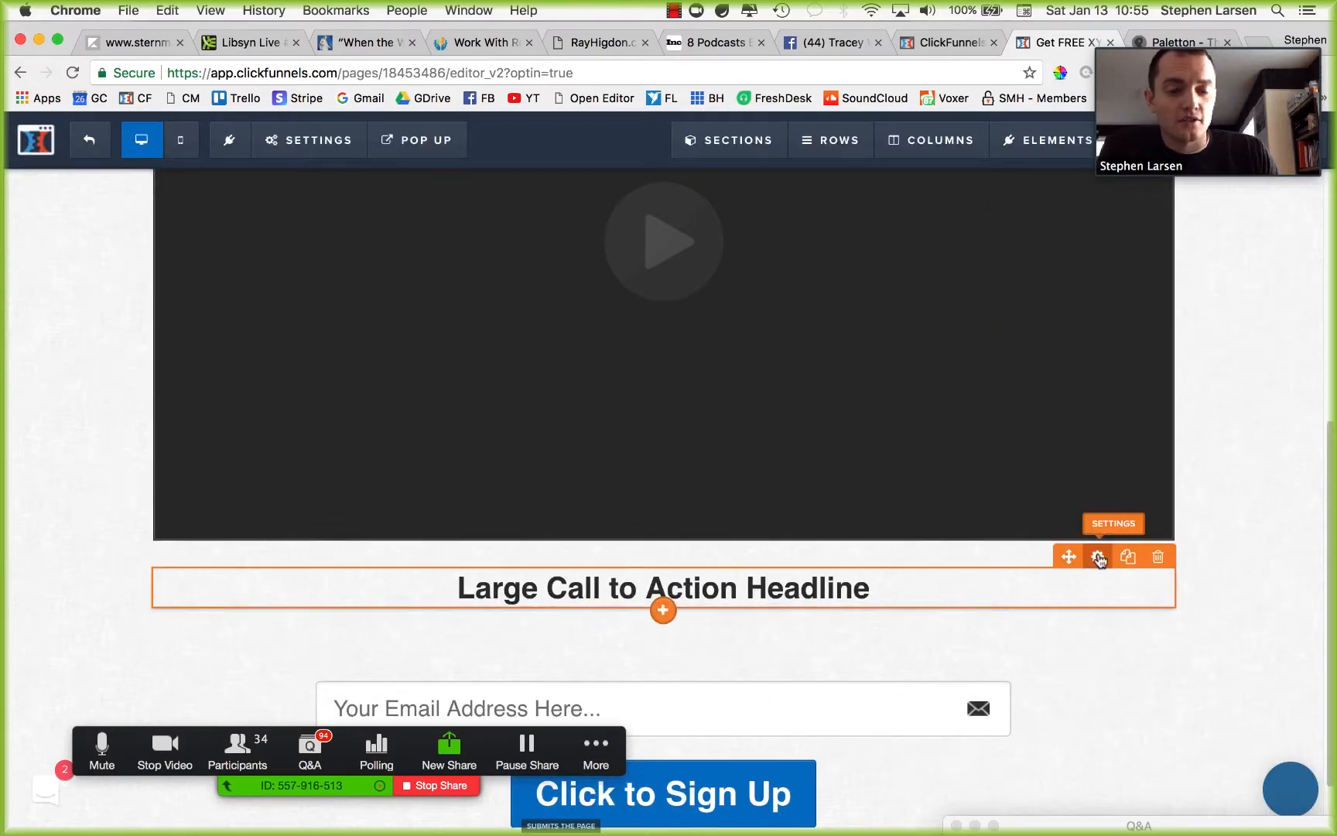
click(1096, 555)
drag(1169, 287, 749, 288)
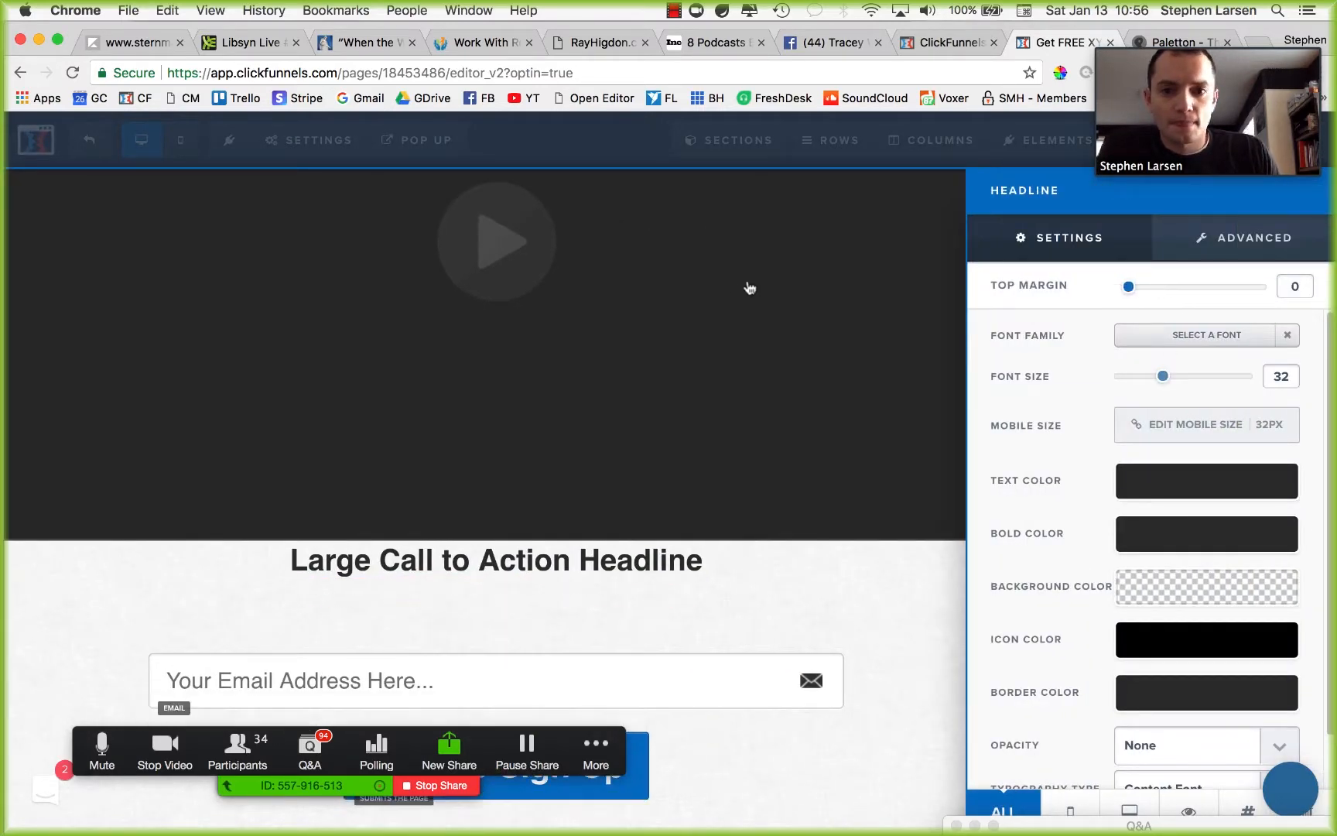
Step: Set the padding of the headline below the video to 5px
click(1242, 240)
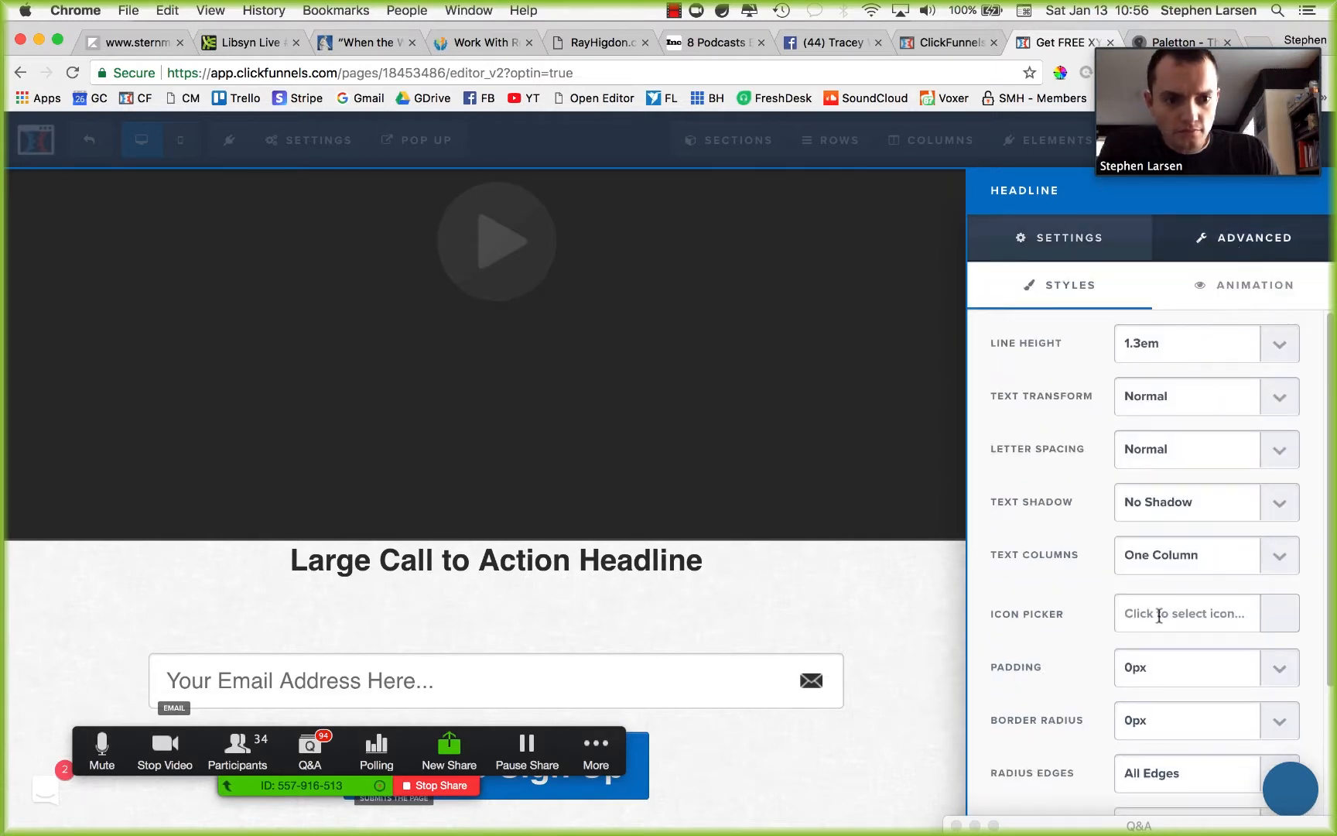
click(1143, 665)
click(1158, 682)
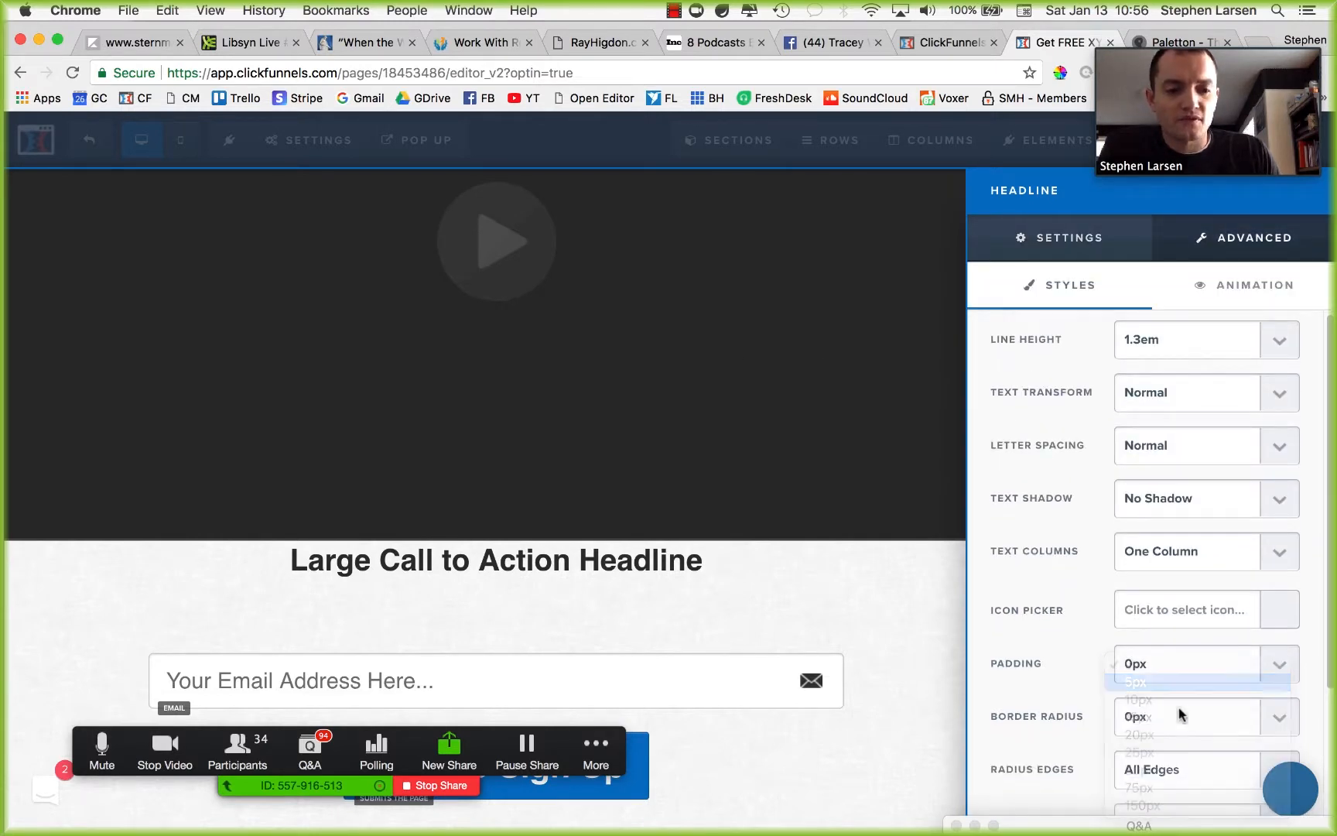
Step: Give the headline below the video the recently used orange #ff5700 as its background color
click(1034, 232)
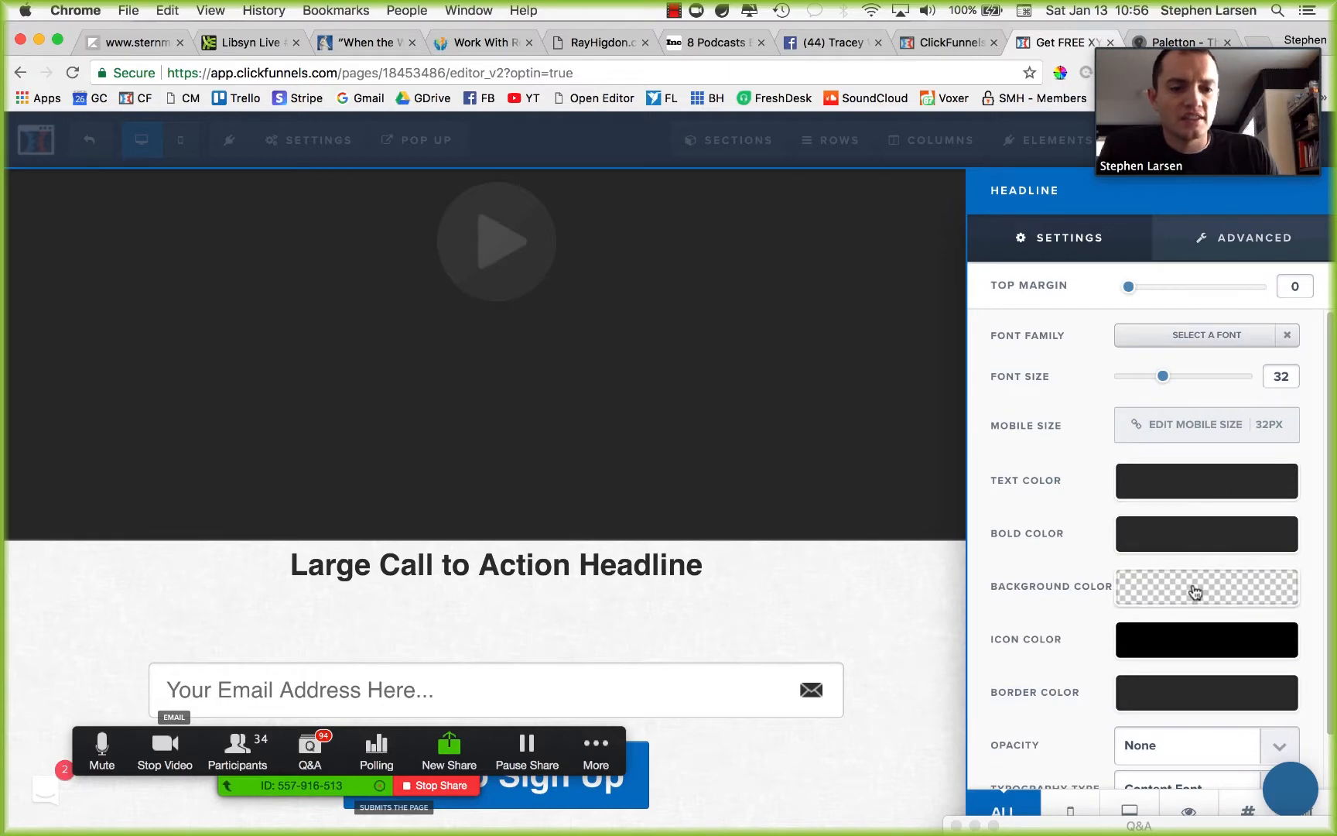
click(1220, 604)
click(1043, 805)
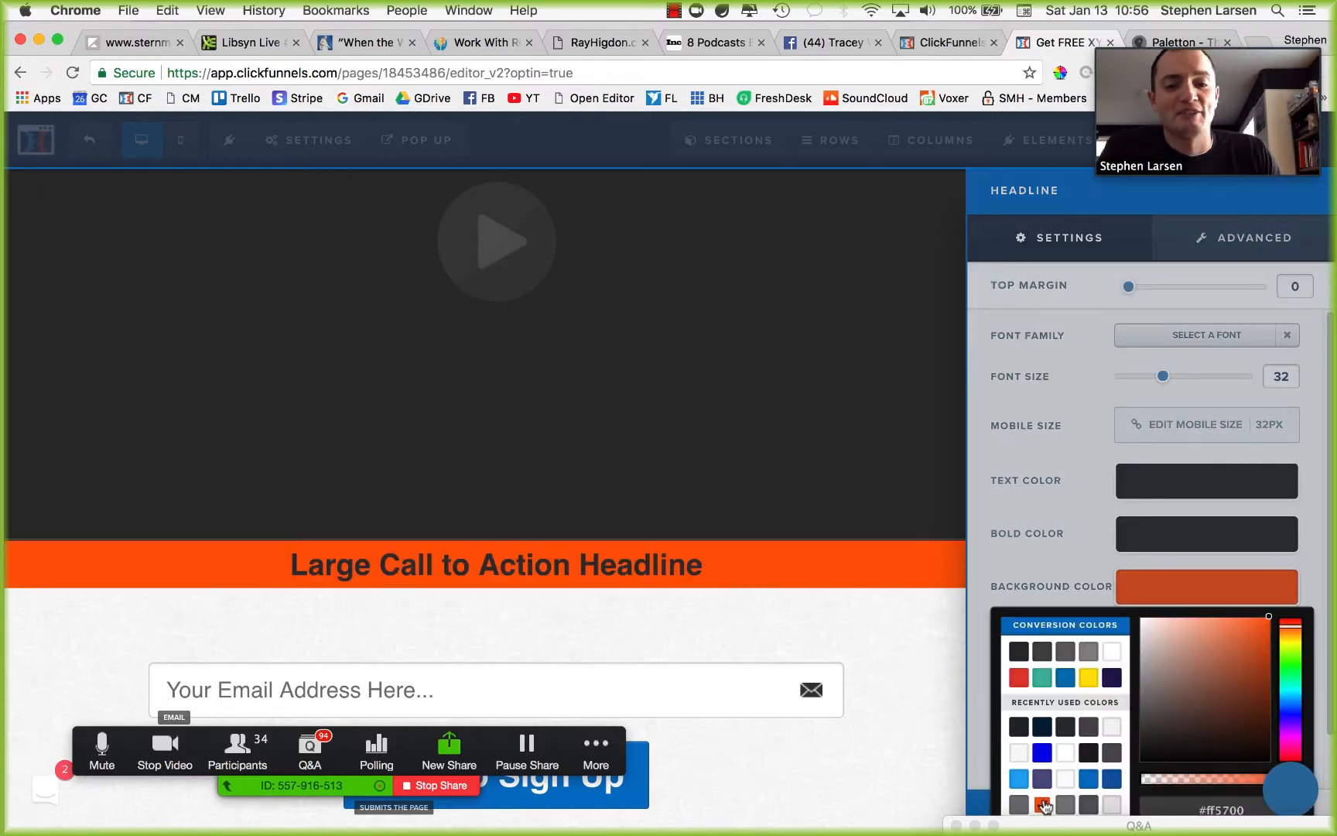
click(1116, 507)
Step: Set the bold color and text color of the headline below the video to white (#ffffff)
click(1157, 537)
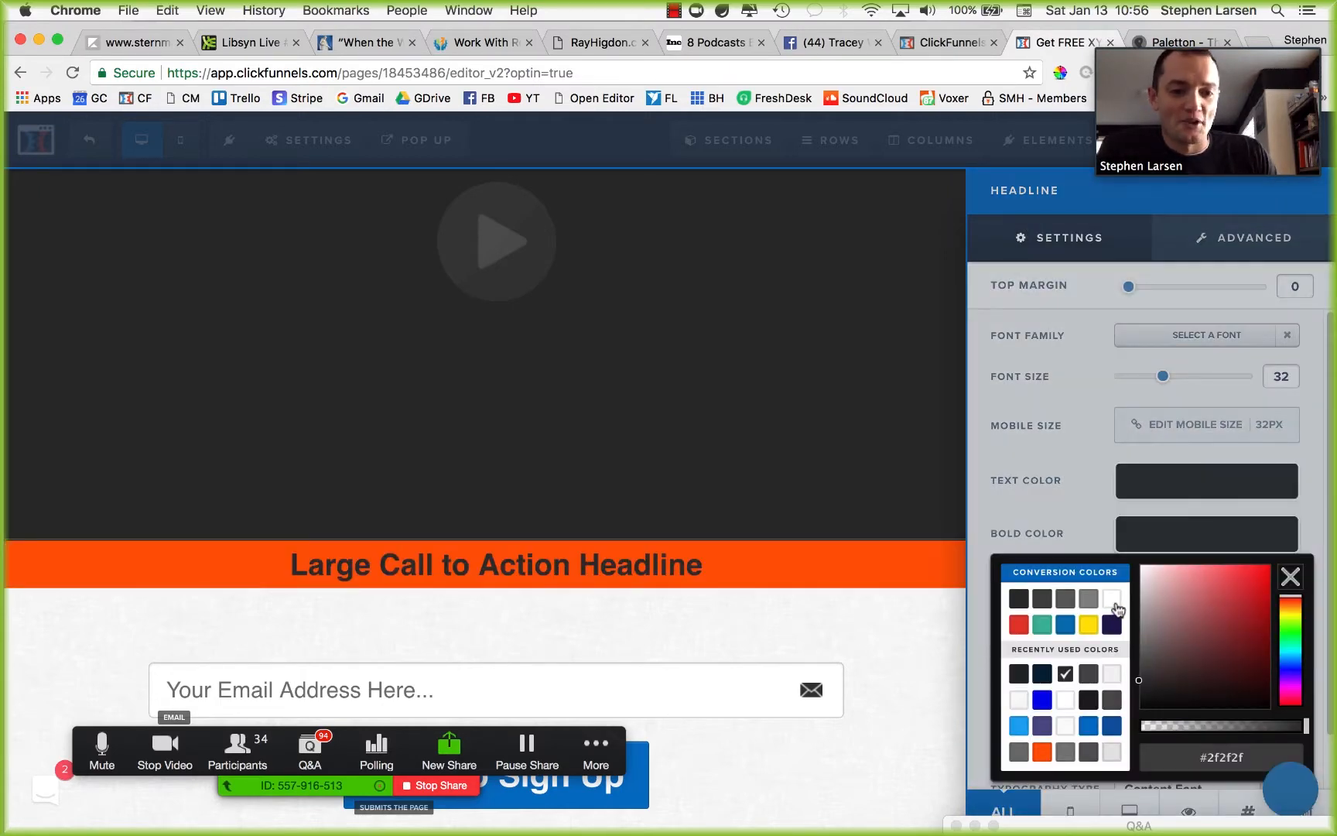
click(1116, 608)
click(1122, 482)
click(1111, 547)
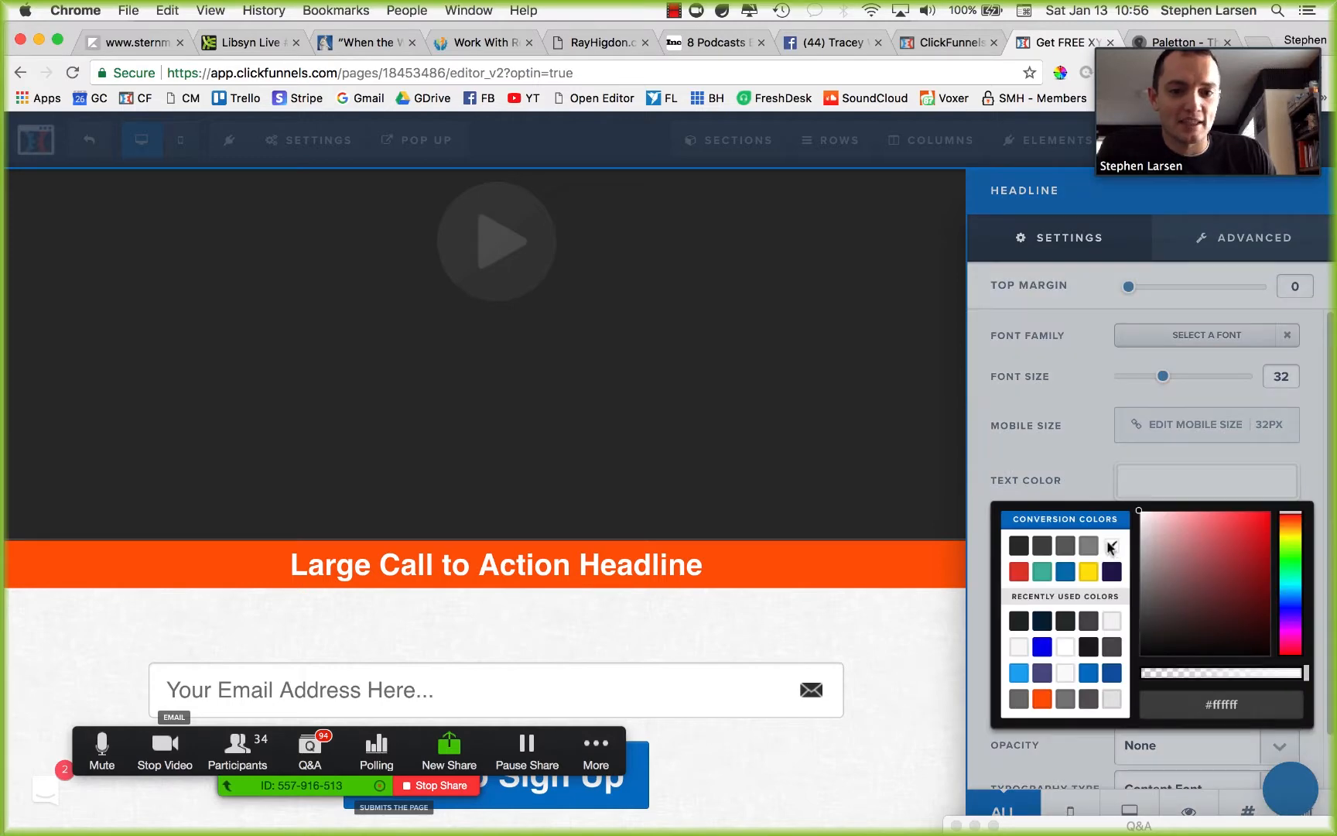
click(791, 606)
click(1102, 533)
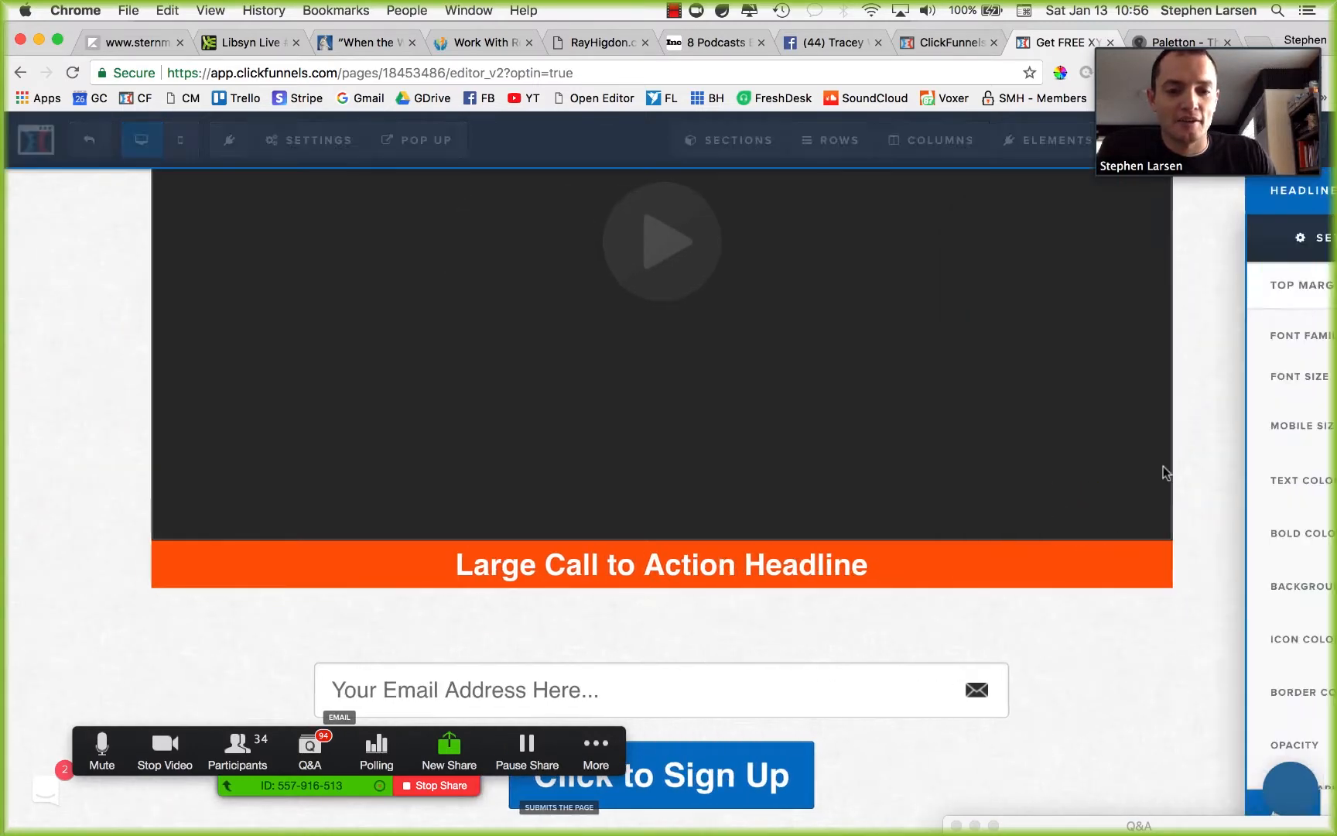
click(879, 623)
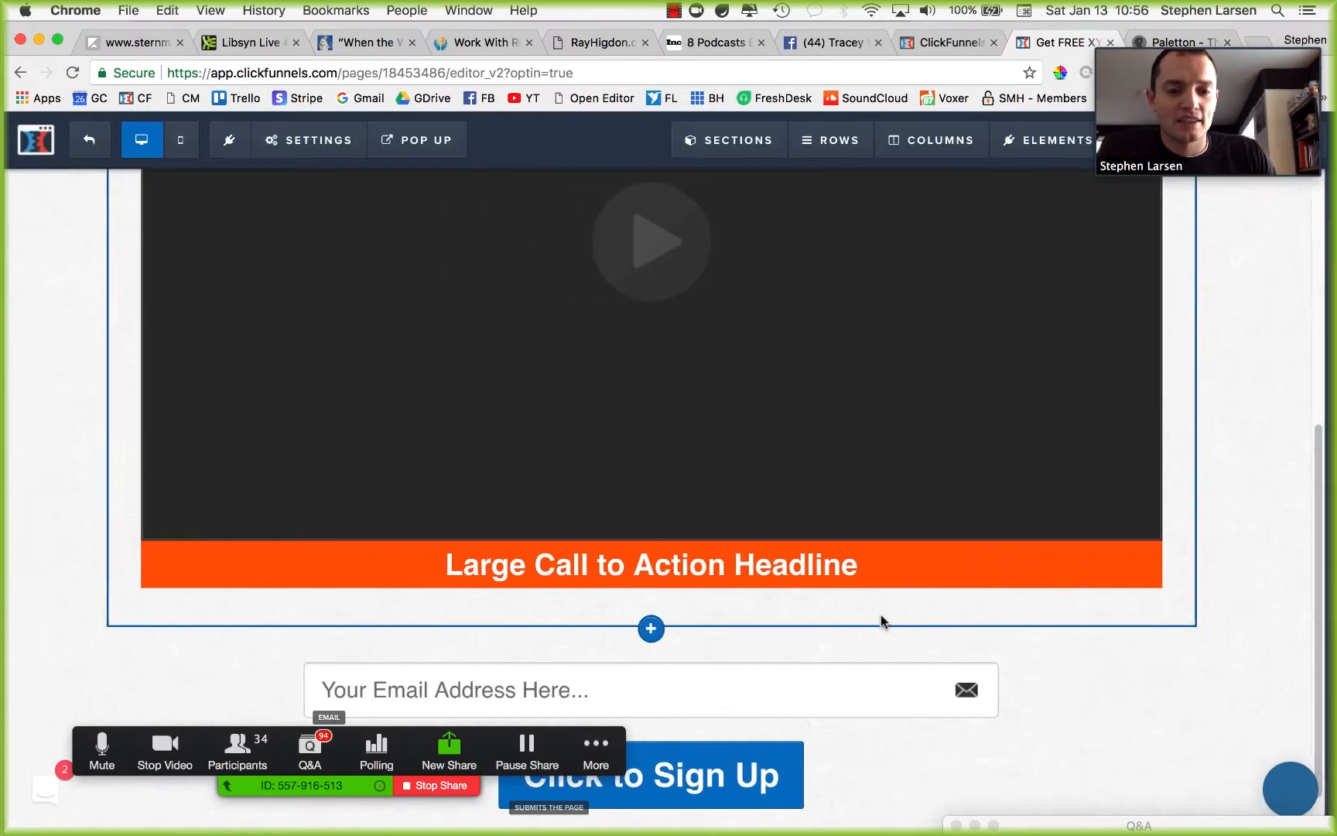
click(910, 728)
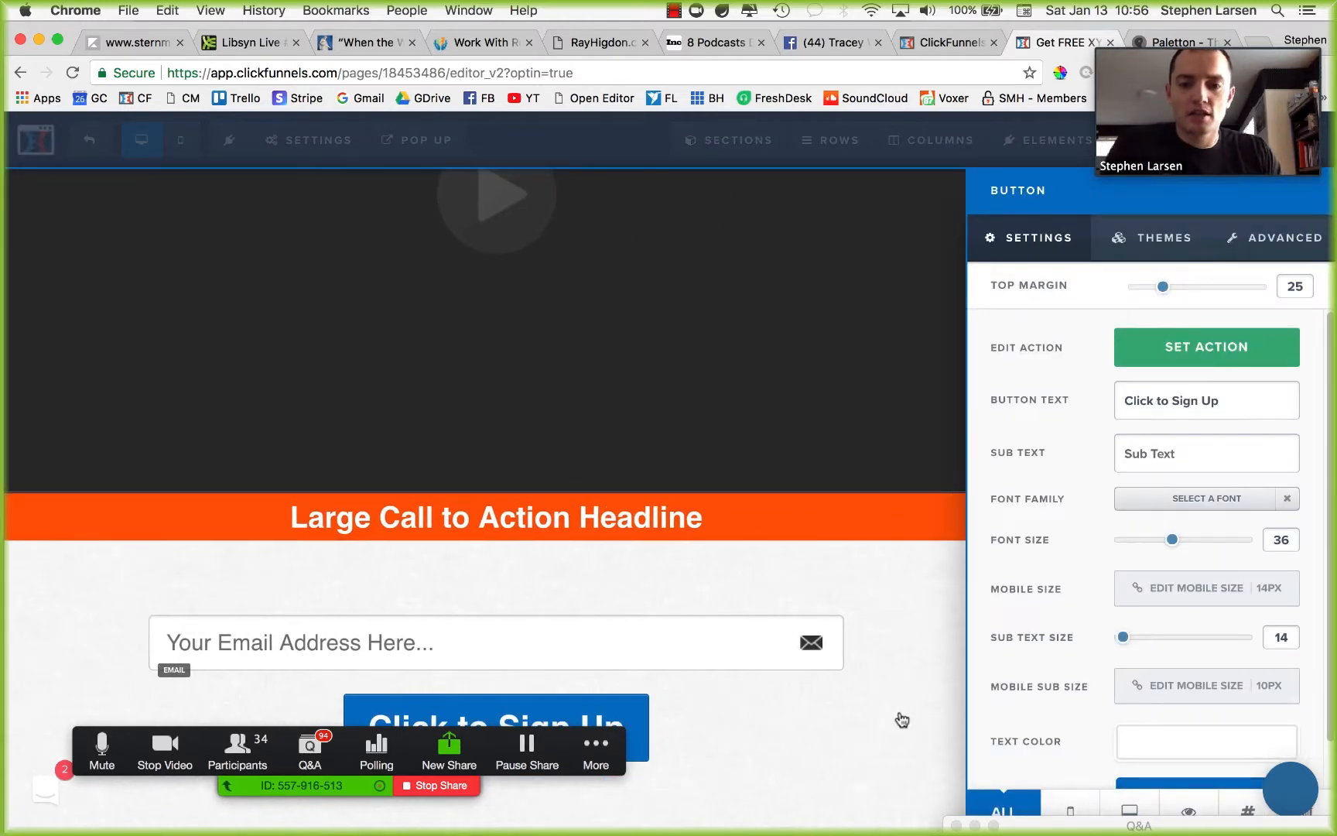
click(863, 606)
click(881, 731)
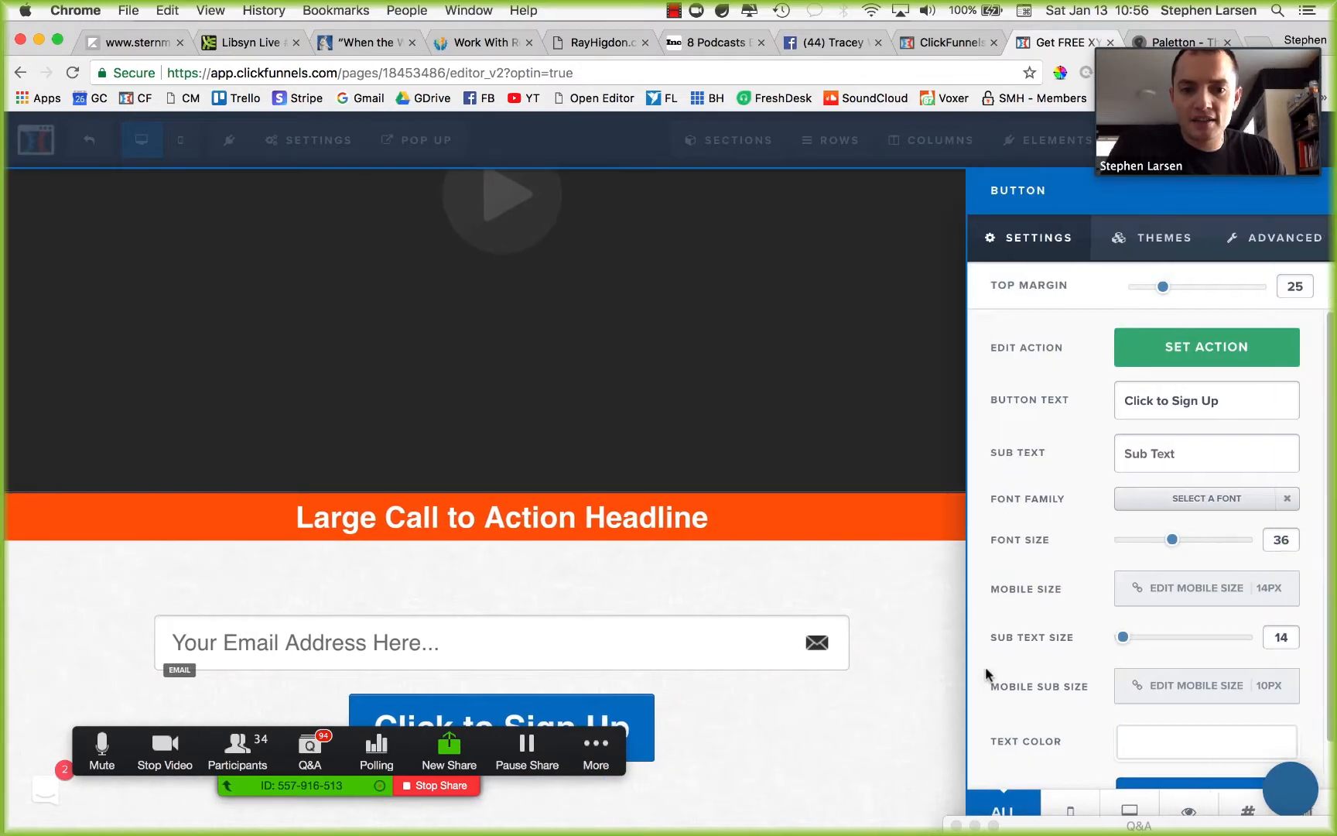
click(929, 613)
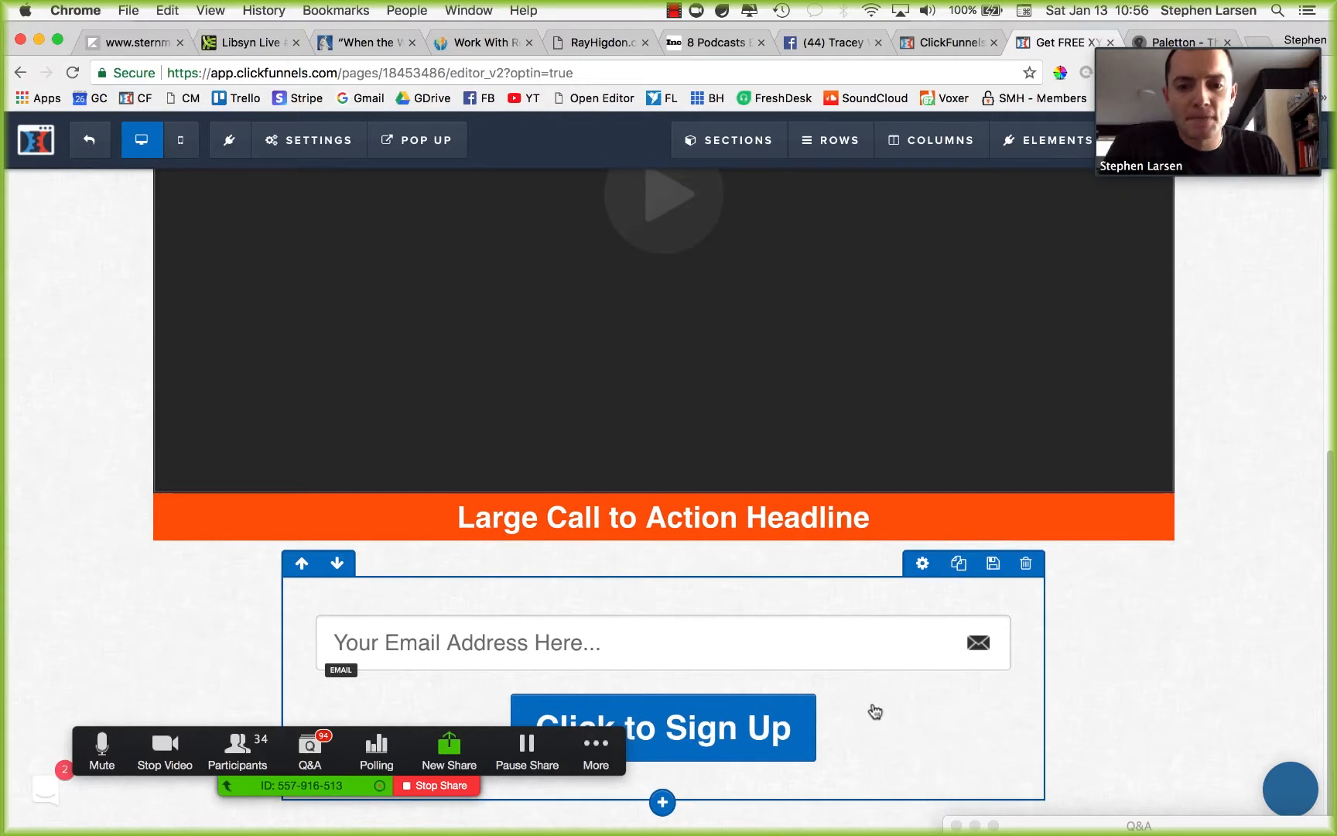
click(909, 735)
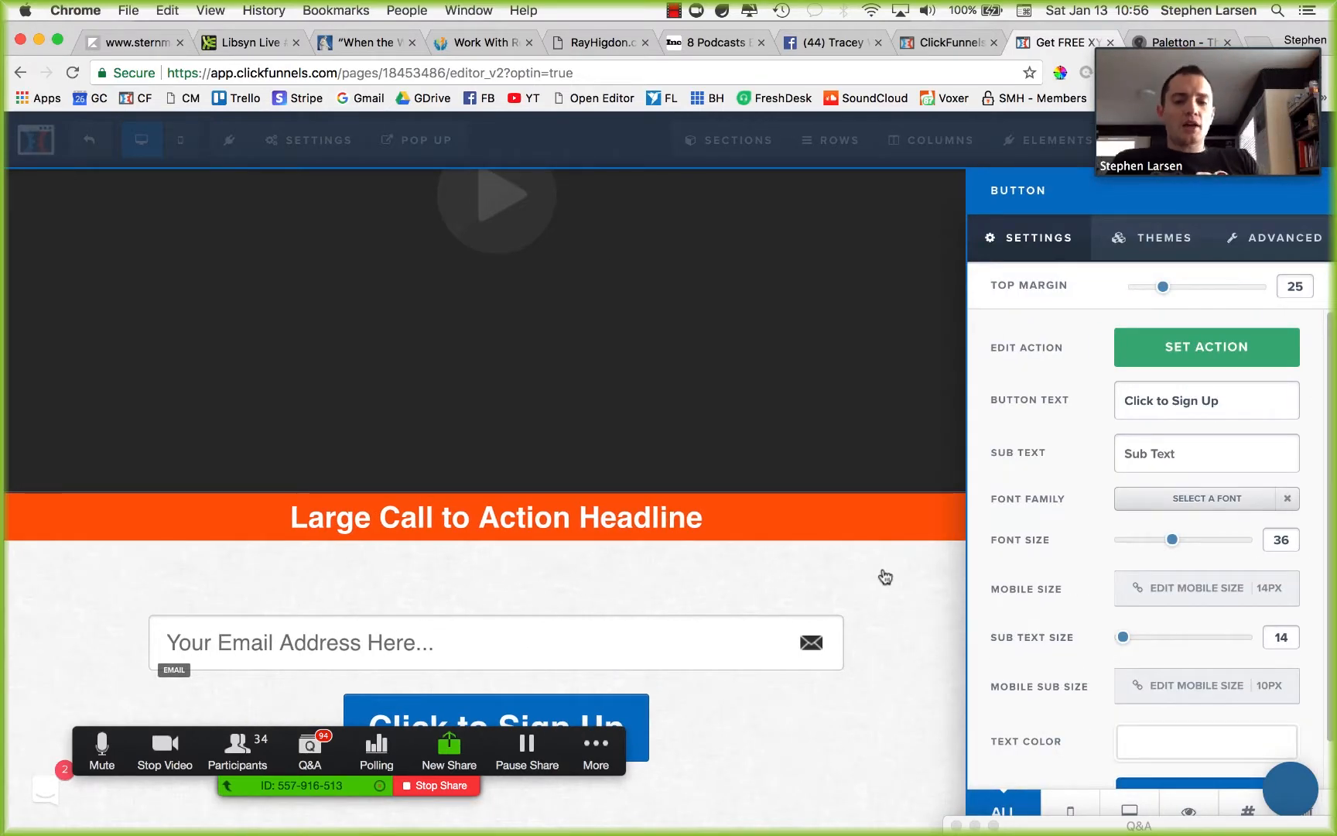
click(888, 557)
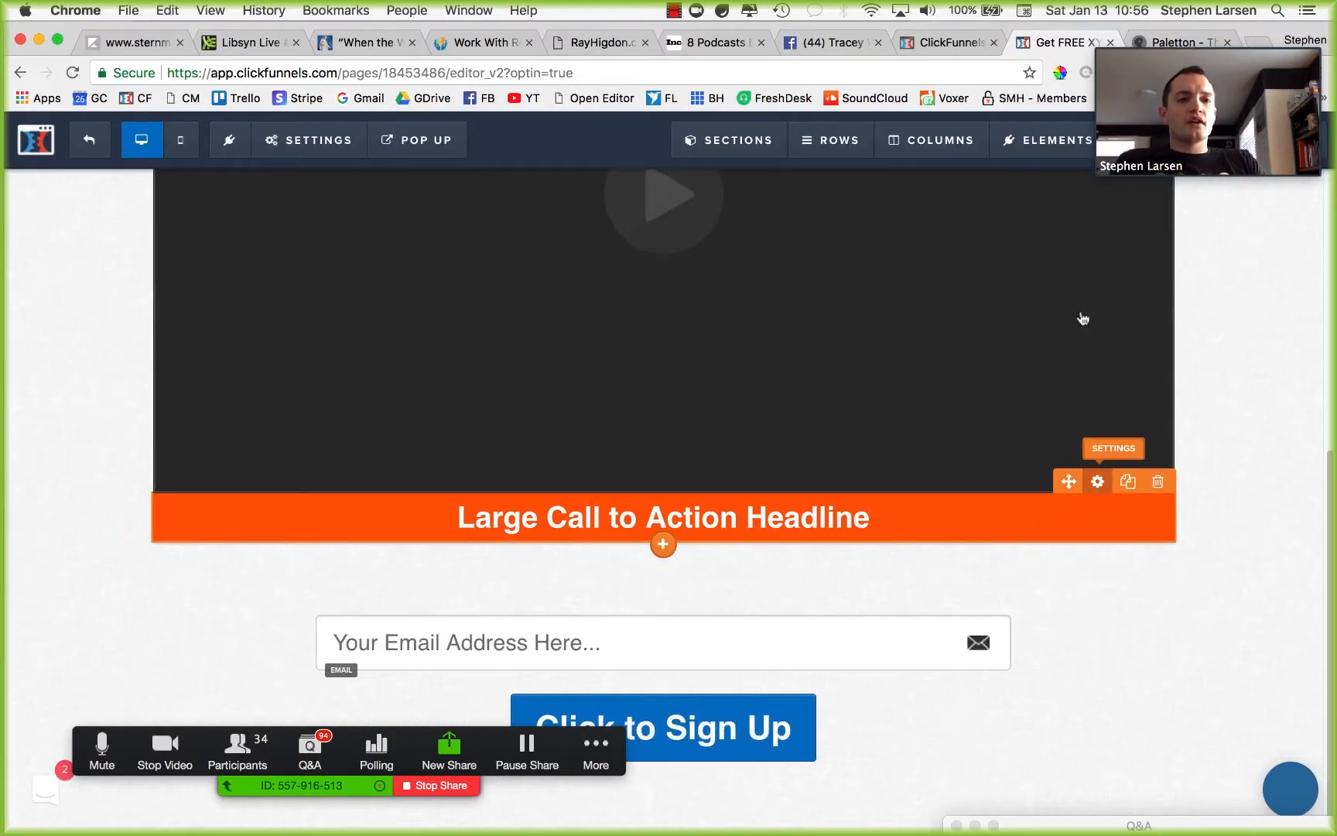
Step: Switch to Paletton, reload it, and adjust the monochromatic palette to a bright orange base color, F28200, at hue 40°
click(1174, 45)
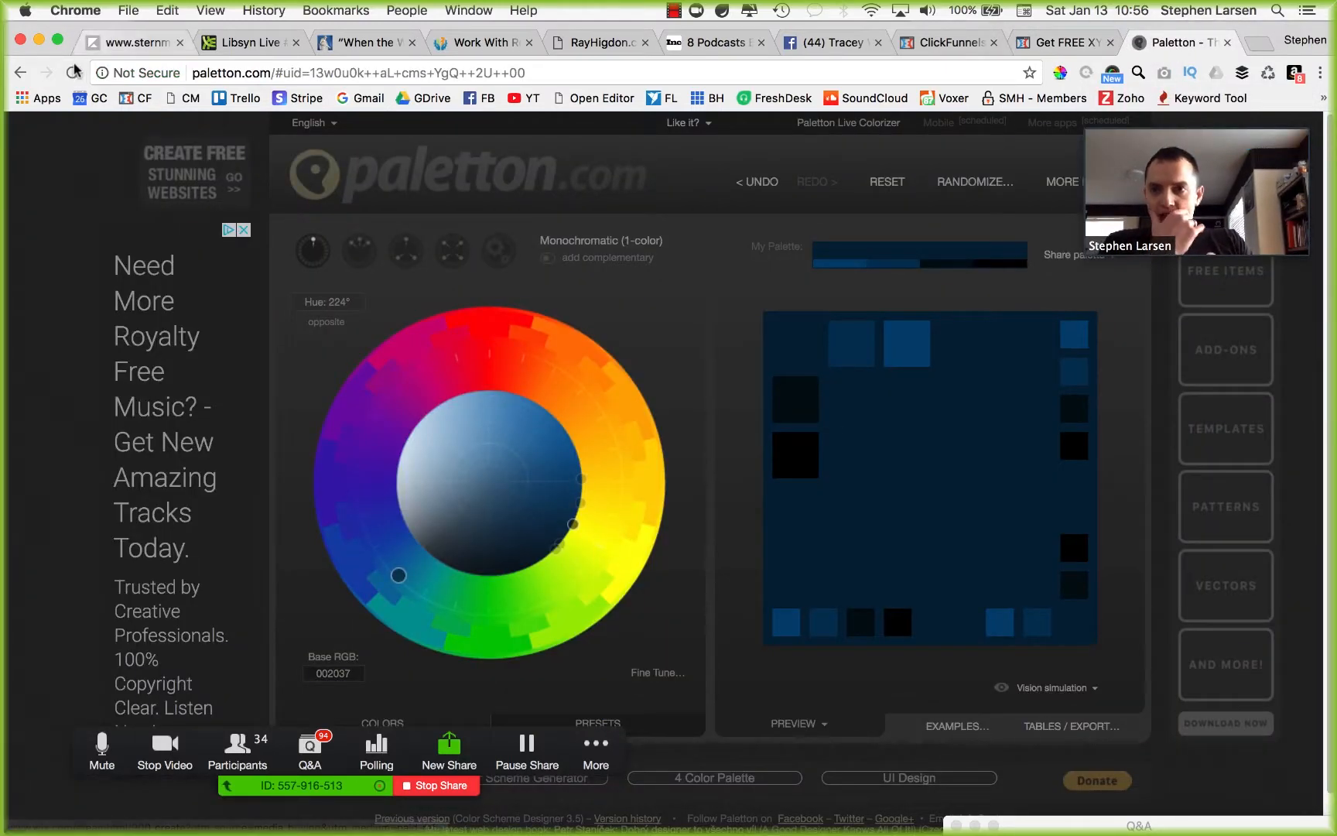
key(super+r)
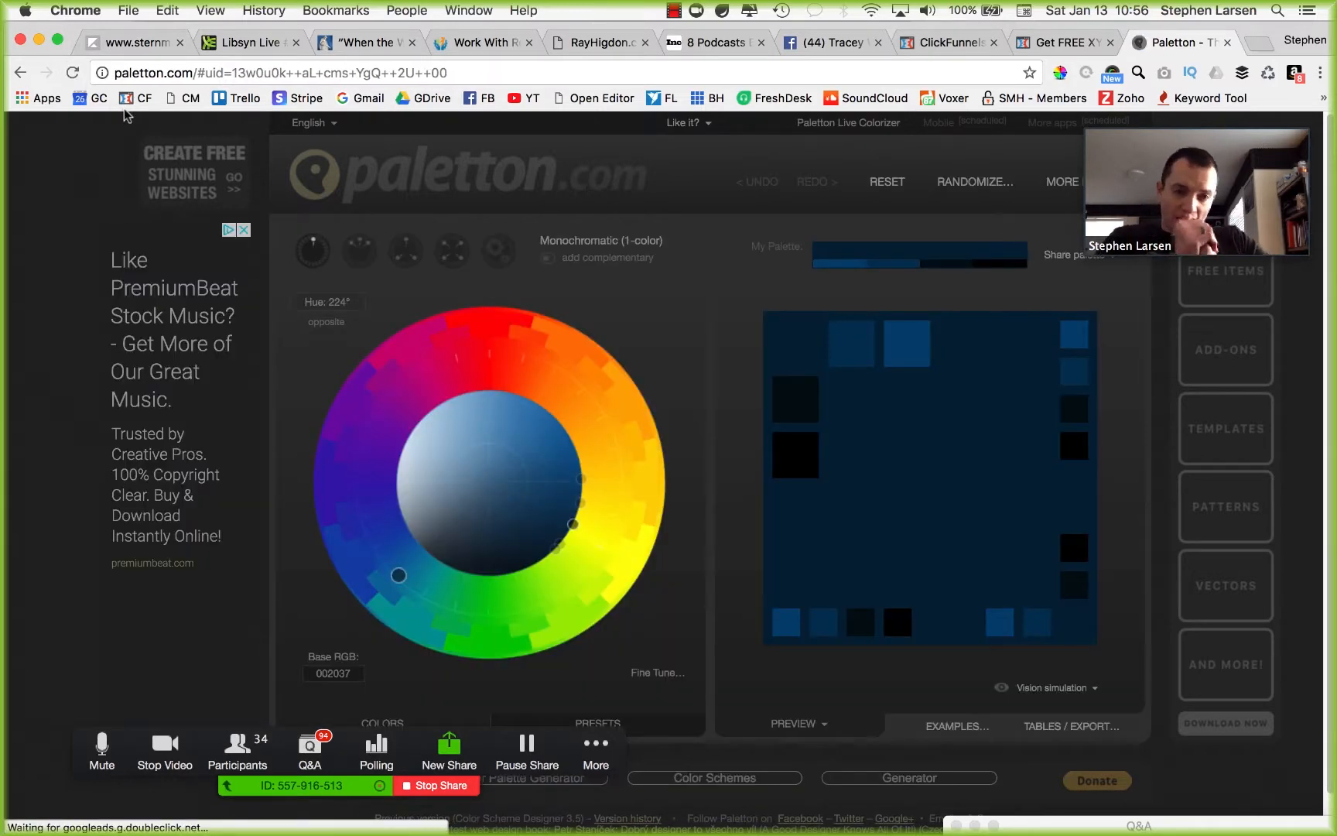
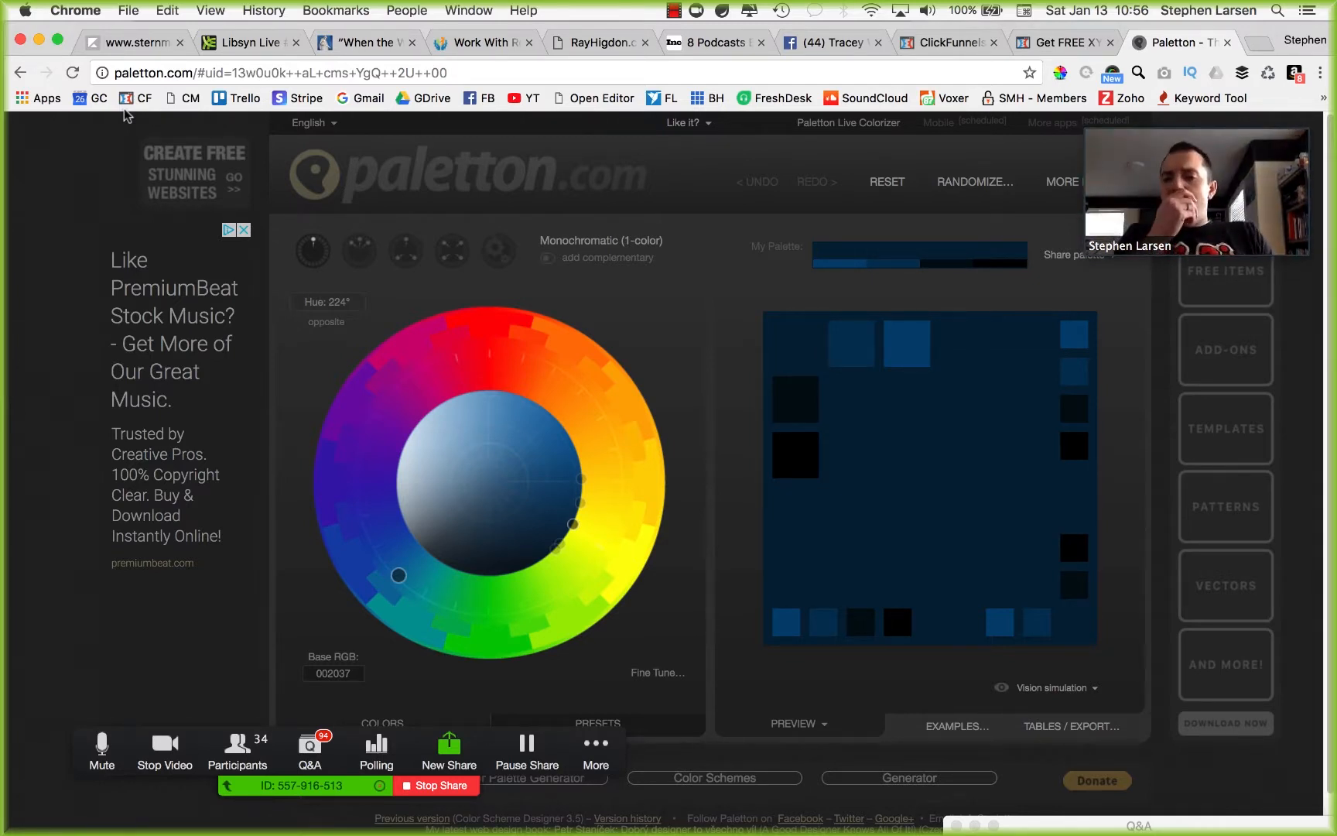
drag(470, 360, 589, 401)
drag(572, 523, 548, 464)
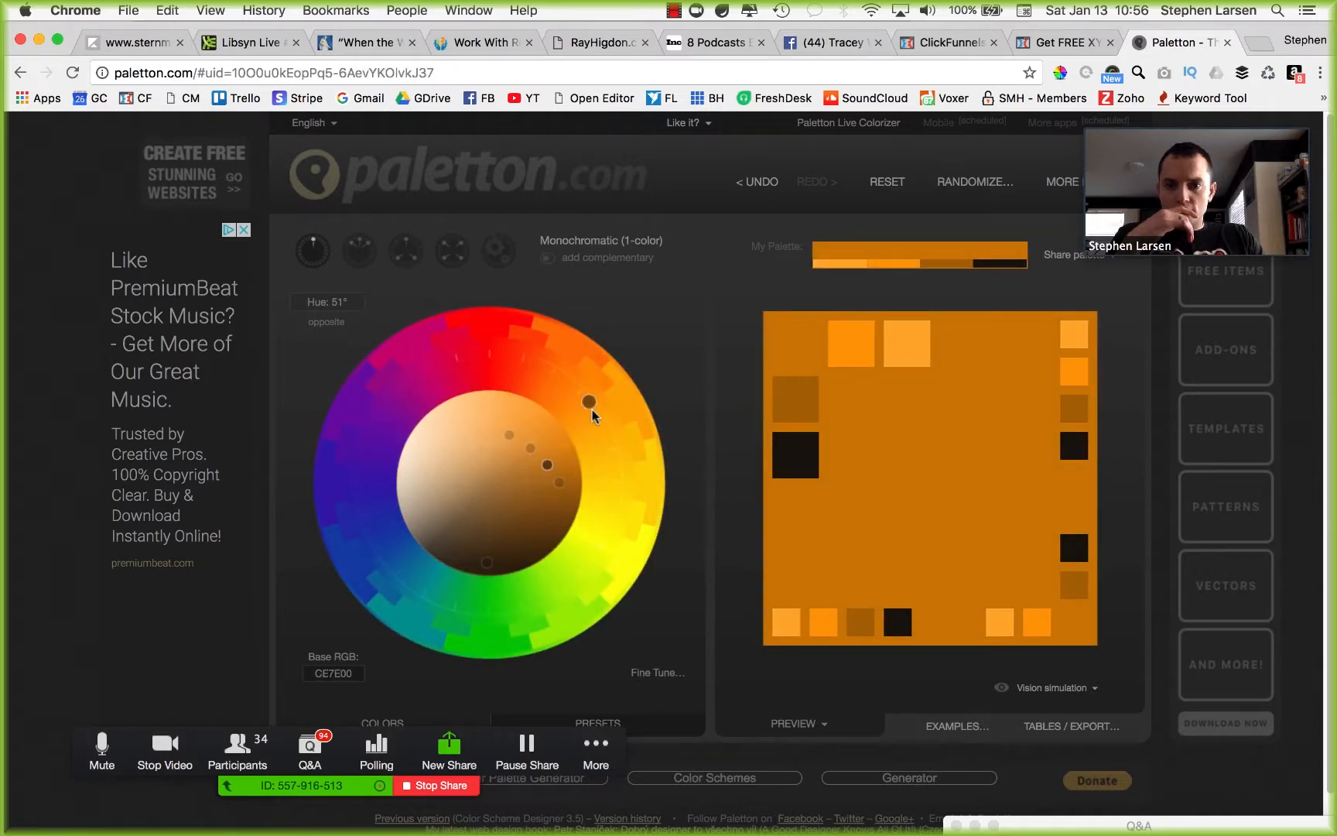
mouse_move(589, 401)
mouse_down()
mouse_move(471, 361)
mouse_move(438, 365)
mouse_move(394, 399)
mouse_move(370, 449)
mouse_move(401, 552)
mouse_move(502, 572)
mouse_move(555, 564)
mouse_move(600, 526)
mouse_move(590, 431)
mouse_up()
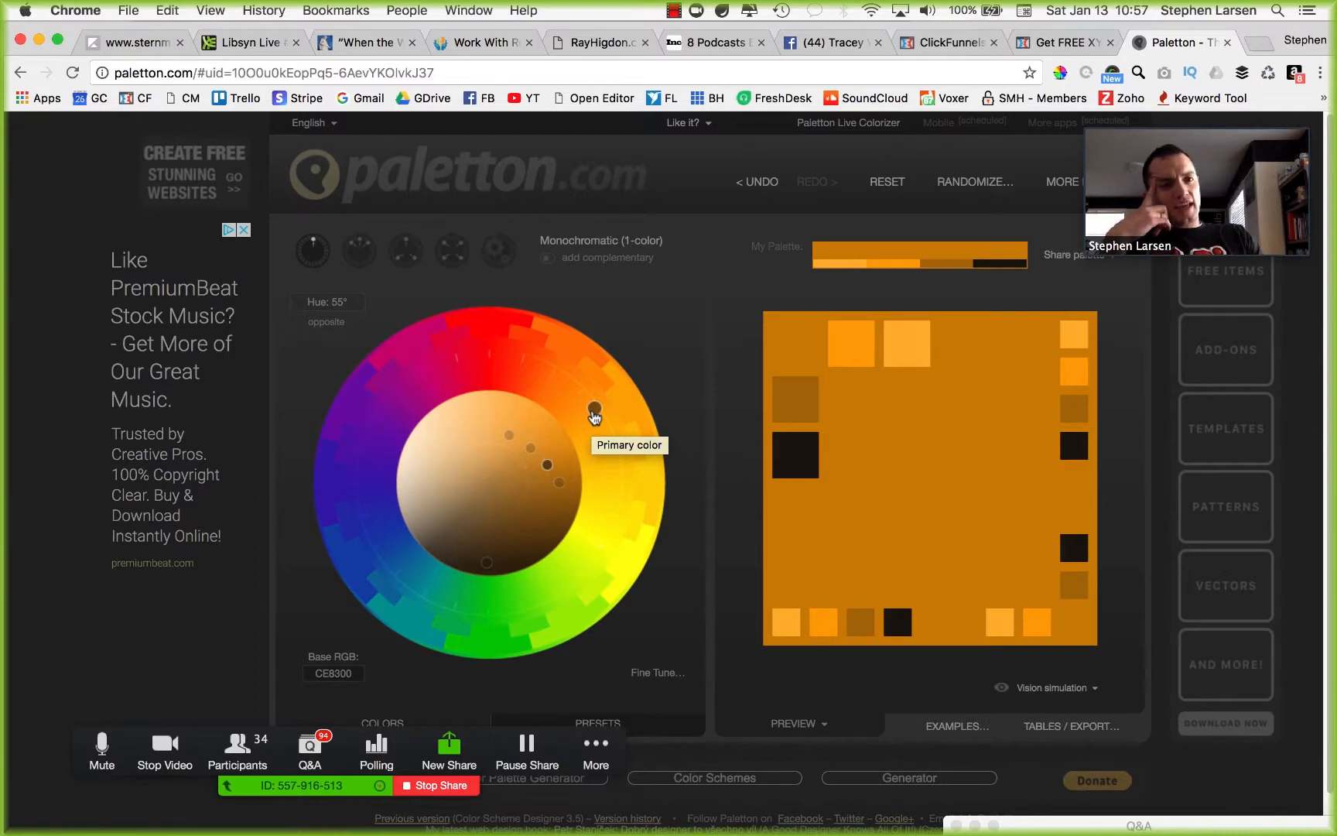
mouse_move(586, 402)
mouse_down()
mouse_move(544, 379)
mouse_move(592, 391)
mouse_up()
mouse_move(553, 466)
mouse_down()
mouse_move(540, 454)
mouse_move(552, 453)
mouse_up()
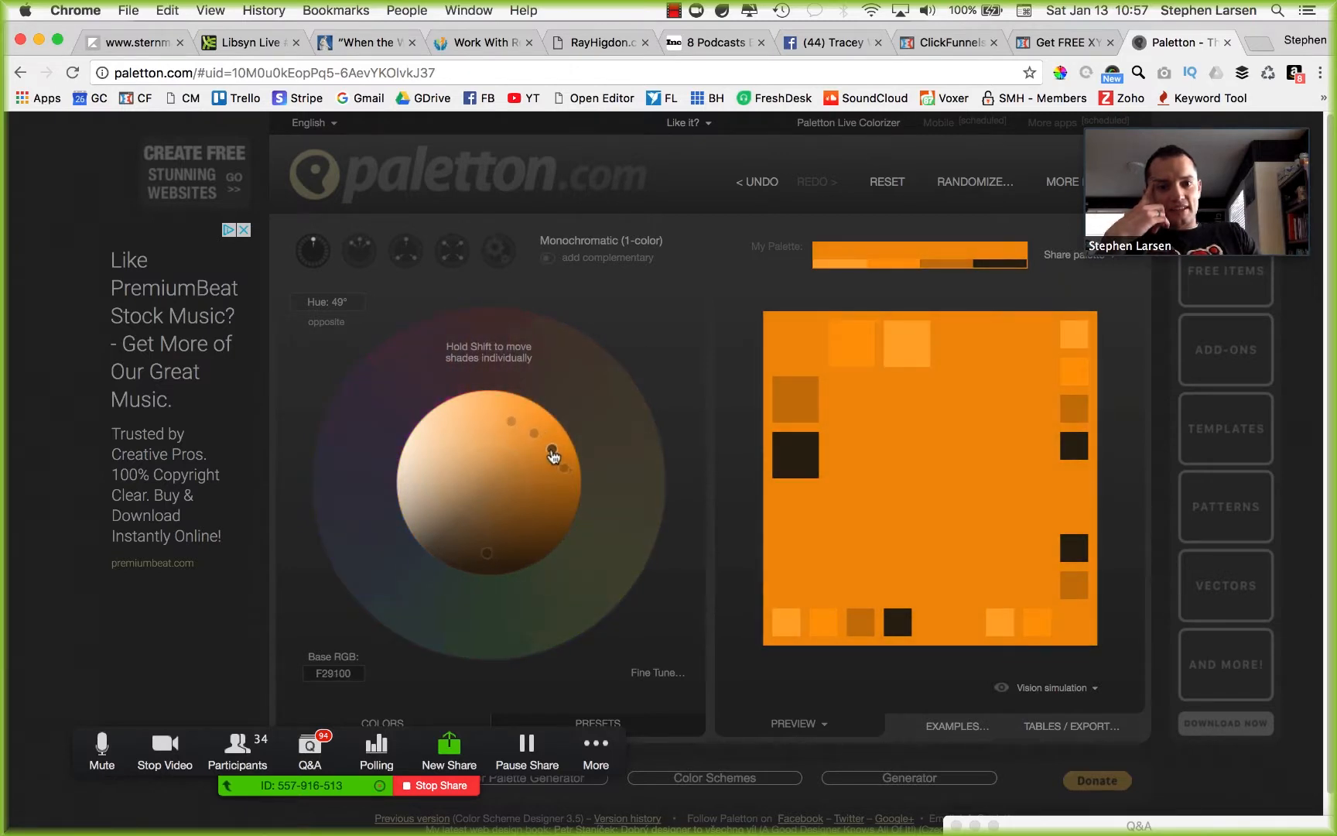
drag(595, 407, 593, 409)
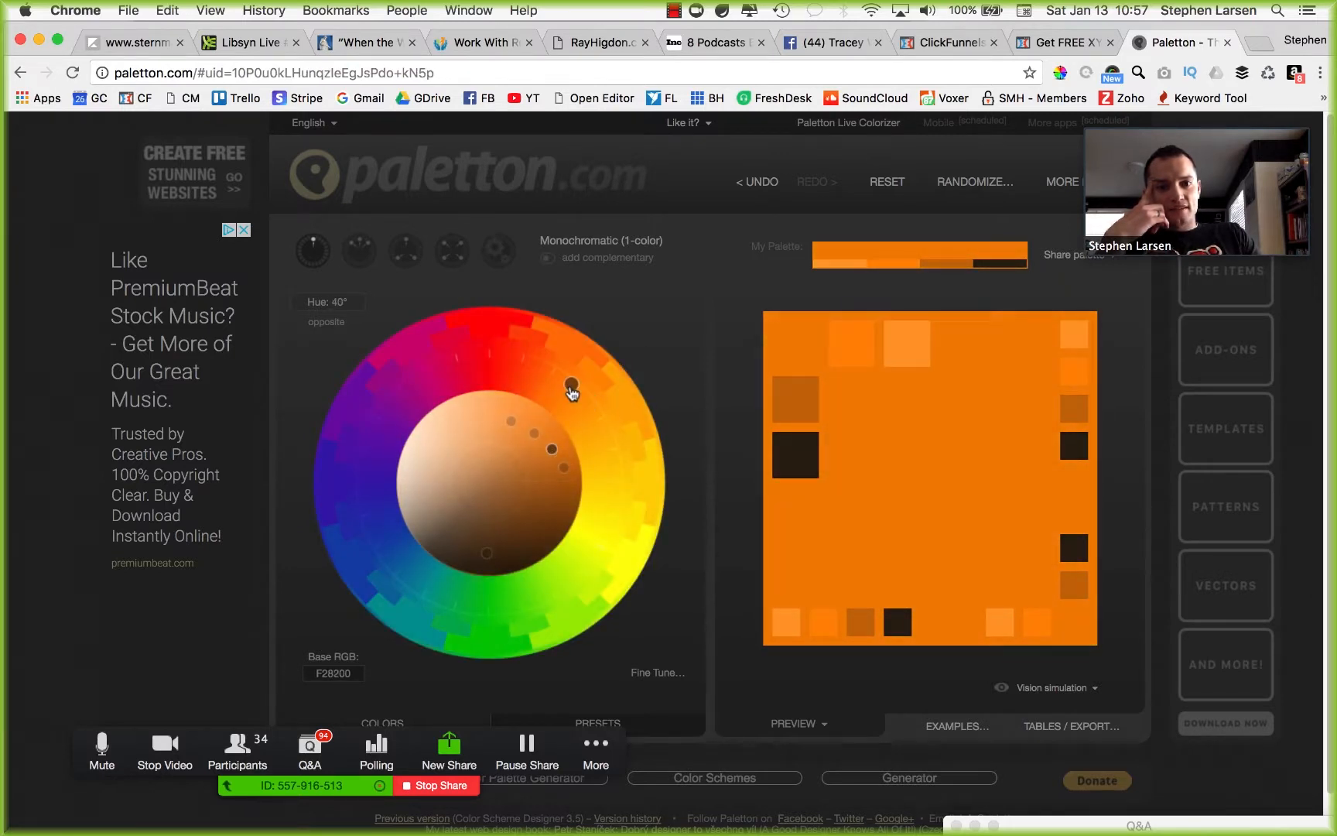
Step: Copy the hex code F28200 of the palette's main orange and return to the ClickFunnels page editor
click(889, 458)
click(938, 635)
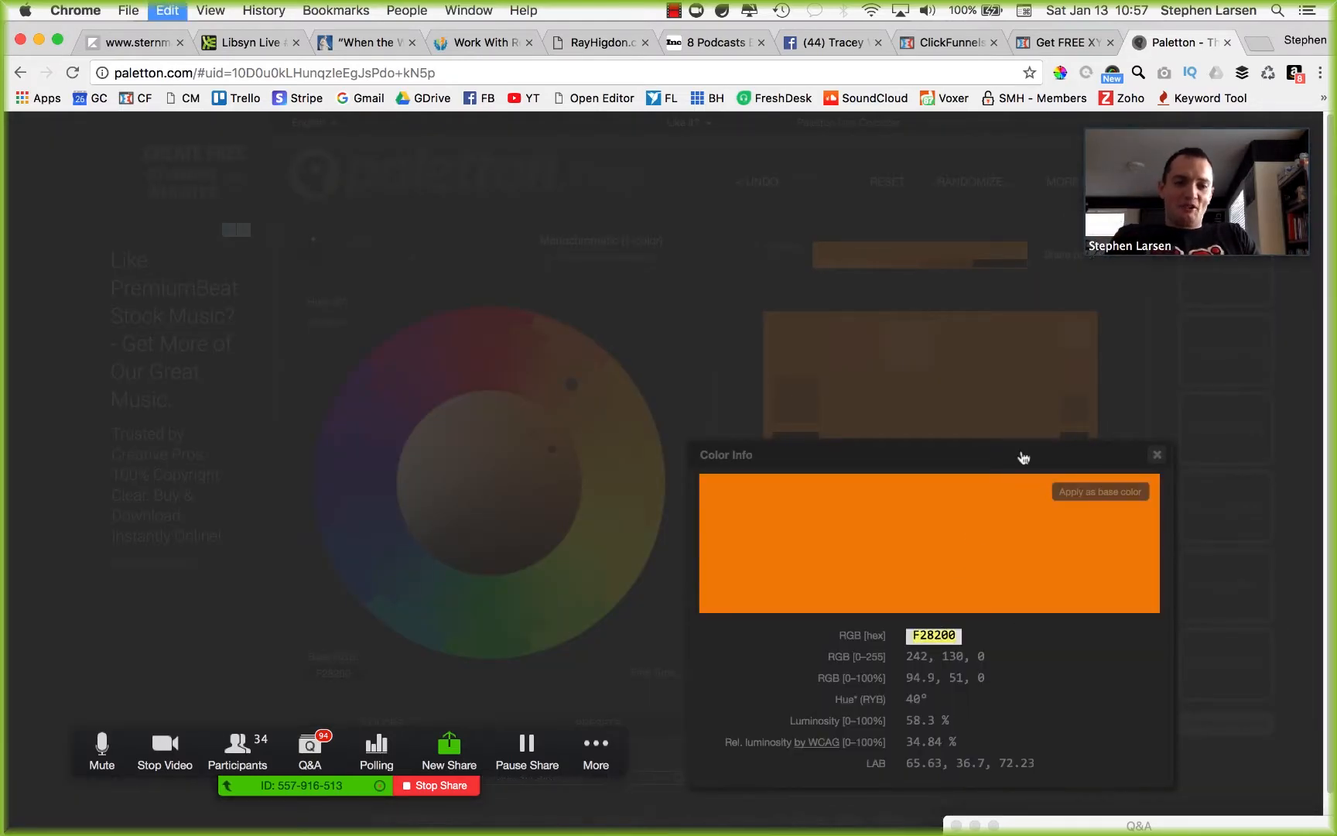
click(1062, 42)
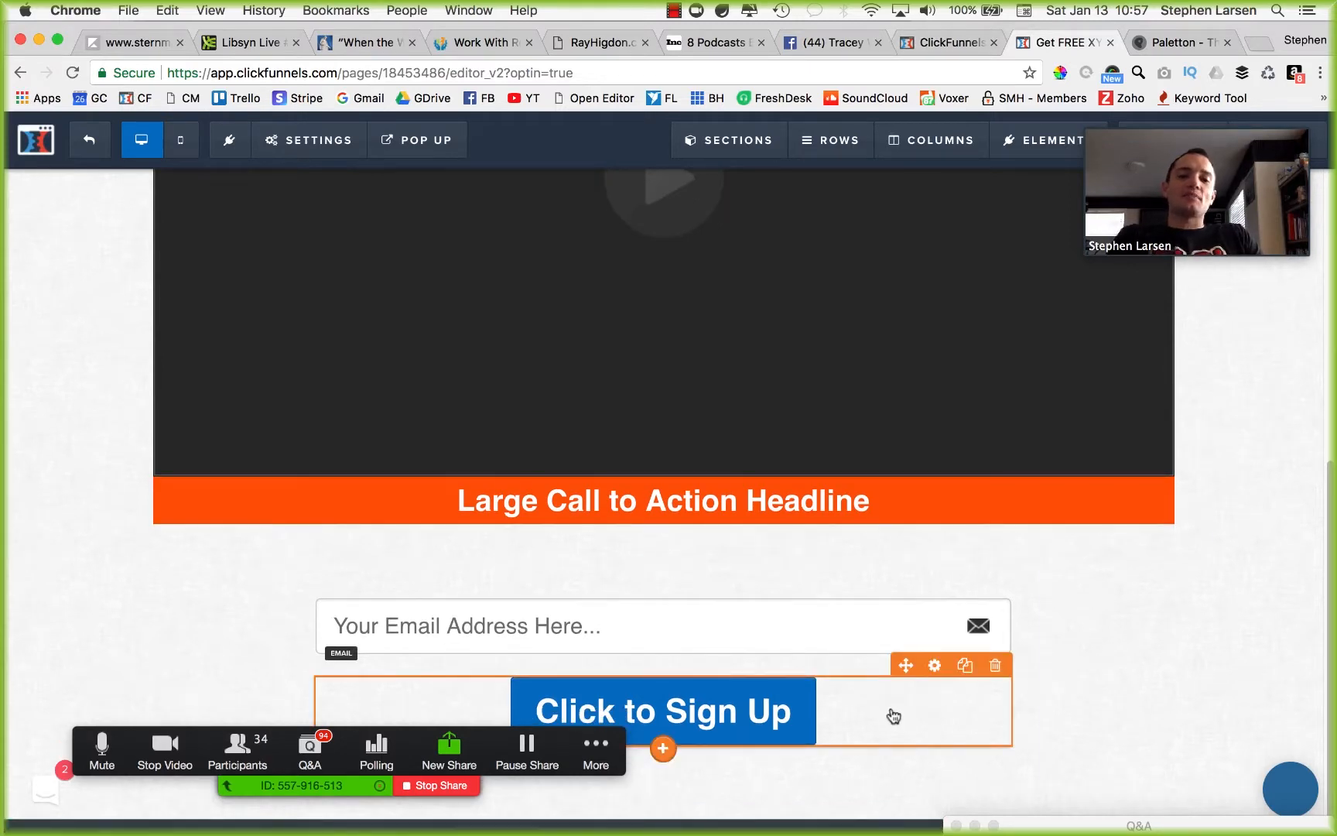
Step: Set the sign-up button's background color to #f28200 and shift its hue to the yellower orange #f2ab00
click(890, 716)
scroll(1132, 772, down, 1)
click(1131, 746)
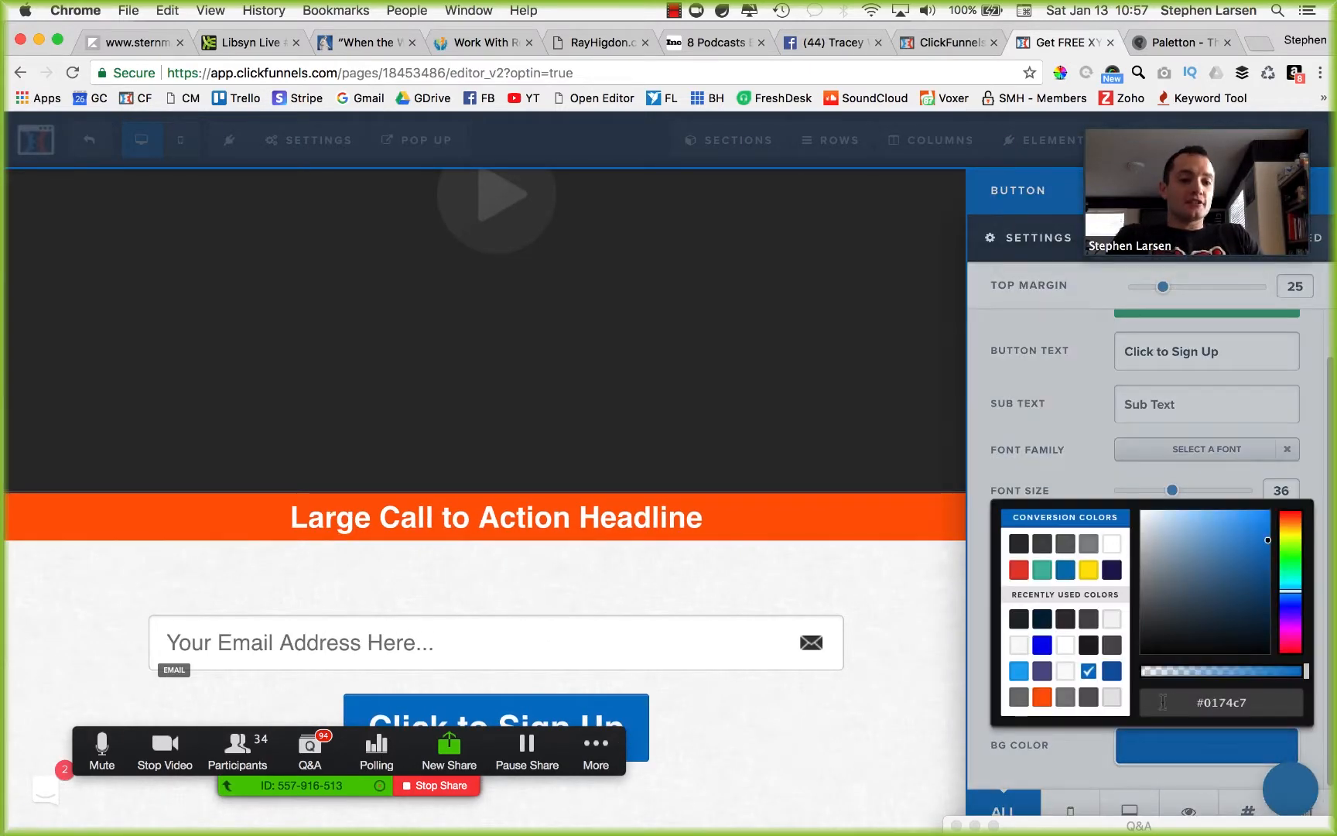
click(1163, 702)
text(#f28200)
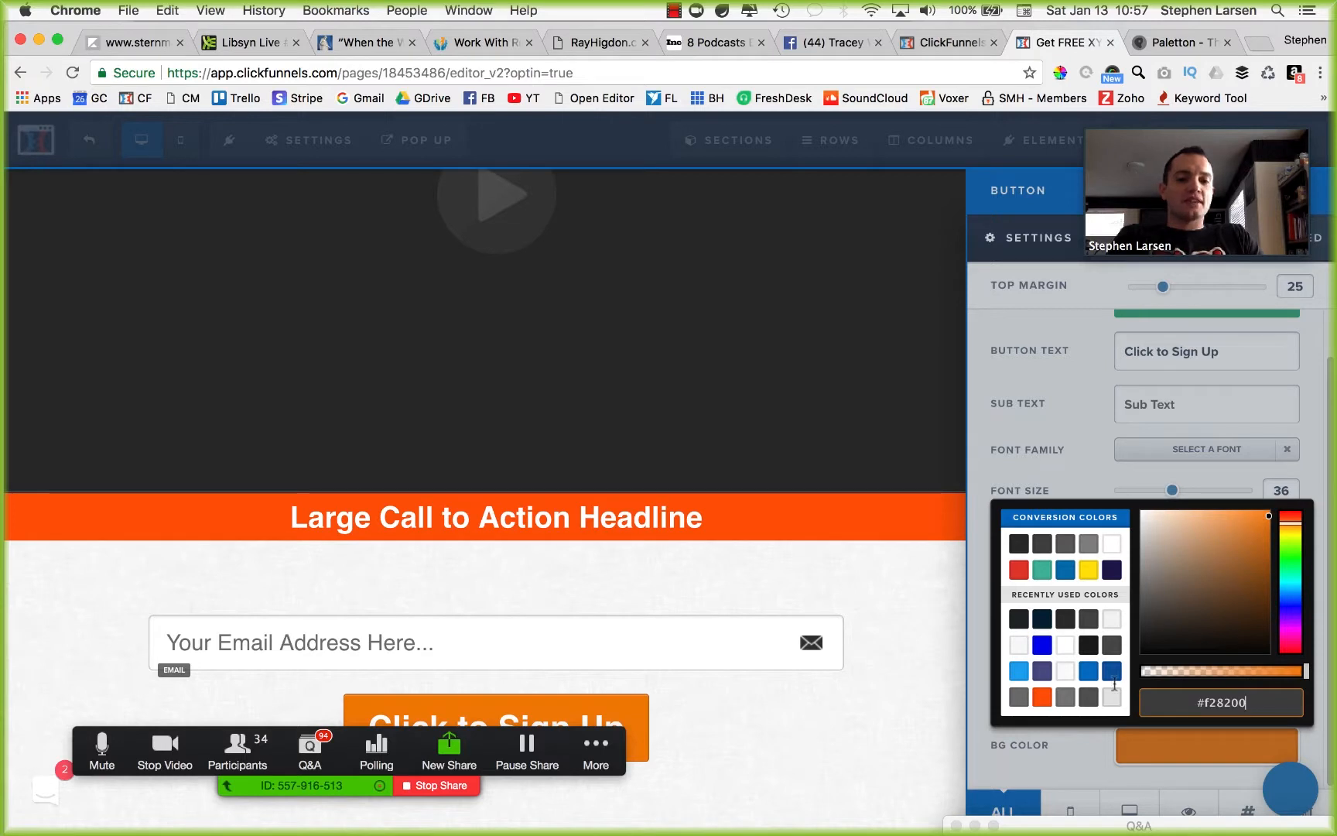
drag(1289, 529, 1290, 532)
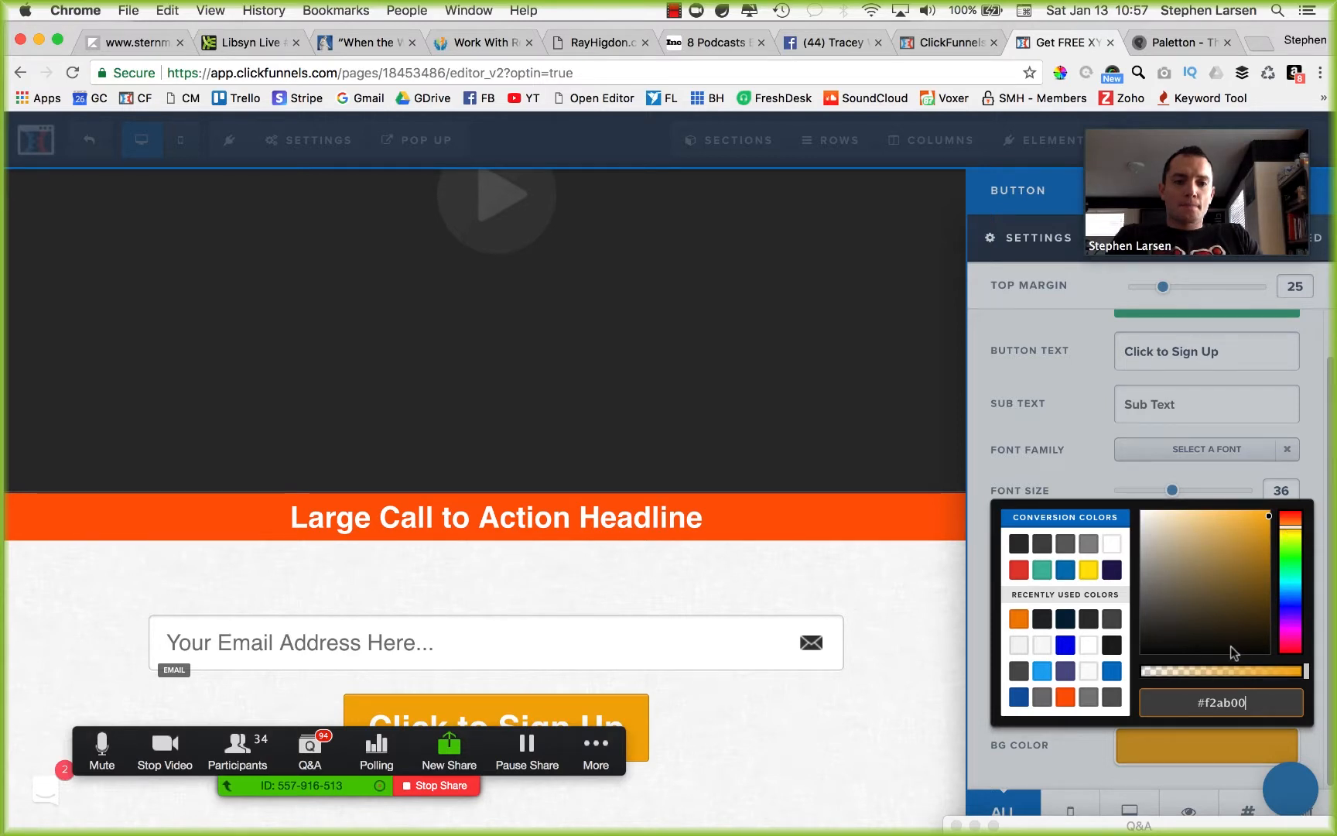
Step: Copy the button color's hex code, switch to Paletton and set the palette's base color to F2AB00
triple_click(1244, 702)
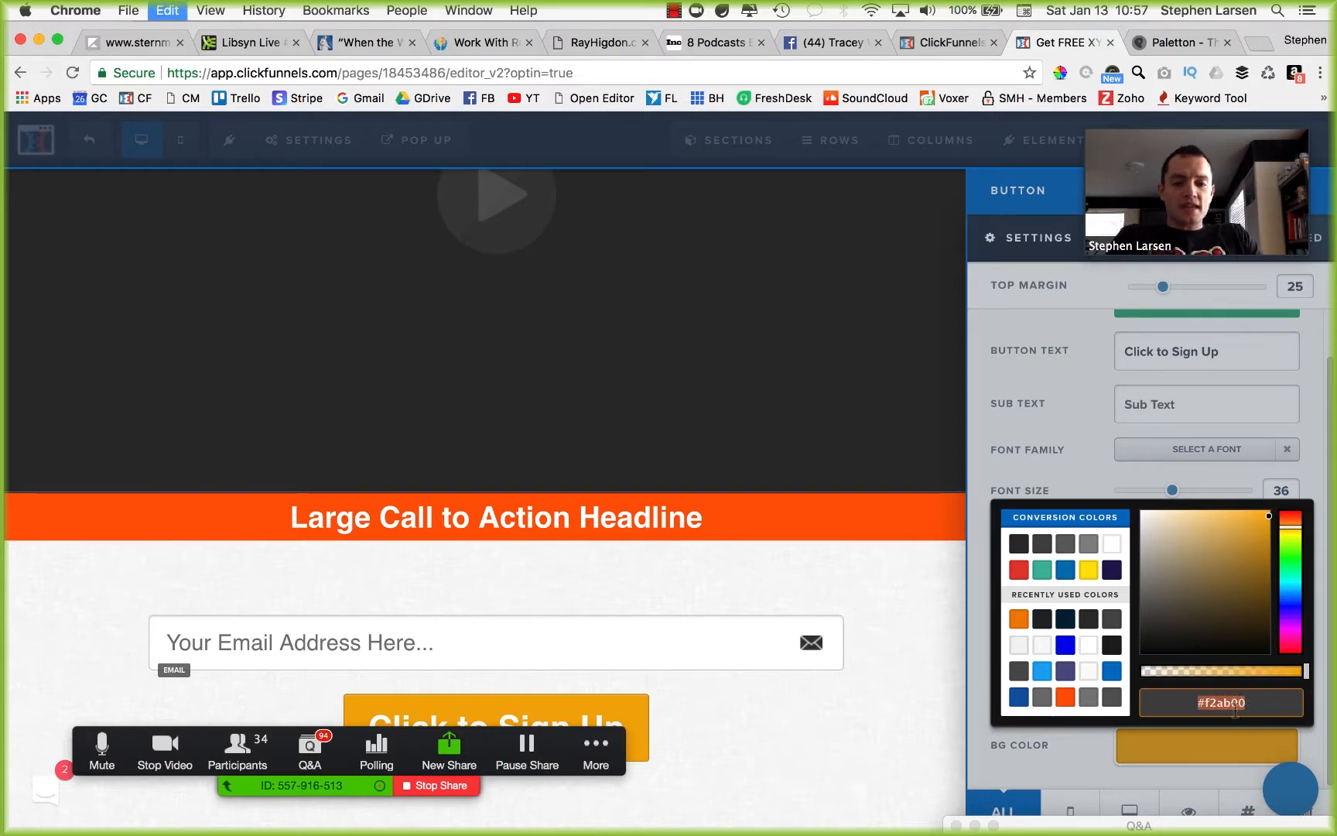
click(1181, 45)
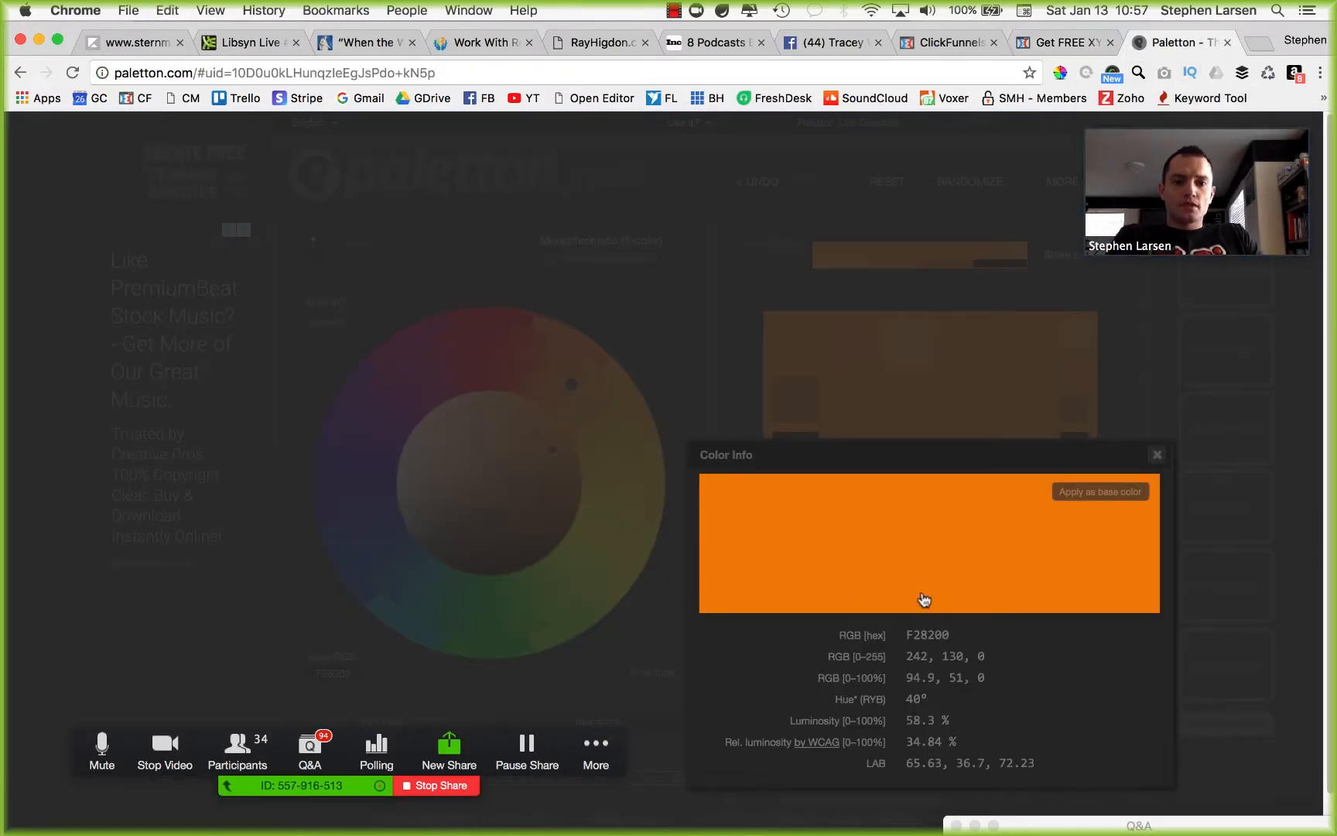
click(1157, 455)
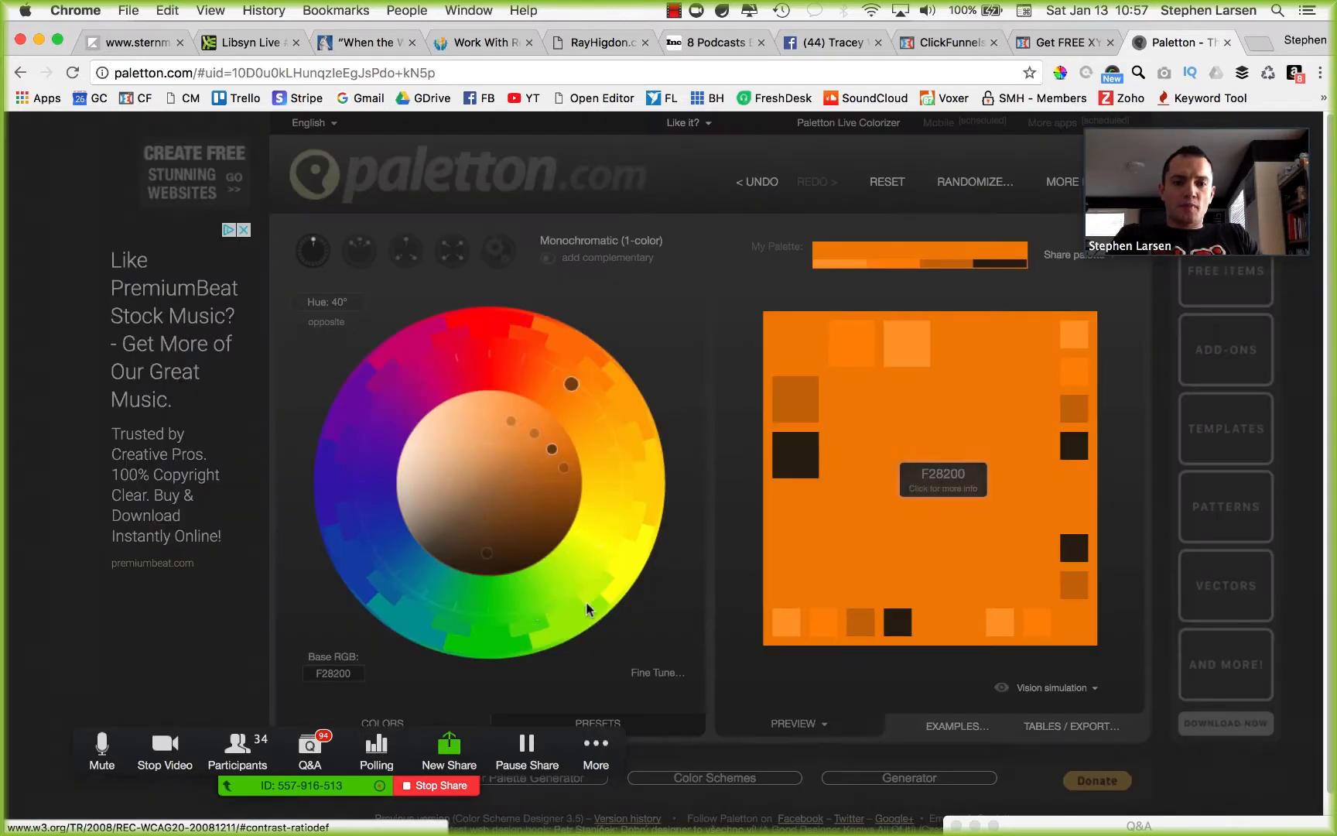
click(332, 674)
text(f2ab00)
click(540, 660)
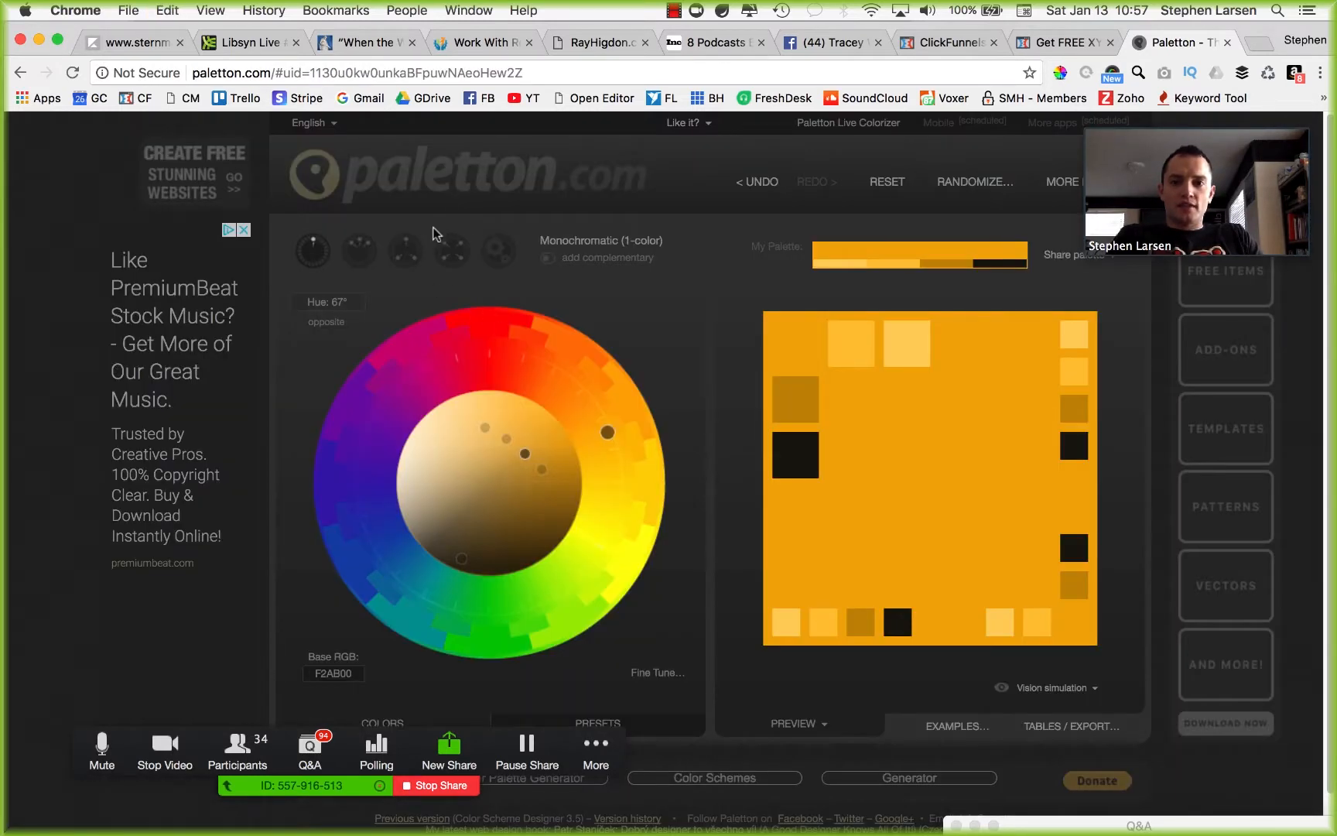
Step: Try the triad and tetrad color schemes on the palette and settle on the three-color triad
click(405, 249)
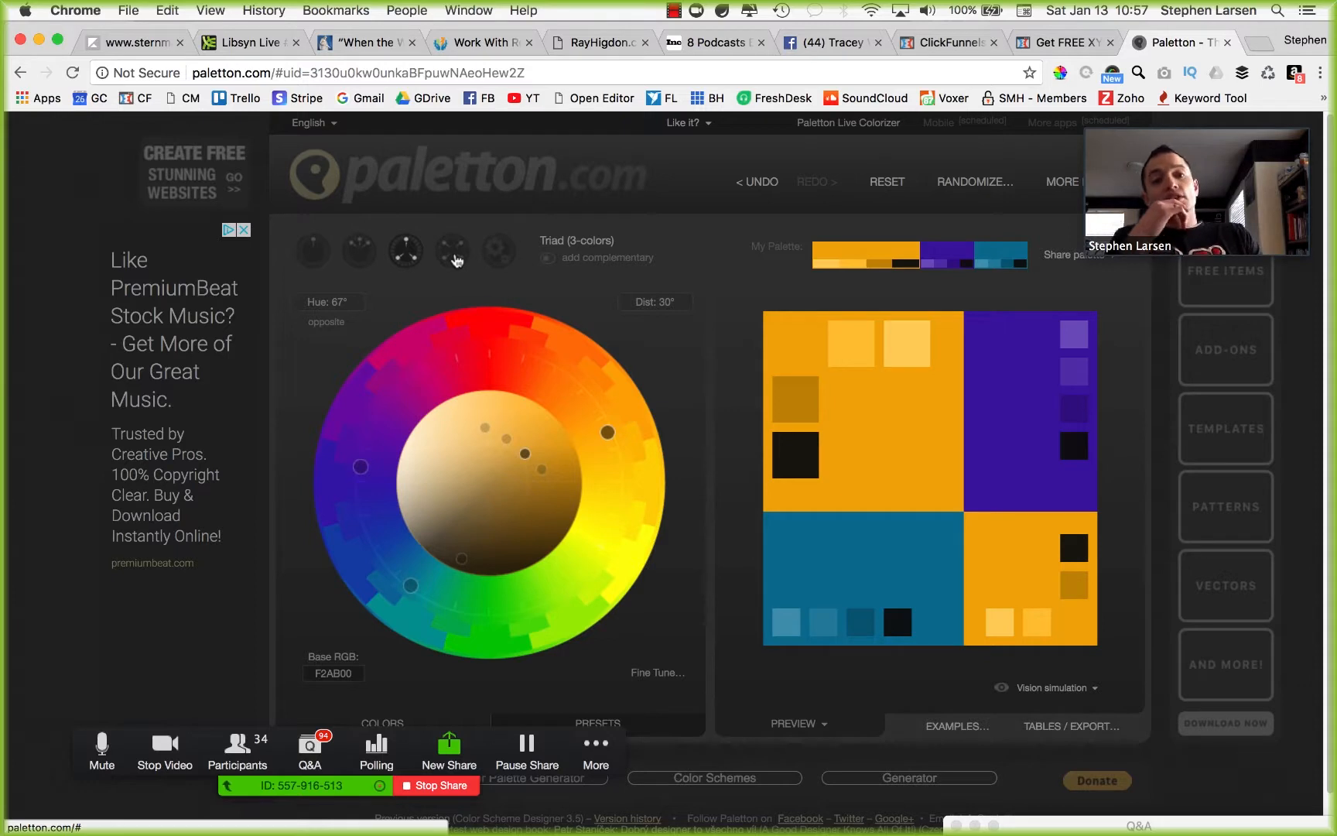
click(455, 252)
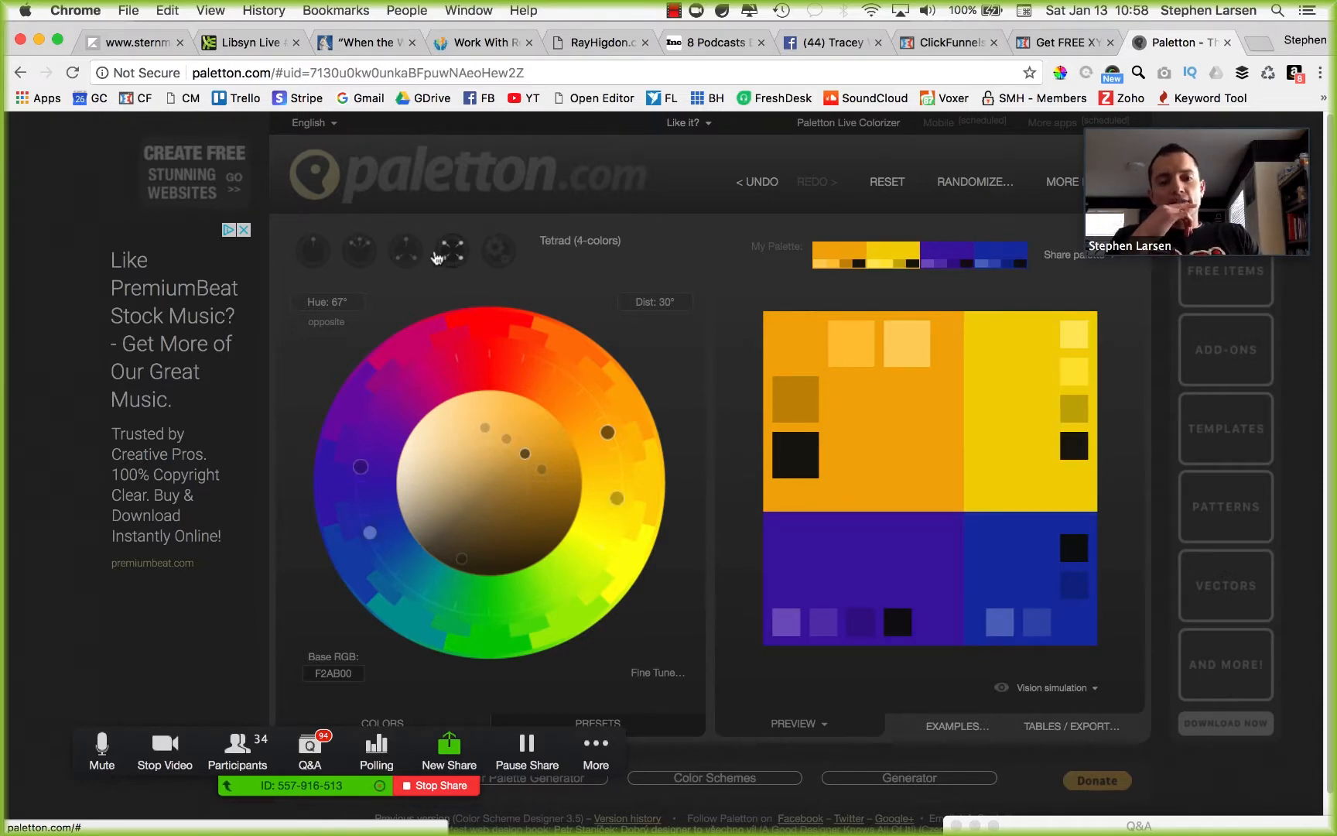
click(401, 254)
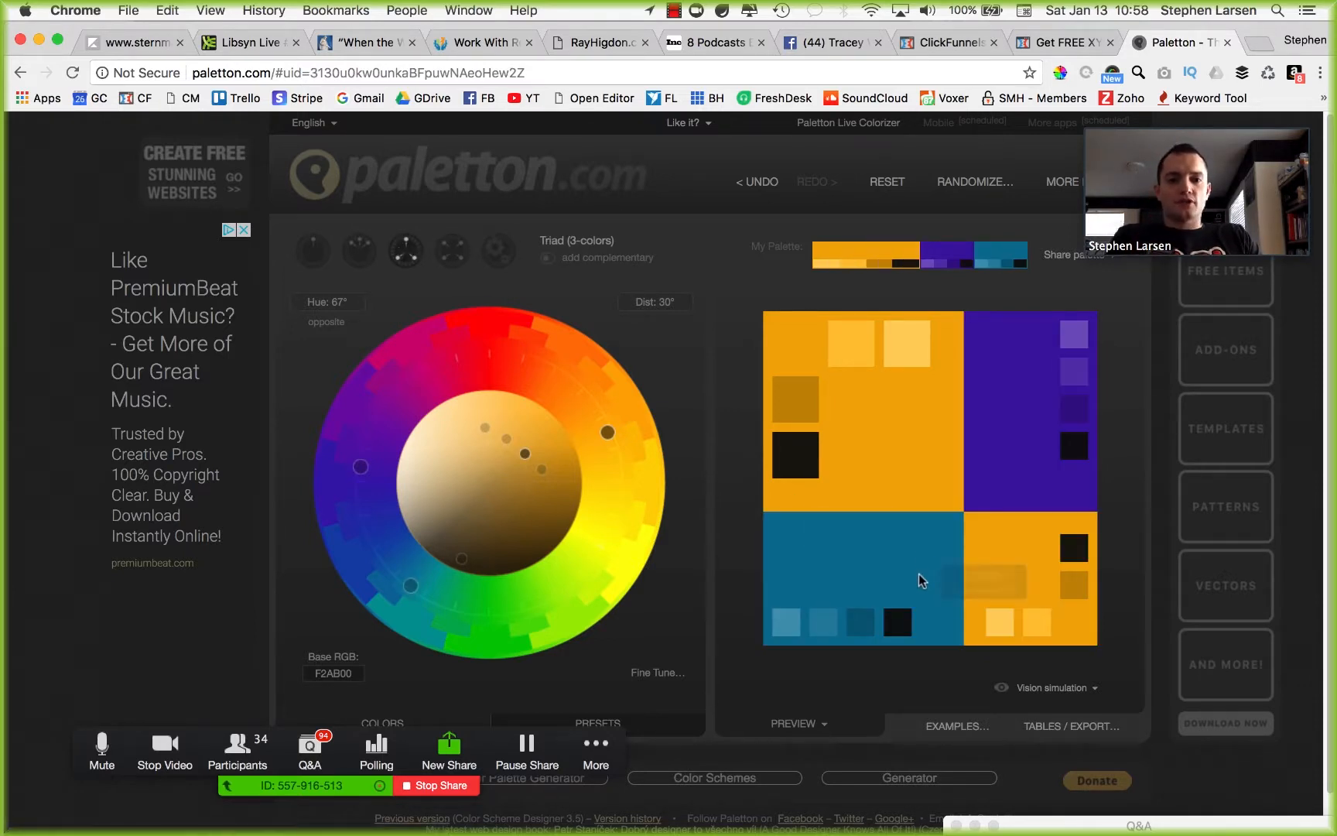
Step: Check the hex codes of the triad's teal shades and copy the darker one, 045D7B
click(922, 582)
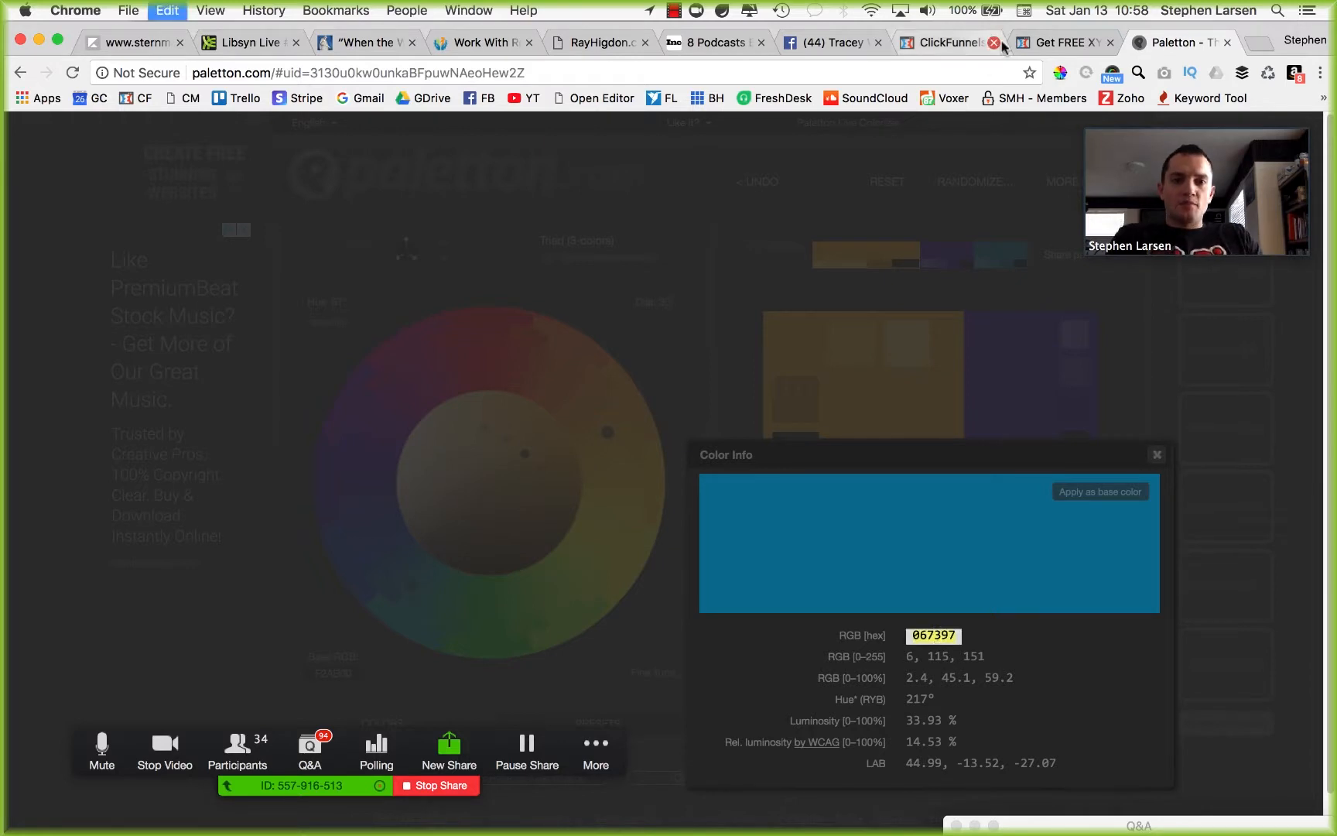
click(1157, 456)
click(833, 634)
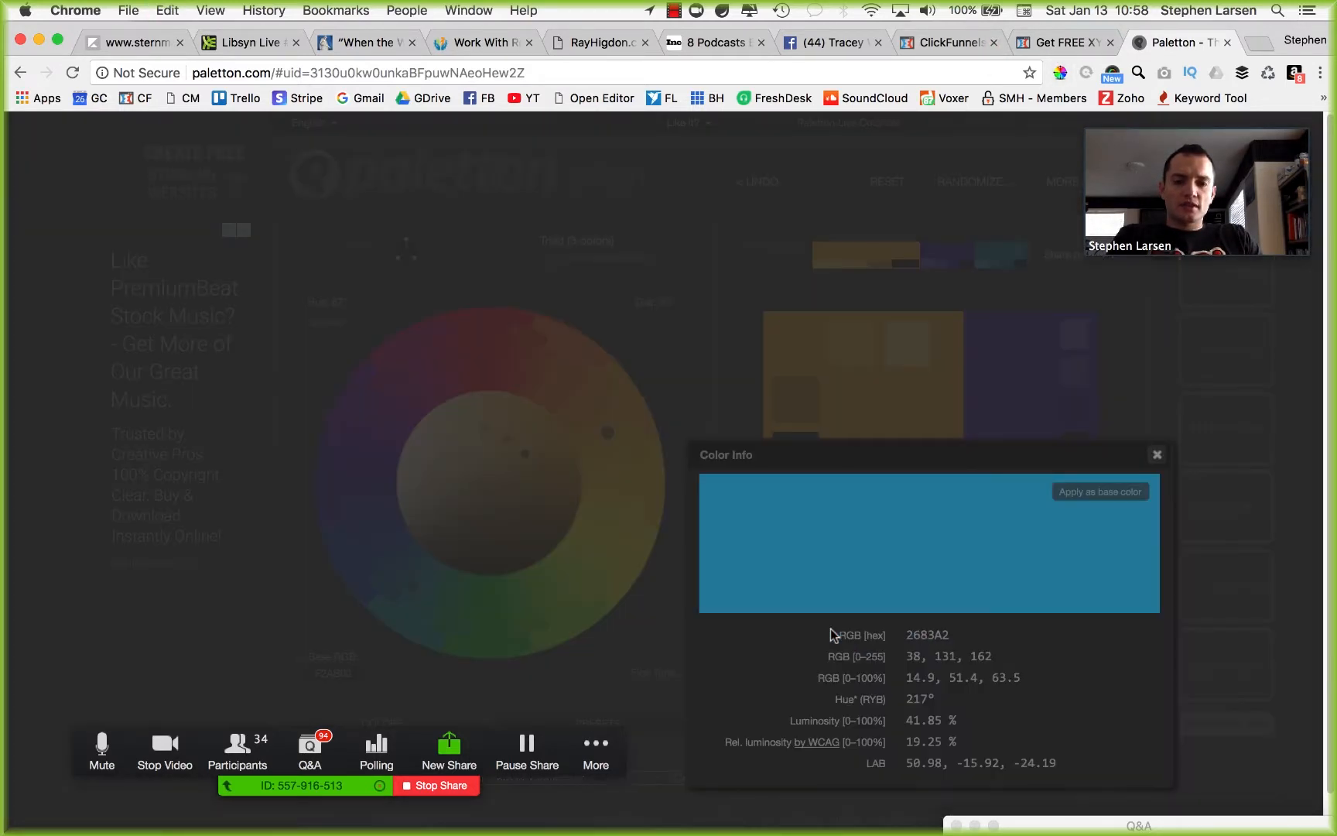
click(1157, 456)
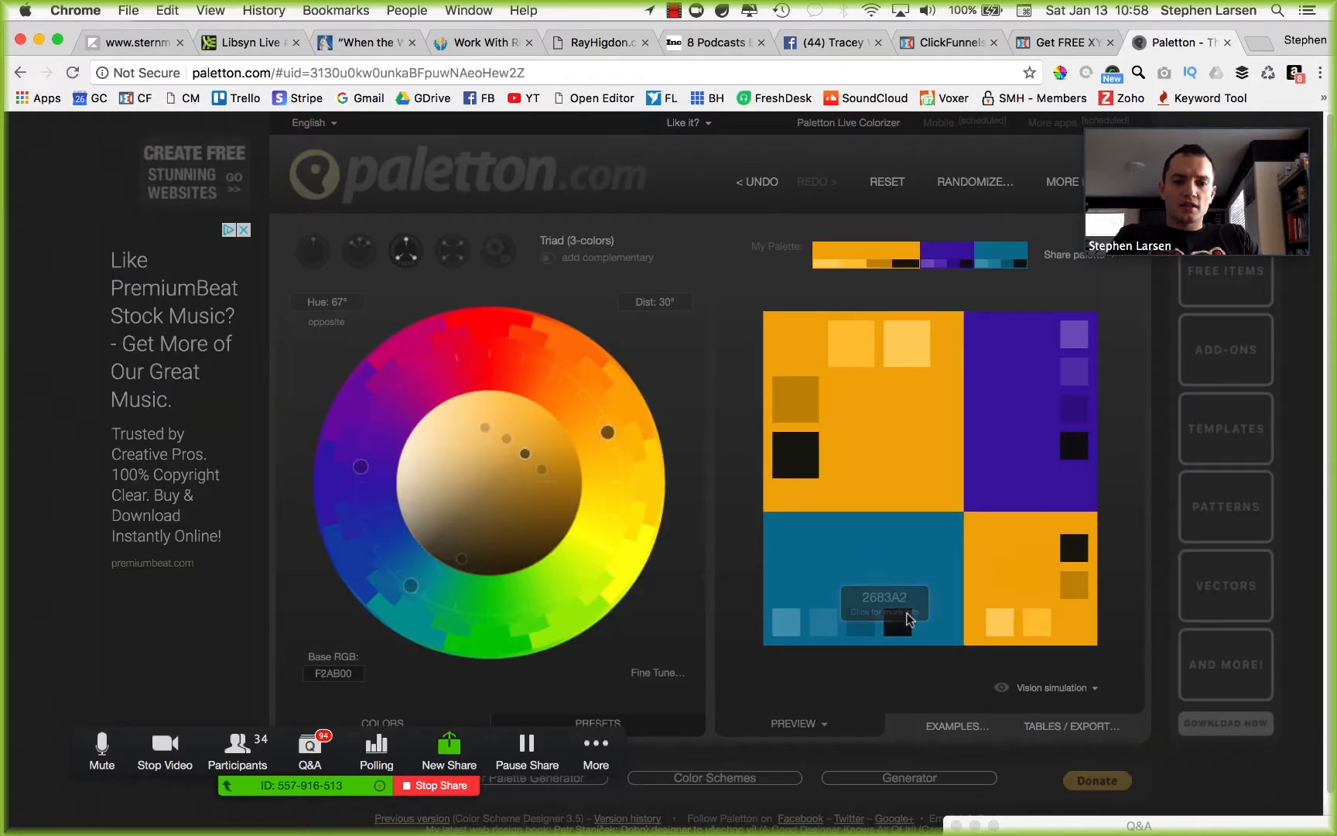
click(879, 615)
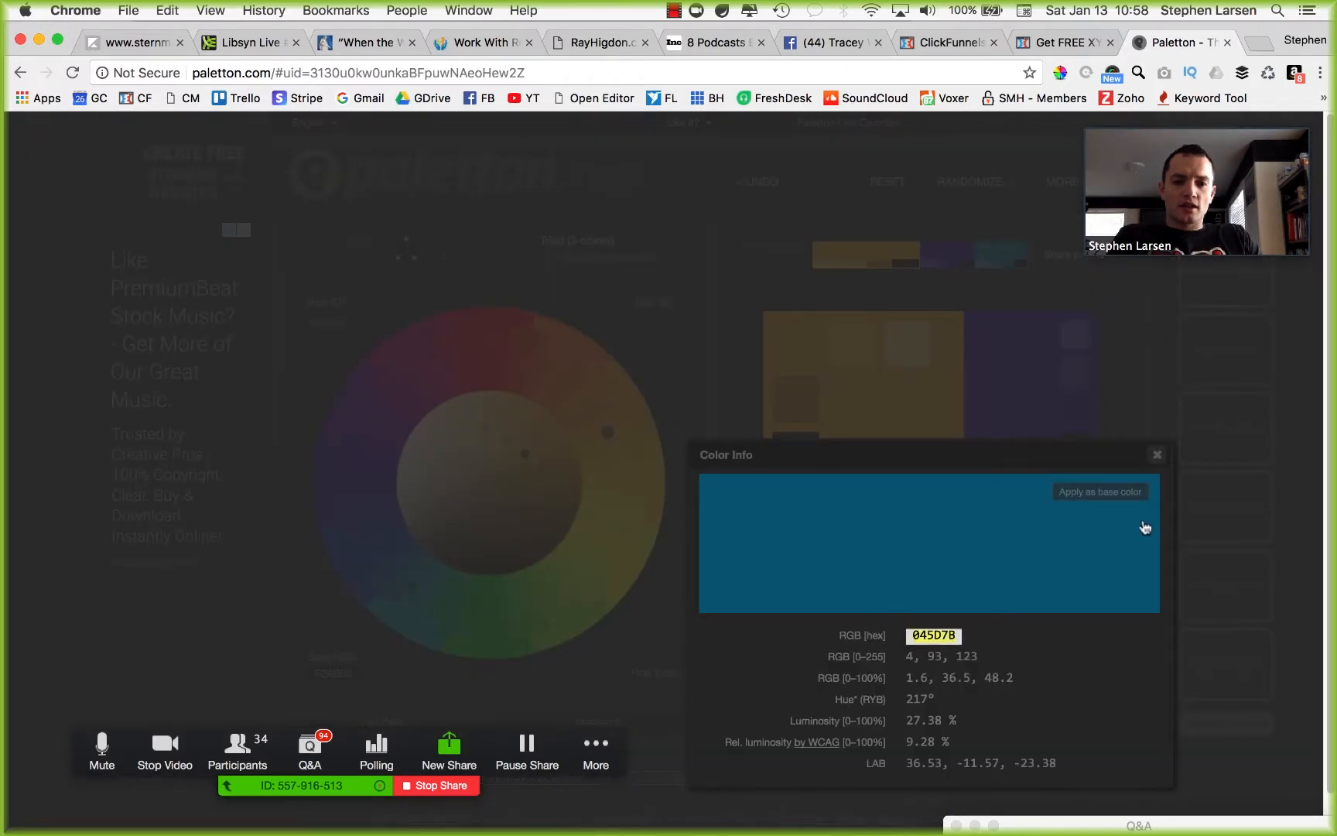
click(1156, 458)
Step: Return to the ClickFunnels page editor and set the background color of the headline below the video to #045d7b
click(1052, 43)
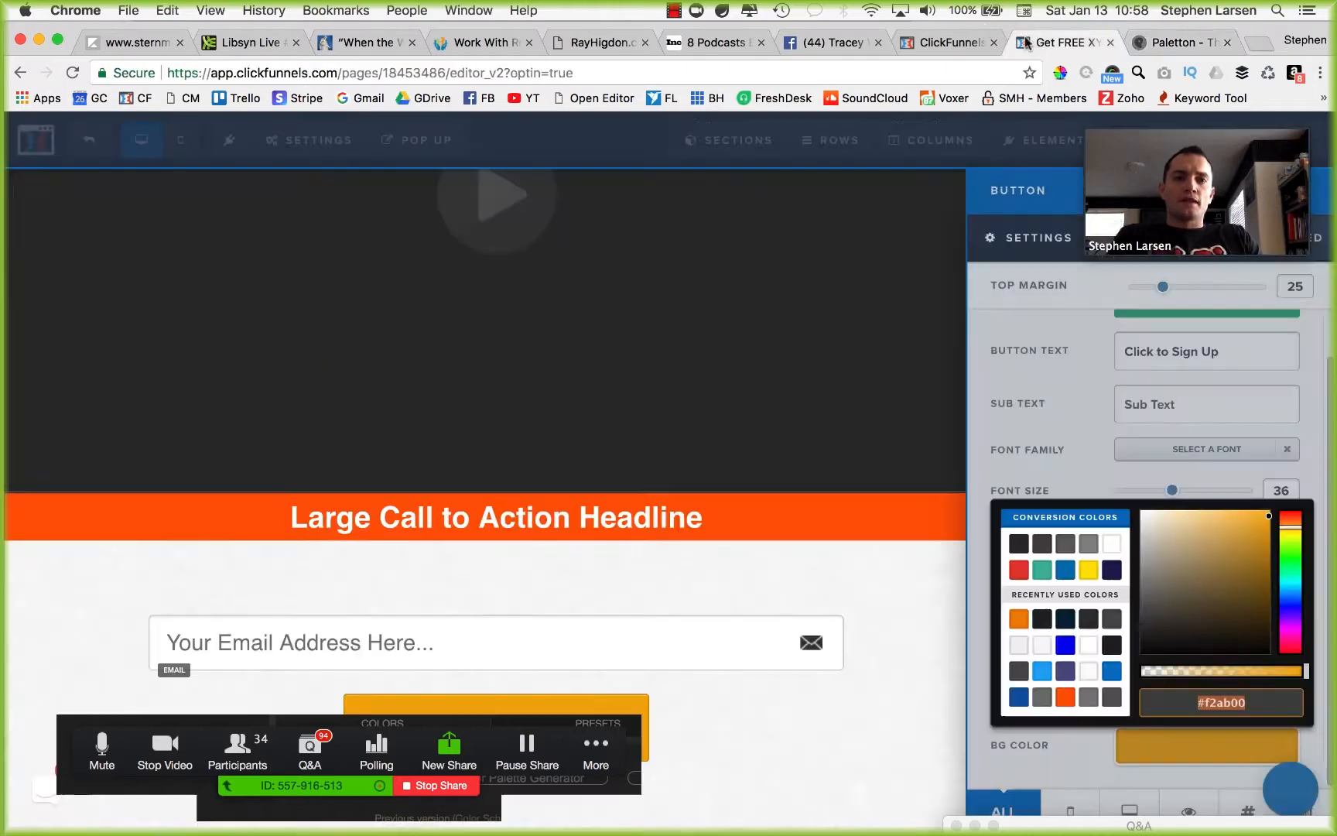
click(756, 582)
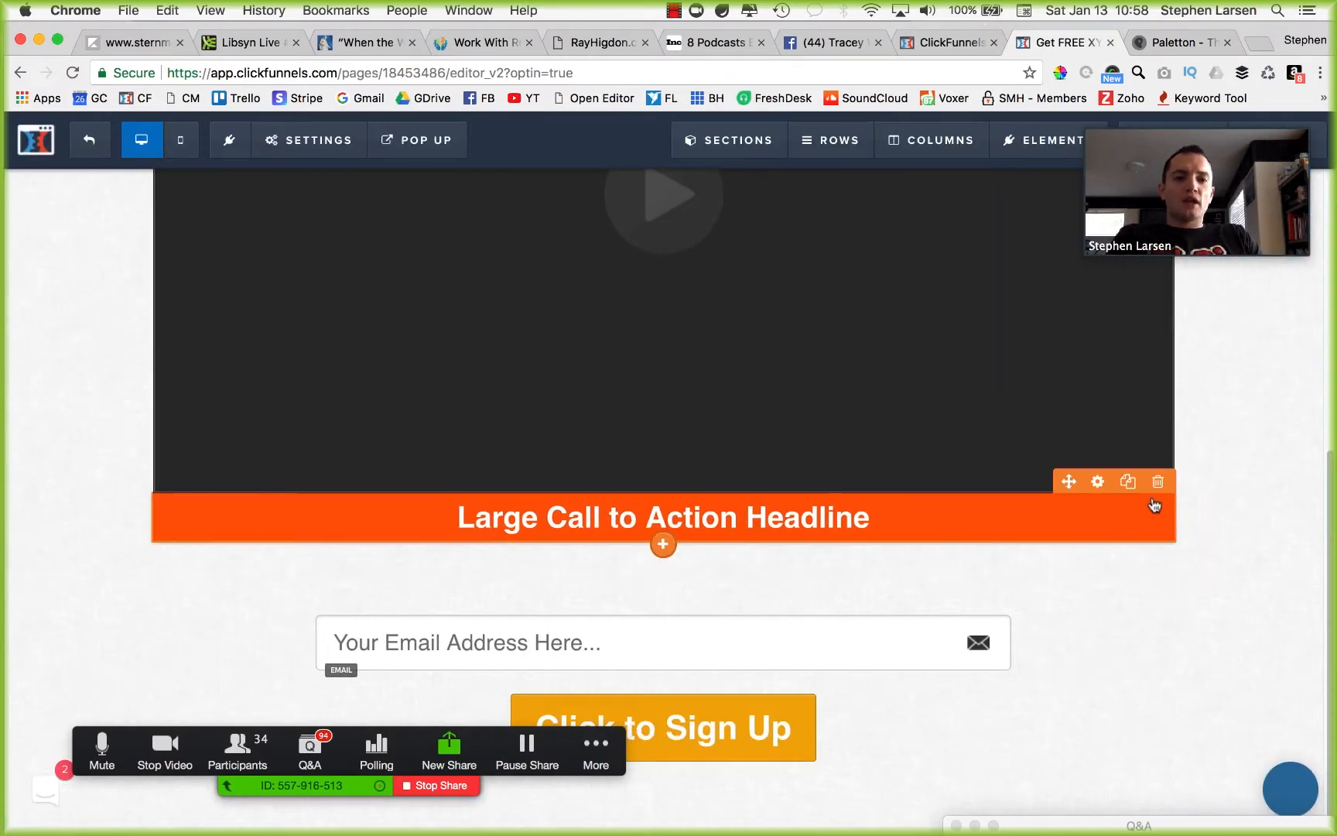
click(1103, 488)
click(1207, 588)
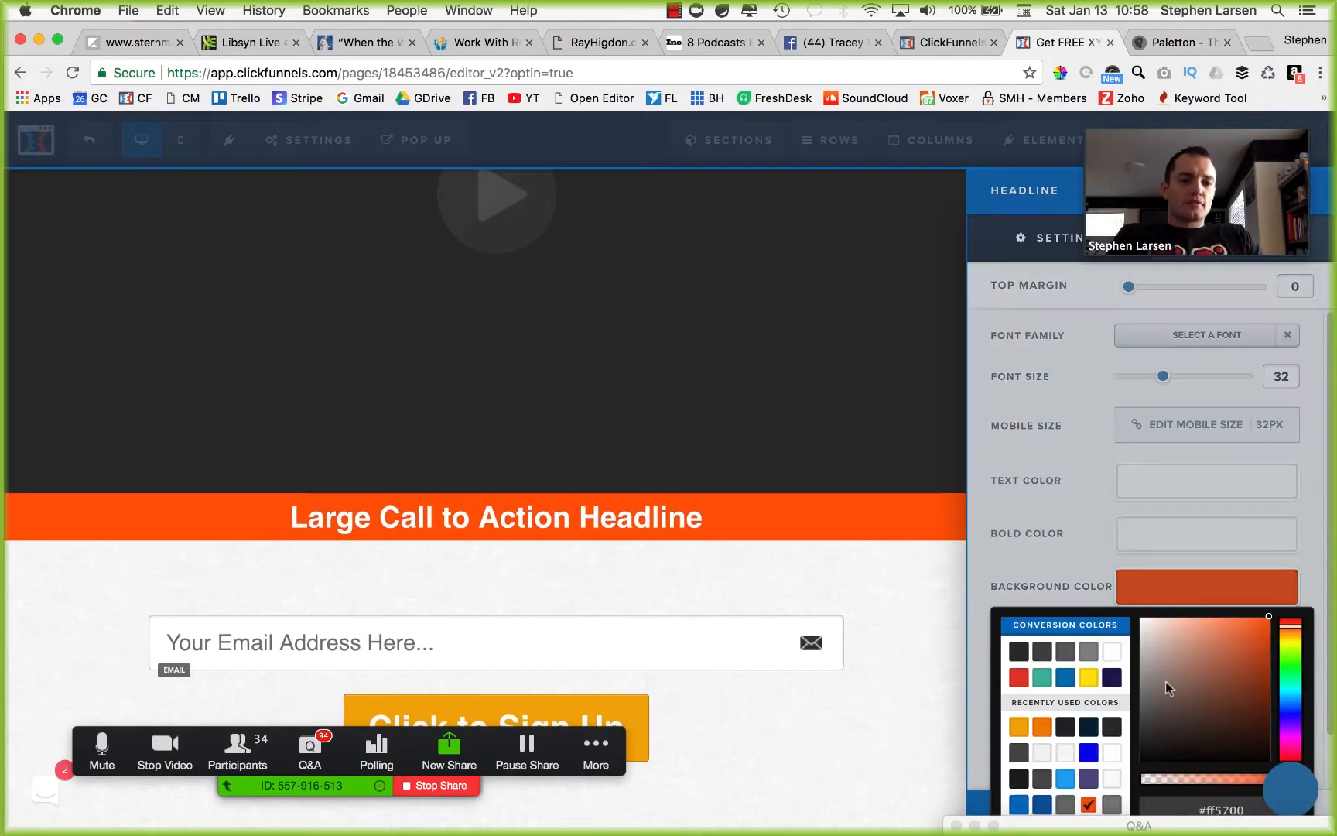
triple_click(1200, 804)
text(#045d7b)
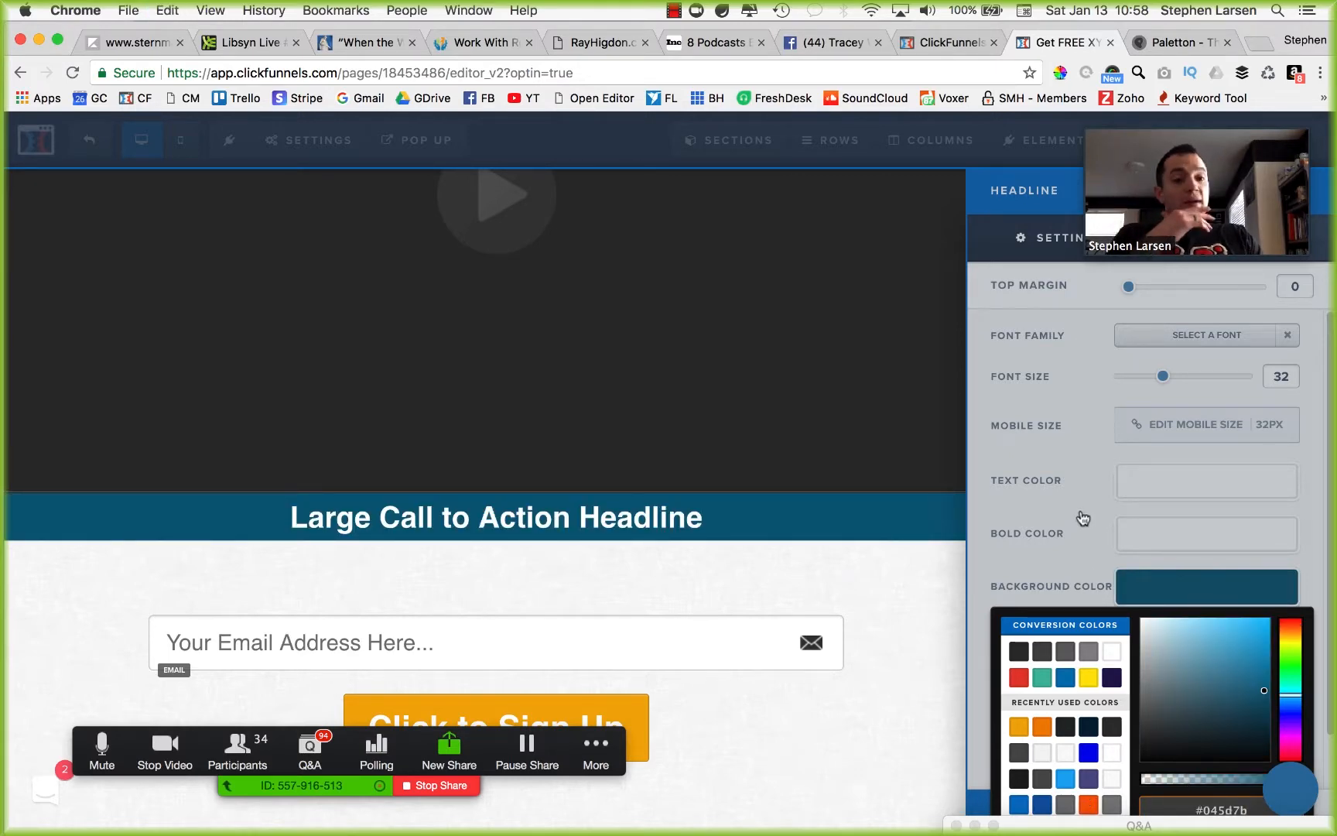
Step: Remove the bold formatting from the whole text of the headline below the video
click(765, 514)
triple_click(800, 513)
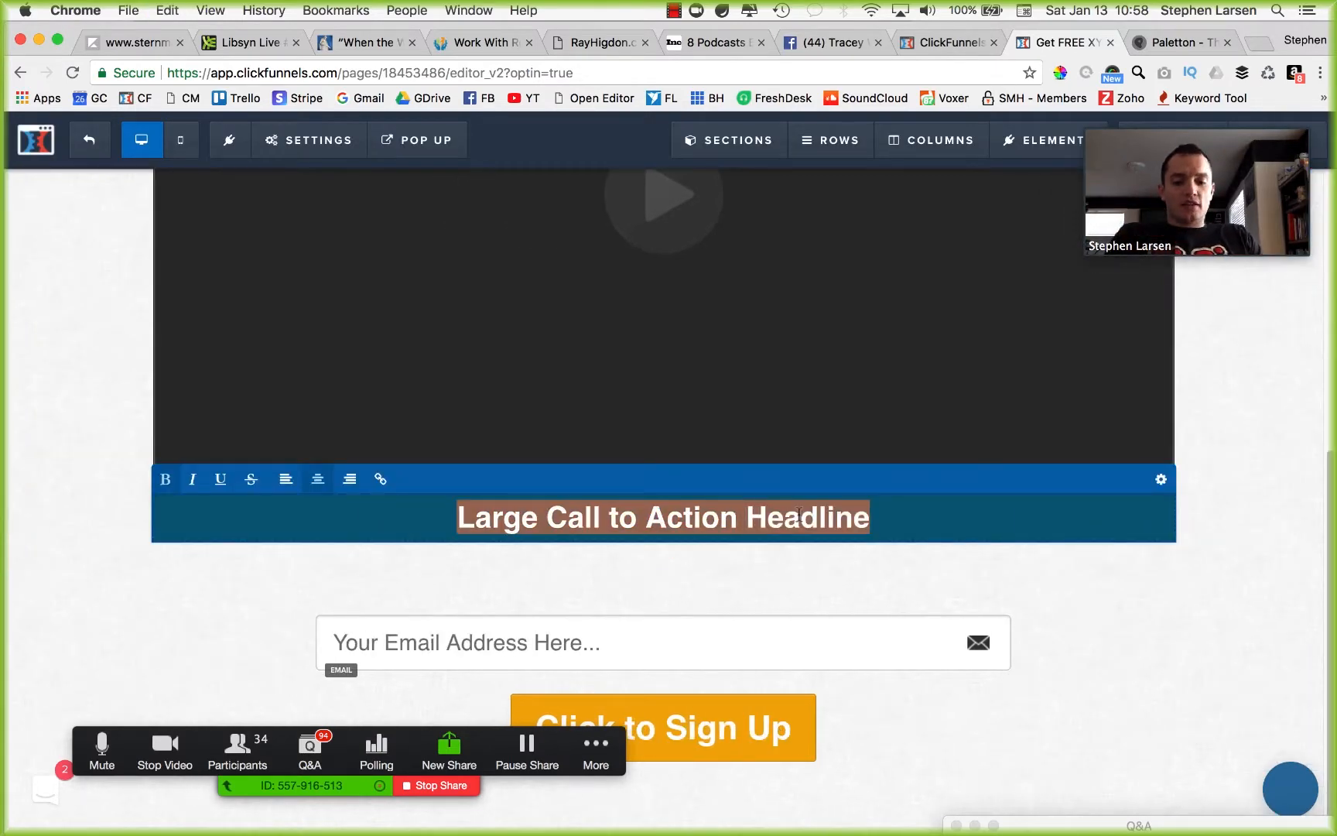
click(854, 544)
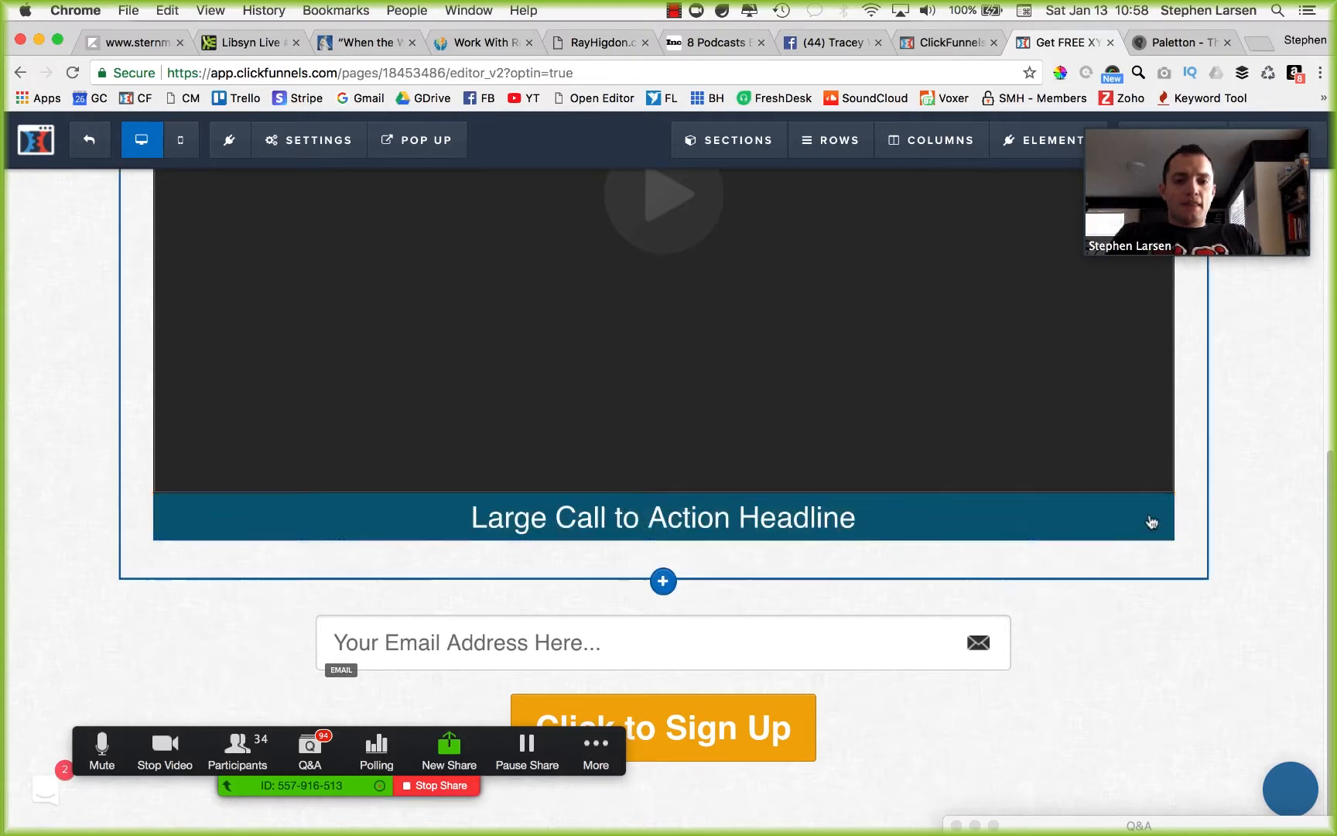
click(1078, 522)
click(822, 585)
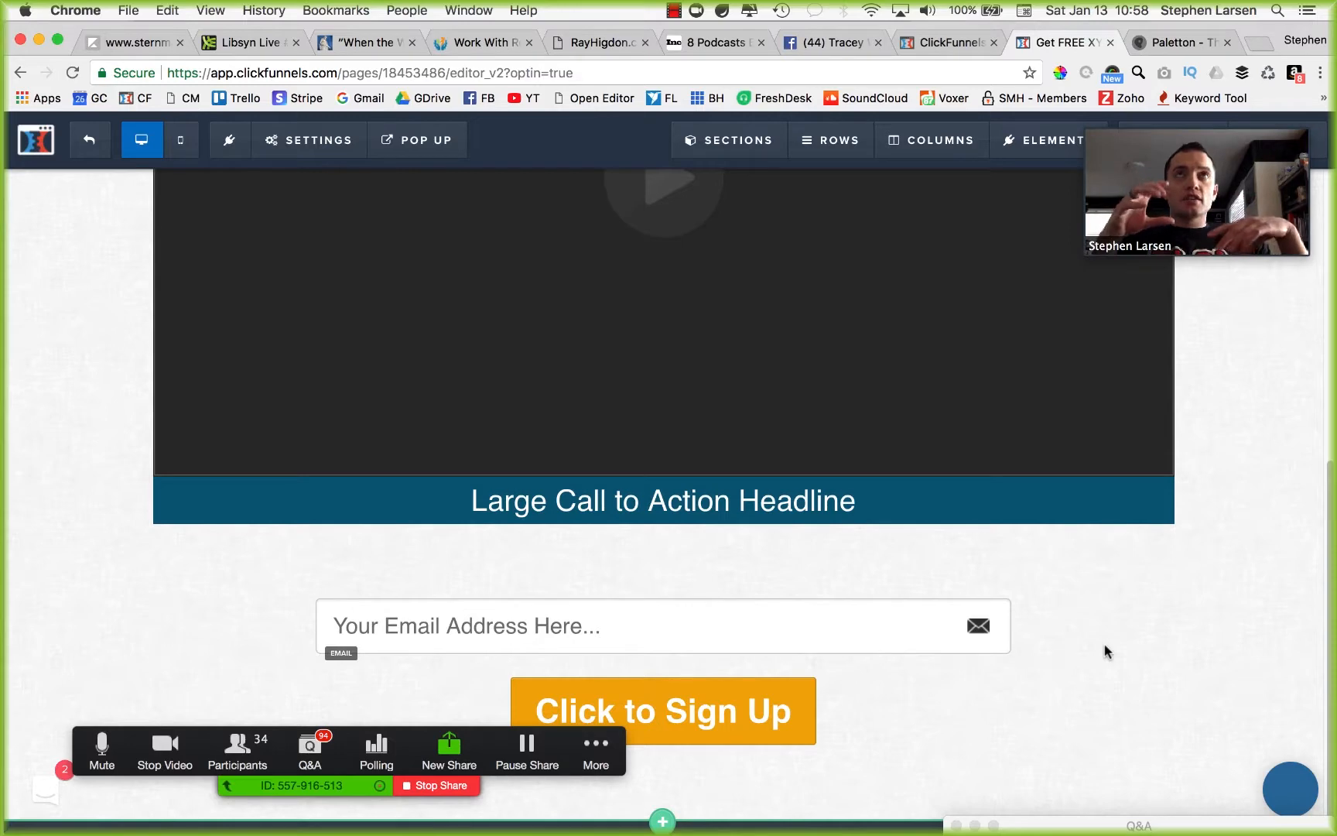
Step: Review the page layout and colors from the header and top headline to the opt-in row
scroll(1056, 628, up, 3)
scroll(1054, 624, up, 4)
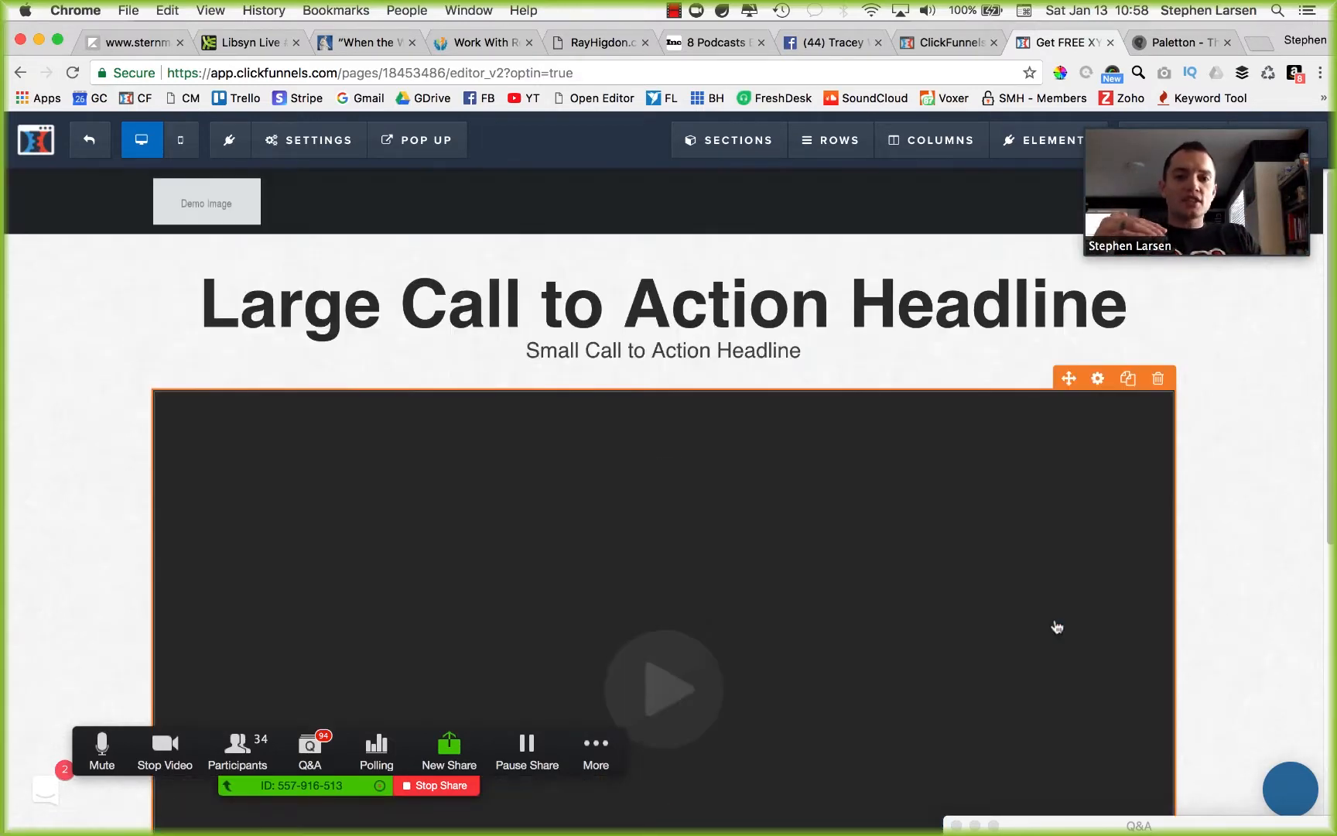
scroll(1052, 624, down, 6)
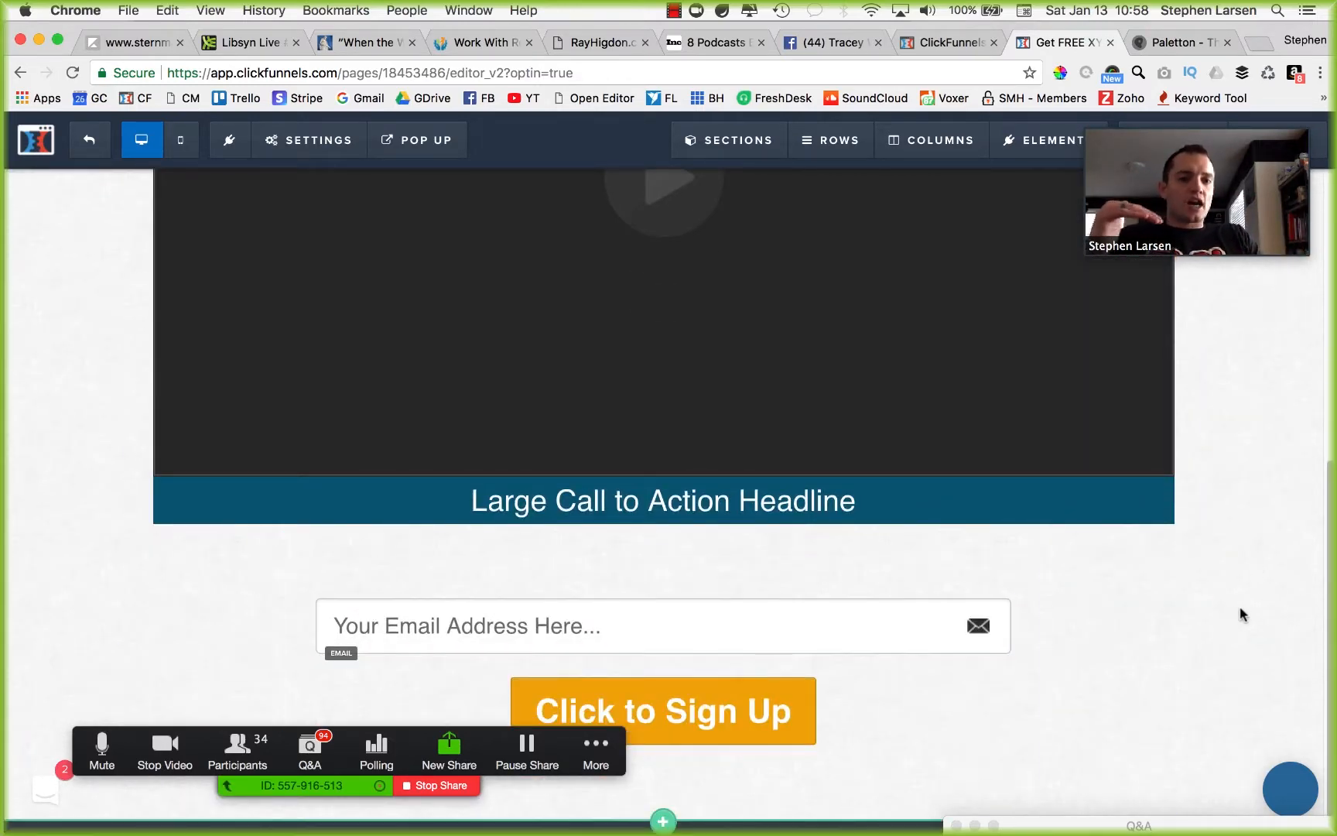
scroll(1239, 612, up, 5)
scroll(1215, 615, down, 4)
scroll(1130, 570, down, 2)
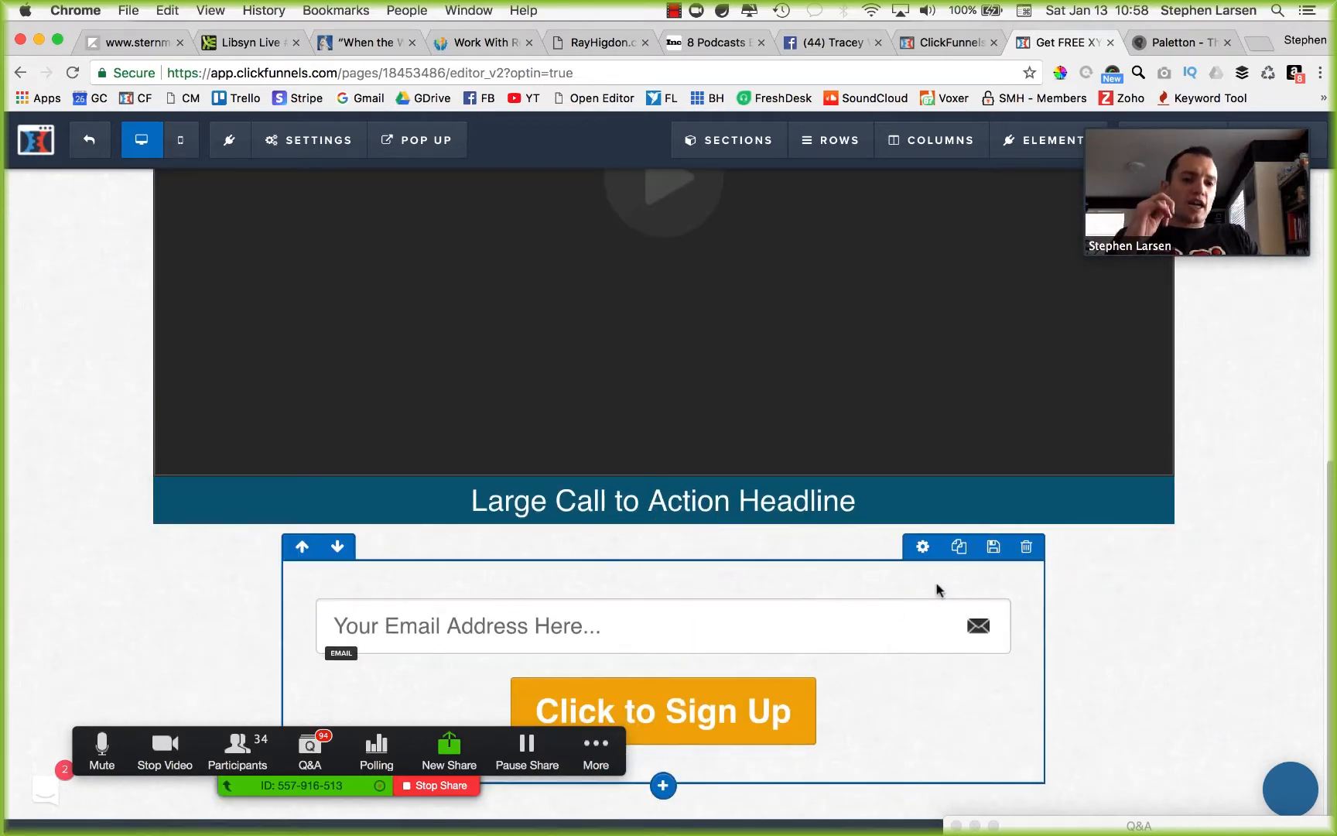
scroll(808, 540, up, 5)
scroll(772, 603, down, 5)
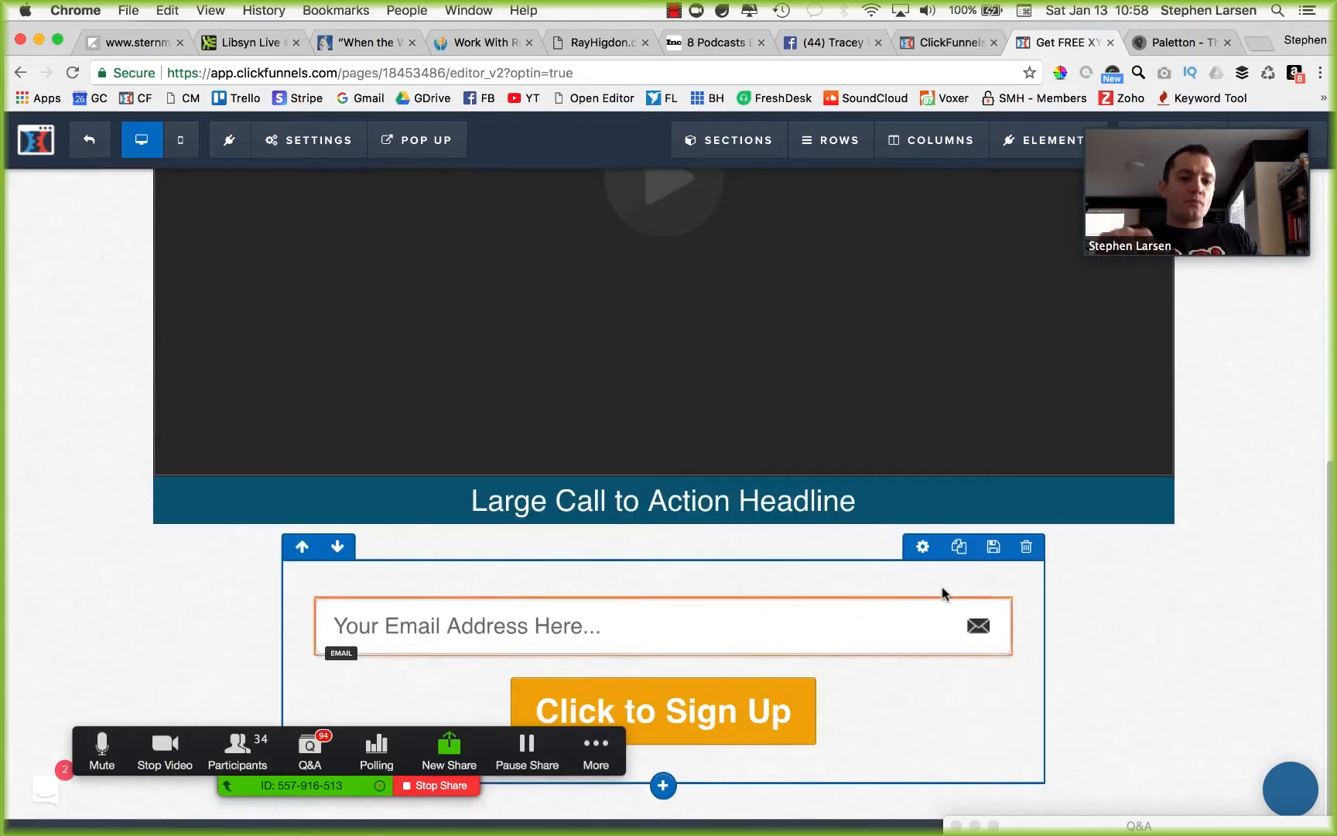
Step: Open the icon picker in the advanced style settings of the headline below the video
click(1104, 484)
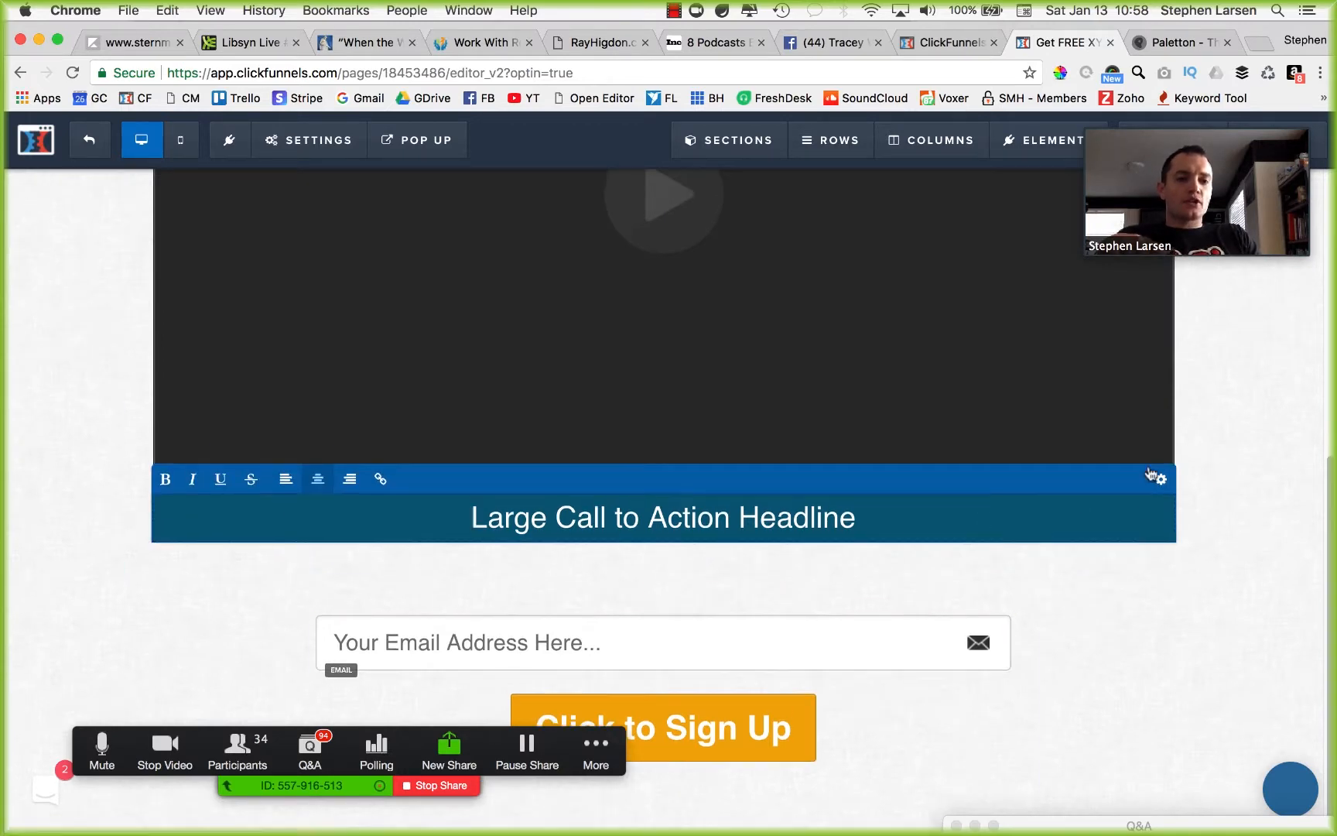
click(1161, 463)
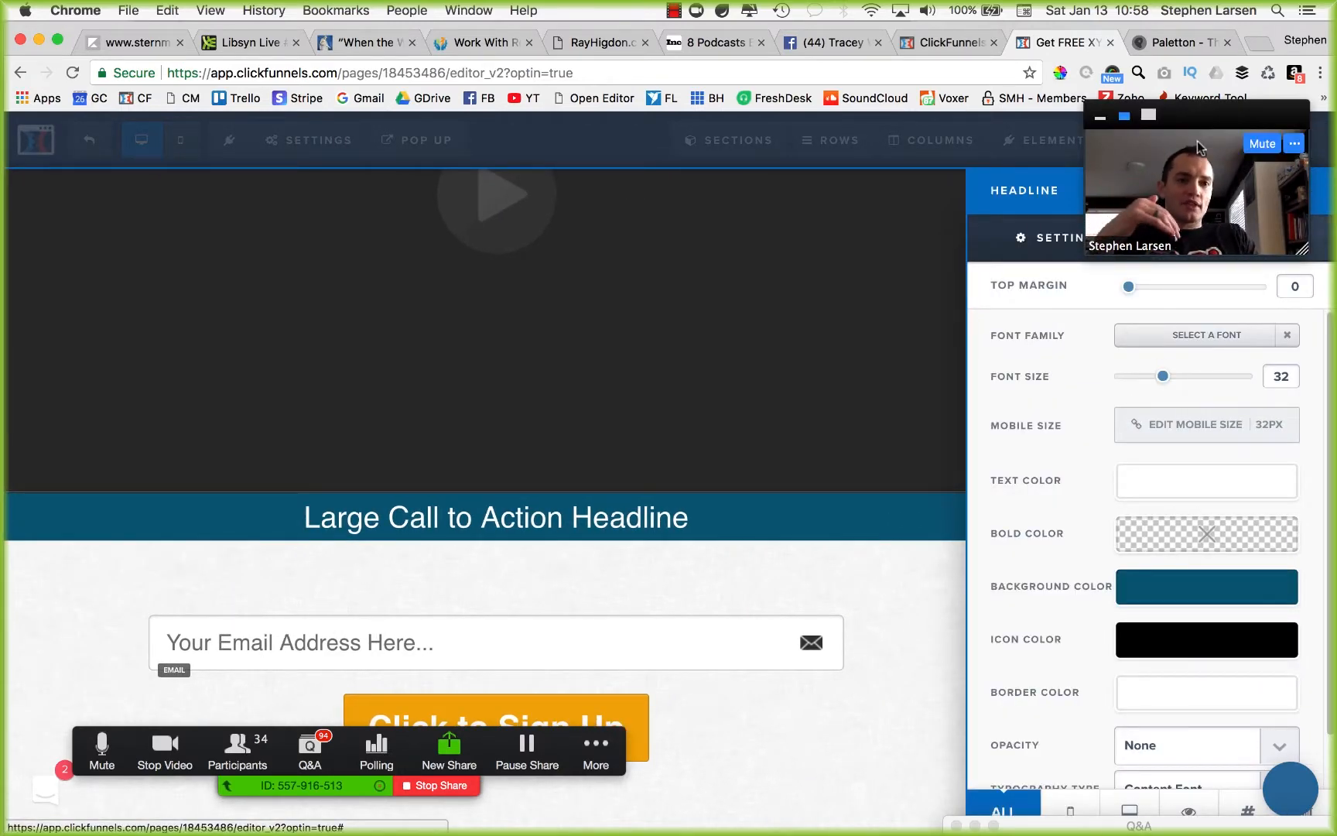
drag(1197, 141, 1197, 42)
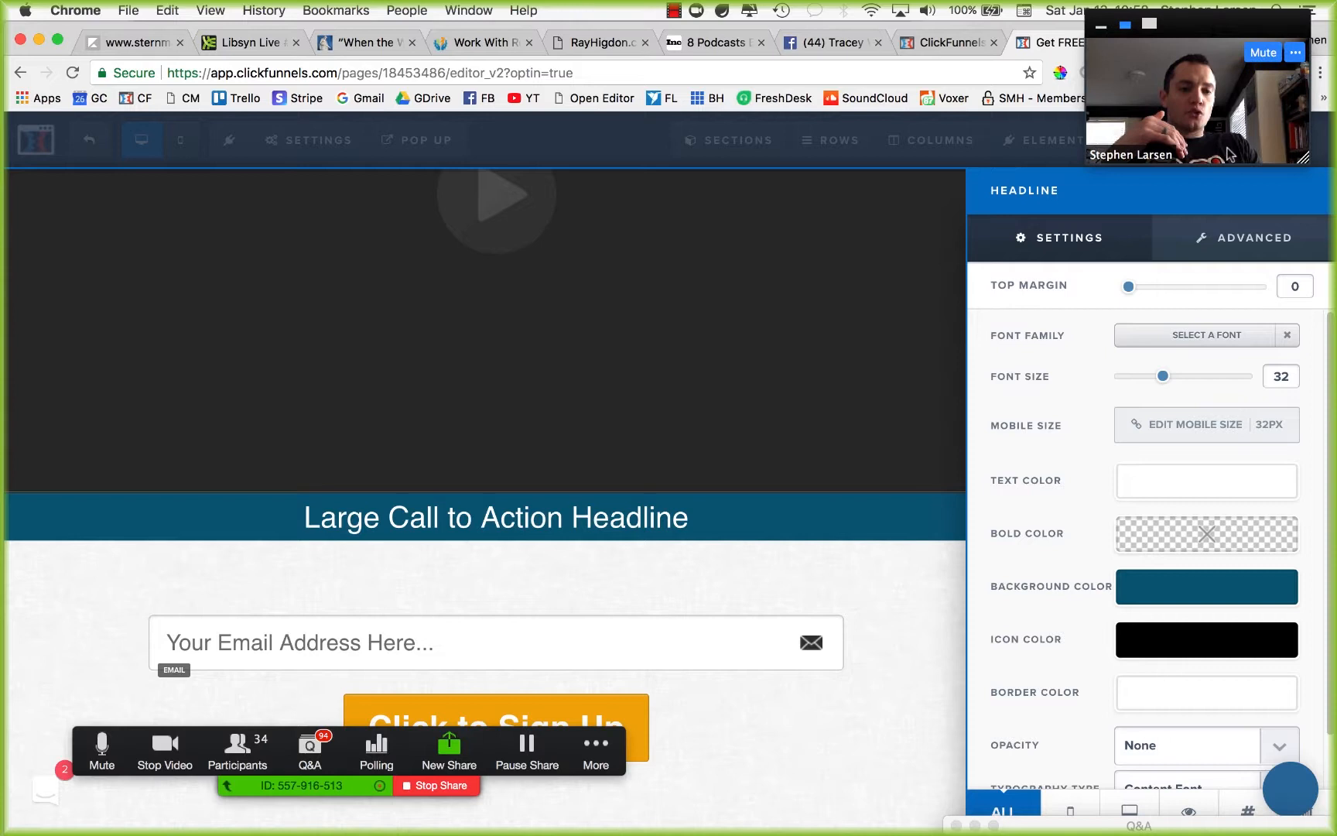
click(1229, 245)
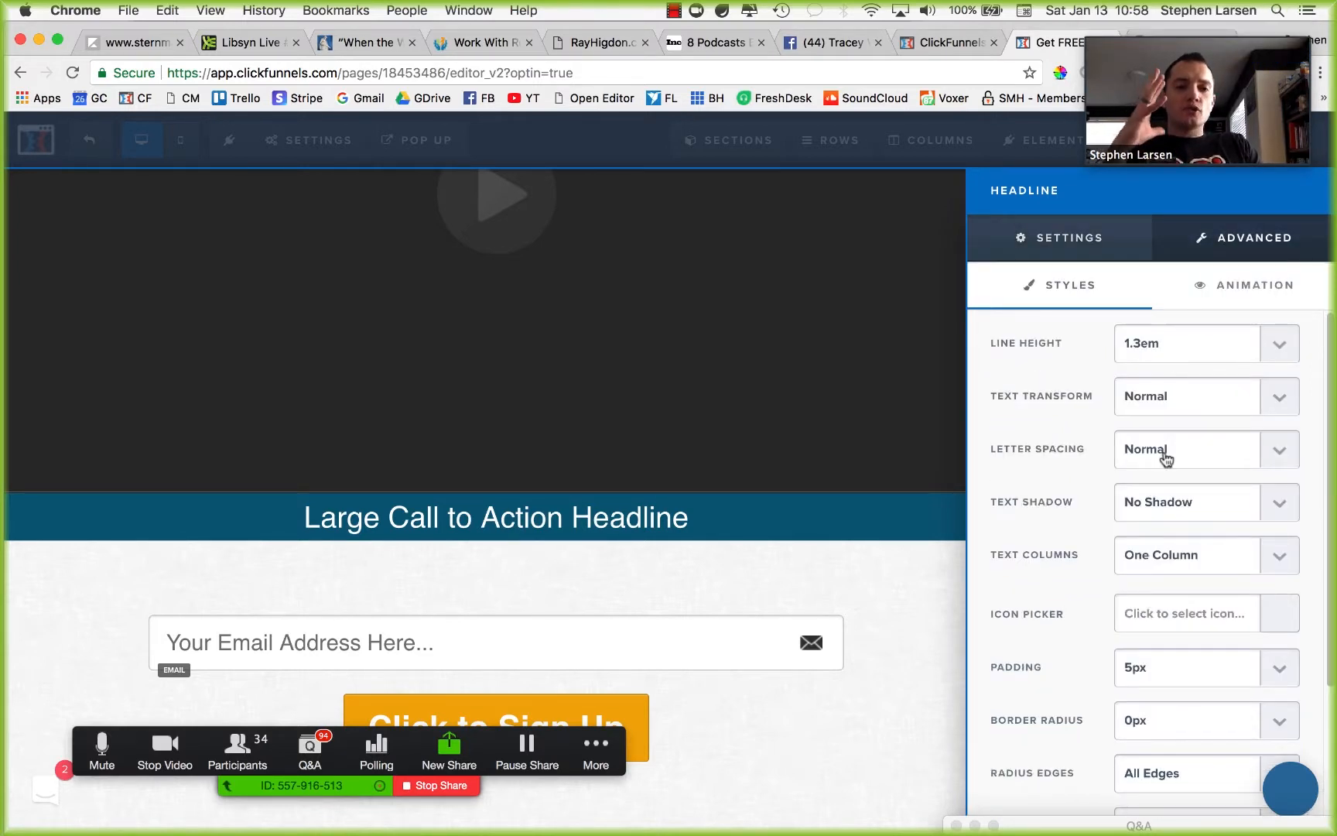
scroll(1143, 549, down, 3)
click(1155, 496)
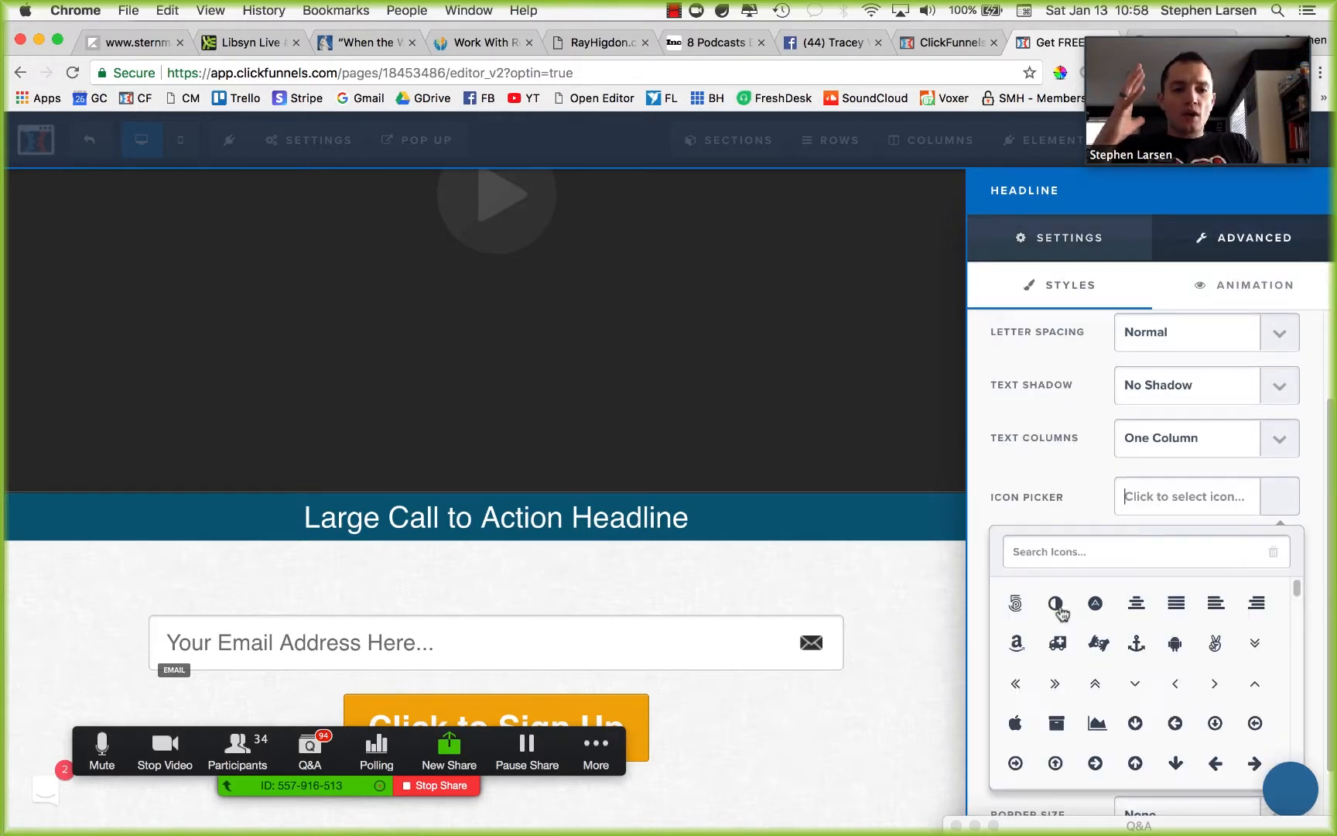
Step: Add the fa-arrow-down icon to the blue call-to-action headline and set its text transform to Uppercase
click(1175, 760)
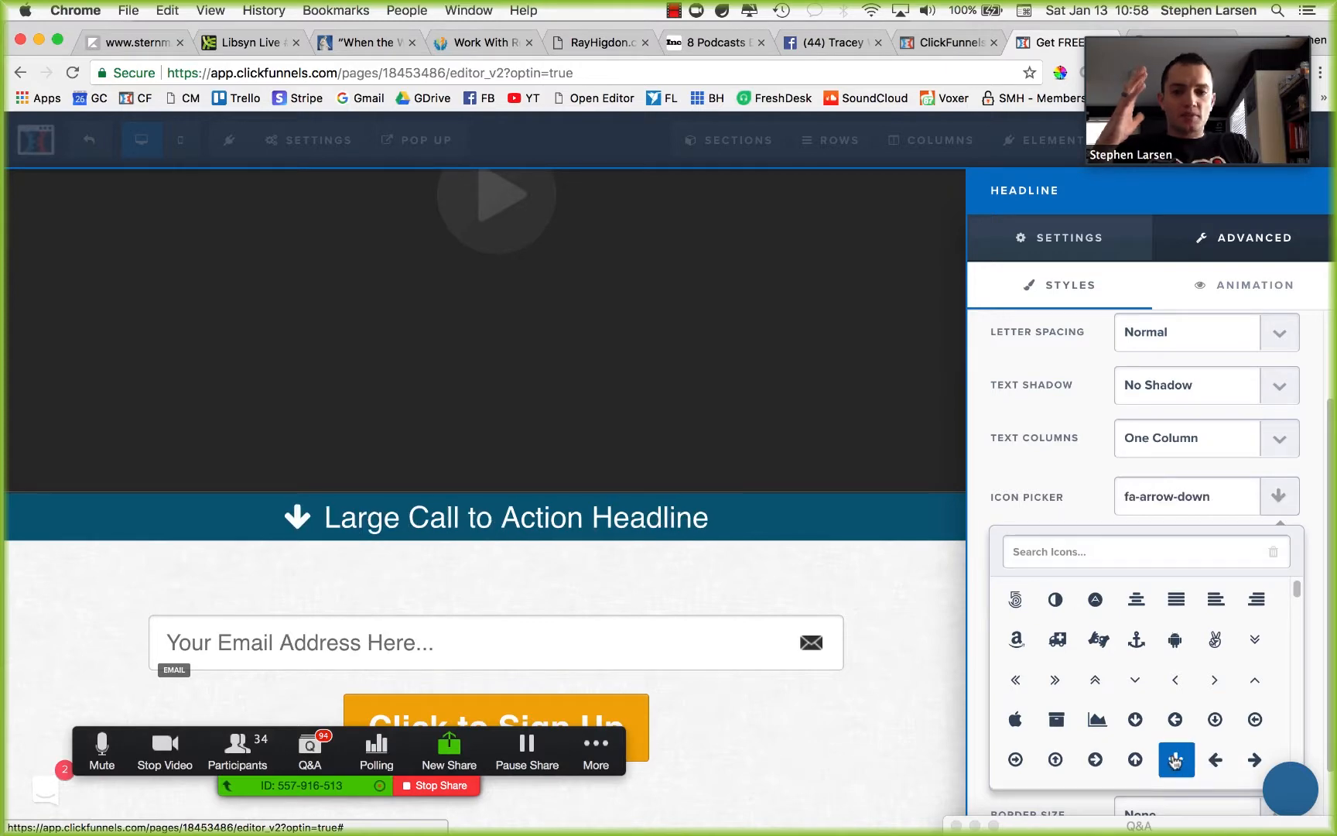
click(720, 553)
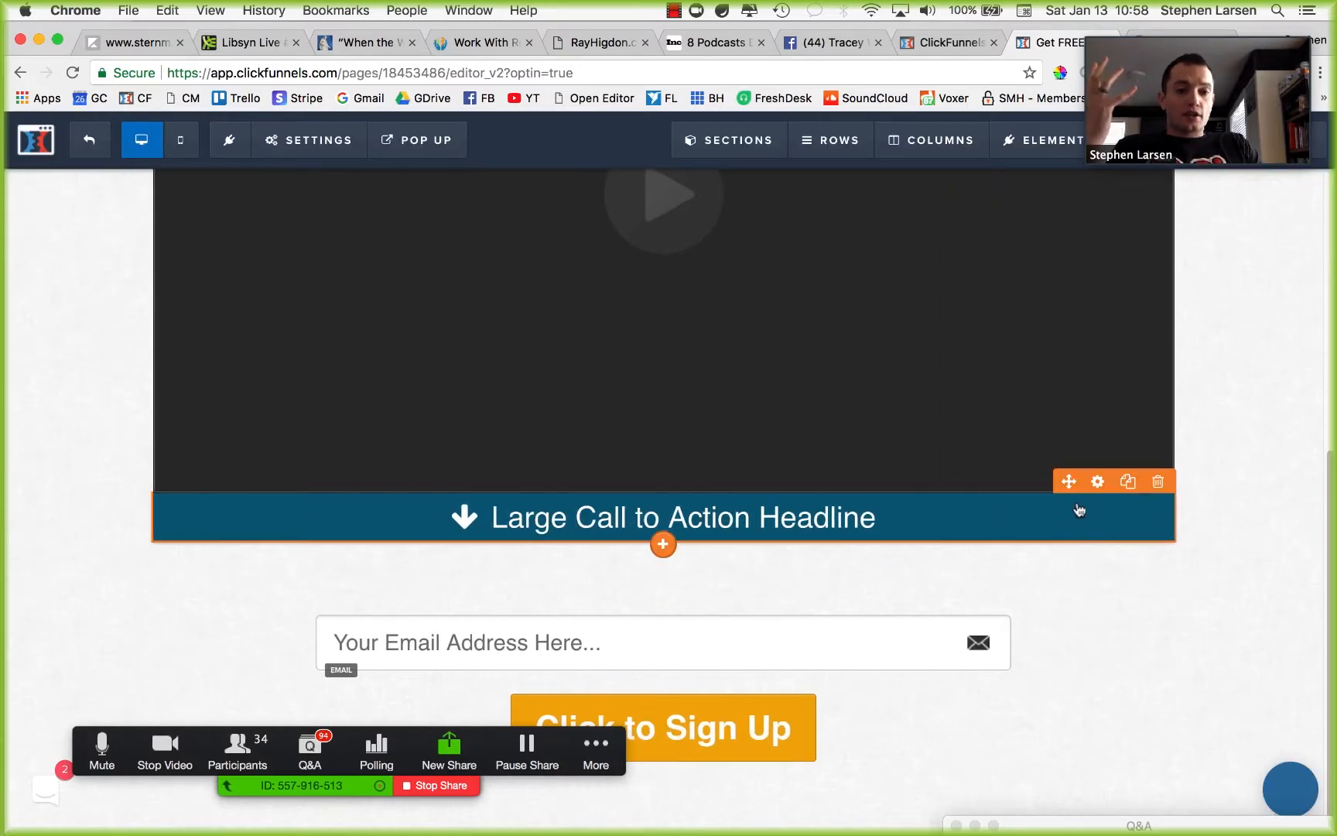
click(1093, 480)
click(1253, 240)
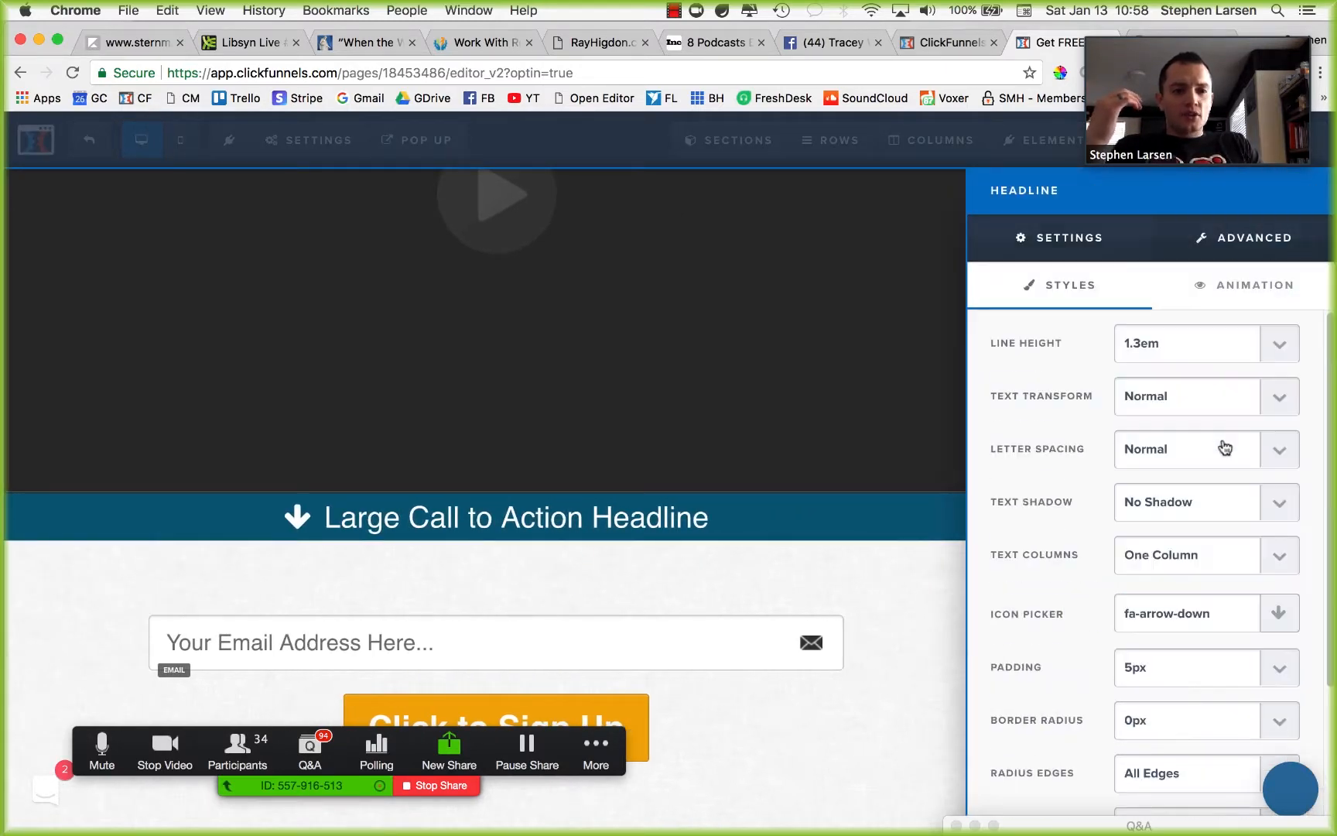
click(1197, 397)
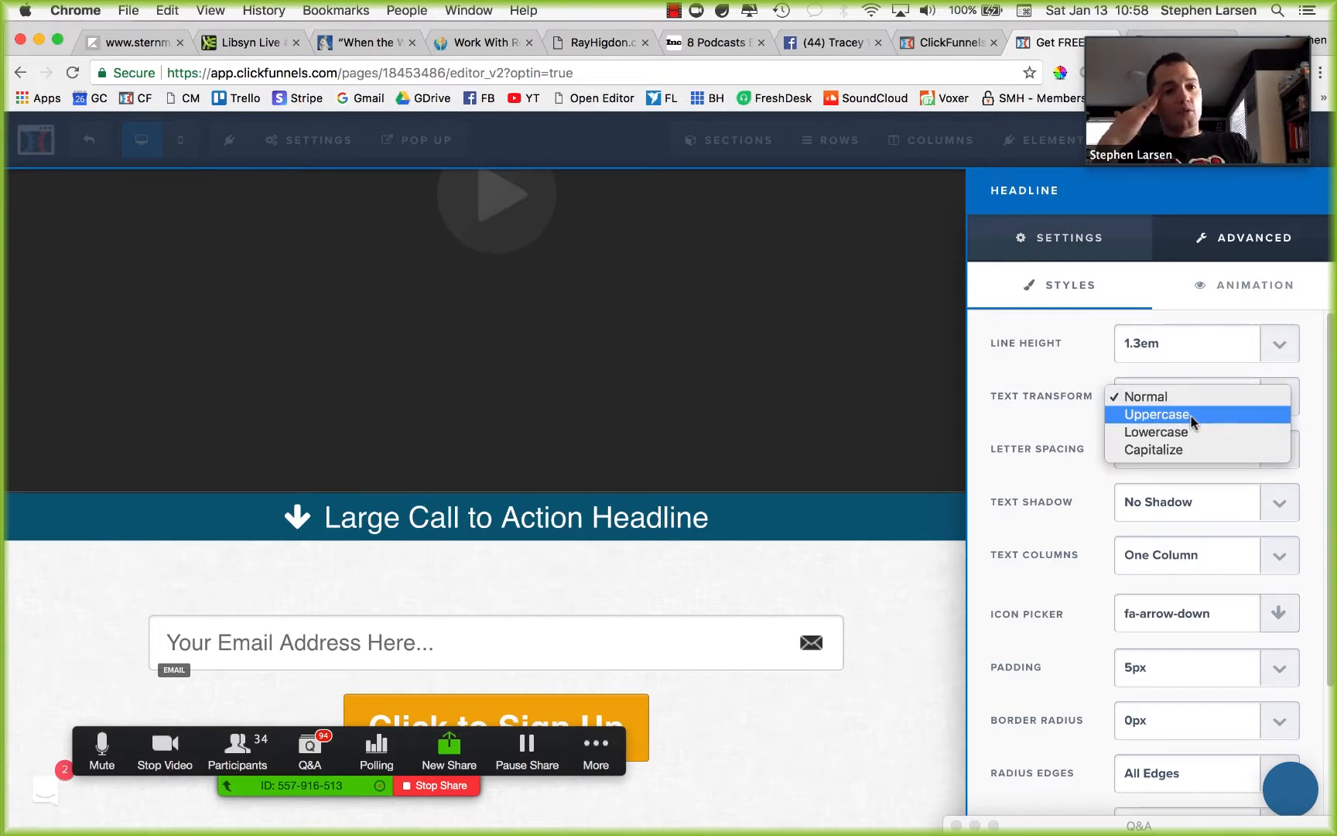
click(1192, 422)
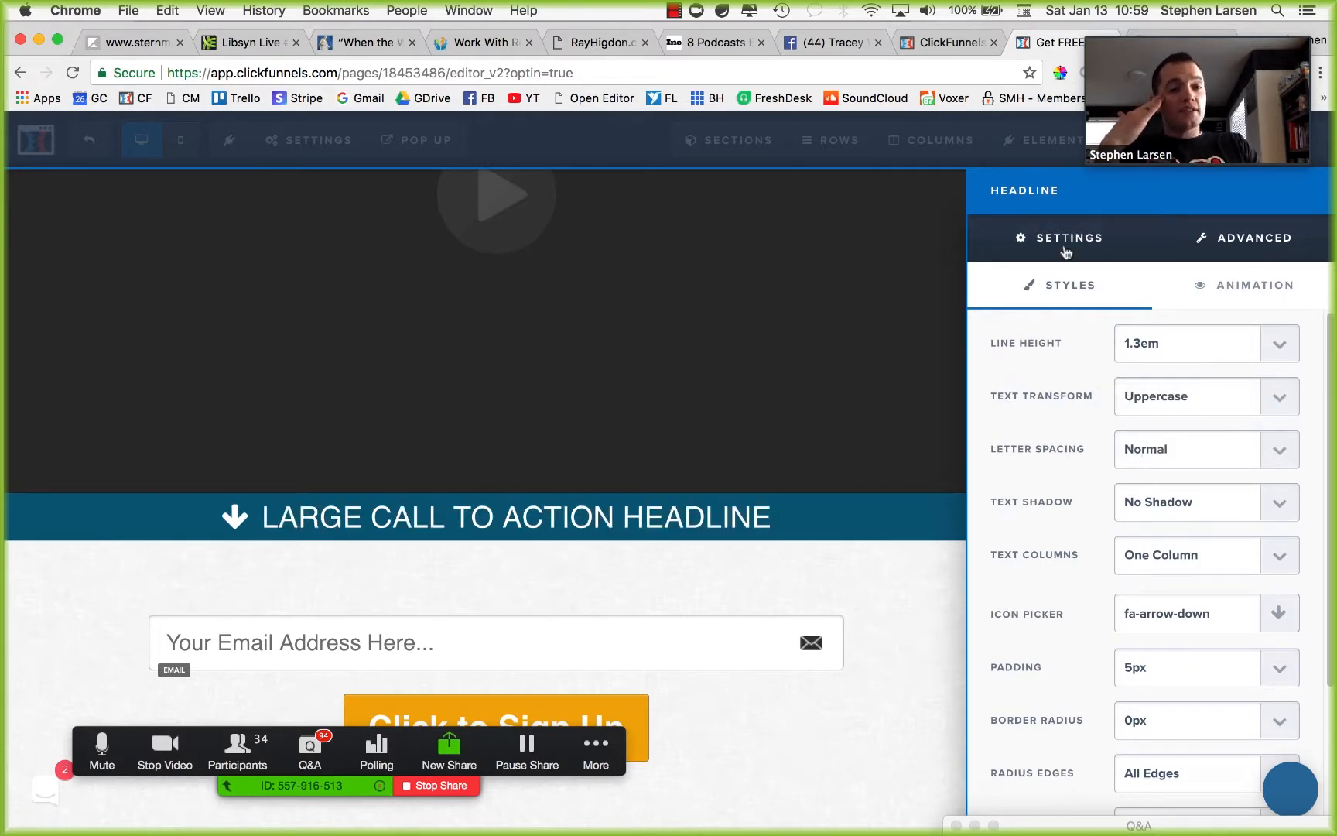
Step: Set the letter spacing of the blue call-to-action headline to -1px
click(1114, 252)
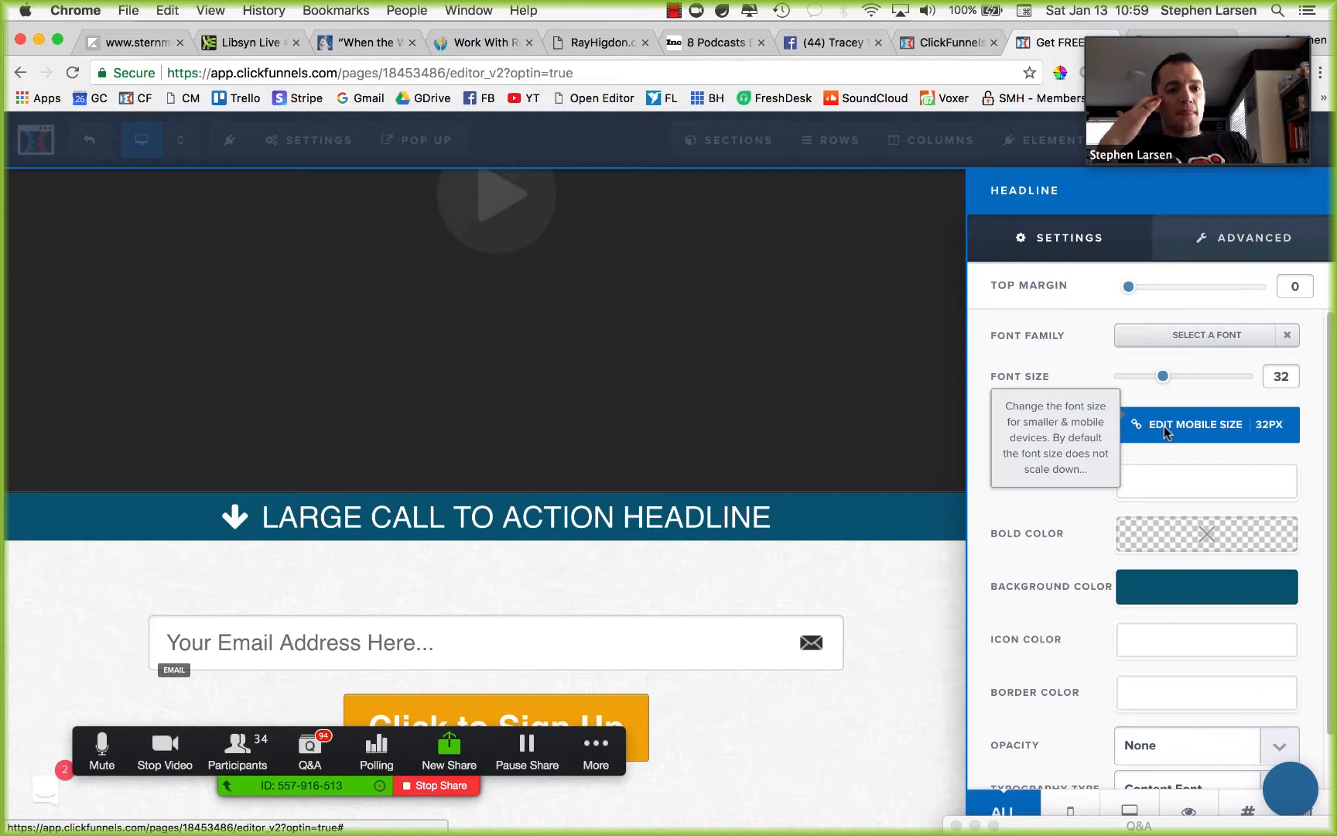
click(1231, 271)
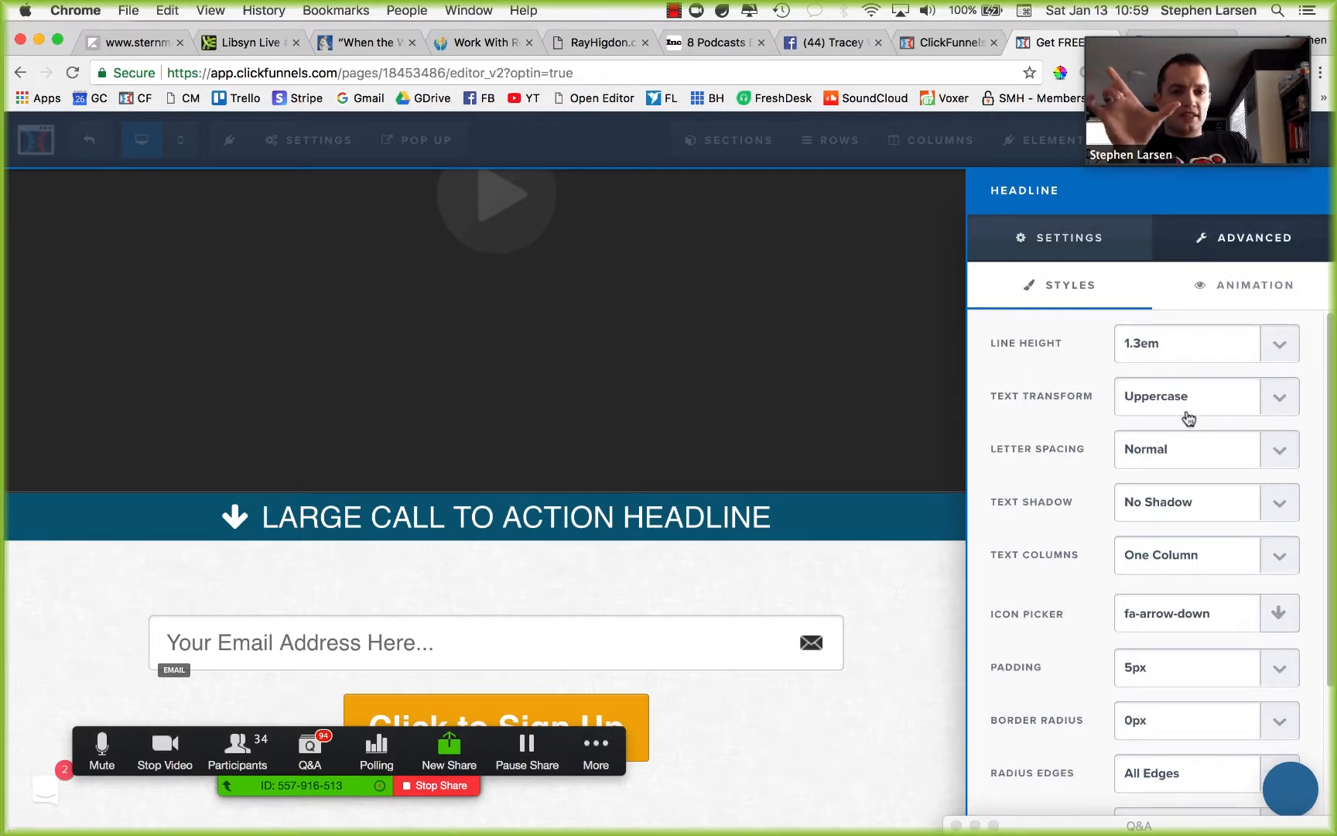
click(1191, 448)
click(1161, 517)
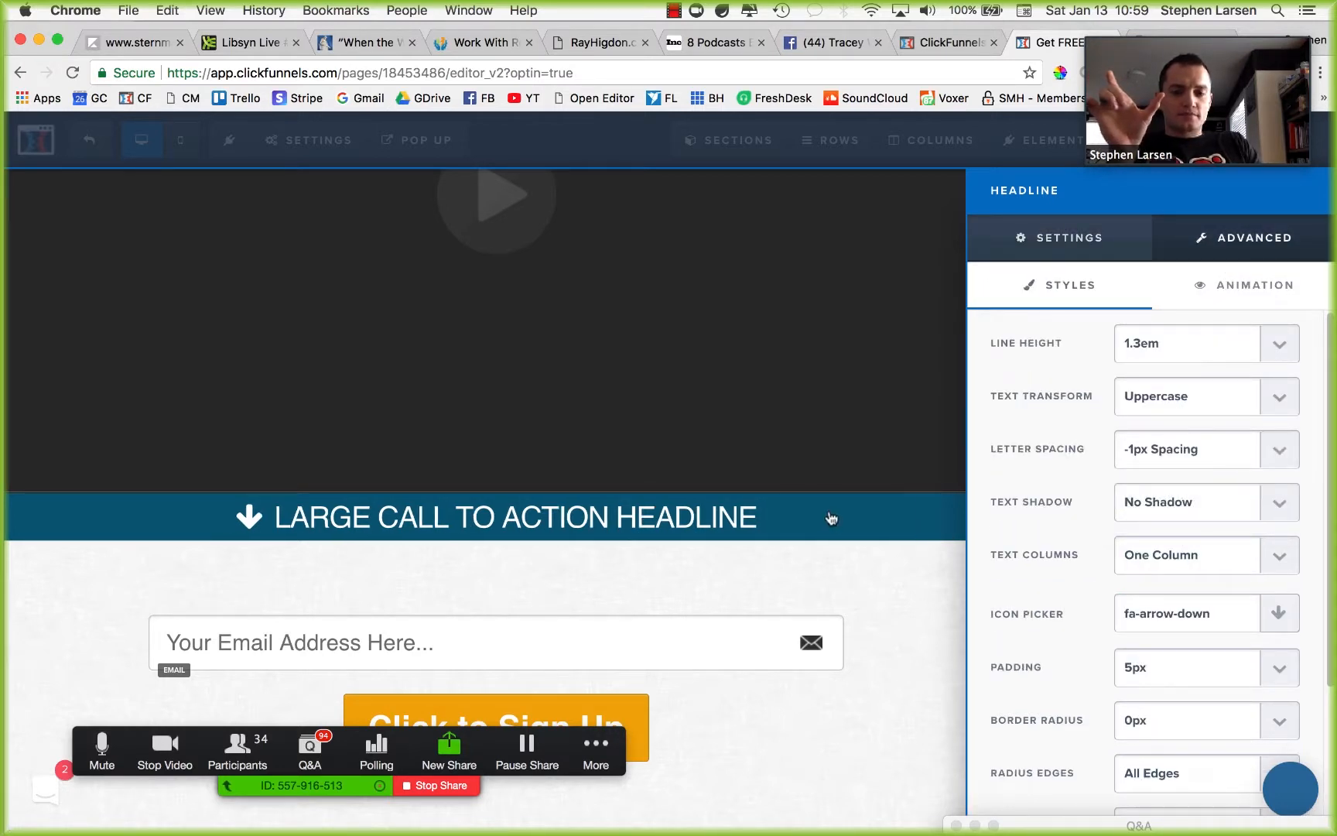
click(830, 518)
Step: Make the entire blue headline text bold and slightly reduce its font size
double_click(918, 523)
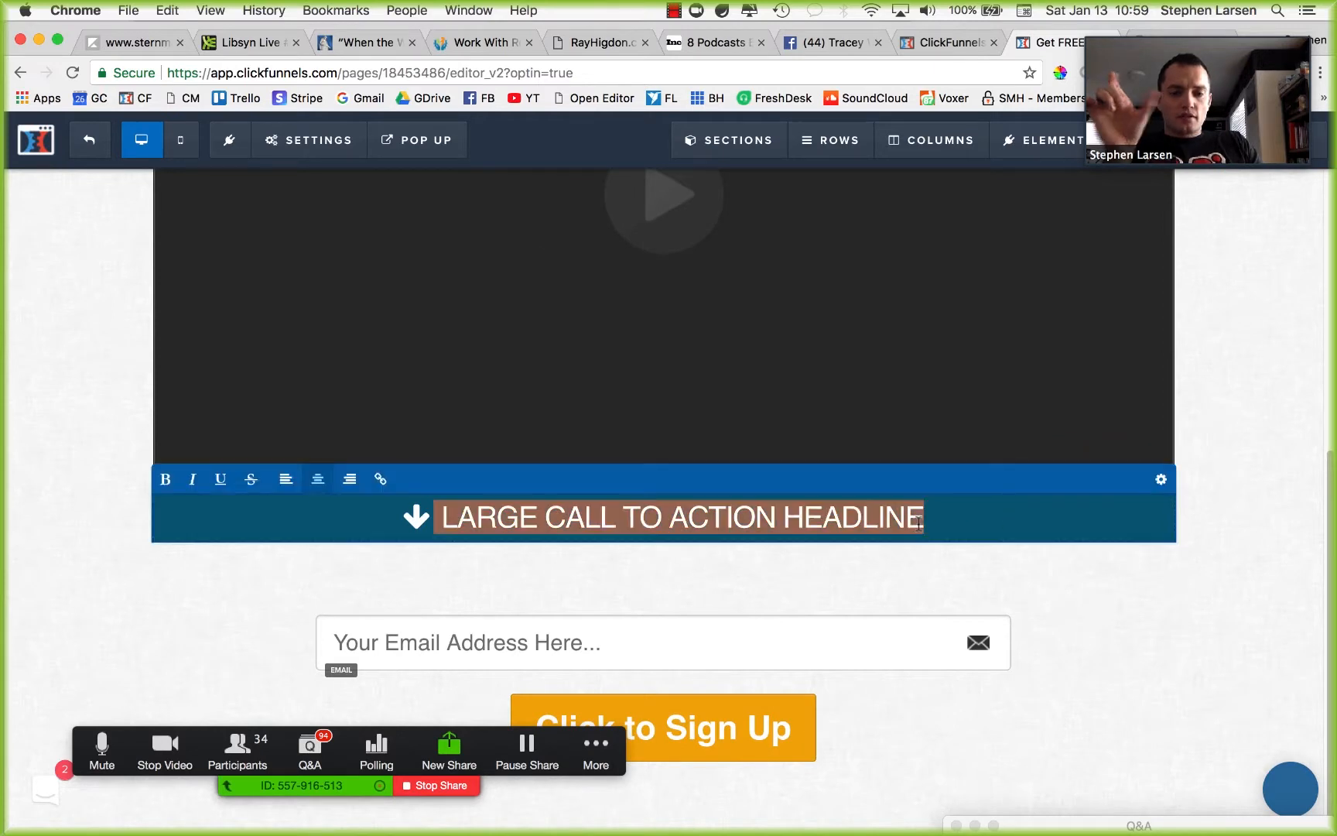
key(super+b)
click(1110, 524)
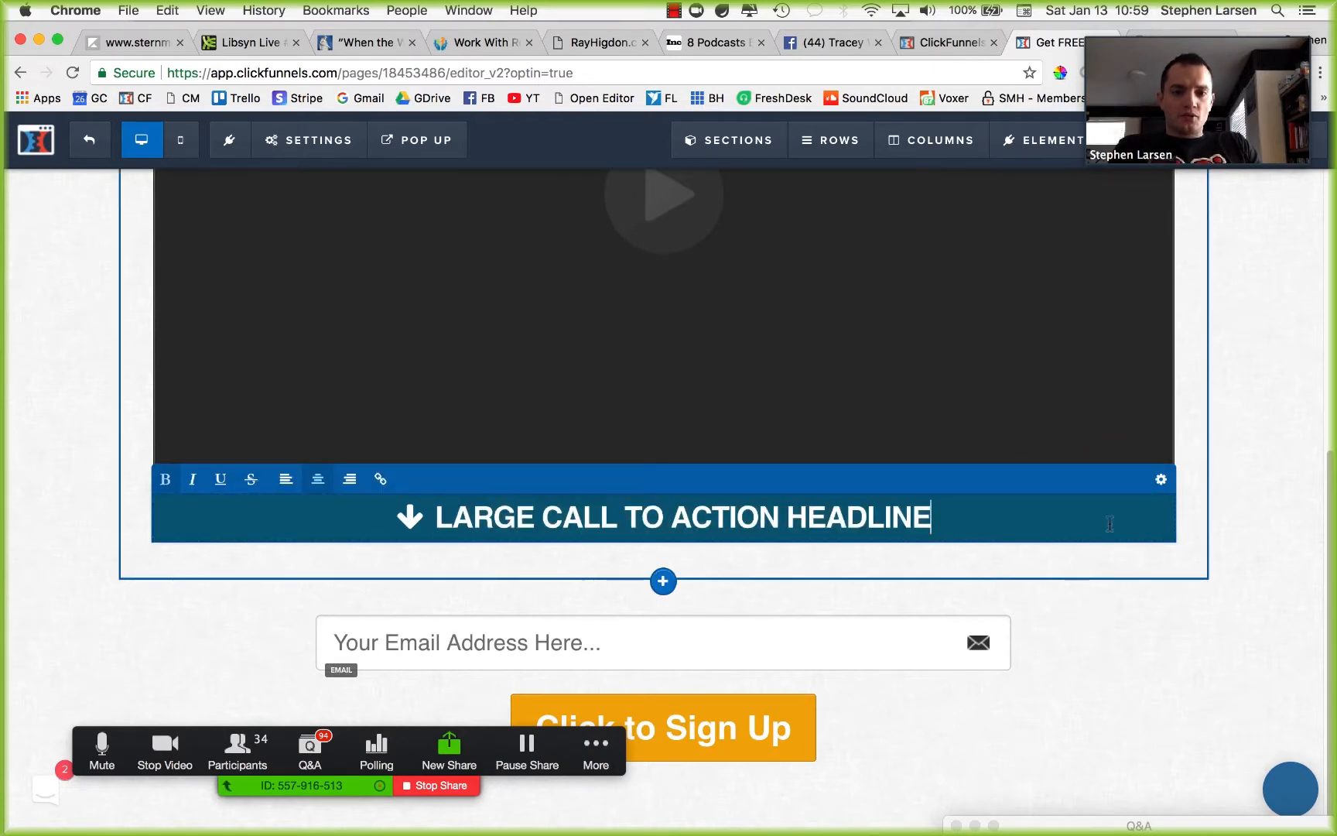
click(1159, 481)
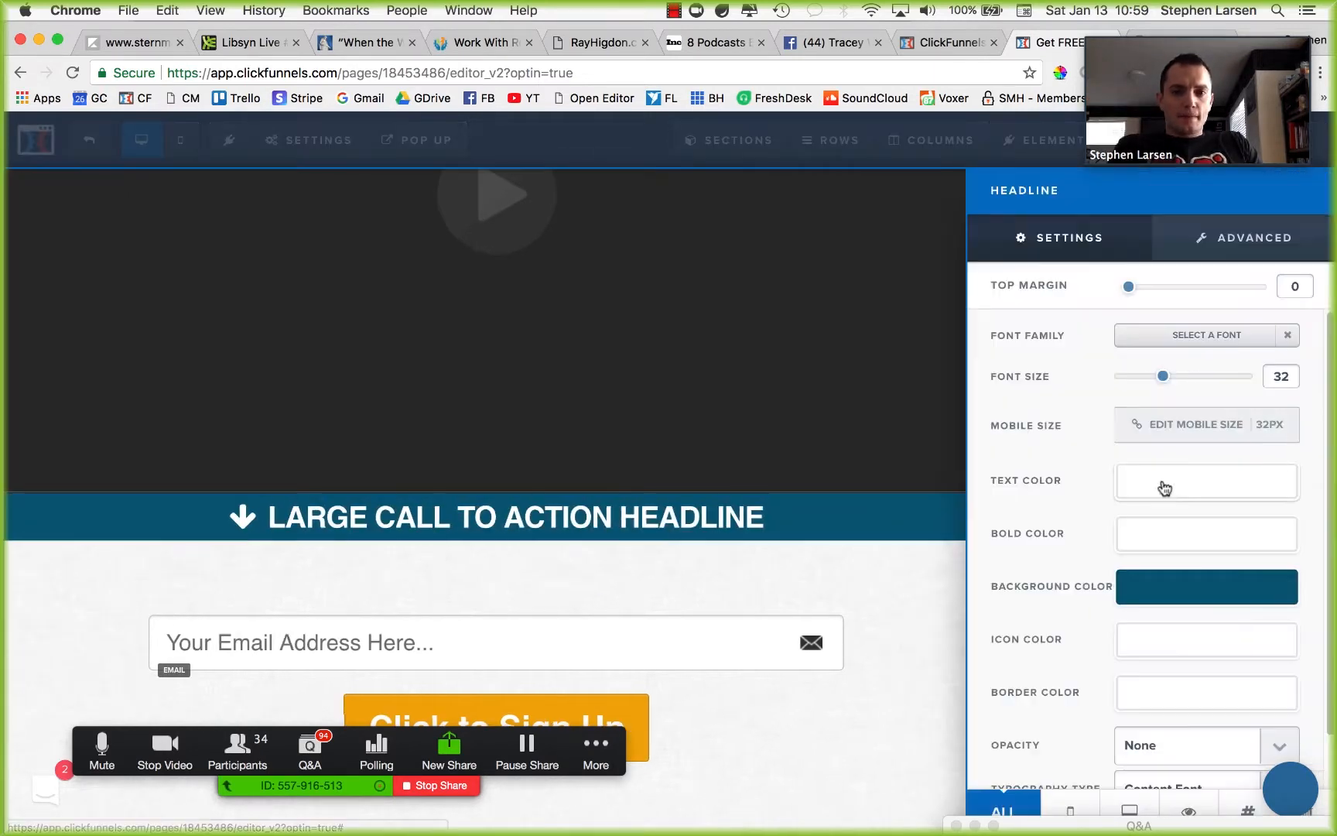
mouse_move(1163, 381)
mouse_down()
mouse_move(1140, 383)
mouse_move(1150, 378)
mouse_up()
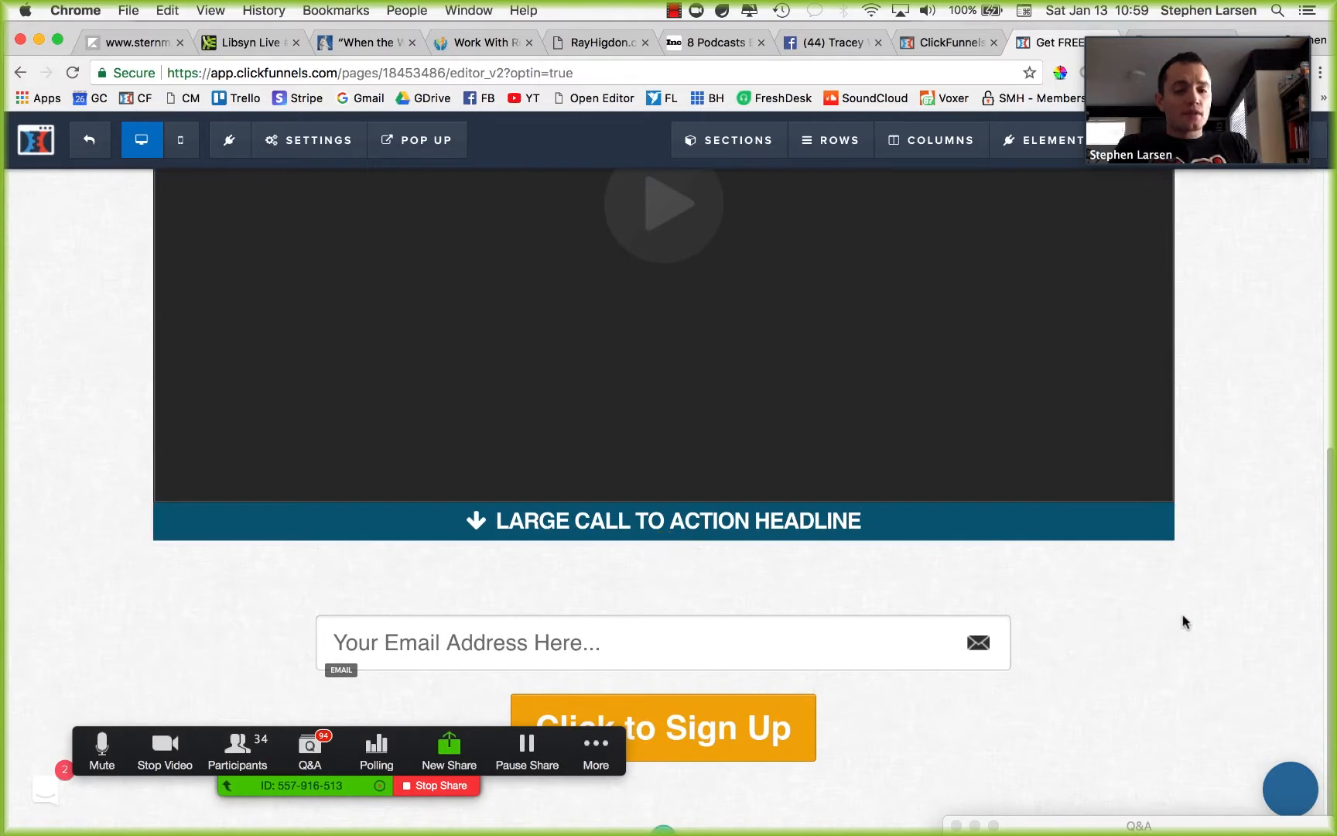
Step: Remove the bold from the words LARGE and HEADLINE, keeping only CALL TO ACTION bold
double_click(621, 520)
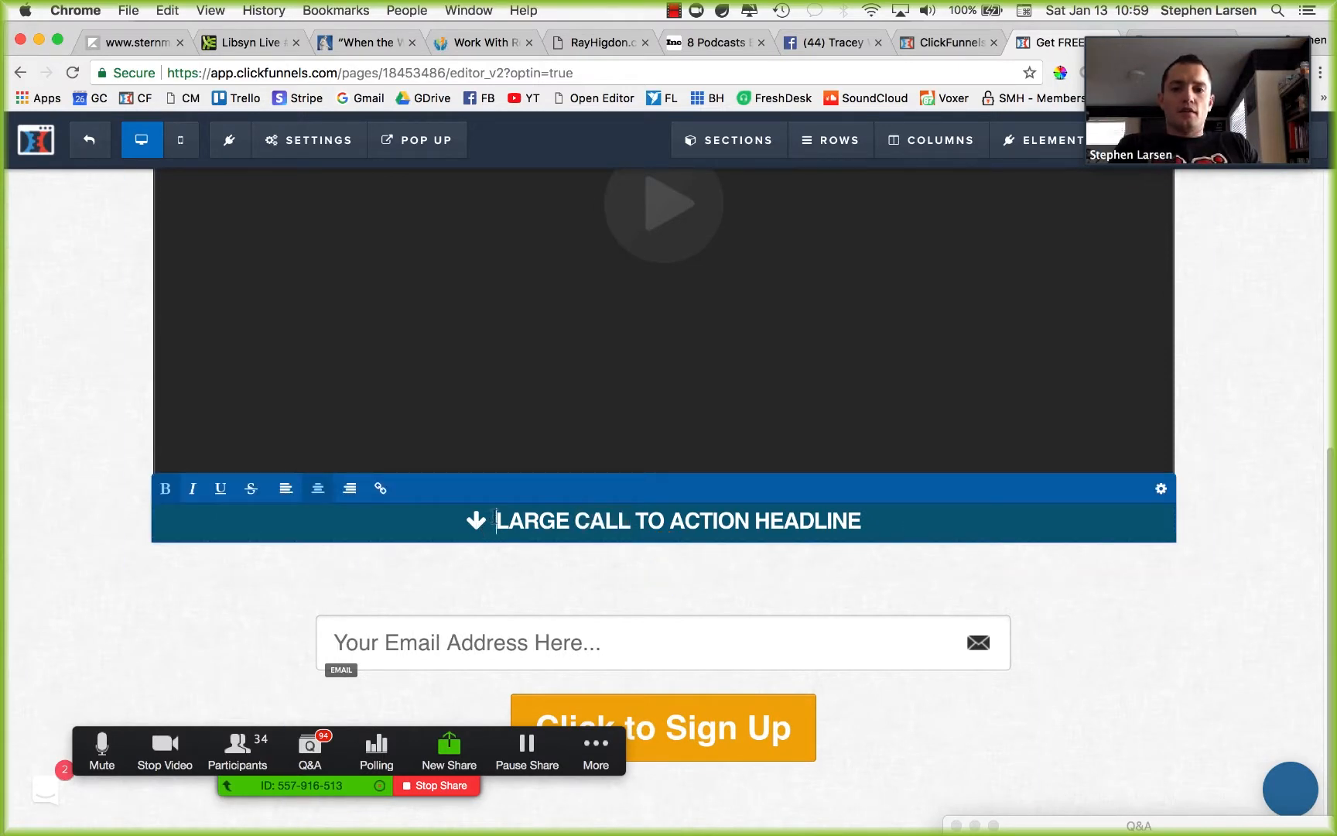
key(super+b)
click(717, 520)
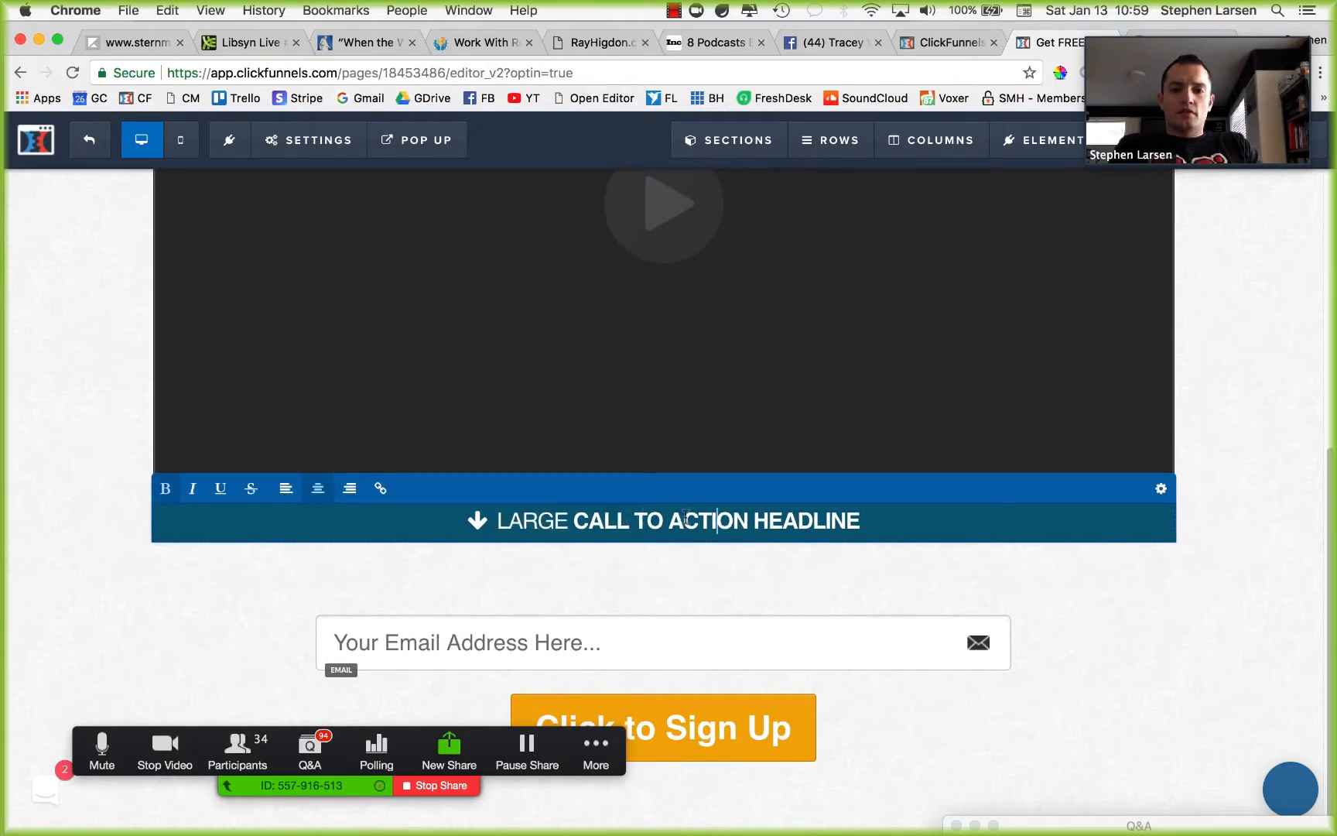
double_click(772, 523)
key(super+b)
click(1134, 636)
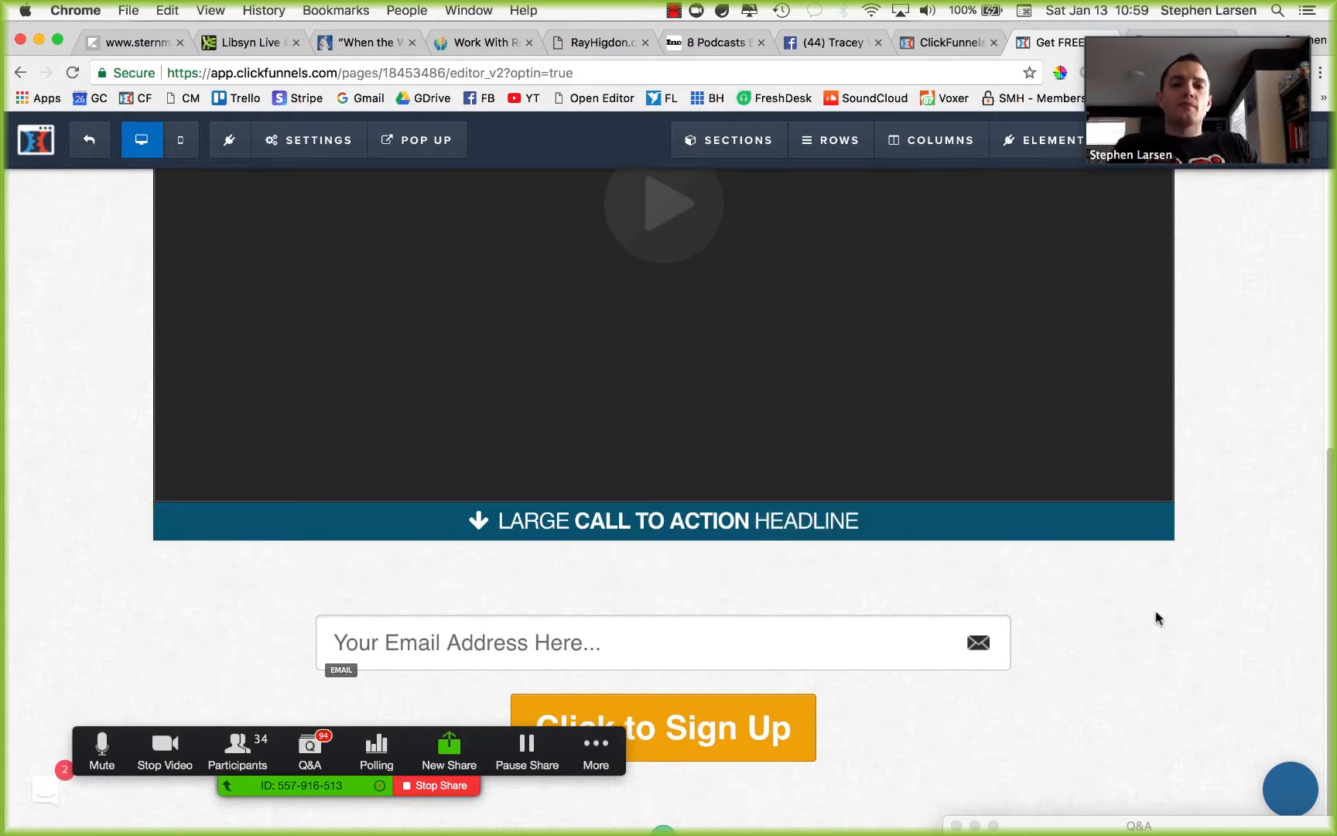
Step: Set the bottom padding of the row holding the headlines and video to 0
scroll(975, 588, down, 1)
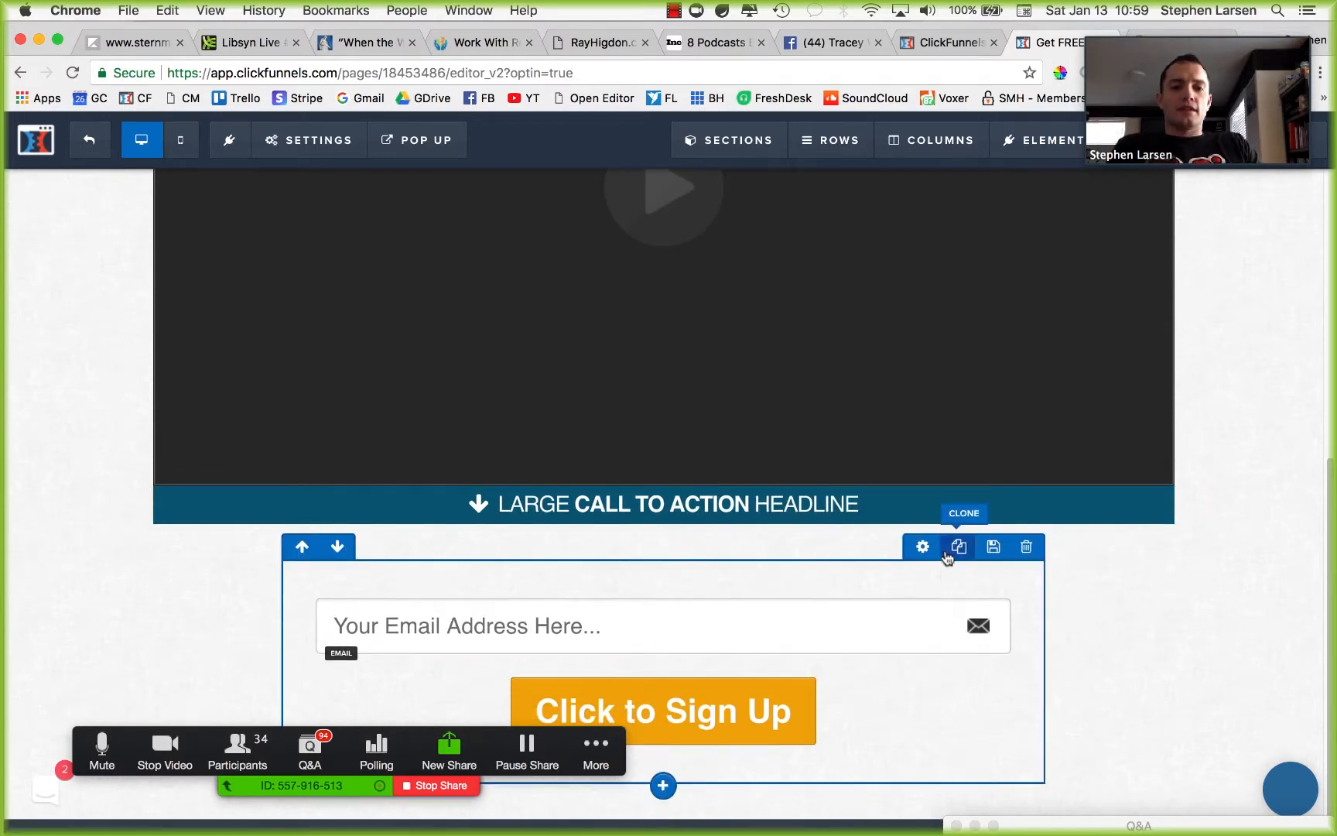
click(1001, 593)
click(887, 502)
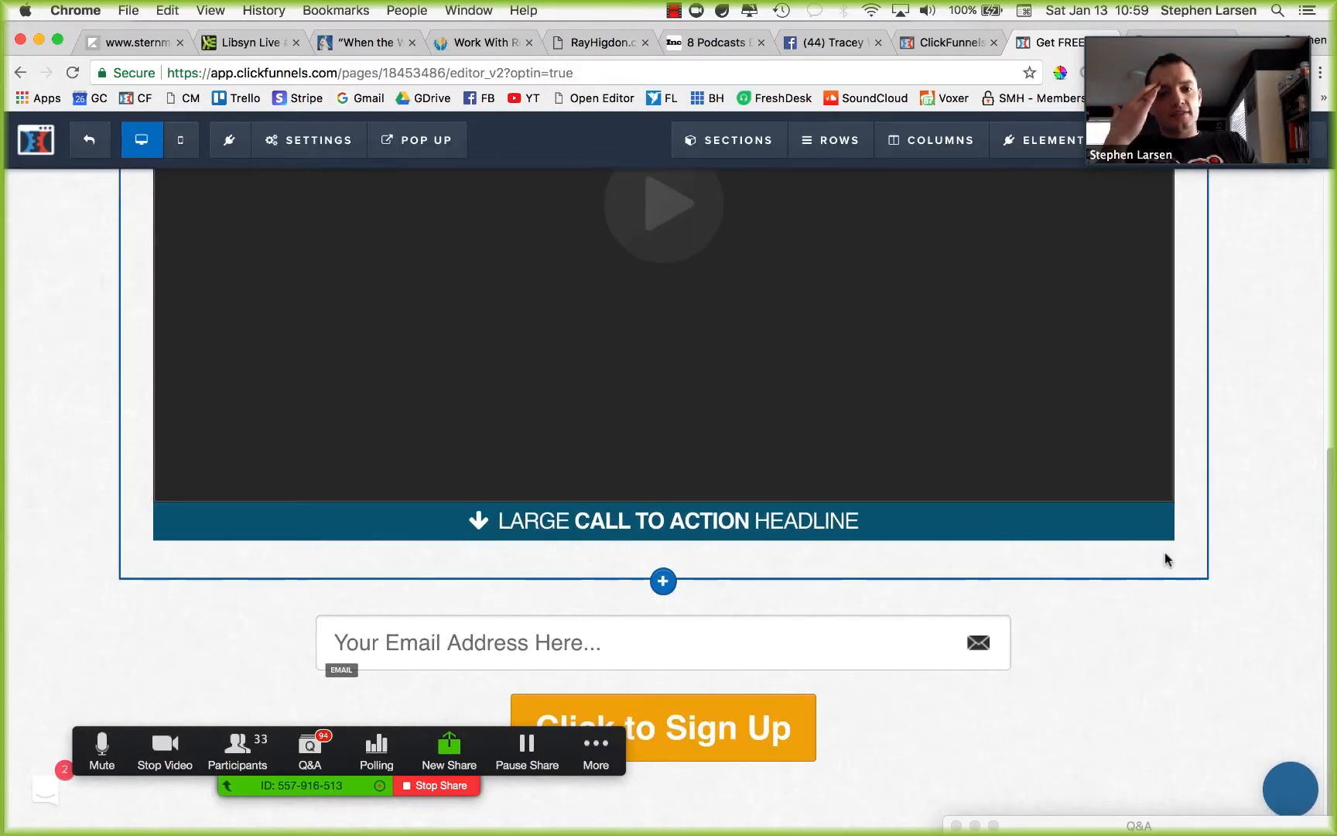
scroll(1167, 557, up, 5)
click(1086, 247)
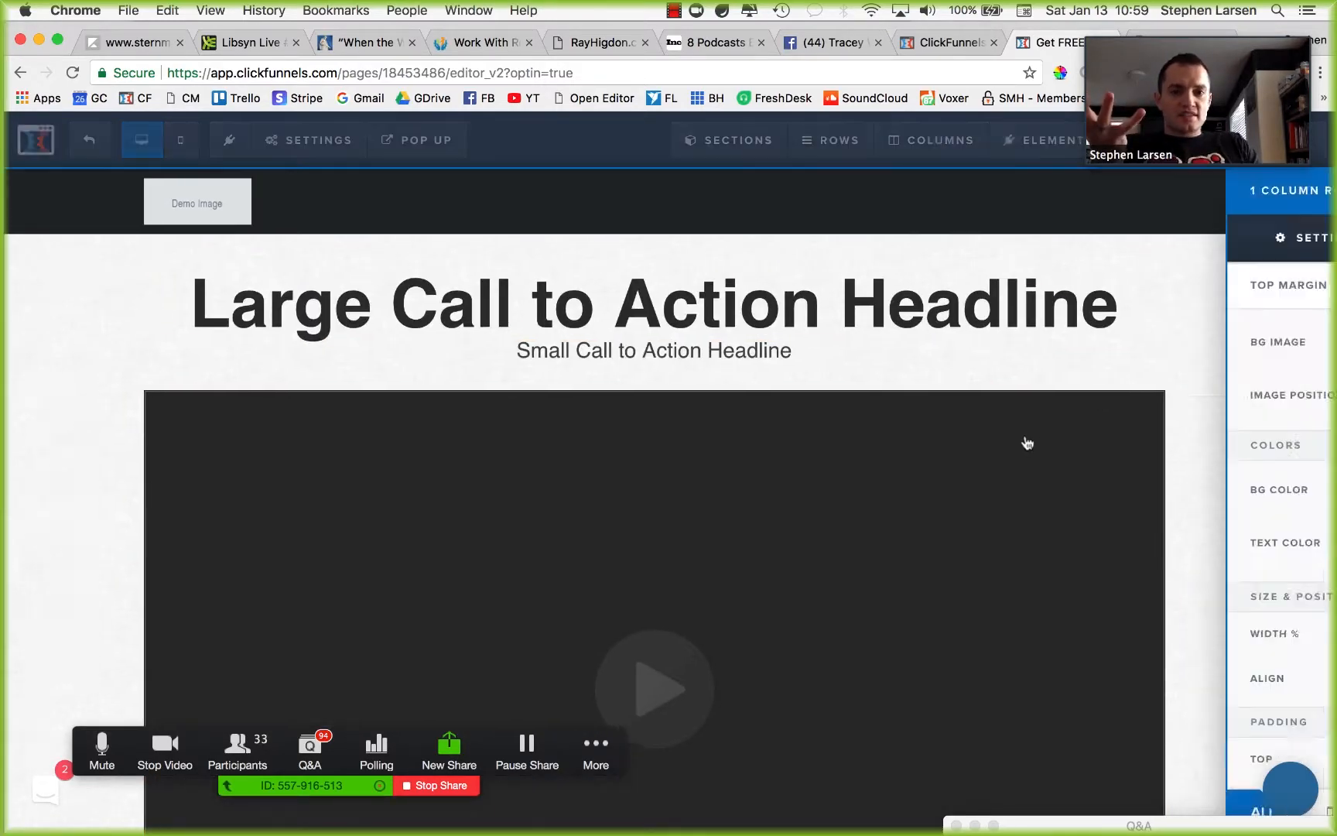
scroll(1163, 727, down, 3)
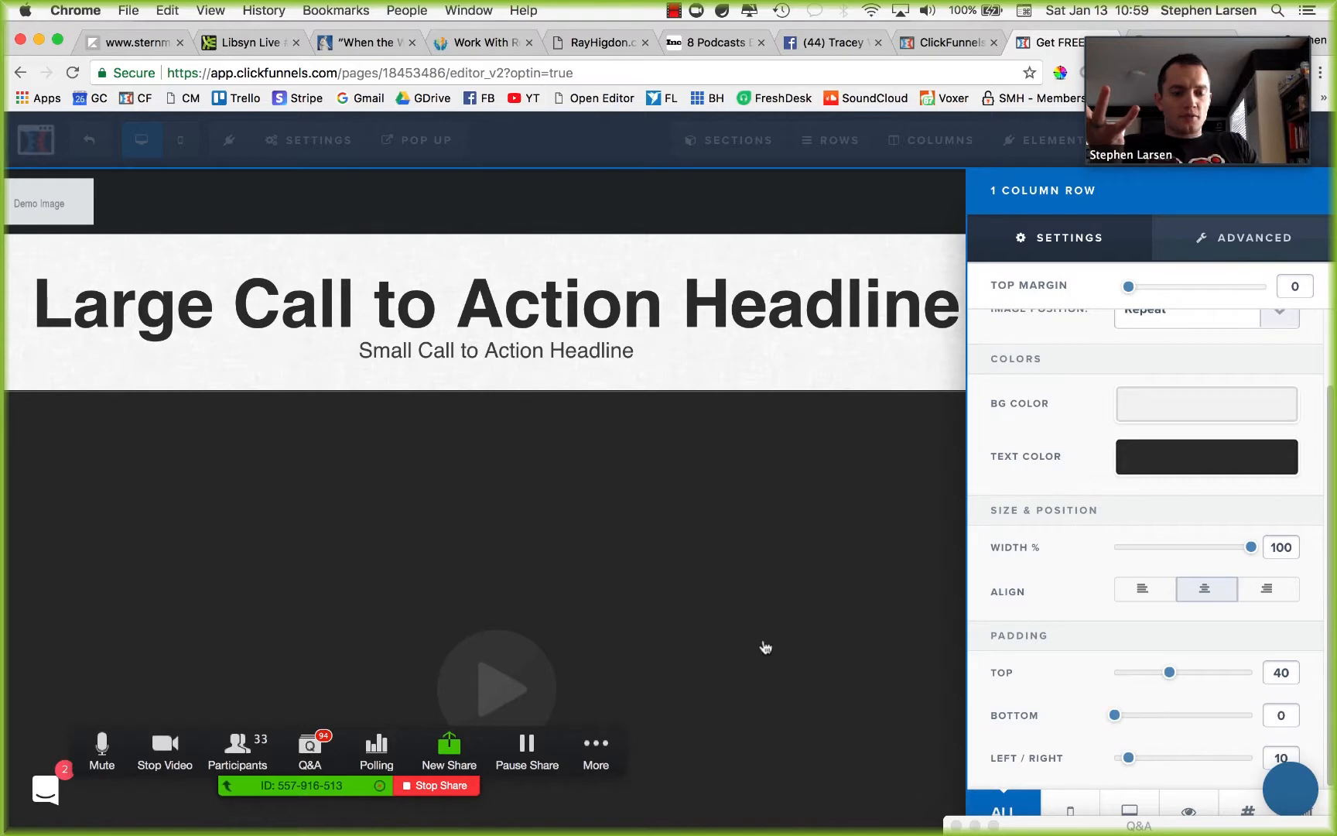
click(765, 647)
scroll(974, 669, down, 5)
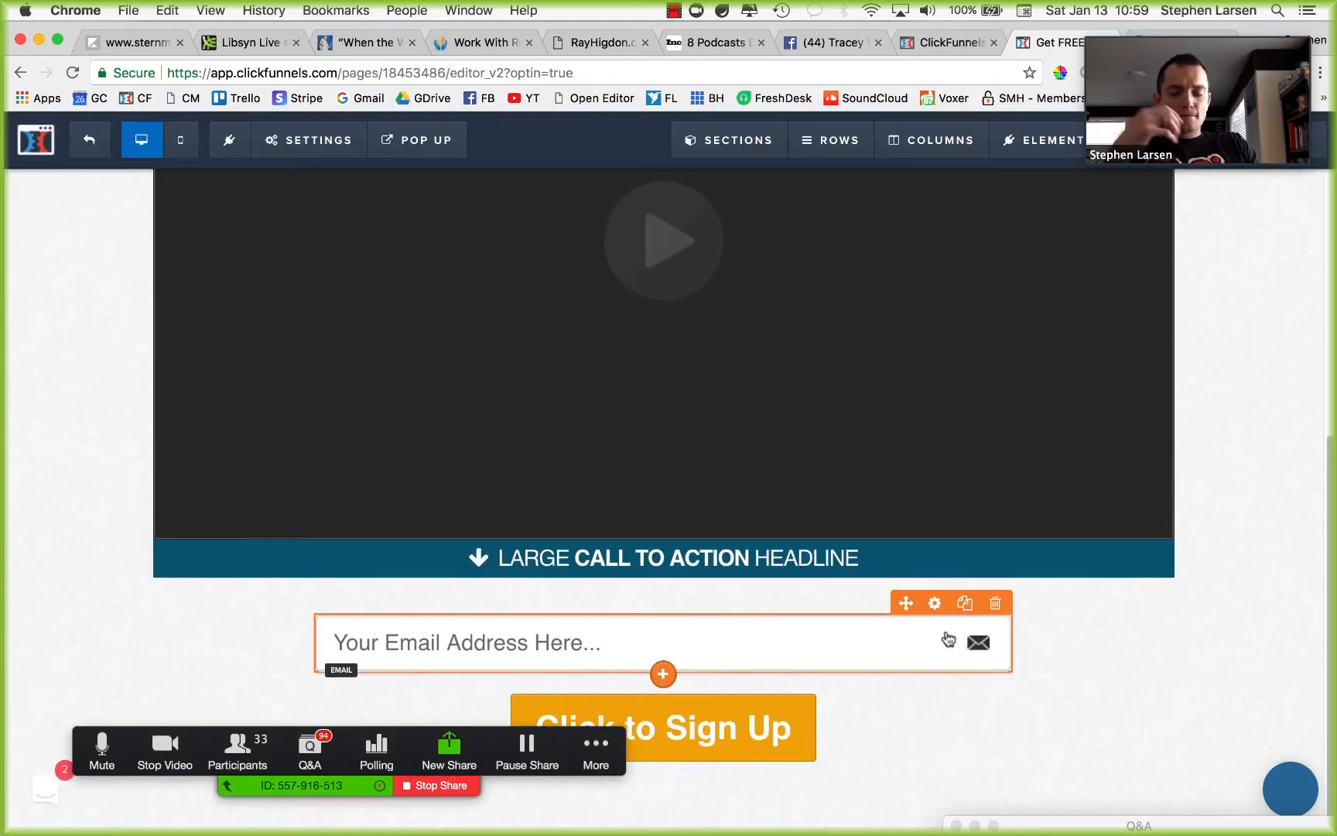
Step: Set the email form row's top margin to 20 and its top and bottom padding to 25
scroll(880, 717, down, 1)
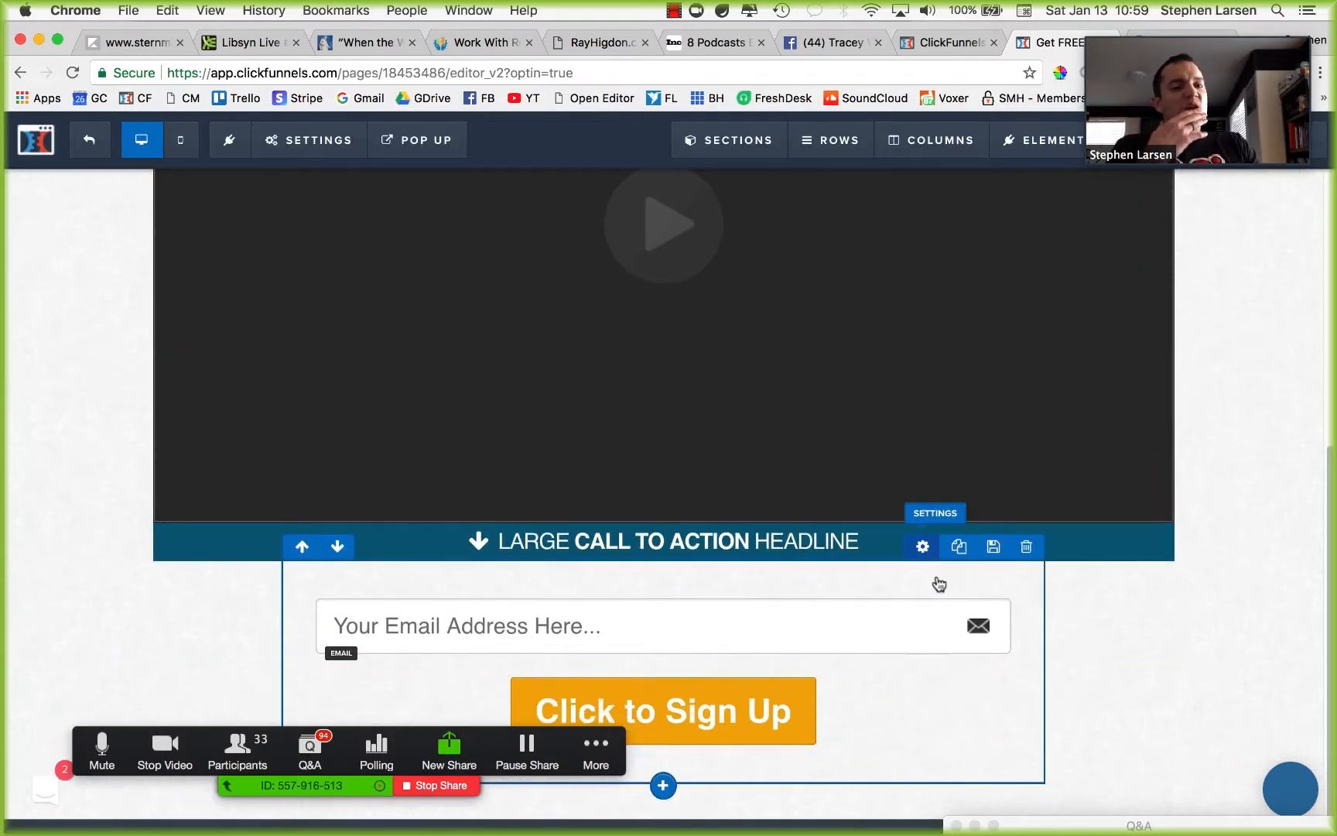
click(938, 584)
drag(1125, 289, 1156, 288)
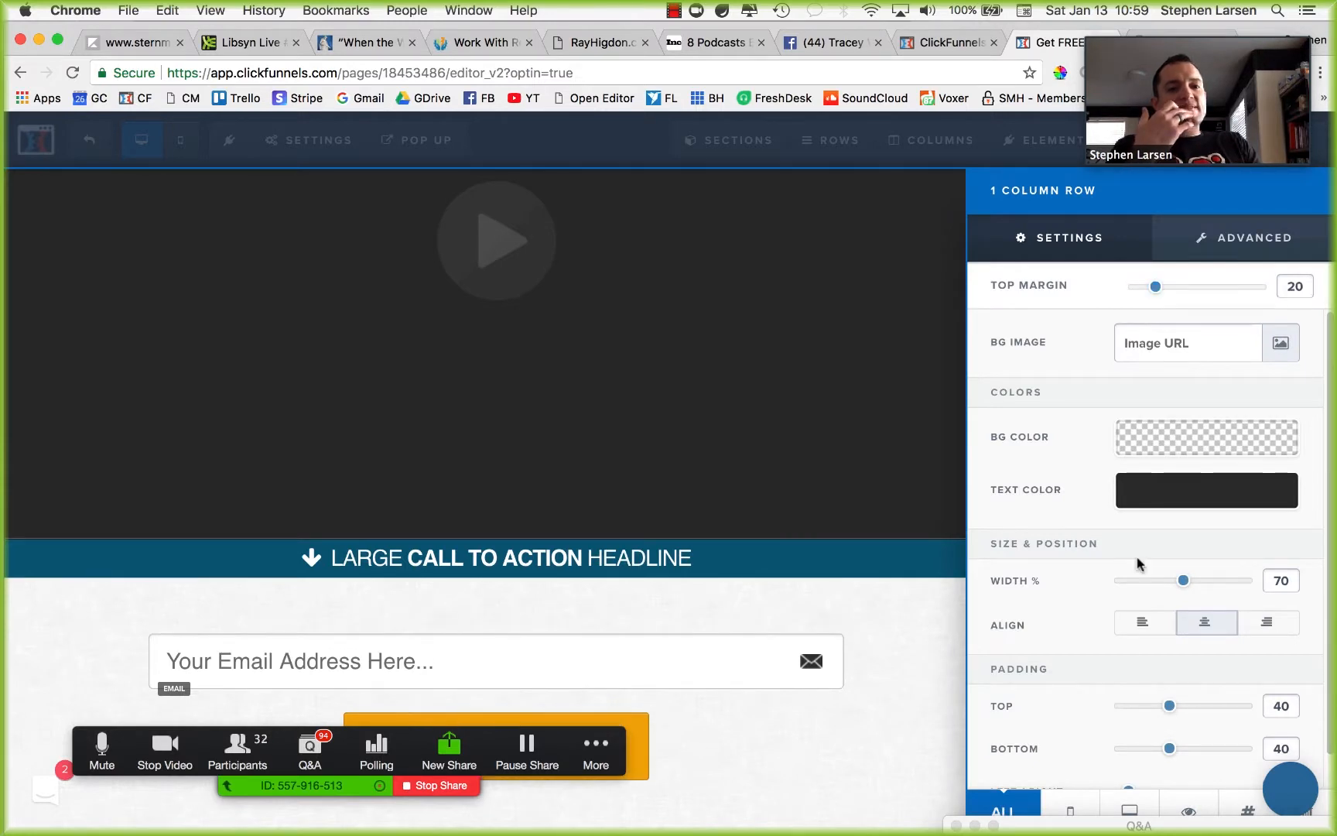
drag(1168, 706, 1147, 749)
Step: Set the background colour of the email form row to white (#ffffff)
click(1234, 447)
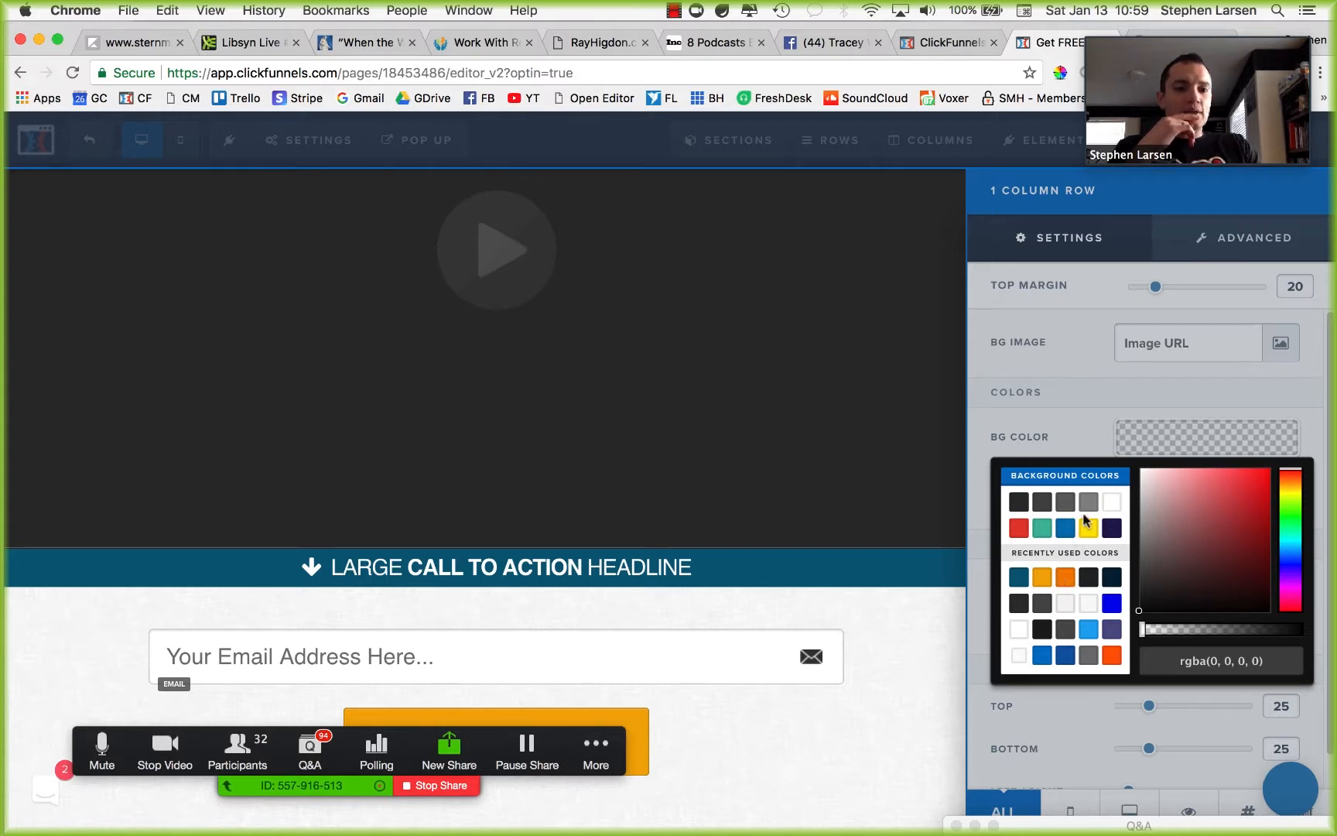
click(1089, 503)
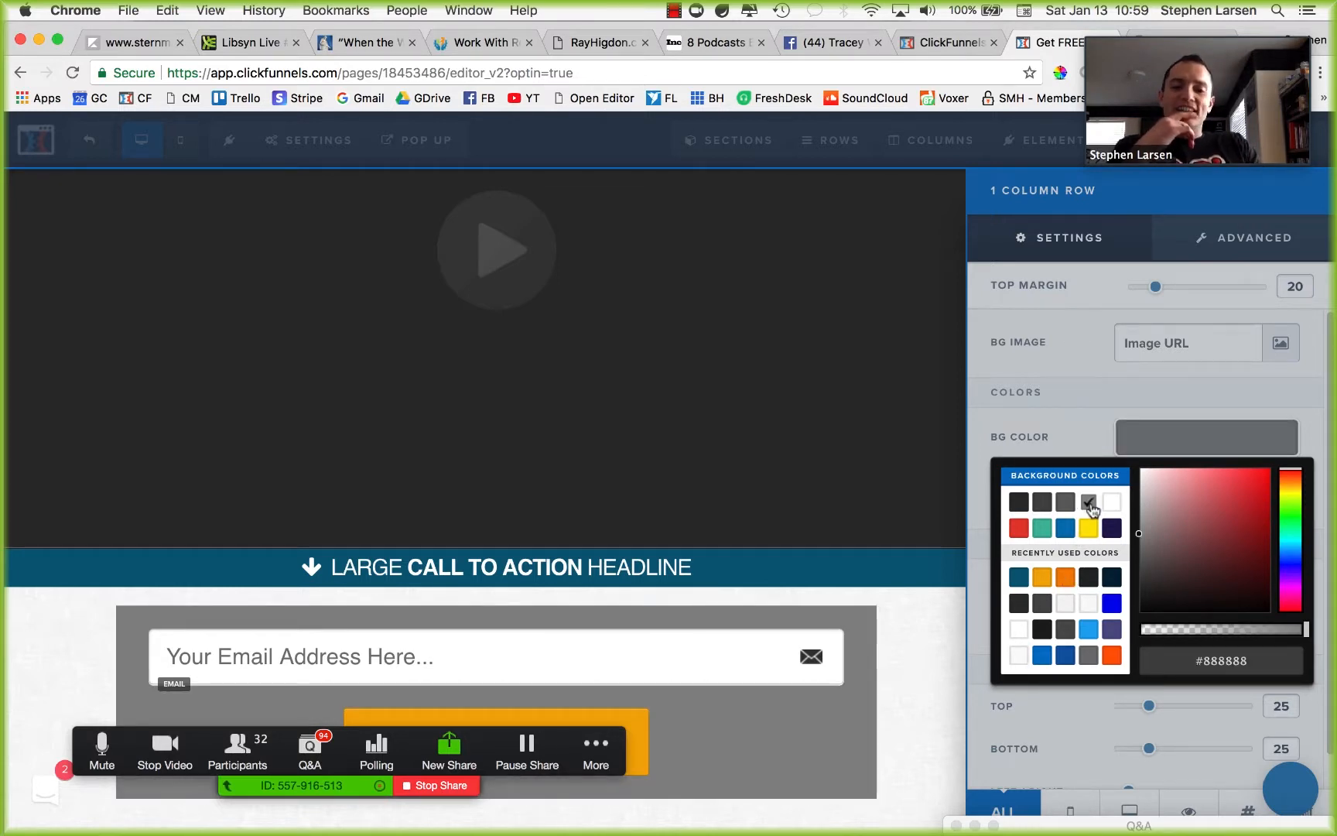
click(1112, 504)
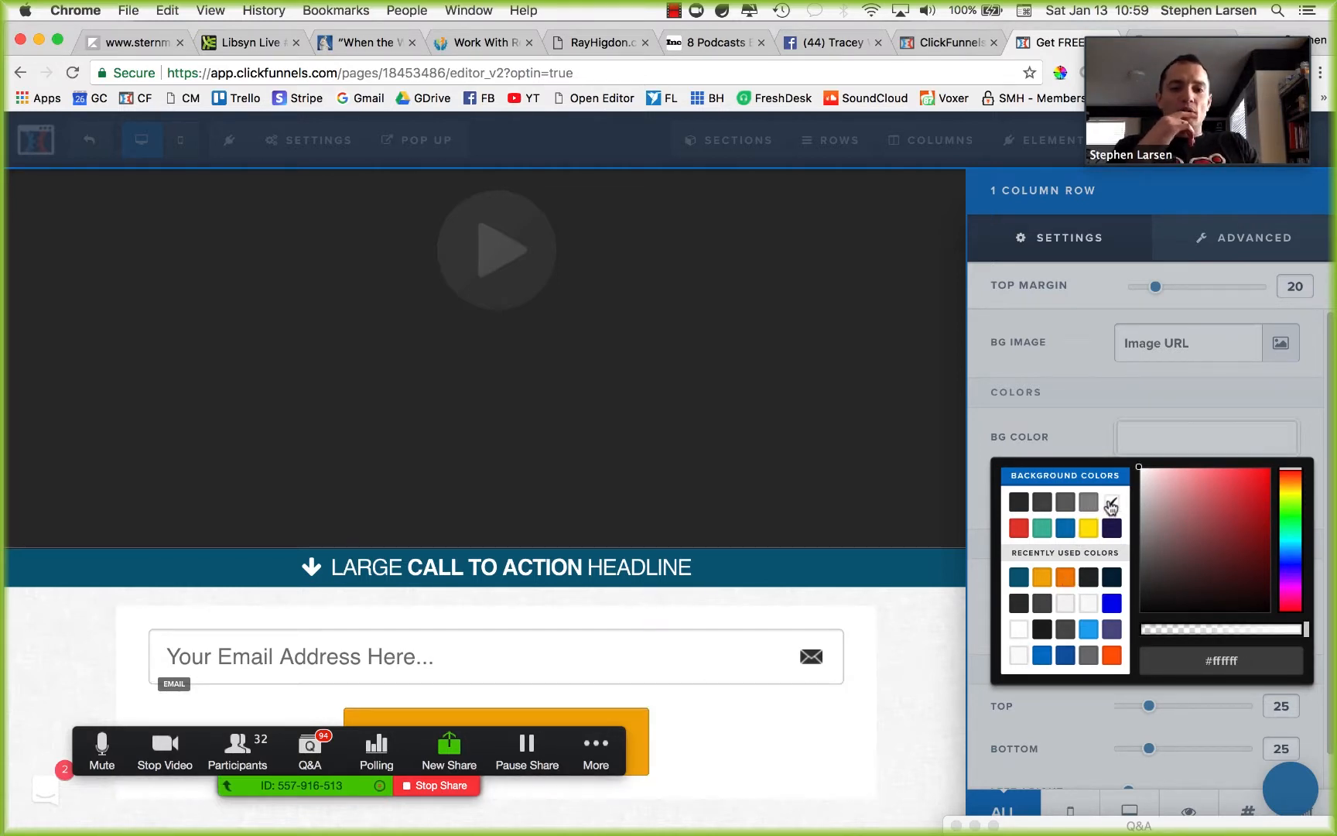
click(934, 653)
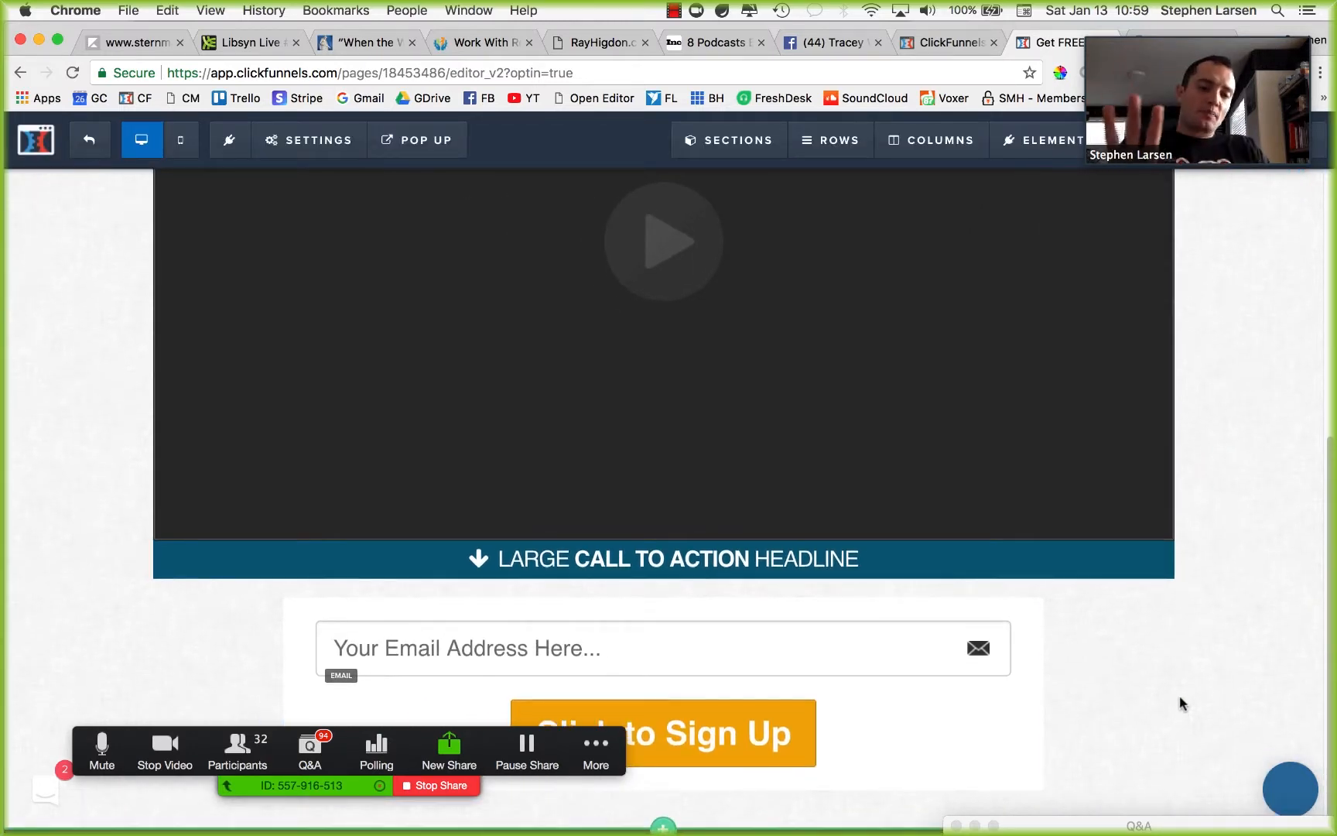
scroll(1153, 692, down, 1)
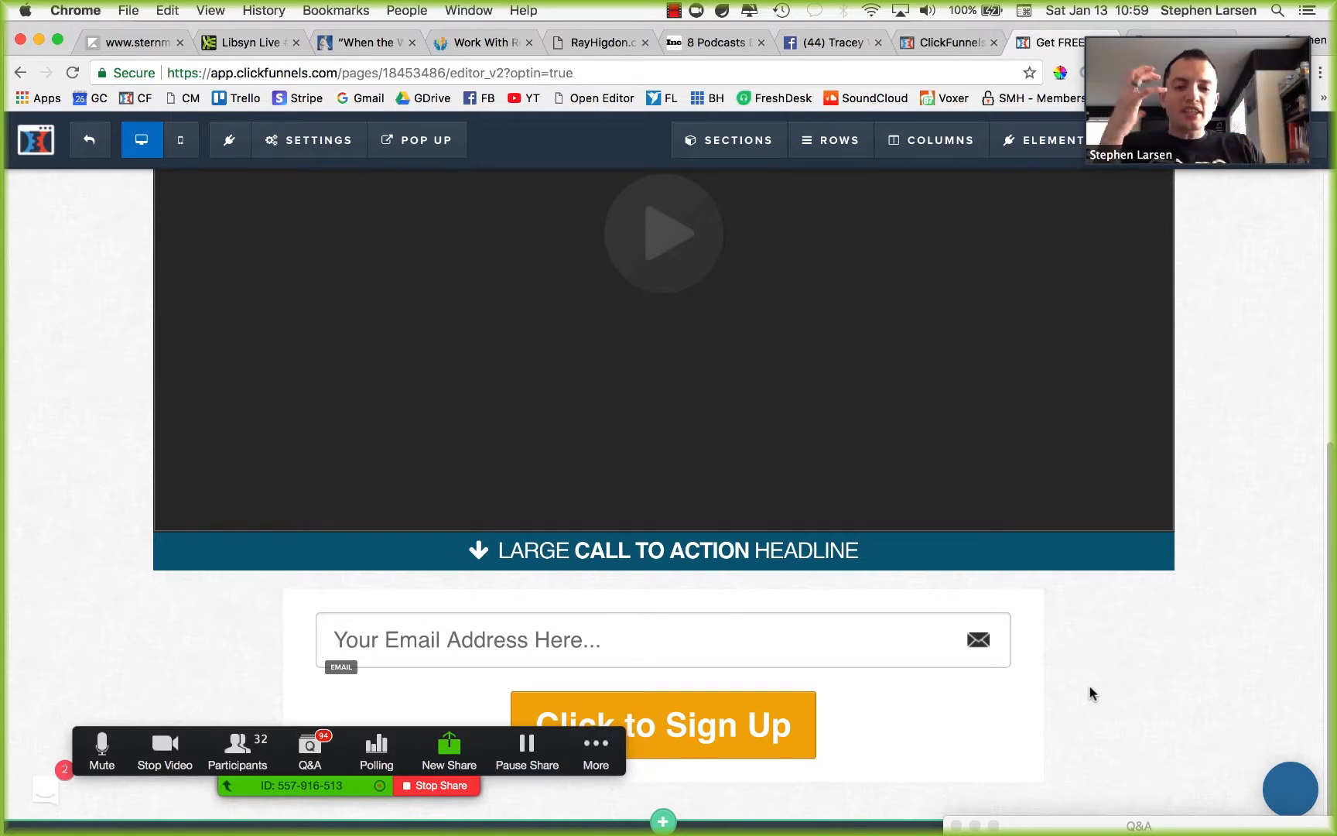
click(664, 818)
click(672, 266)
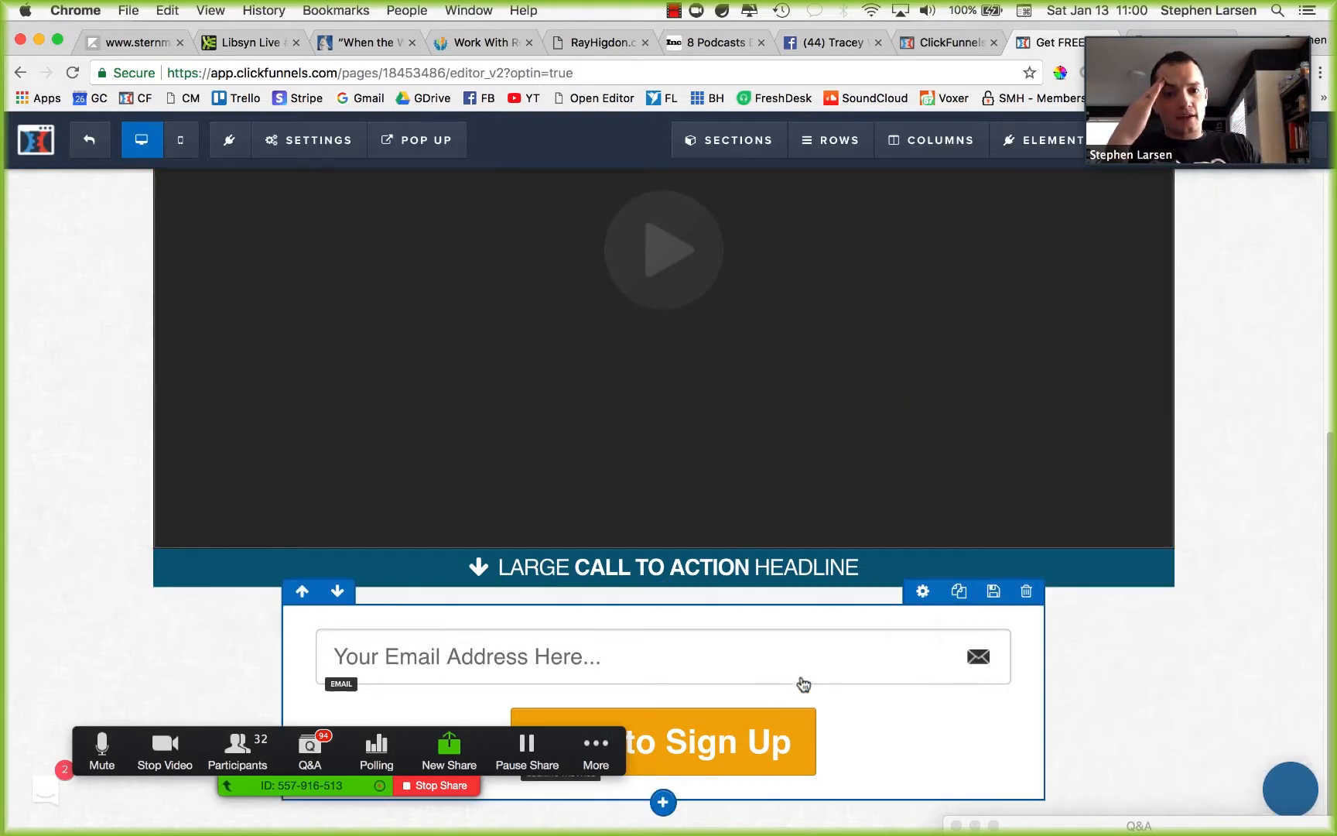
Step: Clone the dark header section with the demo image and move the copy below the email form as a footer
scroll(804, 685, up, 6)
click(1301, 207)
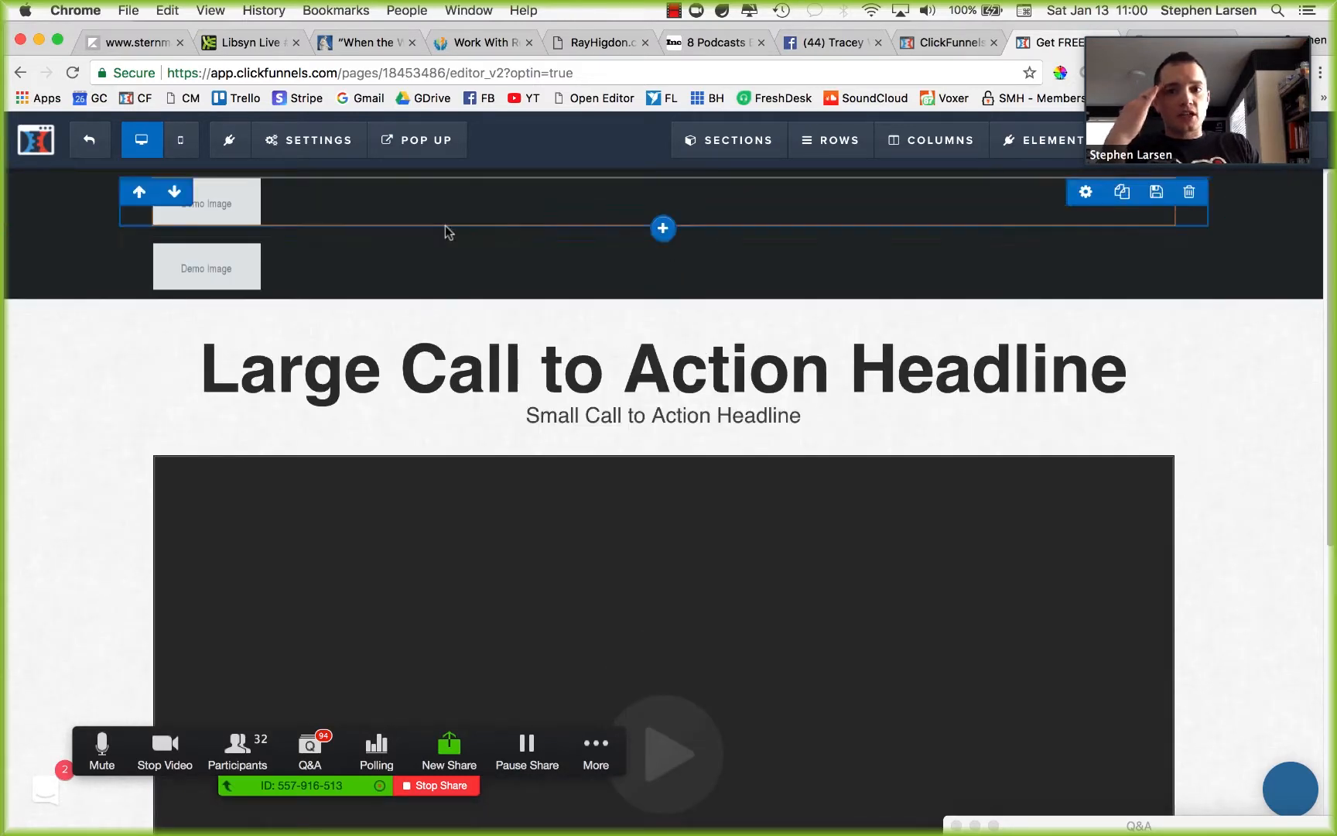
click(26, 278)
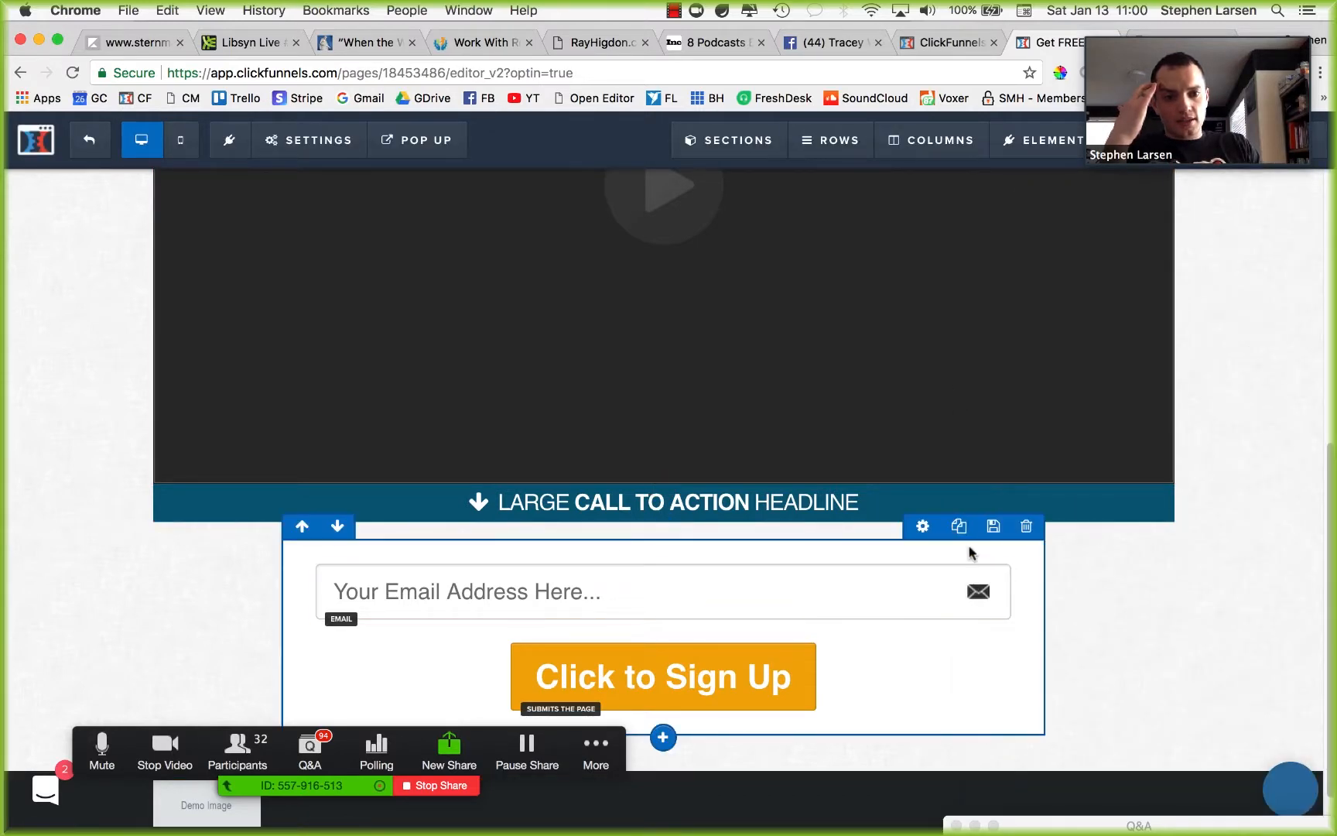
Step: Give the email form row a full solid border with a size of 2px
click(924, 528)
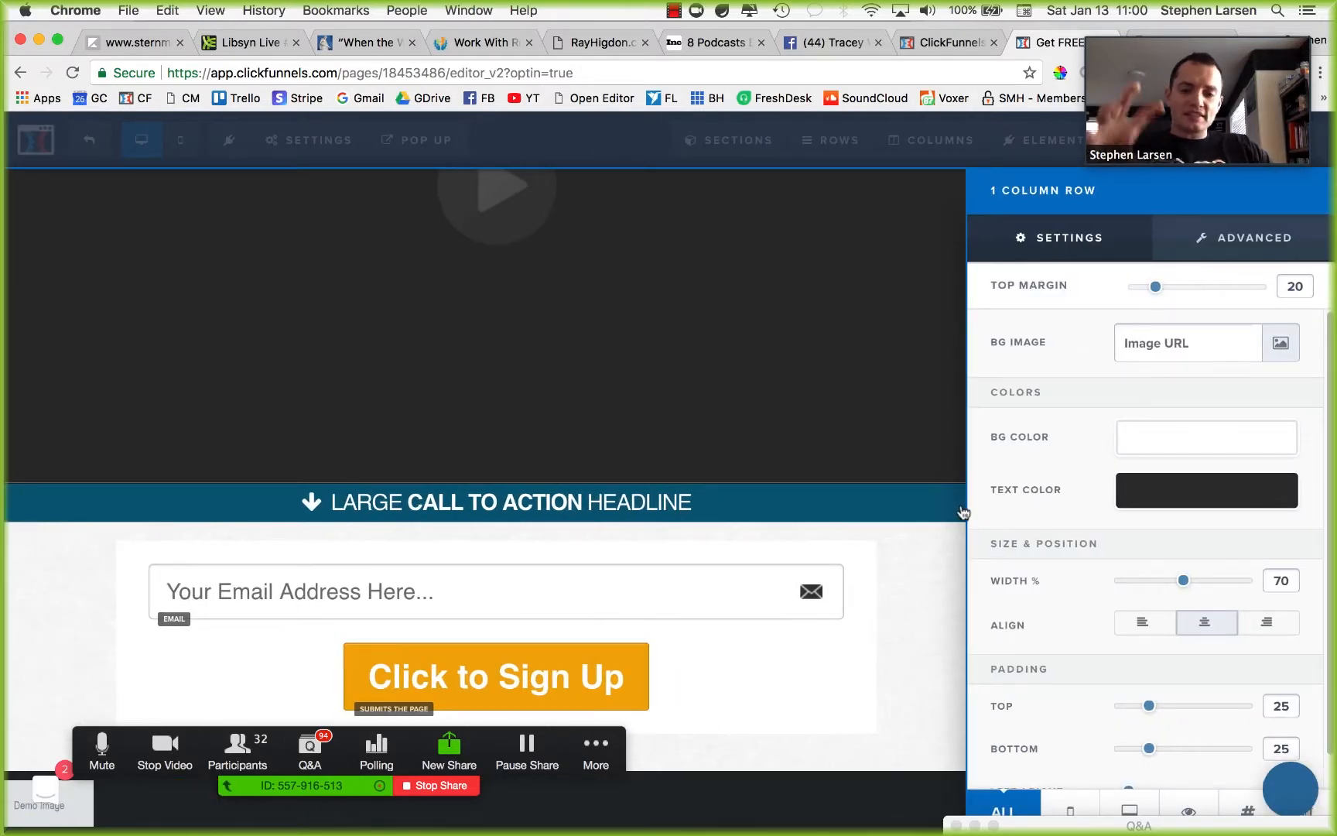
click(1279, 246)
click(1184, 430)
click(1182, 451)
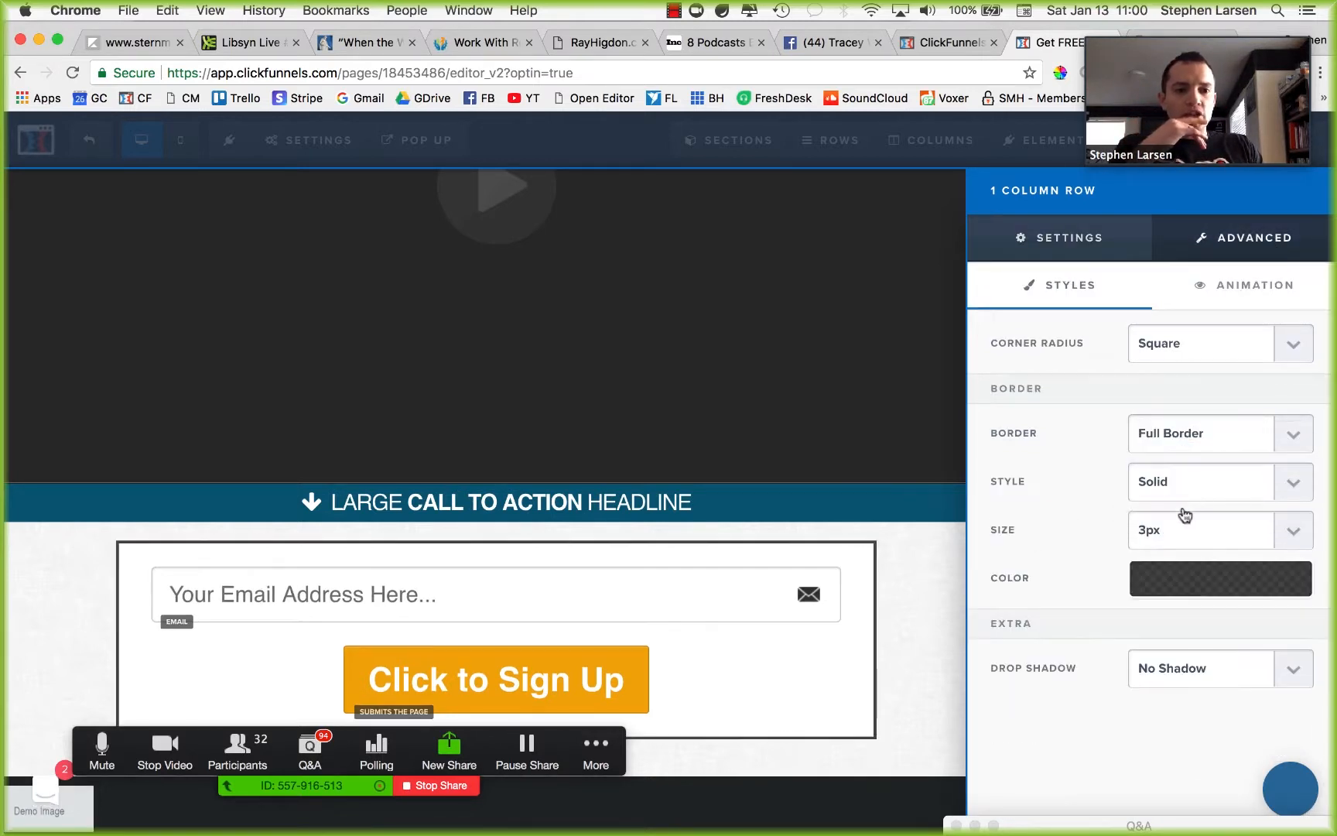
click(1172, 526)
click(1170, 513)
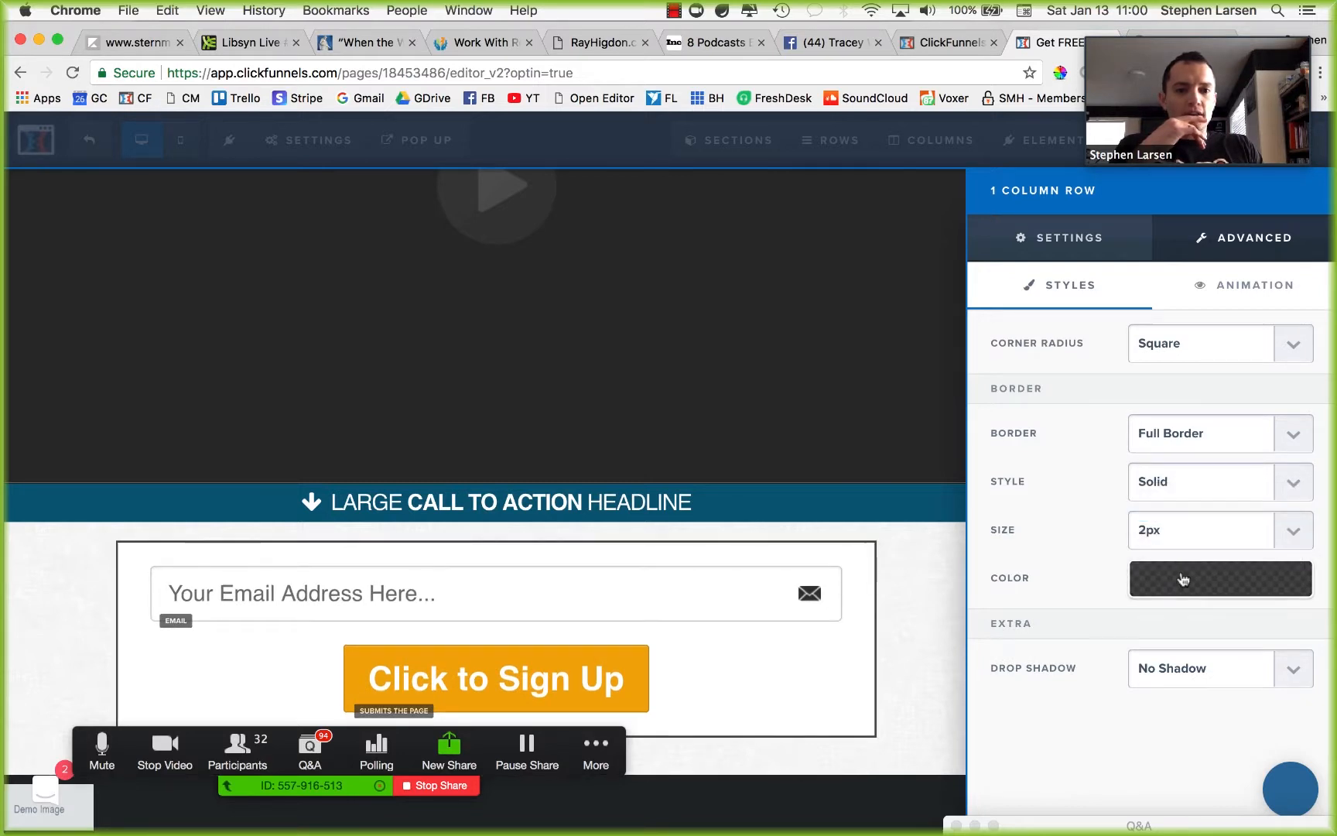
Step: Change the email form row's border colour to light grey, RGB 206, 206, 206
click(1183, 579)
drag(1139, 755, 1138, 641)
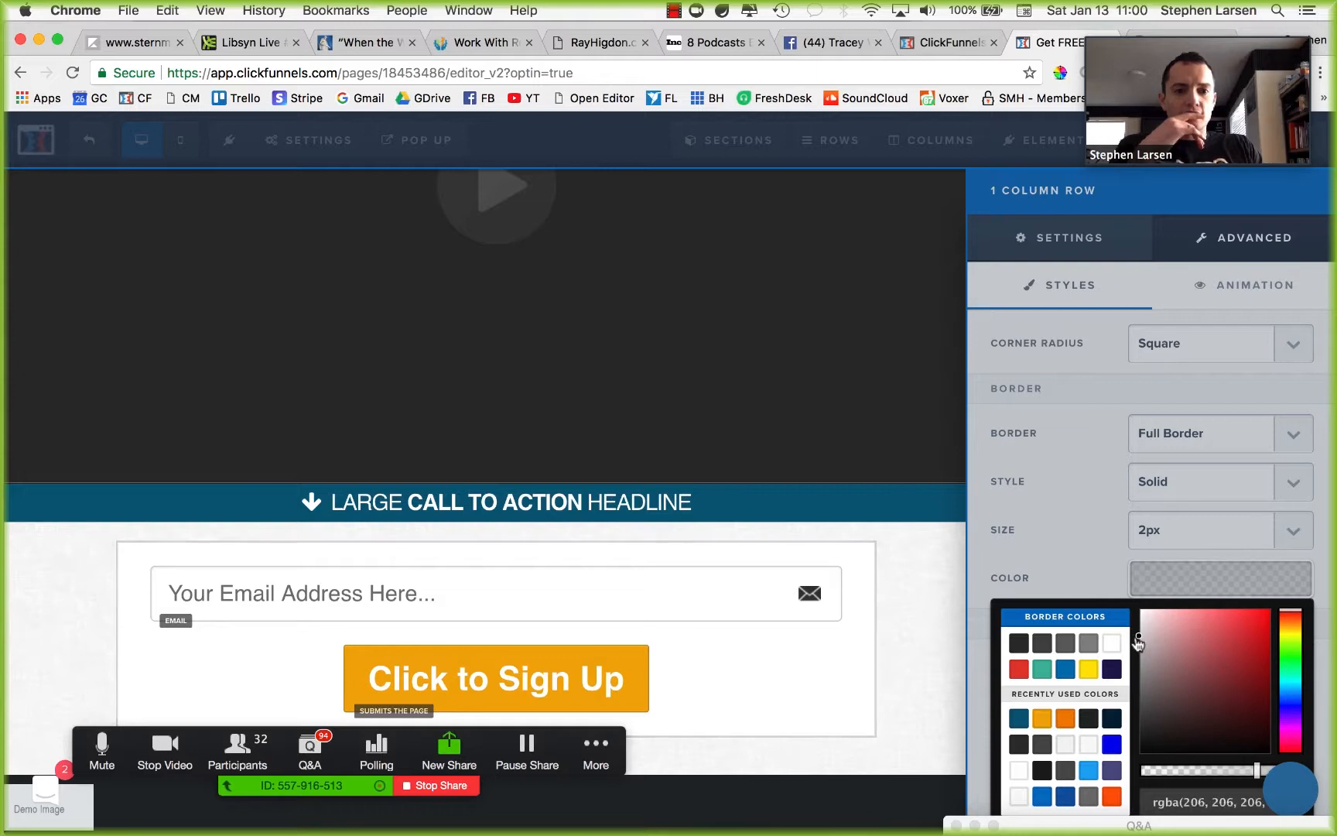
click(1130, 392)
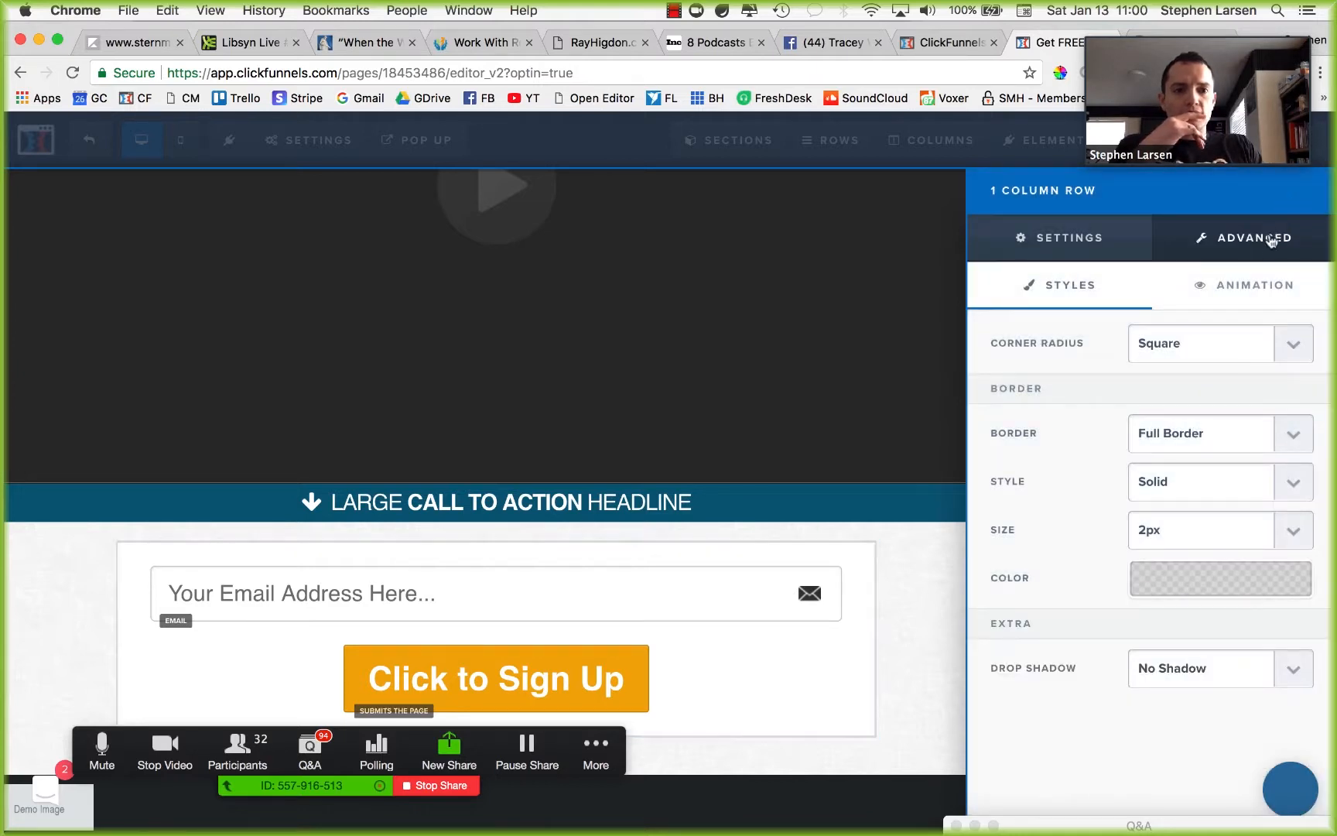
Step: Round the email form row's corners to a 5px radius on all edges and set its border size to 3px
click(1203, 332)
click(1195, 360)
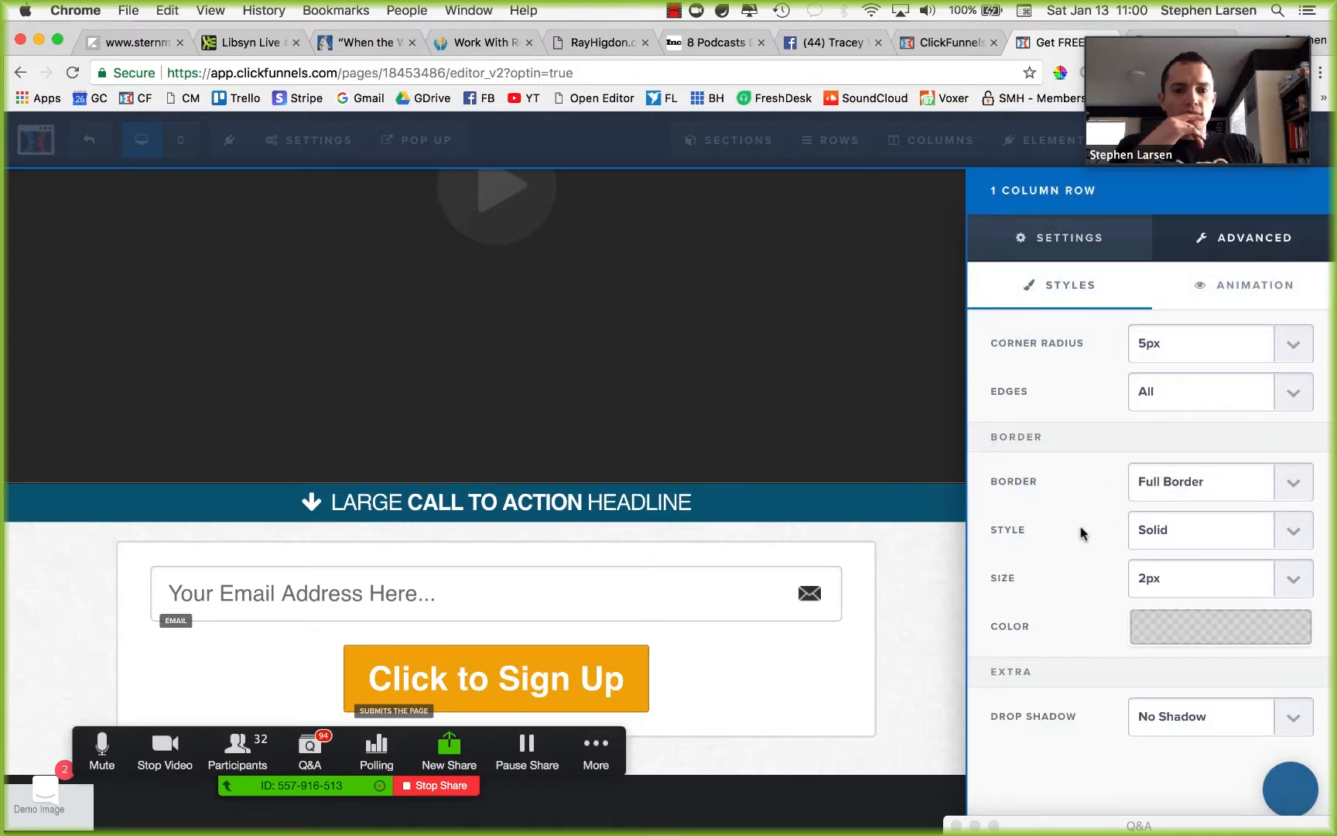
click(1181, 568)
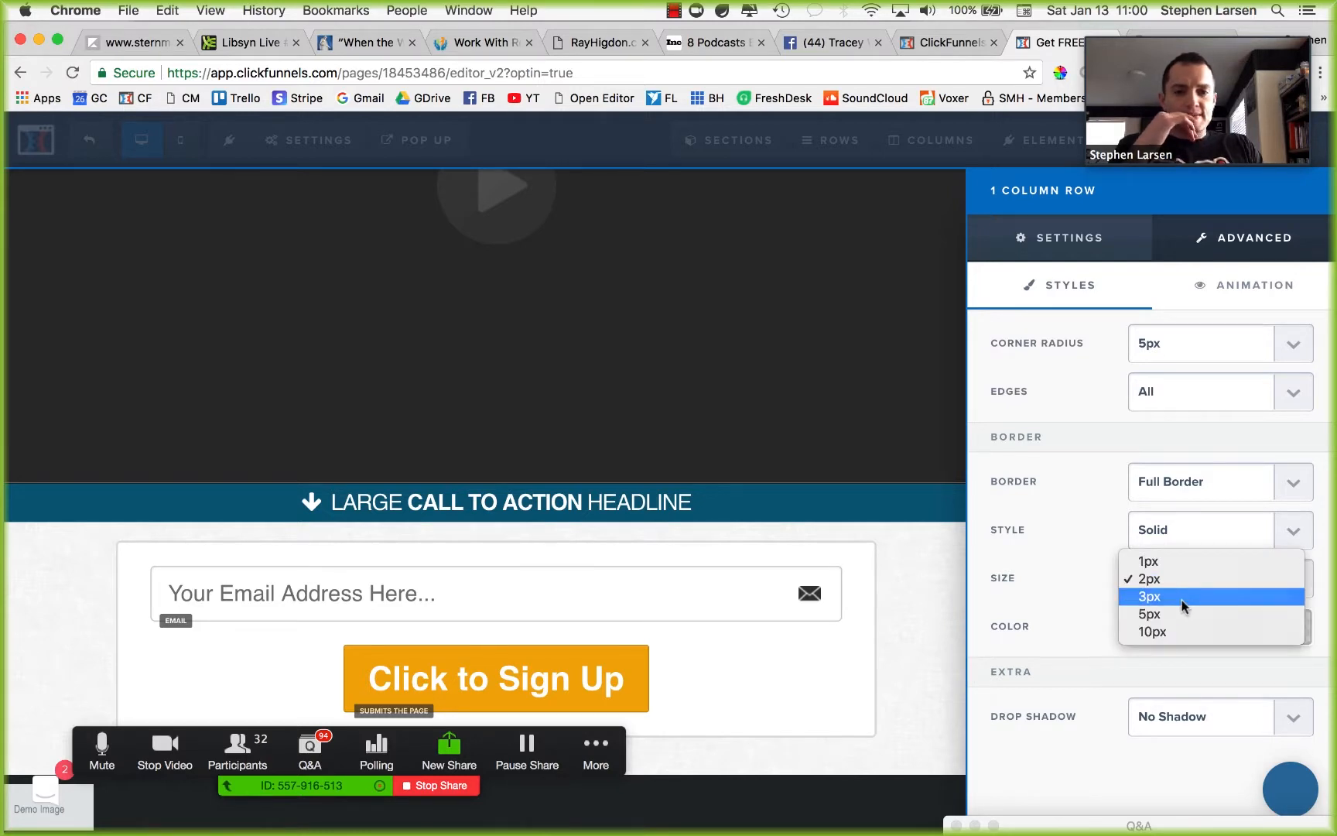
click(1182, 598)
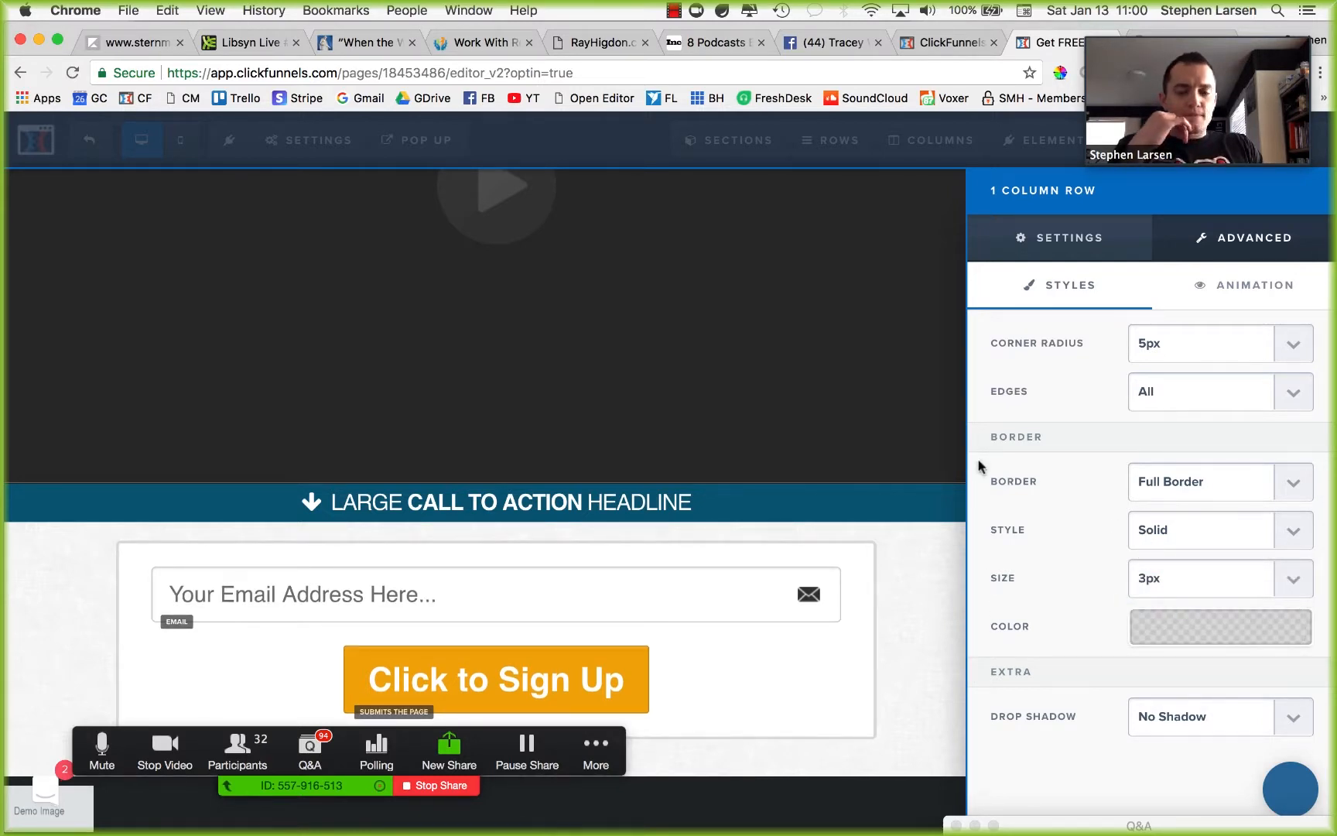
click(854, 646)
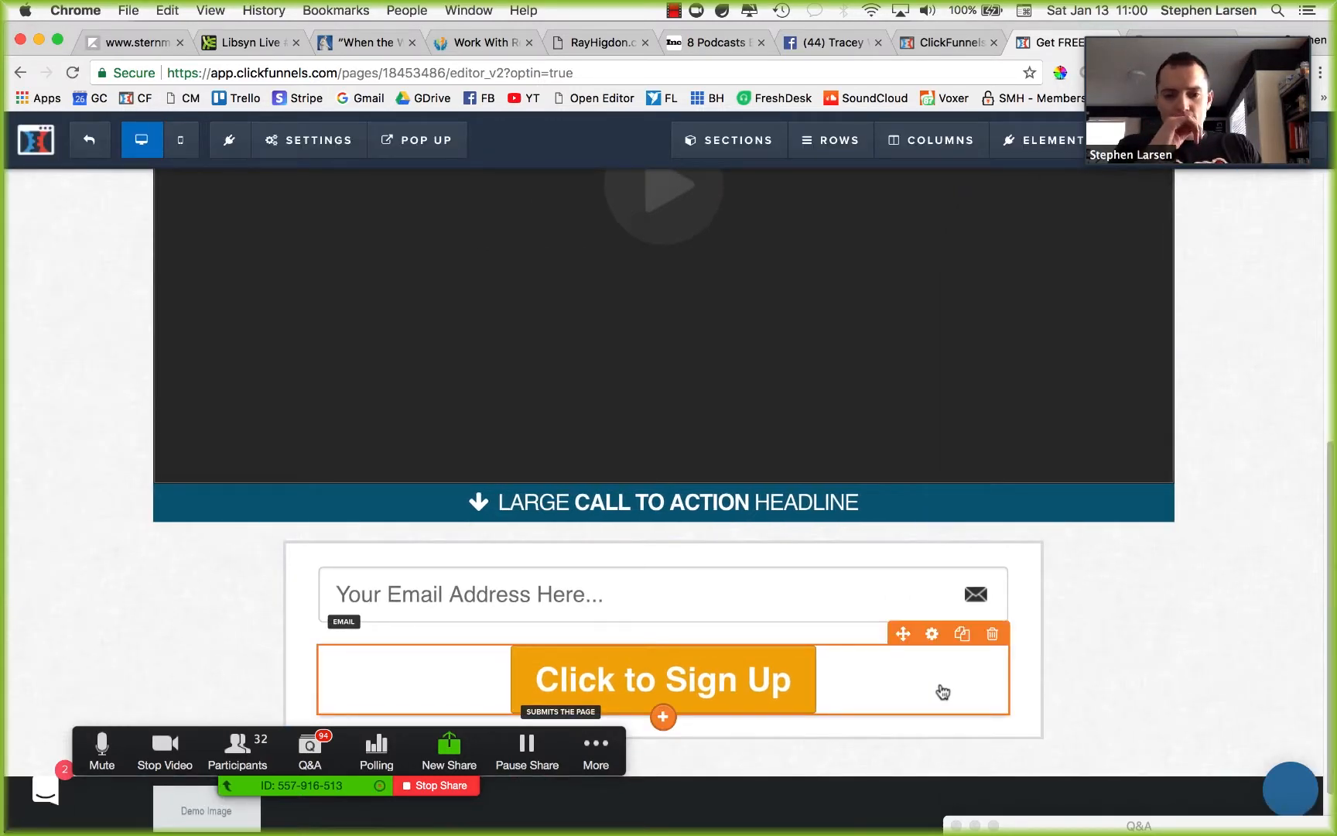
Step: Try yellow (#ffe300) as the sign-up button's background colour and restore the previous orange
click(942, 691)
scroll(1171, 700, down, 2)
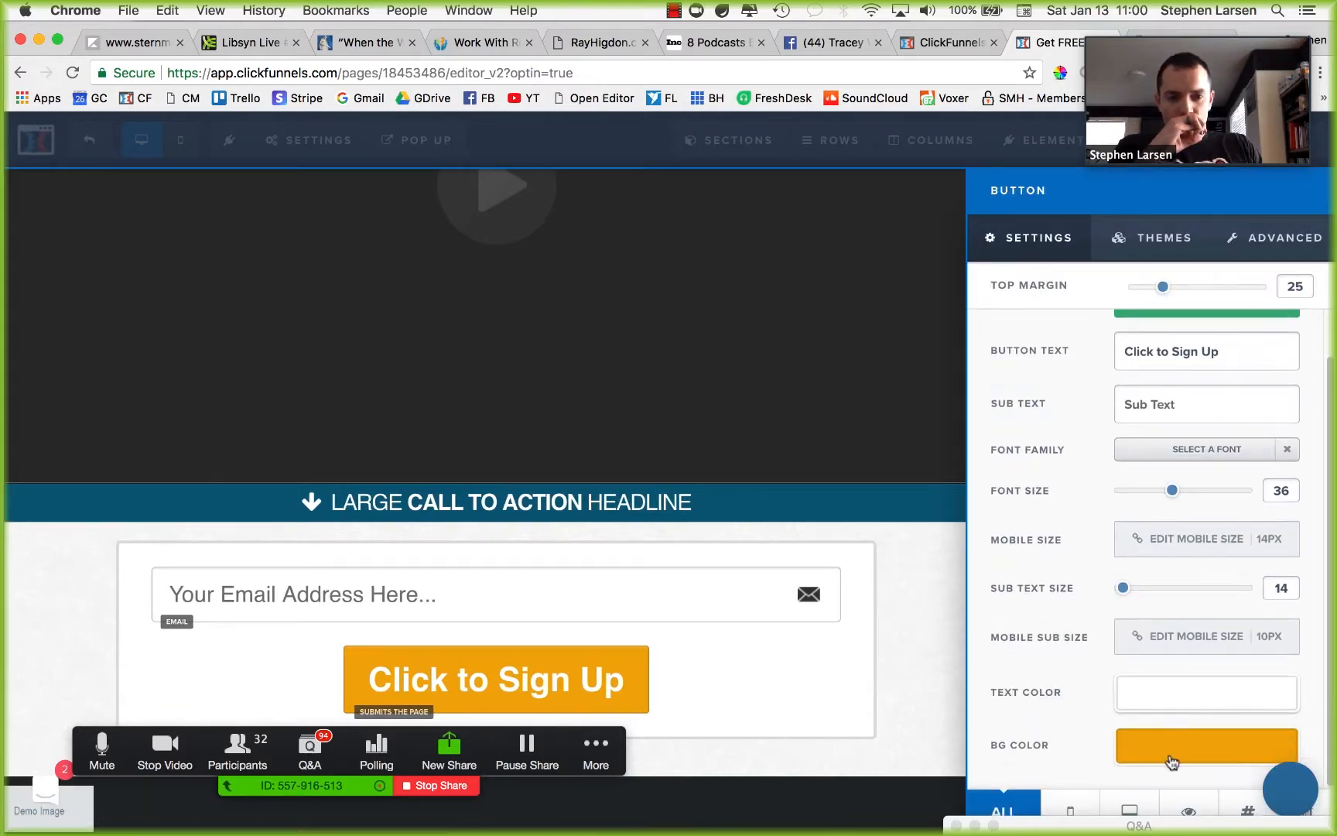
click(1174, 758)
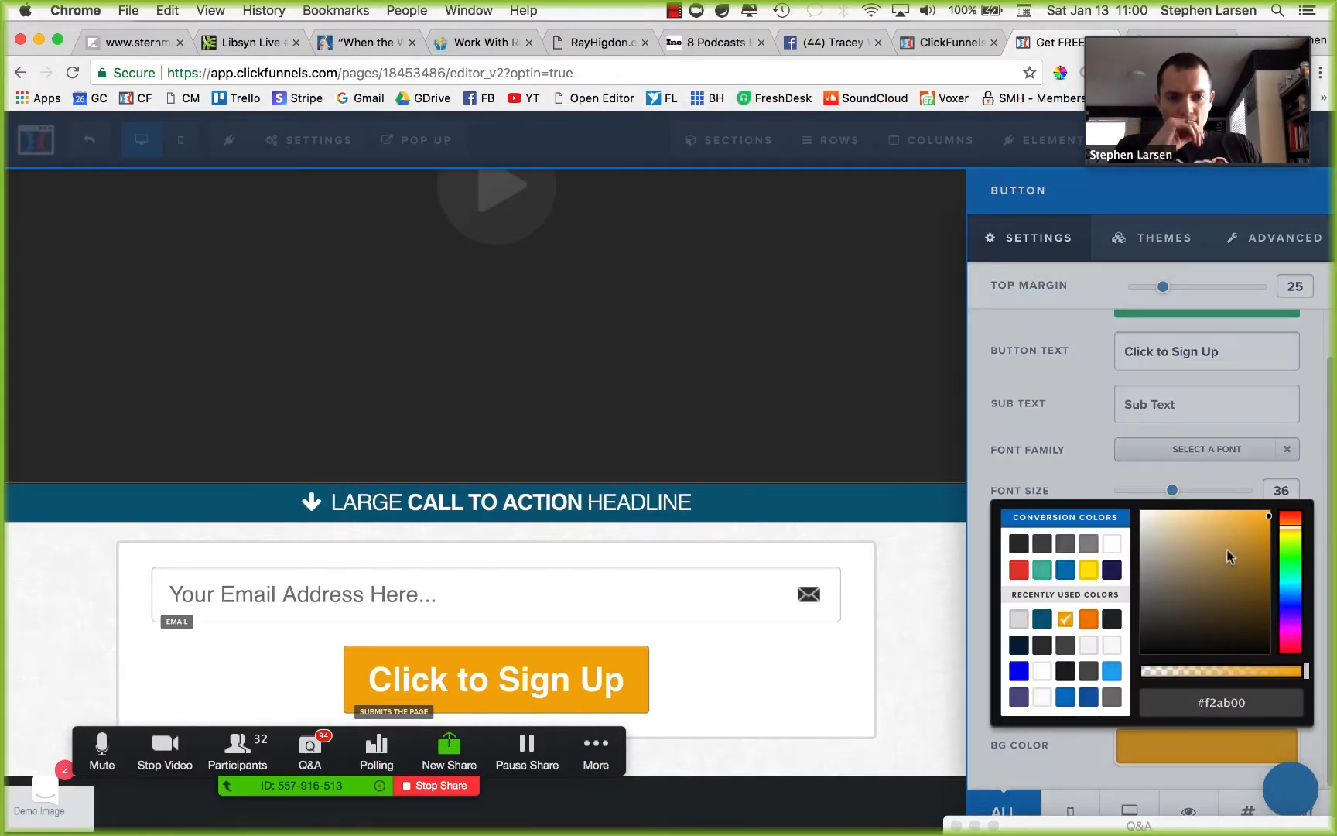
click(1088, 570)
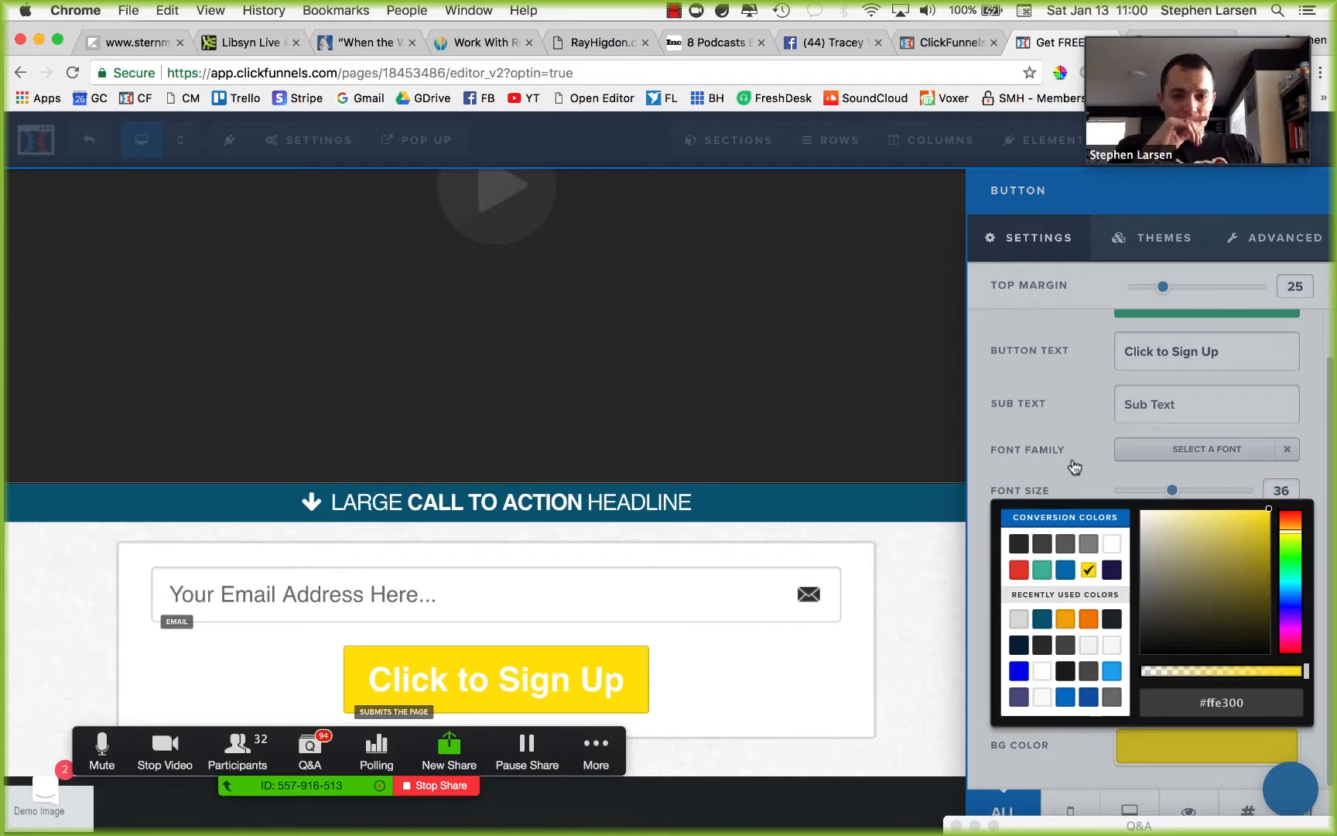
click(1072, 625)
Step: Set the sign-up button's font size to 50 and add a circled right-arrow icon before its text
click(1156, 496)
drag(1173, 496, 1204, 493)
click(1276, 239)
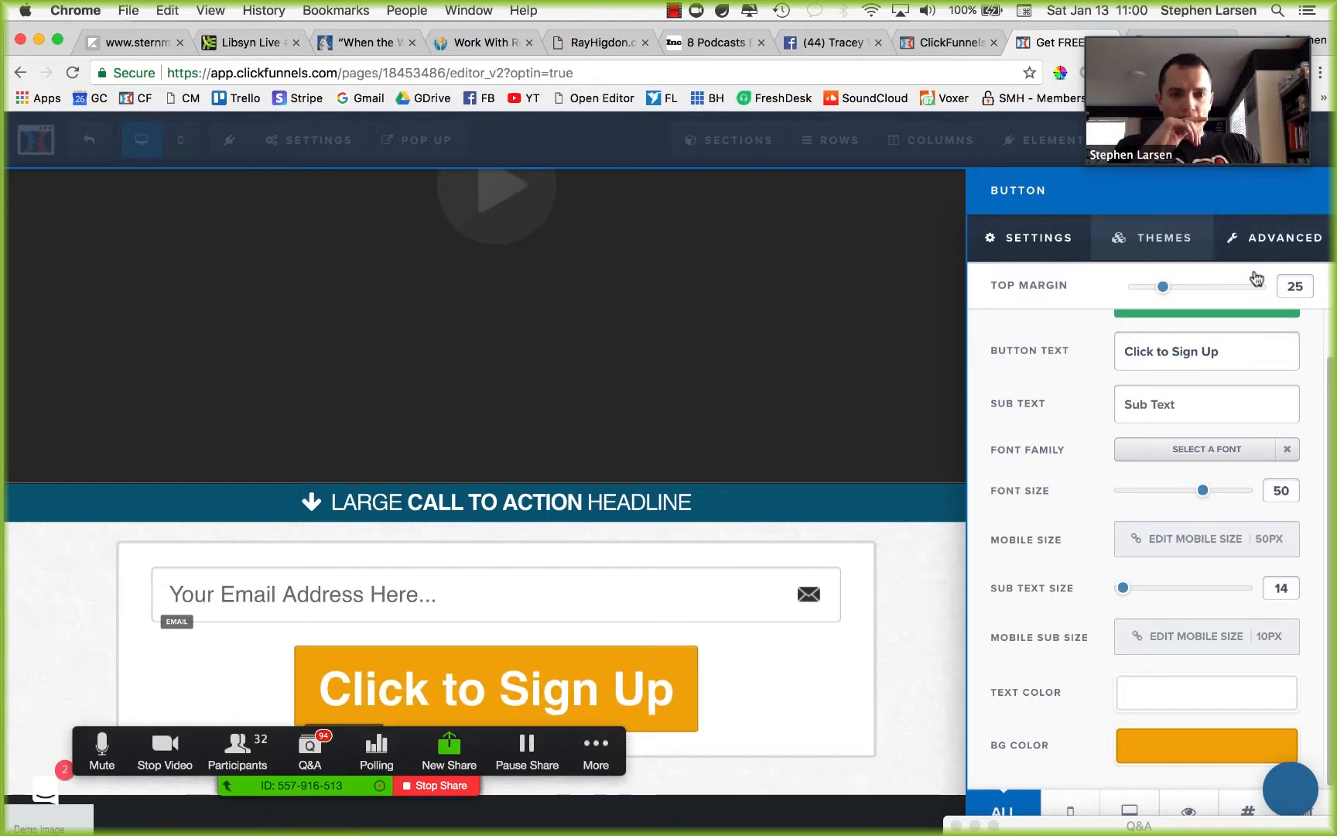
scroll(1126, 699, down, 3)
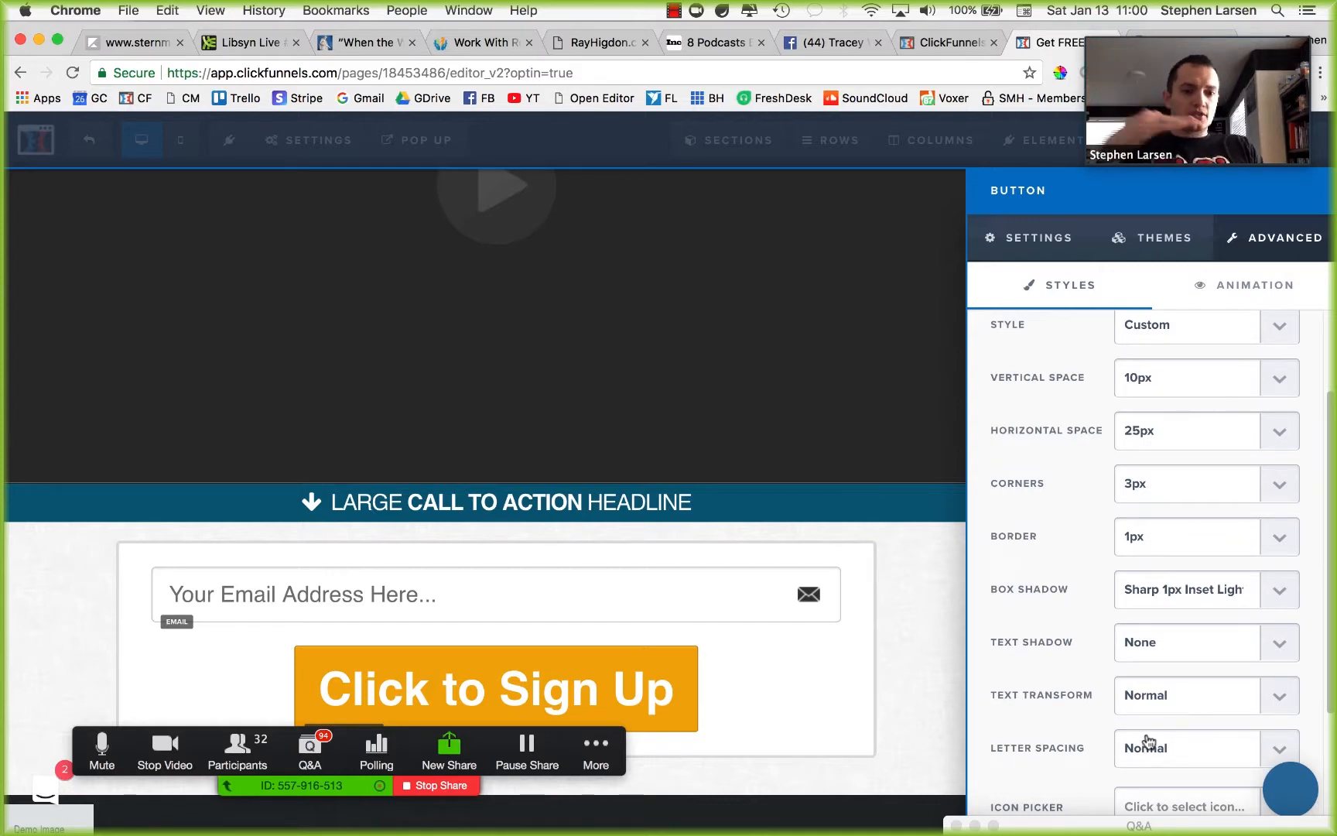
scroll(1143, 615, down, 4)
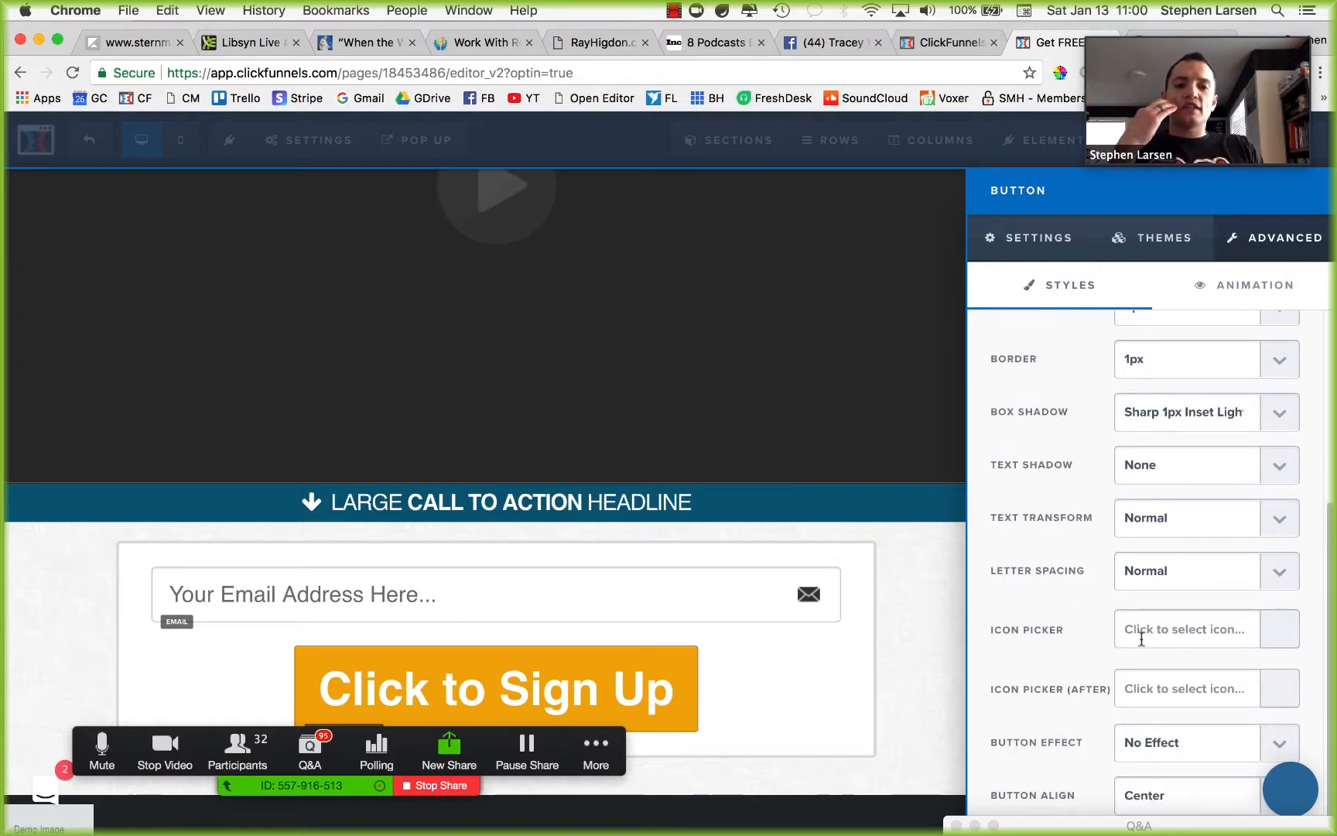
click(1141, 636)
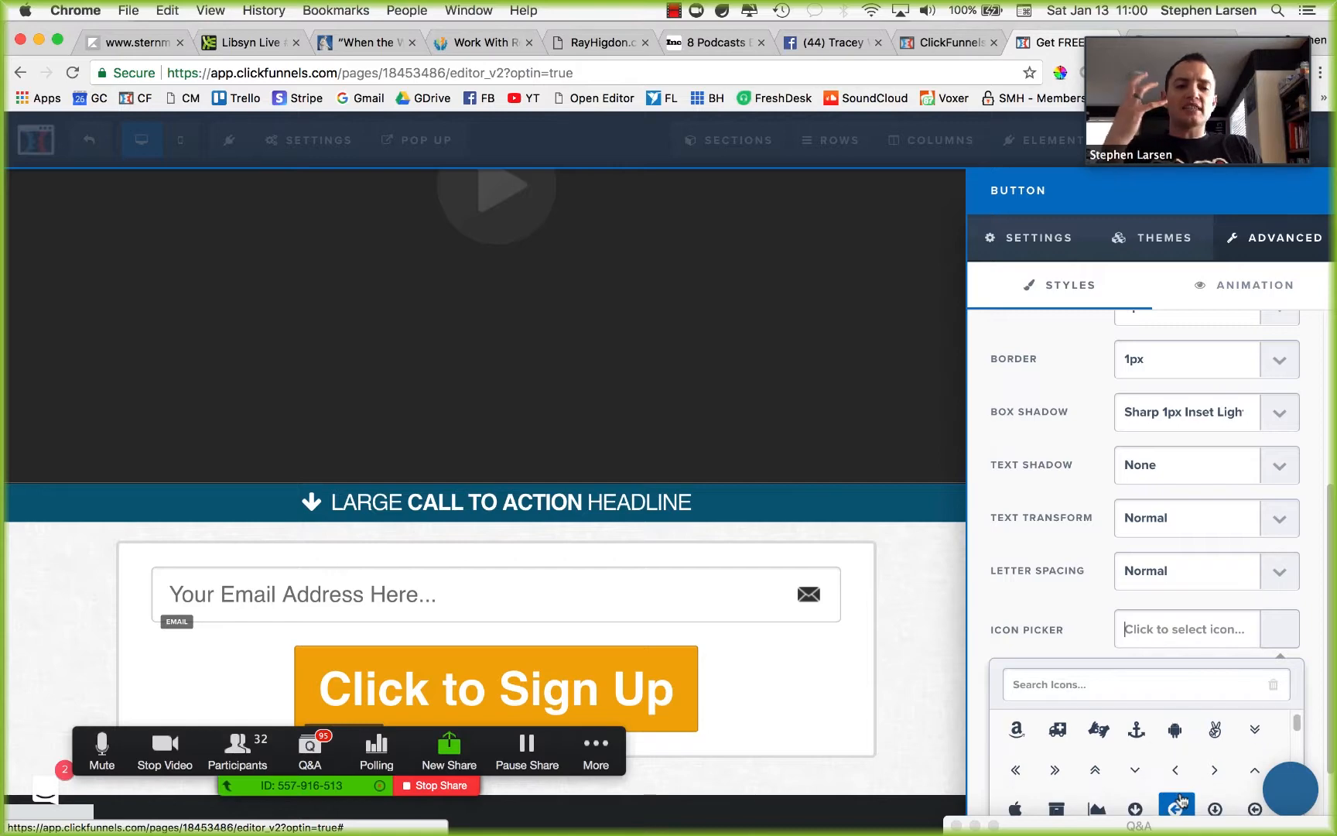
scroll(1182, 801, down, 2)
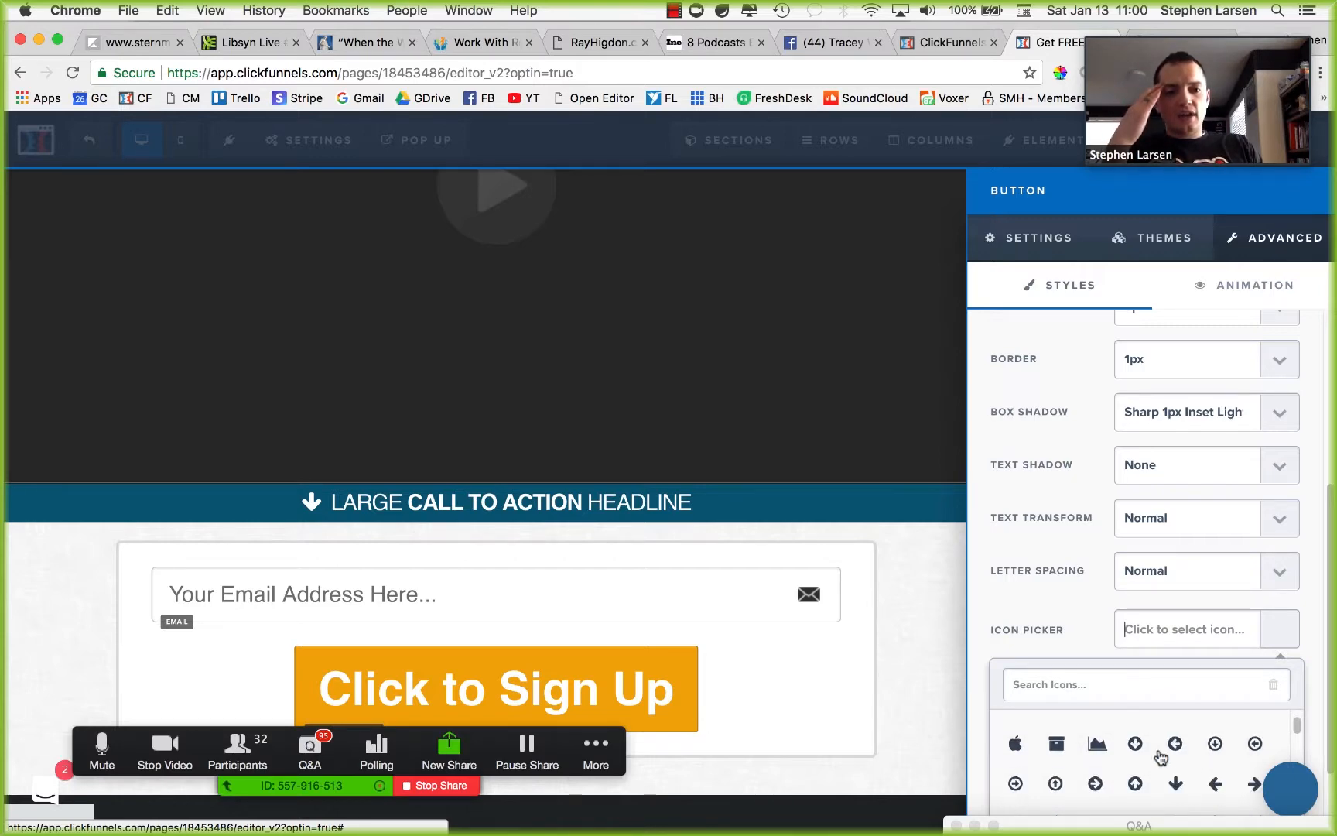
click(1096, 784)
click(857, 686)
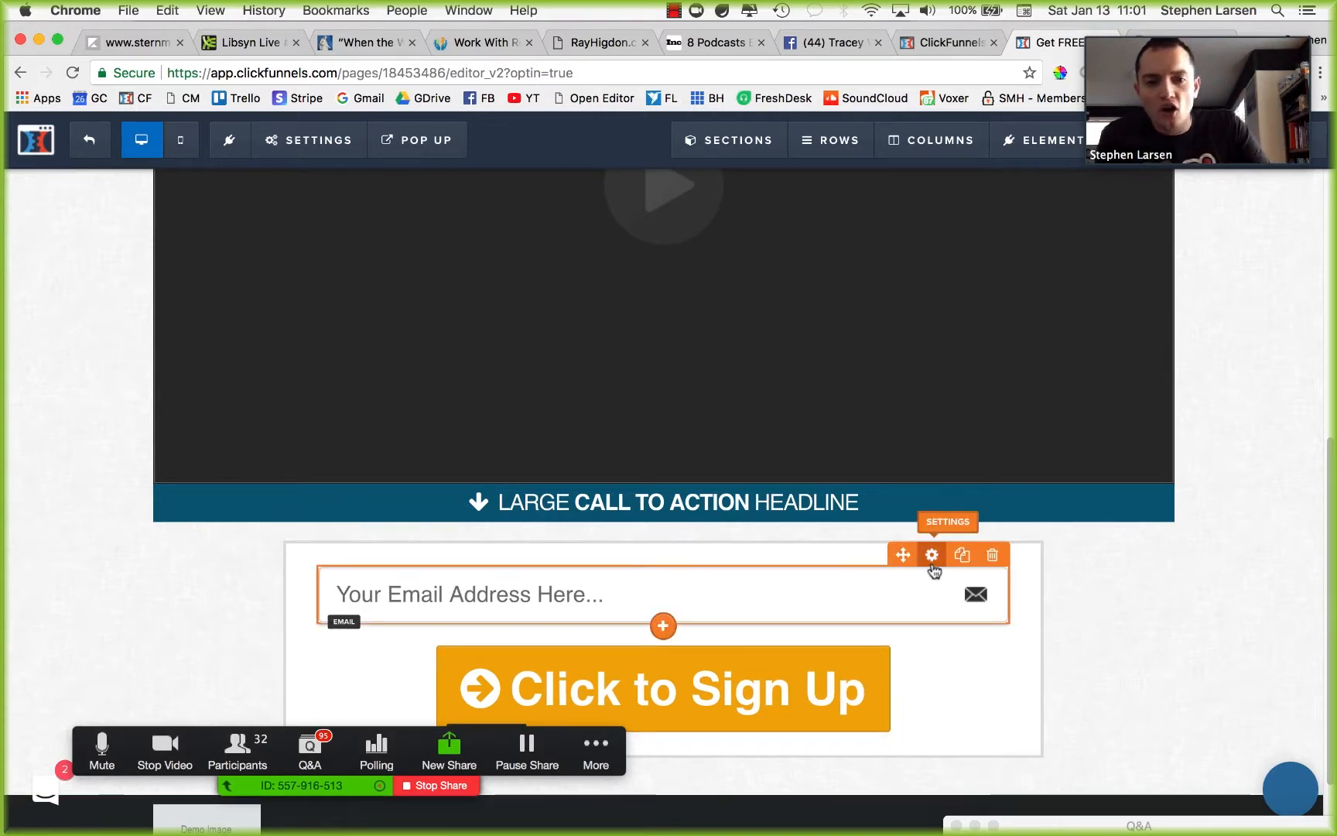
Step: Duplicate the small call to action headline above the video and move the copy into the form above the email field
scroll(1195, 718, up, 3)
scroll(1195, 718, up, 5)
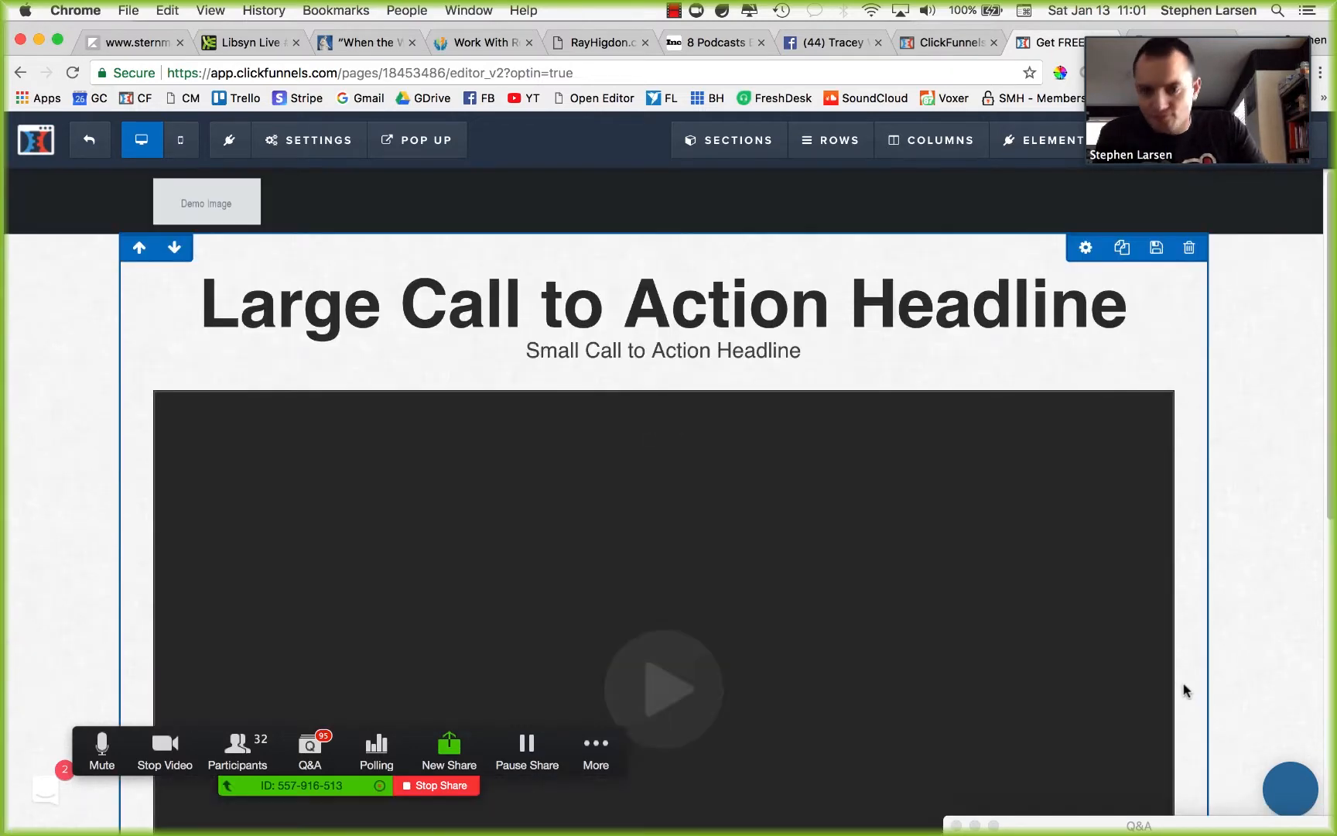
click(1130, 338)
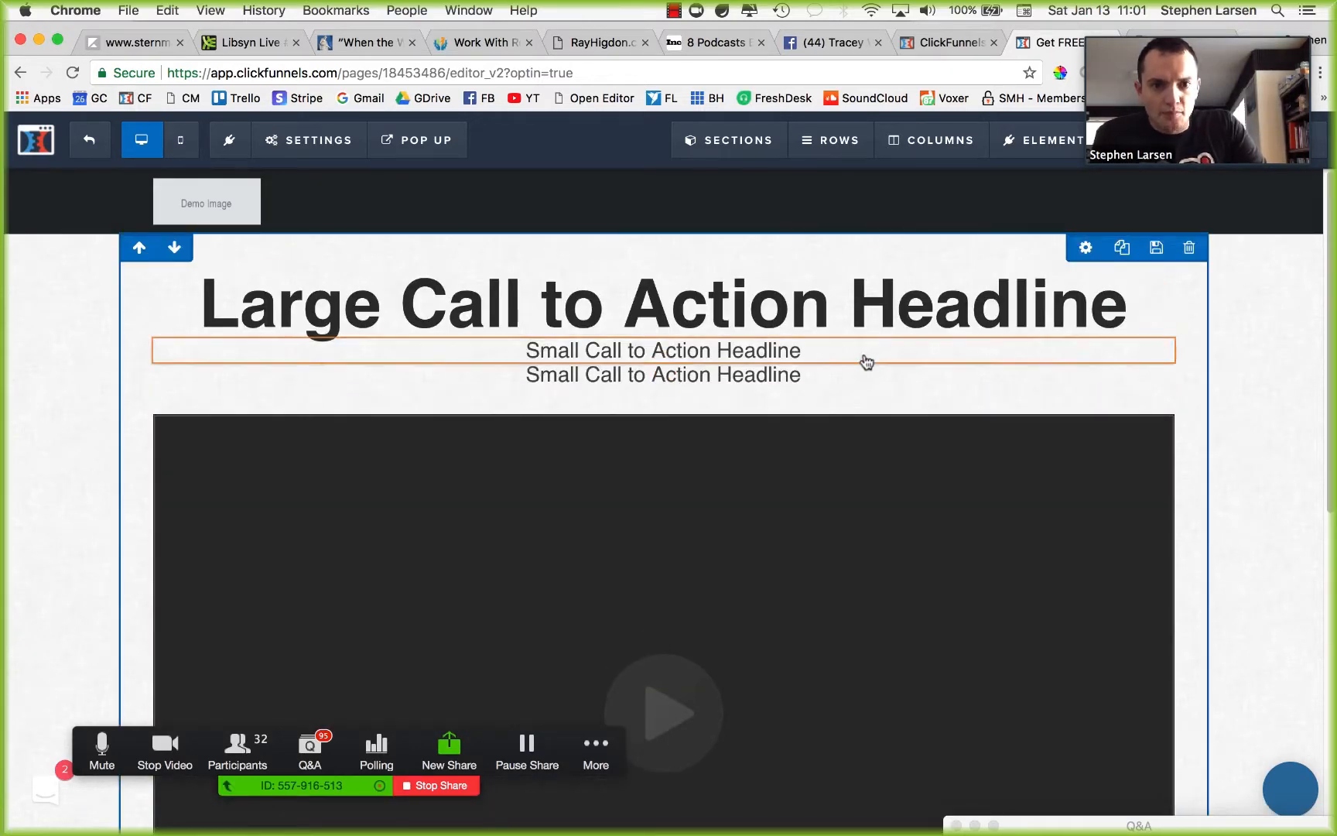
scroll(865, 406, down, 7)
drag(689, 496, 755, 489)
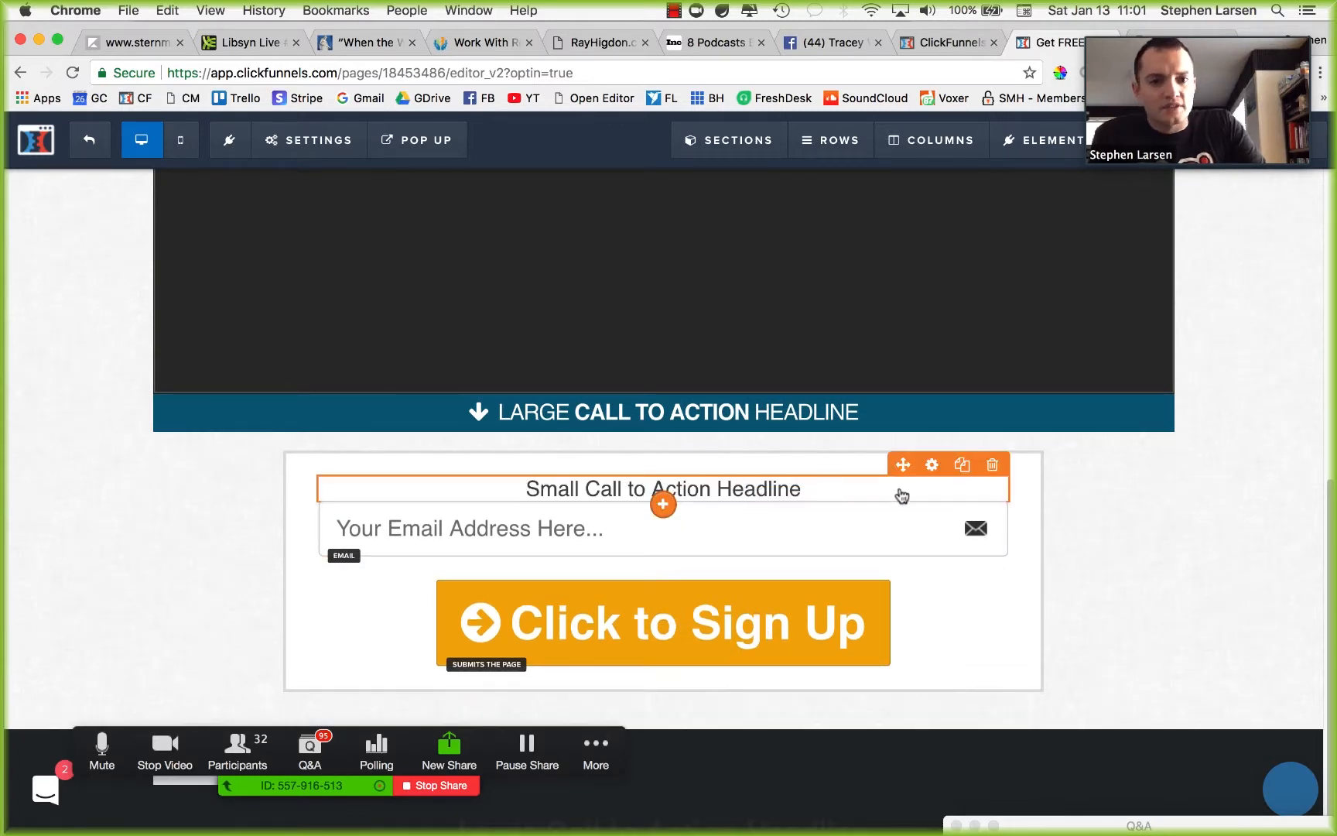
Step: Set the email input's top margin to 25 and slightly increase its font size
click(930, 488)
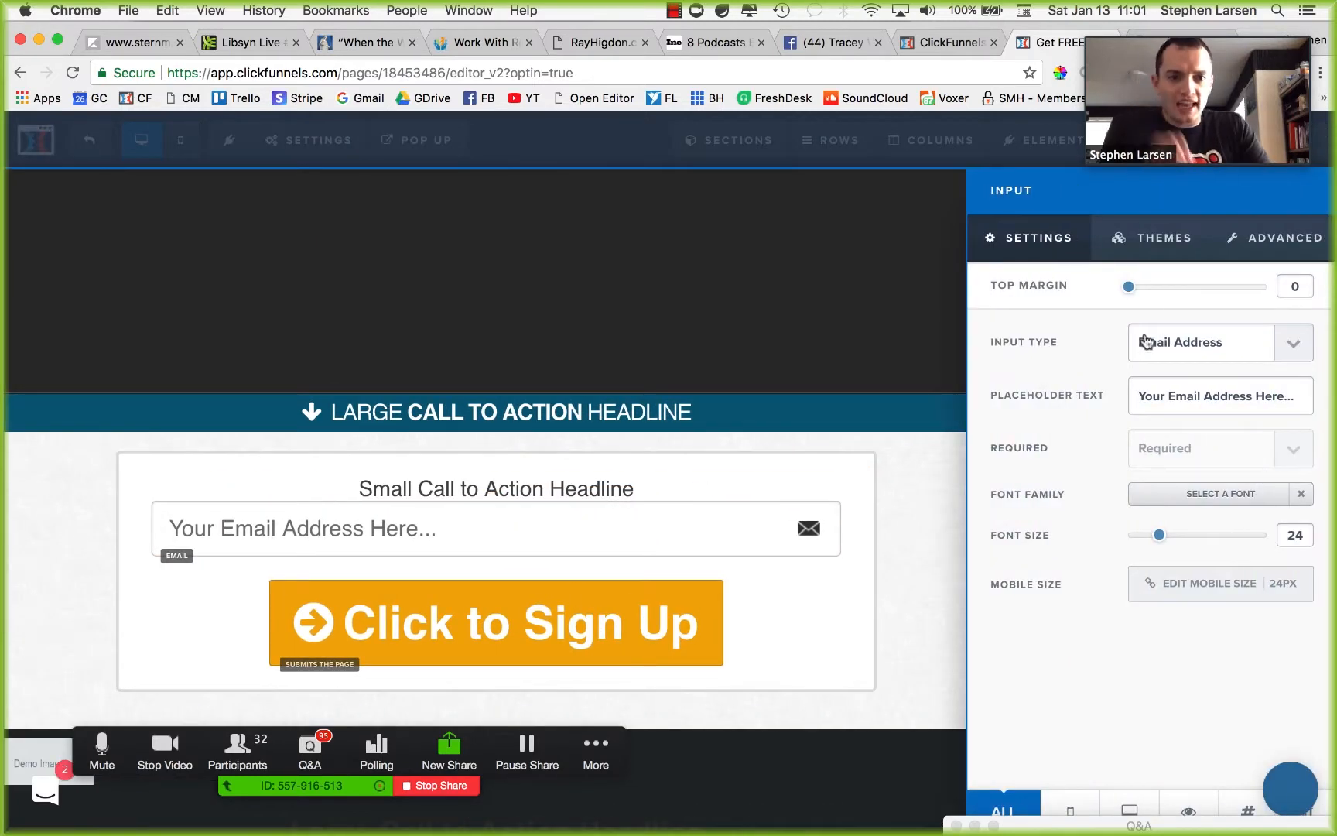
drag(1131, 292, 1166, 290)
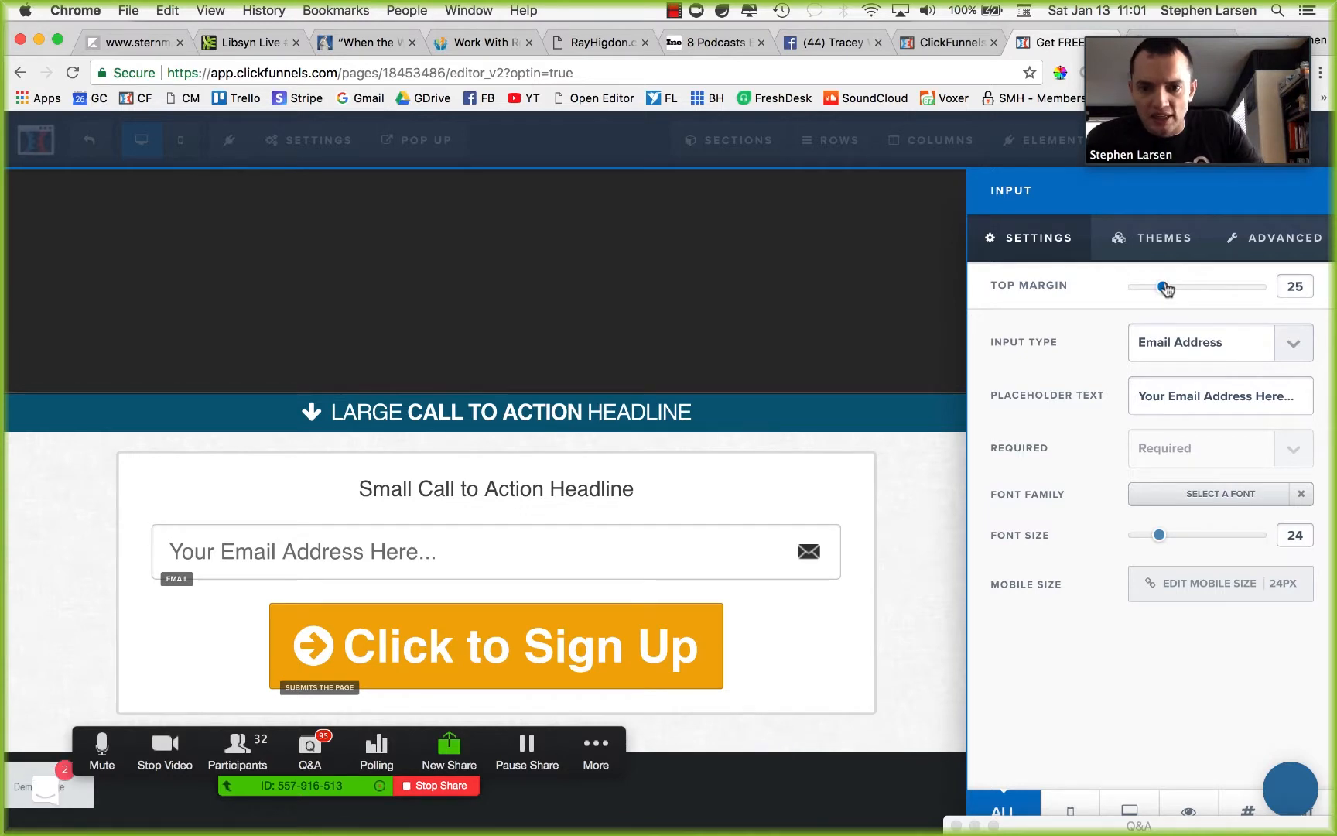
click(757, 519)
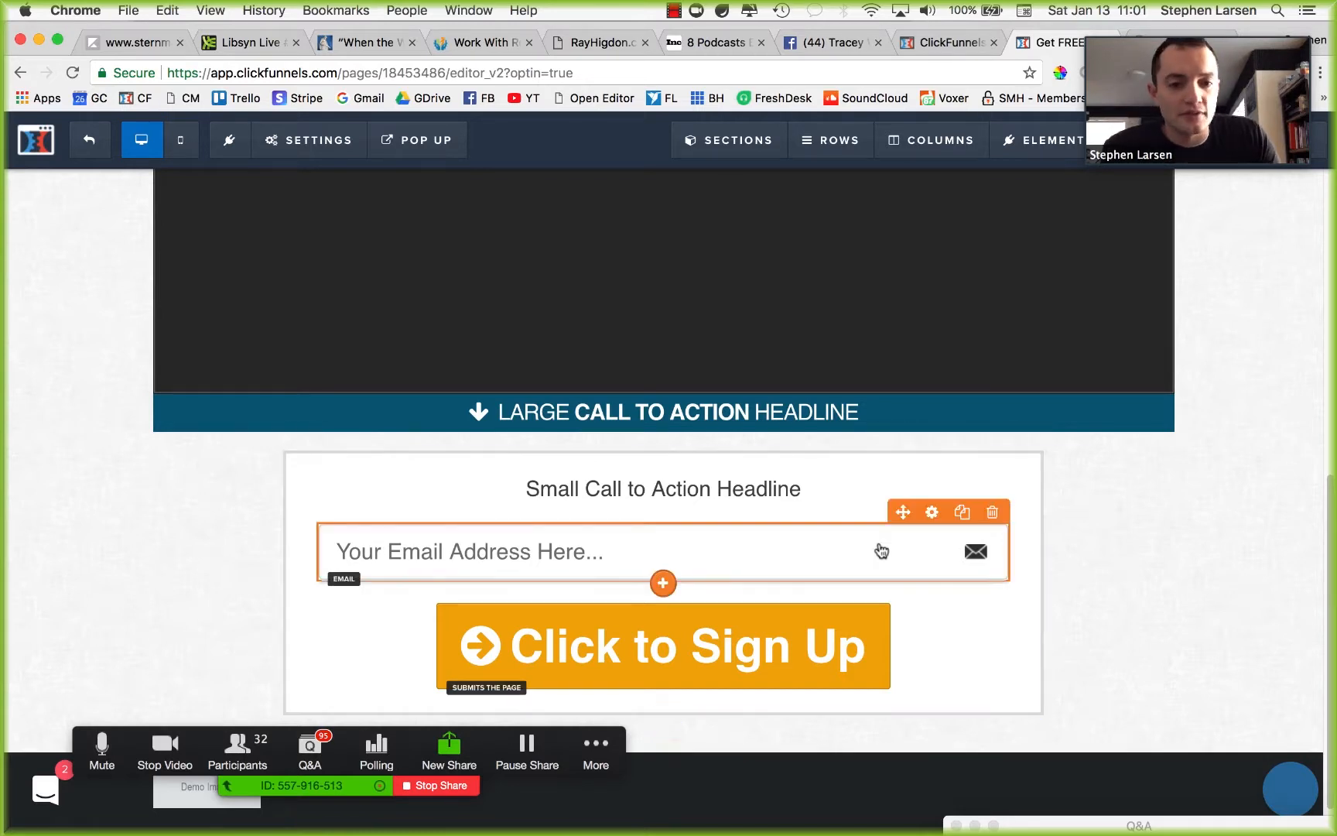
click(928, 511)
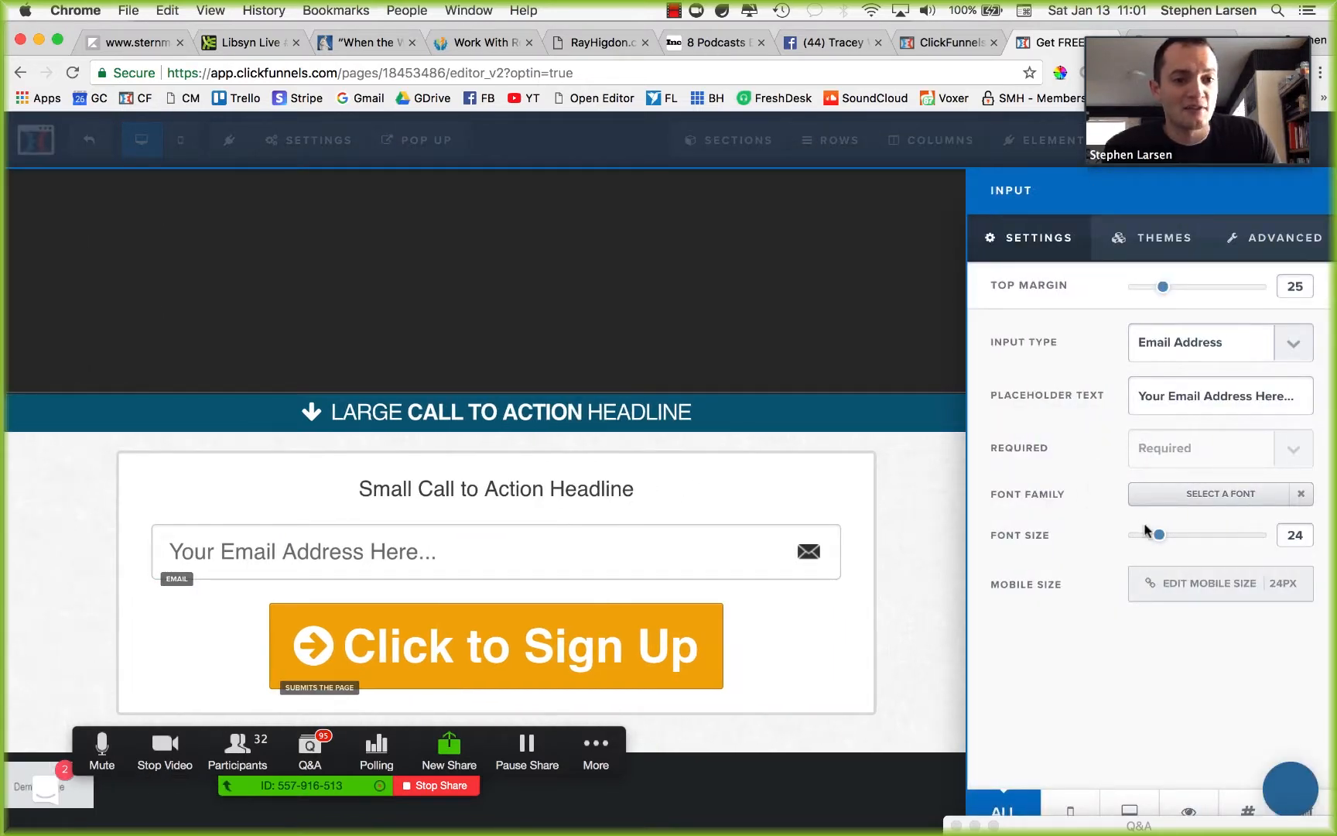
drag(1161, 536, 1171, 537)
click(846, 588)
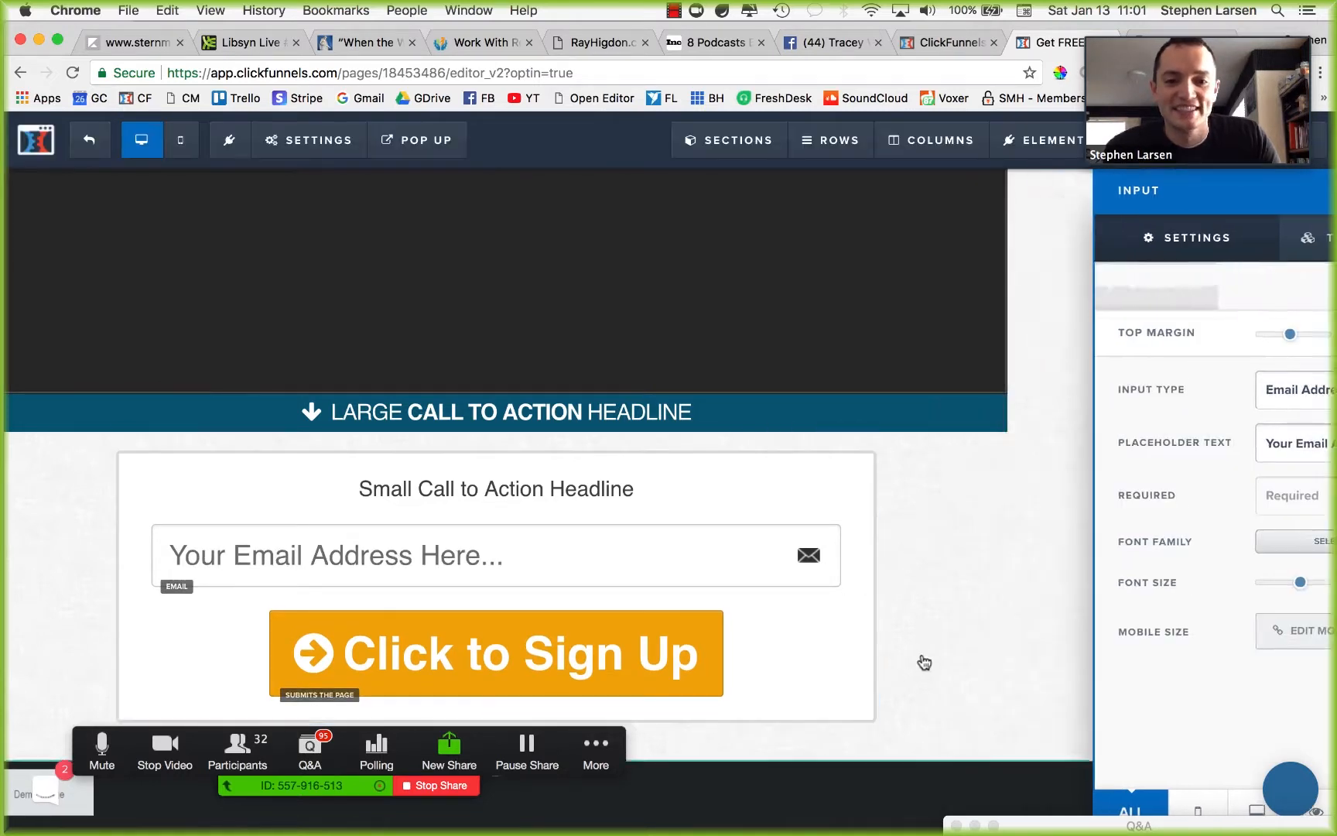
scroll(1134, 608, down, 2)
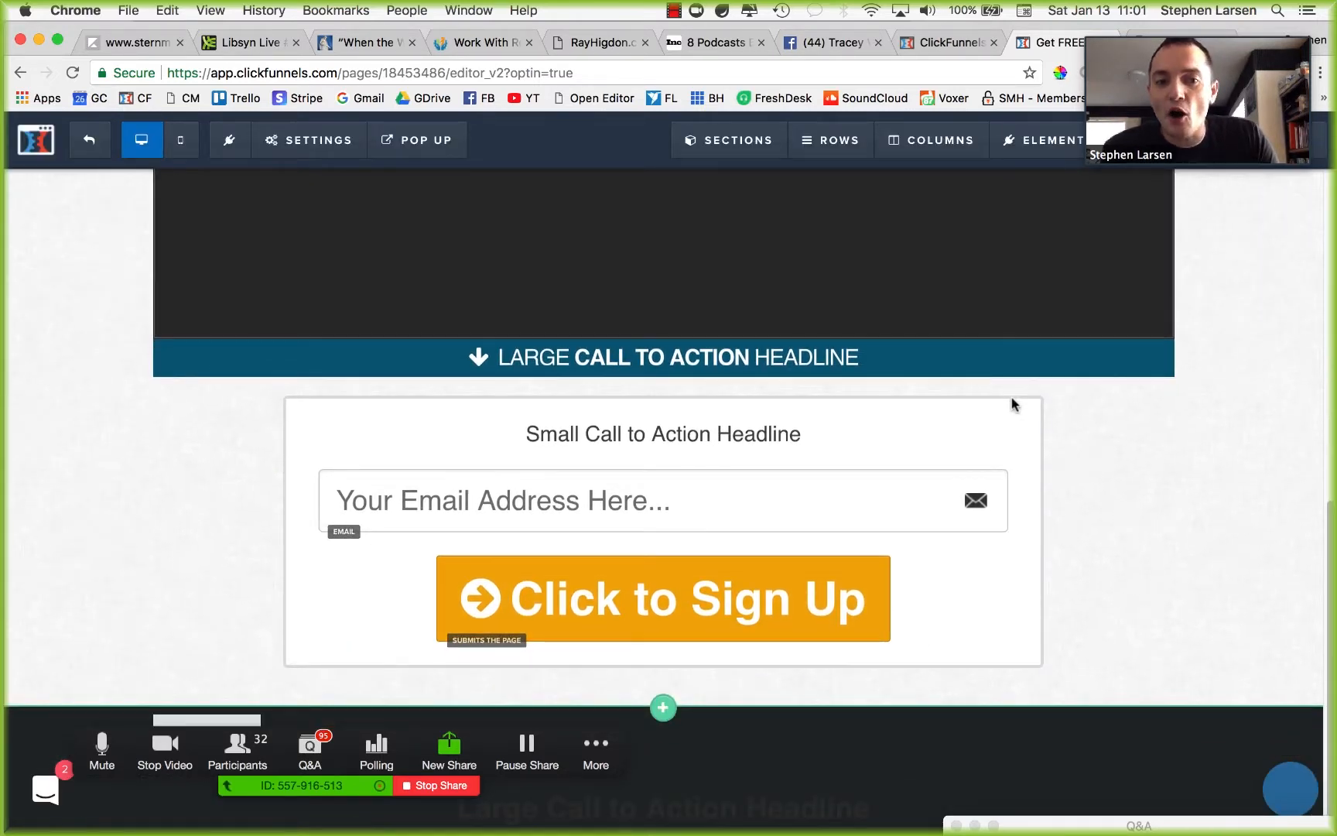
click(935, 389)
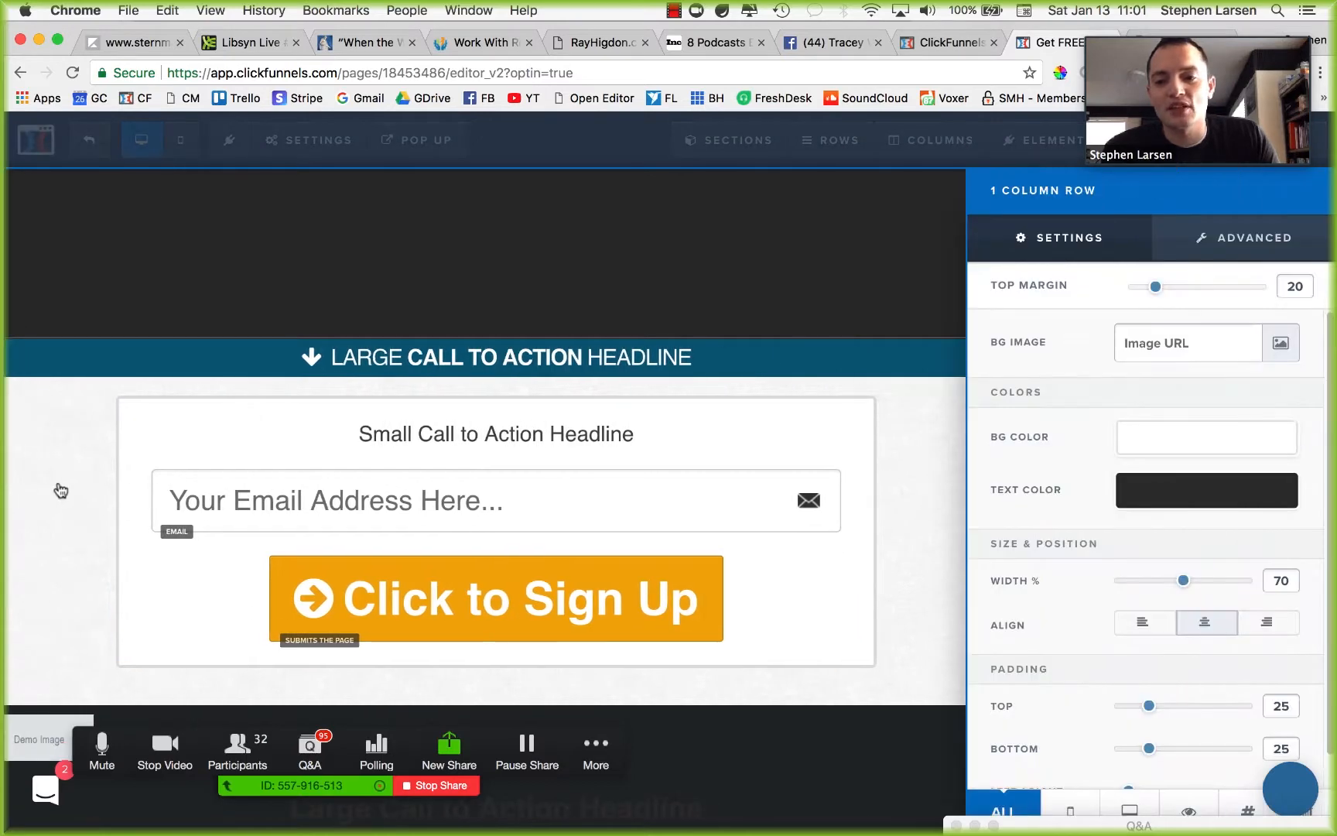
click(62, 489)
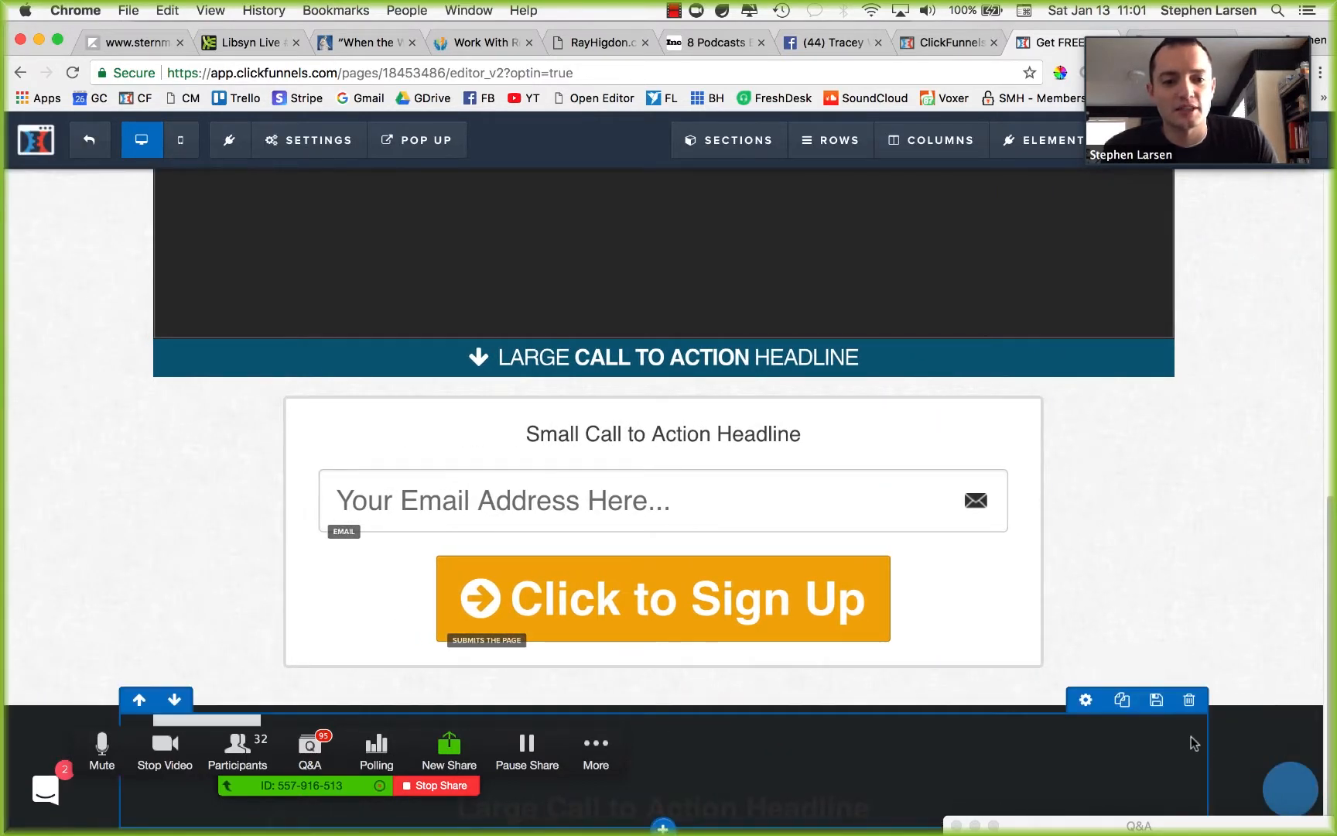
Step: Delete the demo image from the footer and increase the footer section's vertical padding
click(1159, 703)
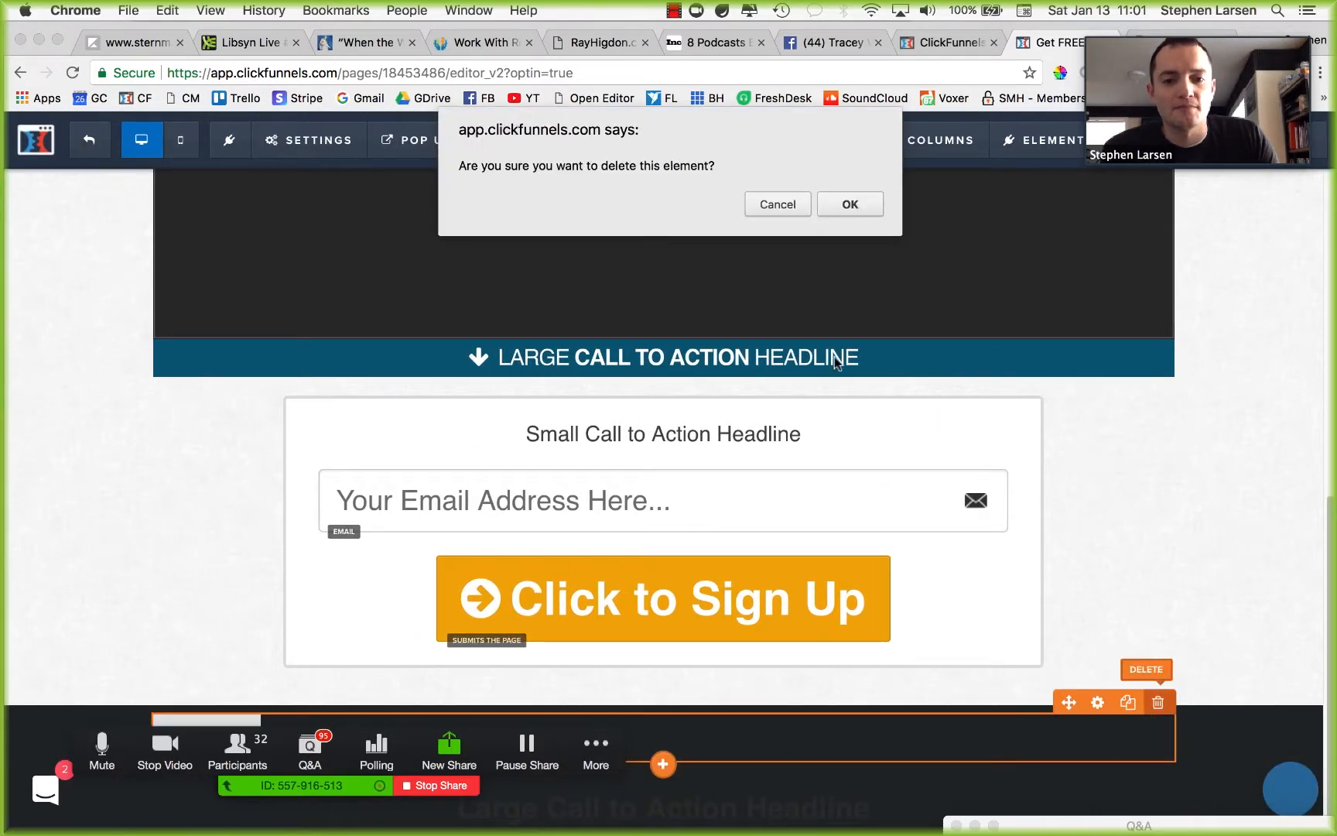
click(849, 205)
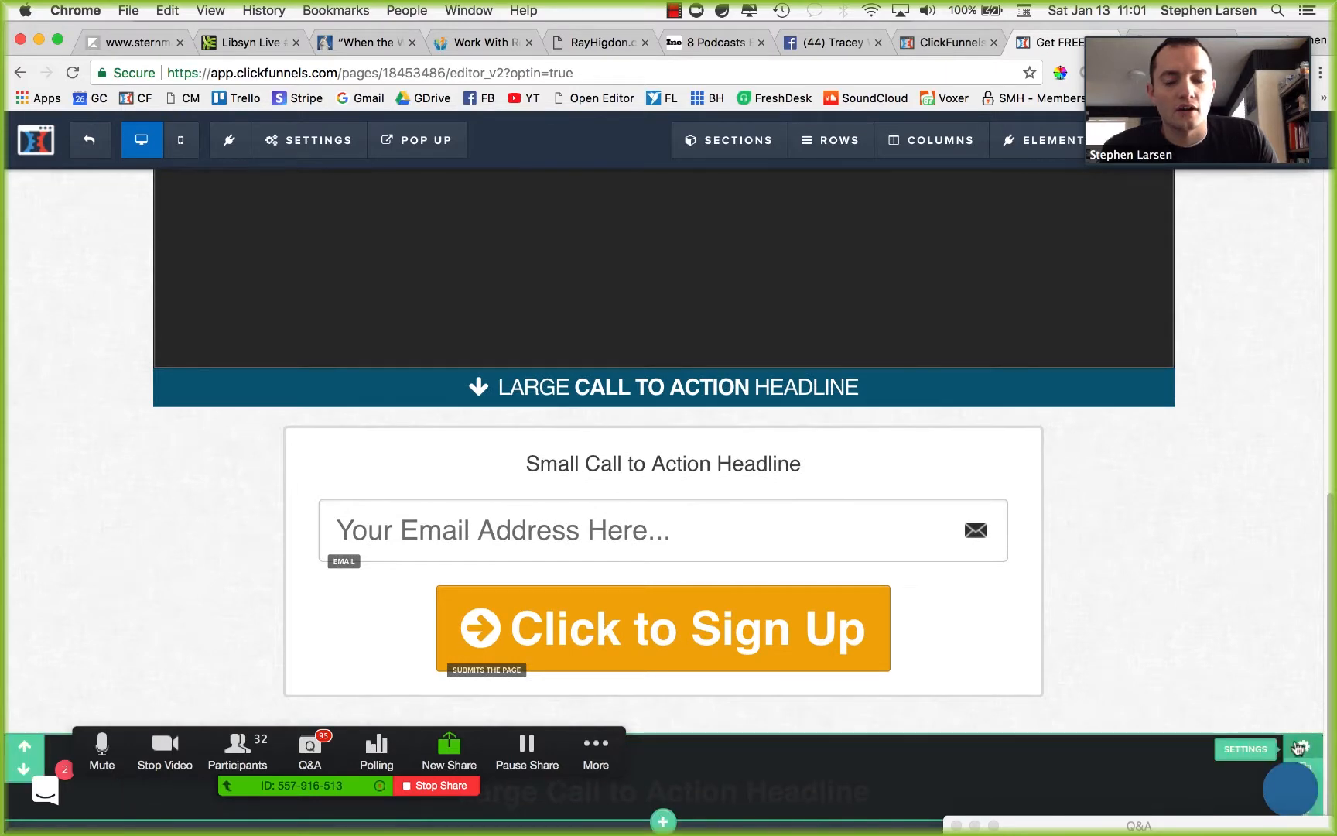
click(1304, 746)
mouse_move(1128, 727)
mouse_down()
mouse_move(1170, 729)
mouse_move(1165, 772)
mouse_up()
click(882, 713)
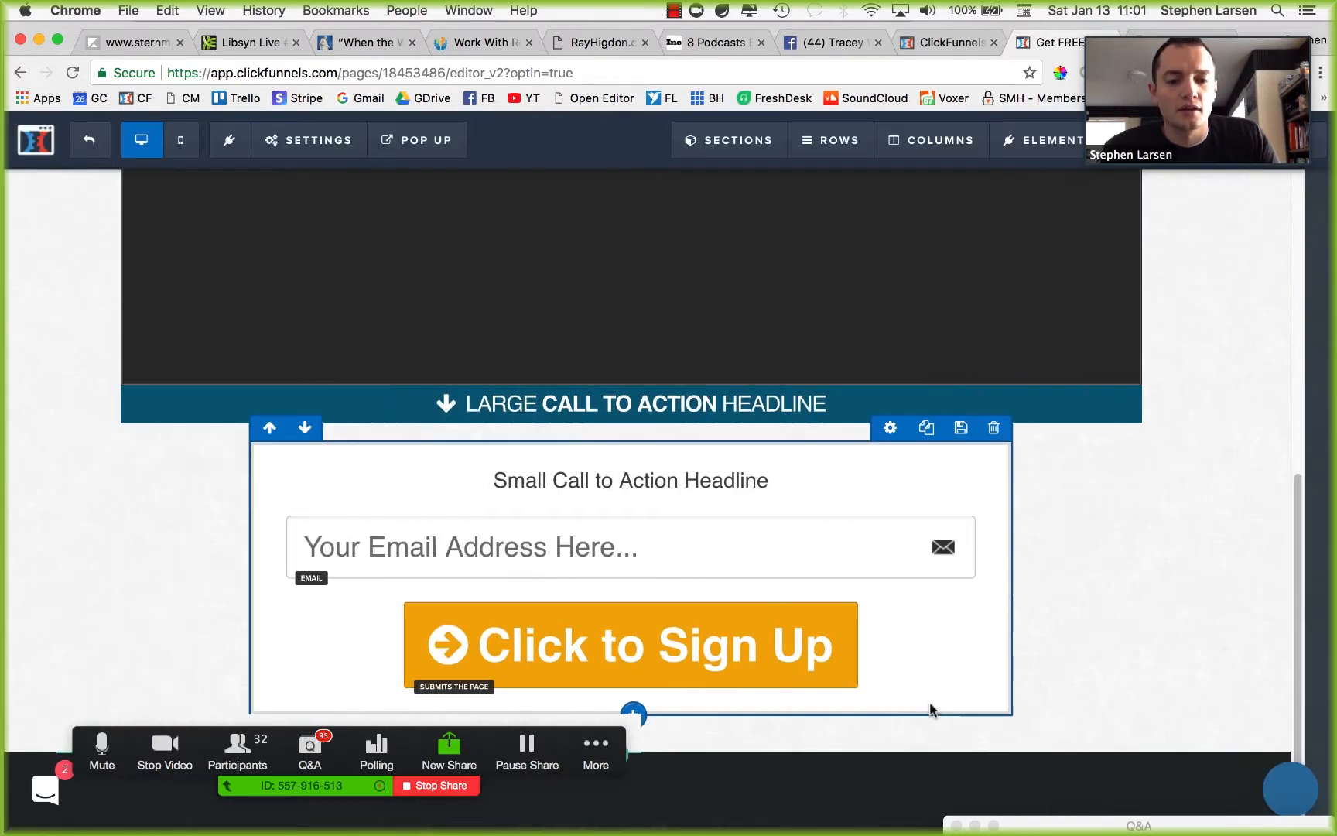
Step: Set the top and bottom padding of the footer's one-column row to 40 each
click(1213, 620)
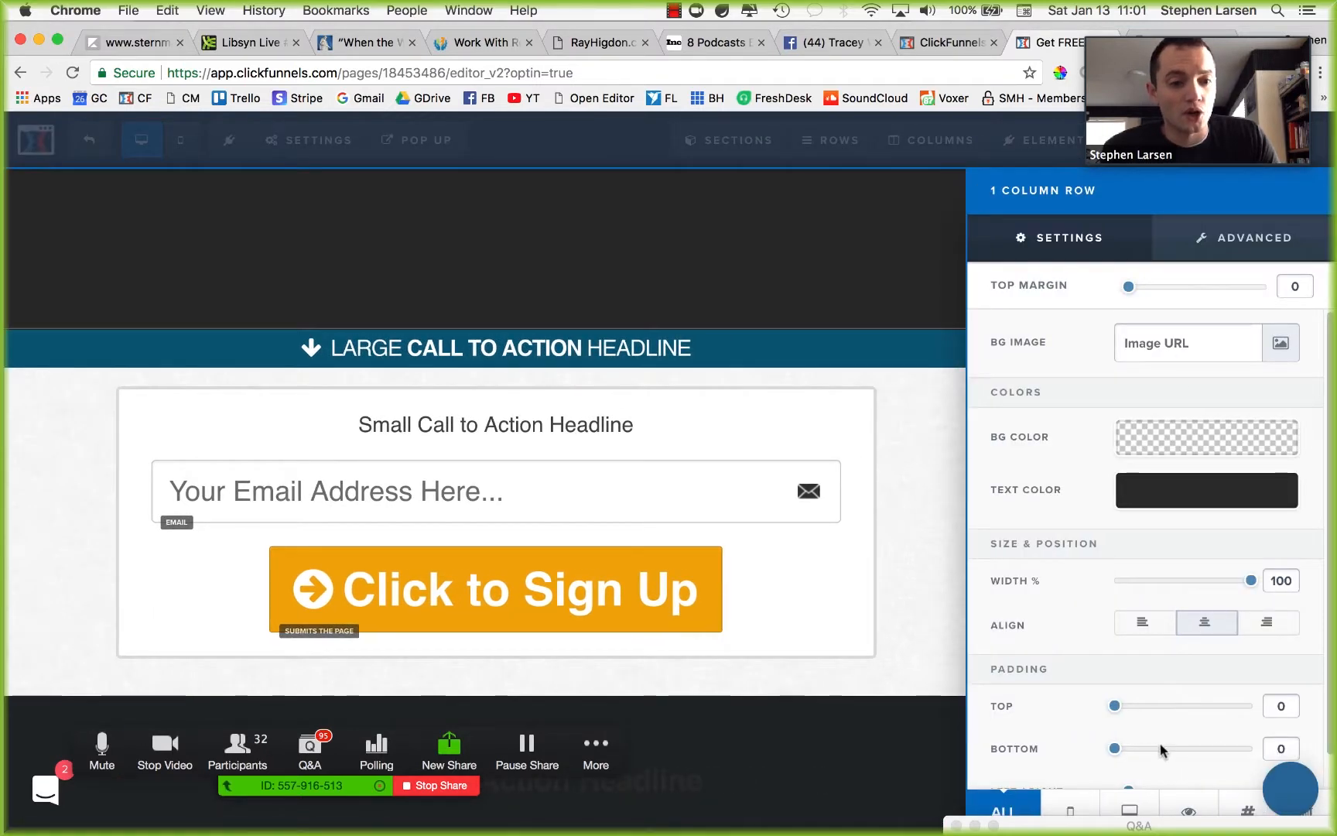
drag(1129, 674, 1170, 672)
drag(1114, 716, 1167, 714)
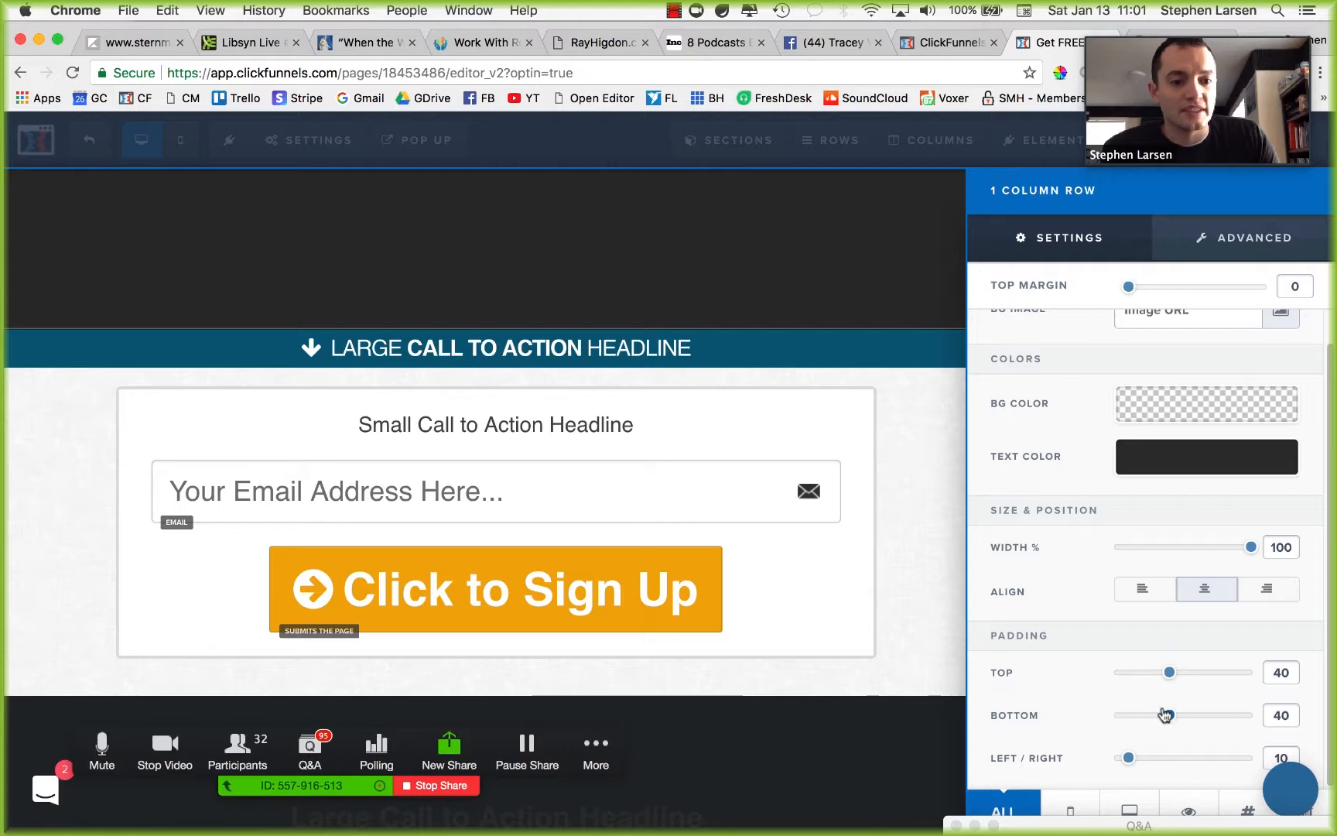
click(872, 710)
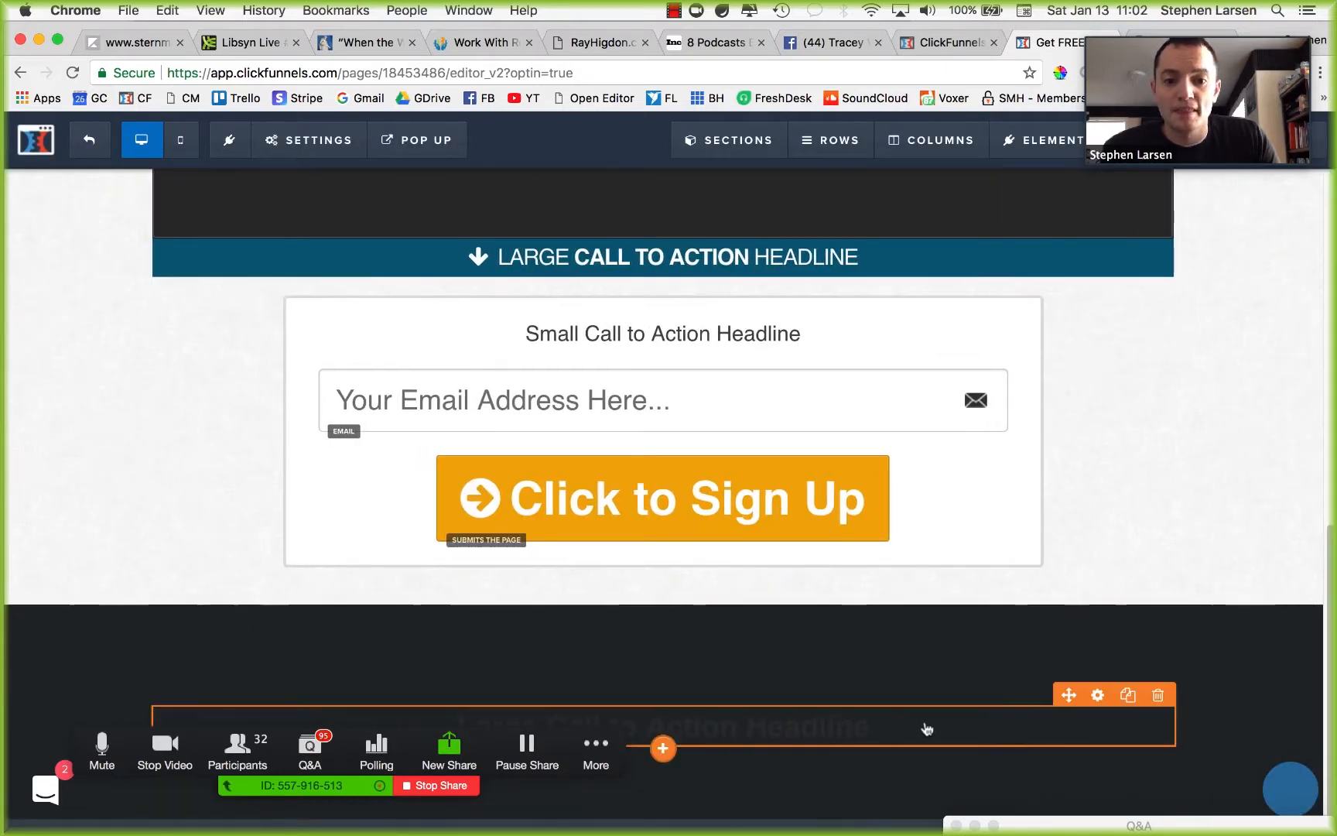
Step: Set the footer headline's top margin to 0 and its text colour to white (#ffffff)
click(1098, 695)
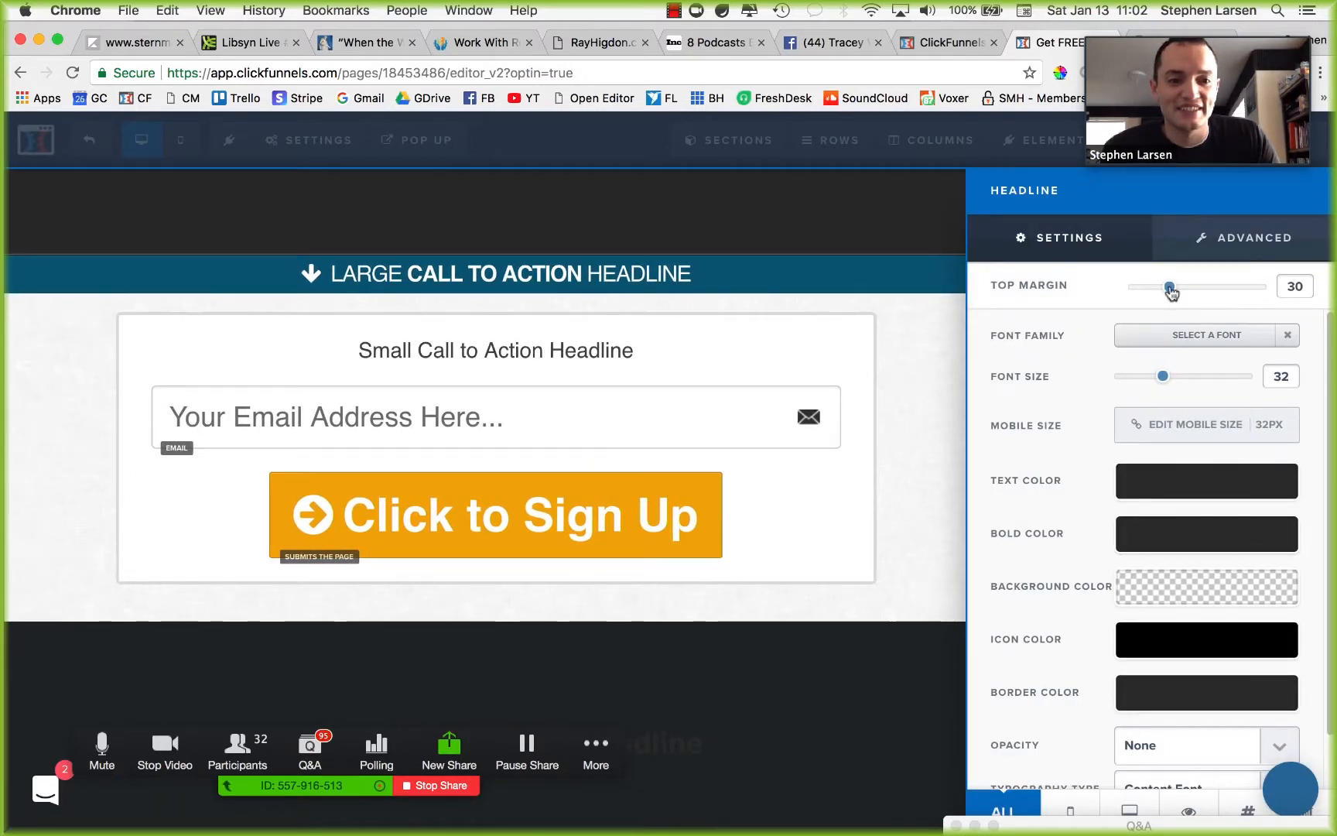
drag(1170, 289, 1126, 288)
click(1182, 483)
click(1112, 546)
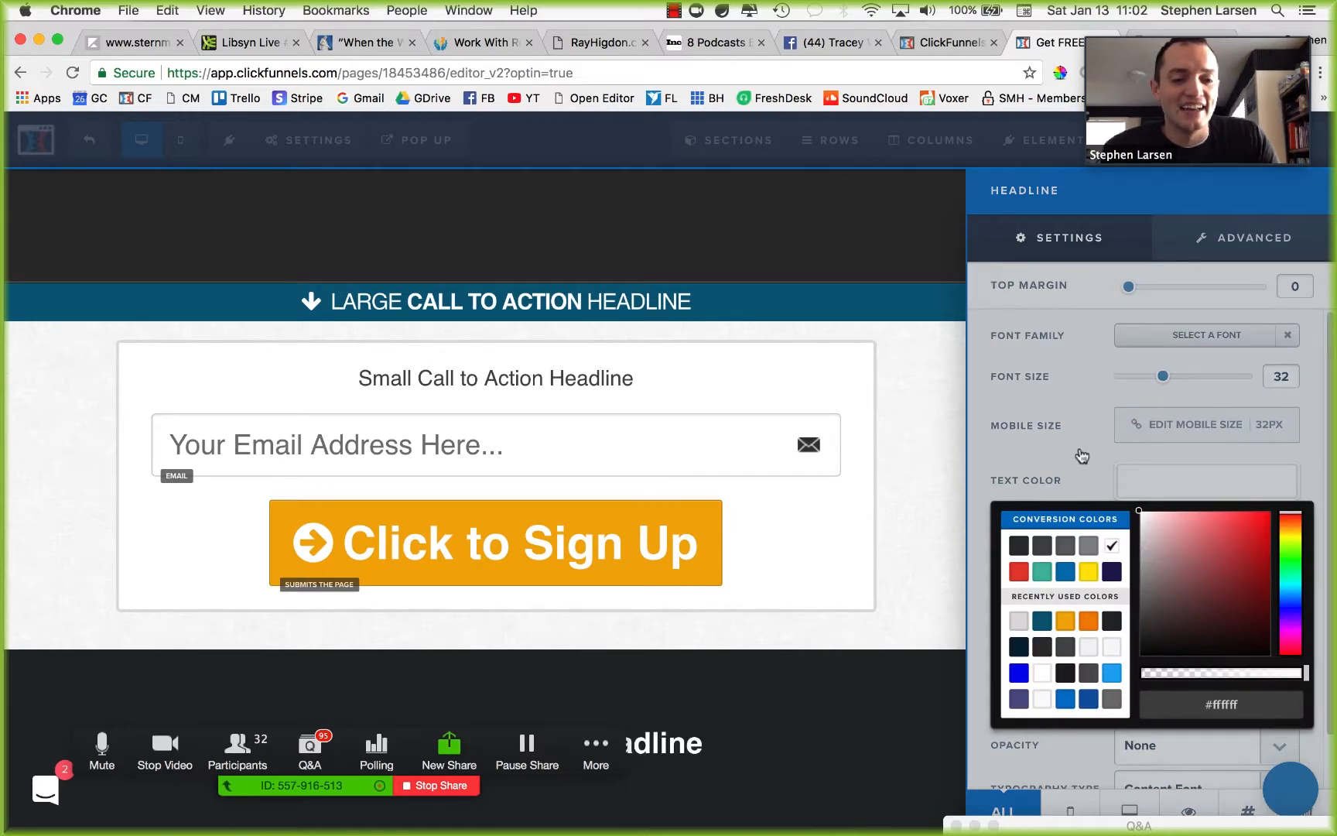
click(890, 664)
Step: Move the meeting toolbar clear of the footer and remove the bold formatting from the footer headline
drag(448, 741, 986, 393)
click(946, 745)
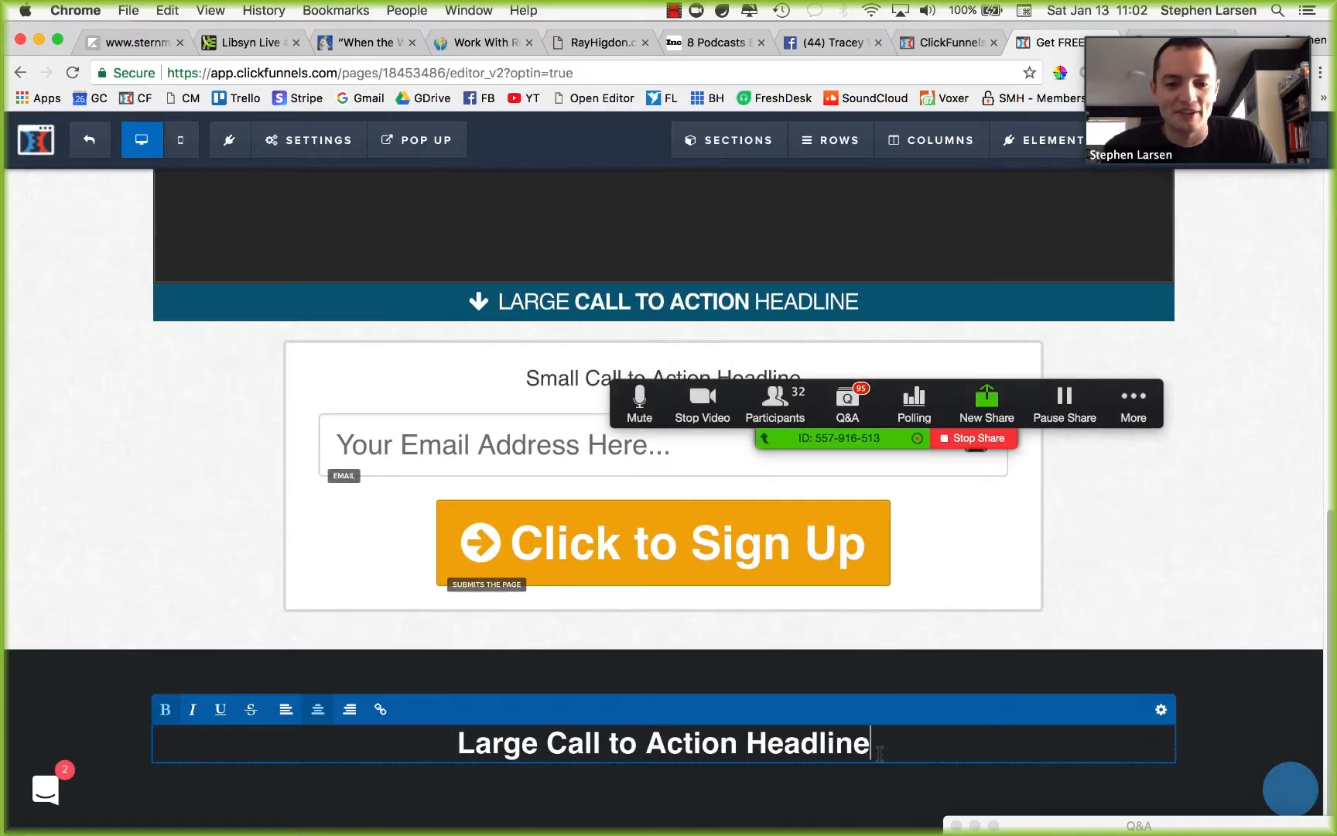
triple_click(880, 752)
Step: Set the footer headline's font size to 12 and its text colour to grey (#a1a1a1)
click(1152, 712)
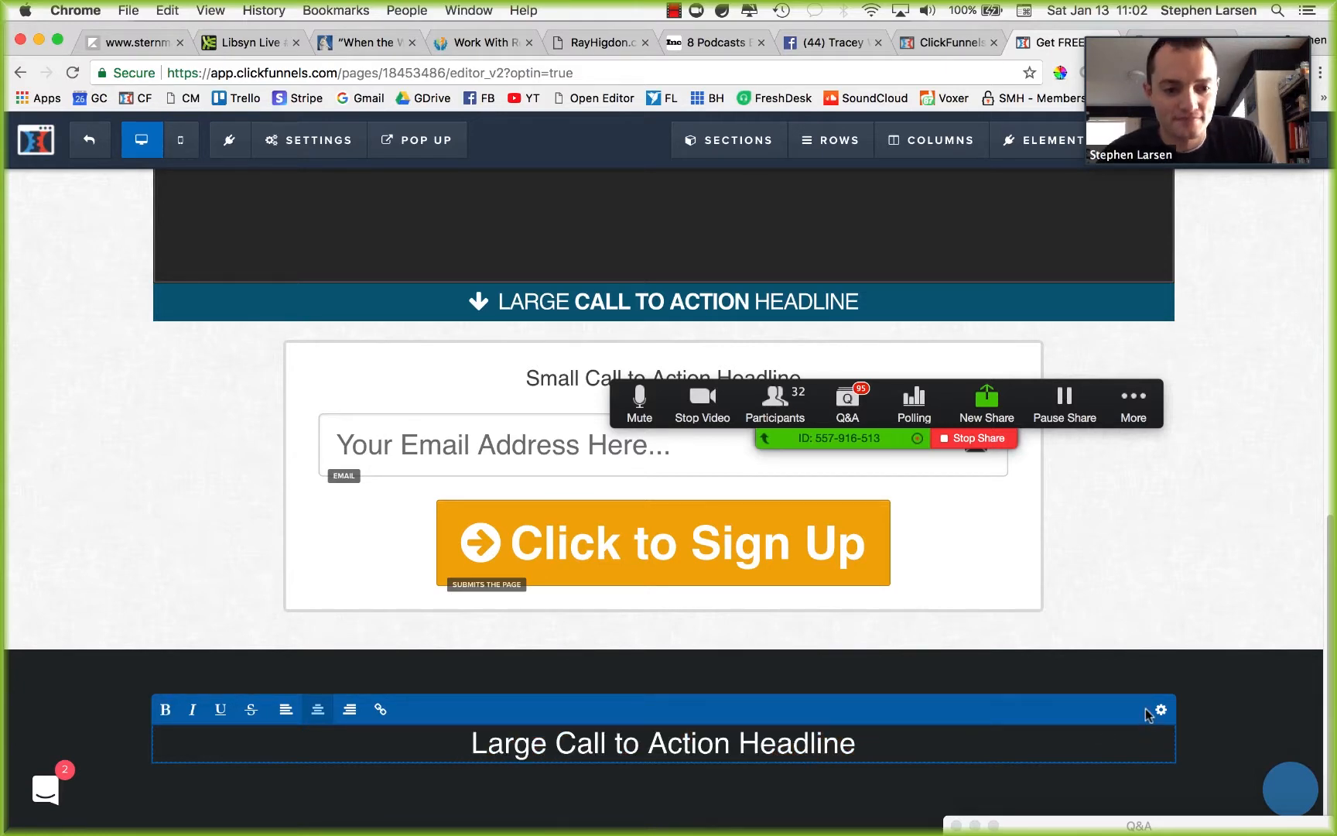
click(1165, 662)
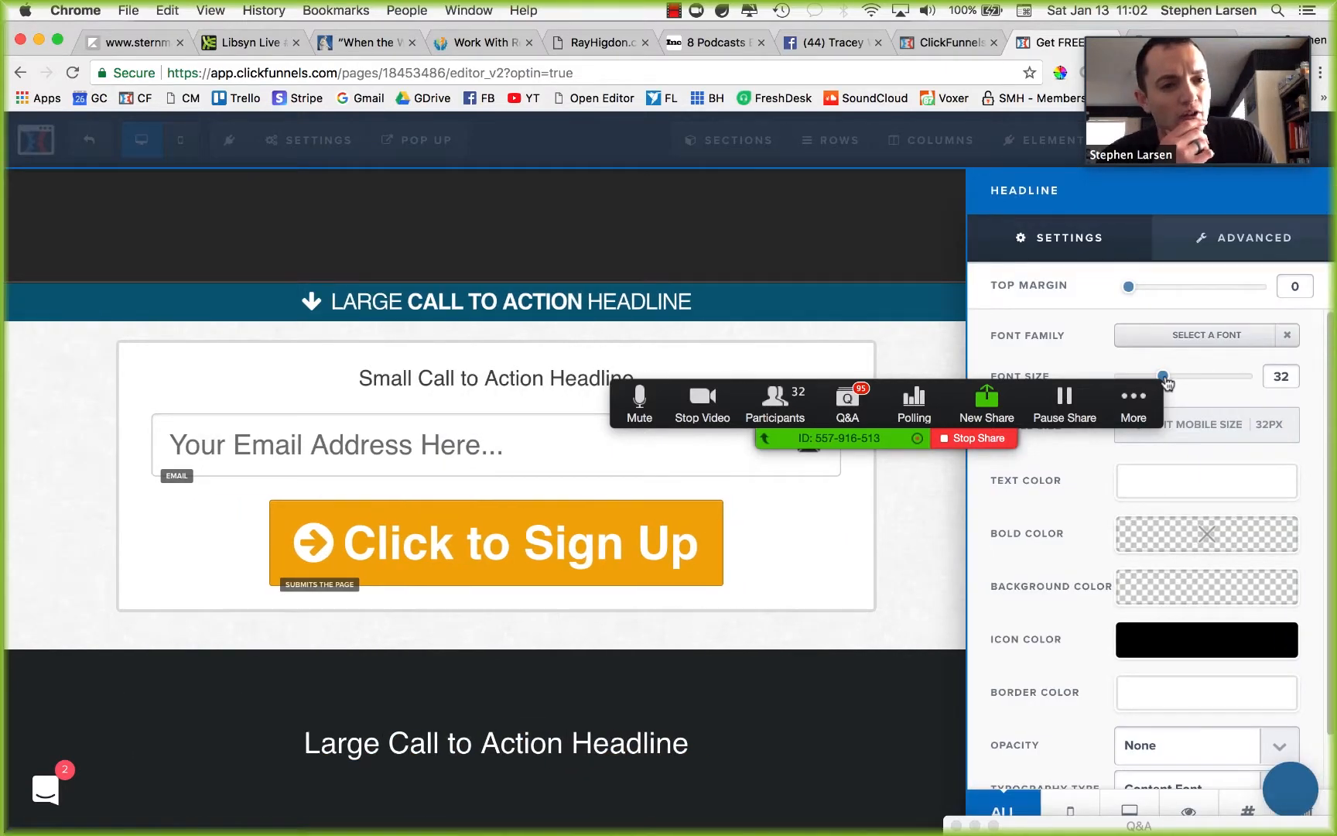
drag(1161, 380, 1121, 383)
click(1154, 483)
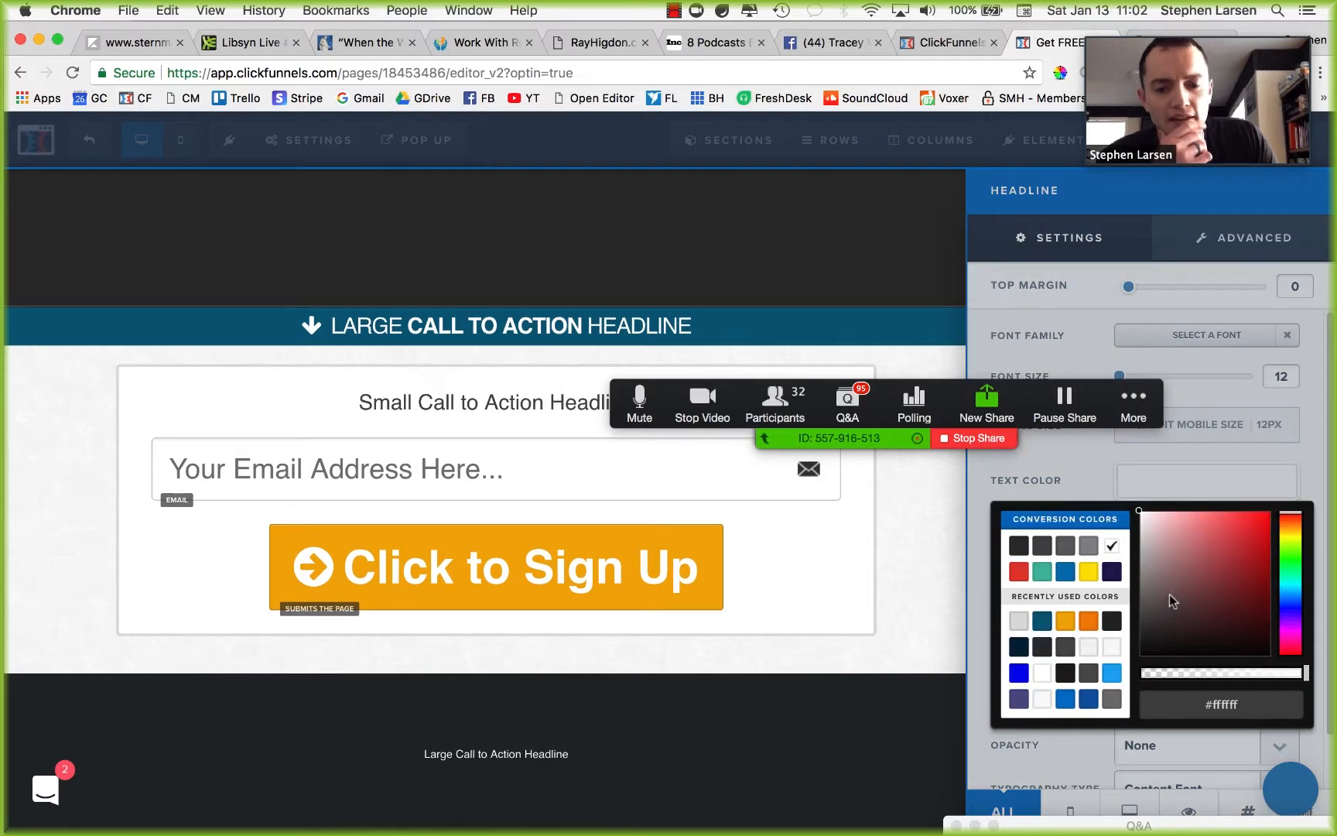
drag(1141, 526, 1125, 564)
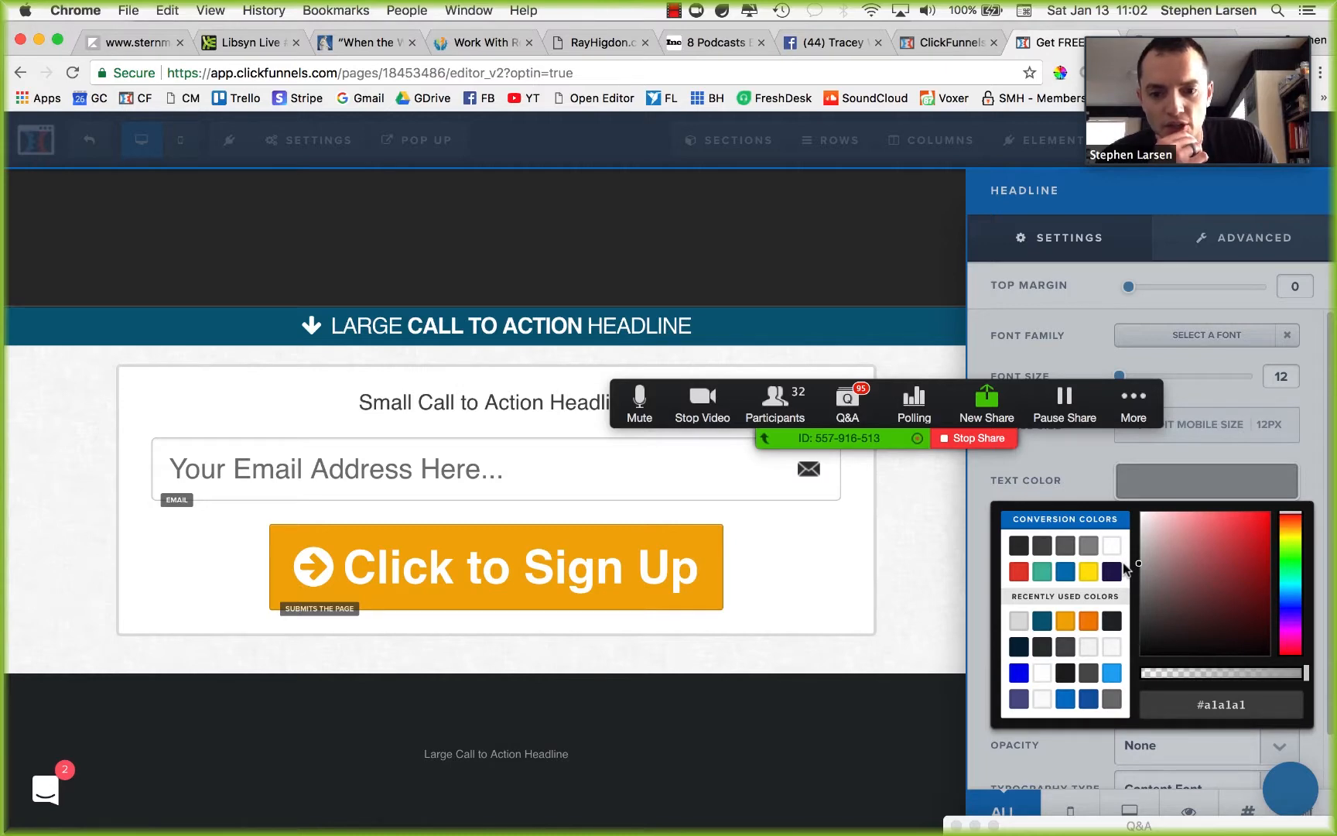
click(792, 741)
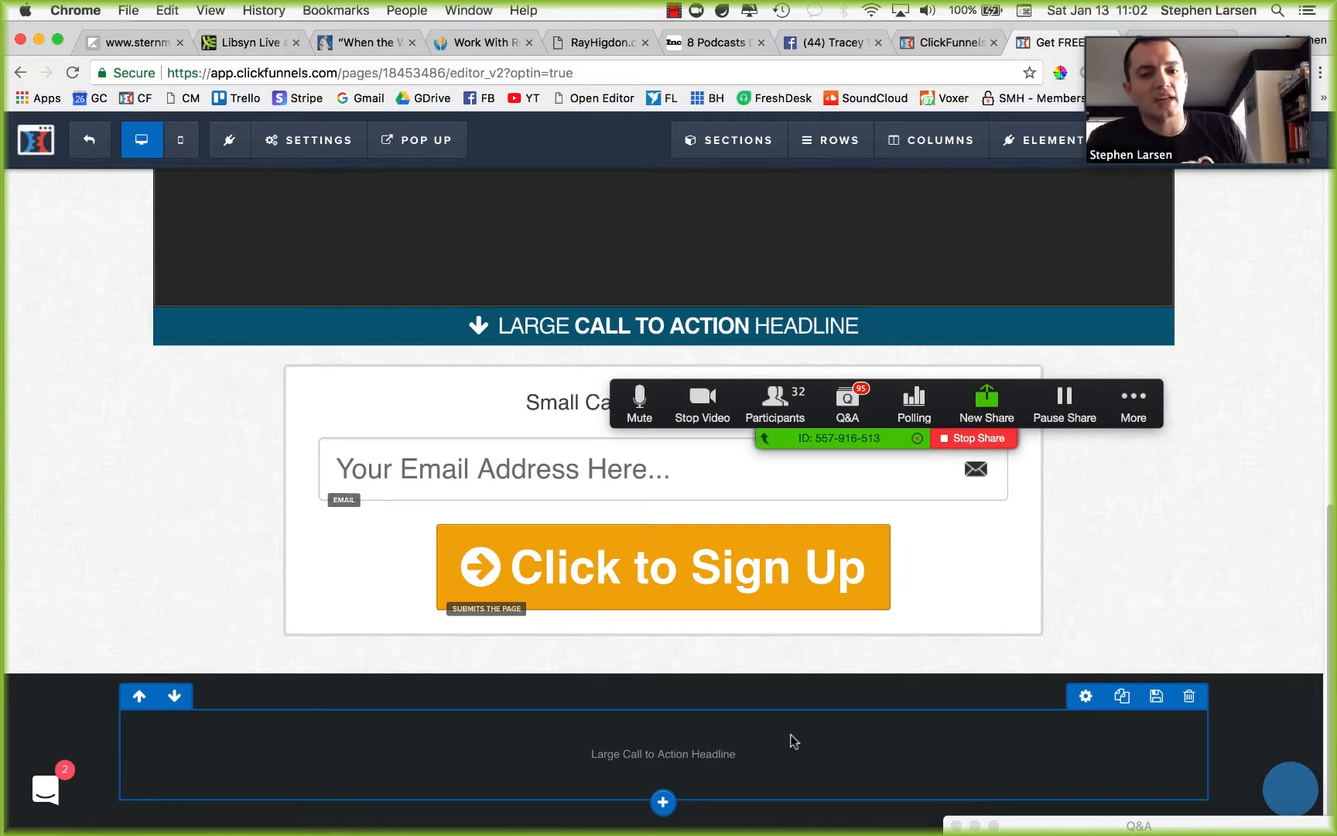
scroll(1185, 343, up, 10)
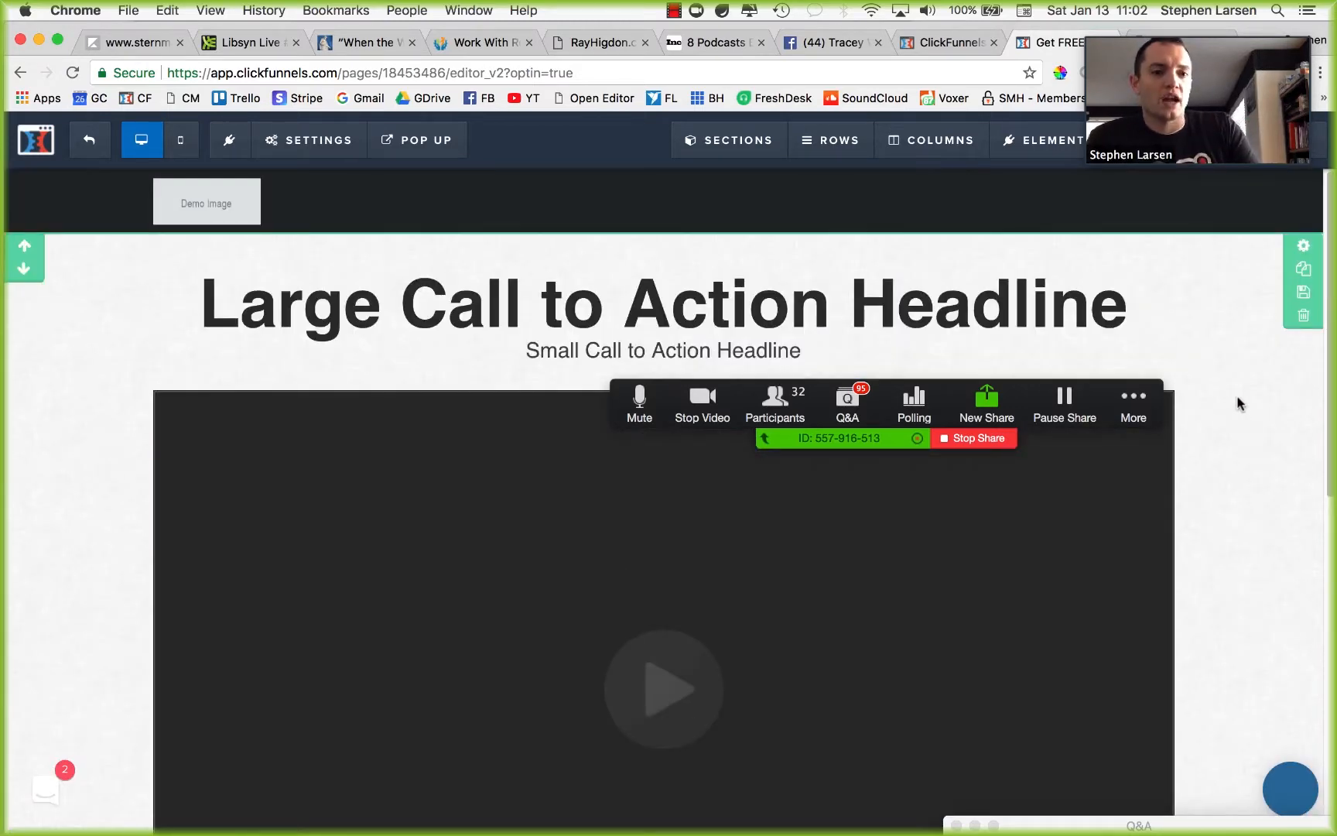
click(1303, 245)
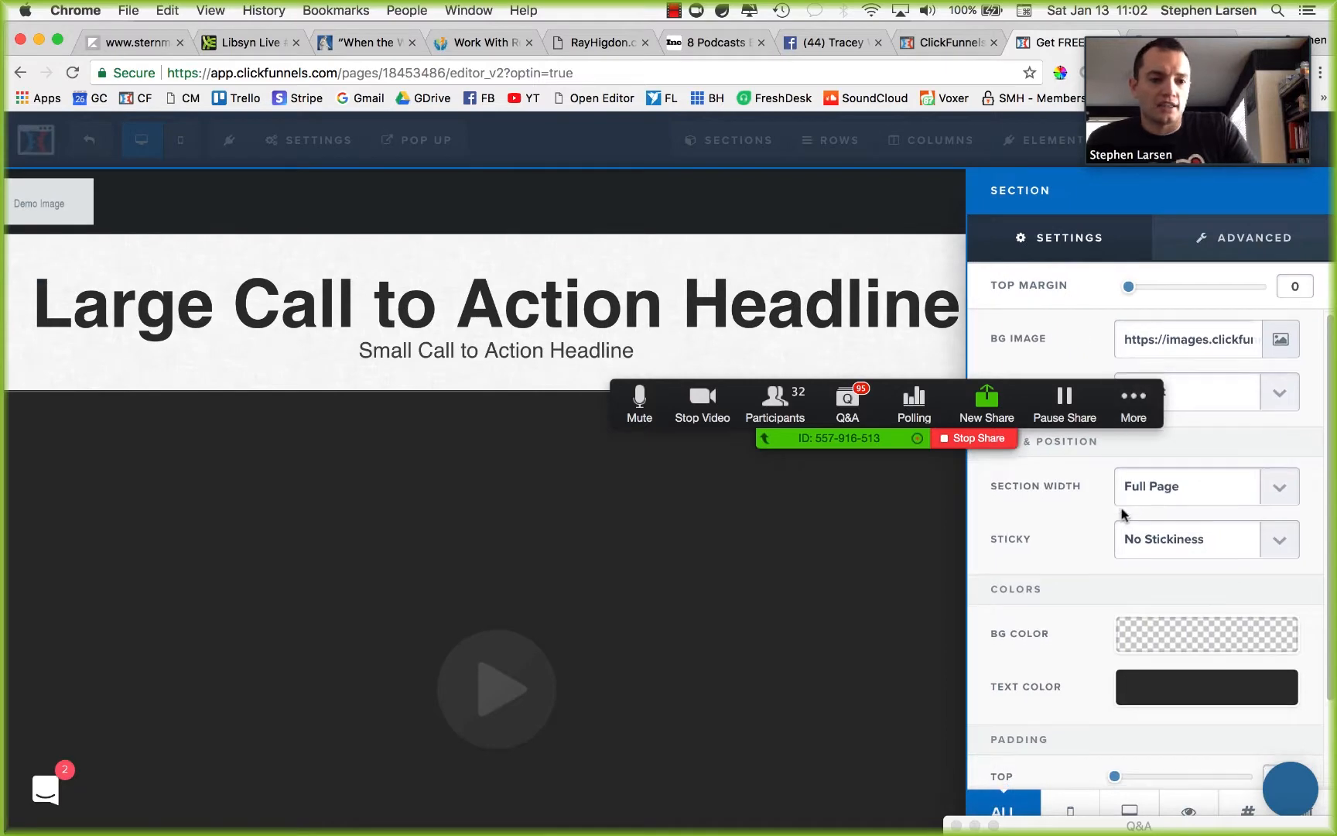
scroll(1118, 517, down, 3)
click(814, 619)
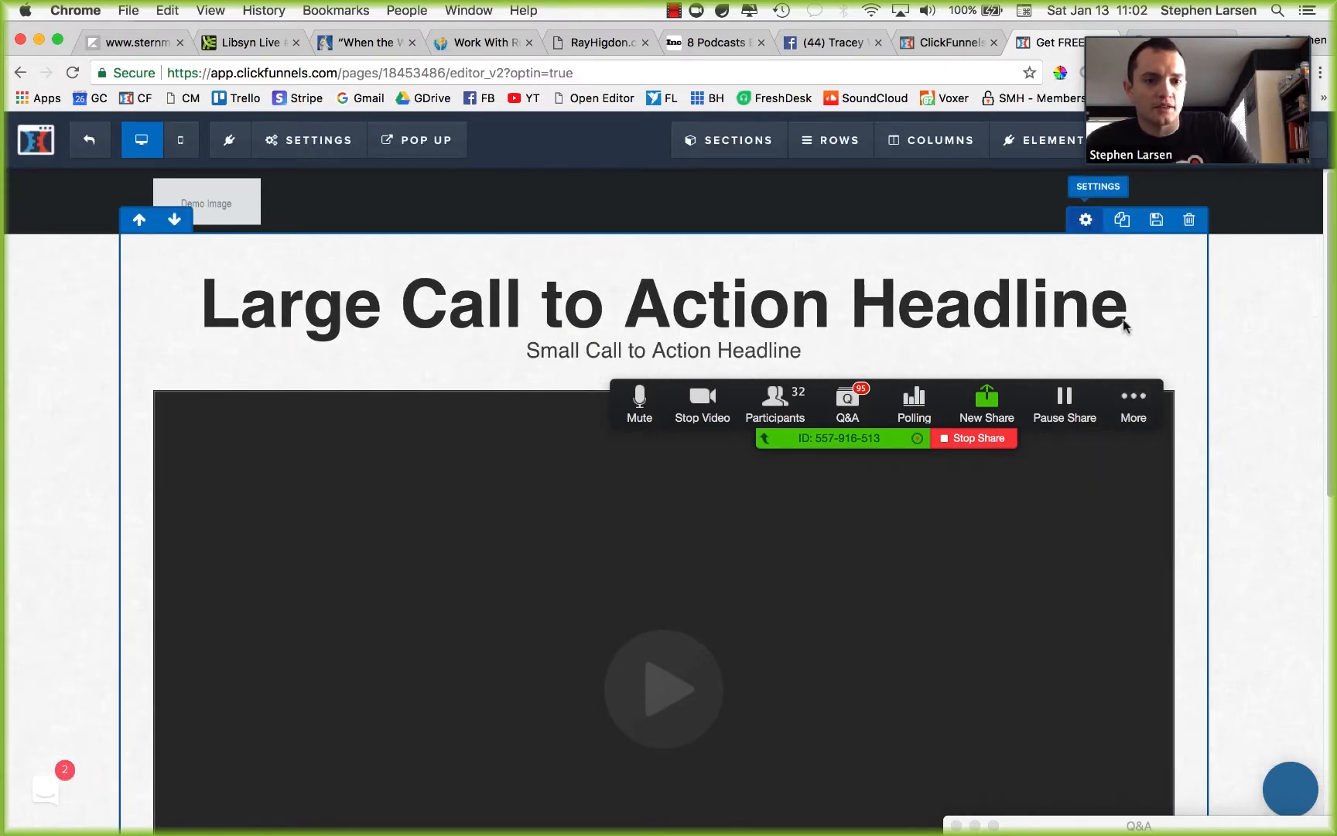
Step: Increase the bottom padding of the one-column row that holds the main headline and video
click(1086, 221)
scroll(1137, 742, down, 2)
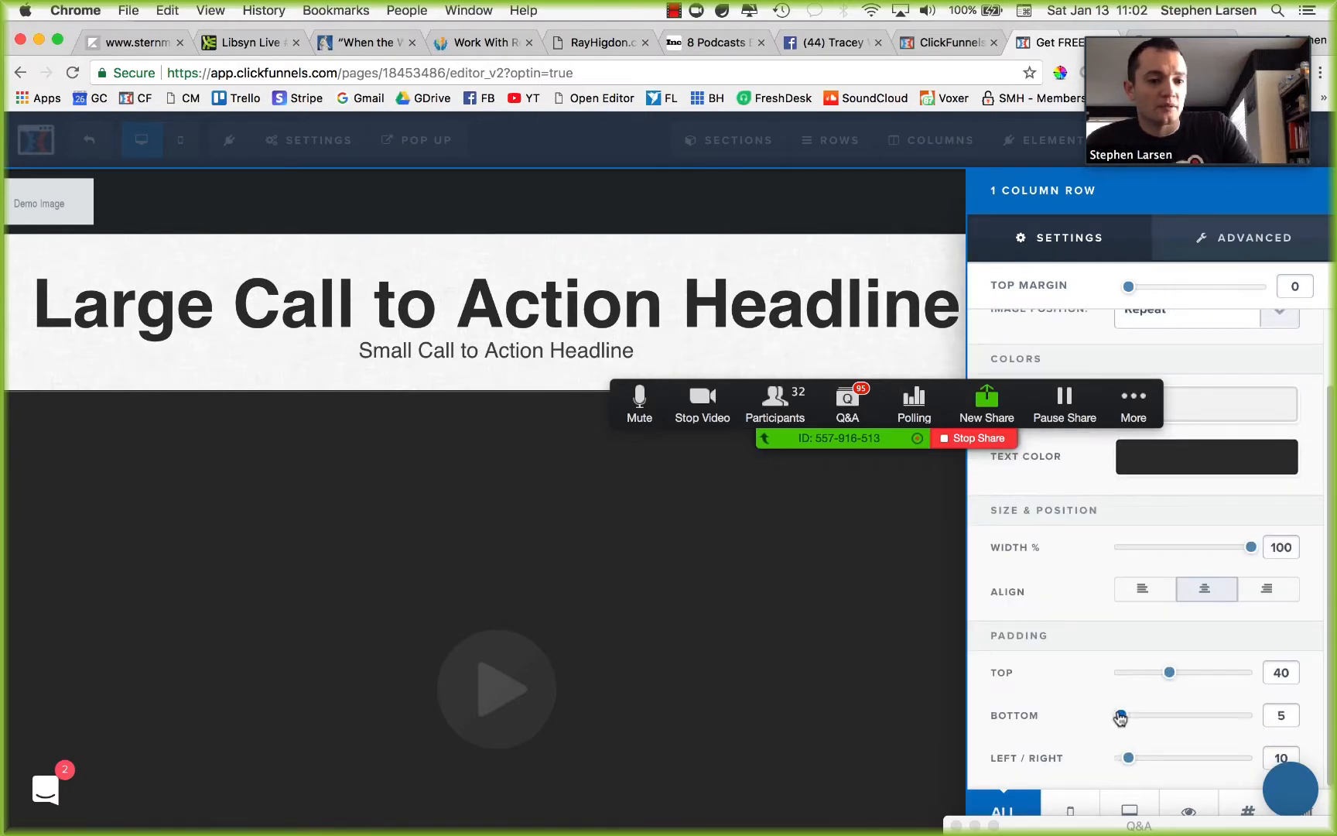
drag(1120, 719, 1145, 718)
click(786, 658)
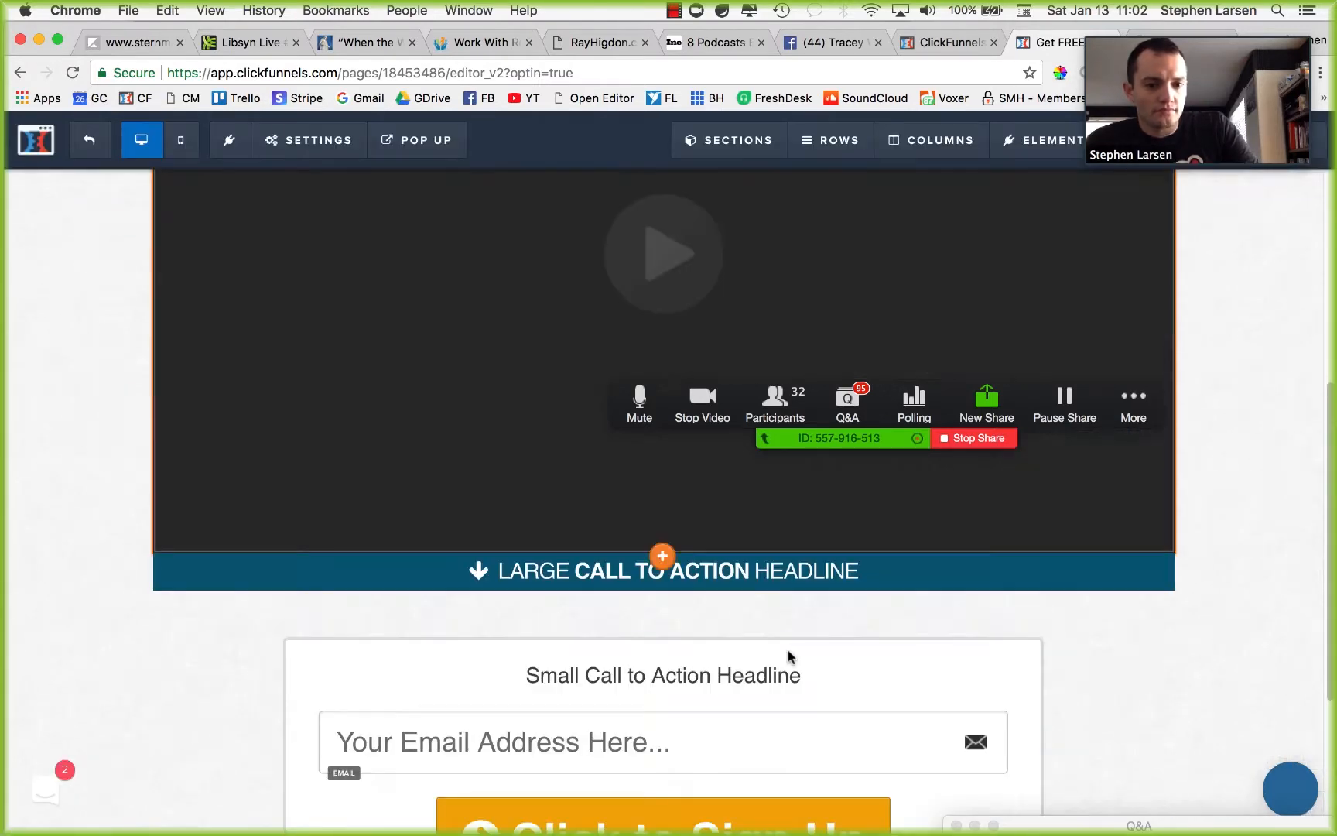
scroll(805, 646, down, 4)
scroll(1074, 574, down, 2)
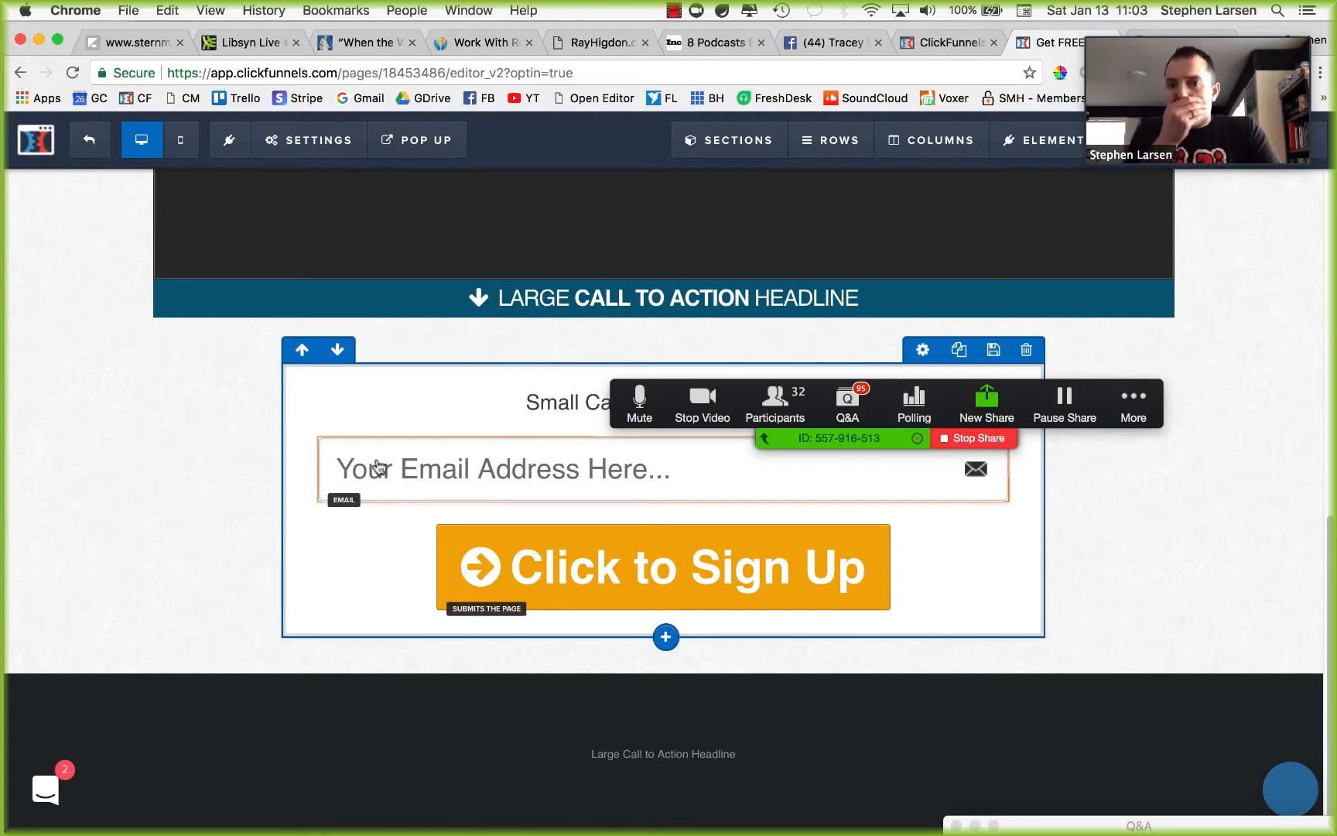
Step: Move the meeting toolbar clear of the sign-up form and increase the main section's bottom padding
scroll(373, 492, up, 15)
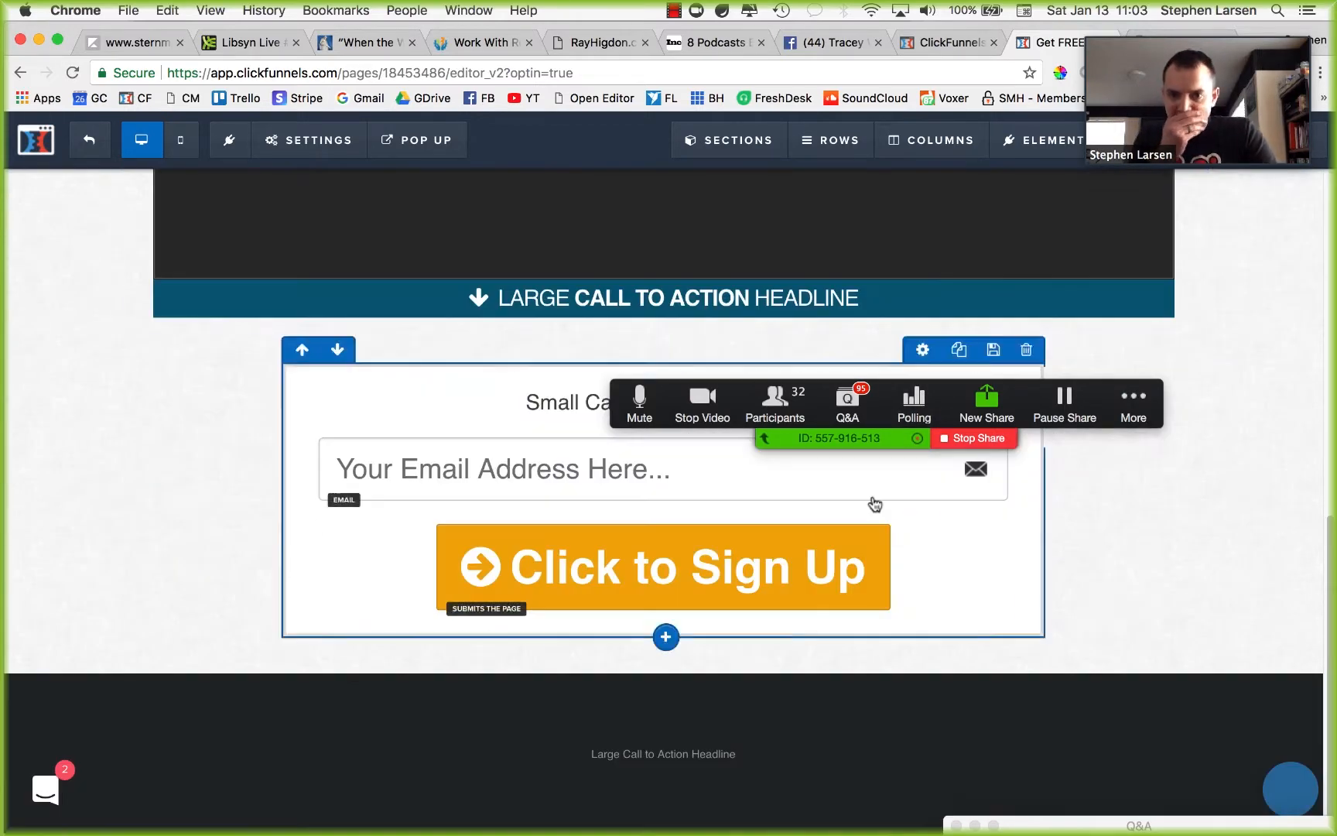
scroll(872, 505, down, 10)
drag(986, 407, 450, 731)
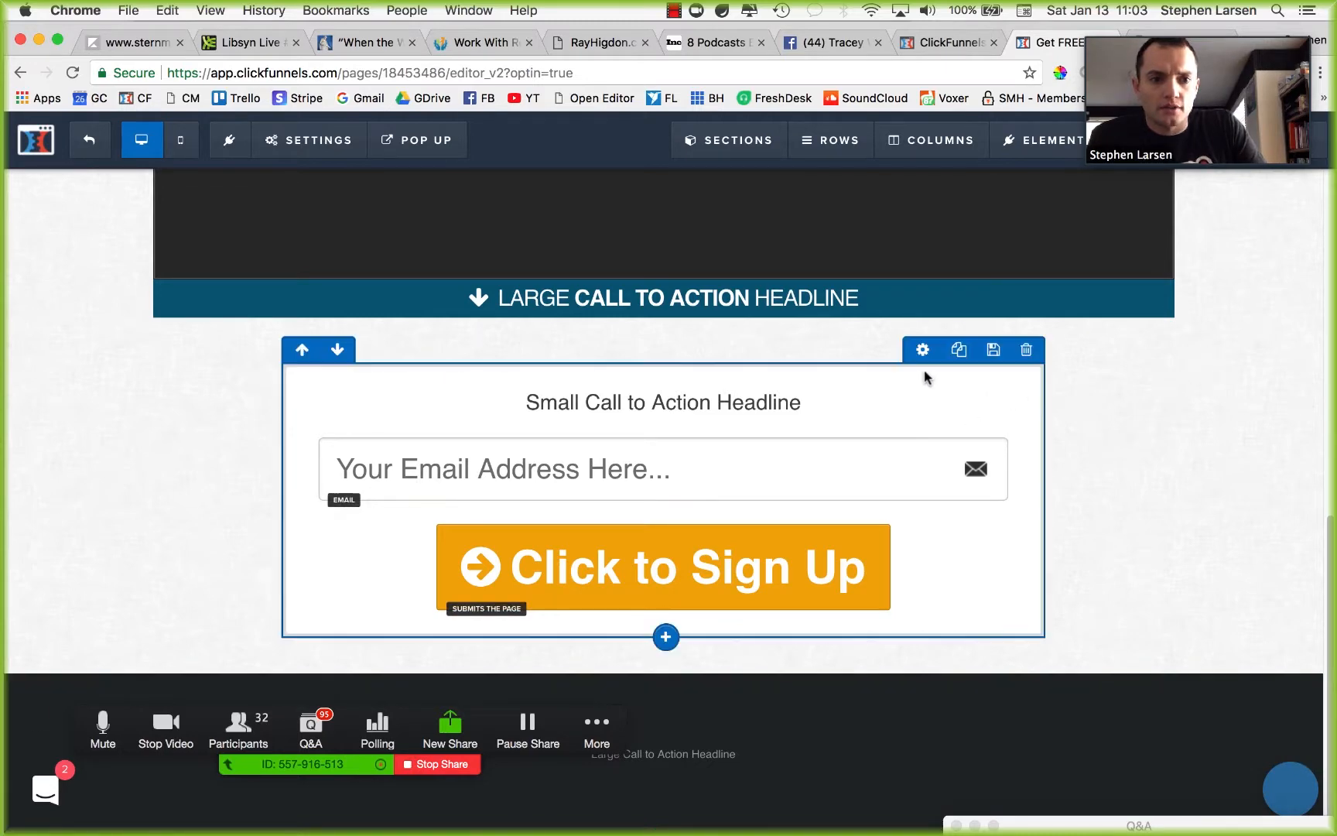
scroll(1276, 517, up, 10)
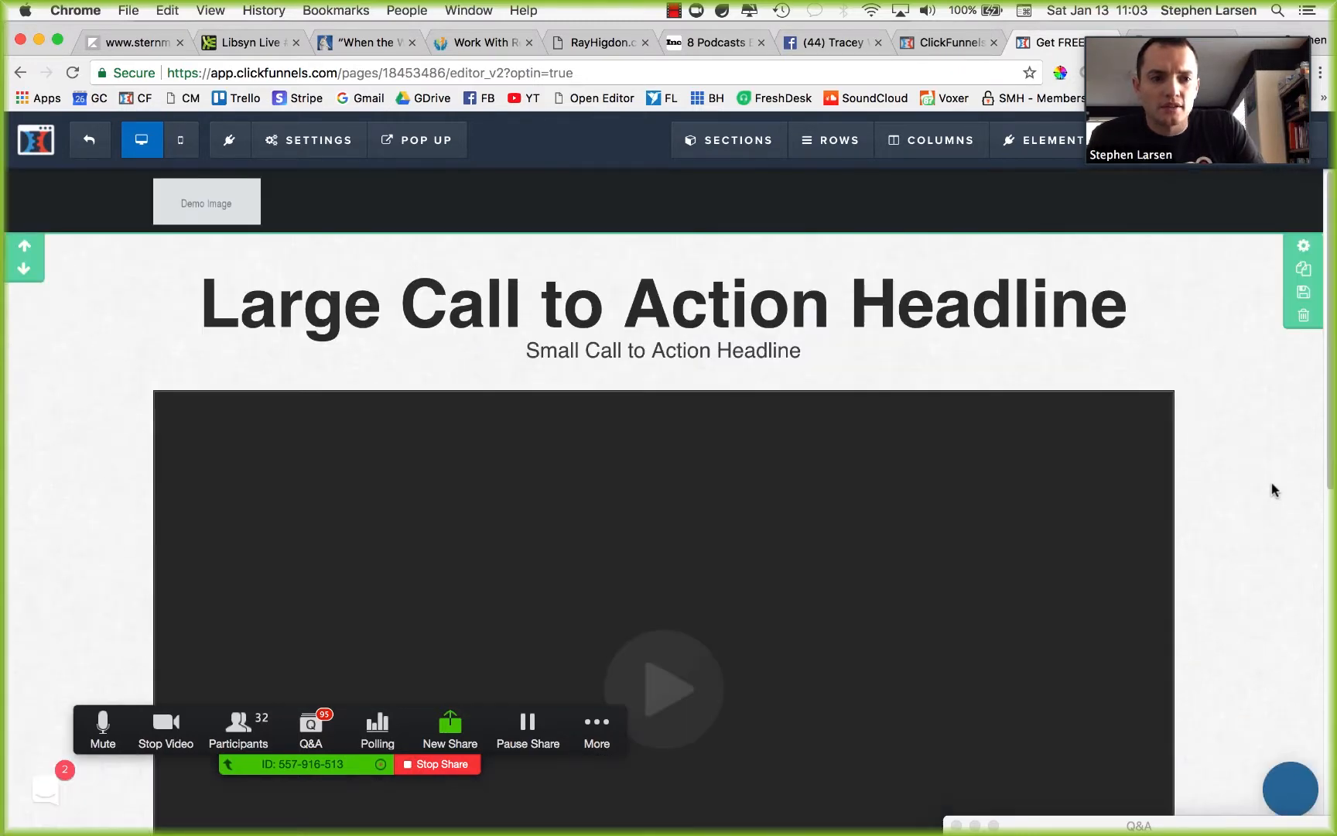
click(1300, 248)
scroll(1060, 558, down, 3)
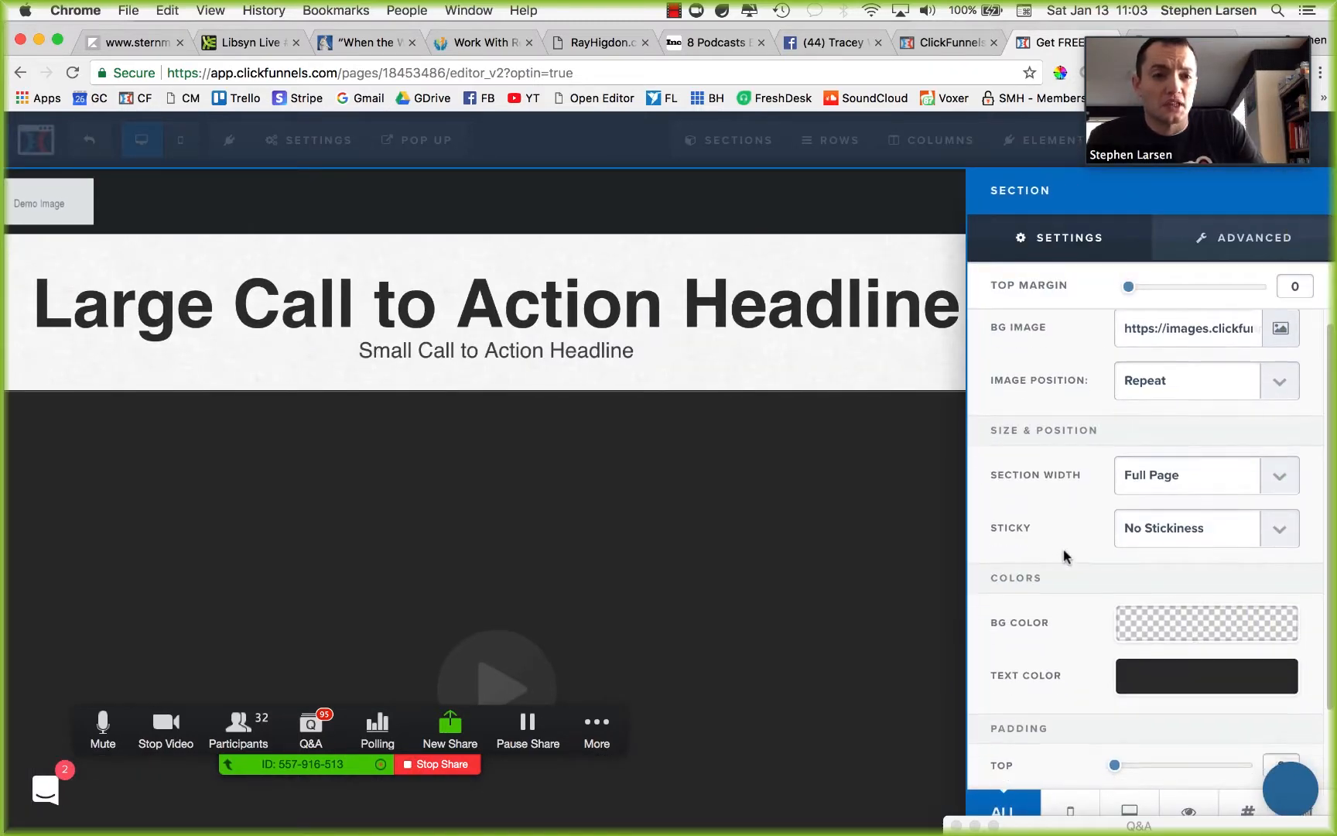
drag(1175, 720, 1219, 713)
click(839, 513)
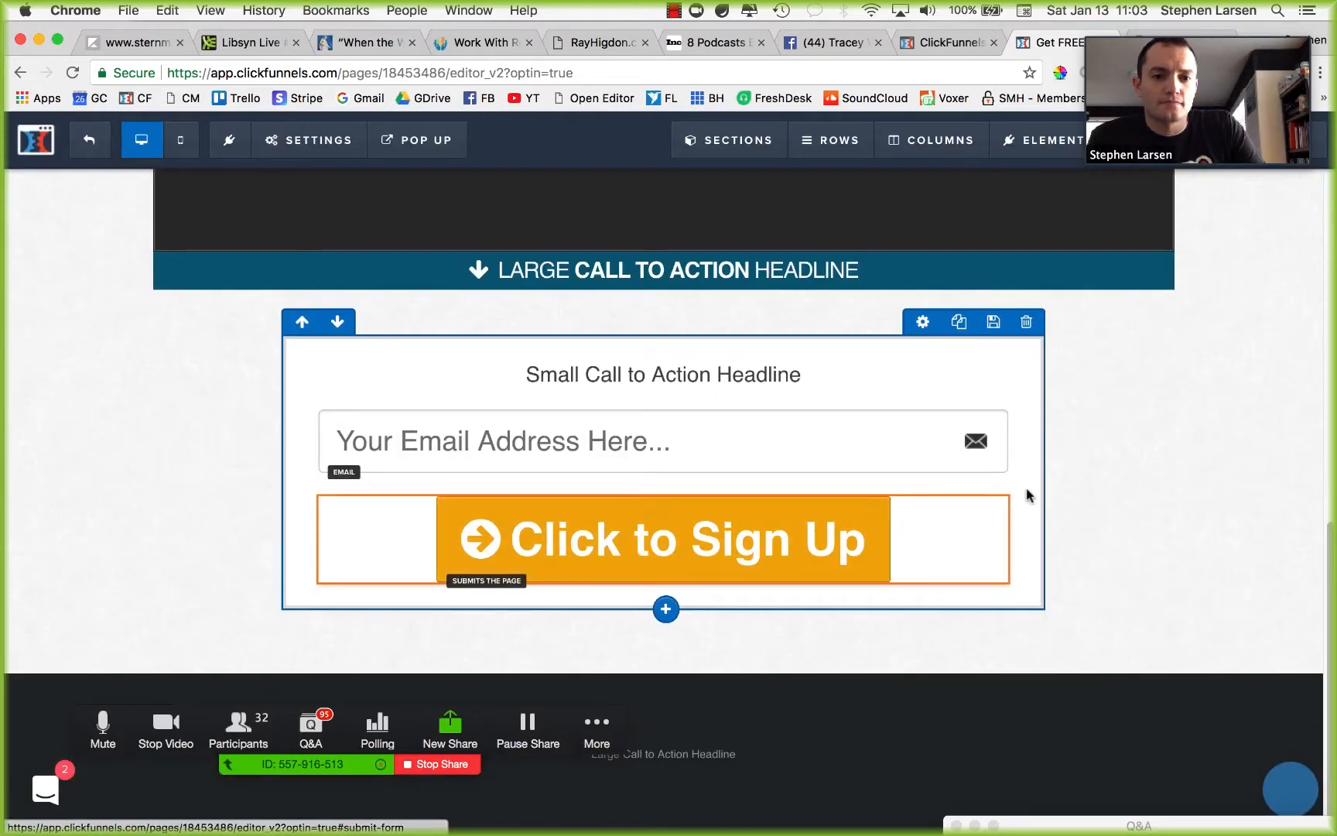
Step: Set the page's SEO title to "How I ... ANd.... without... ", including the quotation marks, and close the SEO settings
scroll(1194, 540, up, 10)
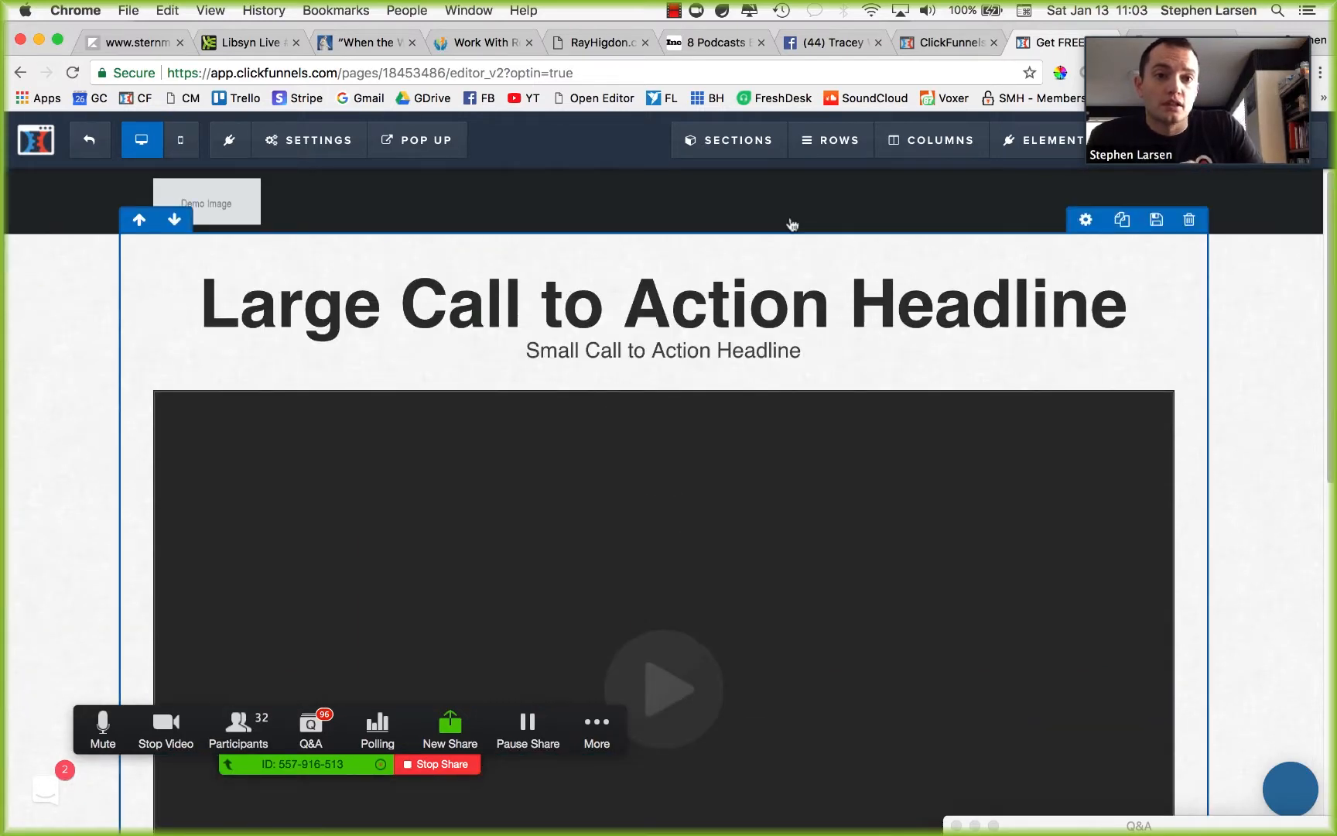
click(320, 152)
click(333, 216)
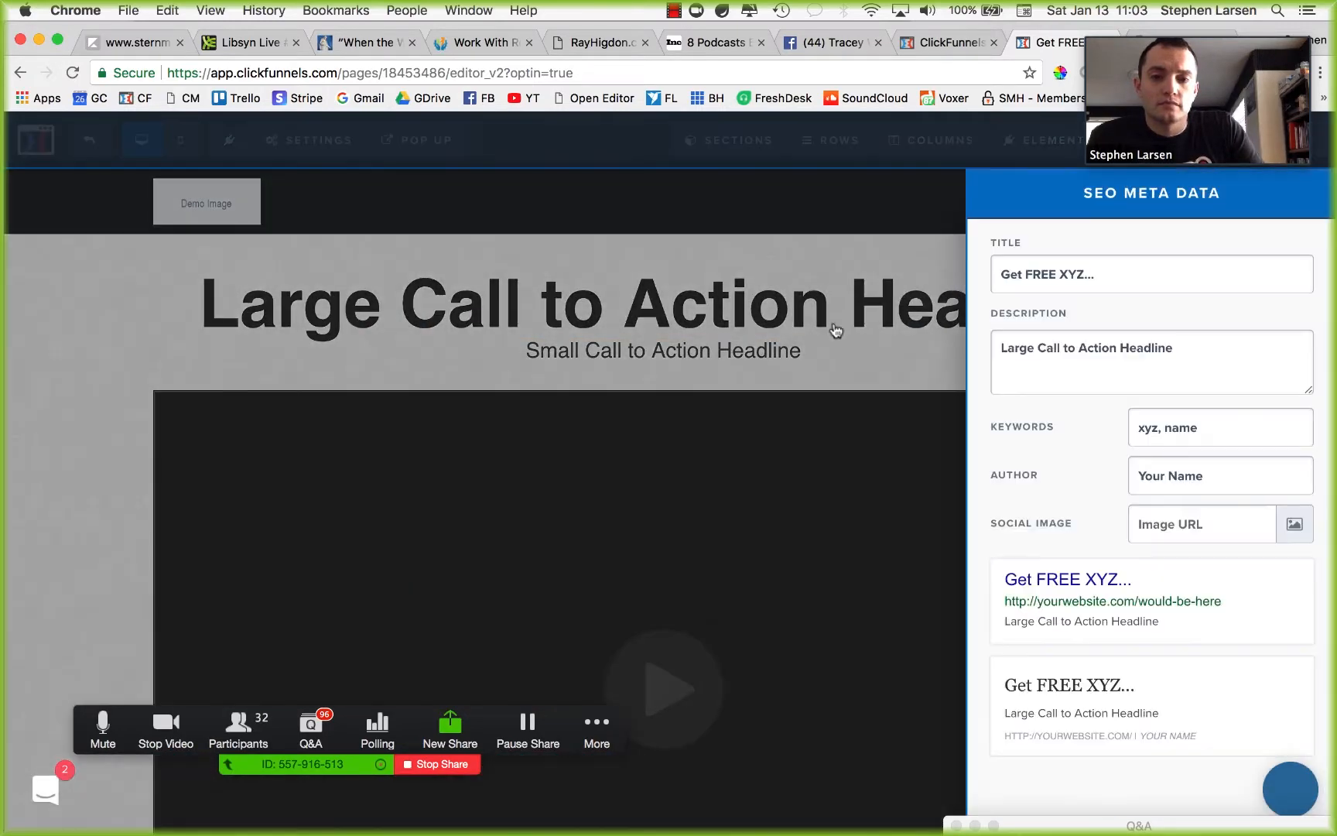
triple_click(1039, 277)
text(Ho)
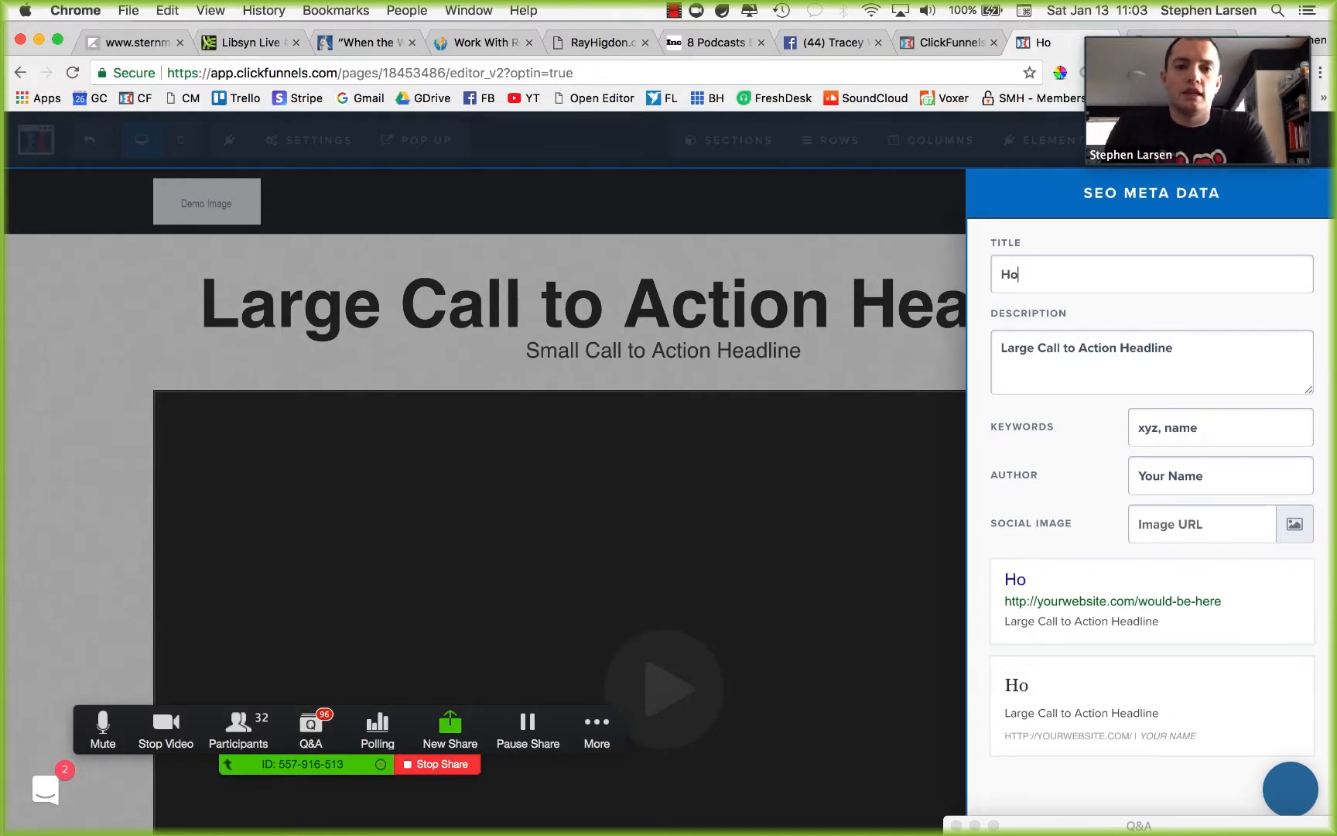
key(BackSpace)
key(BackSpace)
text("How)
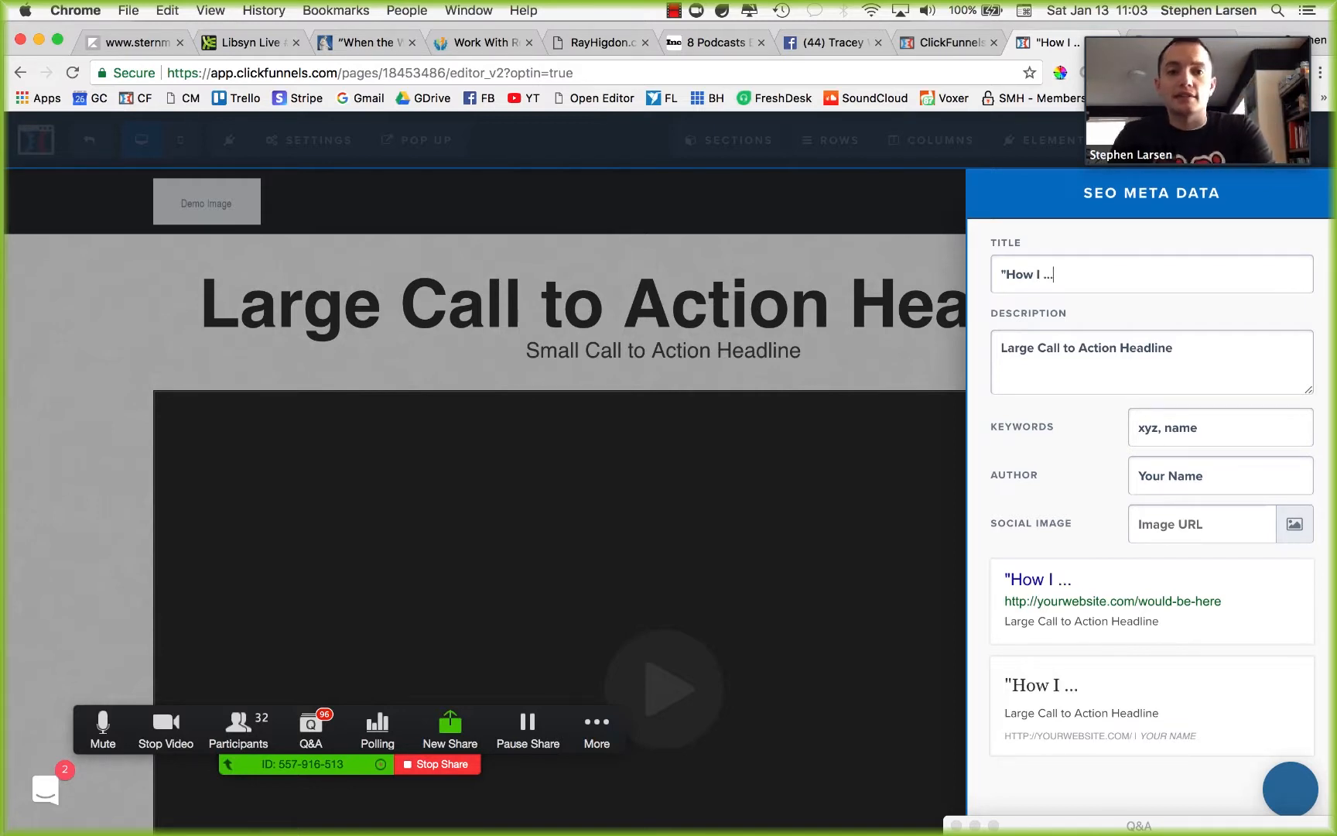
text(I ... ANd.... without... ")
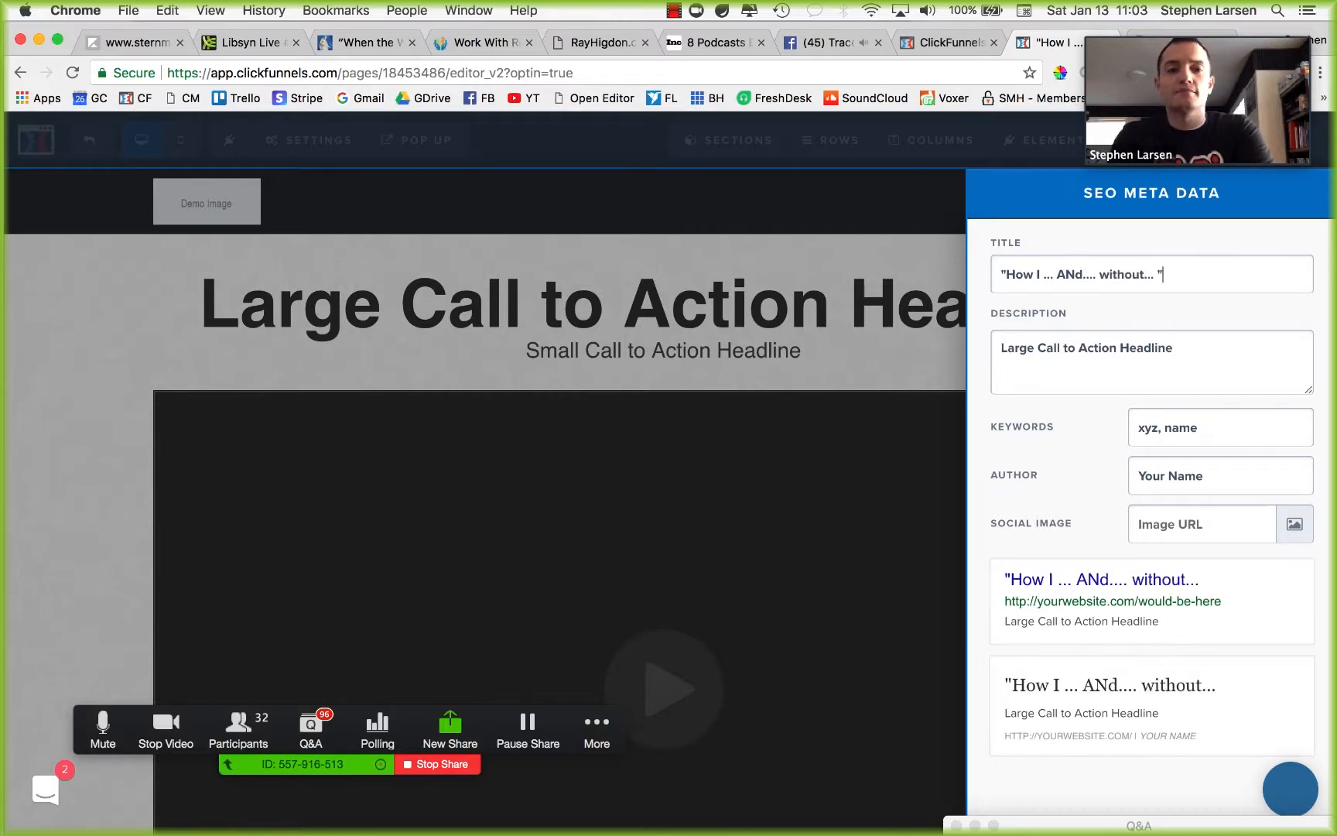
double_click(1098, 347)
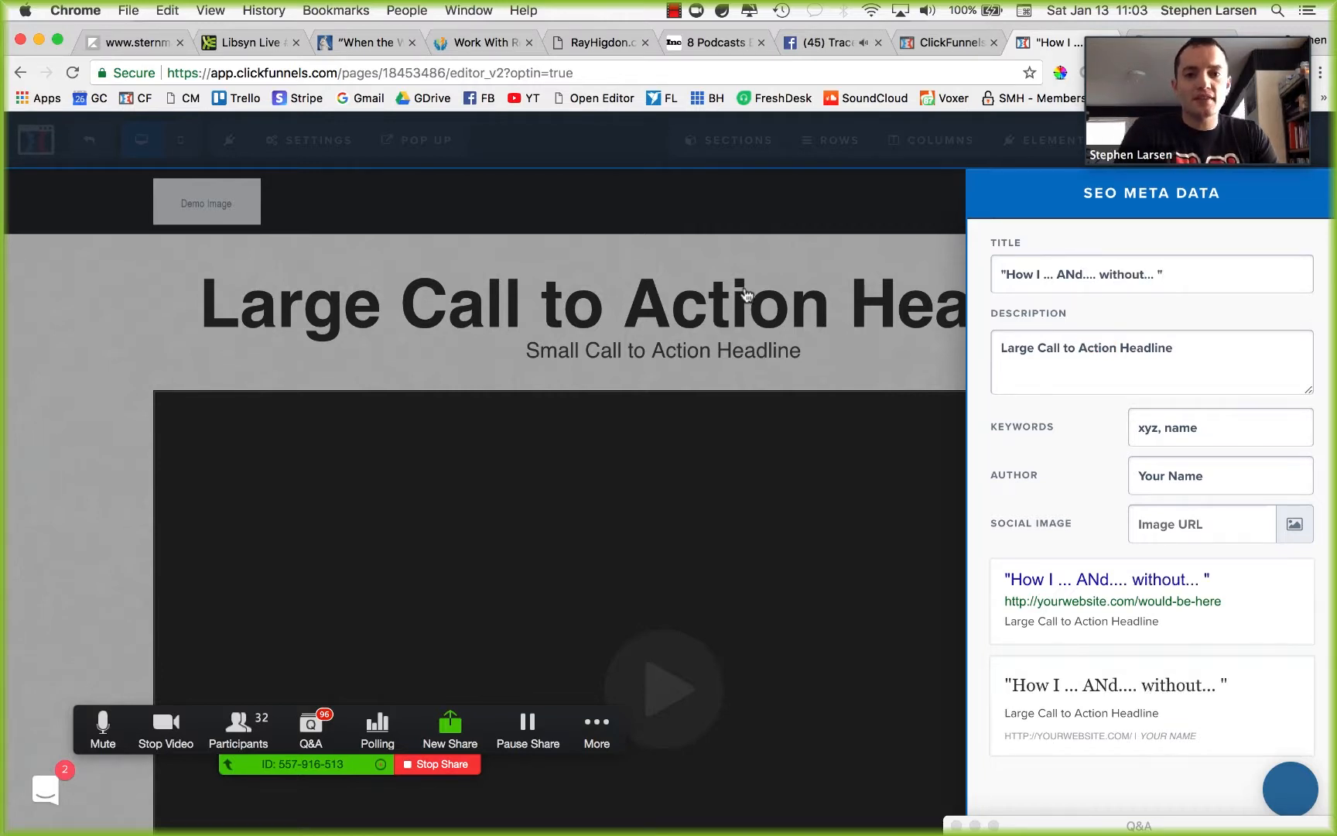
click(645, 418)
Step: Review the full page layout from the header down to the sign-up form and footer
scroll(645, 418, down, 2)
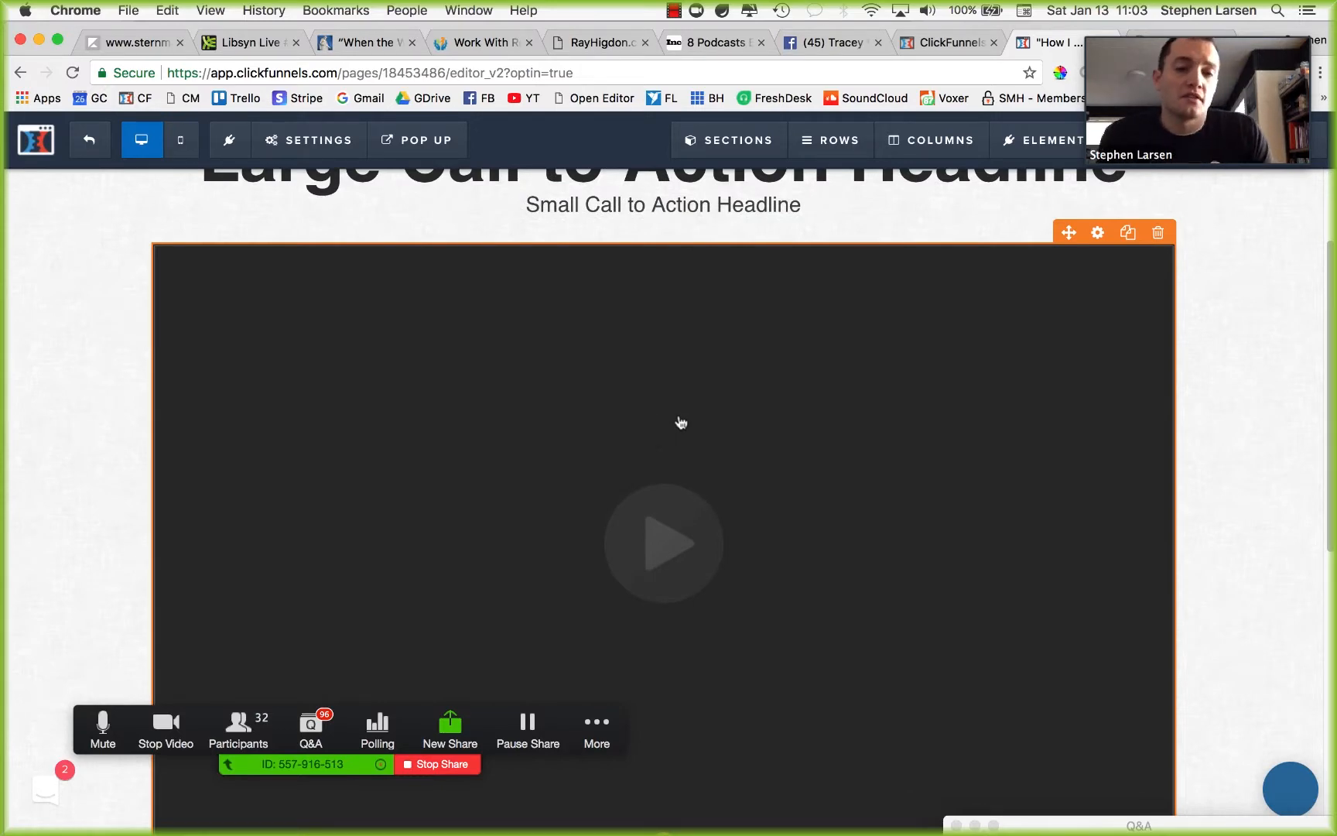
scroll(687, 417, down, 6)
scroll(1206, 523, down, 1)
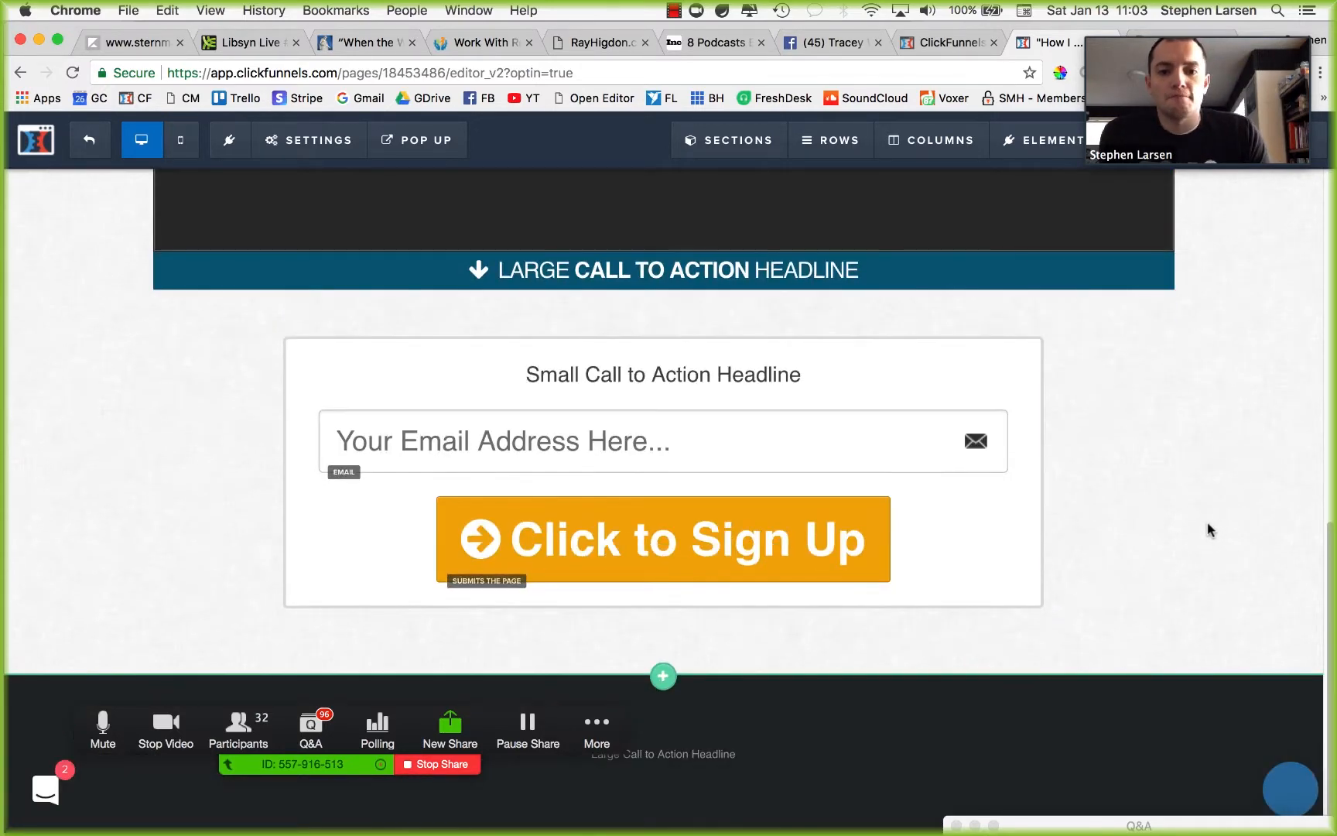
scroll(1207, 528, up, 5)
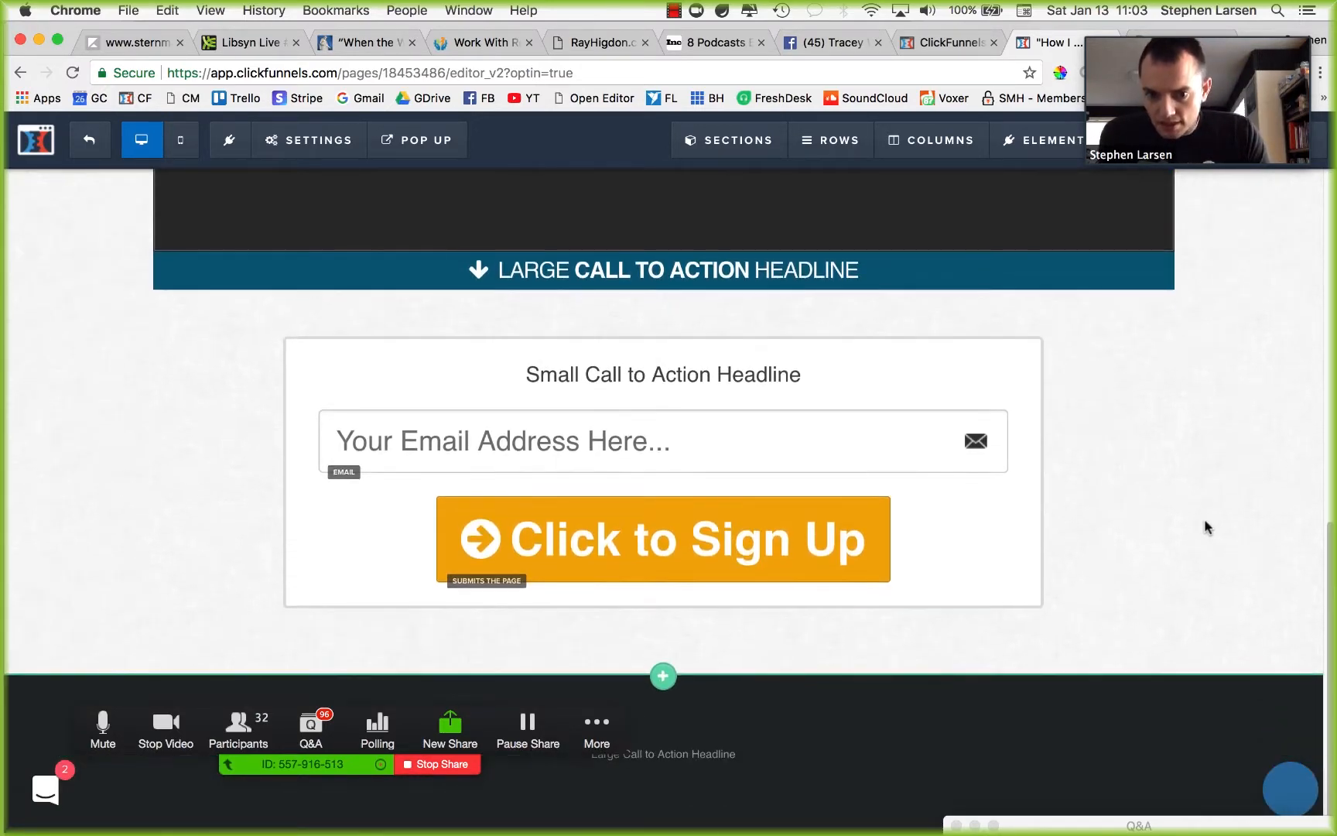
scroll(1205, 528, up, 10)
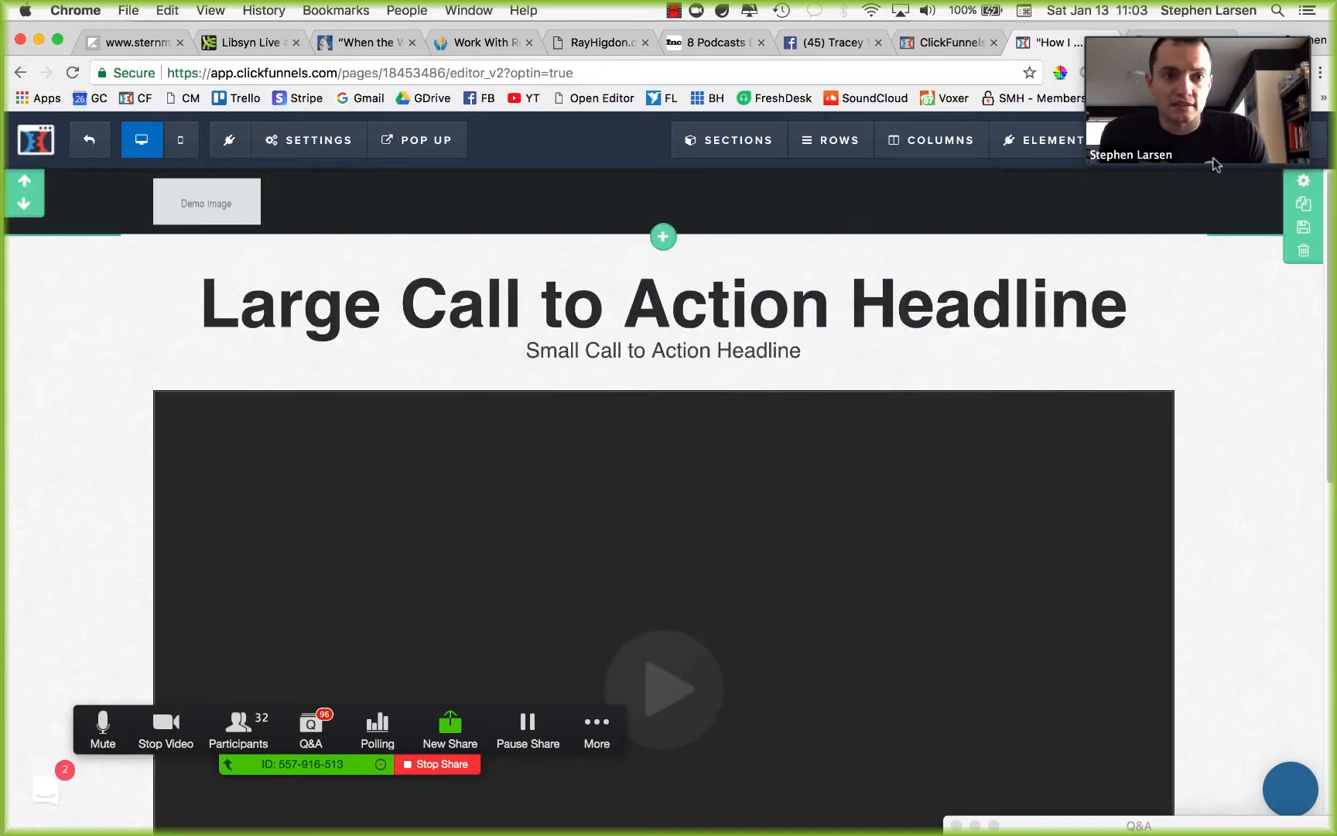
scroll(1186, 383, down, 15)
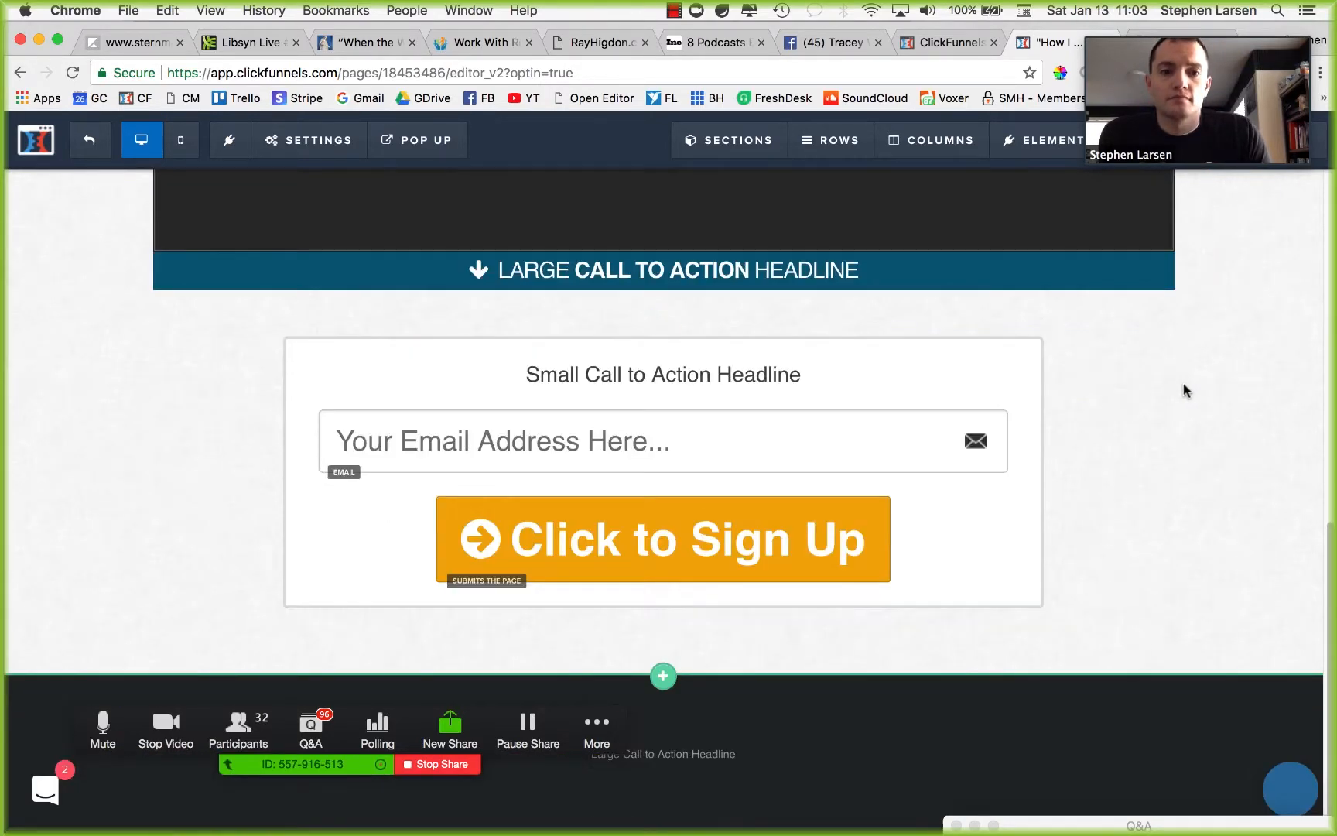
scroll(1186, 385, up, 15)
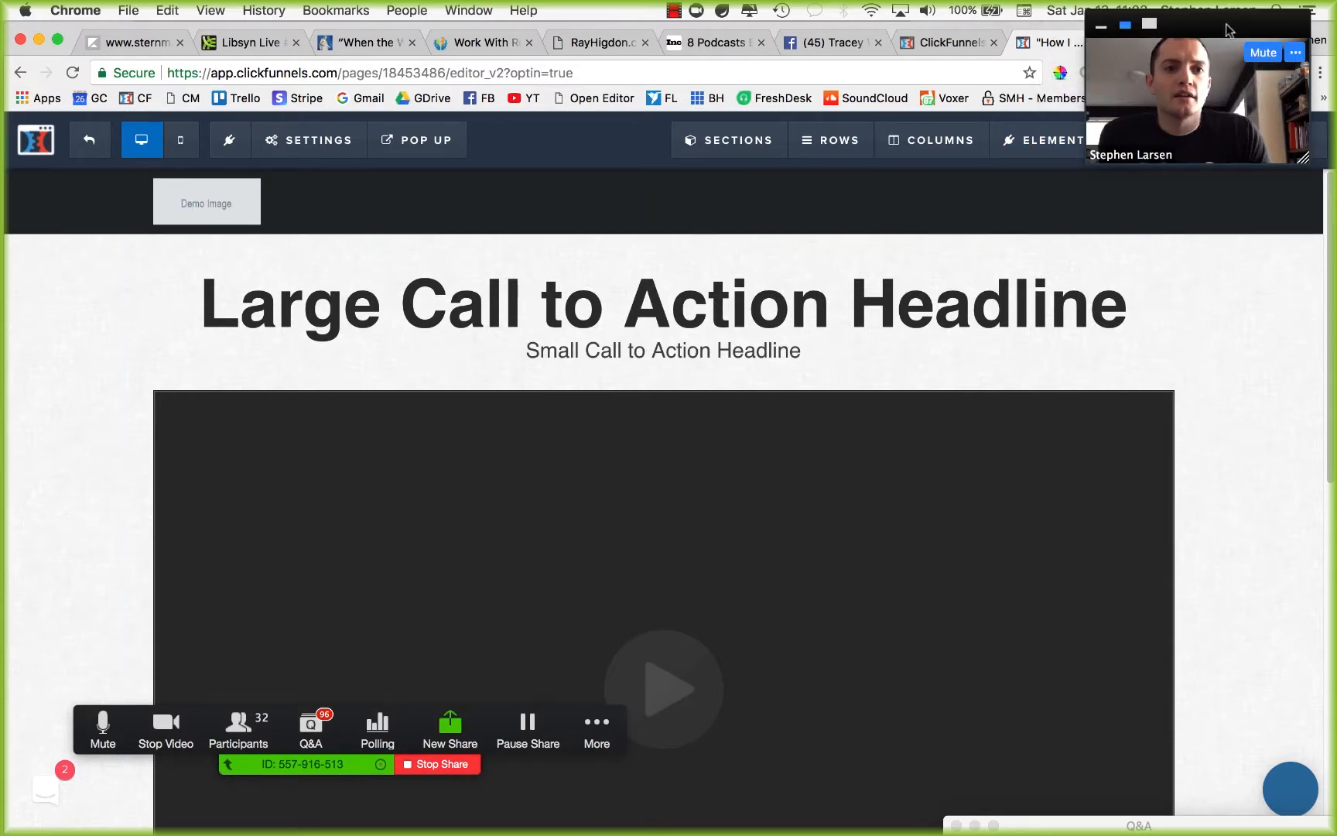
Step: Move the webcam window away from the editor's save control and save the page
drag(1199, 92, 1128, 325)
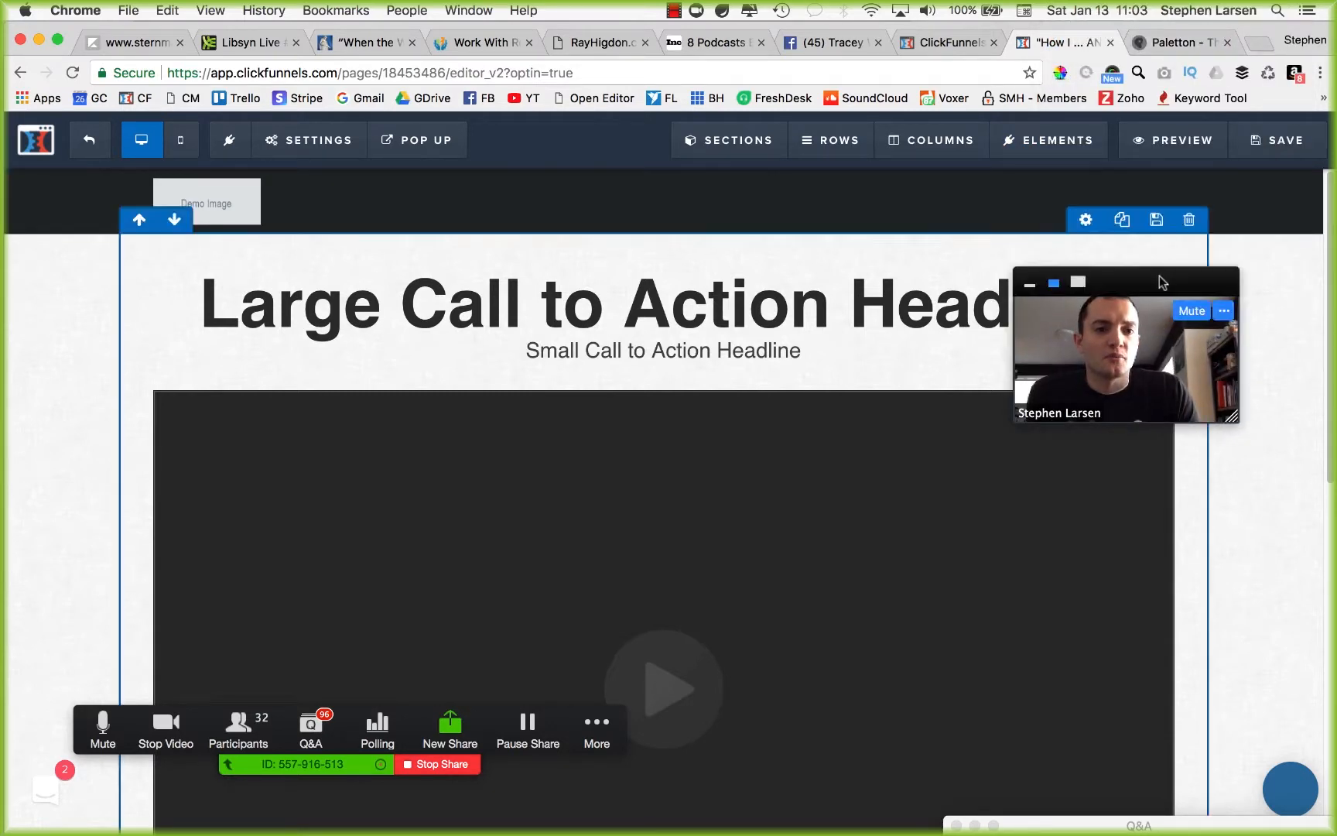
drag(1161, 277, 1064, 137)
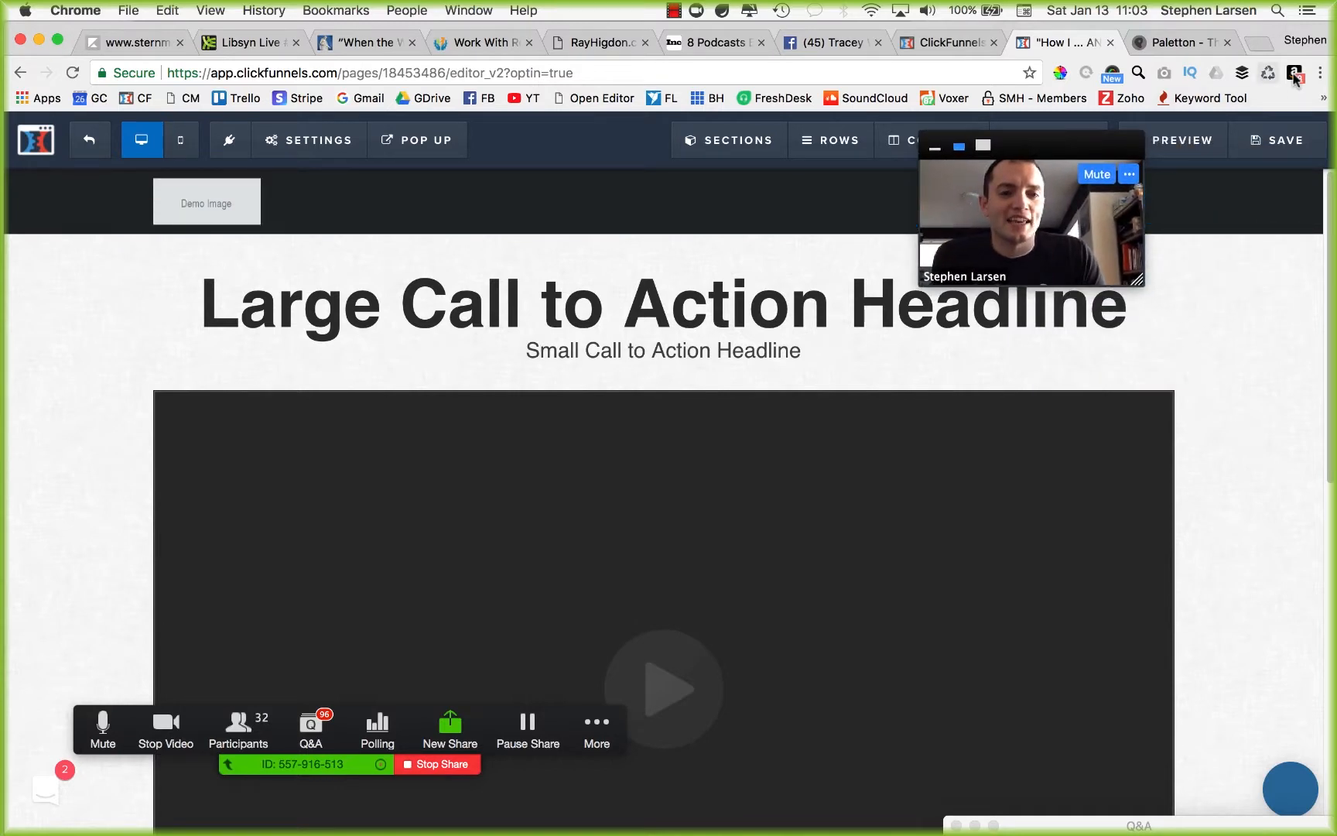
click(1289, 145)
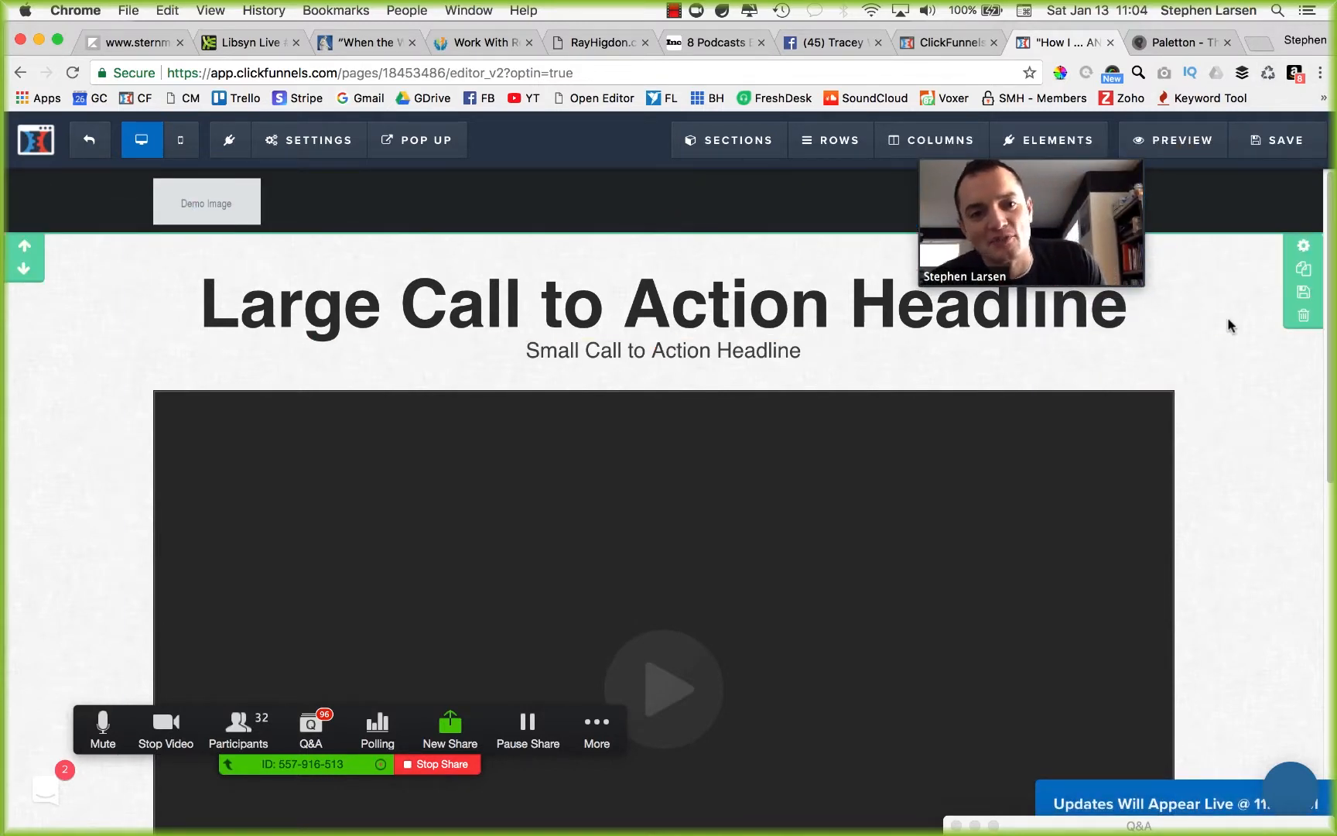
Step: Reposition the webcam window, save the page again and bring up the overview of all open windows
scroll(1206, 358, down, 2)
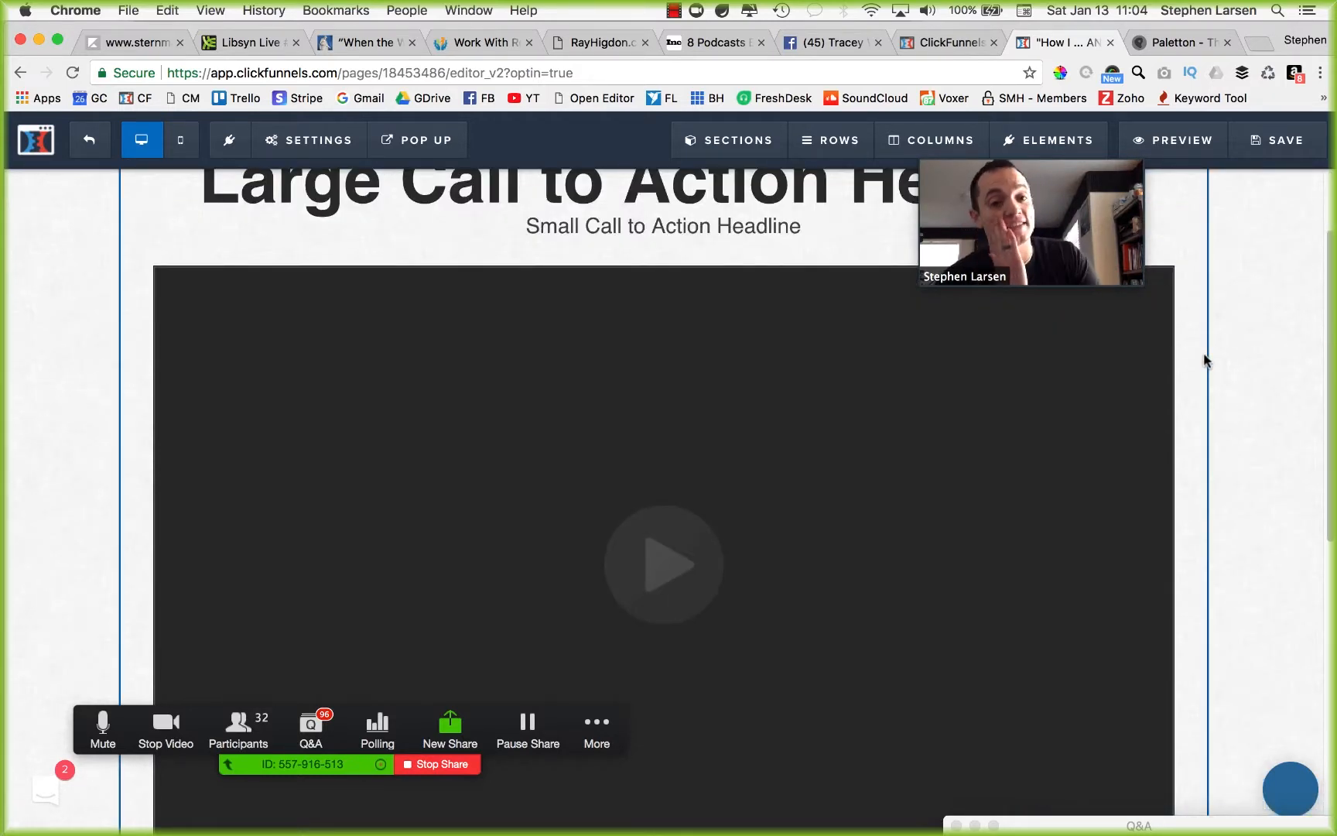
scroll(1308, 403, down, 1)
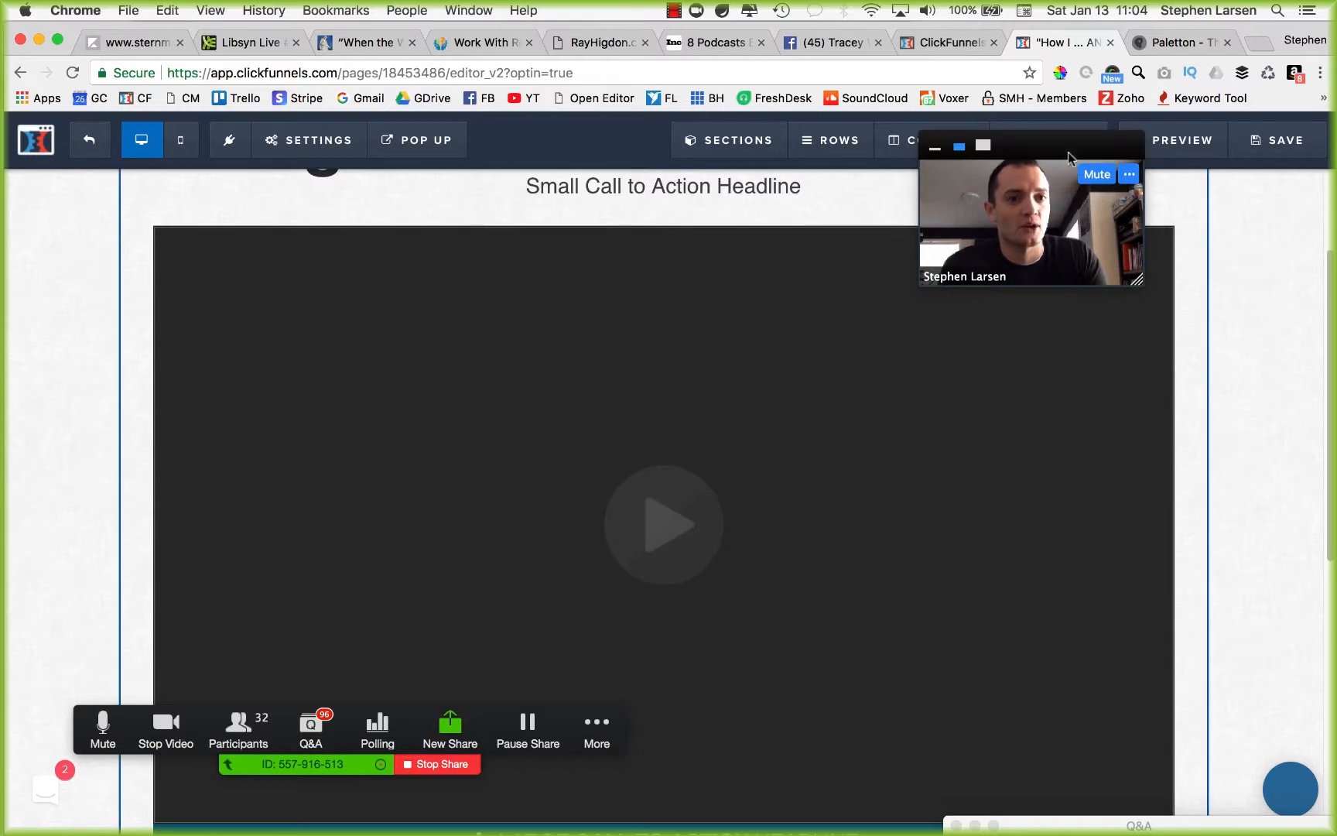
drag(1006, 147, 1281, 140)
click(1291, 141)
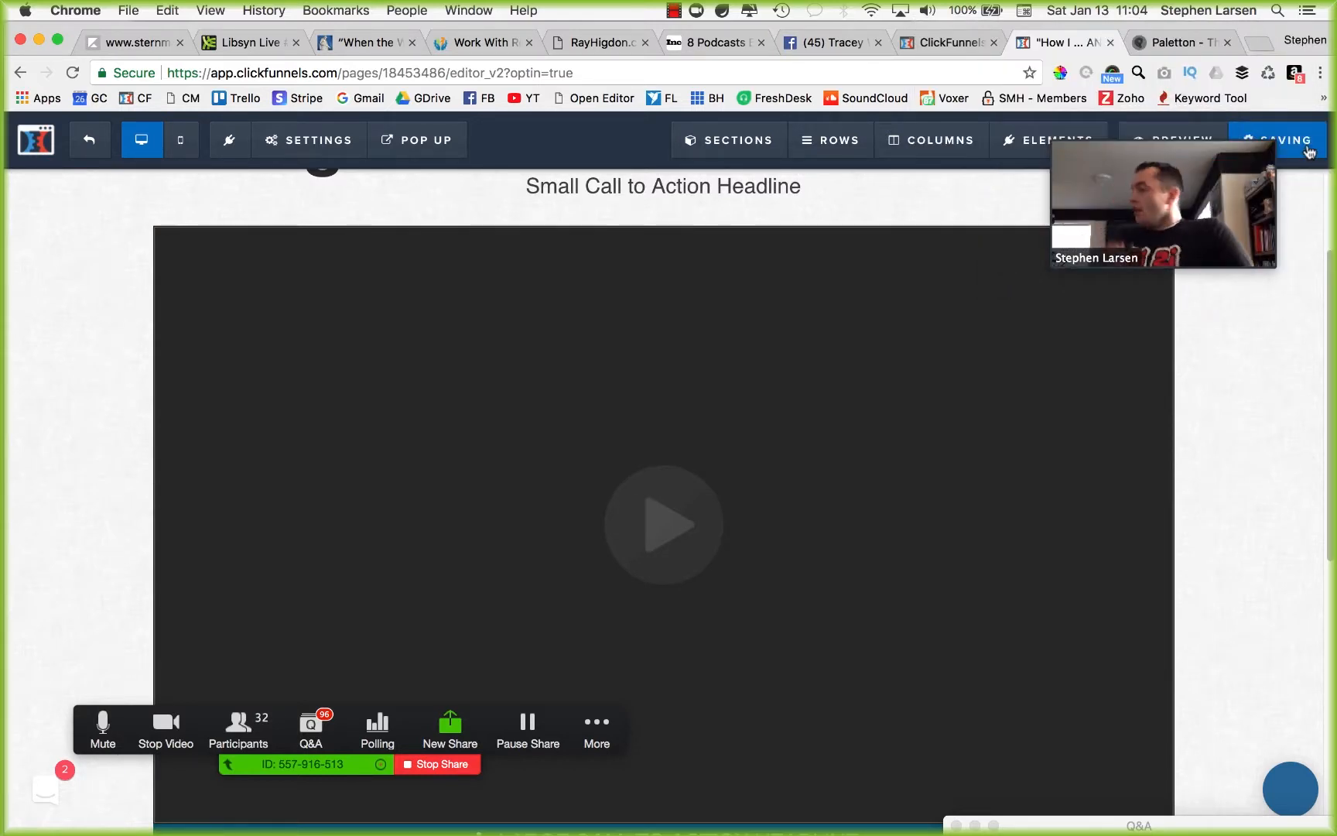
key(ctrl+Up)
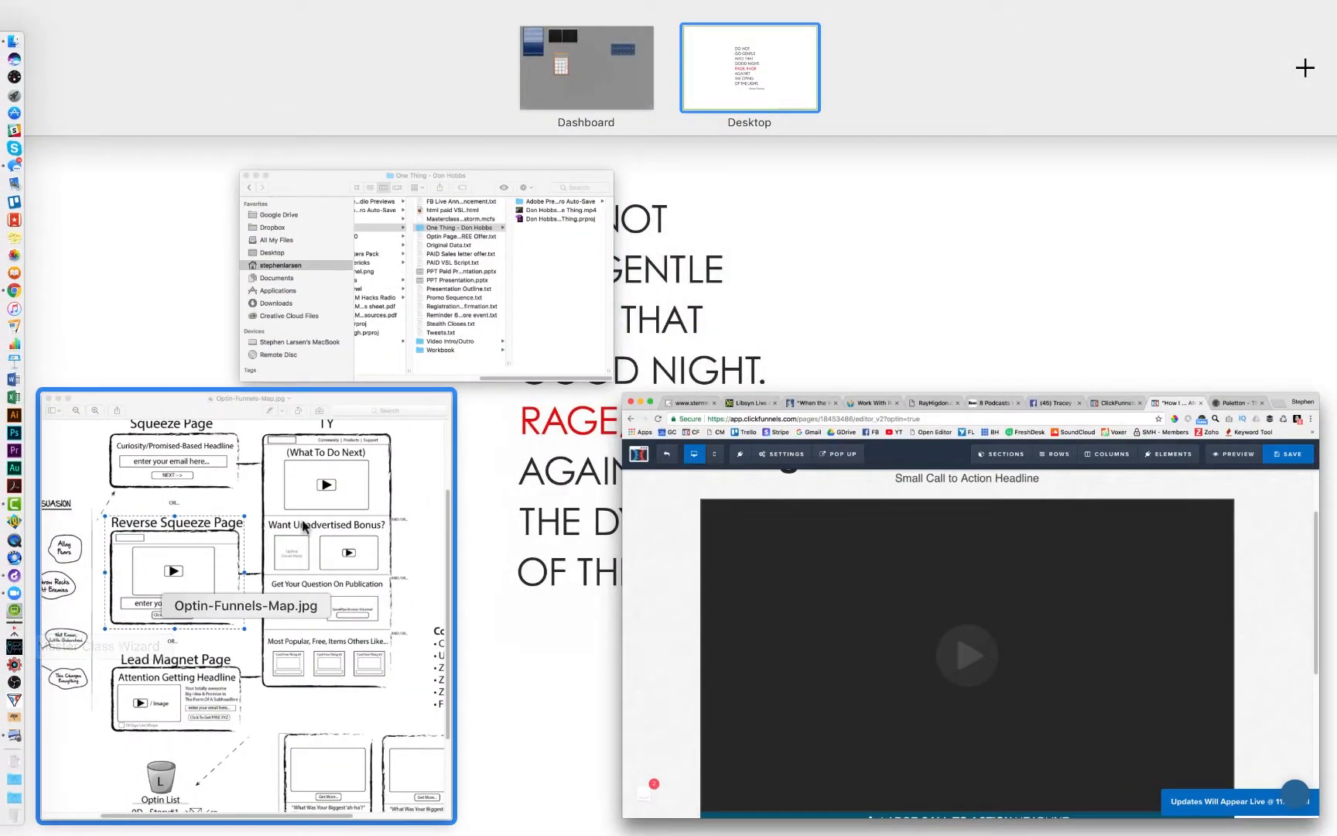
Step: Bring Optin-Funnels-Map.jpg to the front and marquee-select the Lead Magnet Page diagram
click(167, 619)
drag(239, 514, 421, 602)
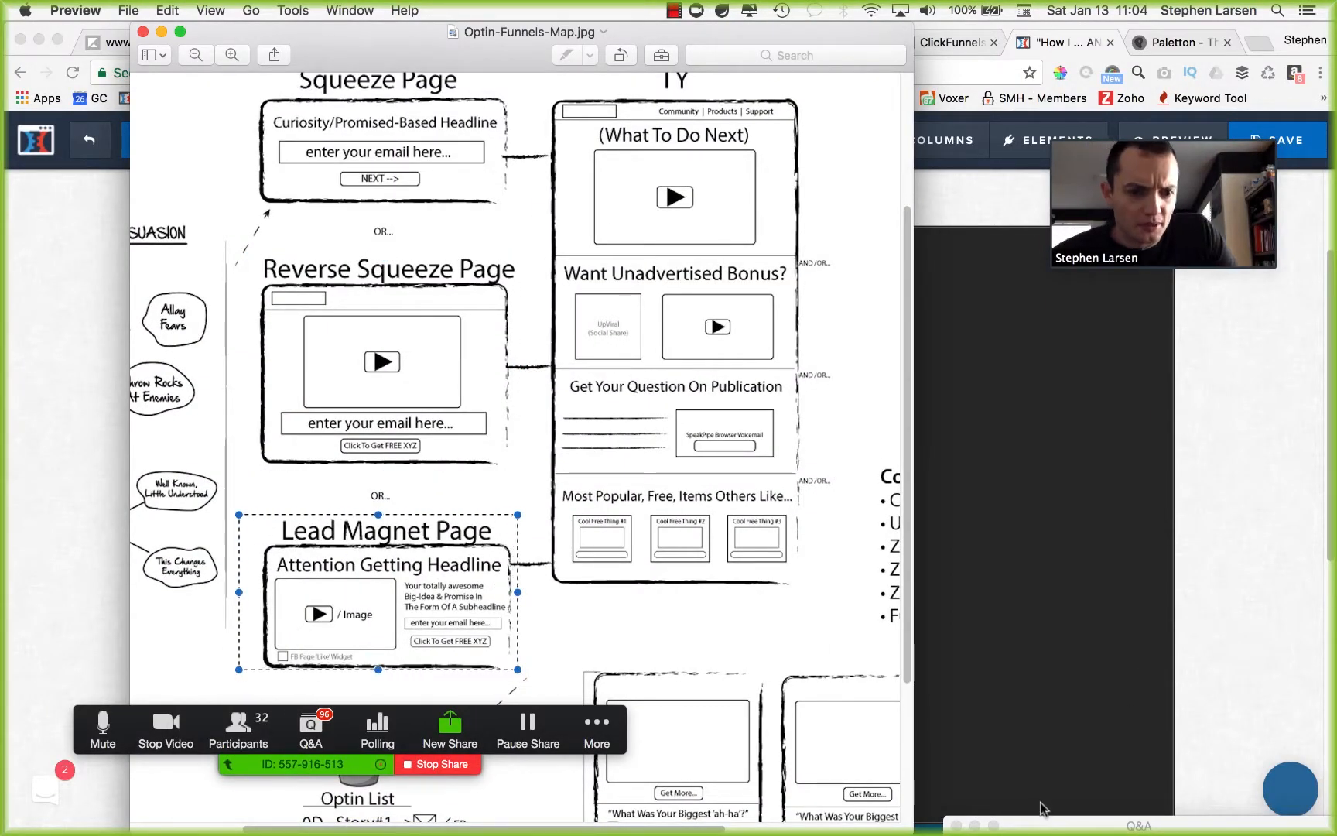
Step: Move the Q&A window up beside the funnel map and read through the most recent attendee questions
drag(1059, 825, 1027, 394)
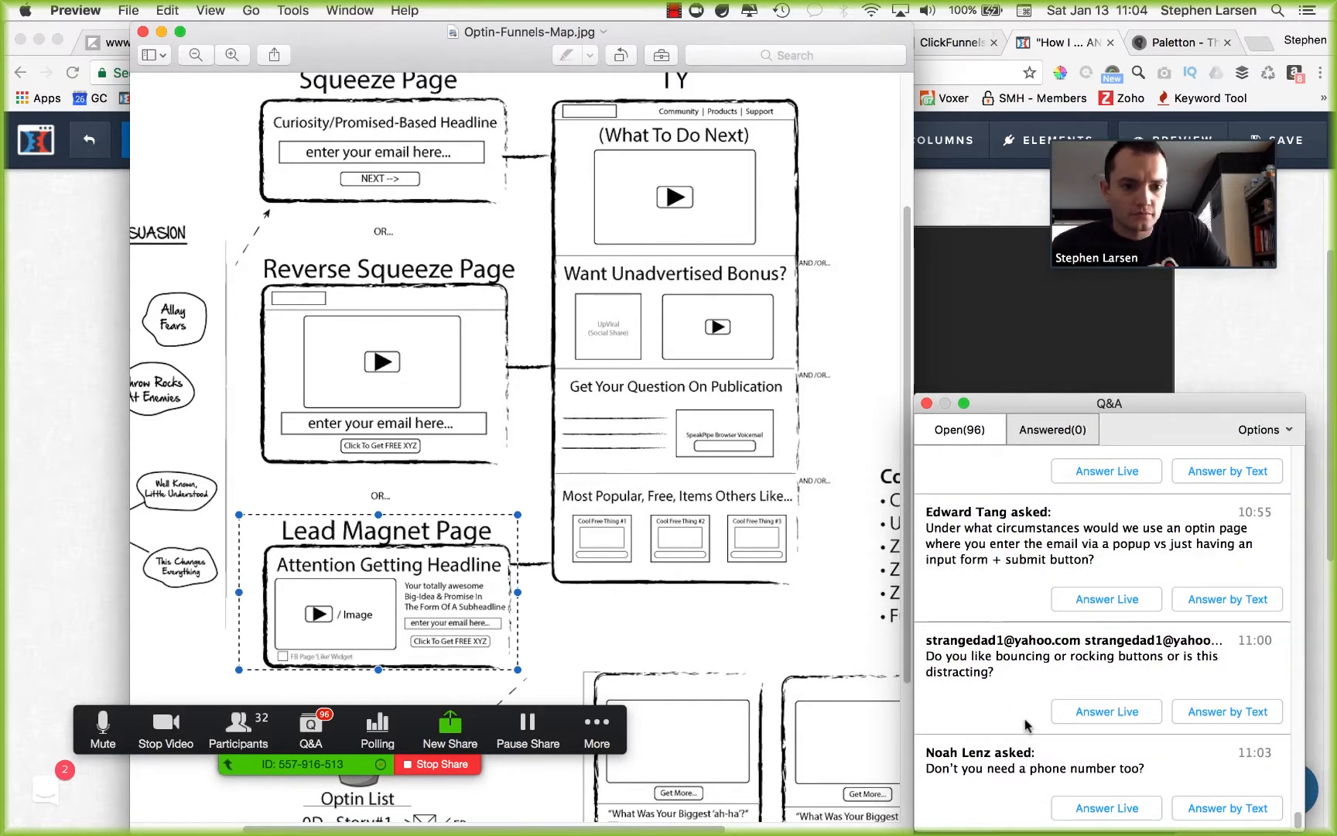
scroll(1029, 724, up, 1)
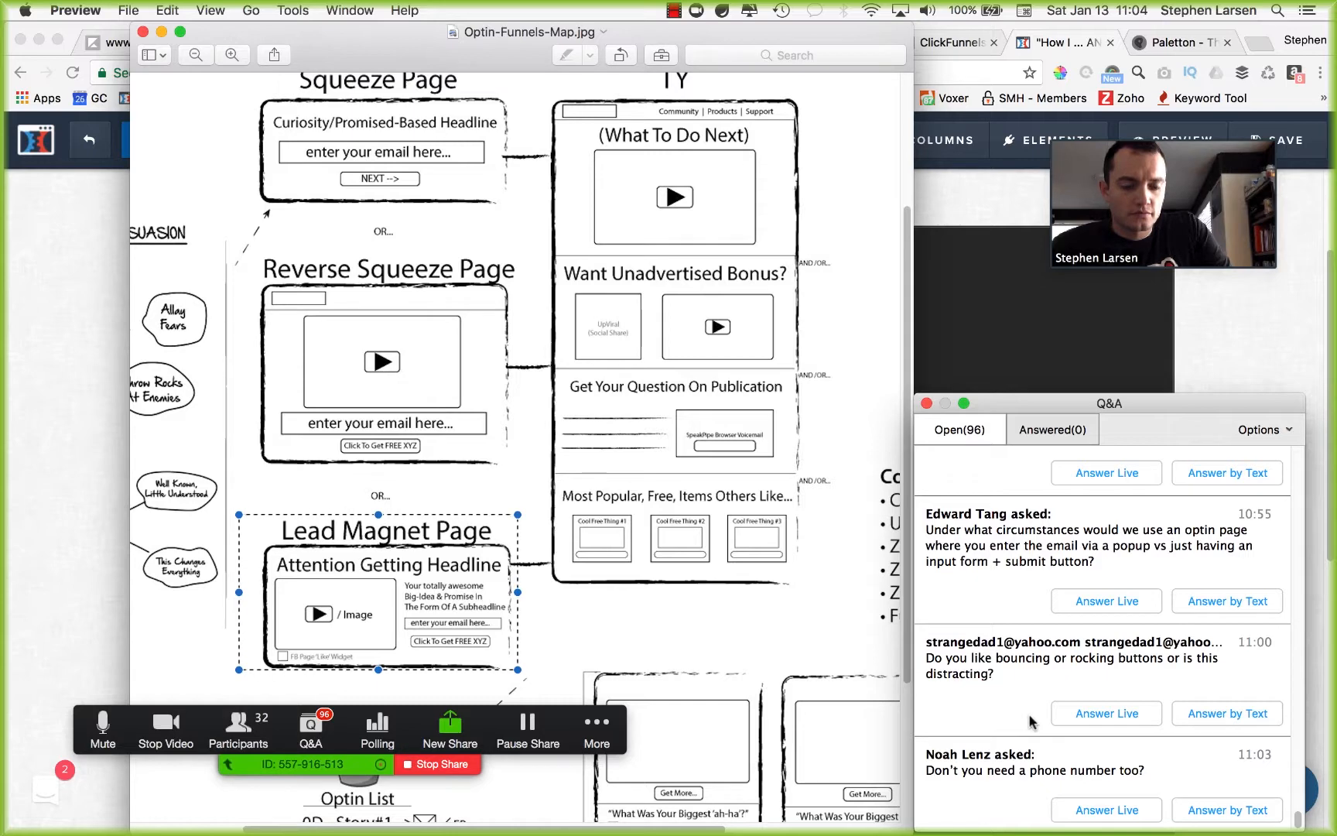
scroll(1029, 721, up, 1)
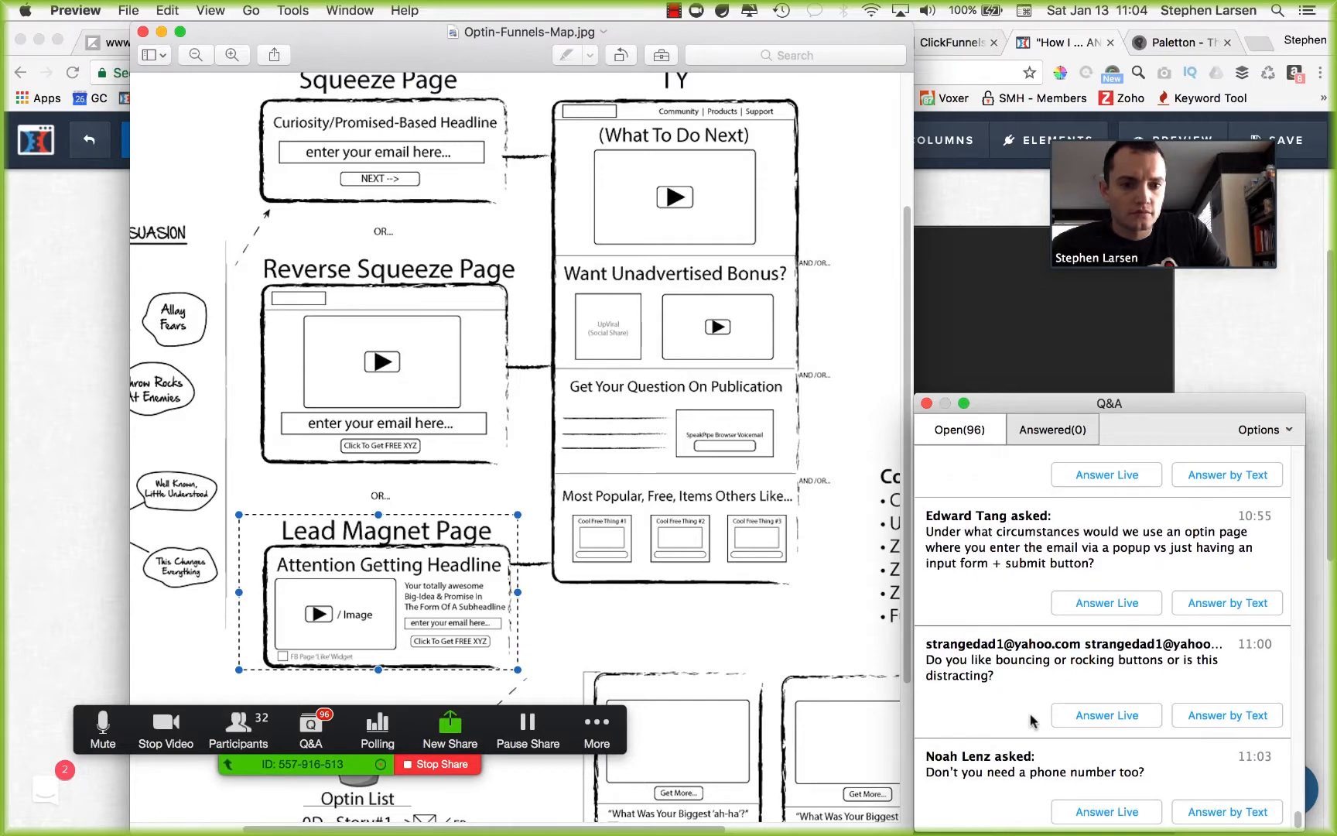
scroll(1029, 721, up, 5)
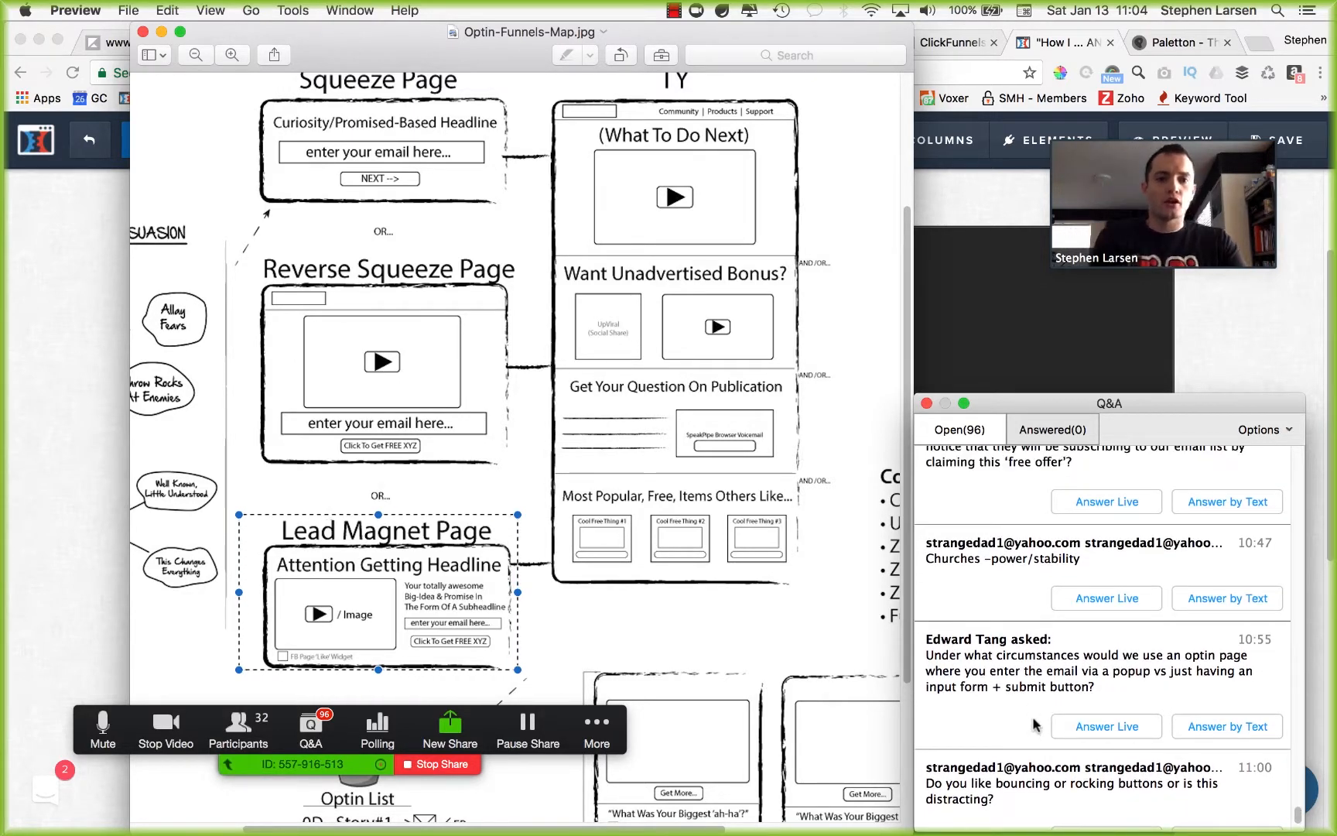
scroll(1037, 723, down, 5)
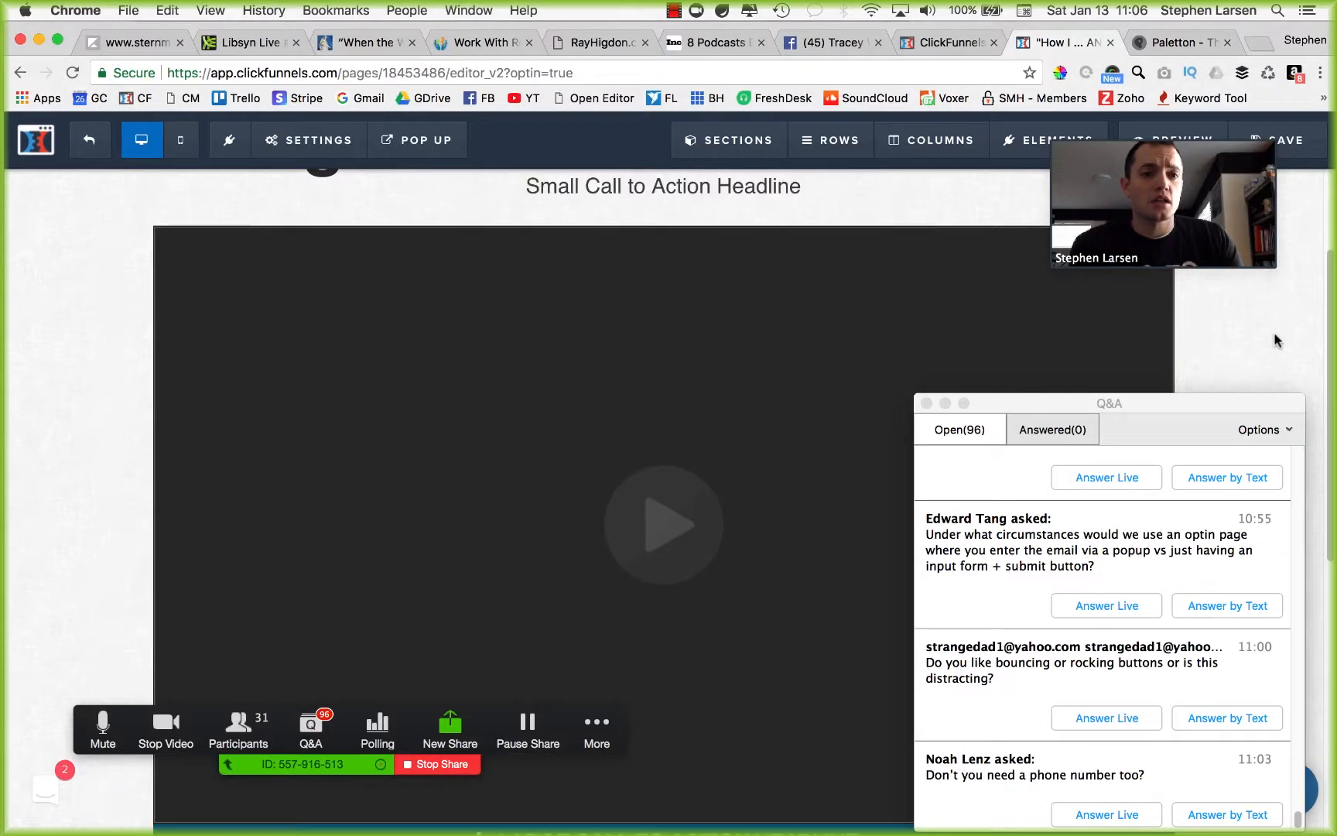
Step: Open the settings of the sign-up form's button and examine its action, text and font size options, keeping the Q&A window out of the way
click(997, 356)
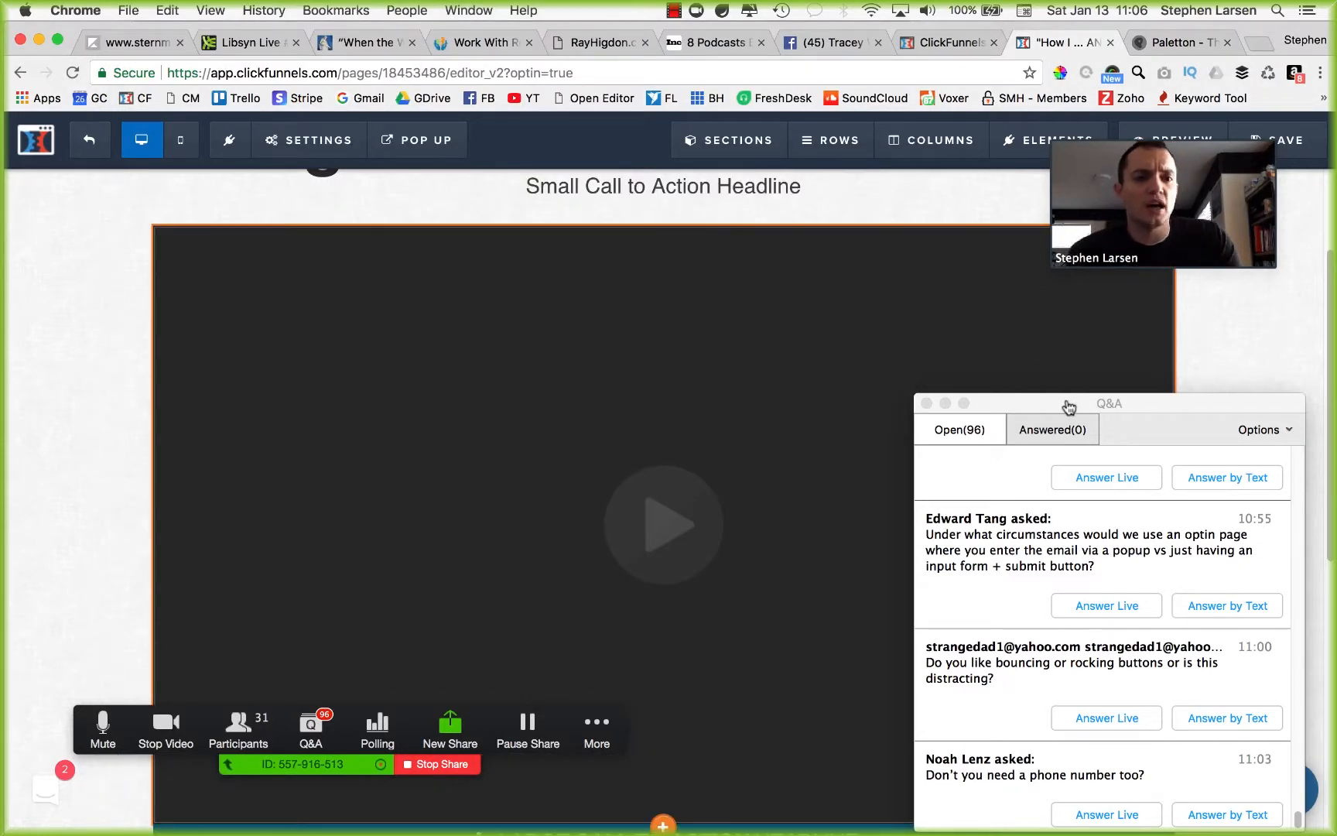
drag(1065, 404, 1093, 400)
scroll(842, 437, down, 10)
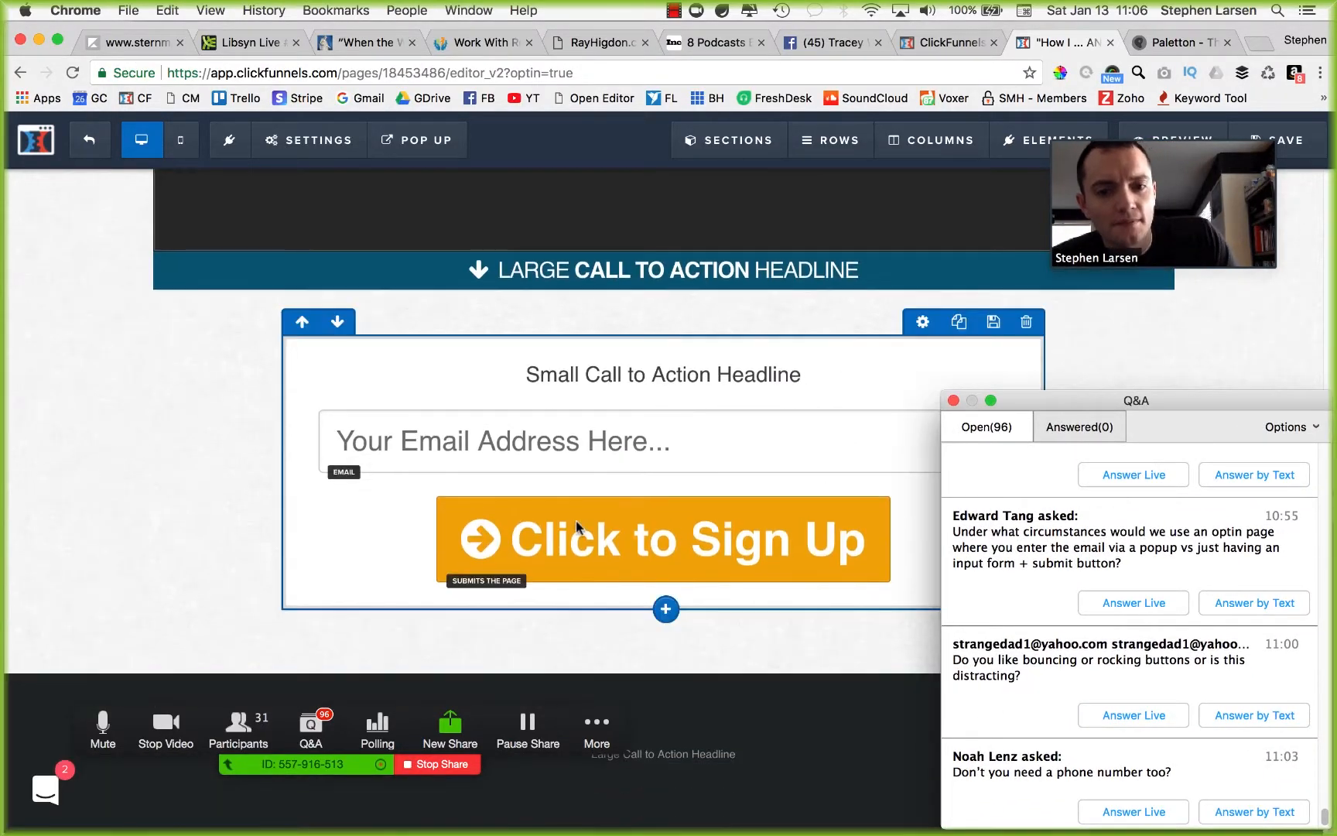
click(384, 526)
click(394, 530)
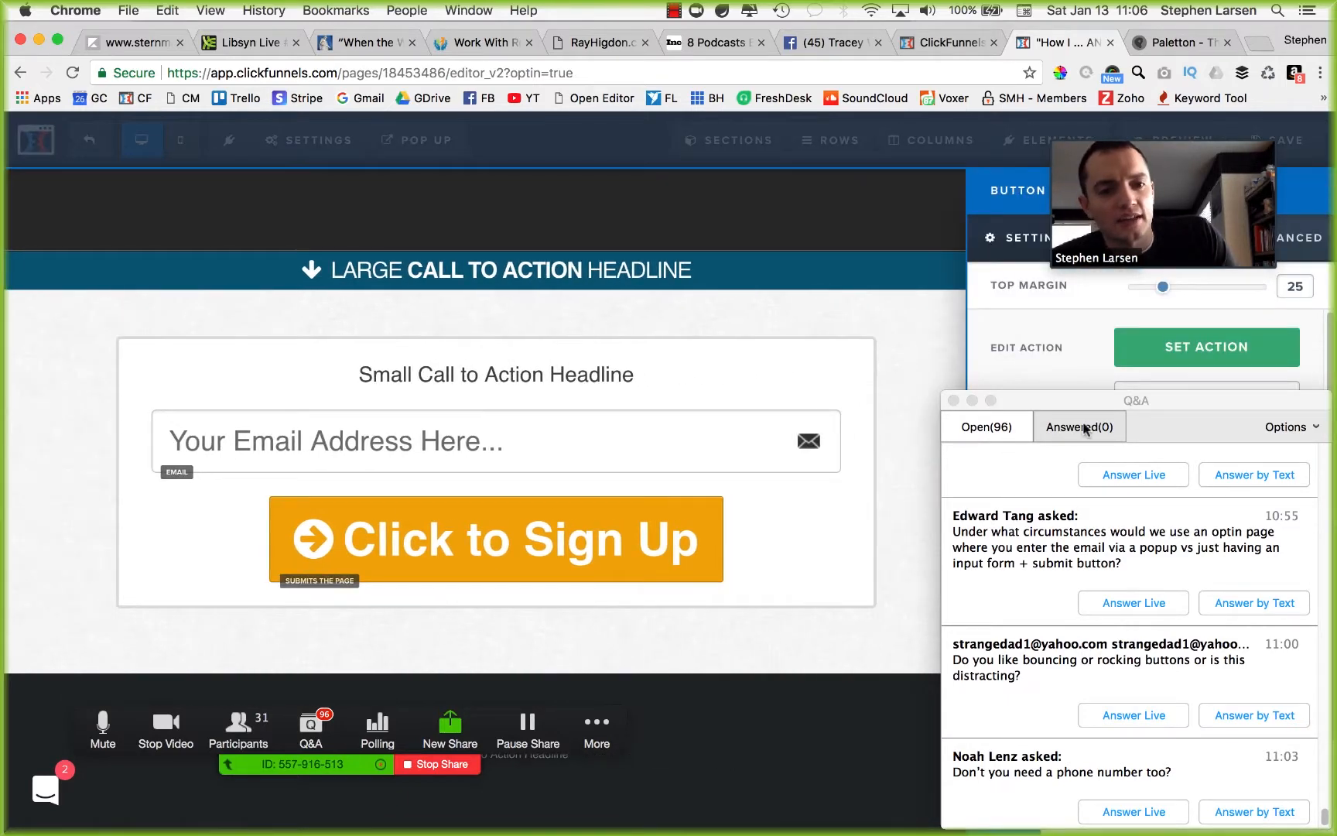
drag(1160, 400, 1161, 660)
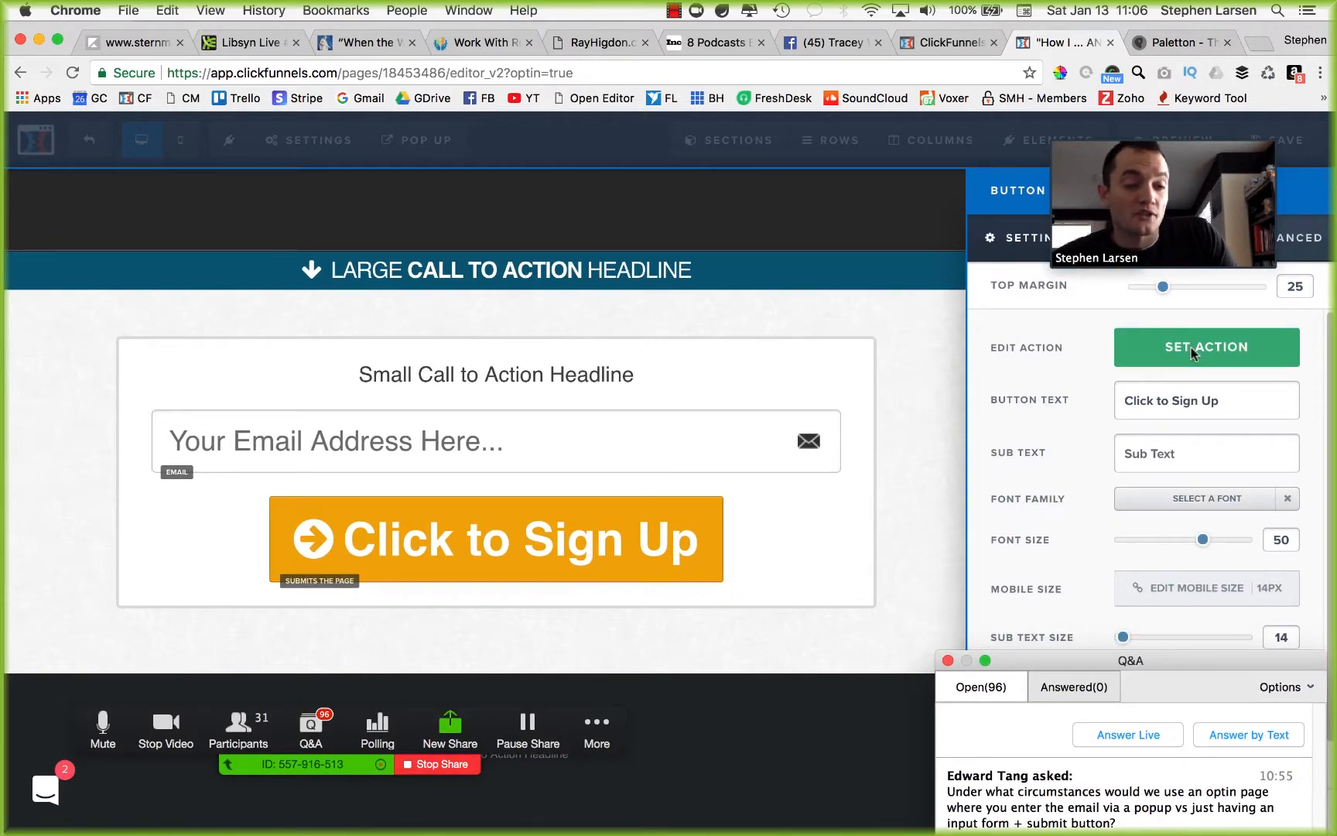
scroll(1070, 464, down, 2)
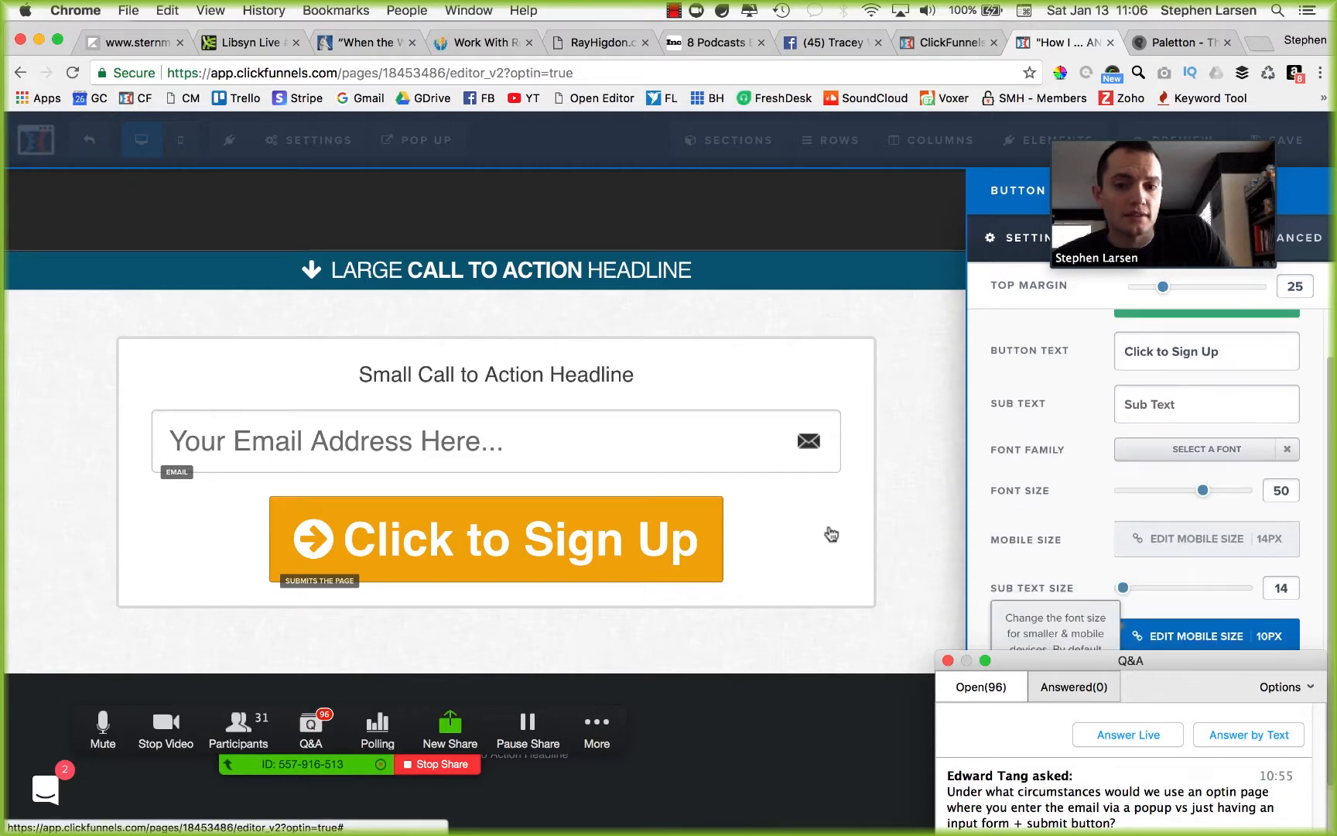
scroll(1065, 530, up, 2)
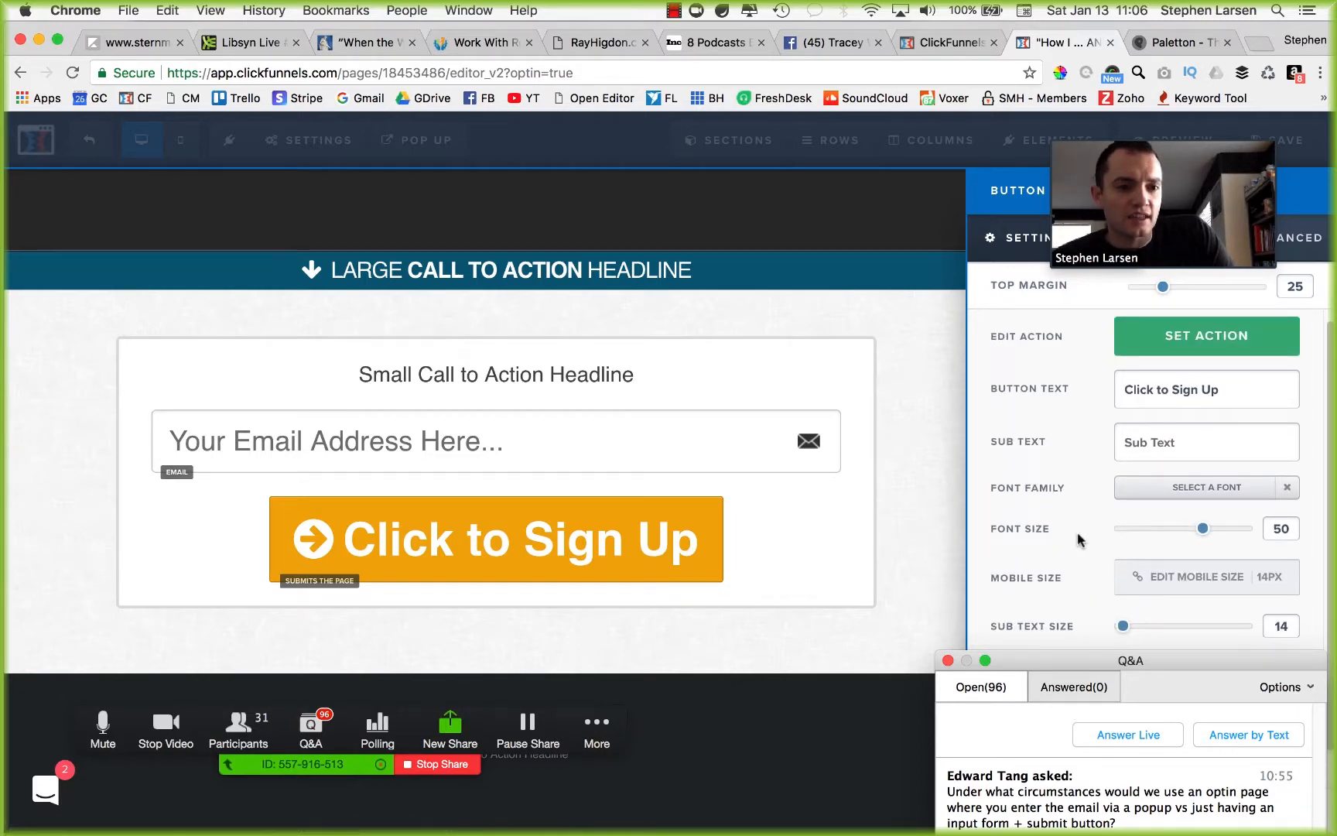
drag(1164, 662, 1150, 713)
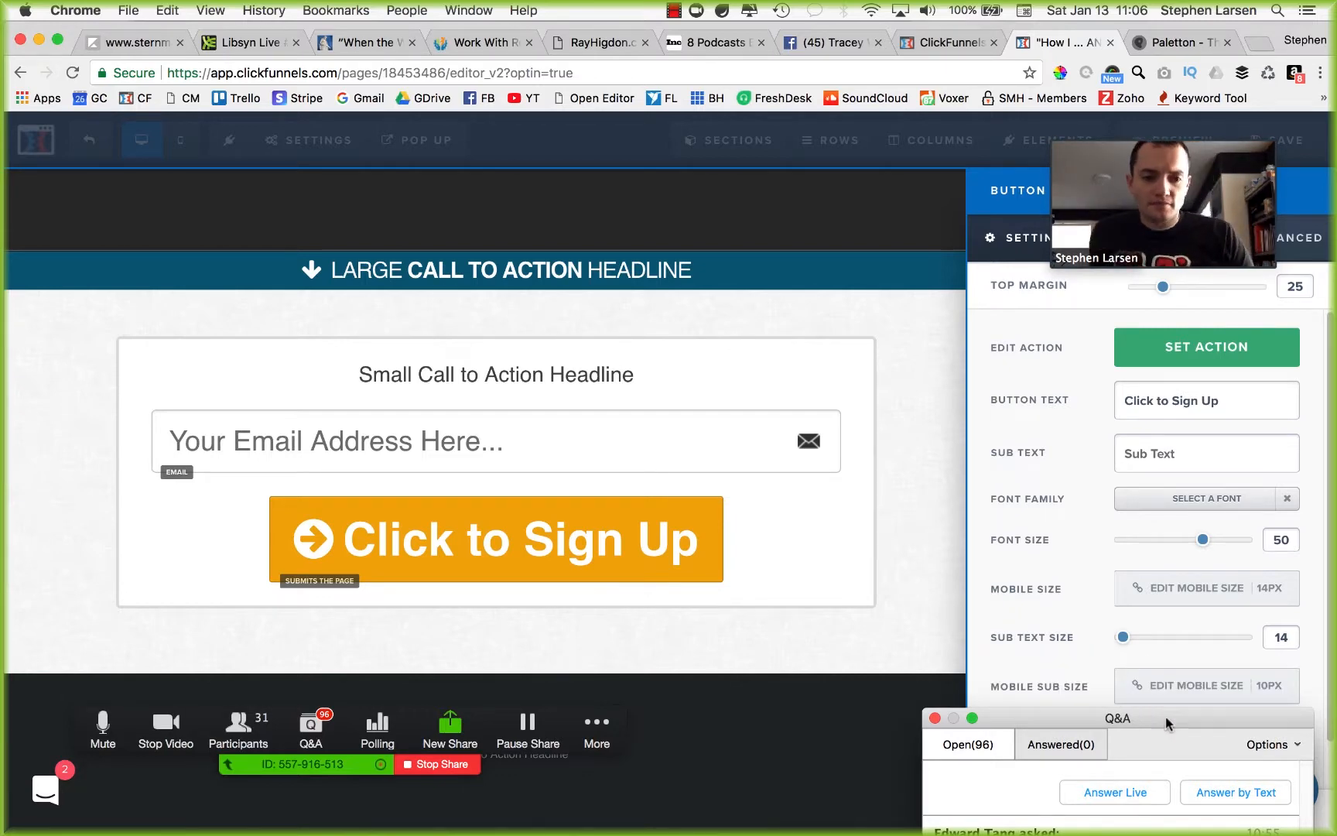
Step: Raise the Q&A window to read the latest questions and close the sign-up button's settings
drag(1166, 717, 1173, 359)
scroll(1110, 624, down, 1)
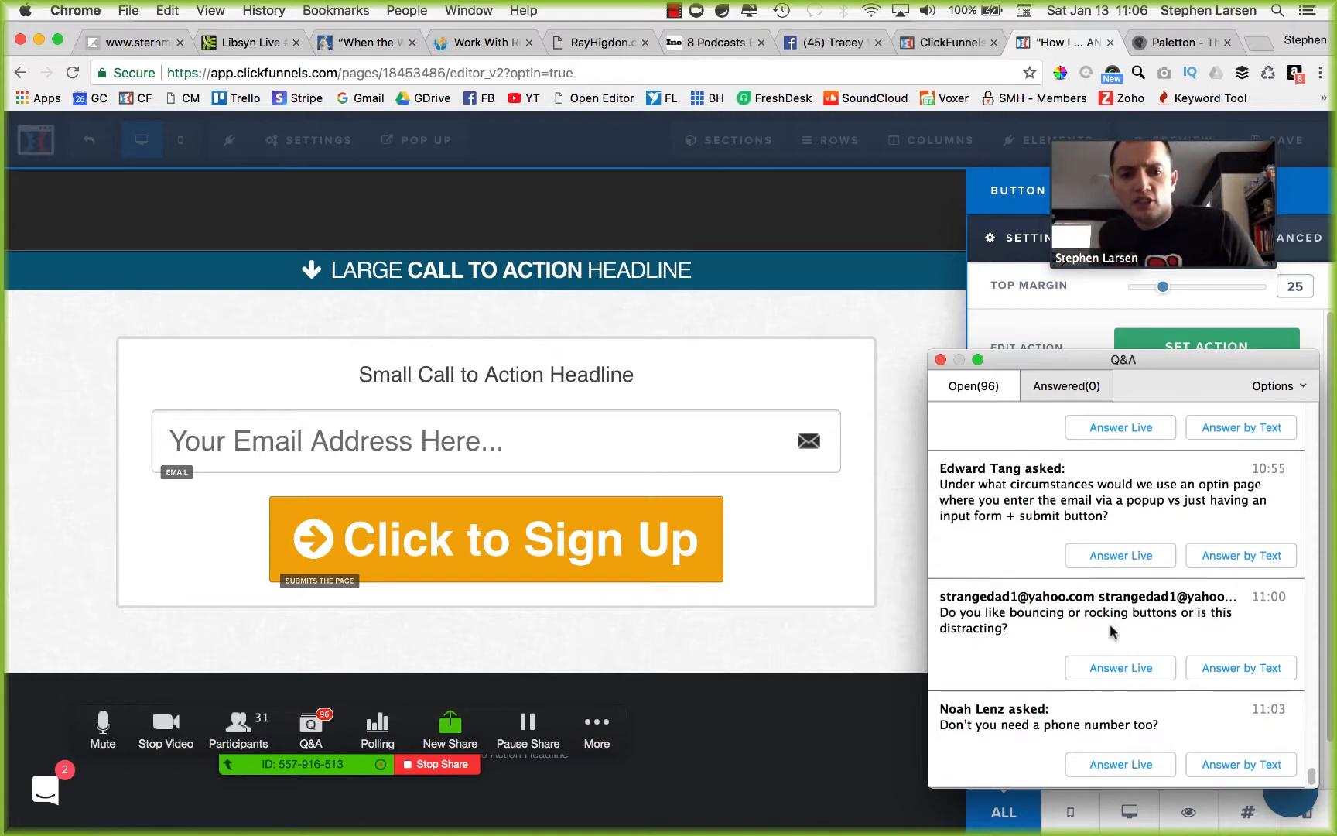
click(773, 739)
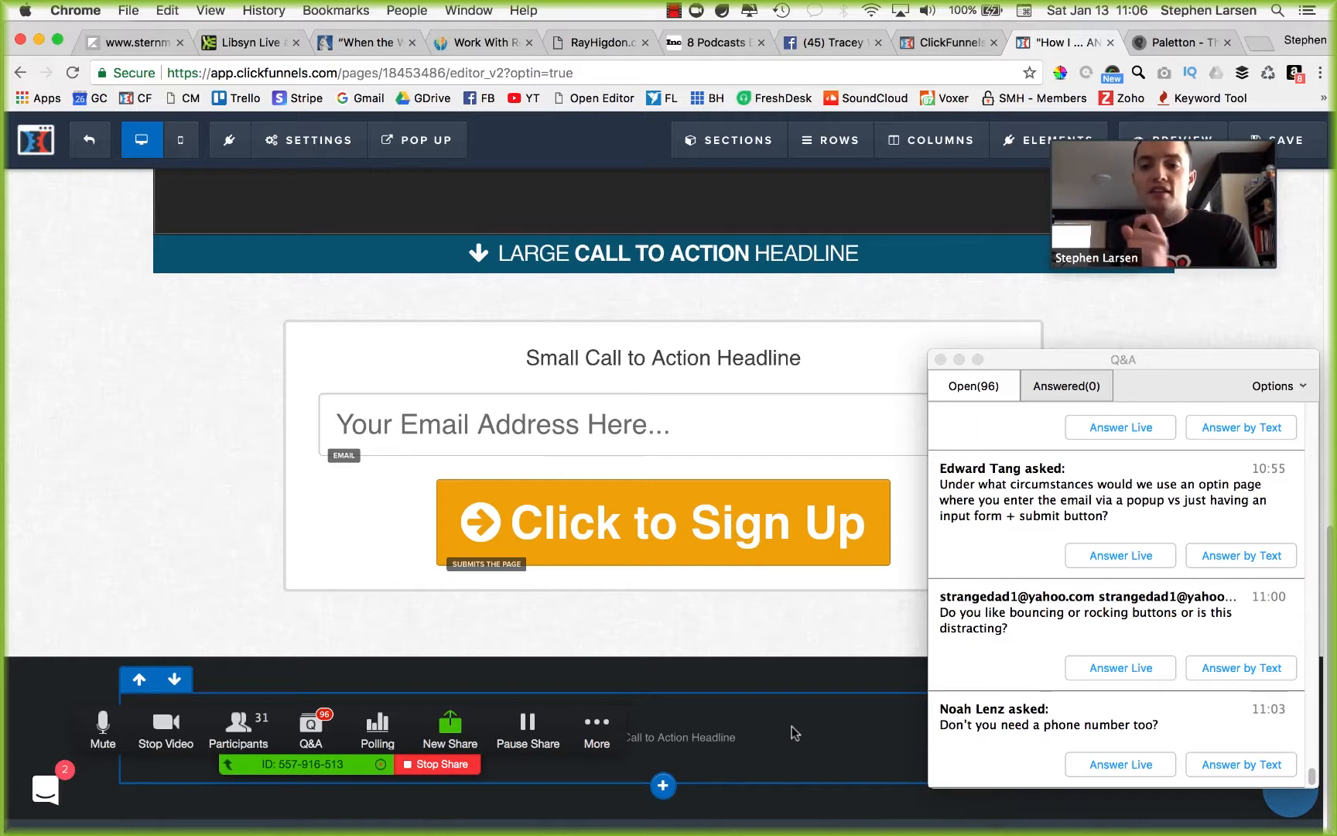
scroll(277, 502, up, 2)
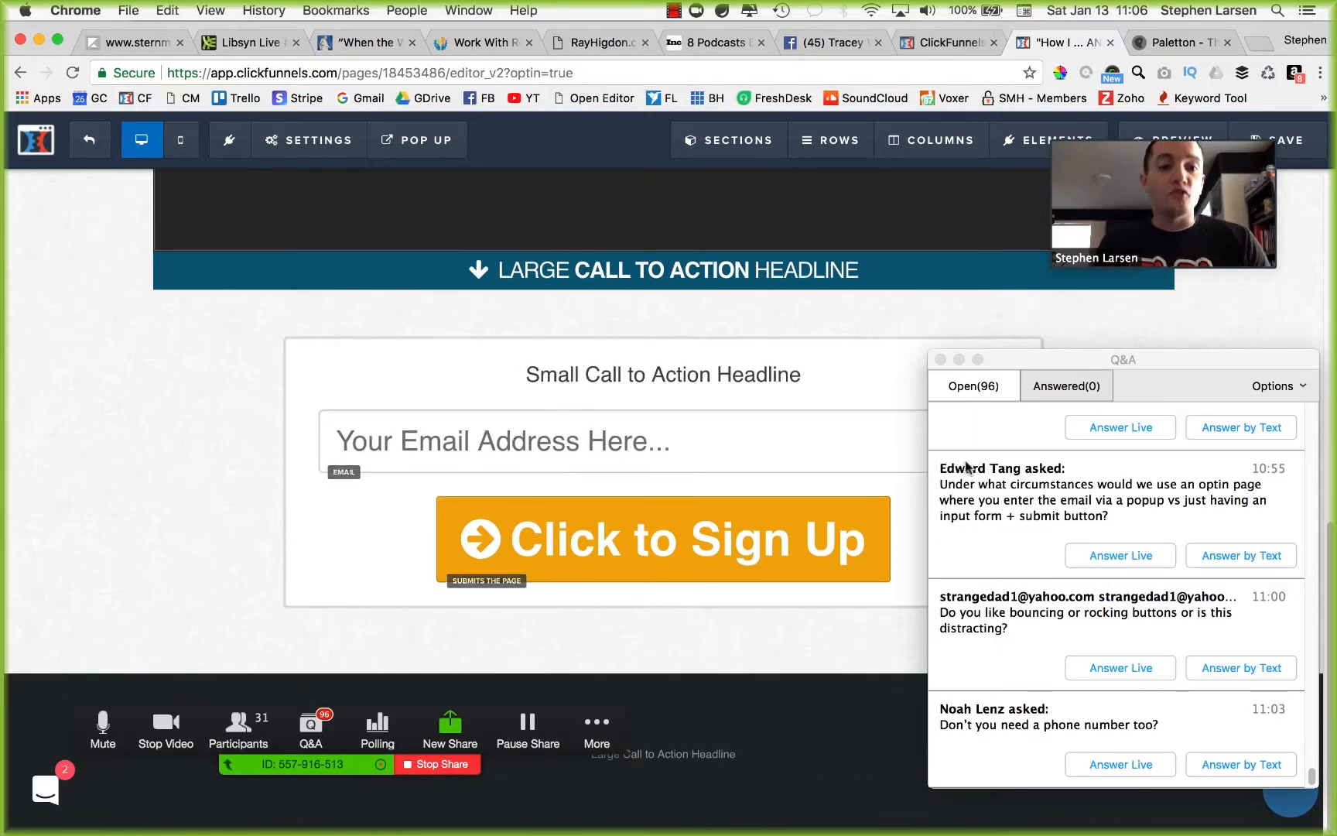
scroll(144, 555, up, 2)
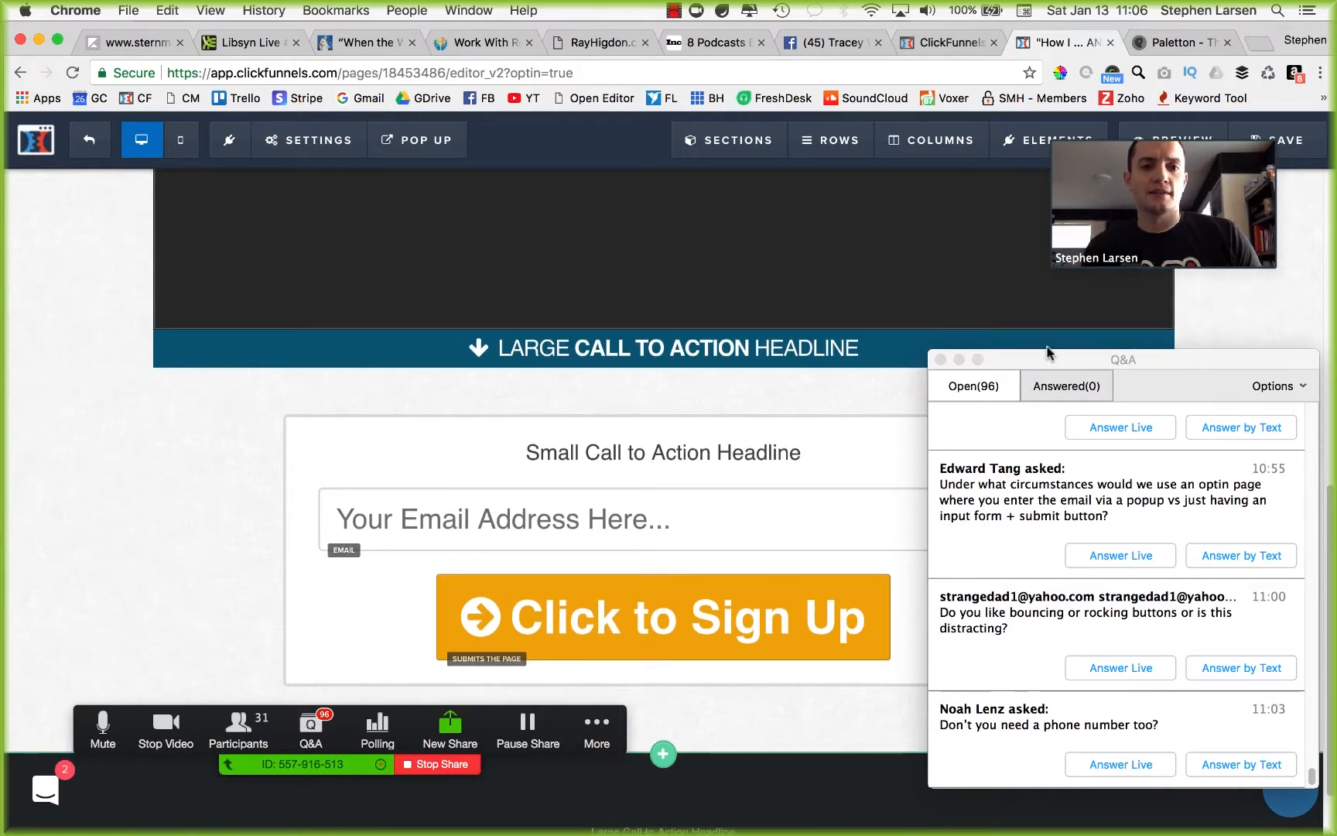
drag(1043, 361, 1032, 396)
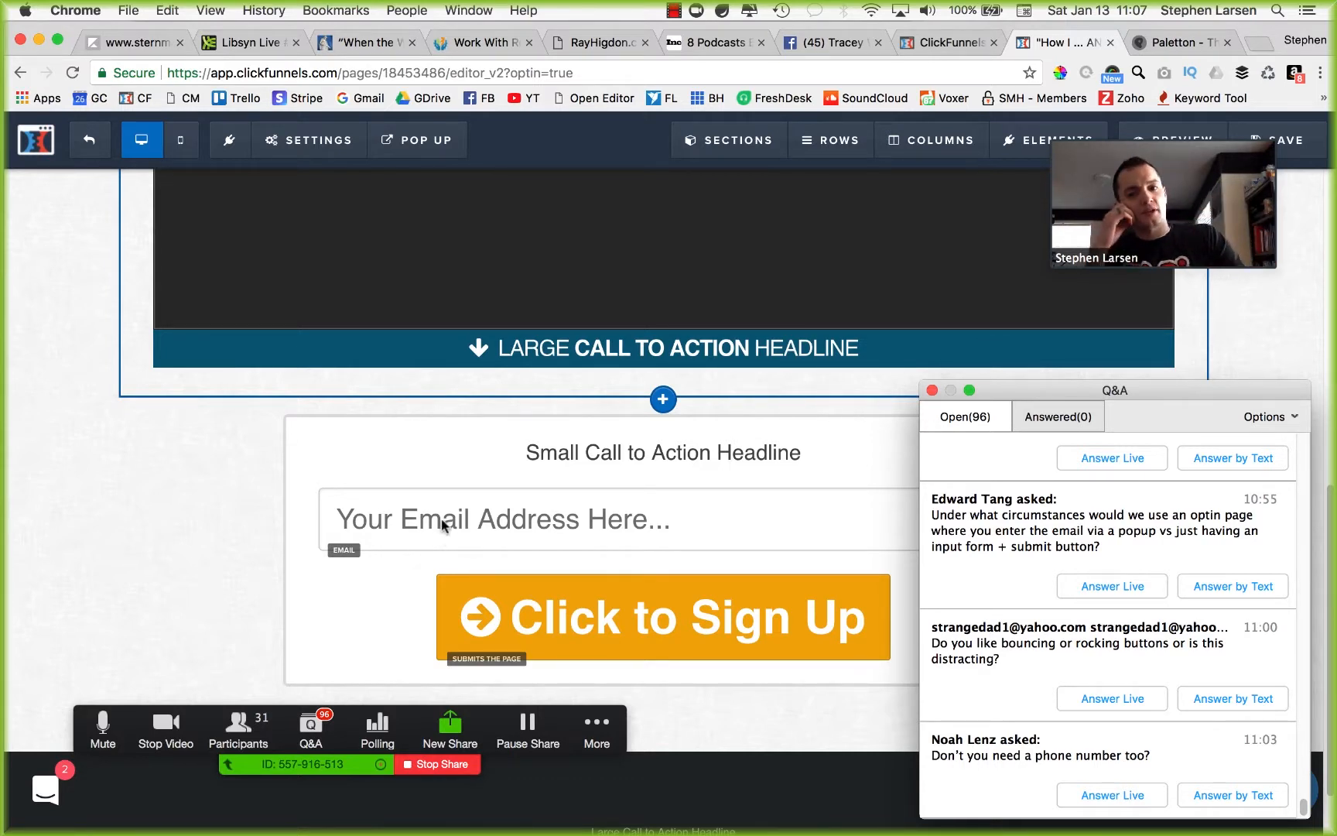
click(183, 534)
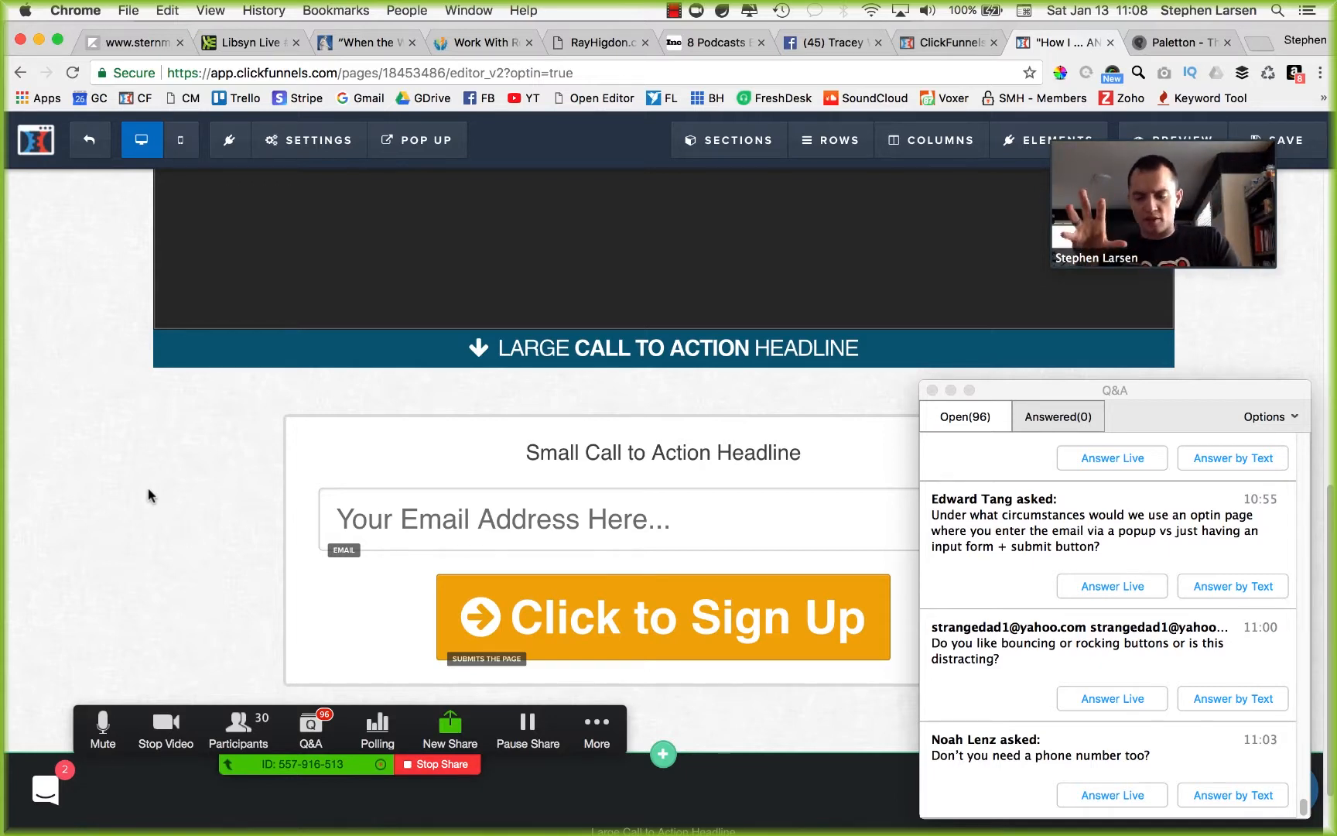
Step: Return to the main headline and move the webcam window up, clear of the headline and the save control
scroll(146, 480, up, 10)
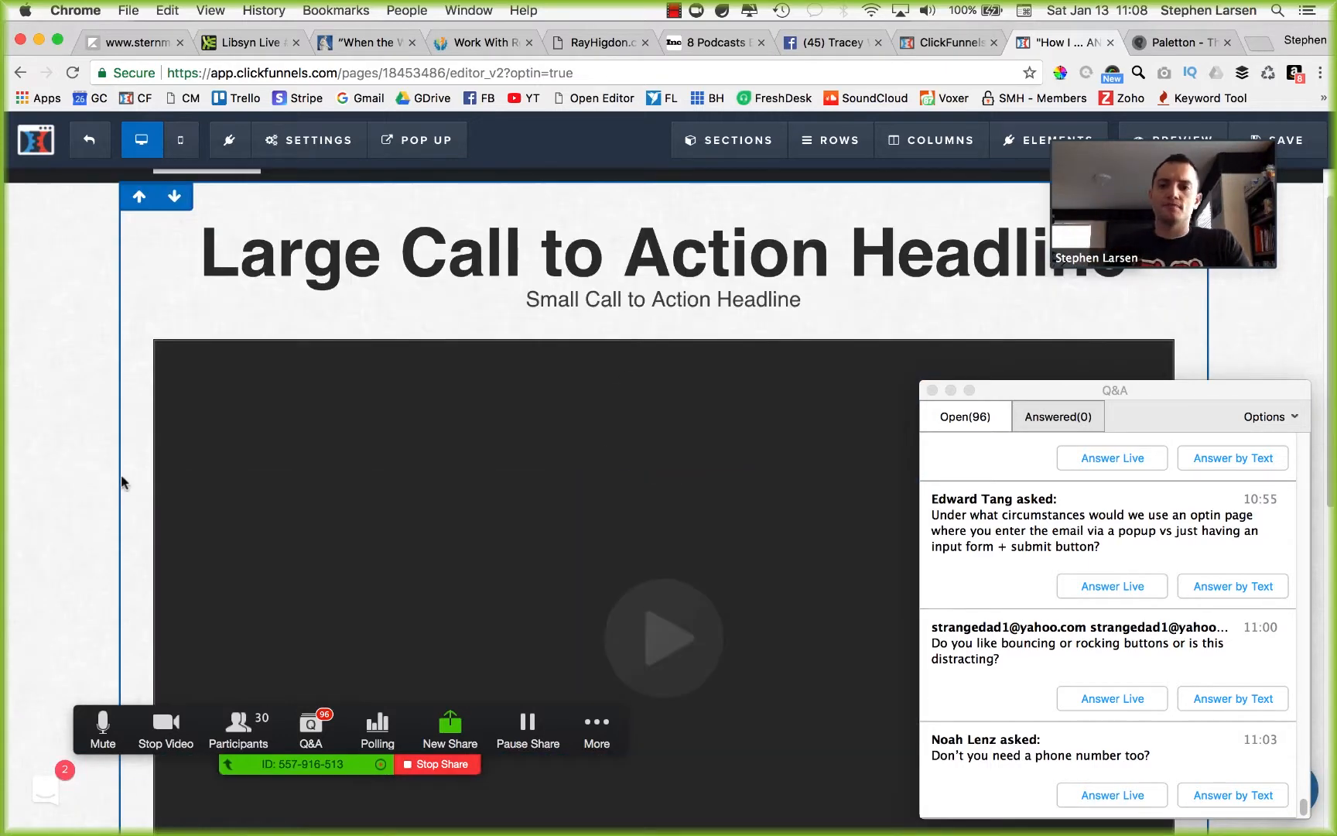
drag(1161, 185, 1304, 165)
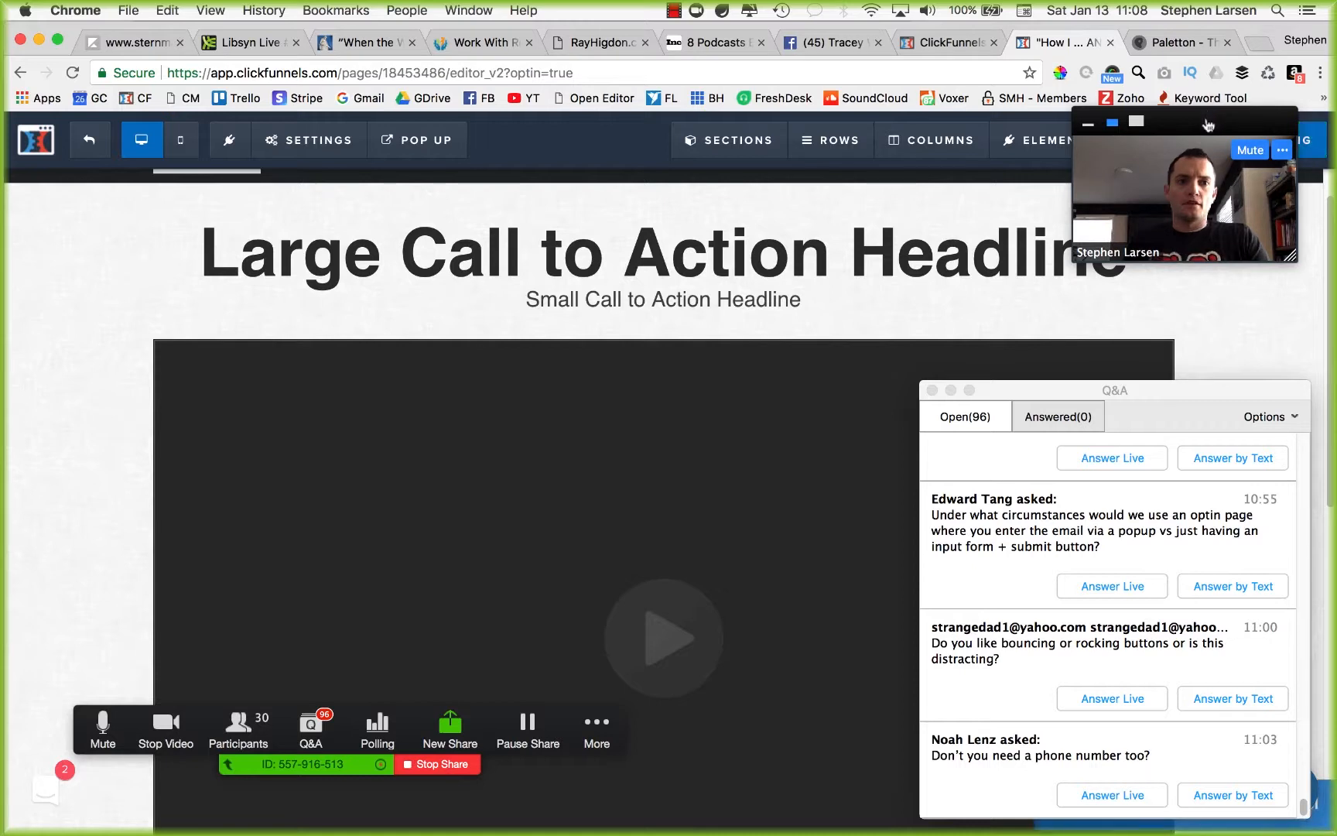
drag(1188, 113, 1158, 30)
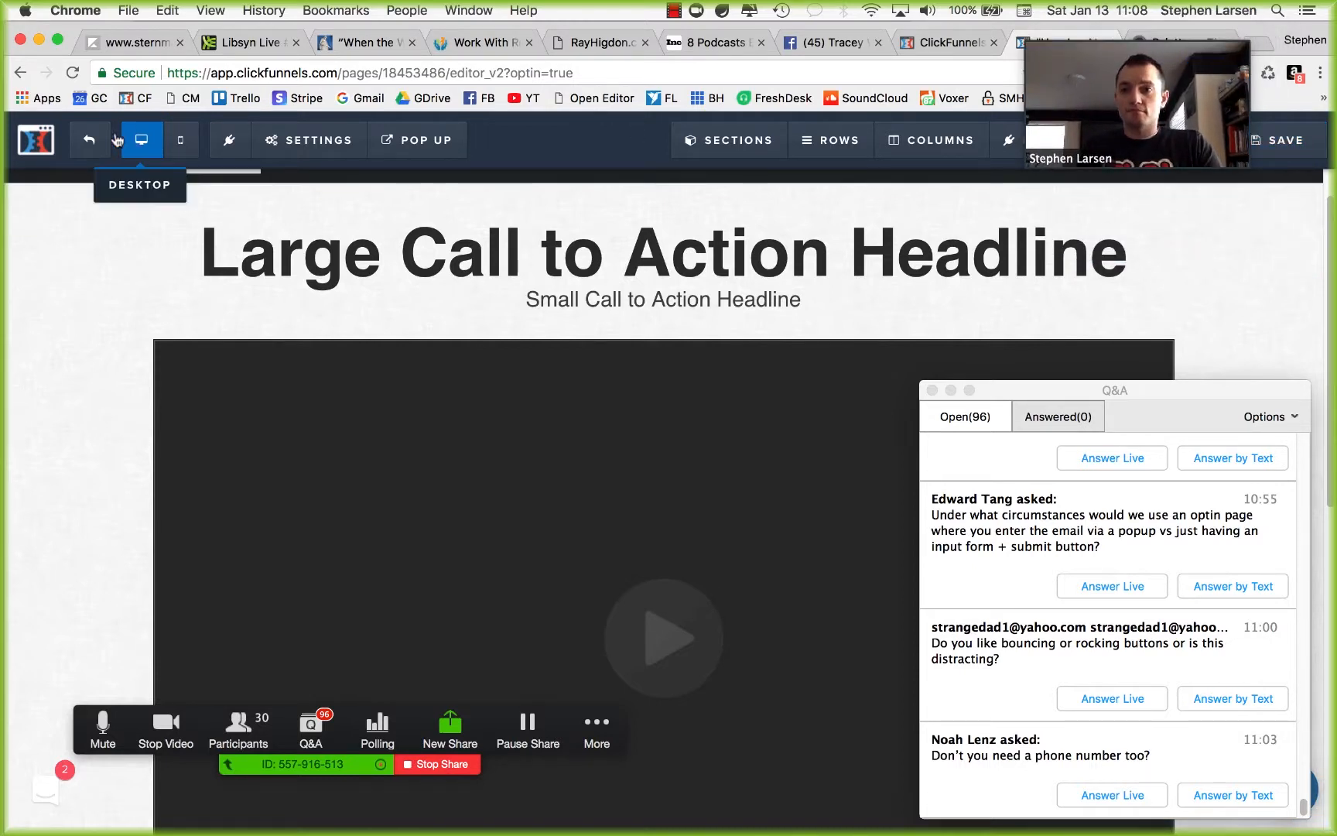
Step: Compare the page's mobile and desktop layouts, finishing in the mobile view
click(181, 148)
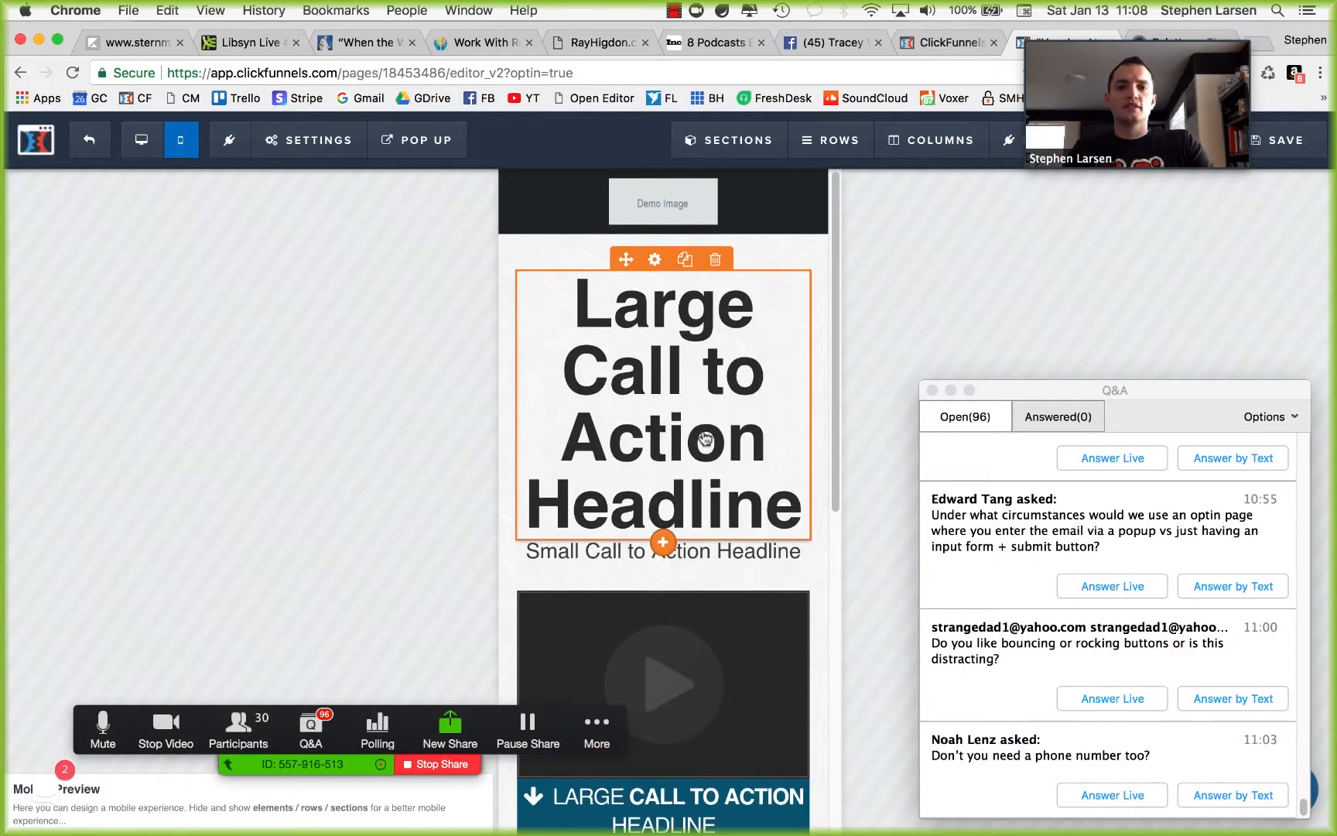
click(149, 147)
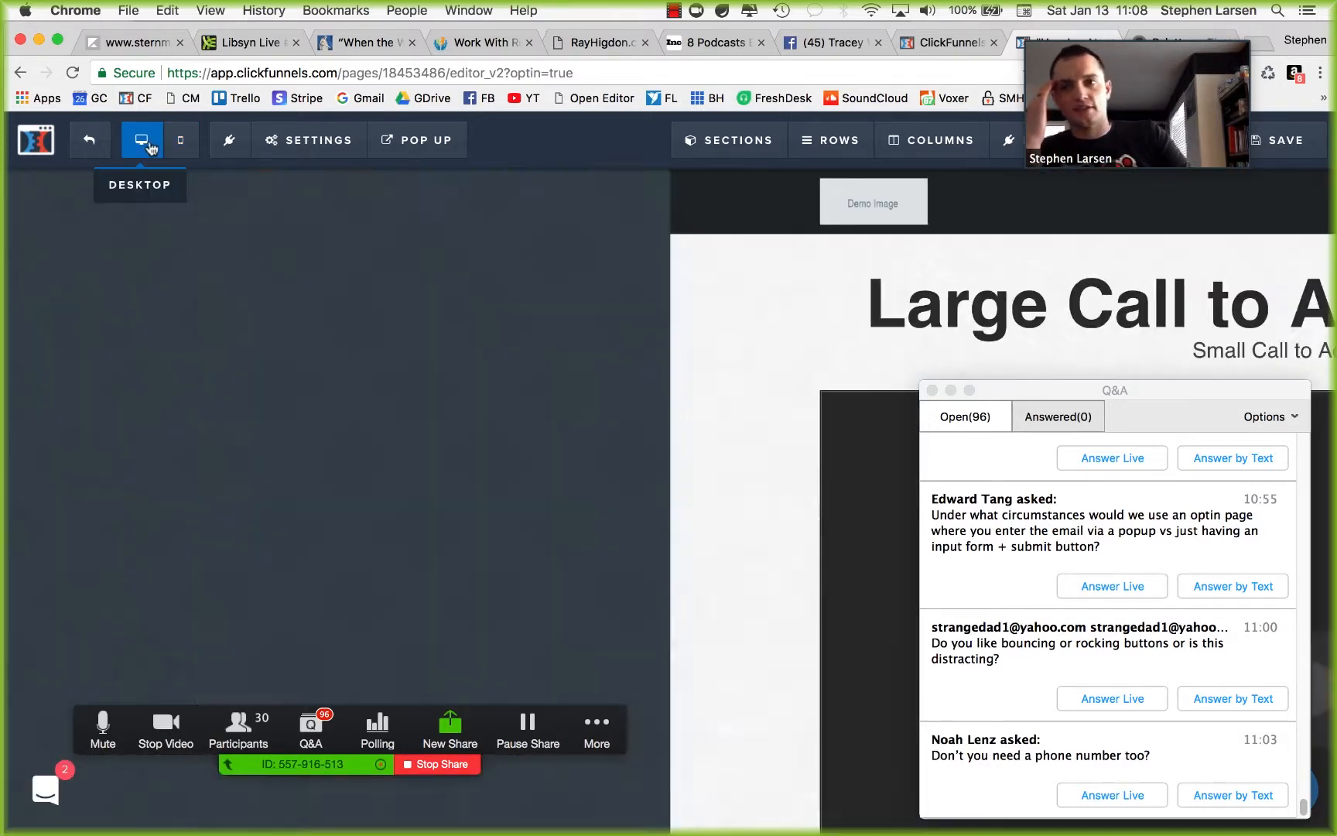
scroll(842, 442, down, 8)
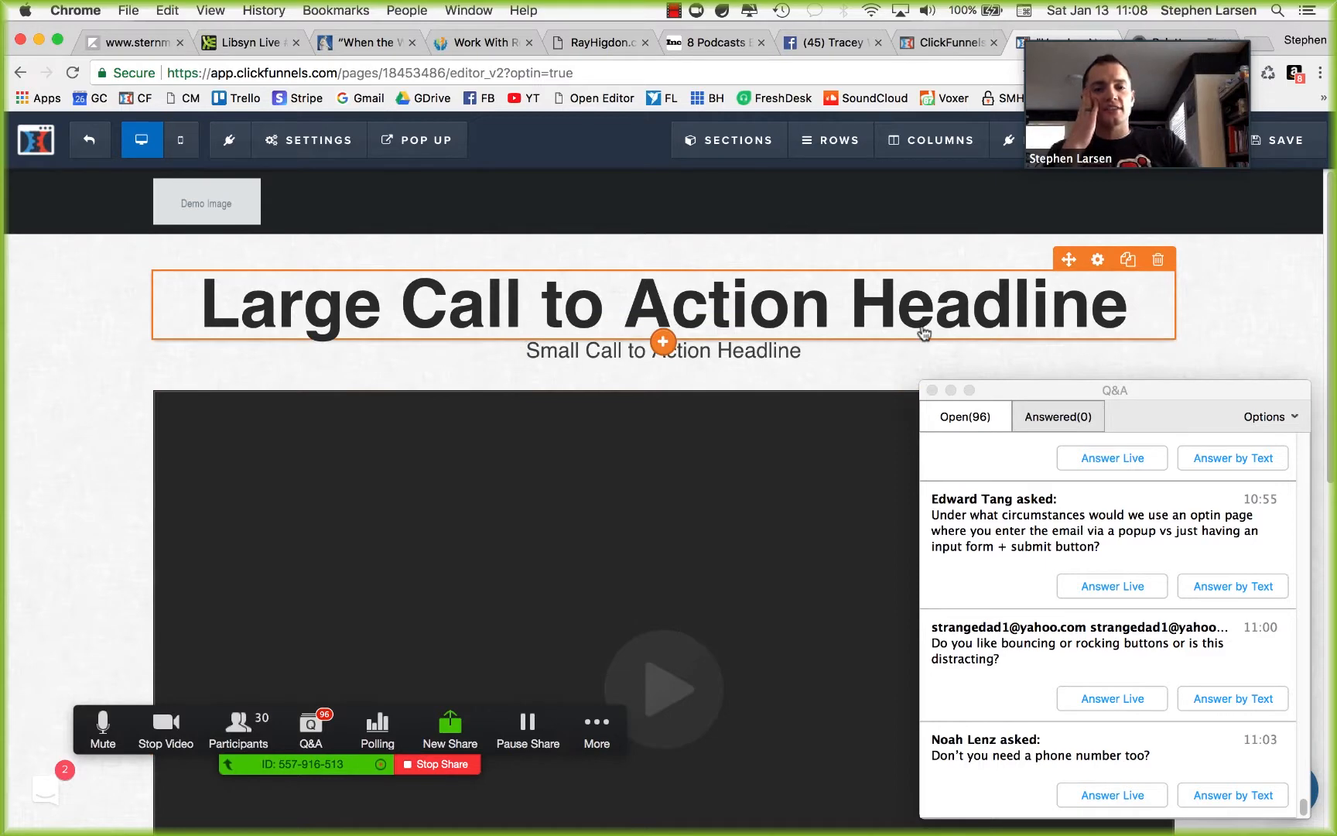
click(181, 140)
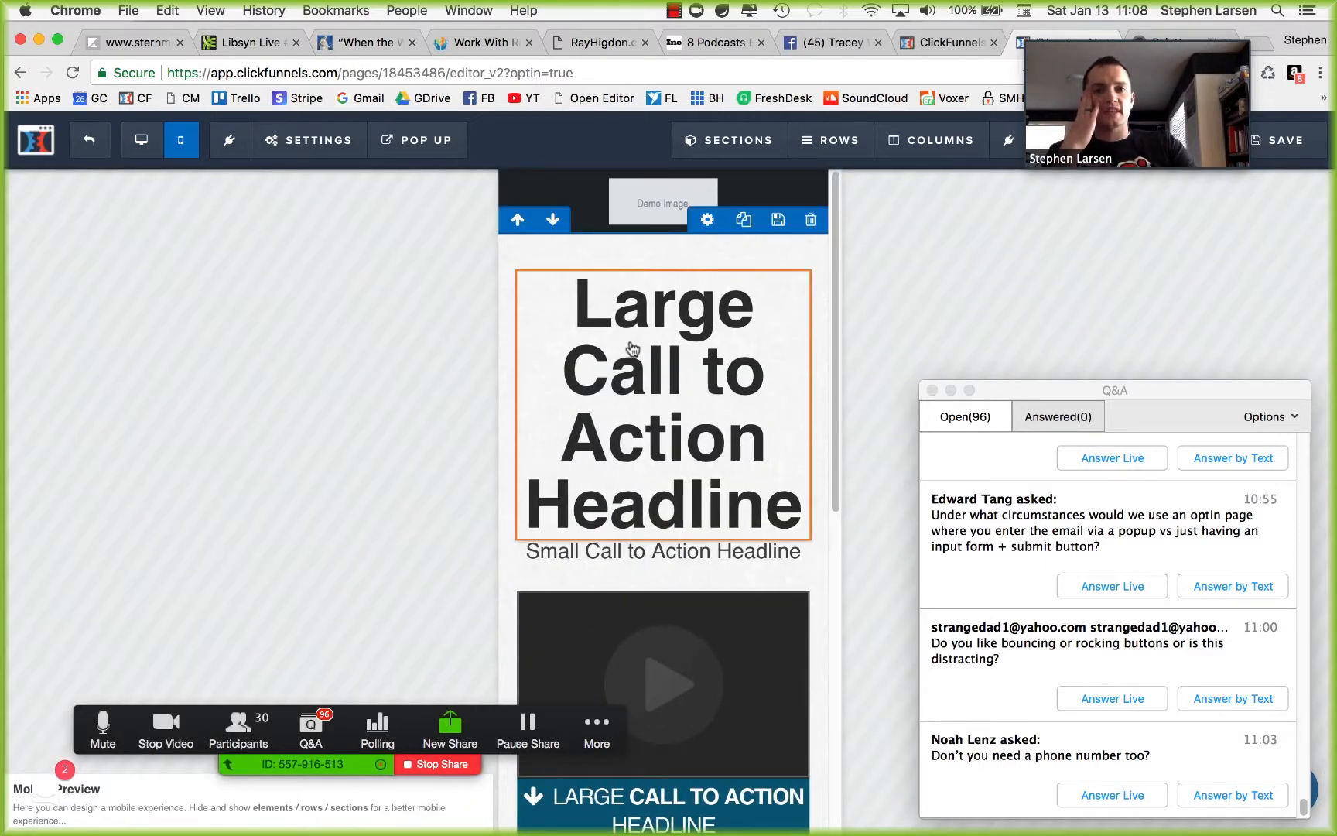
Step: Set the main headline's mobile font size to 32px, moving the Q&A window away from its settings
mouse_move(658, 267)
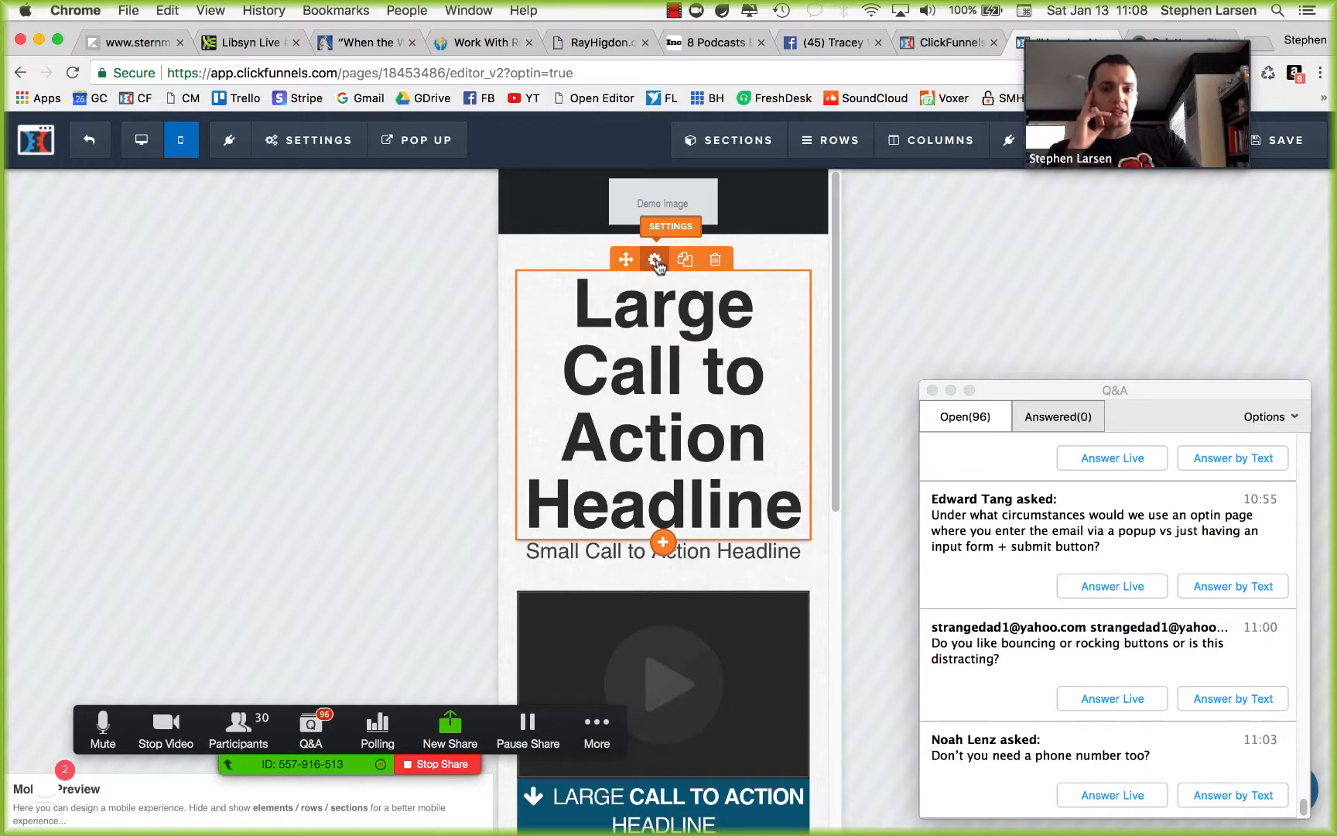
click(656, 260)
drag(1087, 391, 178, 169)
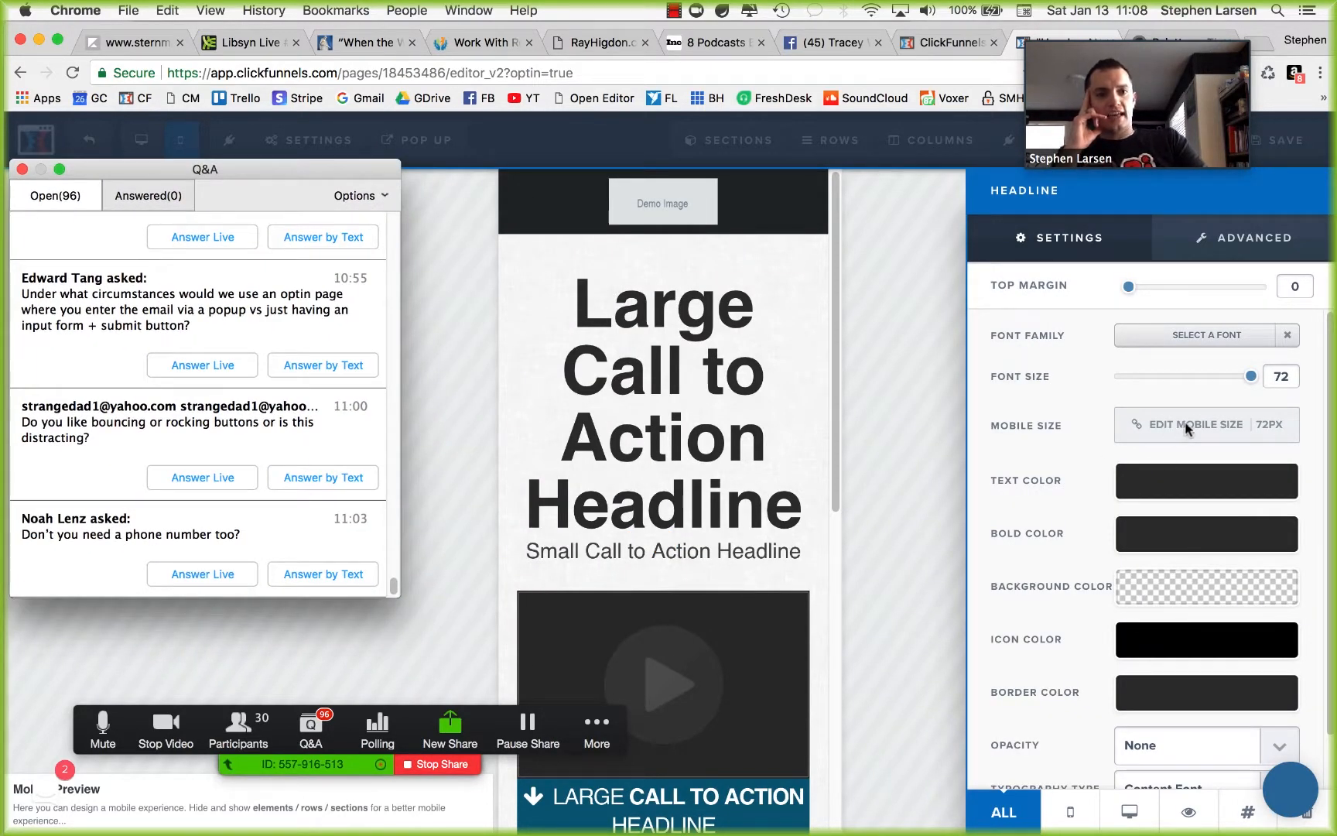
click(1225, 438)
click(1172, 434)
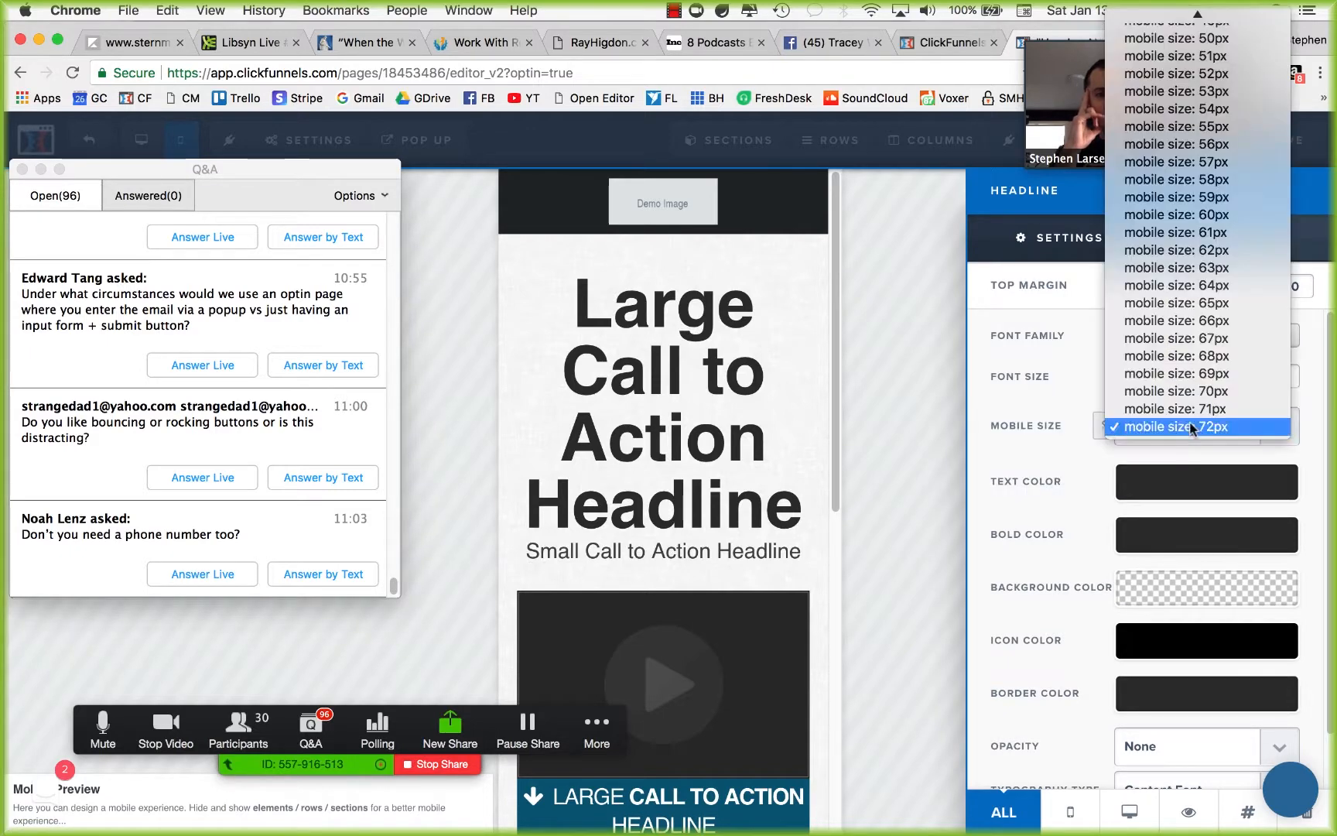
scroll(1195, 387, up, 5)
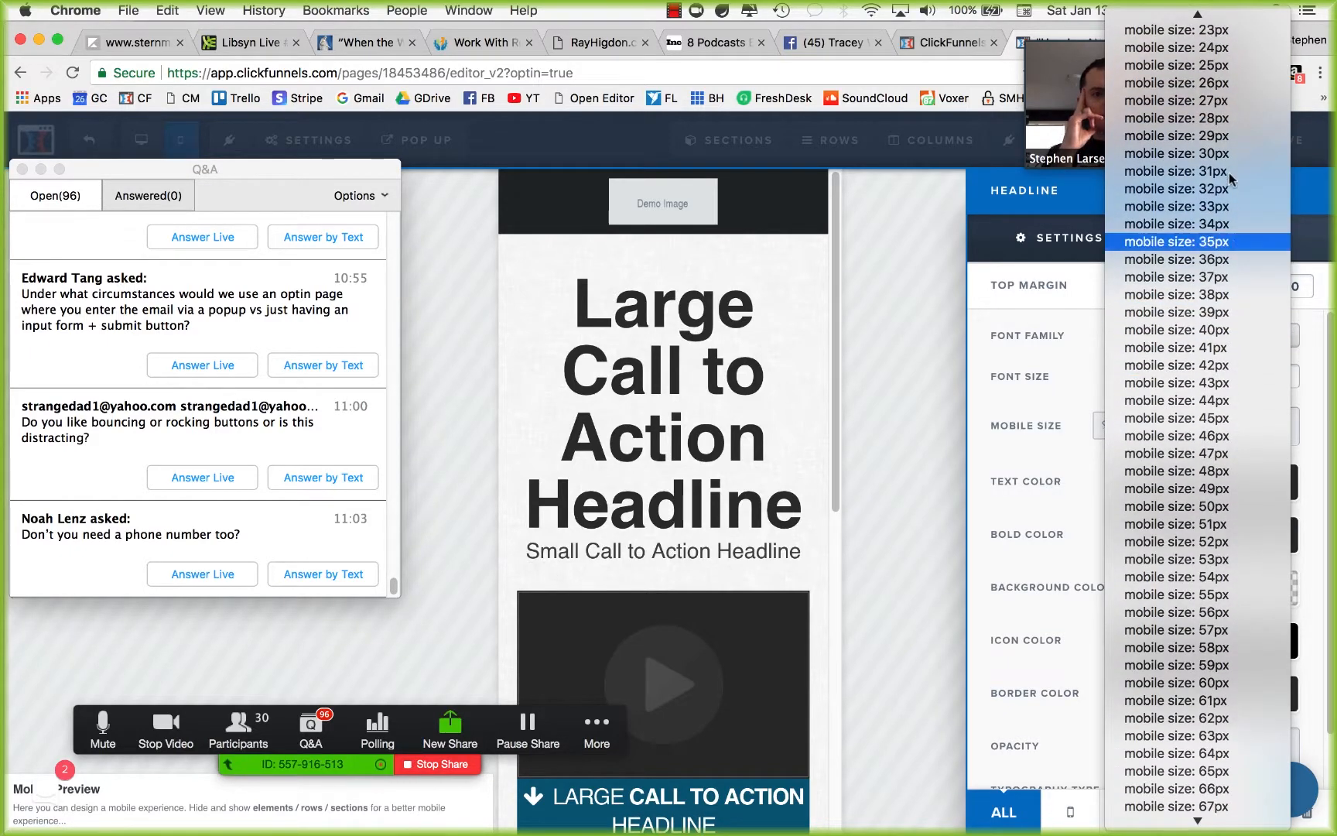
click(1234, 195)
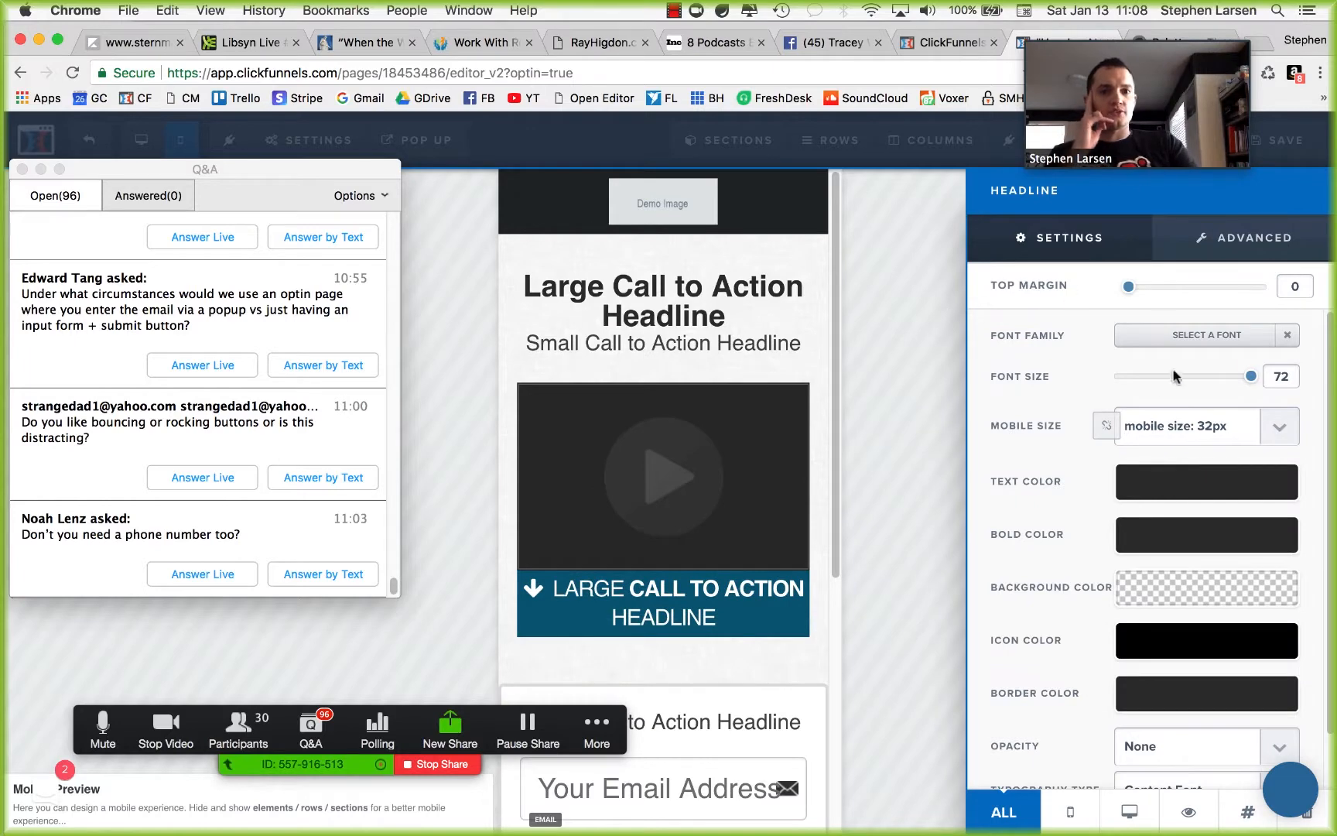
Step: Close the headline's settings and set the mobile font size of the sub-headline beneath it to 21px
click(628, 366)
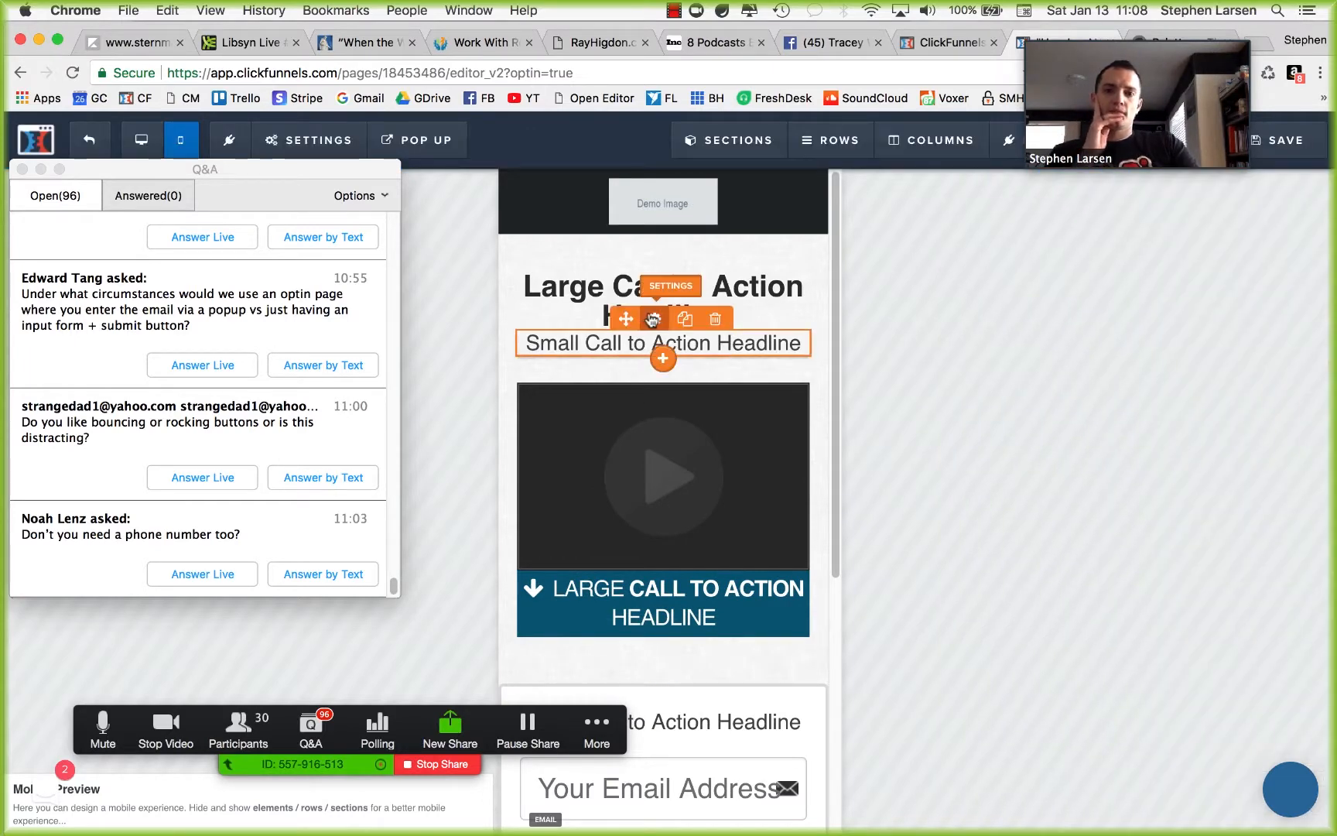
click(718, 320)
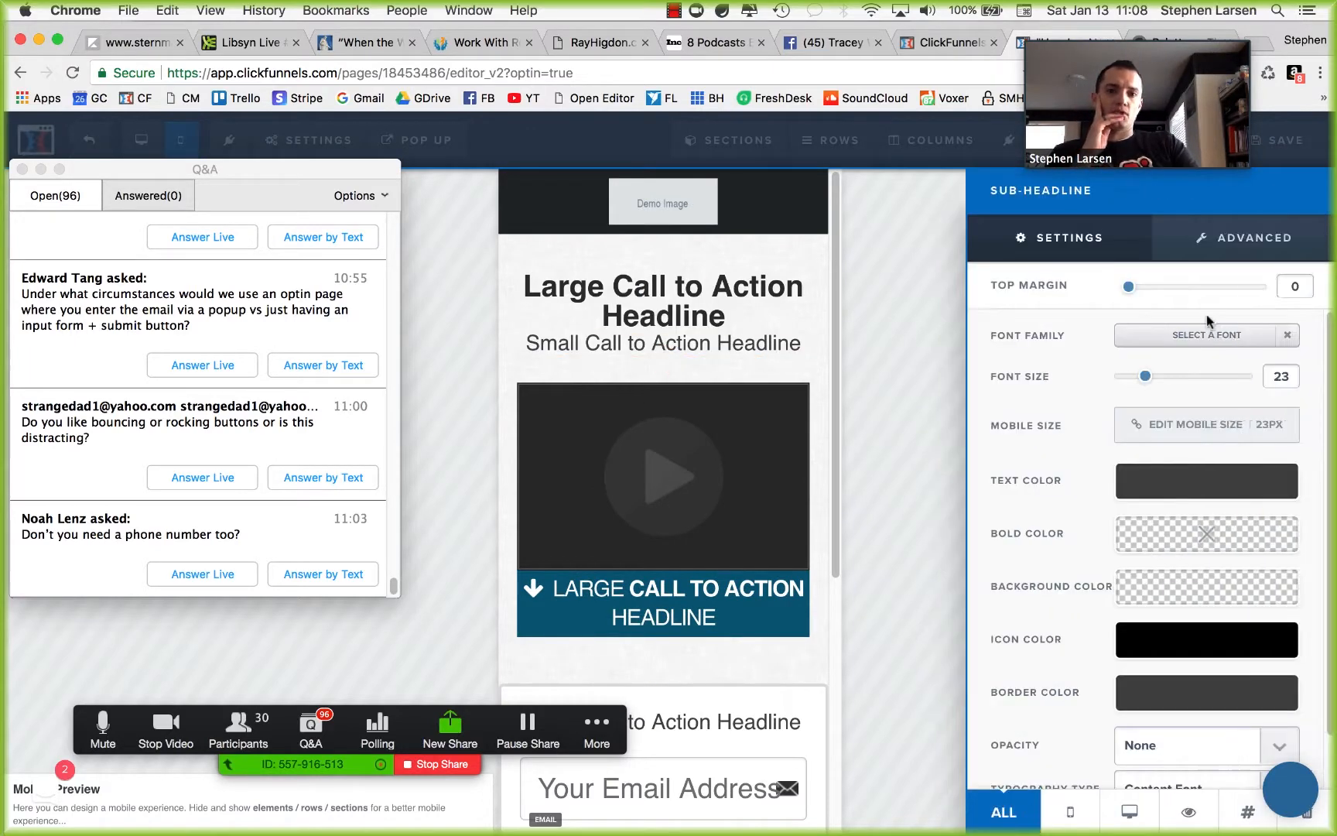
click(1214, 431)
click(1212, 427)
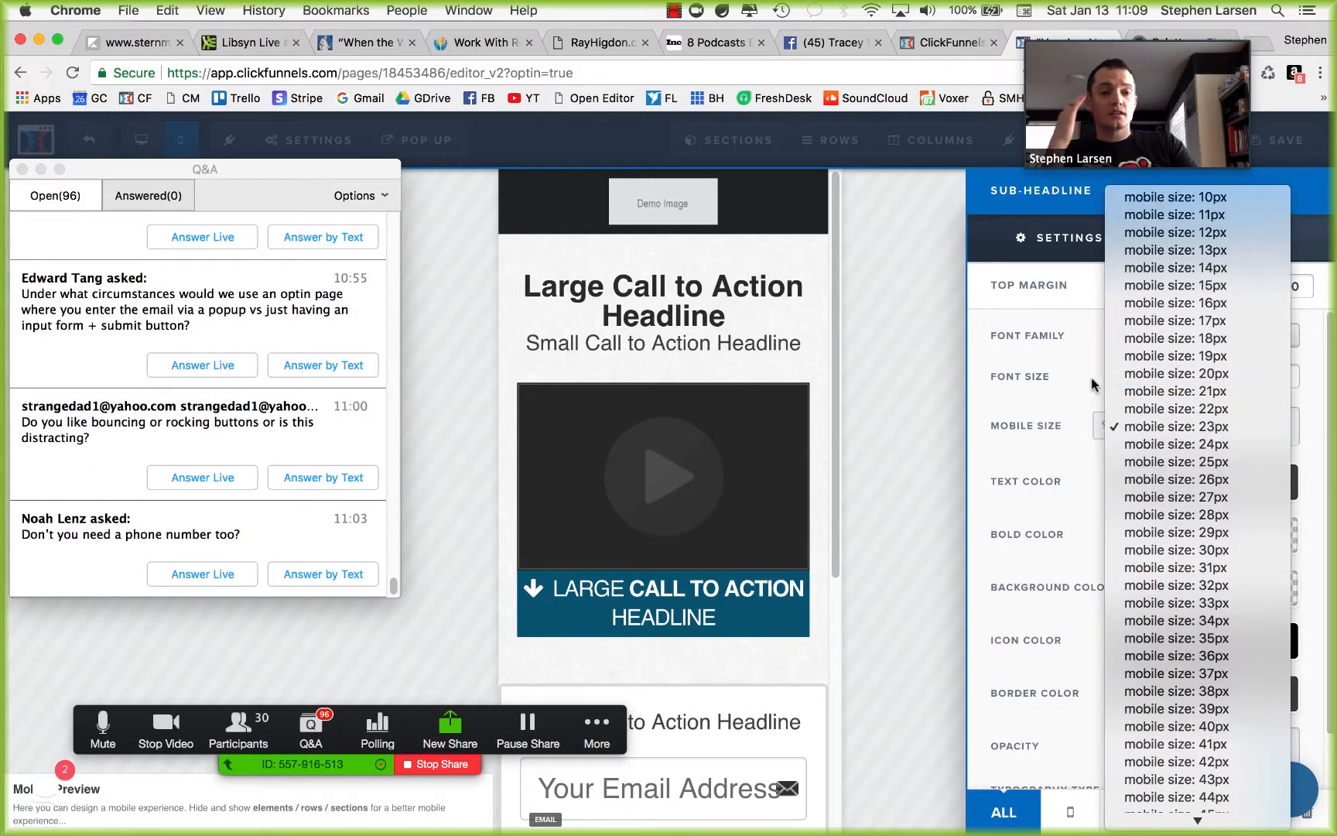
click(1212, 394)
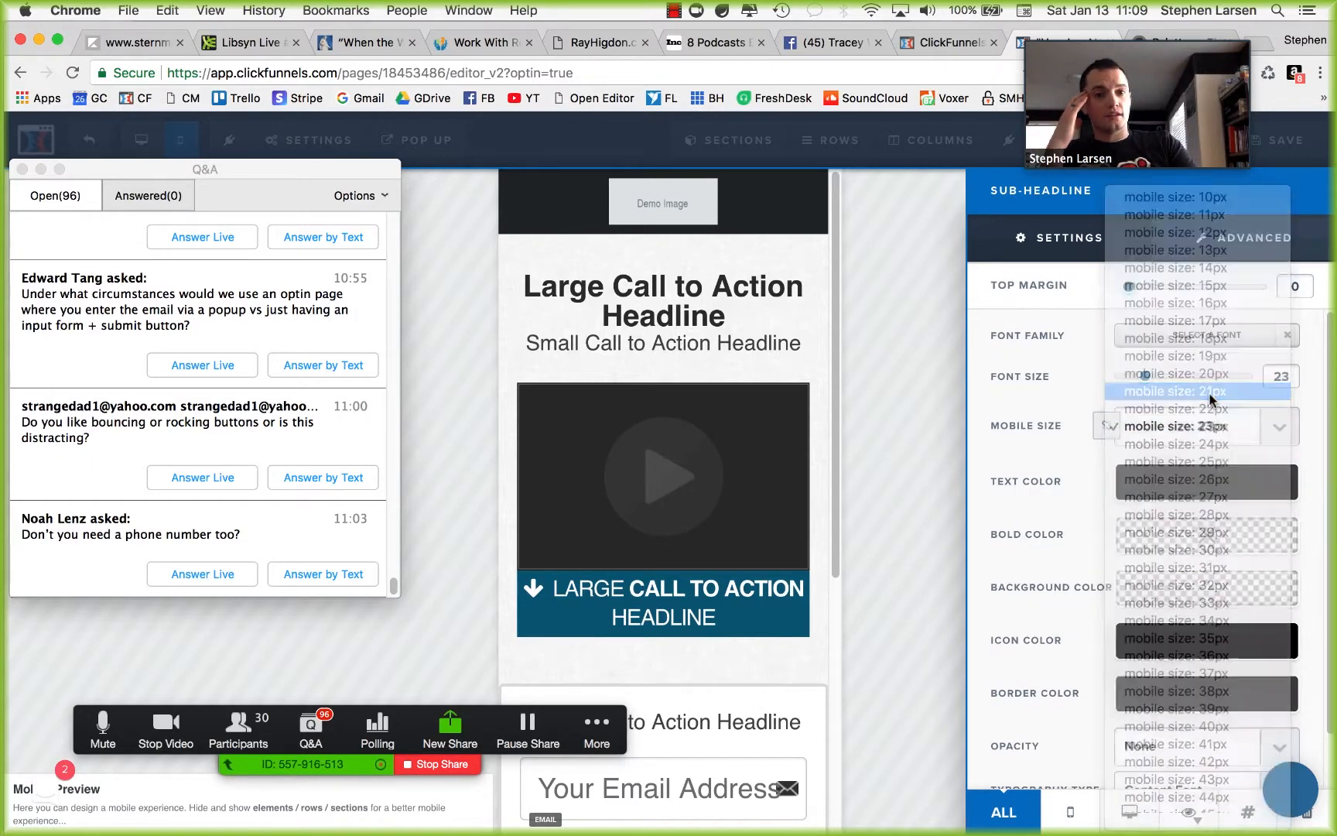
Step: Close the sub-headline's settings and set the main headline's mobile font size to 34px, closing its settings too
click(670, 325)
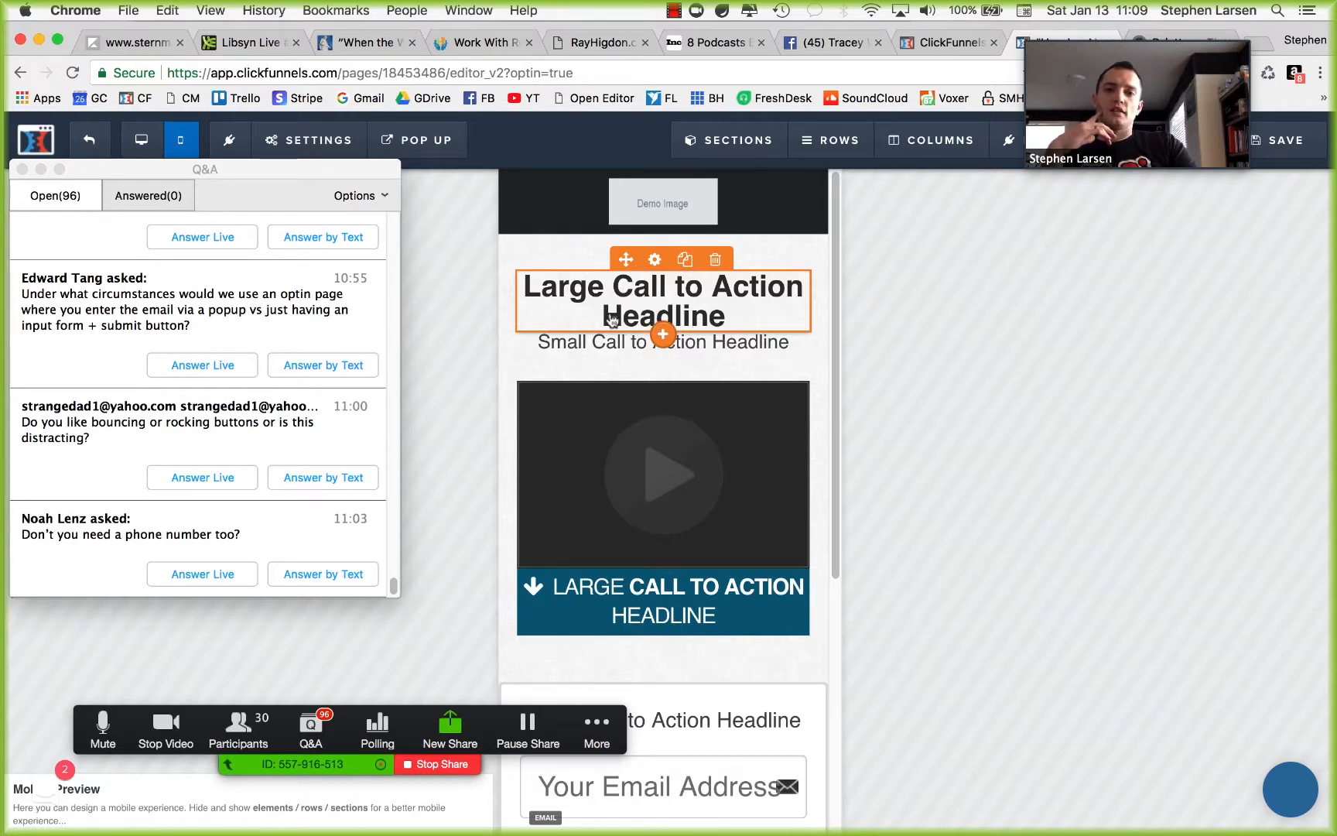
click(656, 263)
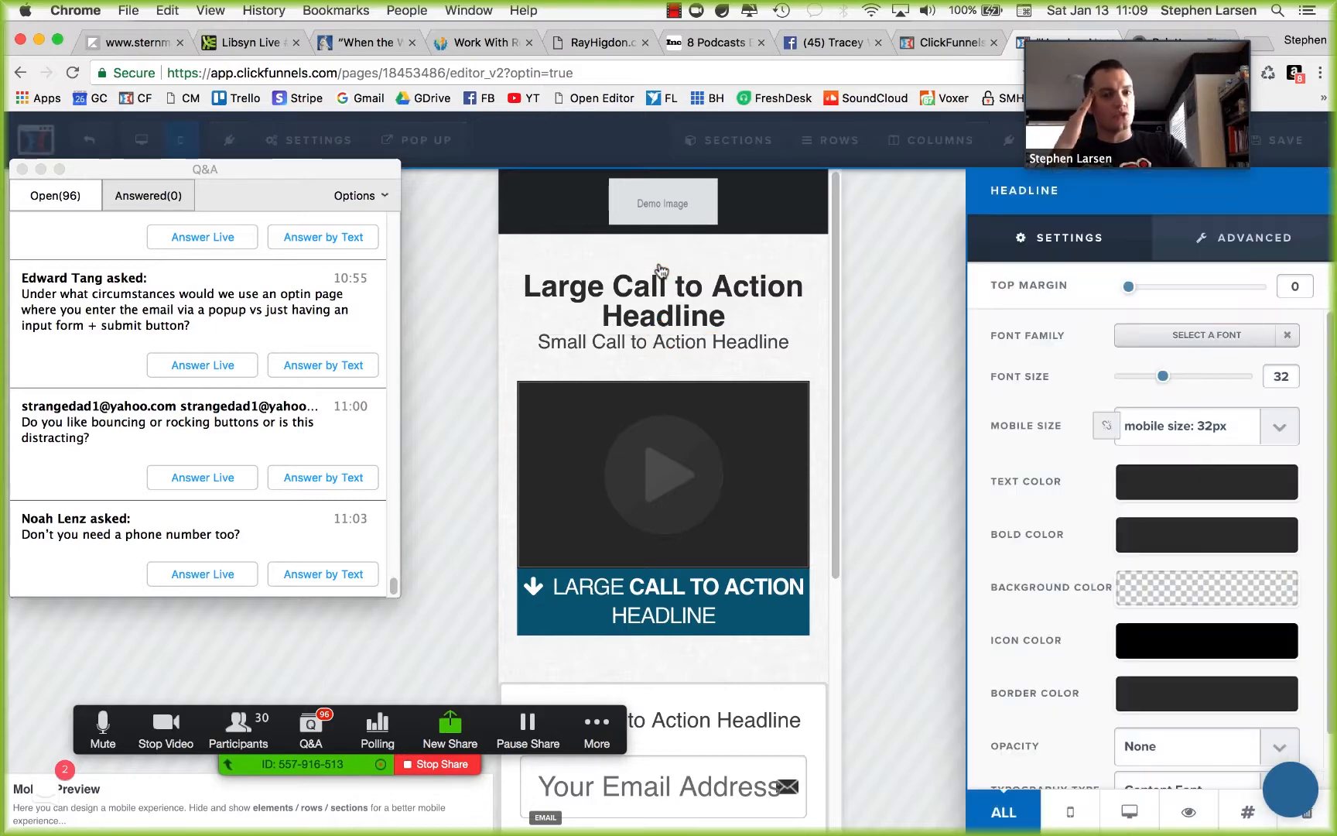
click(1208, 439)
click(1221, 461)
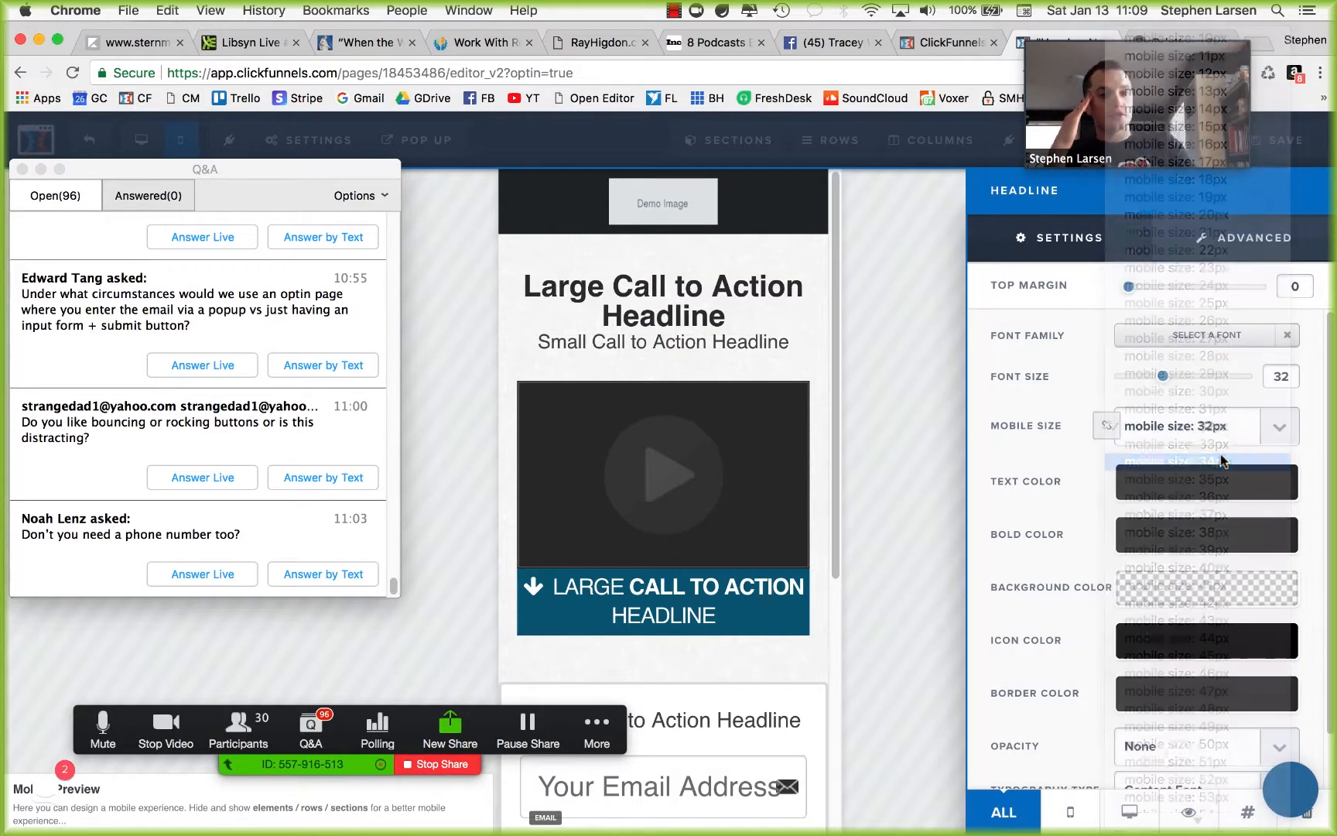
click(762, 377)
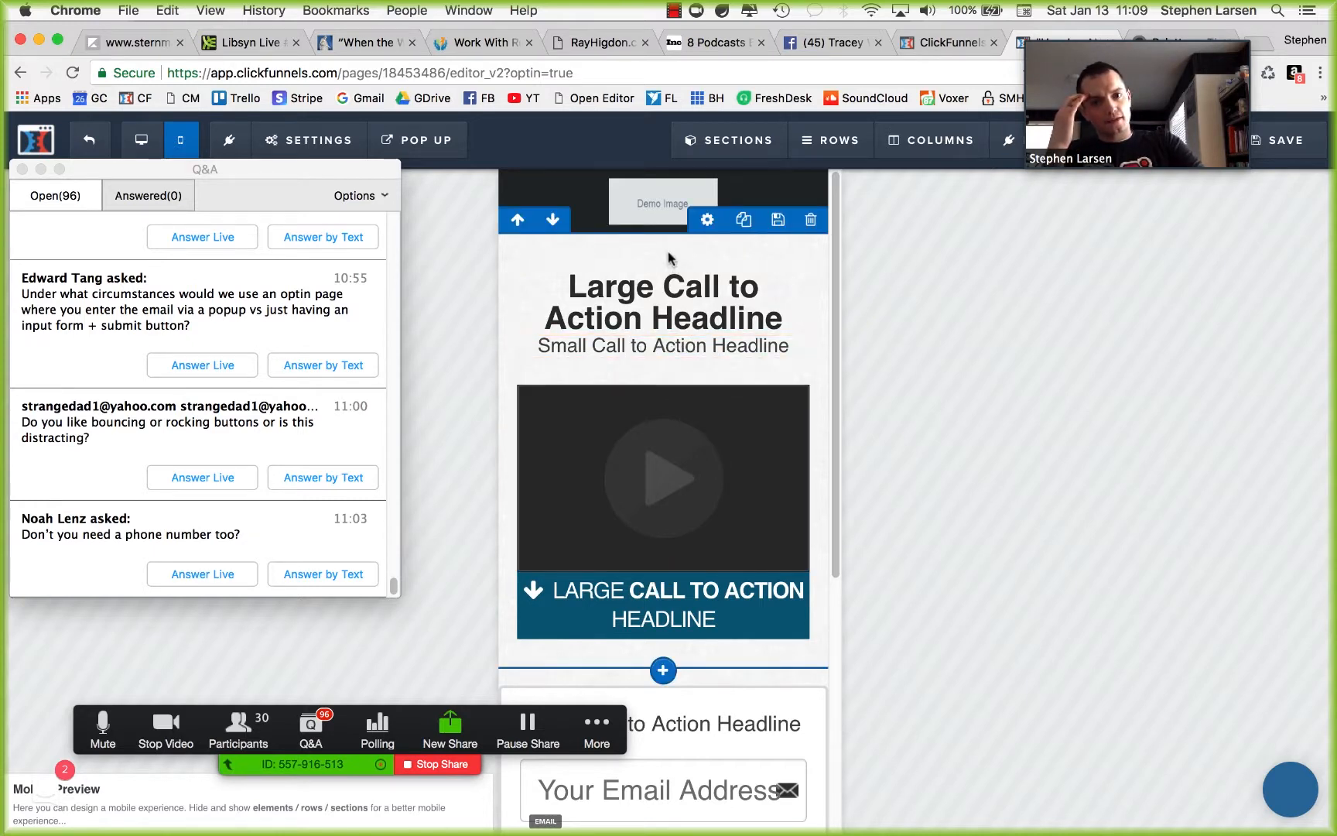
Step: Set the mobile font size of the blue call-to-action bar headline under the video to 15px and close its settings
scroll(694, 433, down, 3)
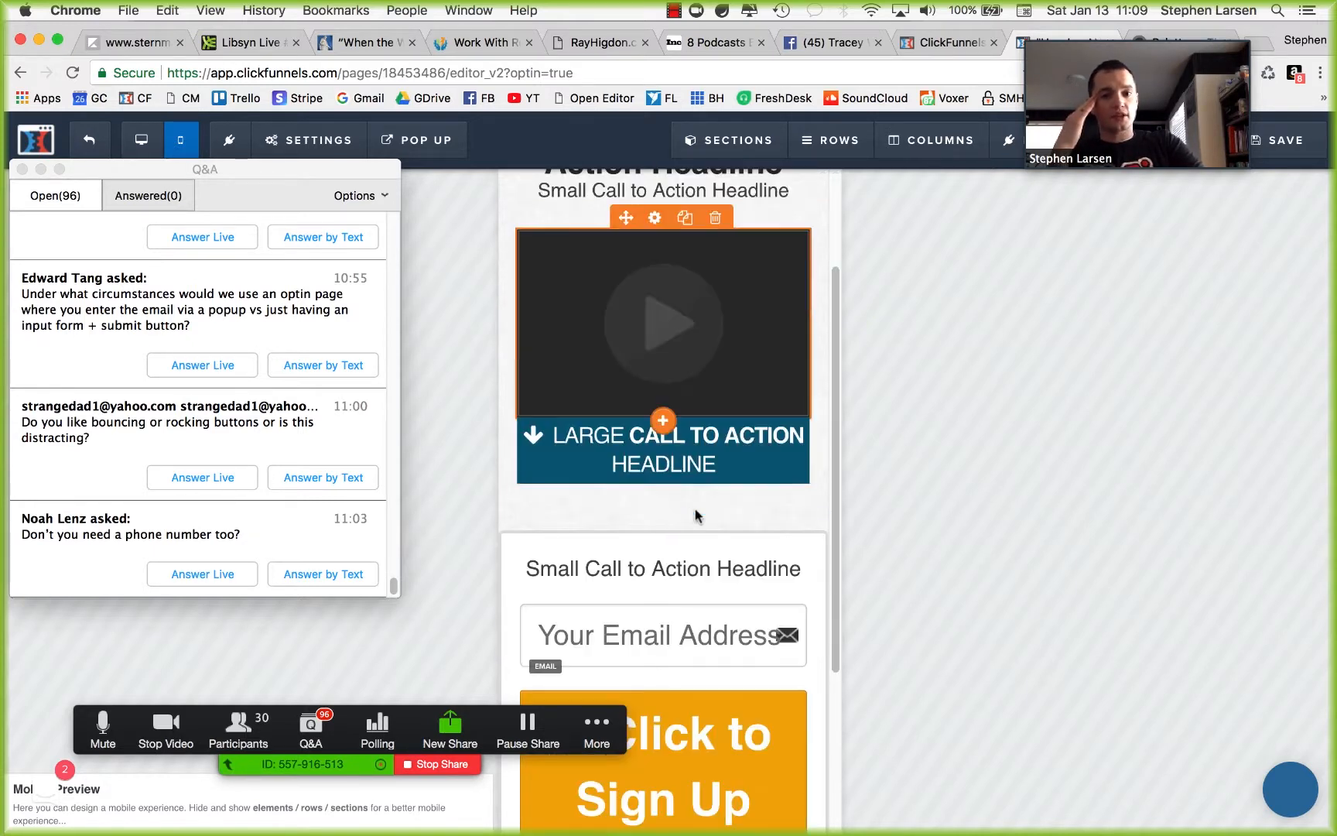
click(658, 475)
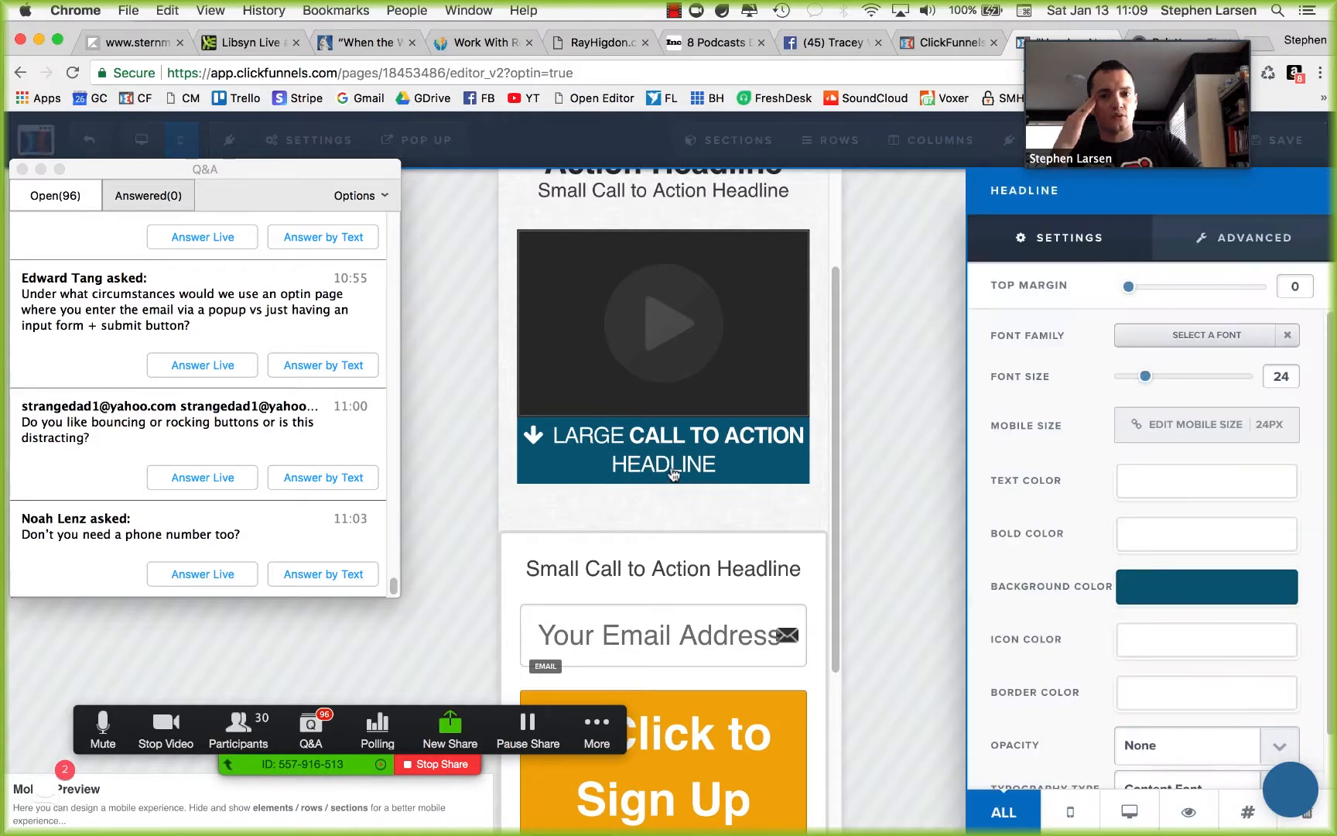
click(1207, 424)
click(1215, 425)
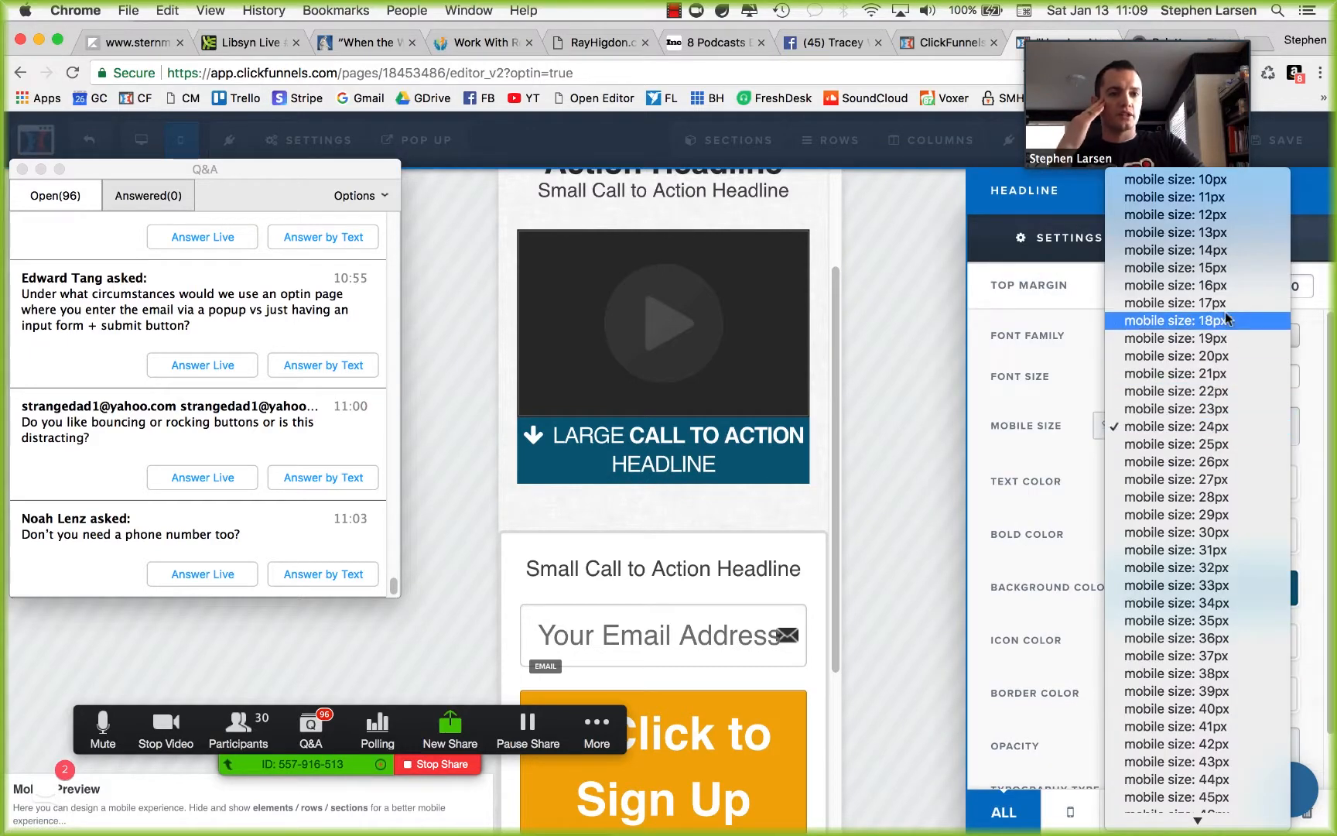
click(1148, 320)
click(1186, 443)
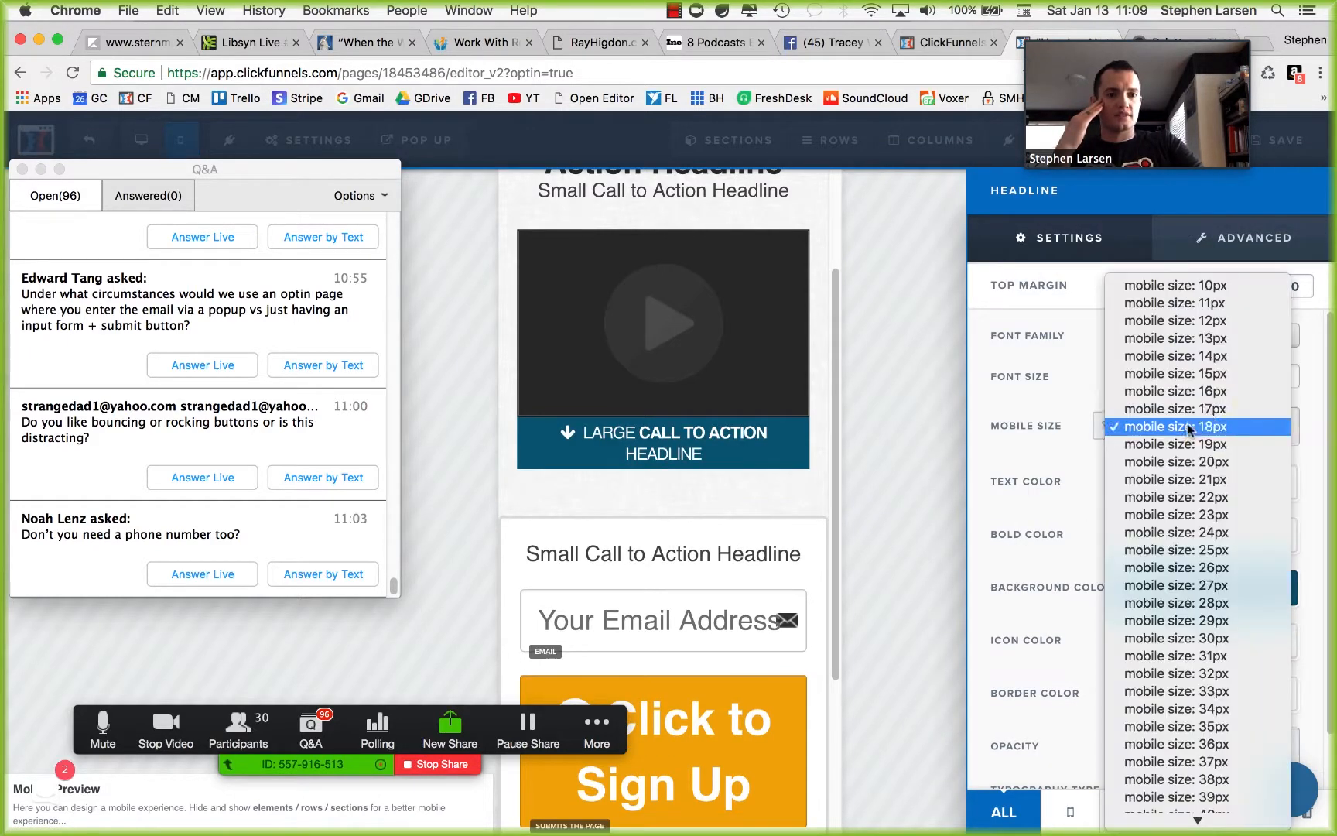
click(1224, 374)
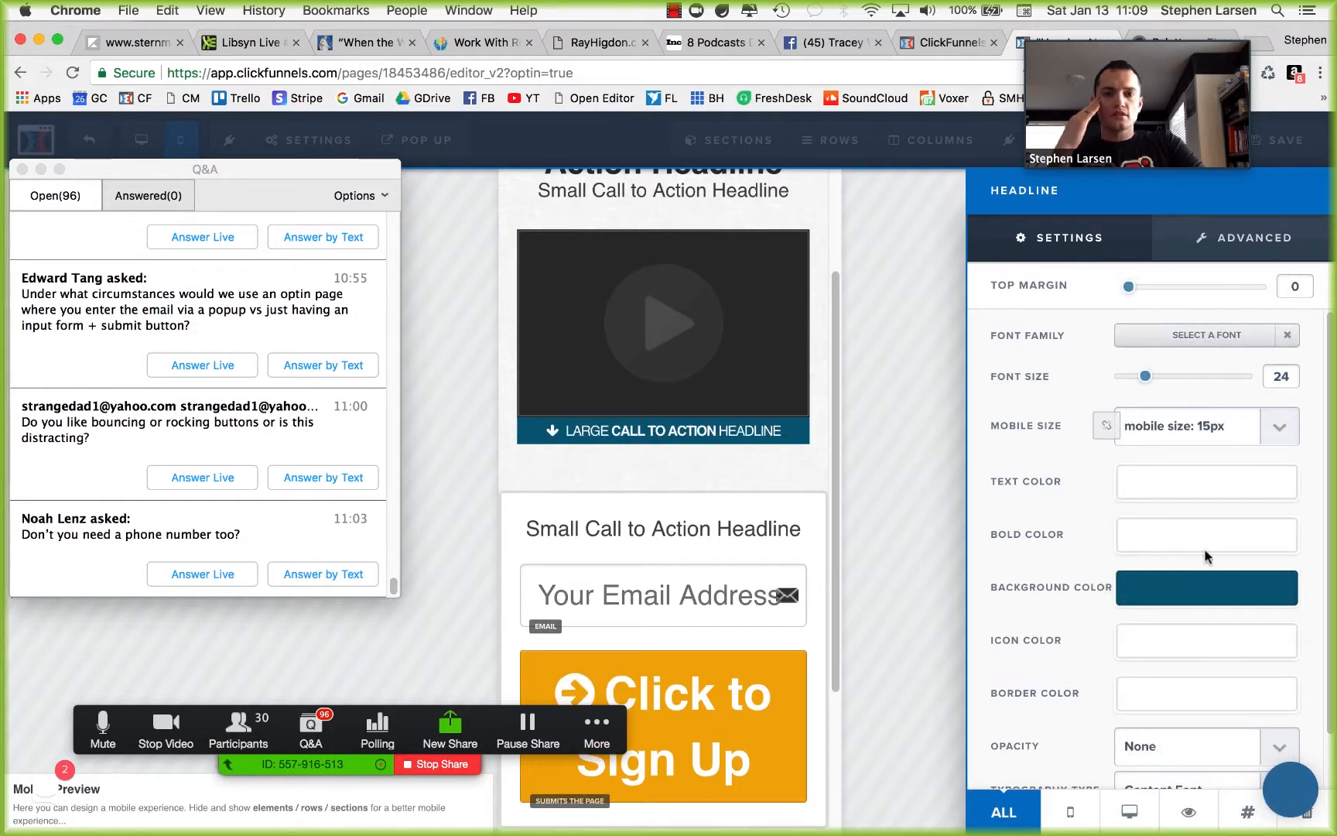
click(722, 465)
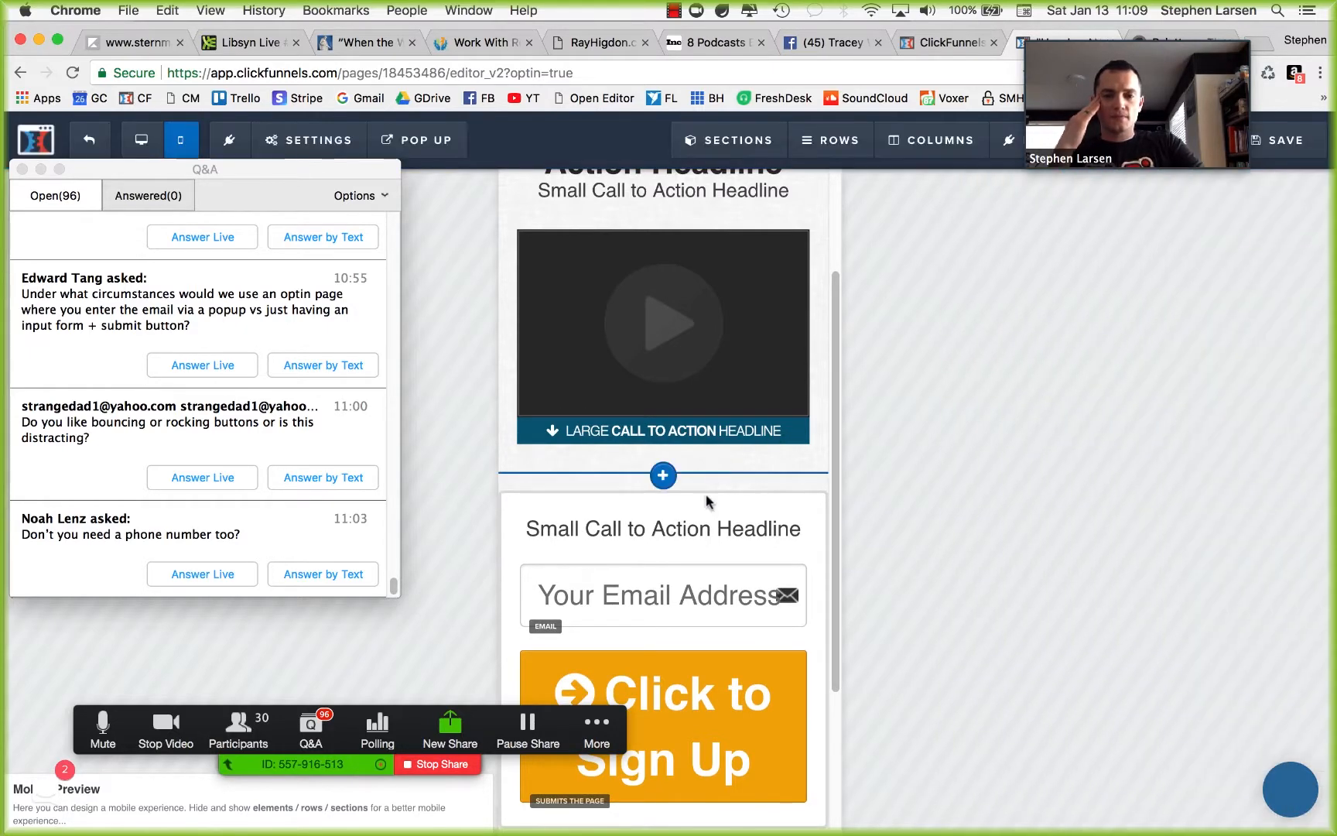
Step: Set the mobile font size of the sign-up form's email address input to 14px and close its settings
scroll(707, 494, down, 3)
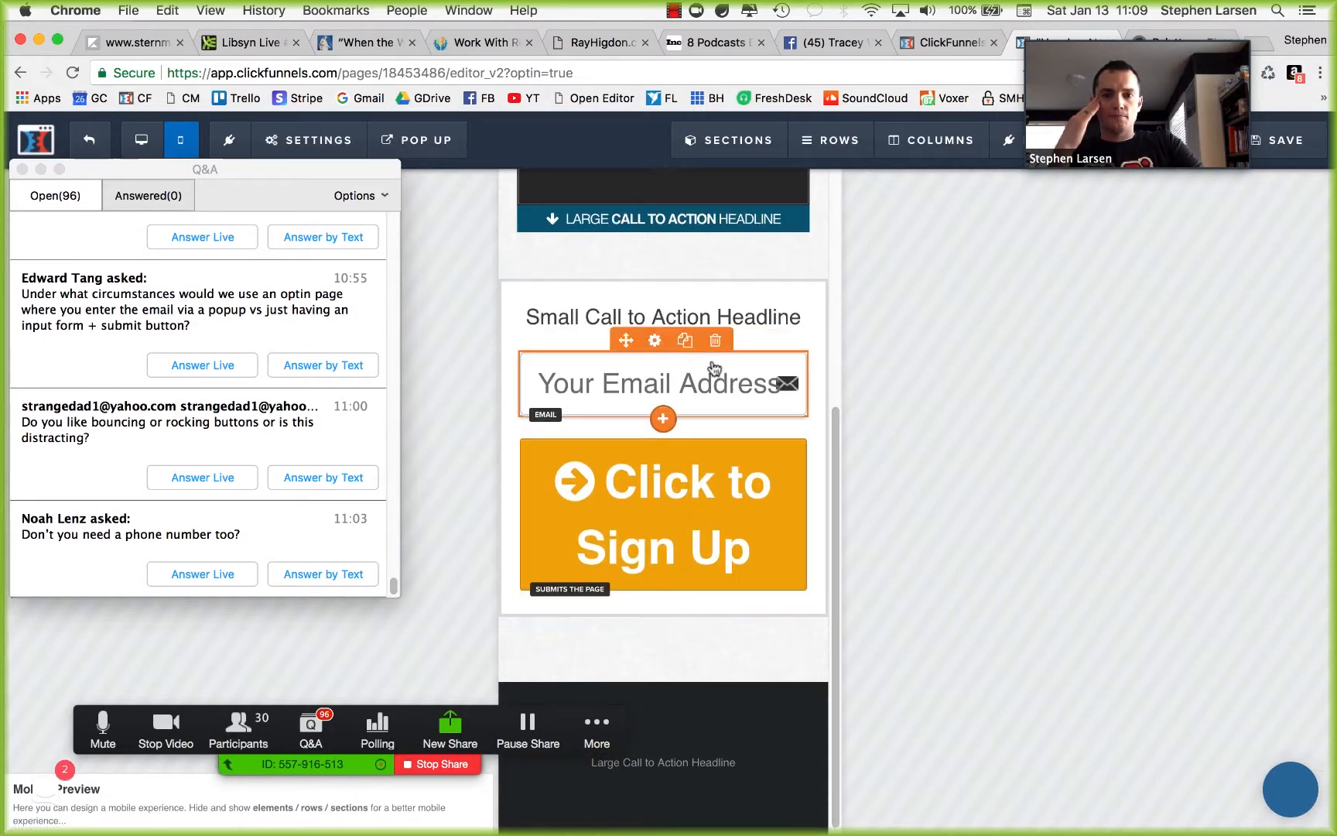
click(746, 409)
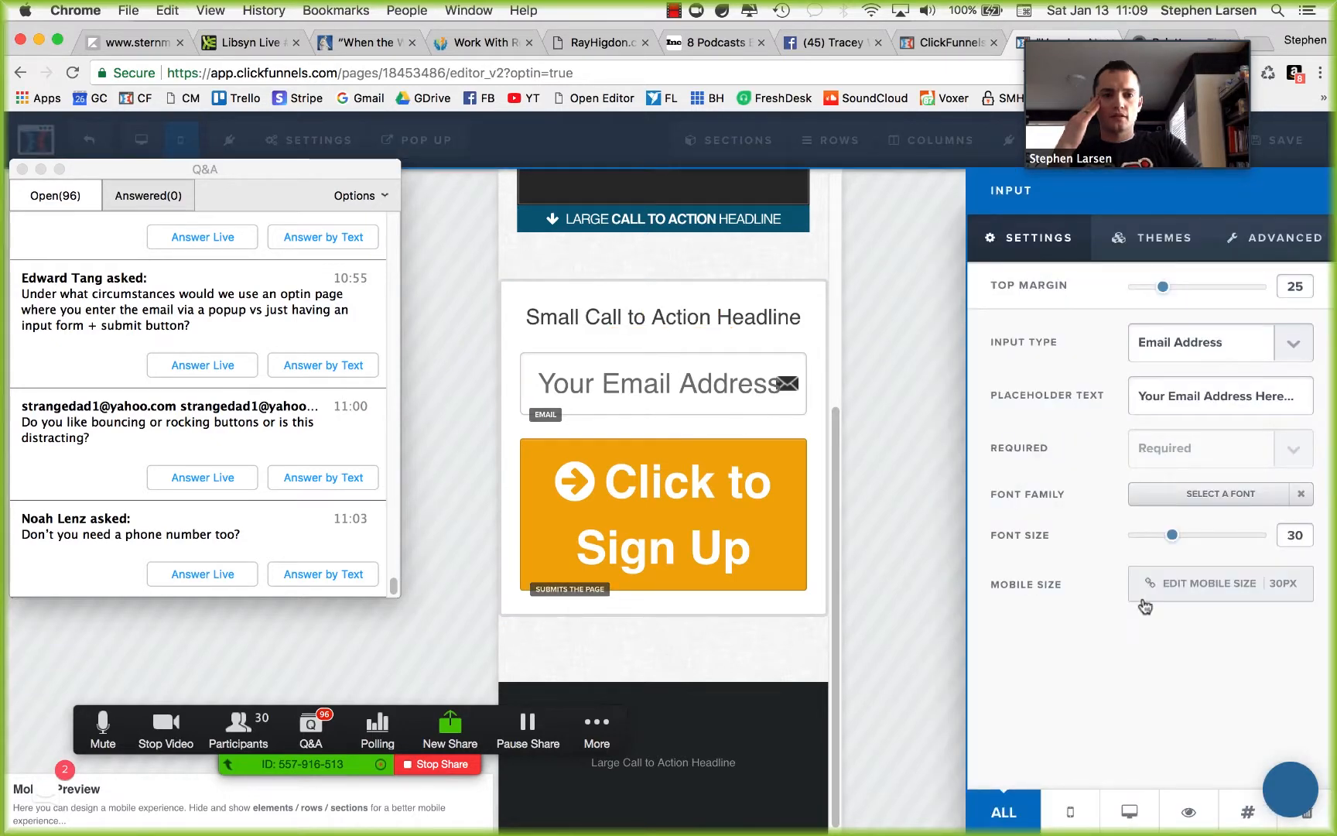
click(1212, 586)
click(1211, 586)
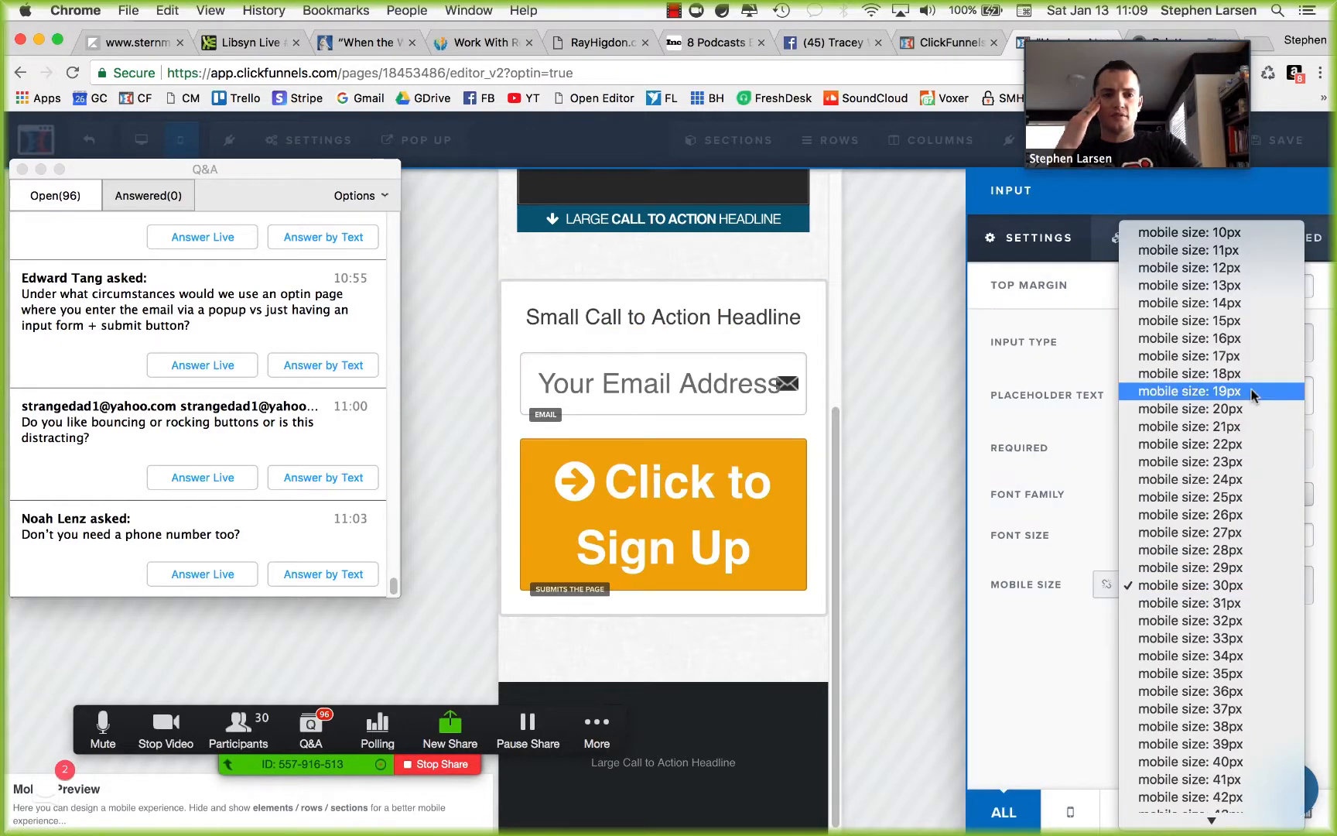
click(1248, 448)
click(1237, 586)
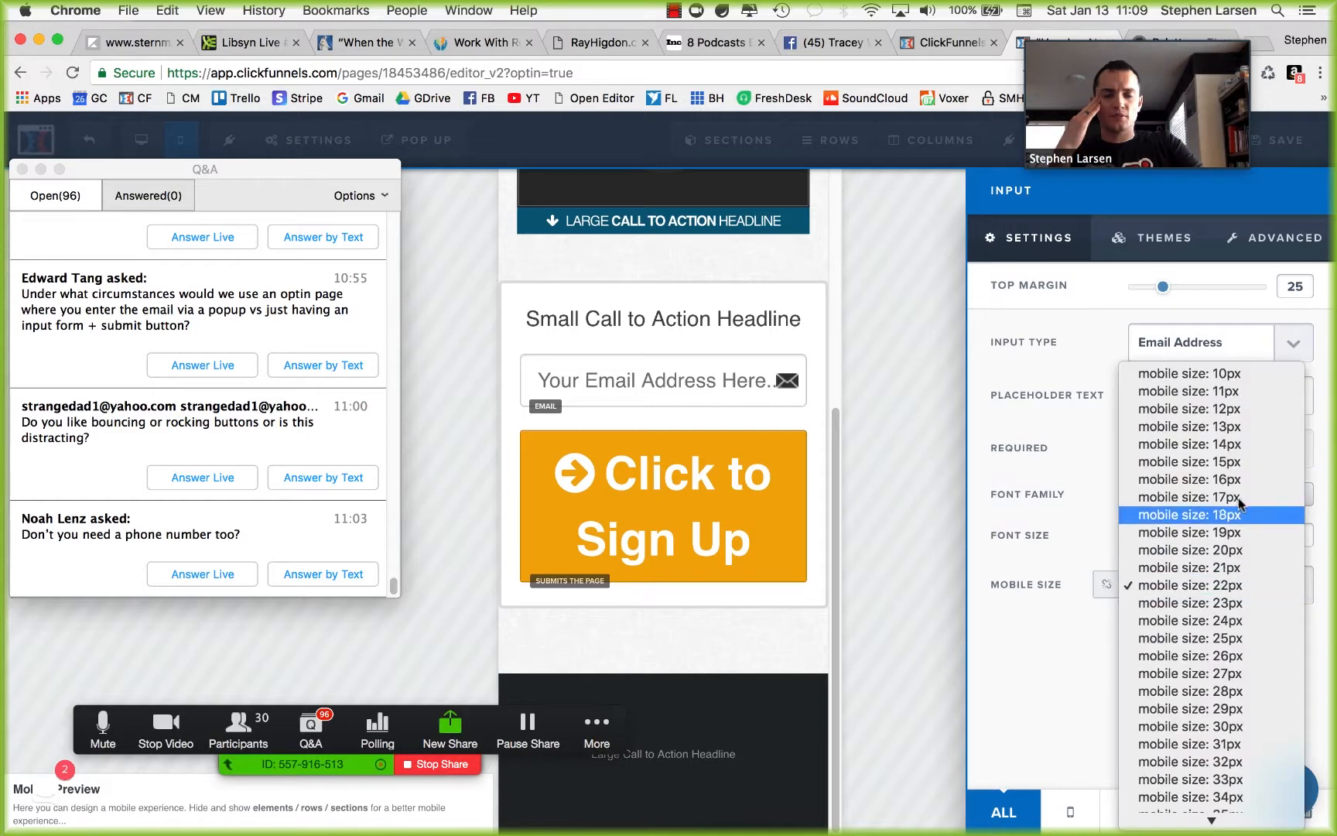
click(1240, 443)
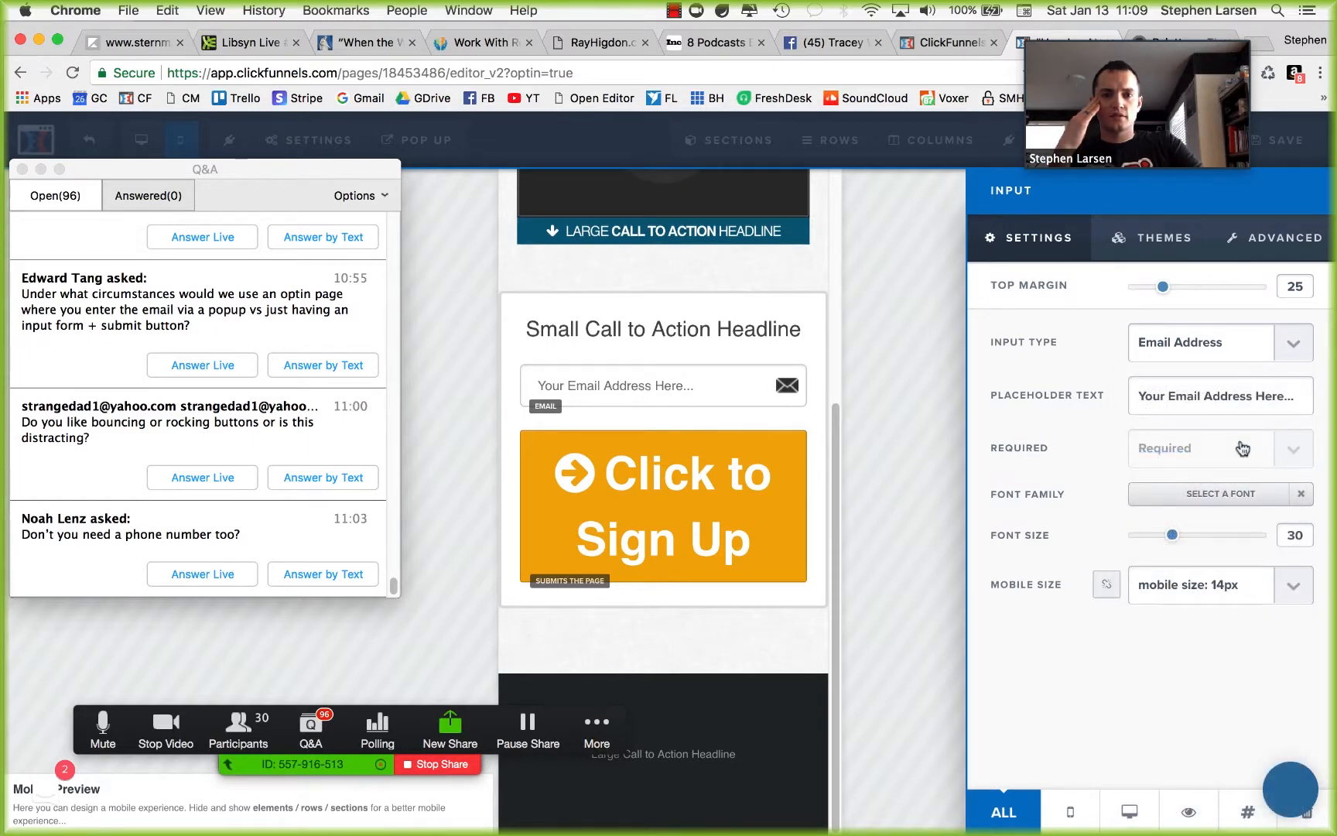
click(700, 423)
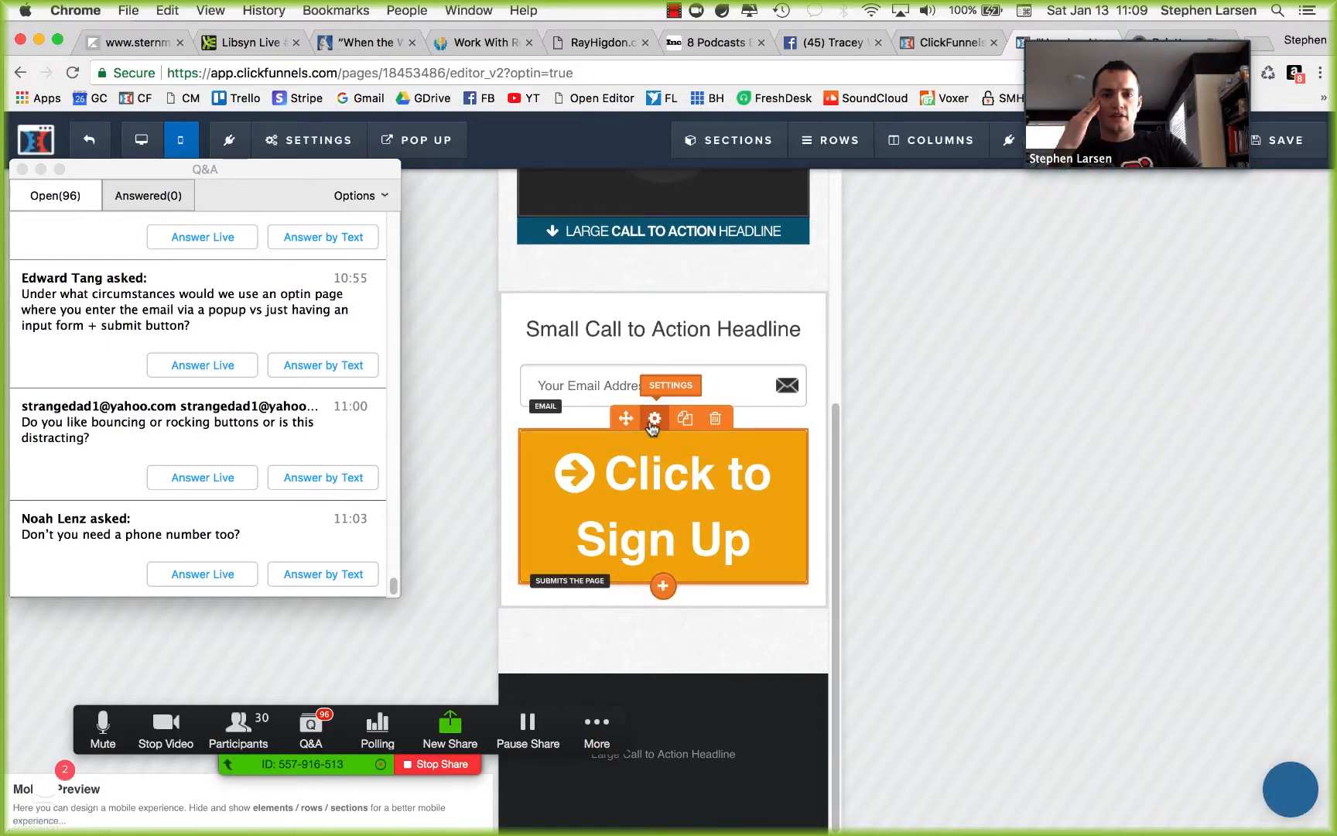
Step: Set the mobile font size of the "Click to Sign Up" button to 18px and close its settings
click(651, 430)
click(1206, 588)
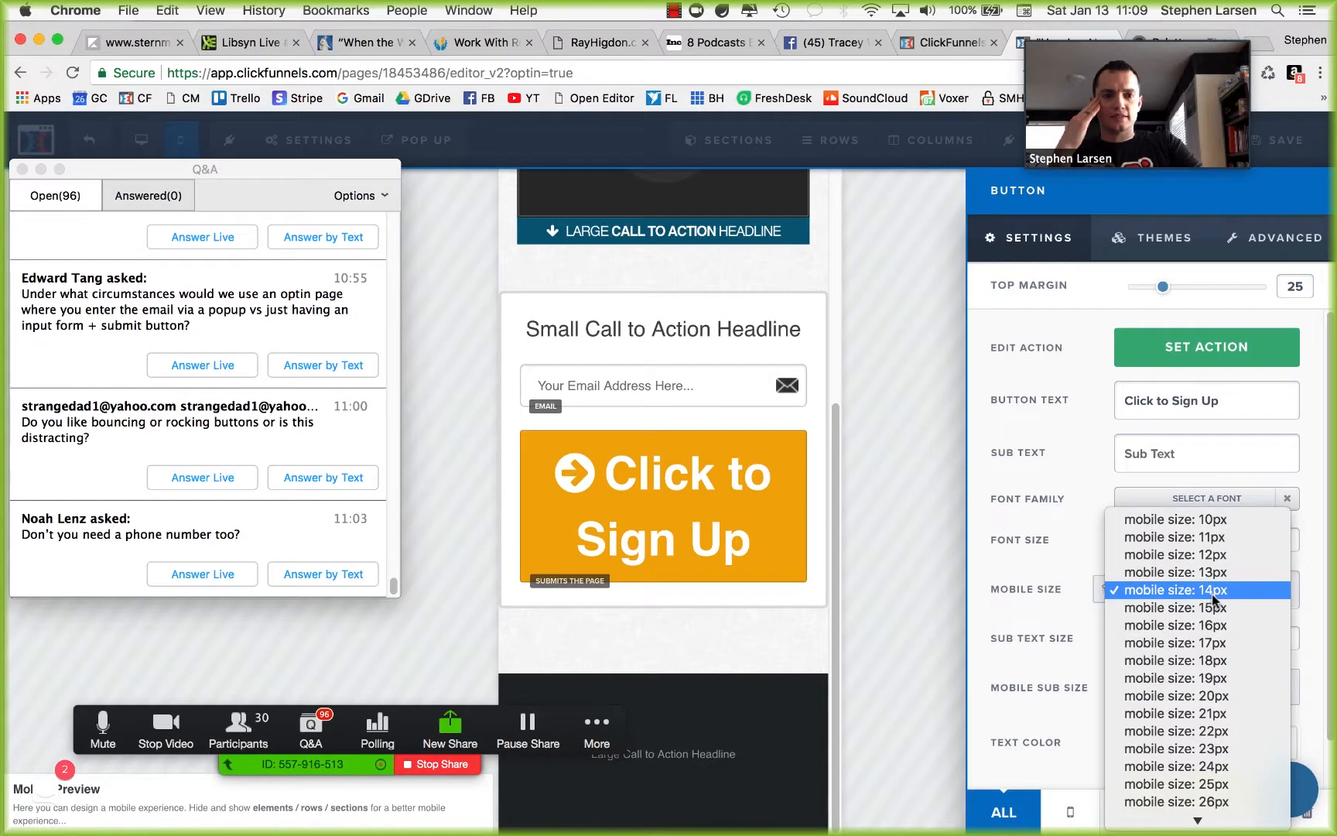
click(1239, 551)
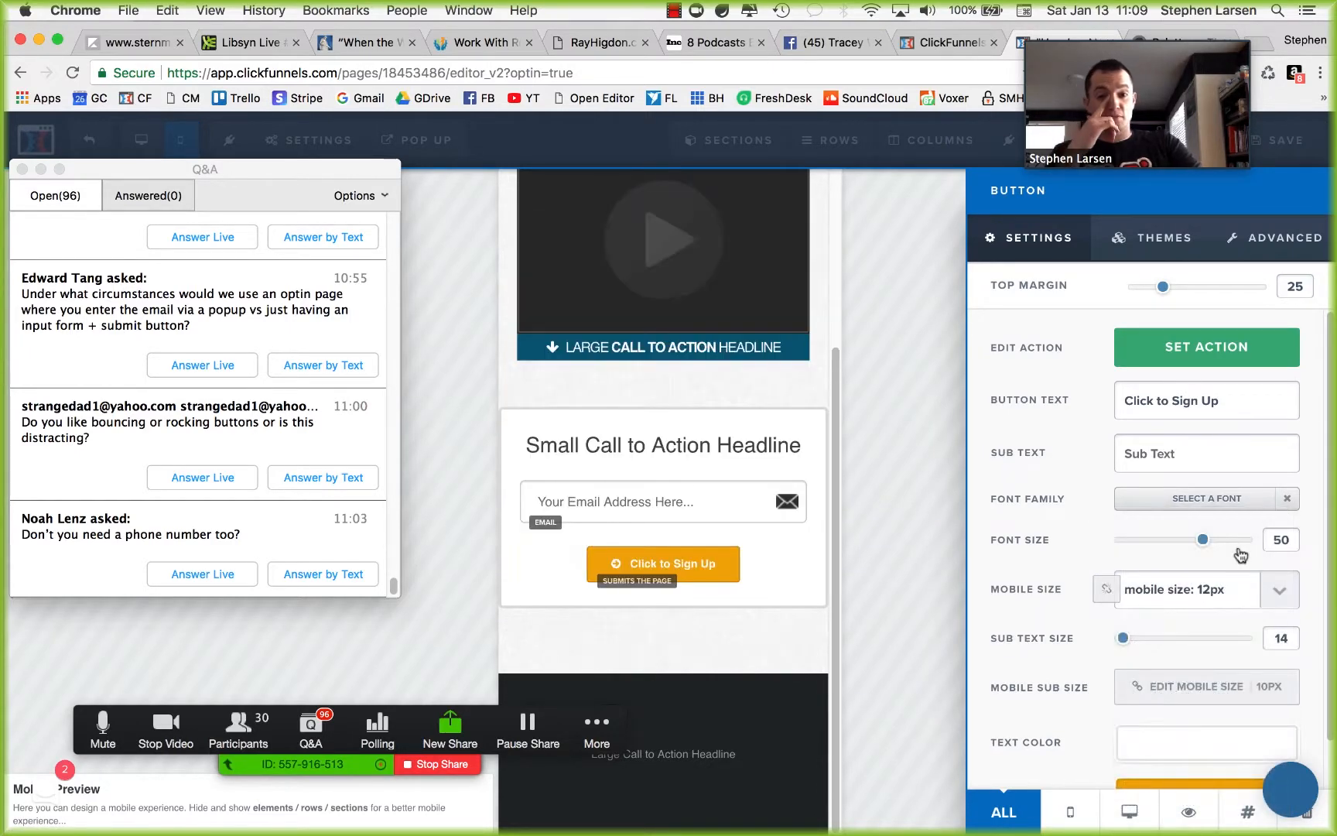
click(1221, 605)
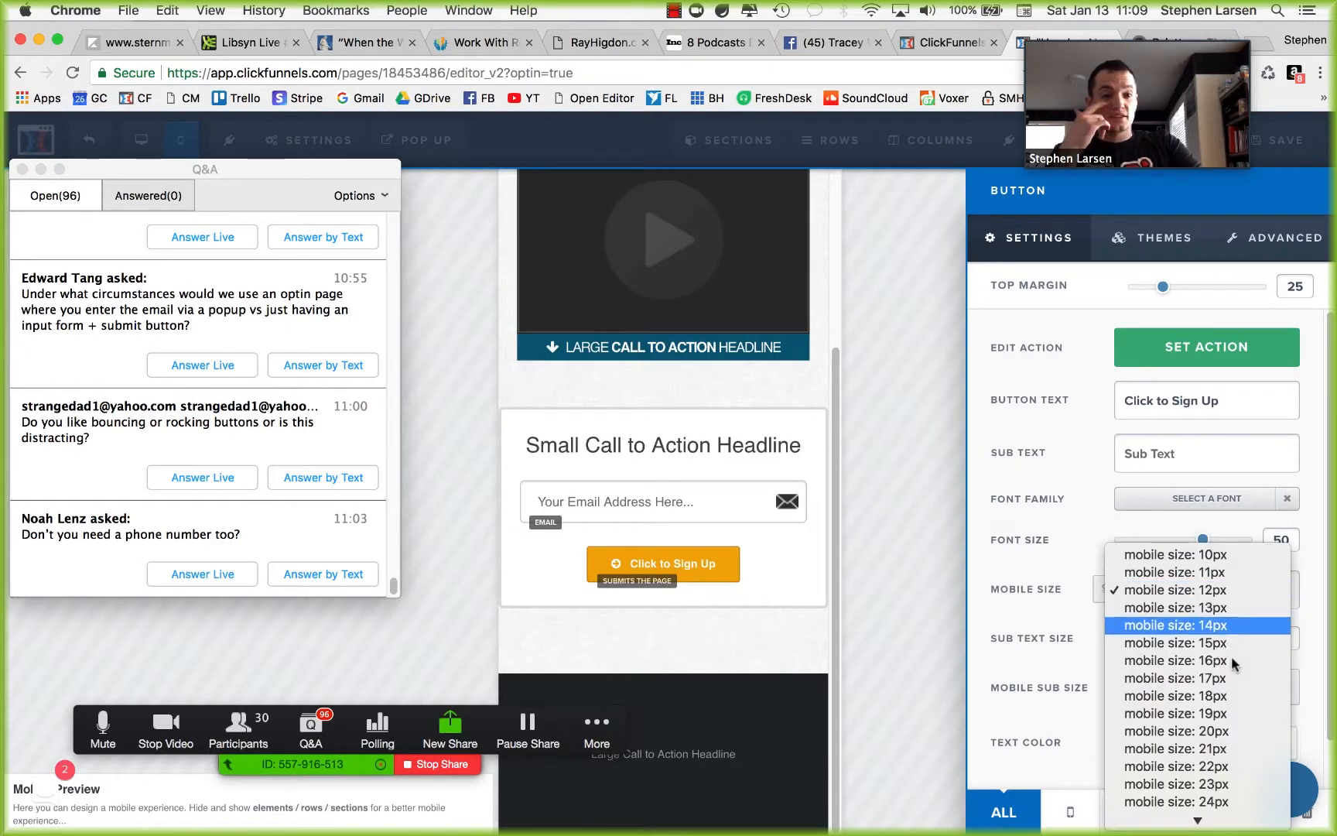
click(1224, 702)
click(786, 633)
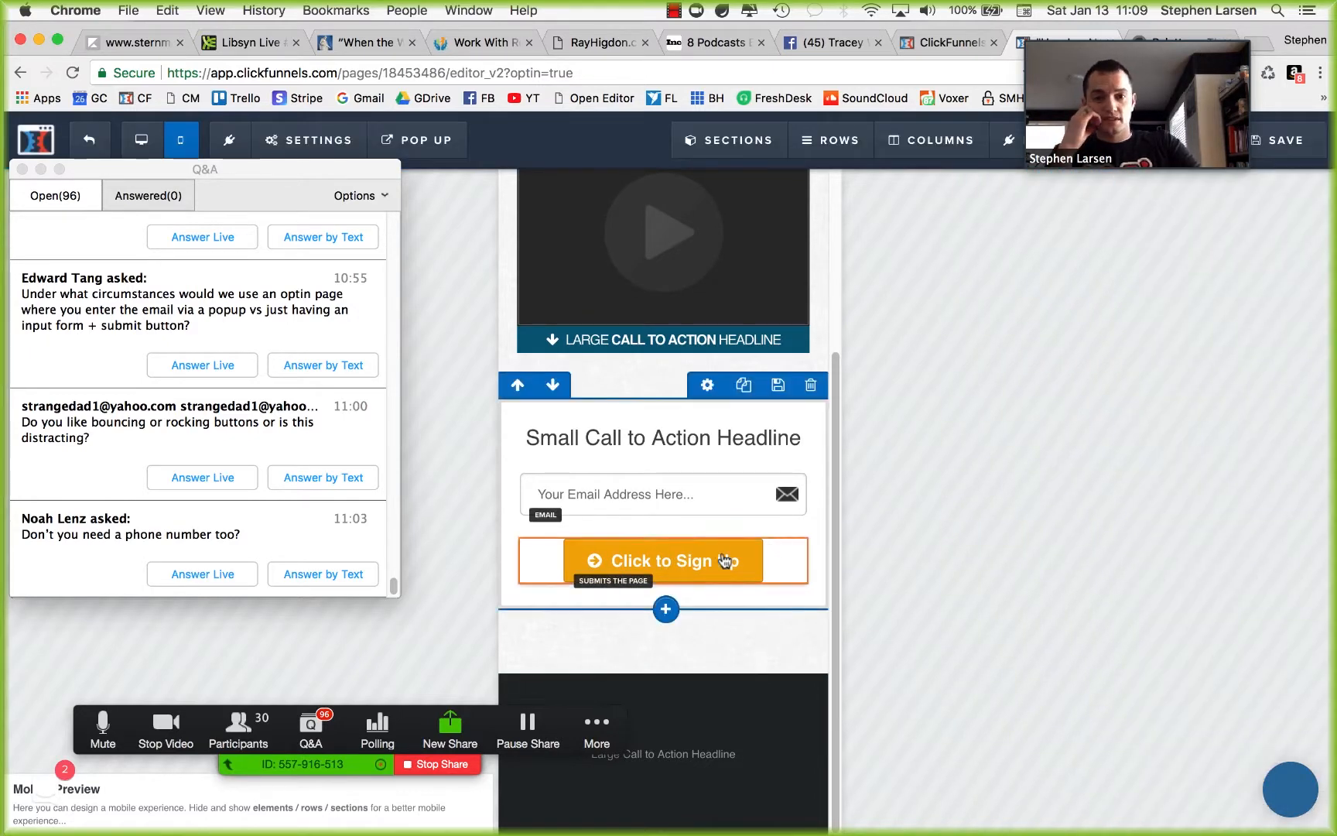
Step: Save the page and exit the editor to the funnel step overview, moving the Q&A window clear of the toolbar
scroll(777, 650, up, 3)
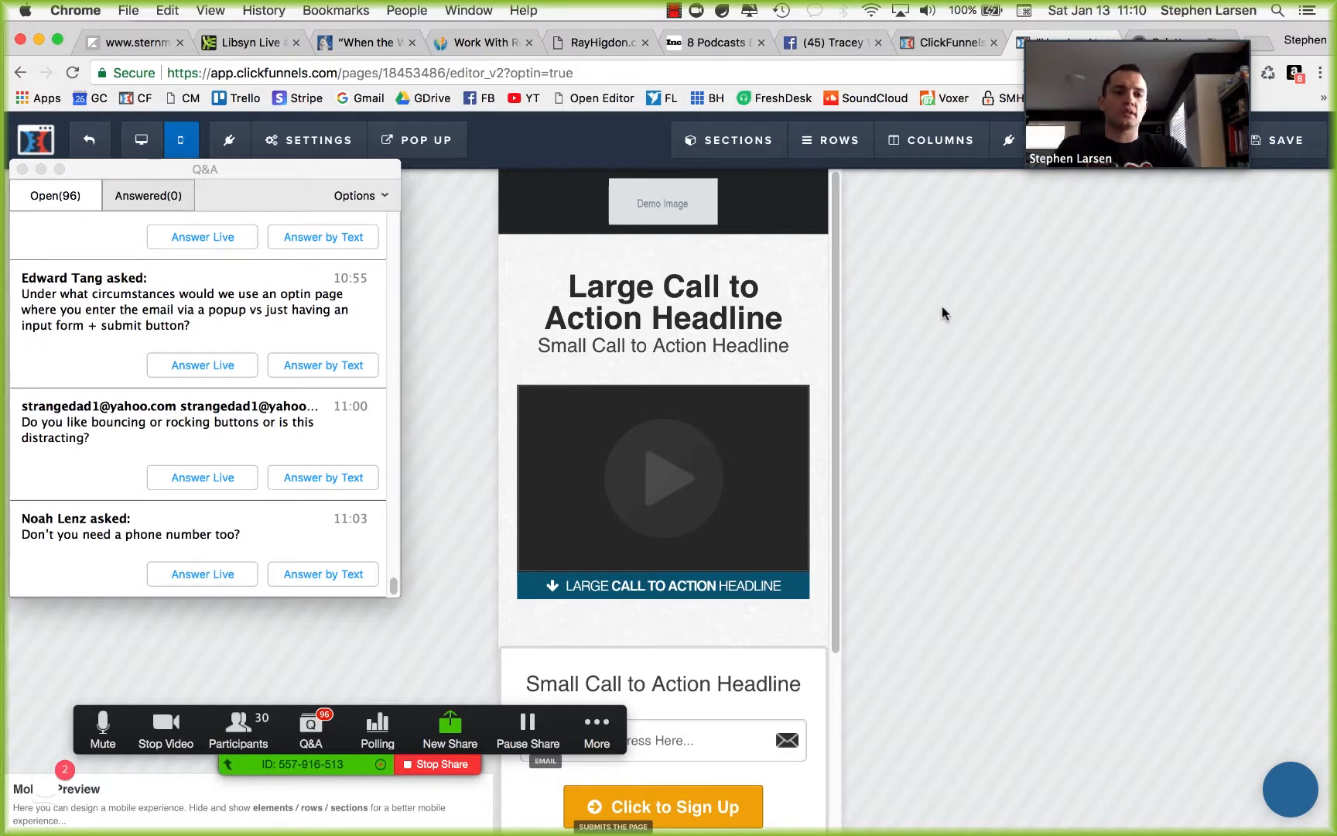
click(1284, 141)
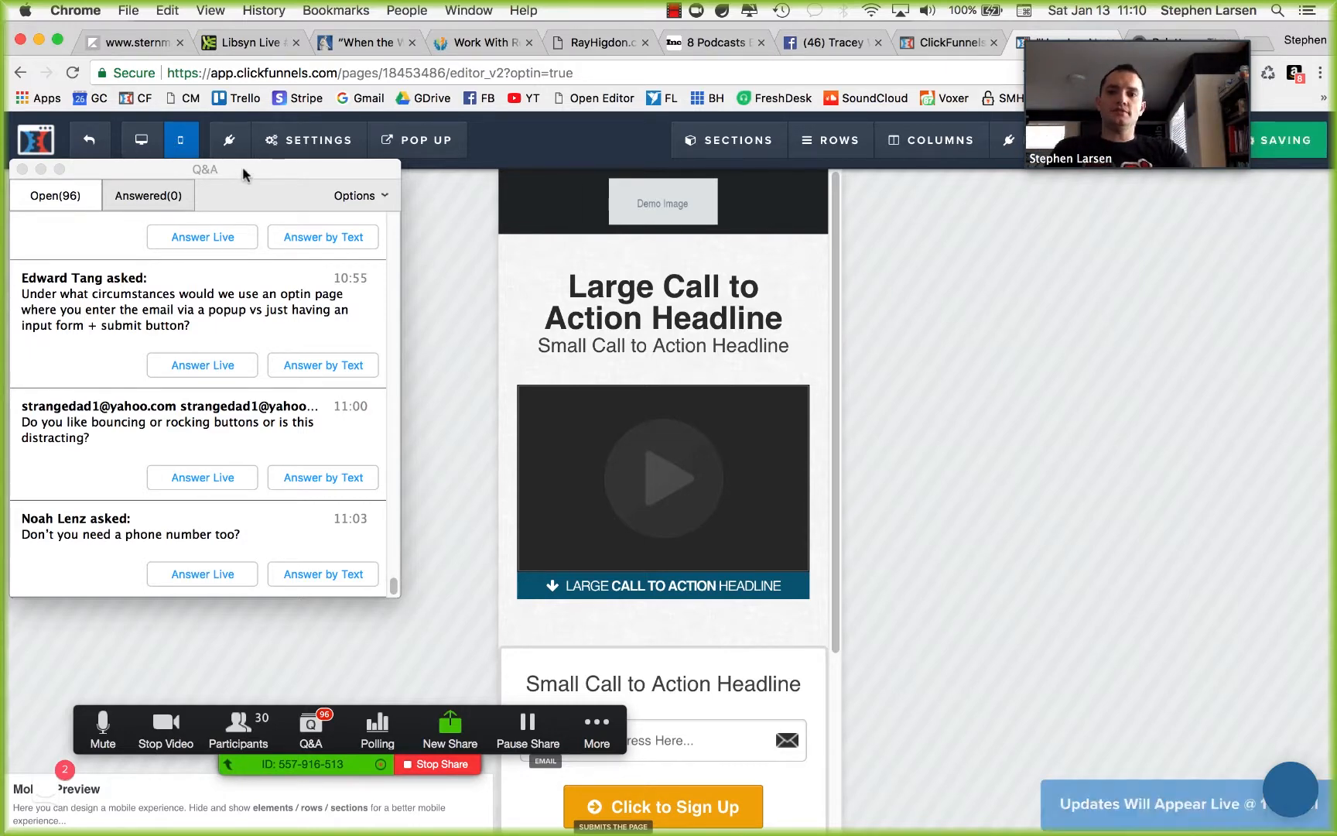
drag(242, 169, 260, 241)
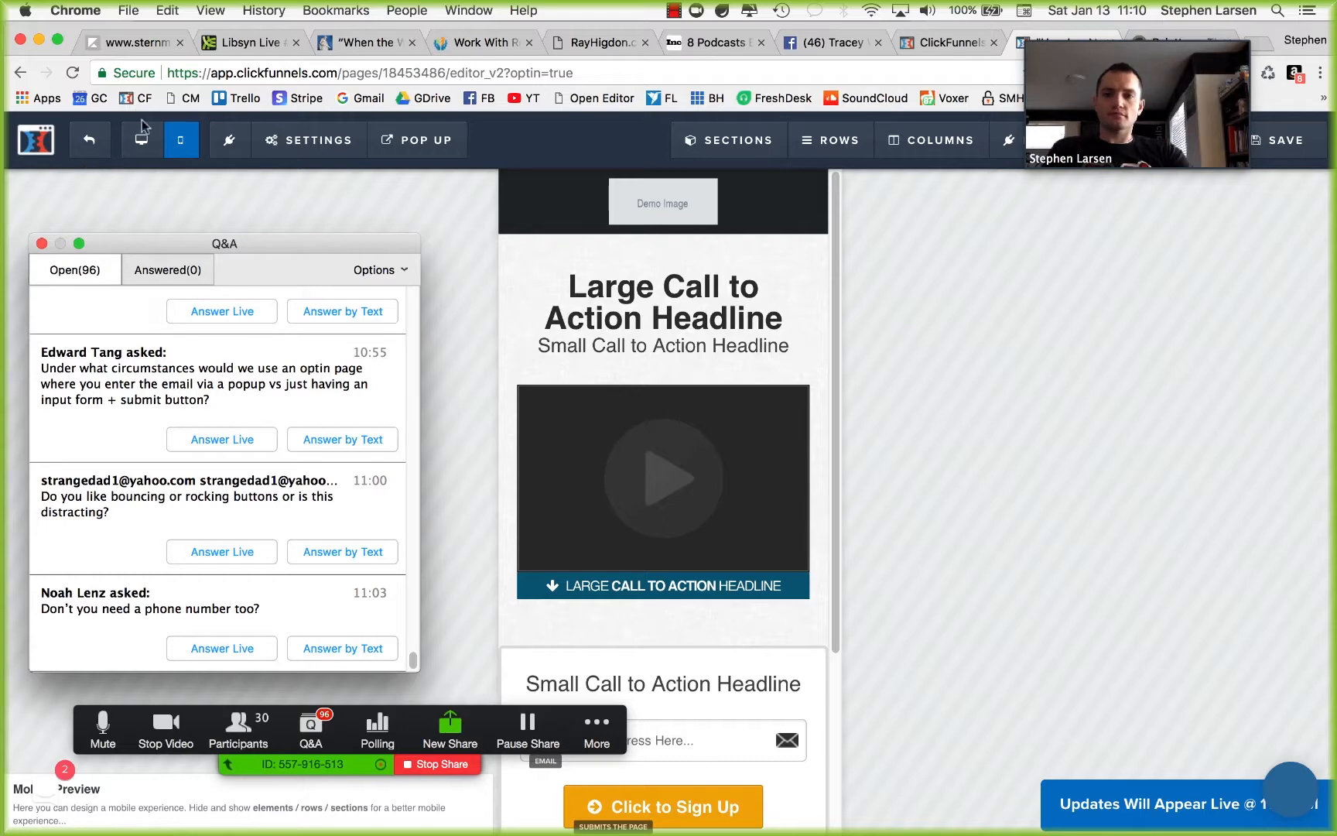
mouse_move(36, 140)
click(81, 180)
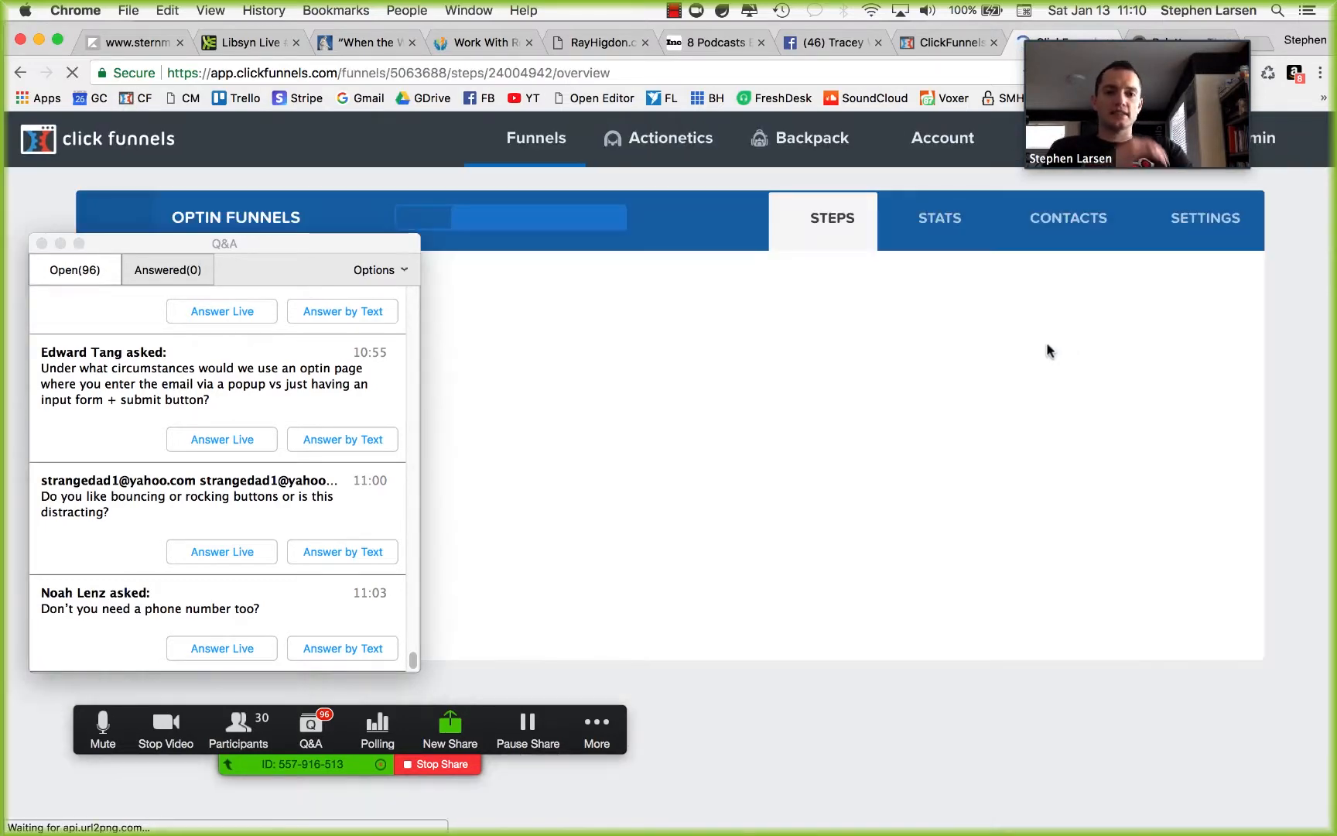
Step: Move the Q&A window off the funnel steps list and clone the "Reverse Squeeze Page Optin" funnel step
drag(329, 246, 1169, 308)
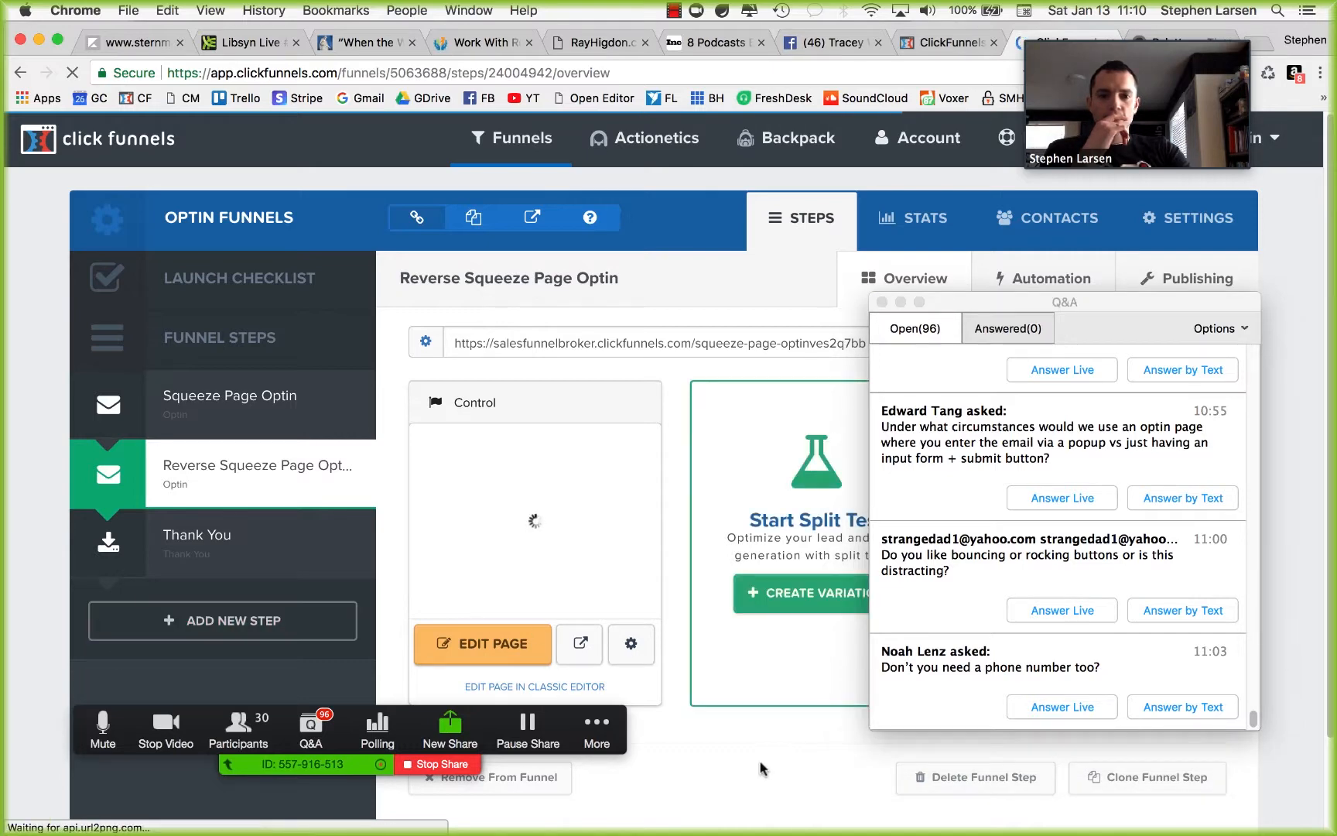
click(1136, 786)
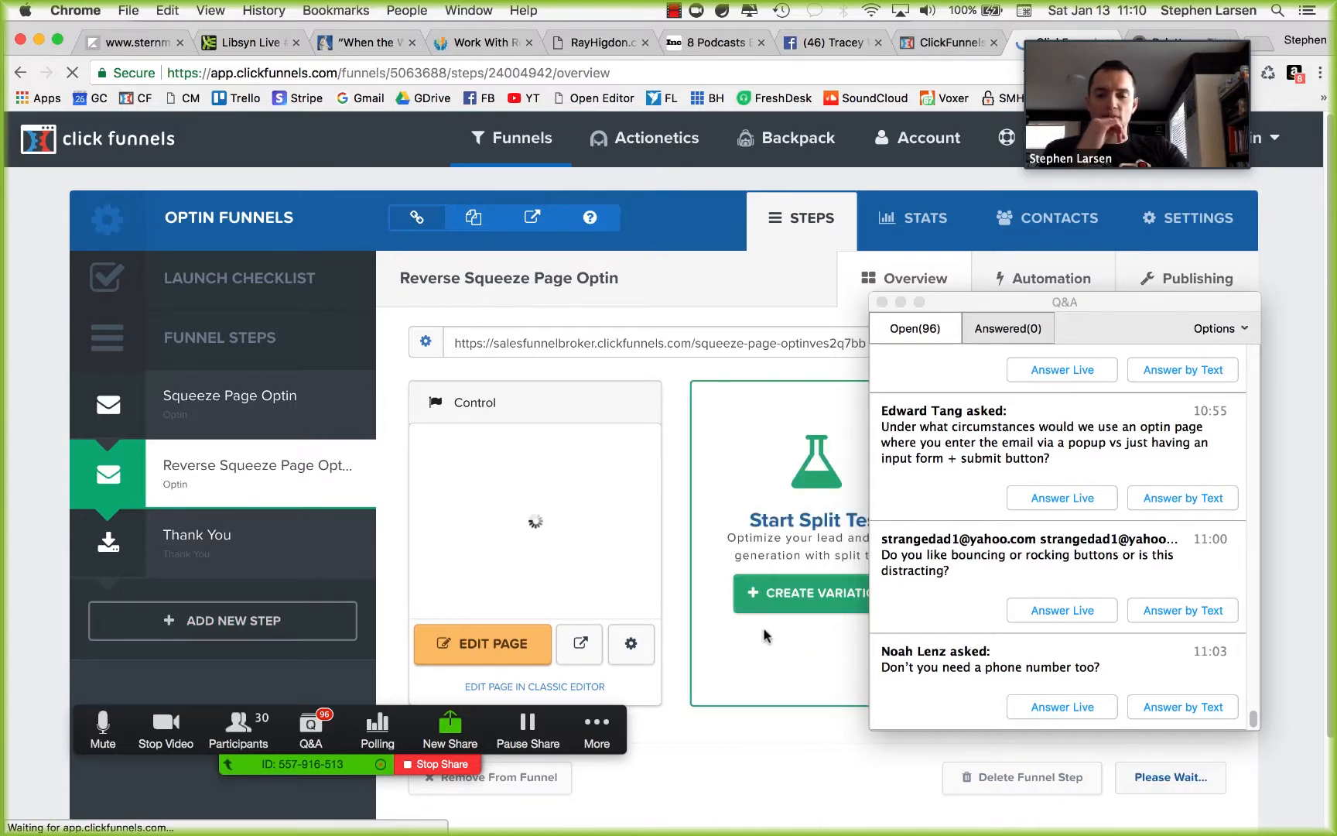
scroll(729, 467, down, 3)
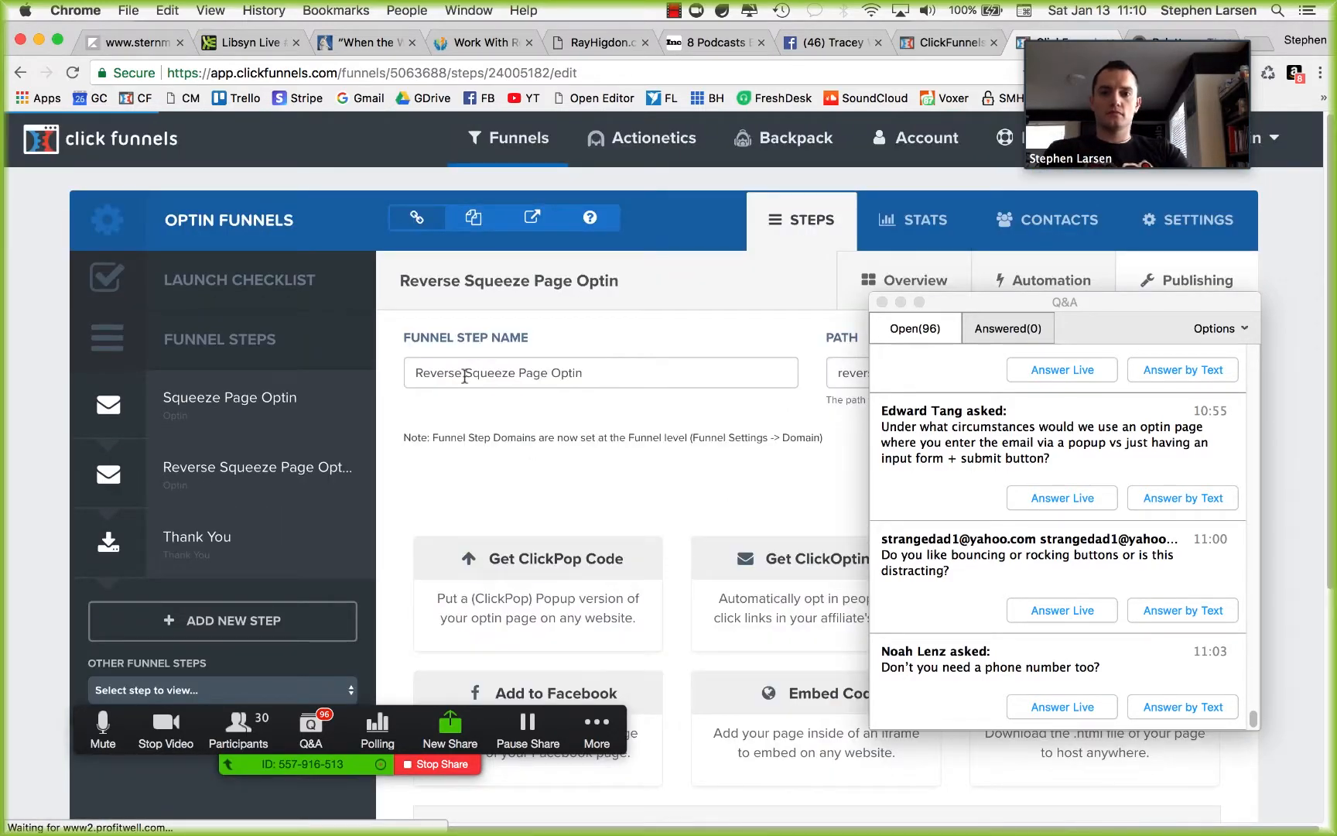
Step: Rename the cloned funnel step "Lead Magnet Page Optin" and save the change
click(542, 373)
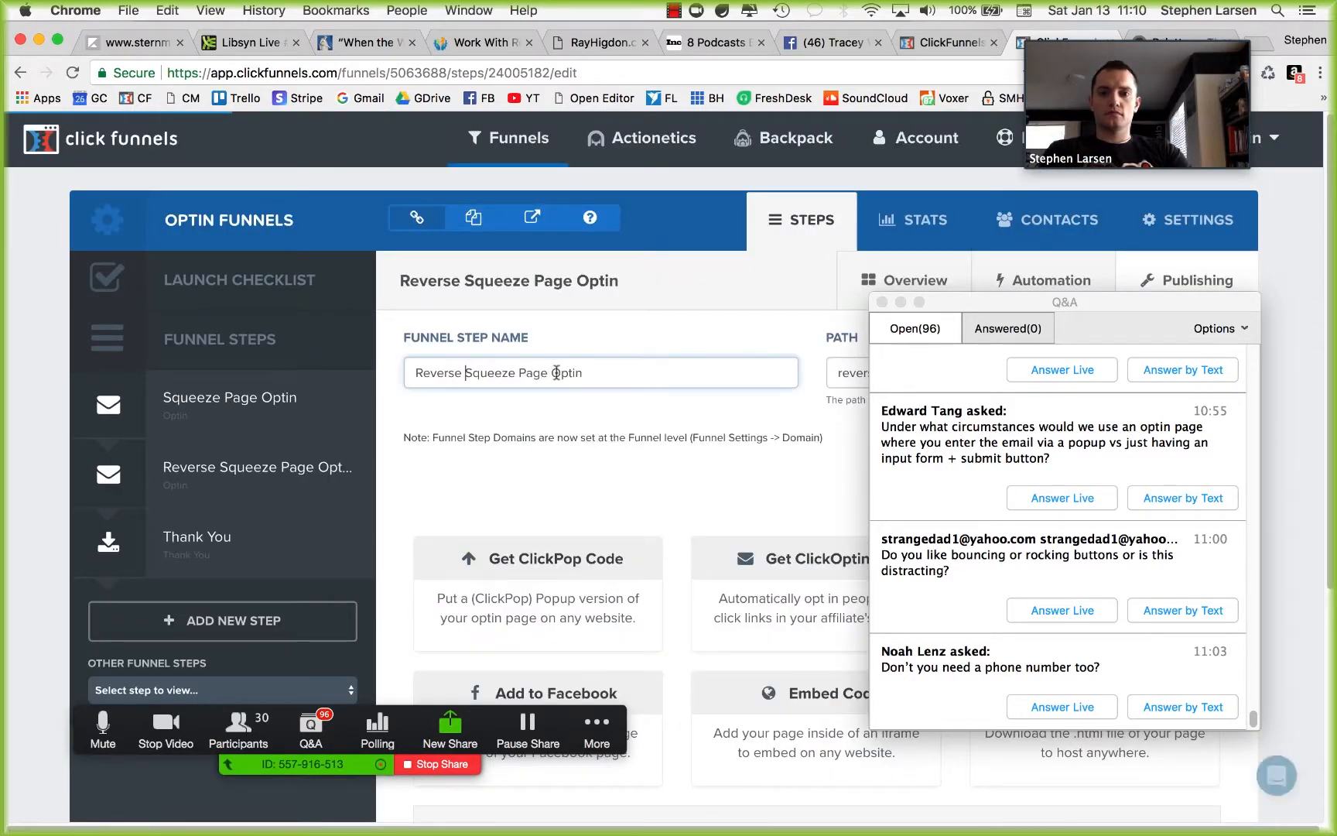
drag(518, 373, 344, 401)
text(Lead)
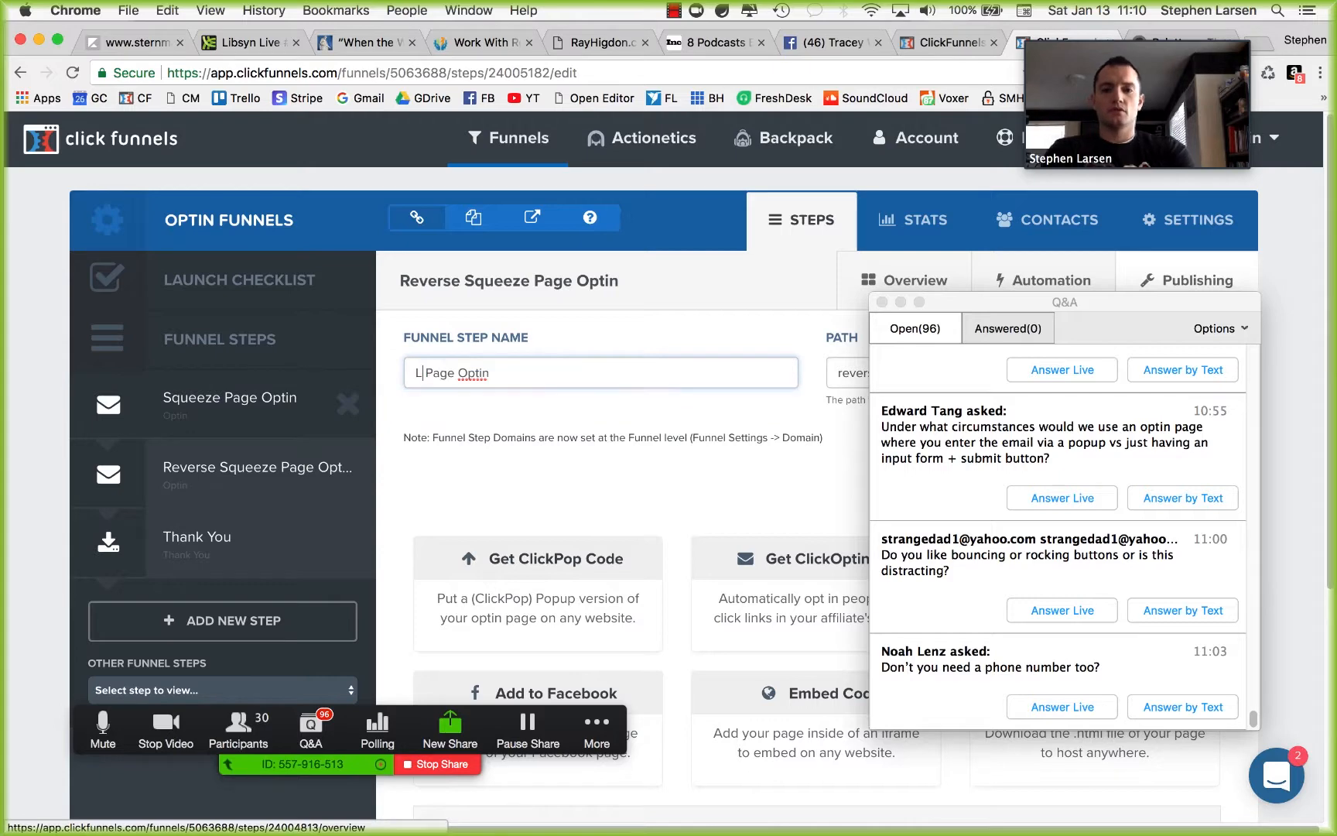
text( Magnet)
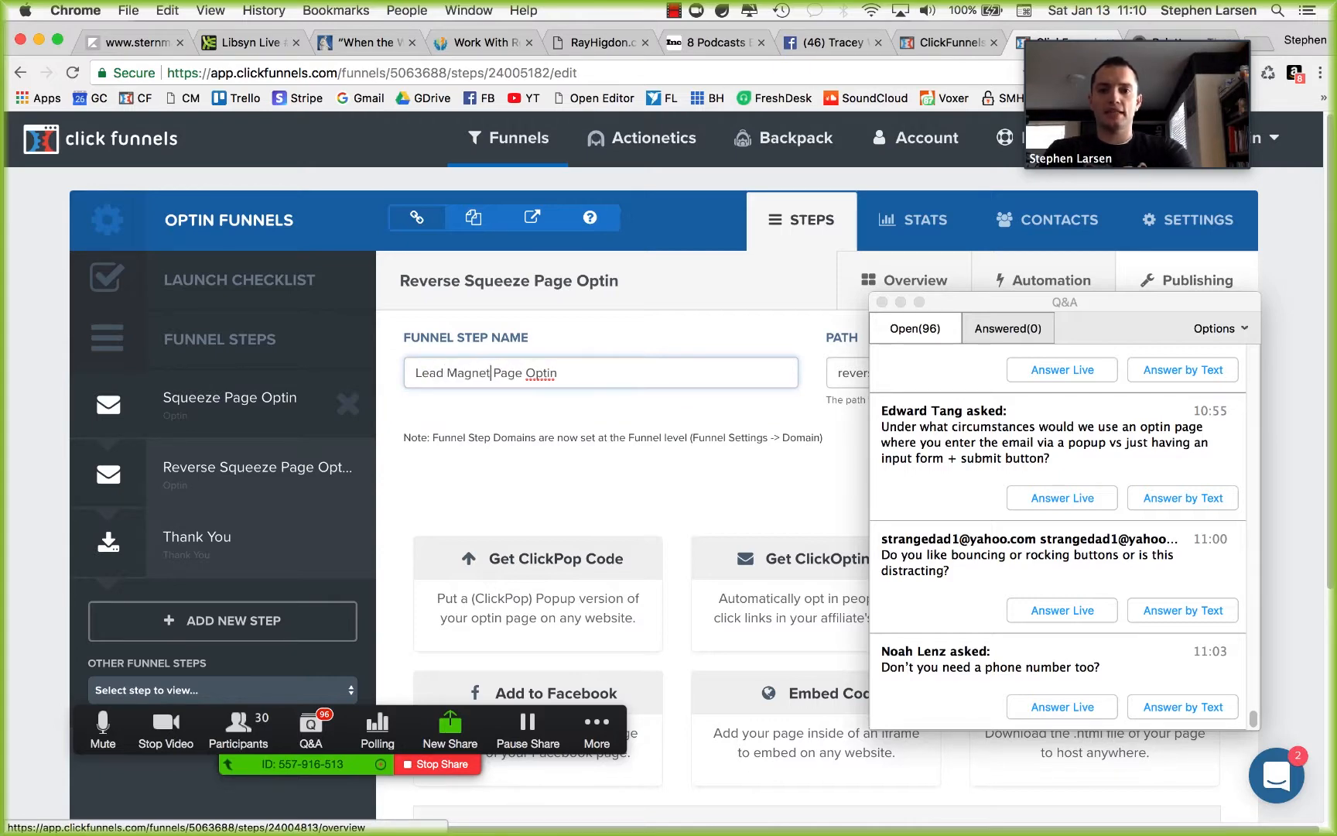
key(Return)
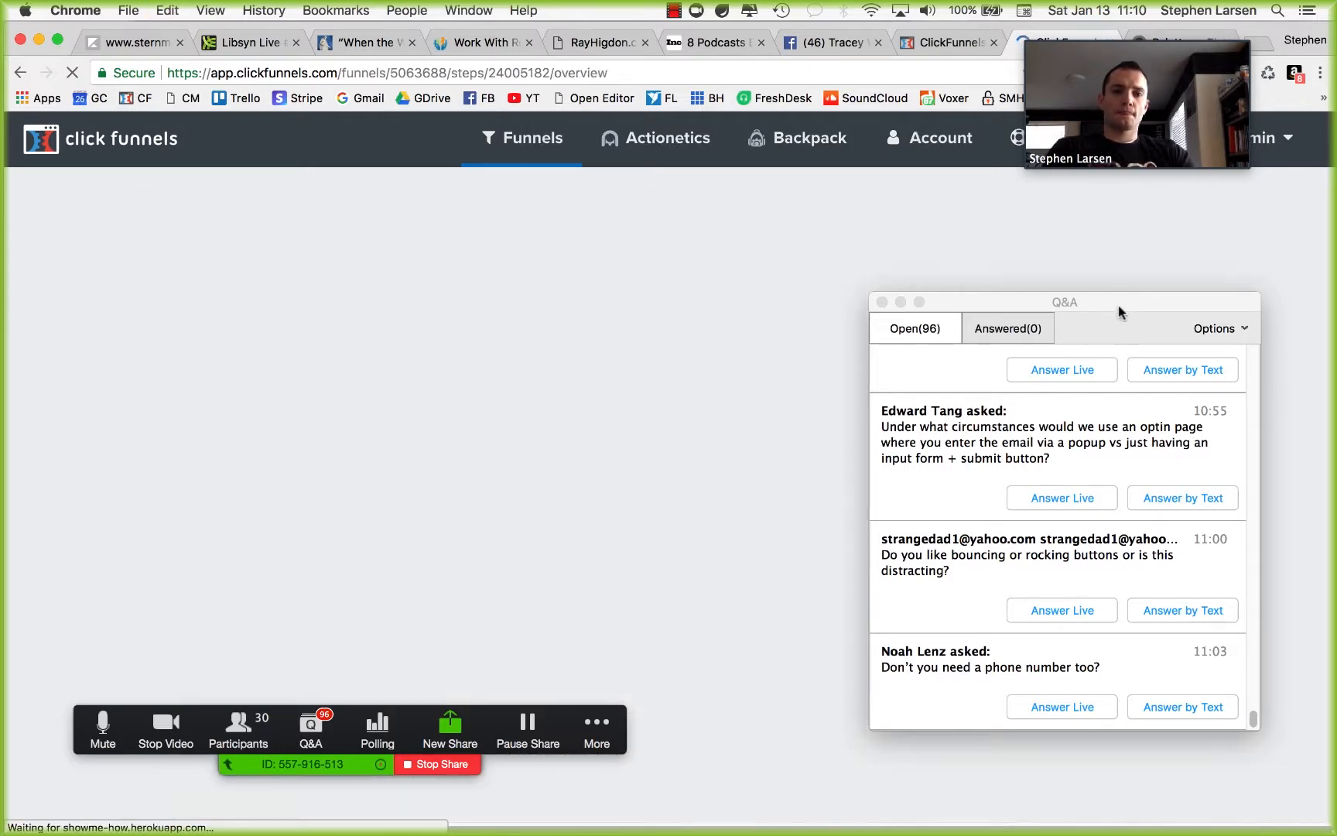
Step: Rename the cloned step's page "Lead Magnet Page Optin" and add the step to the funnel, moving the Q&A window out of the way
drag(1118, 311, 1114, 809)
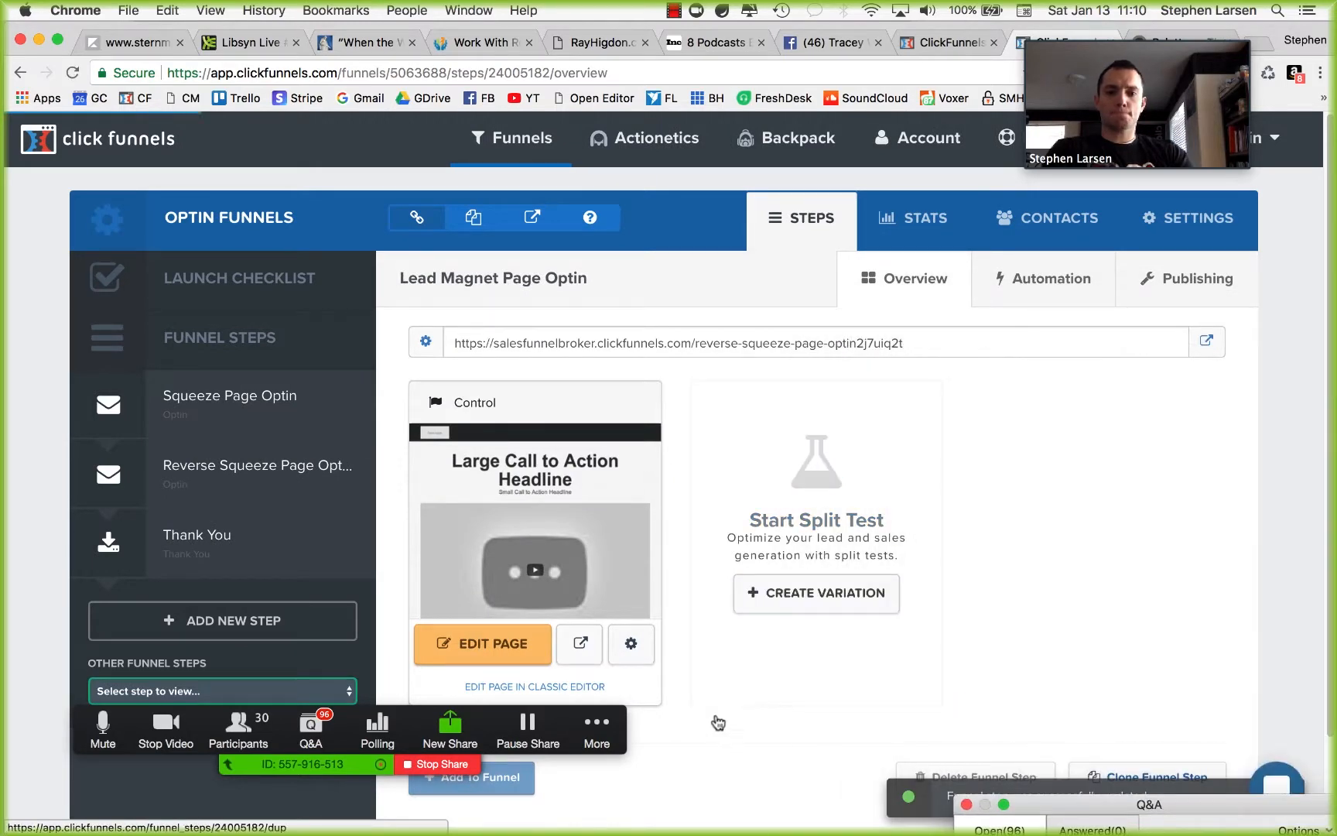
click(631, 647)
click(505, 317)
key(ctrl+a)
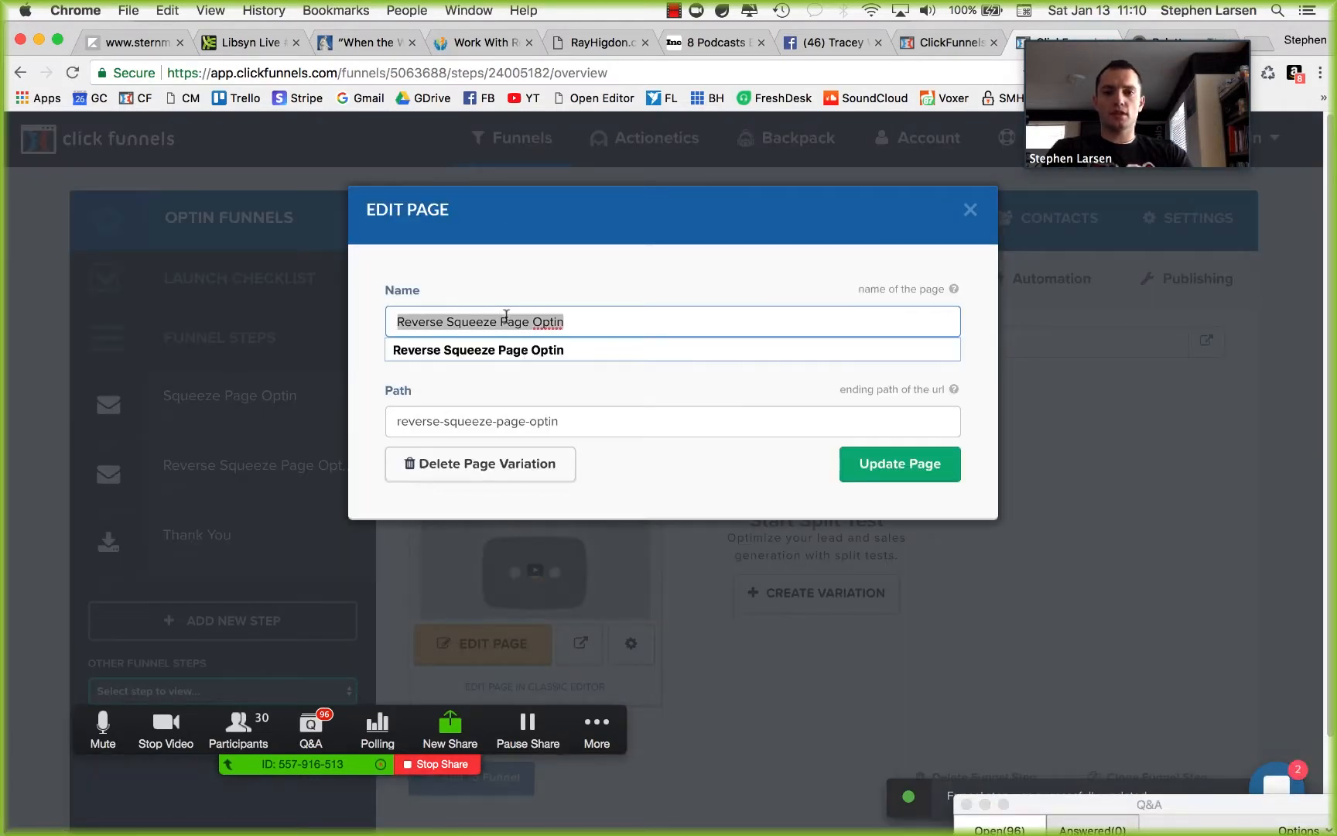
text(Lead Magnet Page Optin)
key(Return)
scroll(570, 617, down, 3)
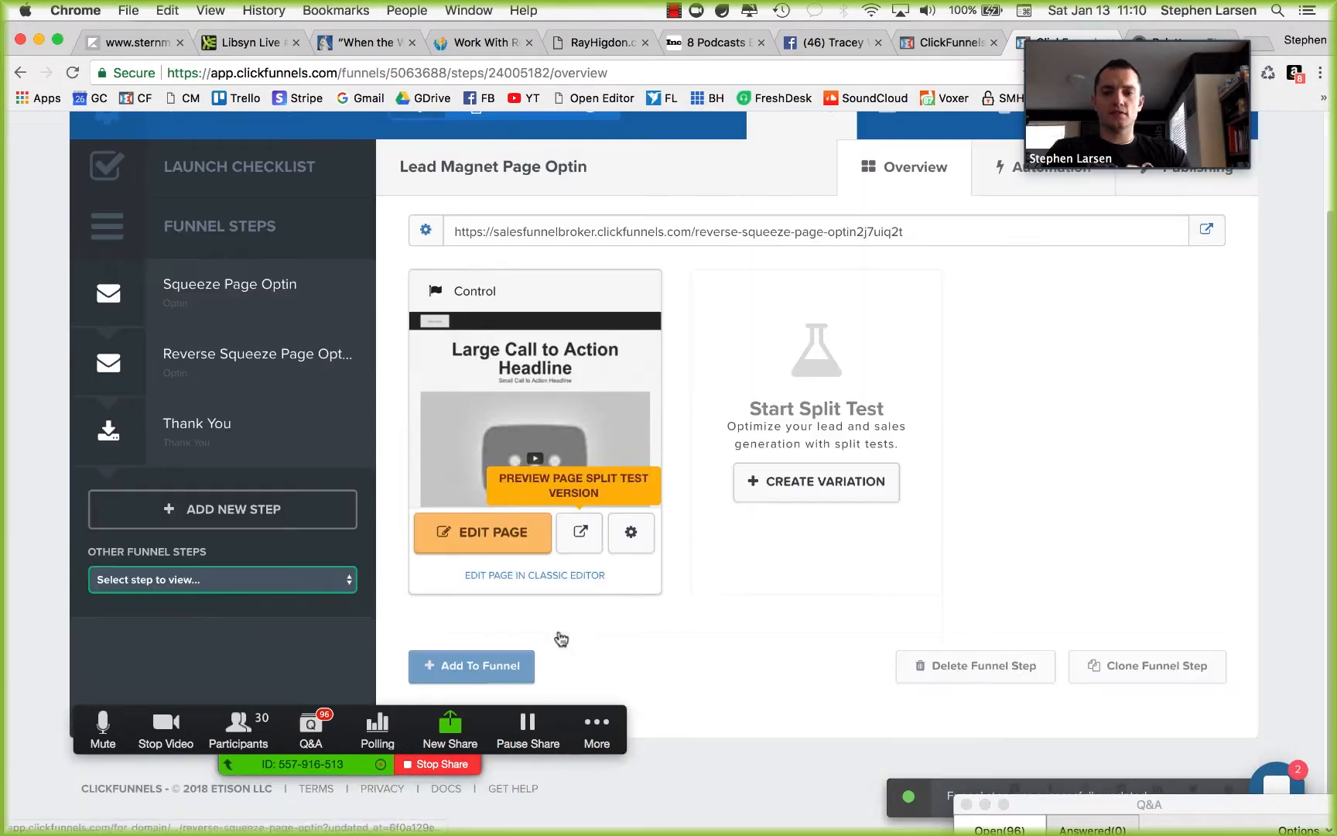
click(460, 666)
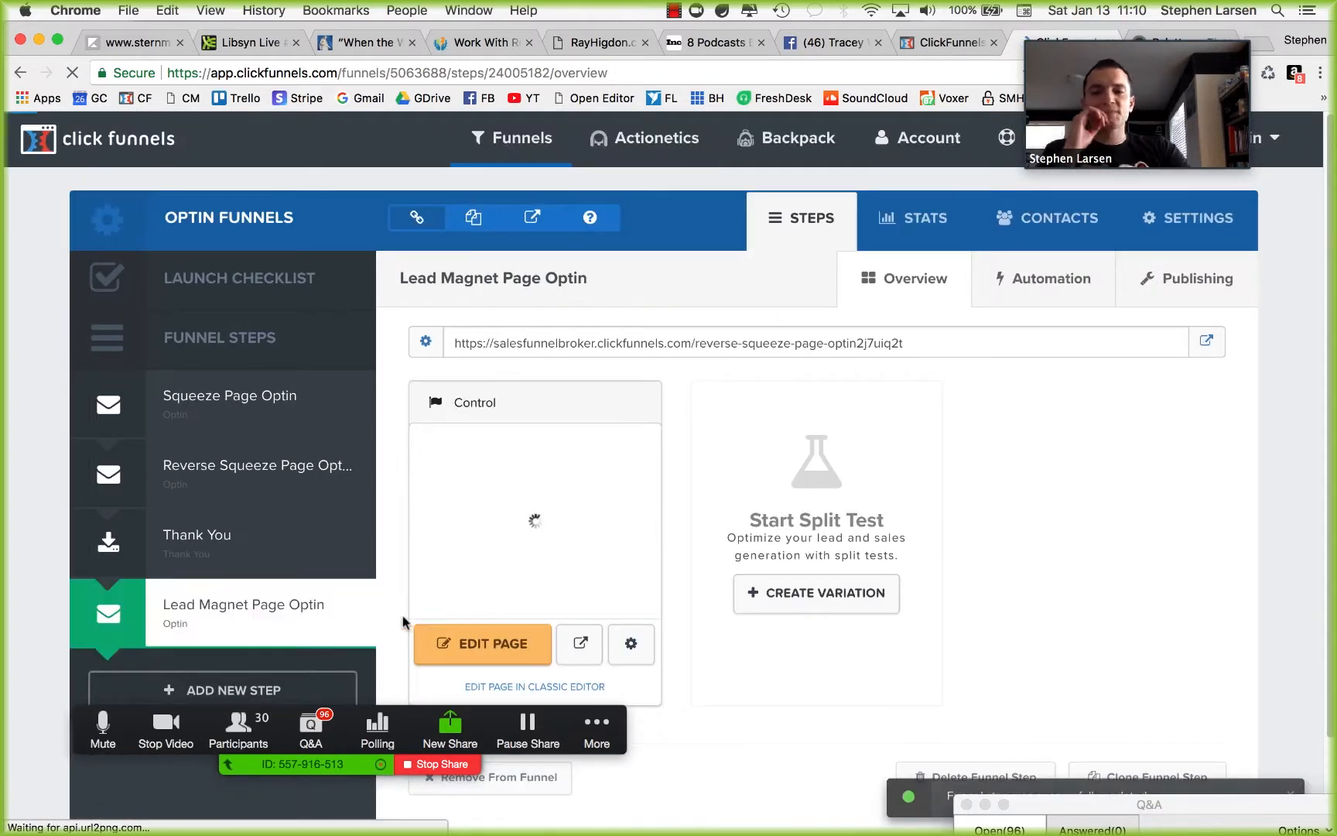
Step: Move the Lead Magnet Page Optin step above Thank You in the funnel and open its page for editing
drag(108, 547, 108, 611)
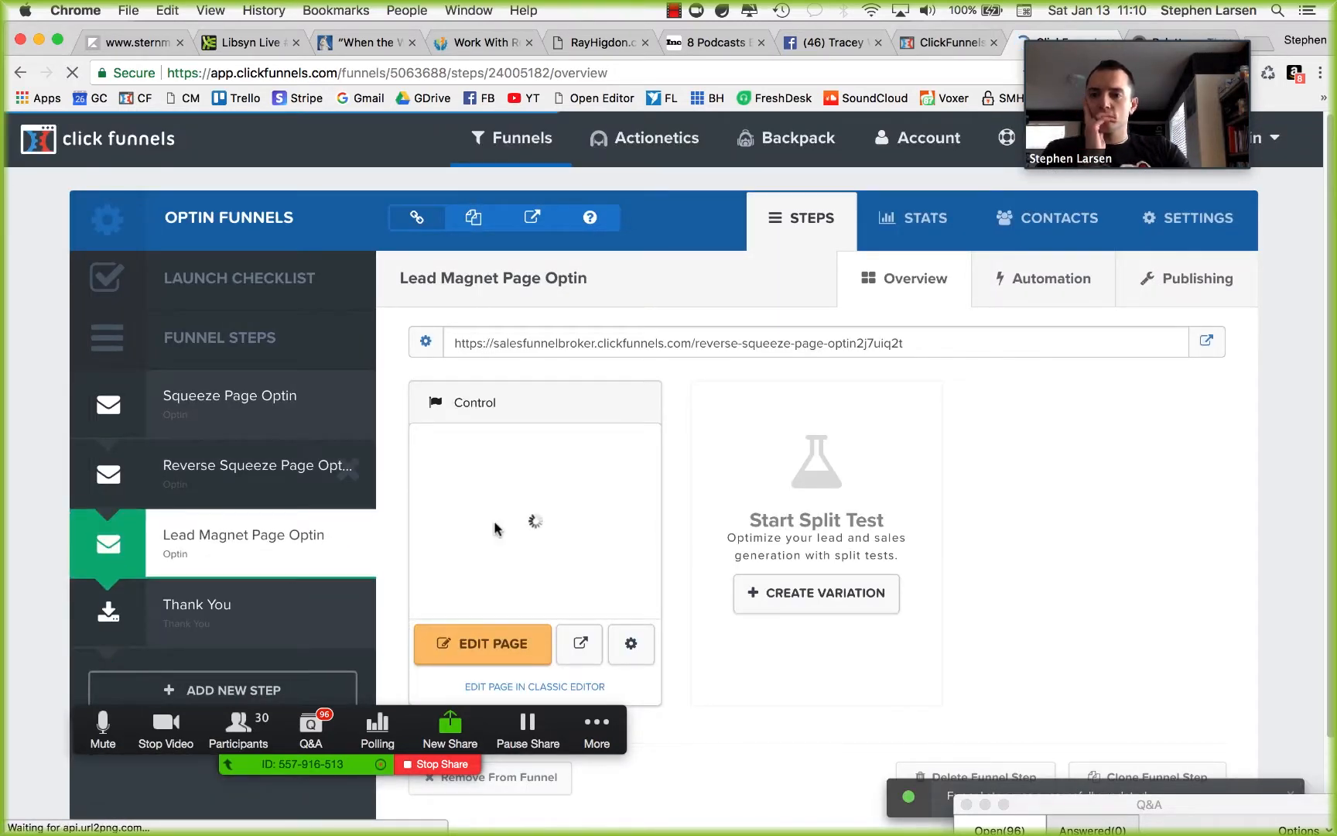
click(470, 642)
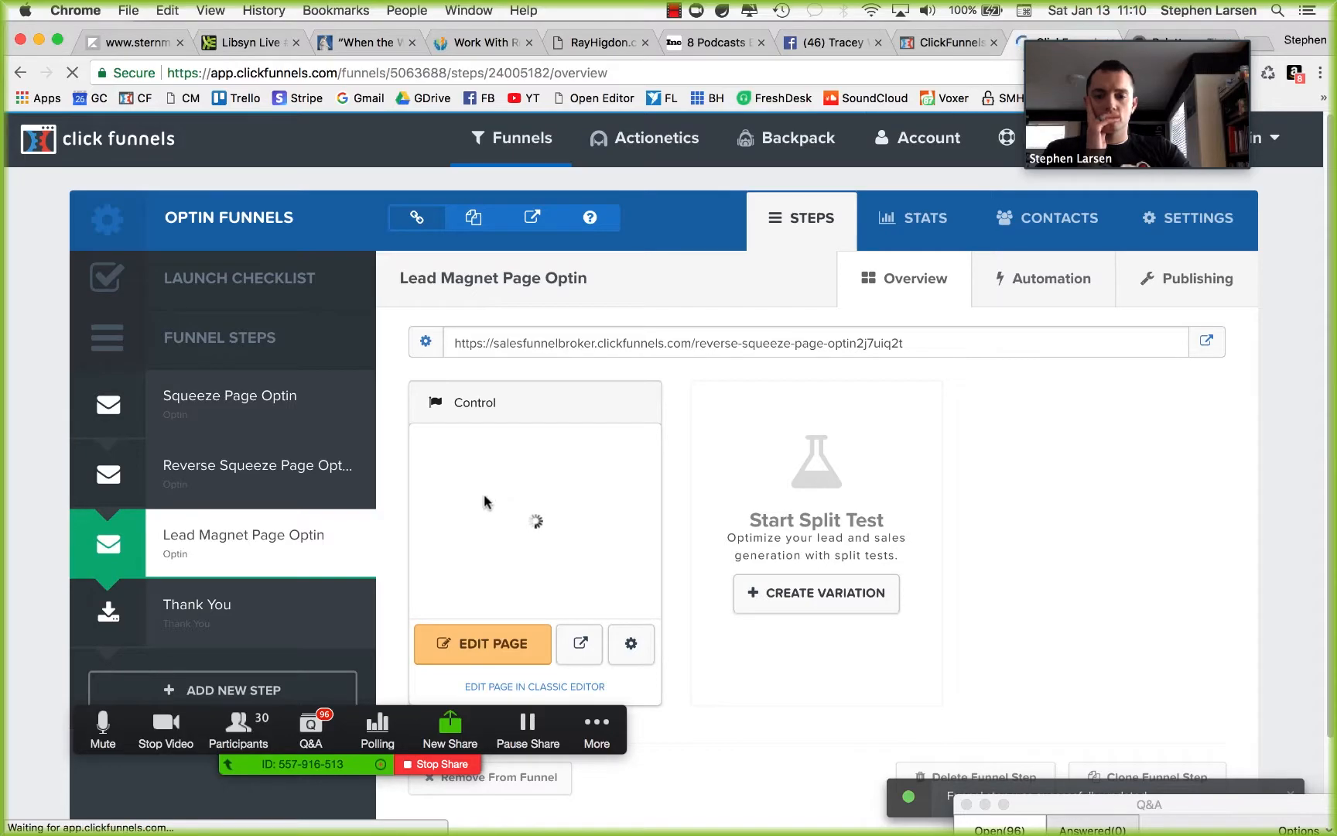
Step: Switch to the Optin-Funnels-Map.jpg image in Preview and examine the Lead Magnet Page wireframe against the Reverse Squeeze Page
key(ctrl+Up)
click(347, 565)
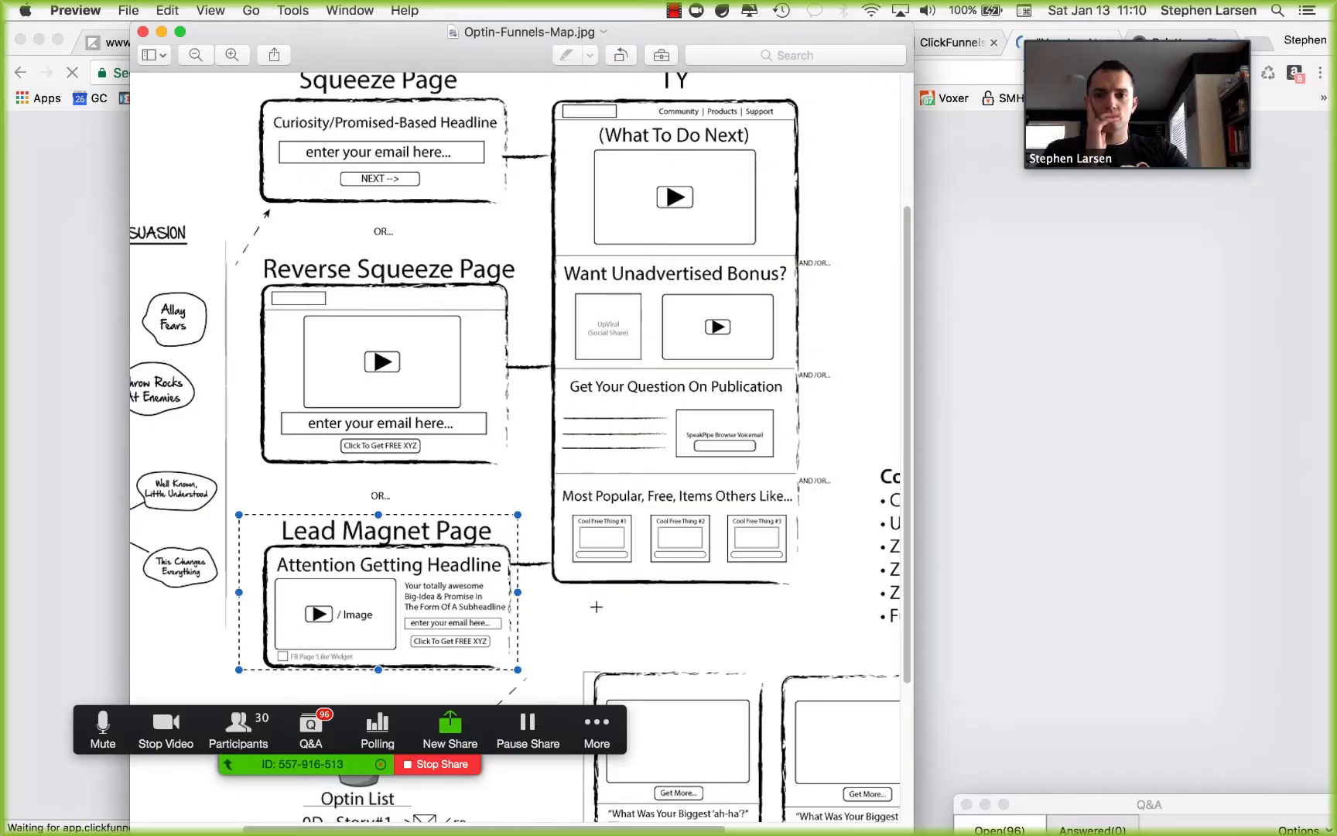
scroll(370, 593, down, 2)
scroll(370, 594, down, 3)
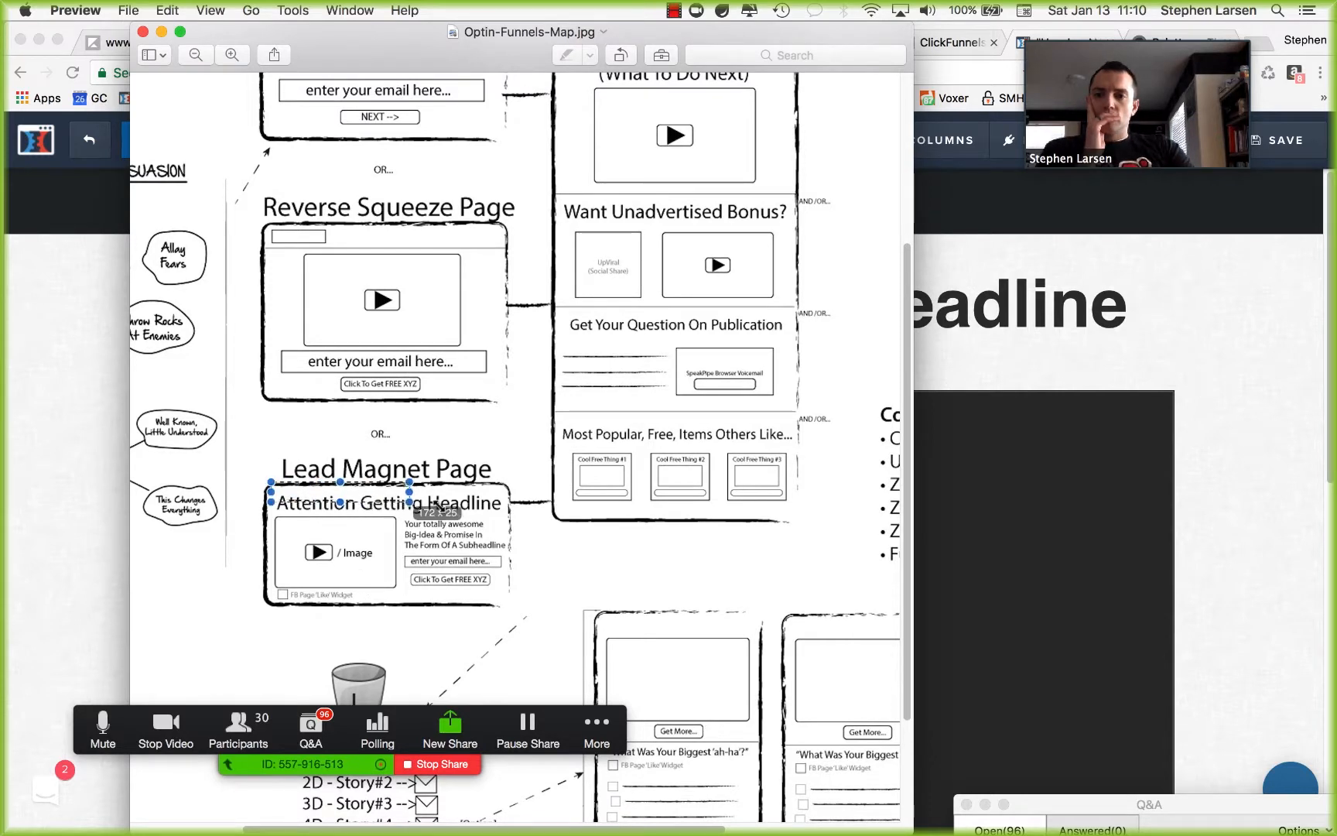
drag(435, 505, 580, 550)
click(325, 525)
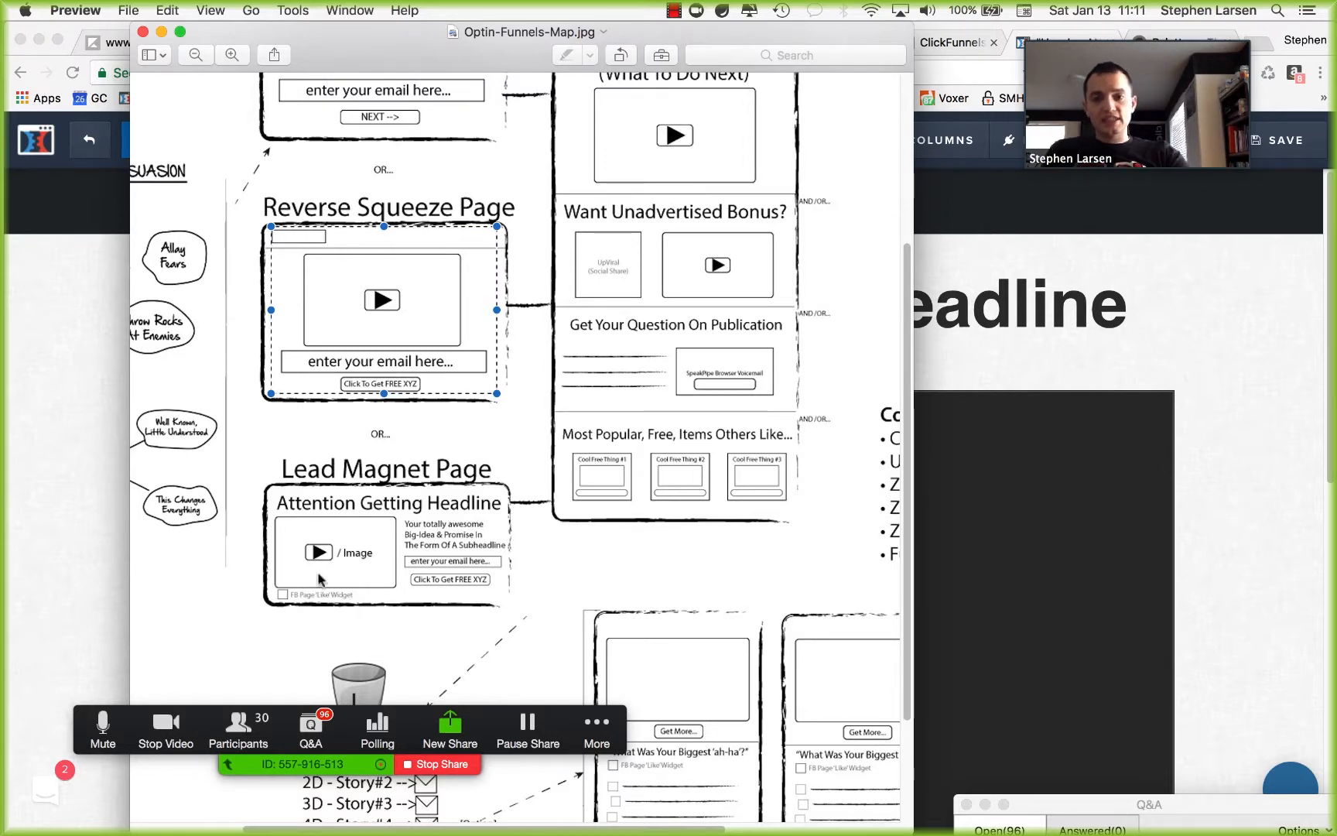
Step: Switch back to the page editor in Chrome and add a two-column row between the video row and the email form
click(1199, 503)
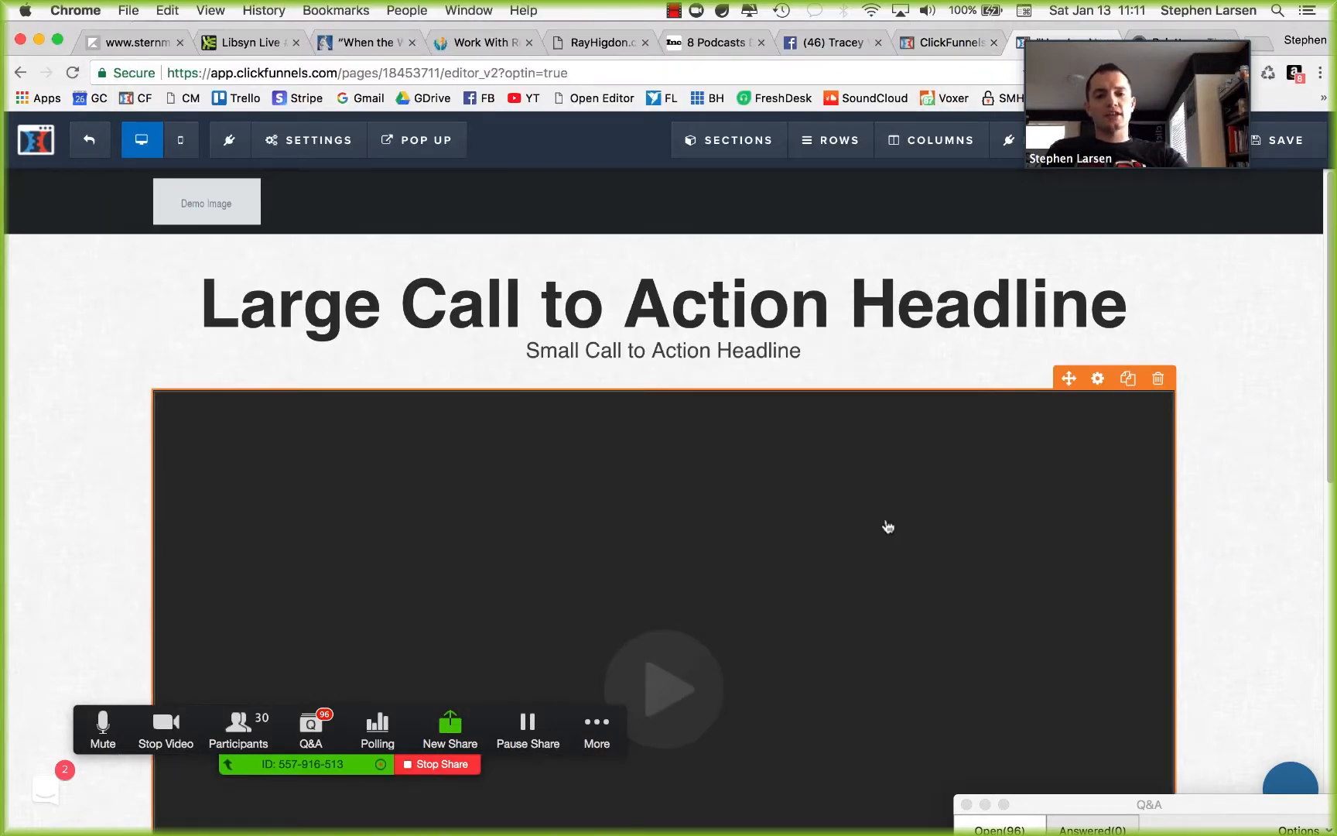
scroll(884, 528, down, 5)
click(663, 321)
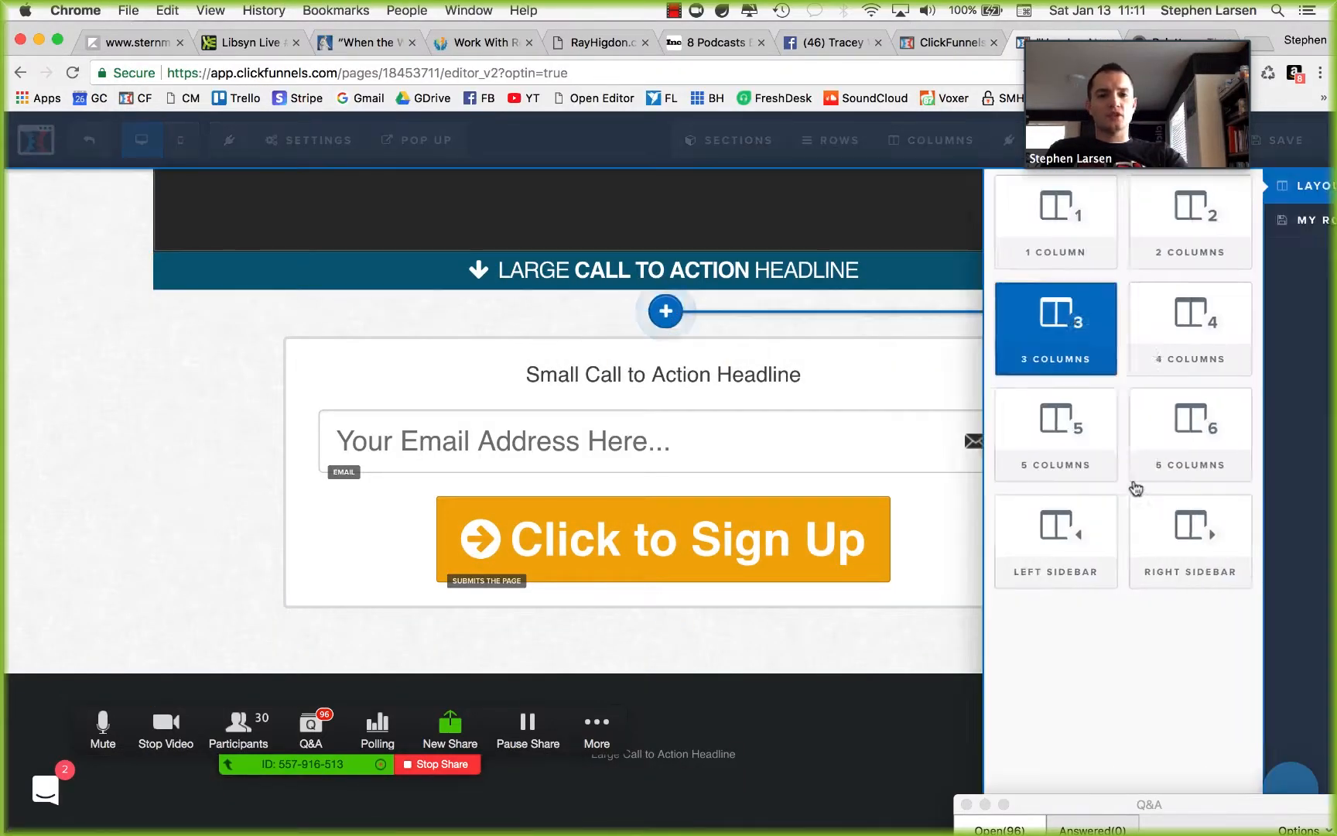
click(1097, 275)
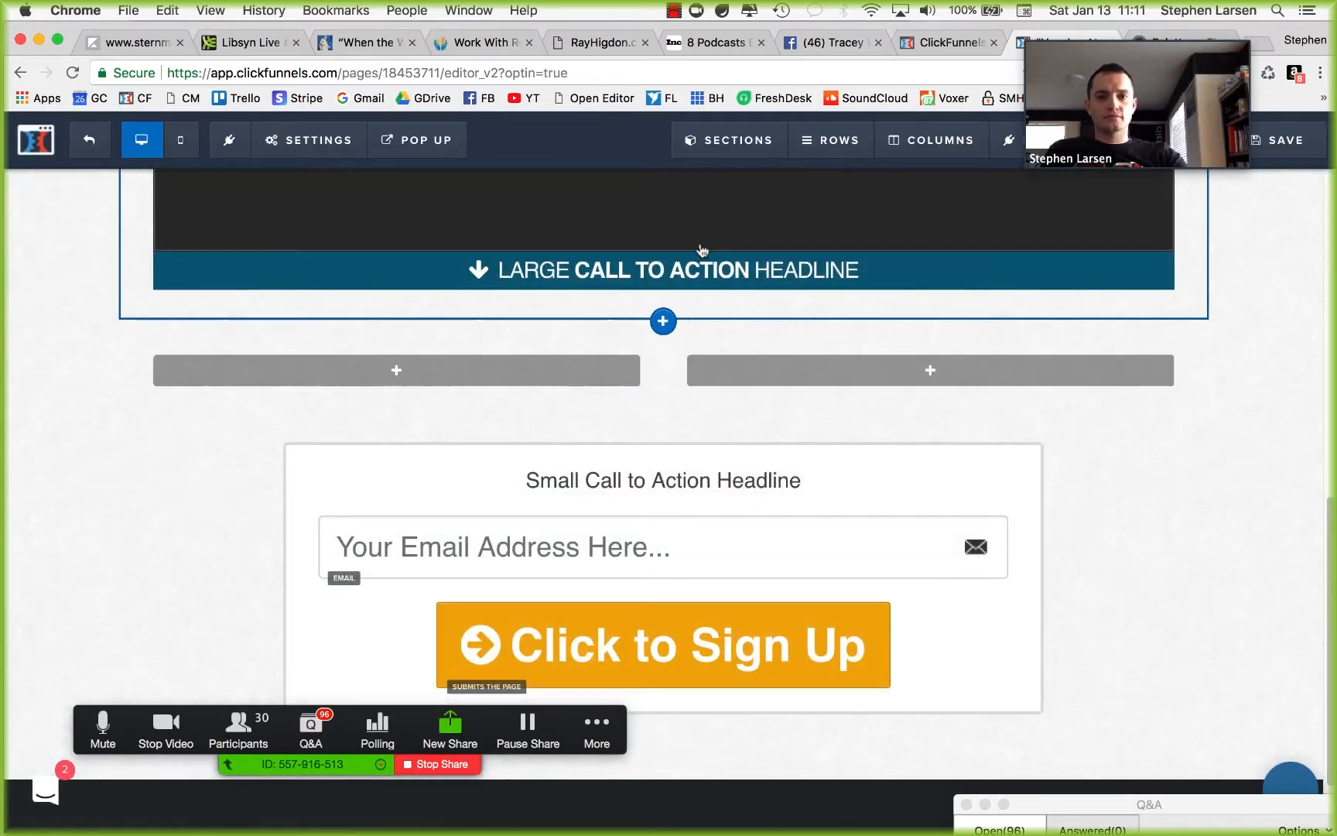
Step: Move the video into the new row's left column and place the blue call-to-action headline bar directly beneath it
mouse_move(424, 396)
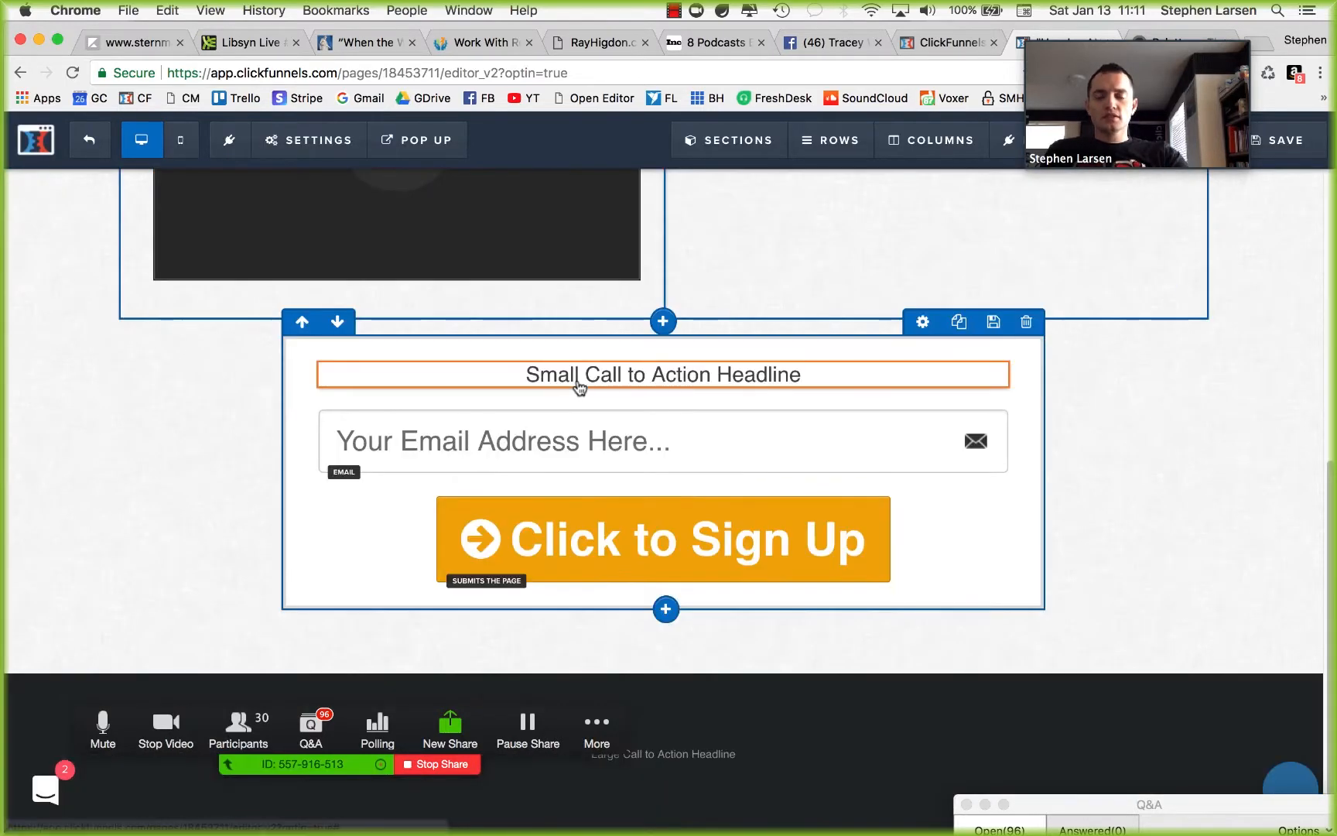
scroll(591, 397, up, 5)
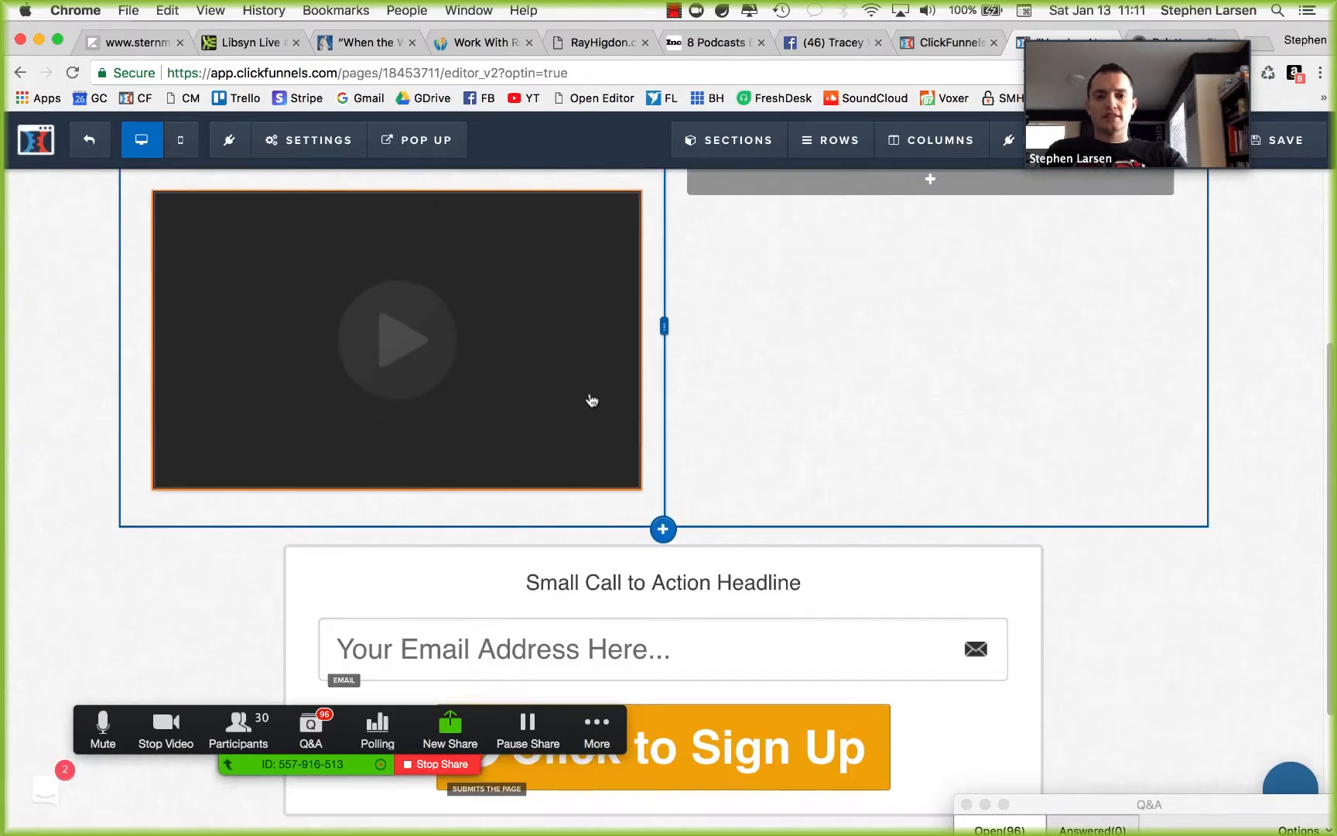
drag(594, 356, 397, 657)
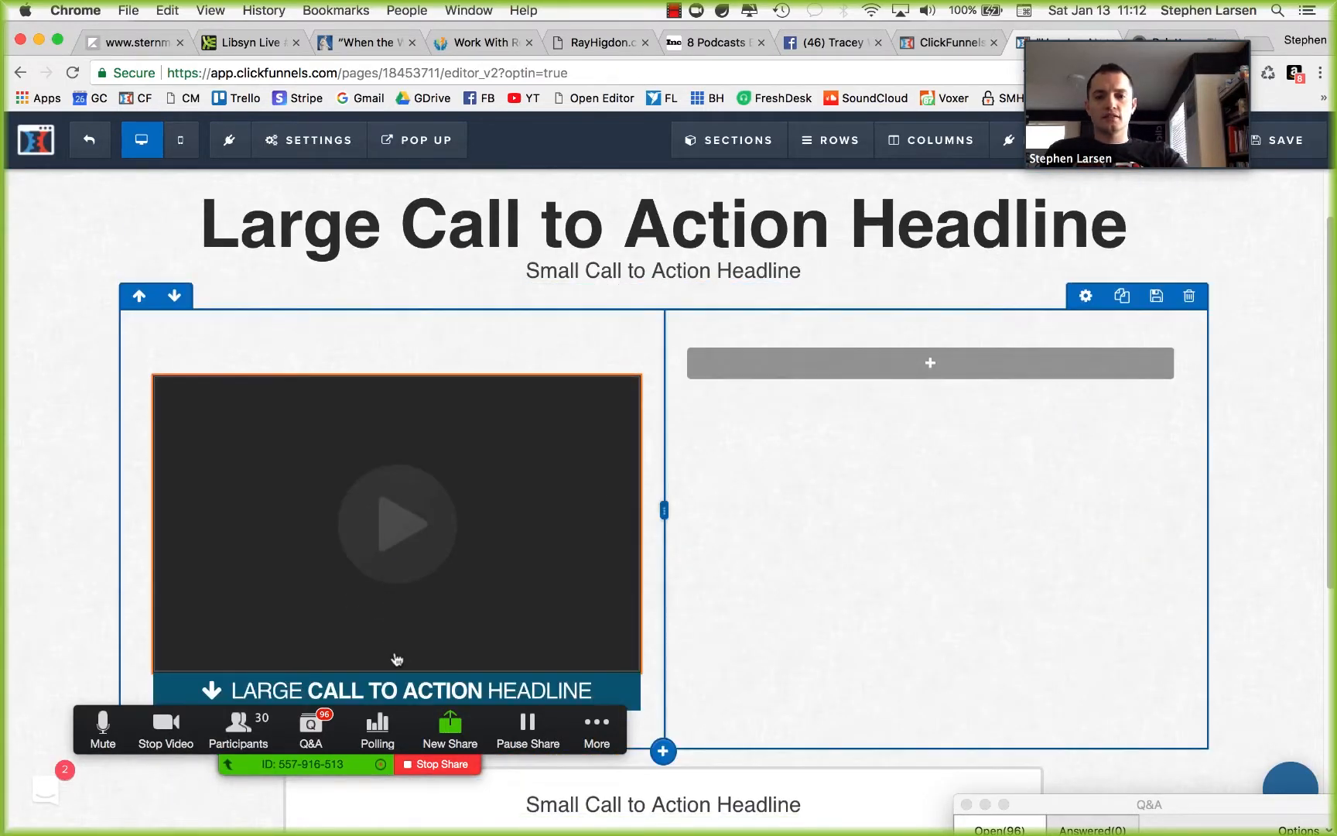
Step: Move the small call-to-action headline from the email form into the empty right column beside the video
scroll(397, 657, down, 3)
scroll(746, 668, up, 5)
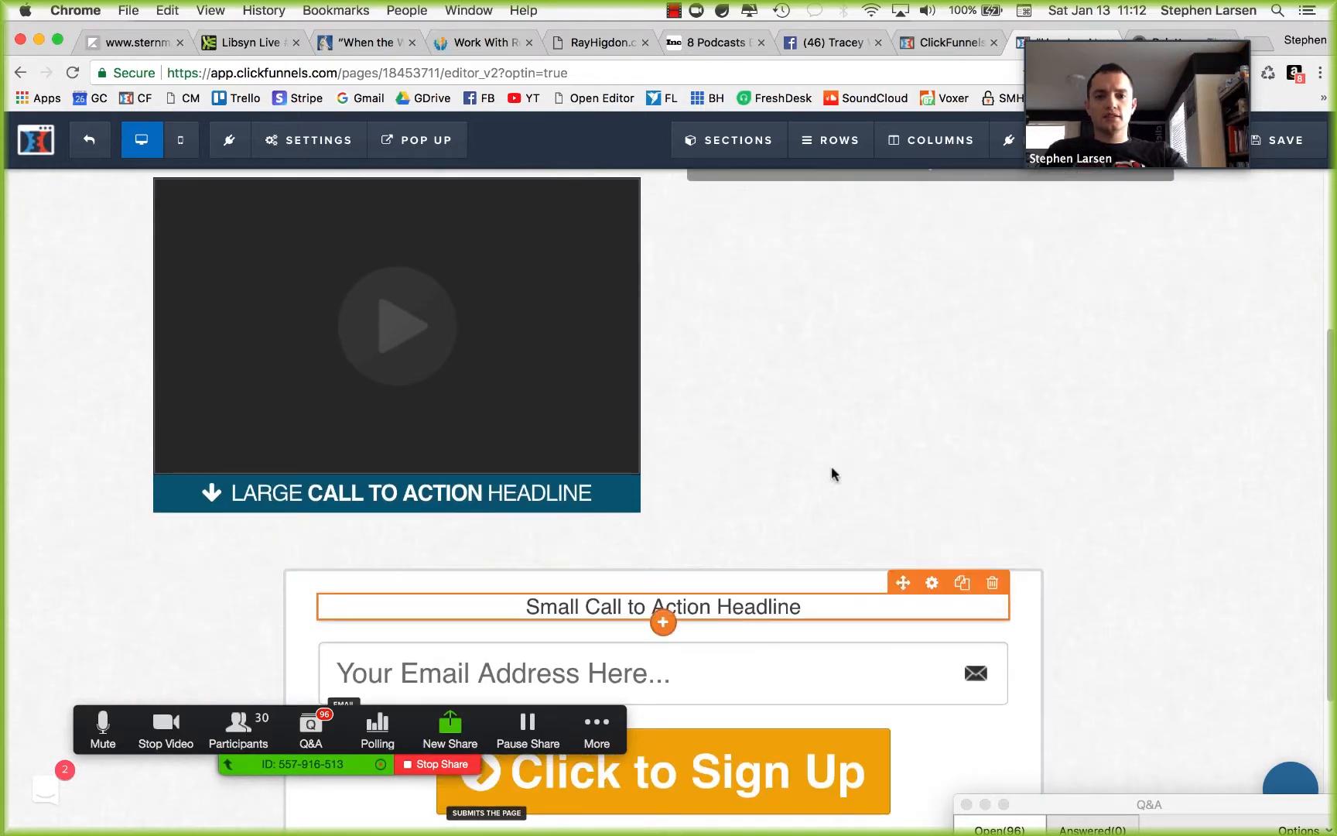
mouse_move(878, 415)
drag(880, 380, 918, 389)
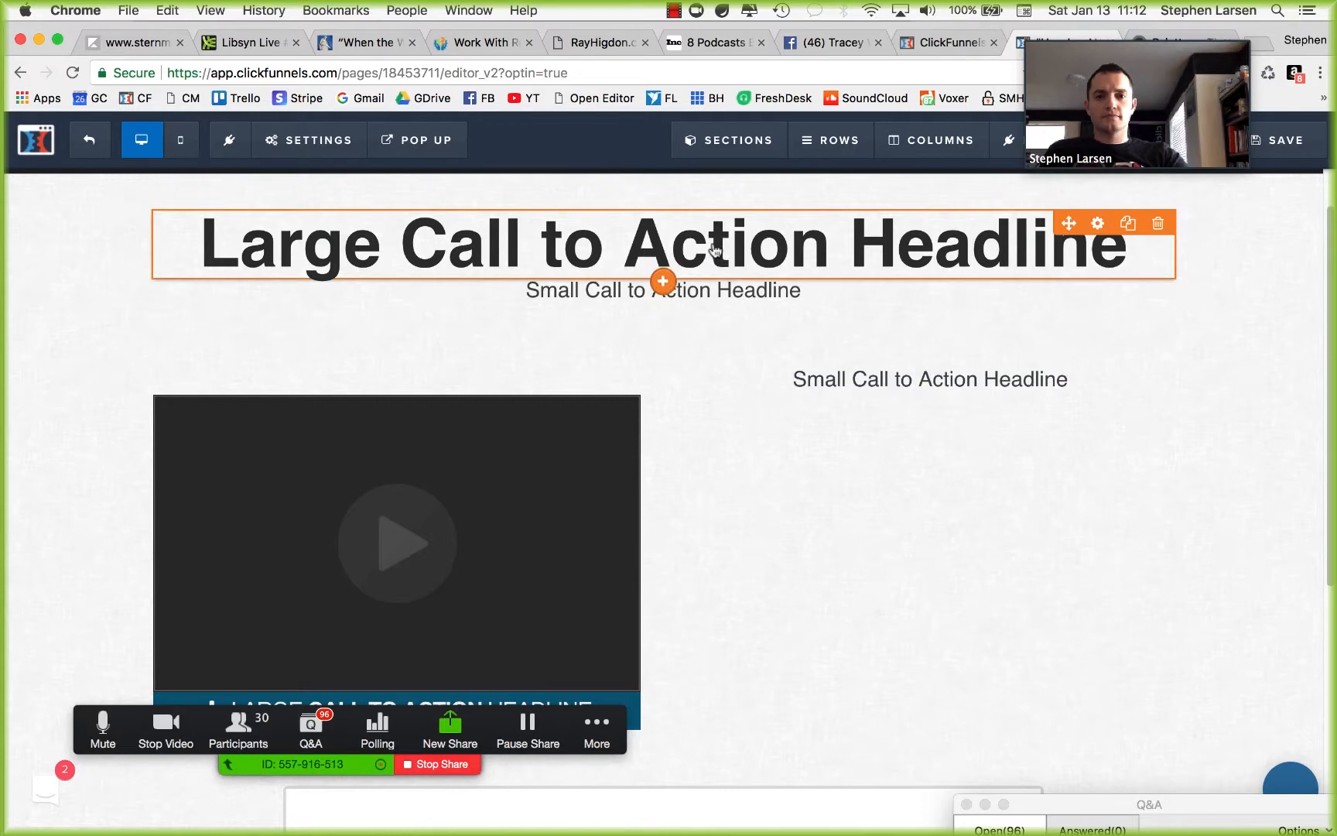
Step: Reduce the video's top margin so that it lines up with the small headline in the right column
click(600, 406)
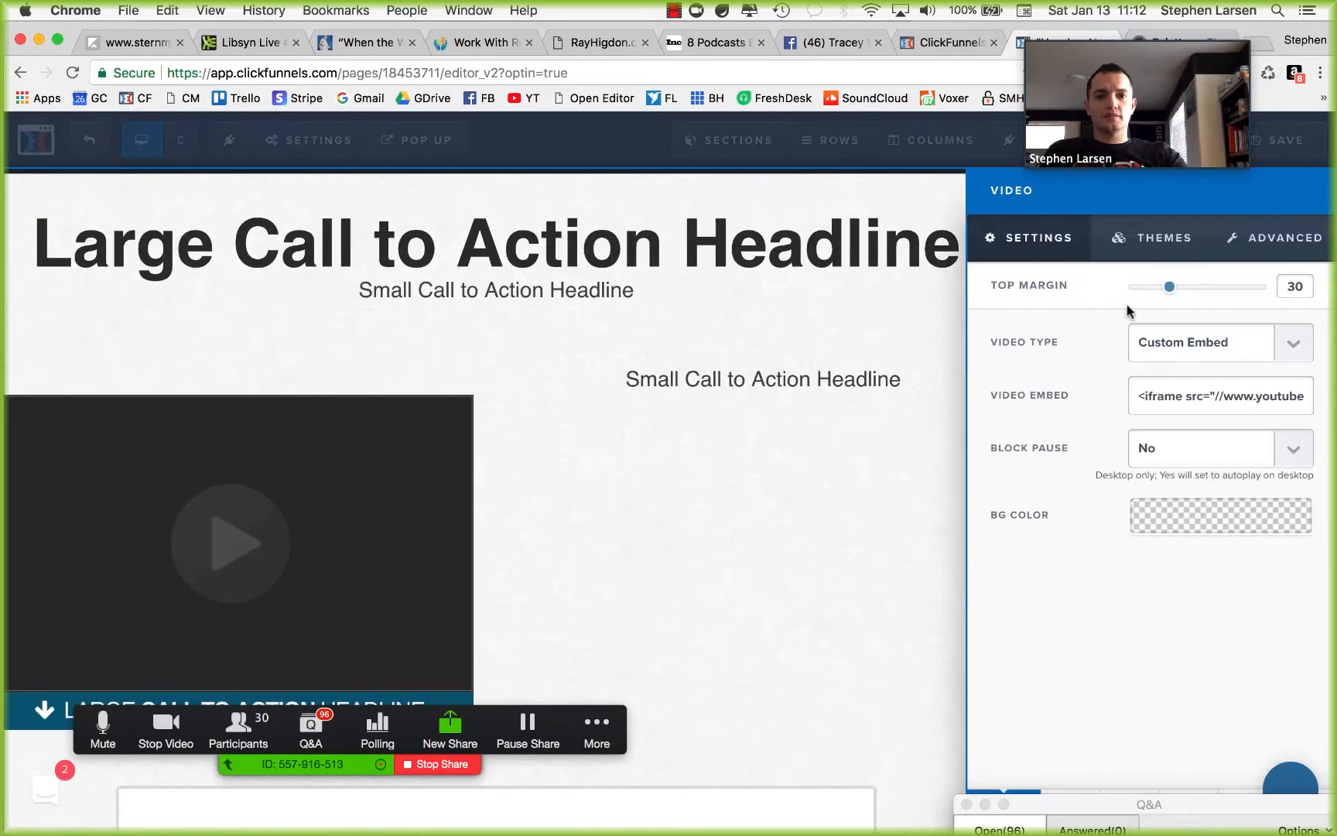
drag(1160, 293, 343, 352)
click(801, 396)
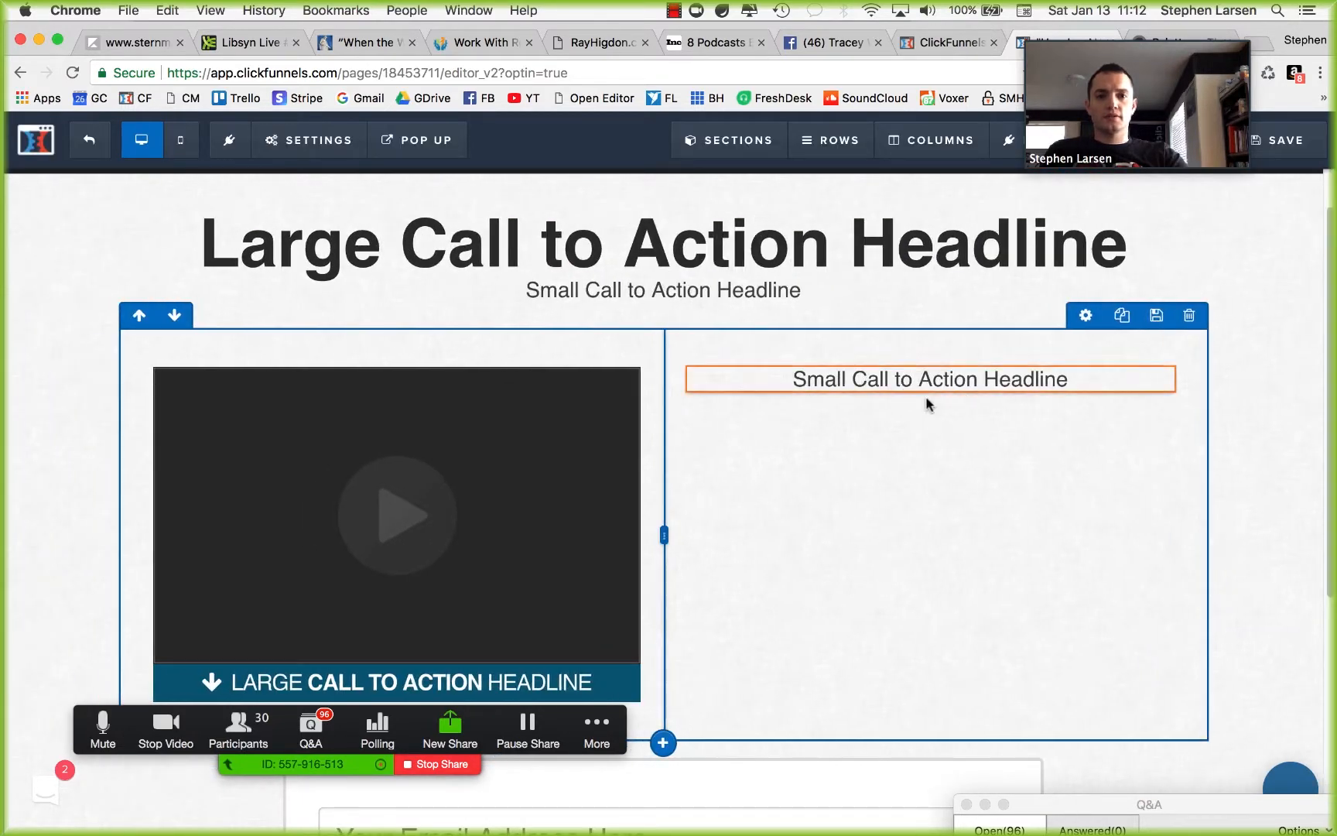
Step: Move the email field and the Click to Sign Up button beneath the right column's headline, and delete the emptied form row
scroll(848, 602, down, 3)
mouse_move(758, 630)
mouse_down()
mouse_move(868, 409)
mouse_move(899, 394)
mouse_move(736, 433)
mouse_move(704, 620)
mouse_move(867, 534)
mouse_move(205, 526)
mouse_move(731, 260)
mouse_move(934, 543)
mouse_move(782, 487)
mouse_move(873, 443)
mouse_move(619, 600)
mouse_move(325, 329)
mouse_move(881, 383)
mouse_up()
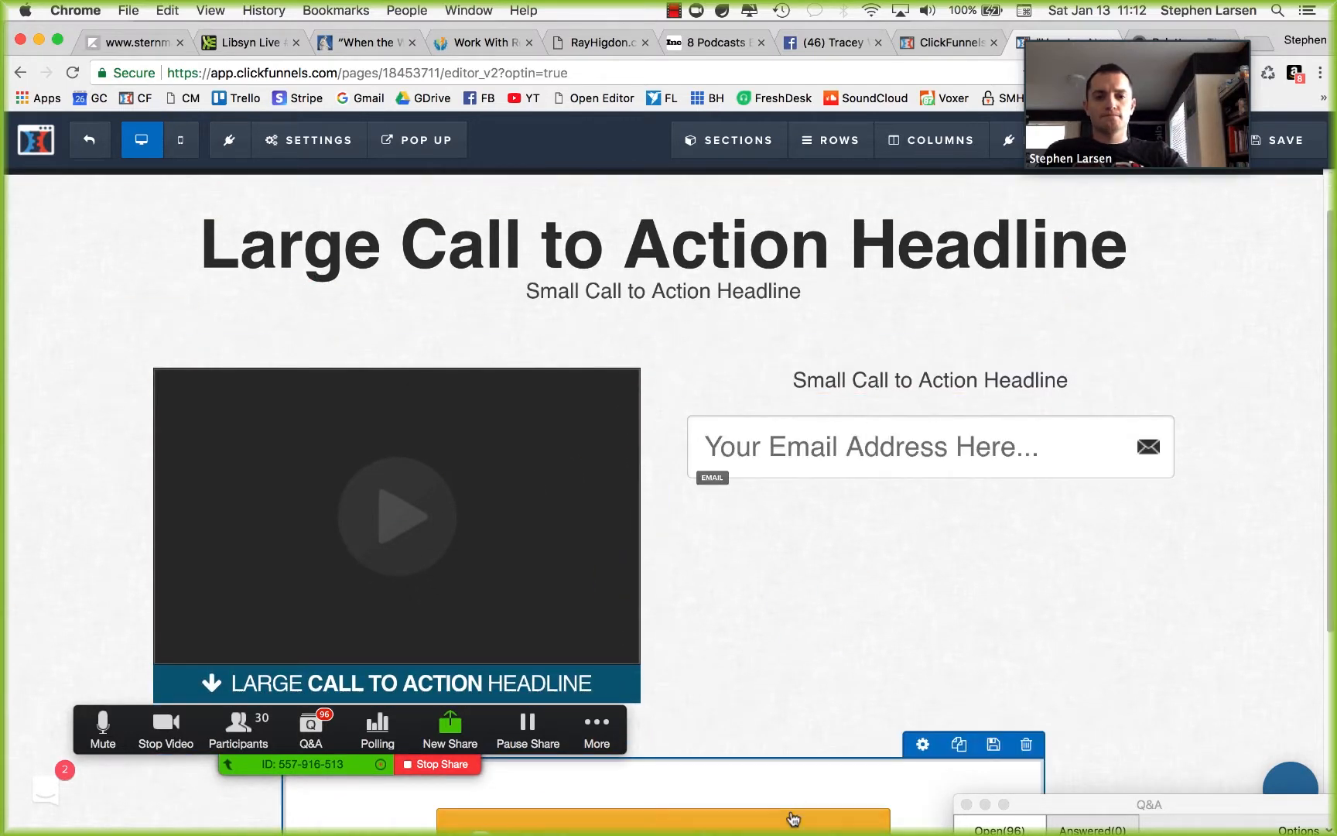
scroll(886, 433, down, 1)
drag(885, 434, 884, 483)
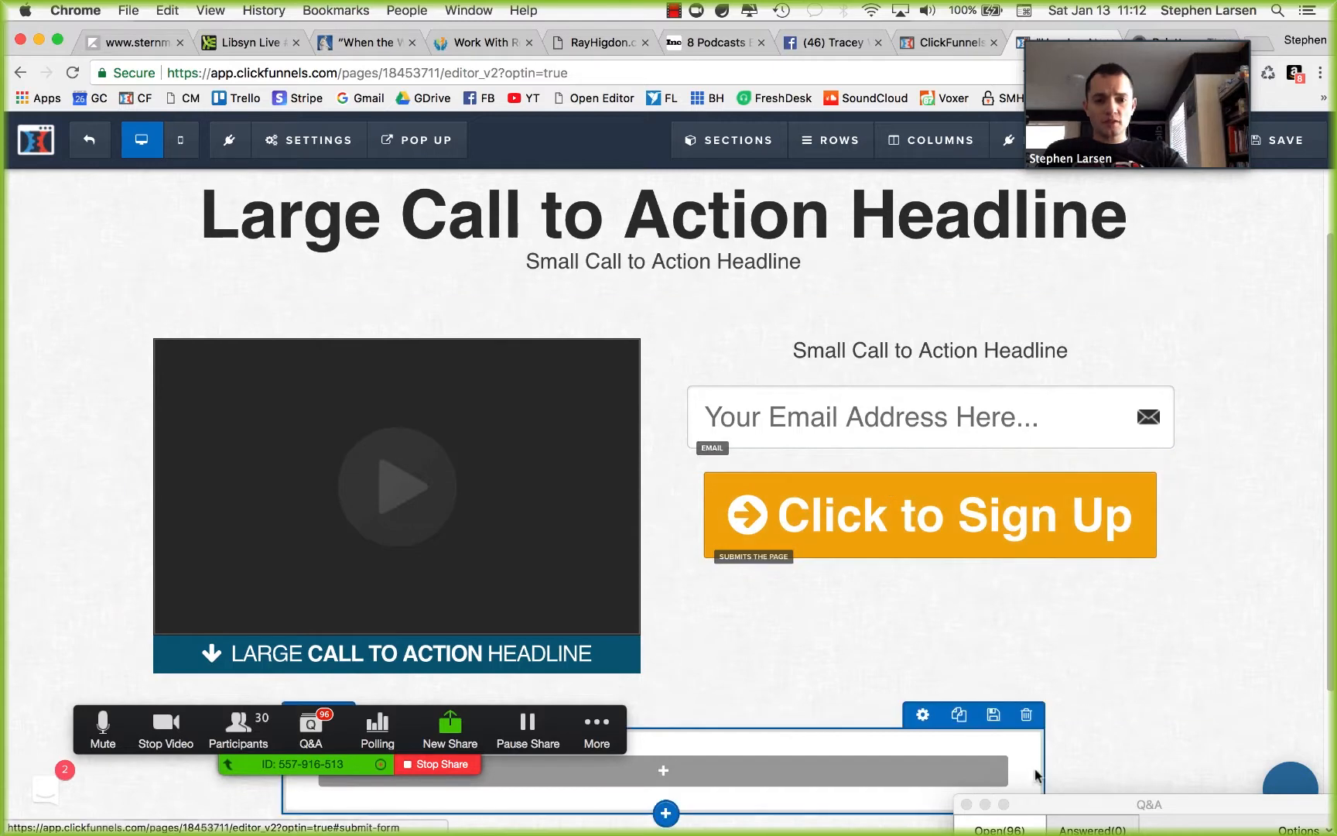
click(1028, 716)
click(847, 204)
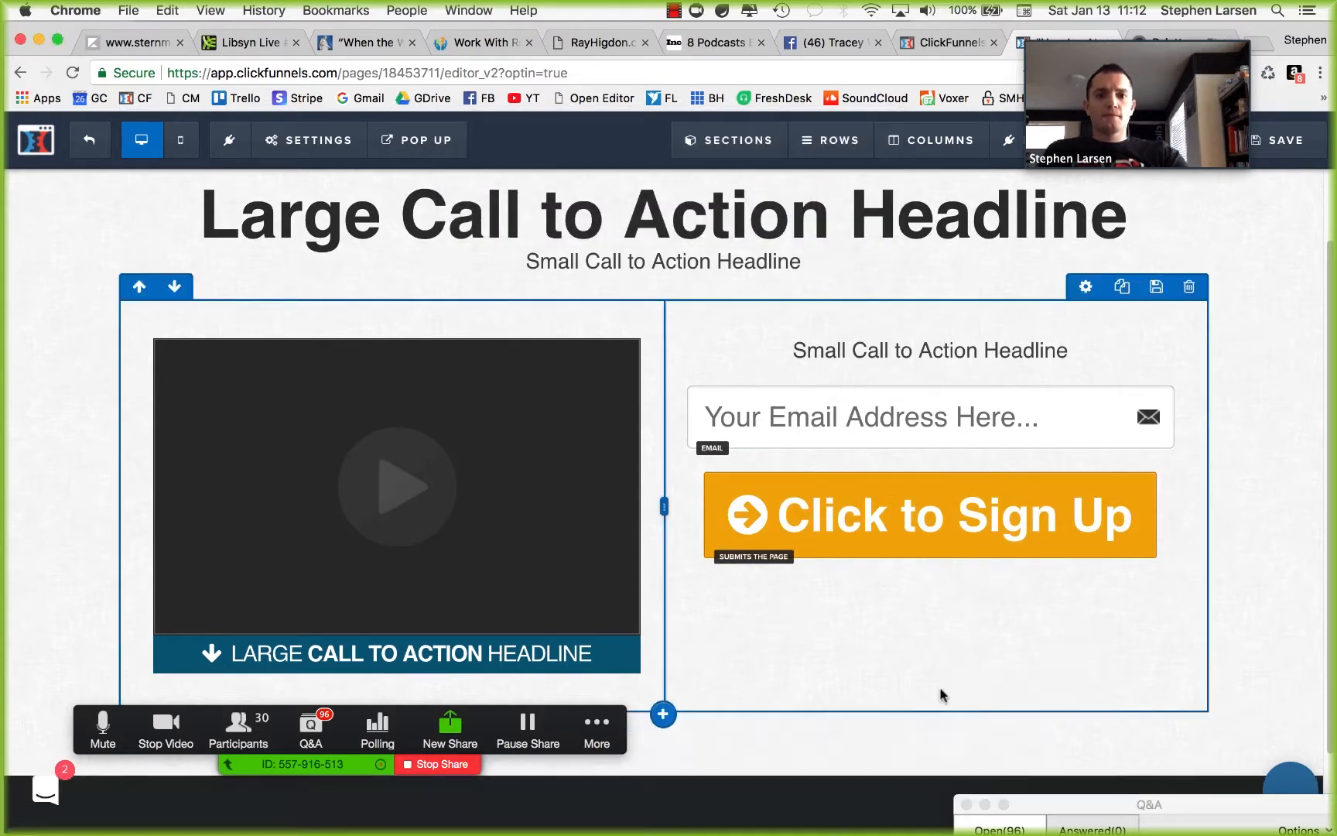
Step: Delete the small call-to-action headline directly below the page's large headline
click(712, 268)
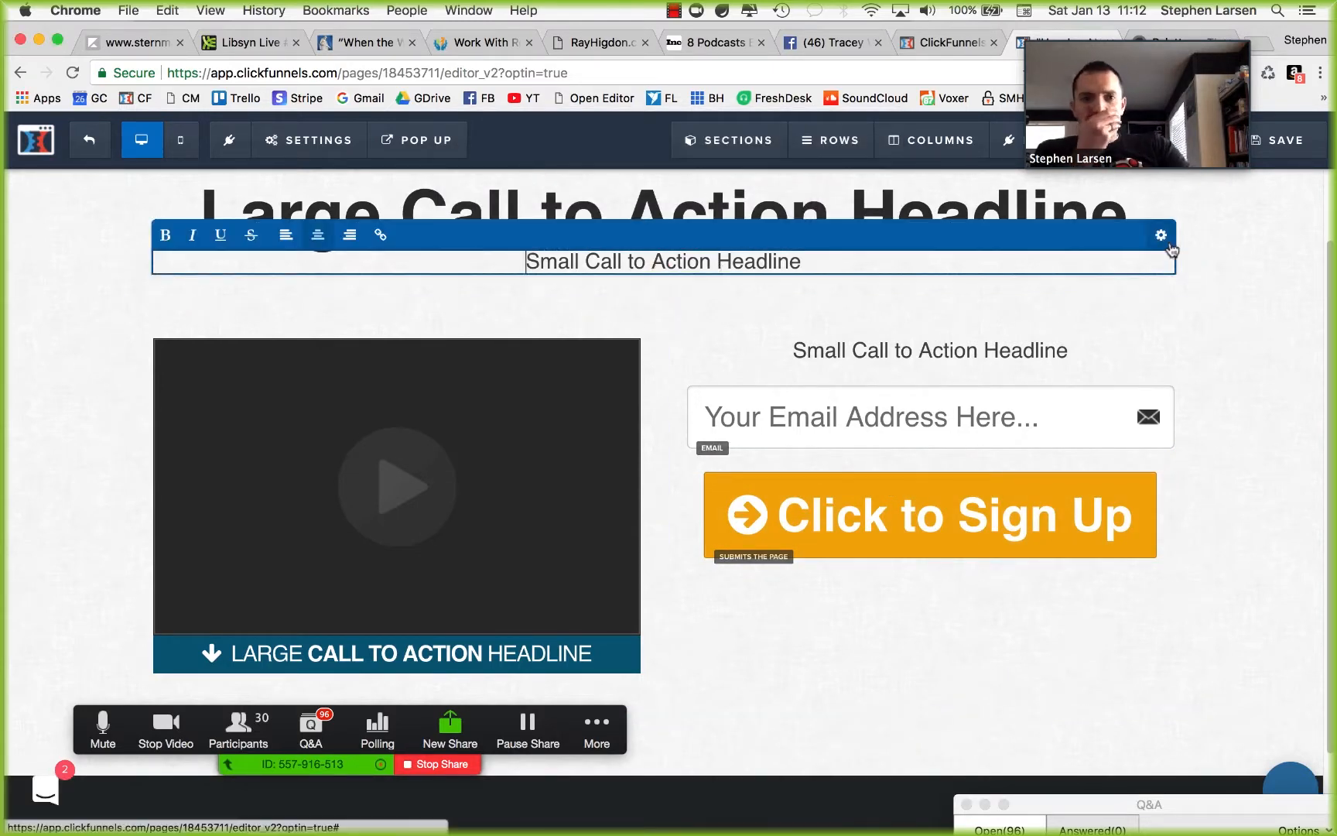
click(1161, 234)
click(1016, 294)
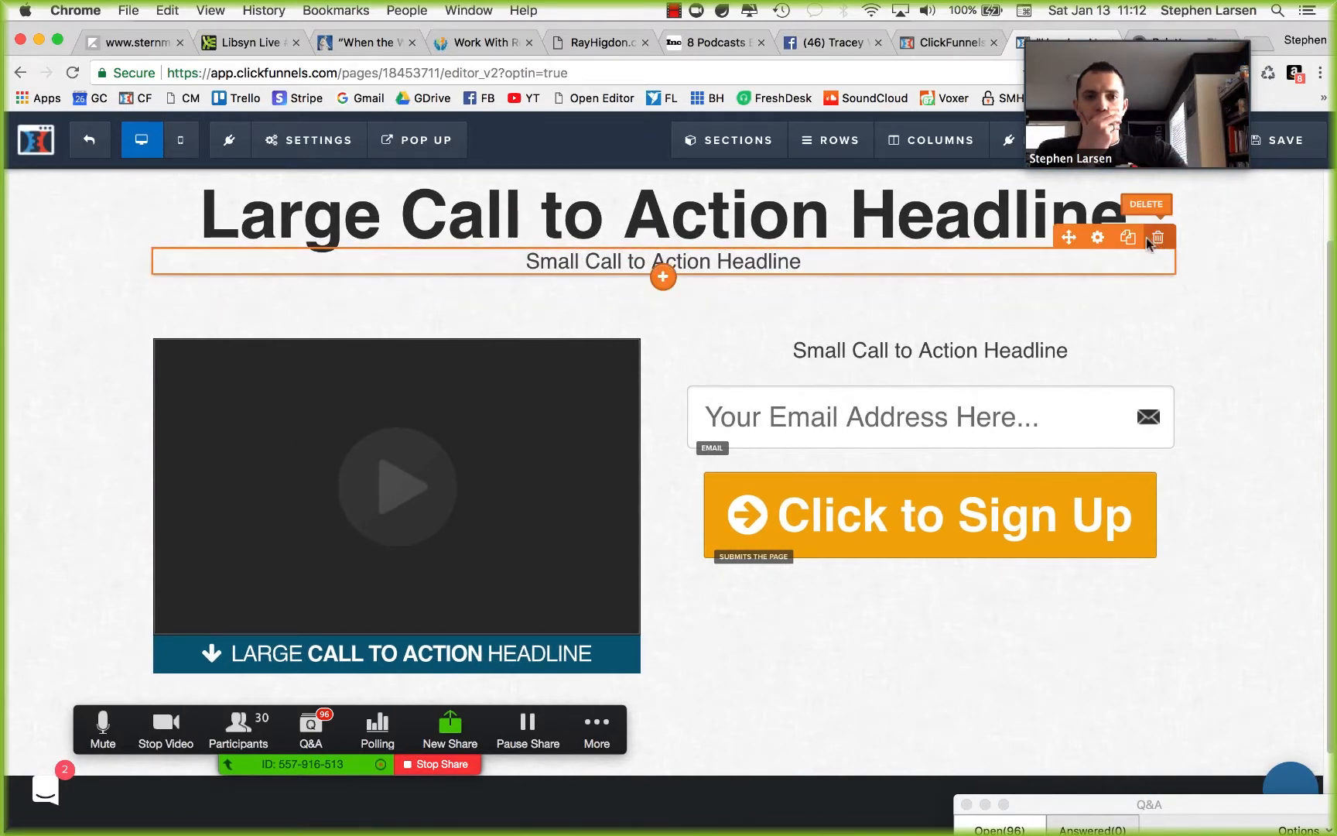
click(1158, 237)
click(849, 205)
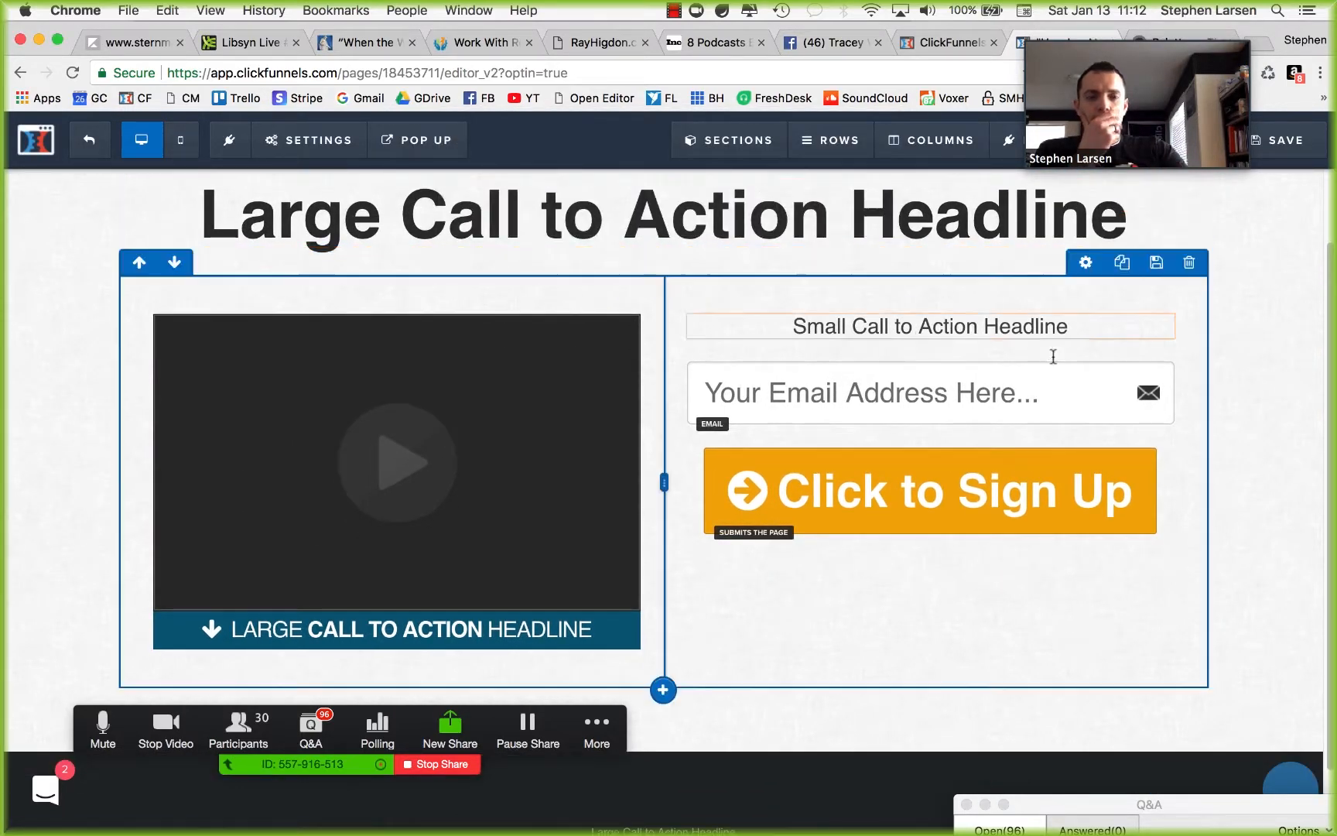
Step: Add a bullet list between the right column's small headline and the email field
scroll(1049, 372, up, 2)
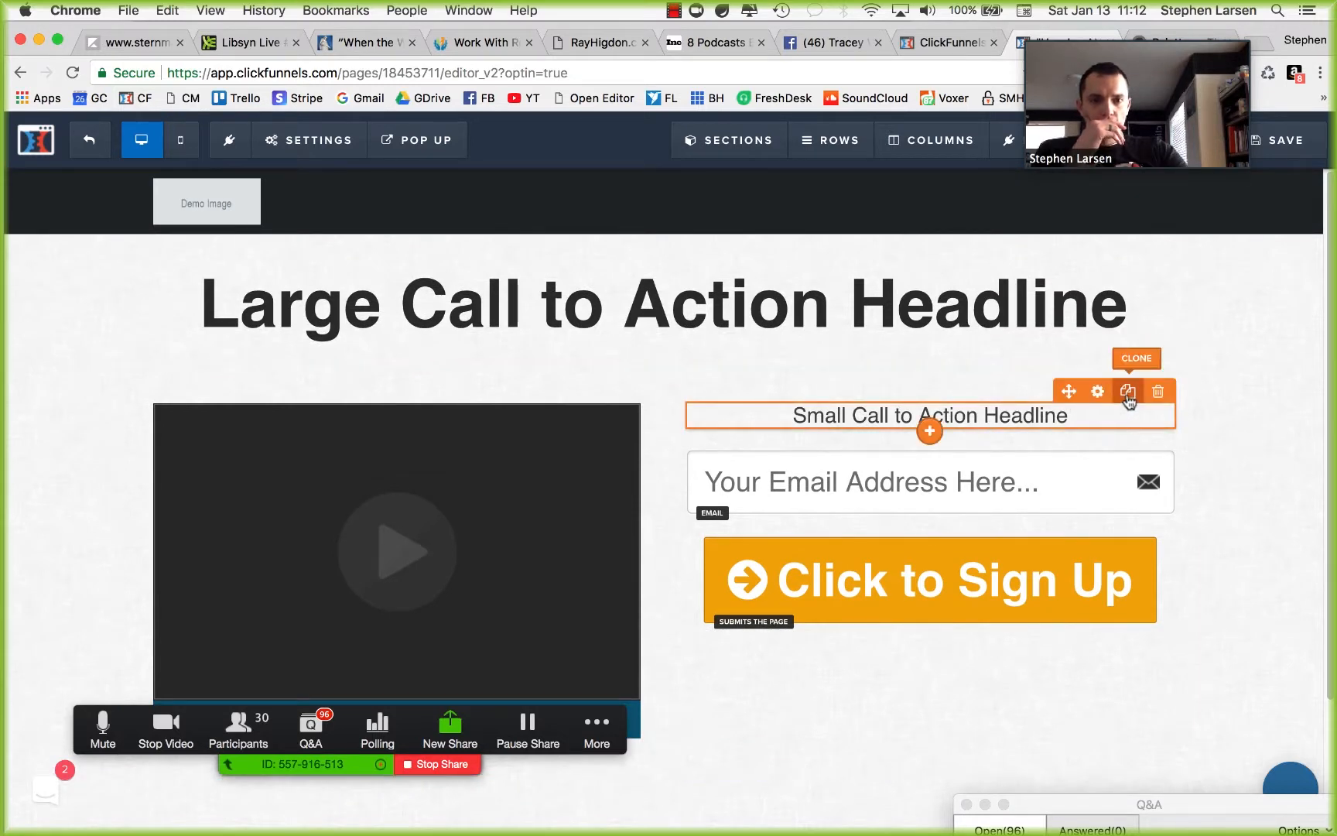
click(936, 430)
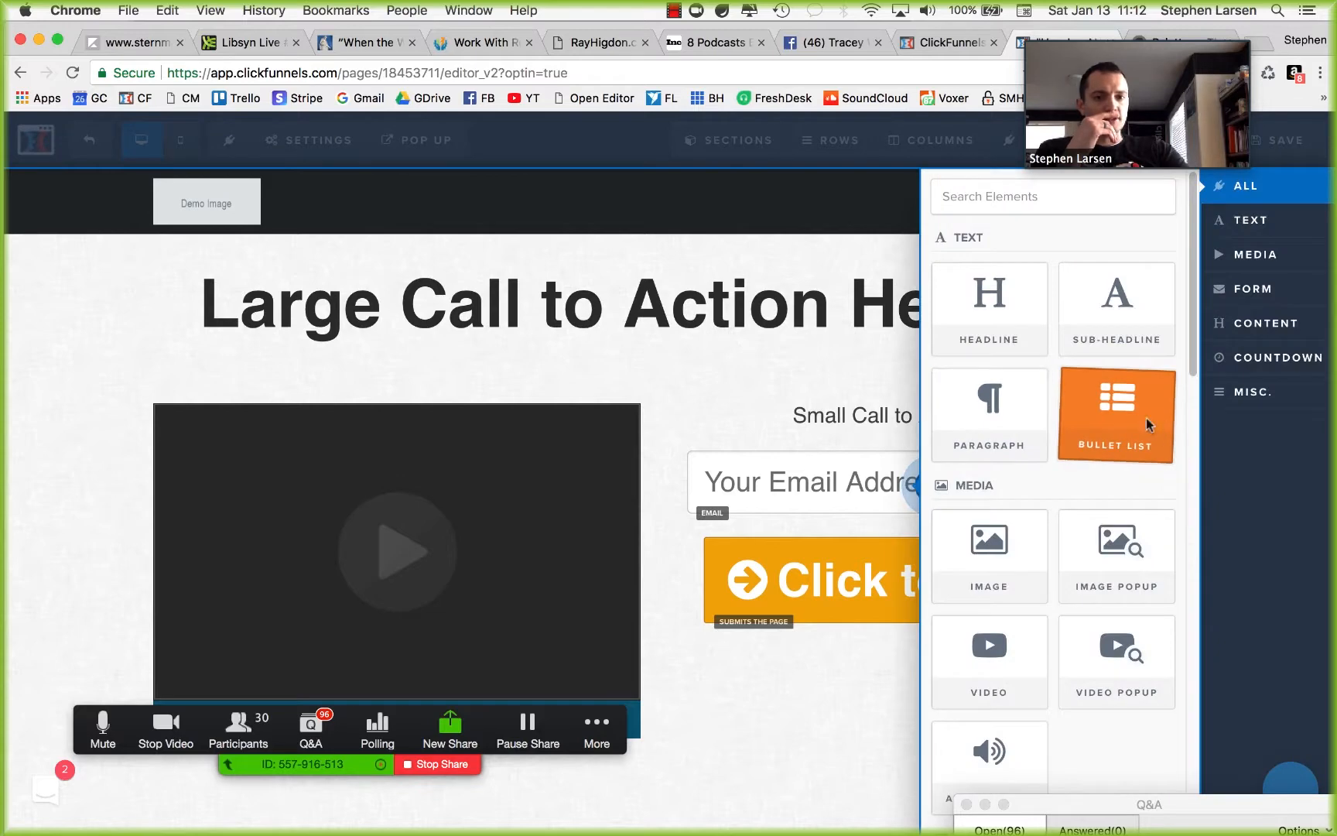
click(1146, 418)
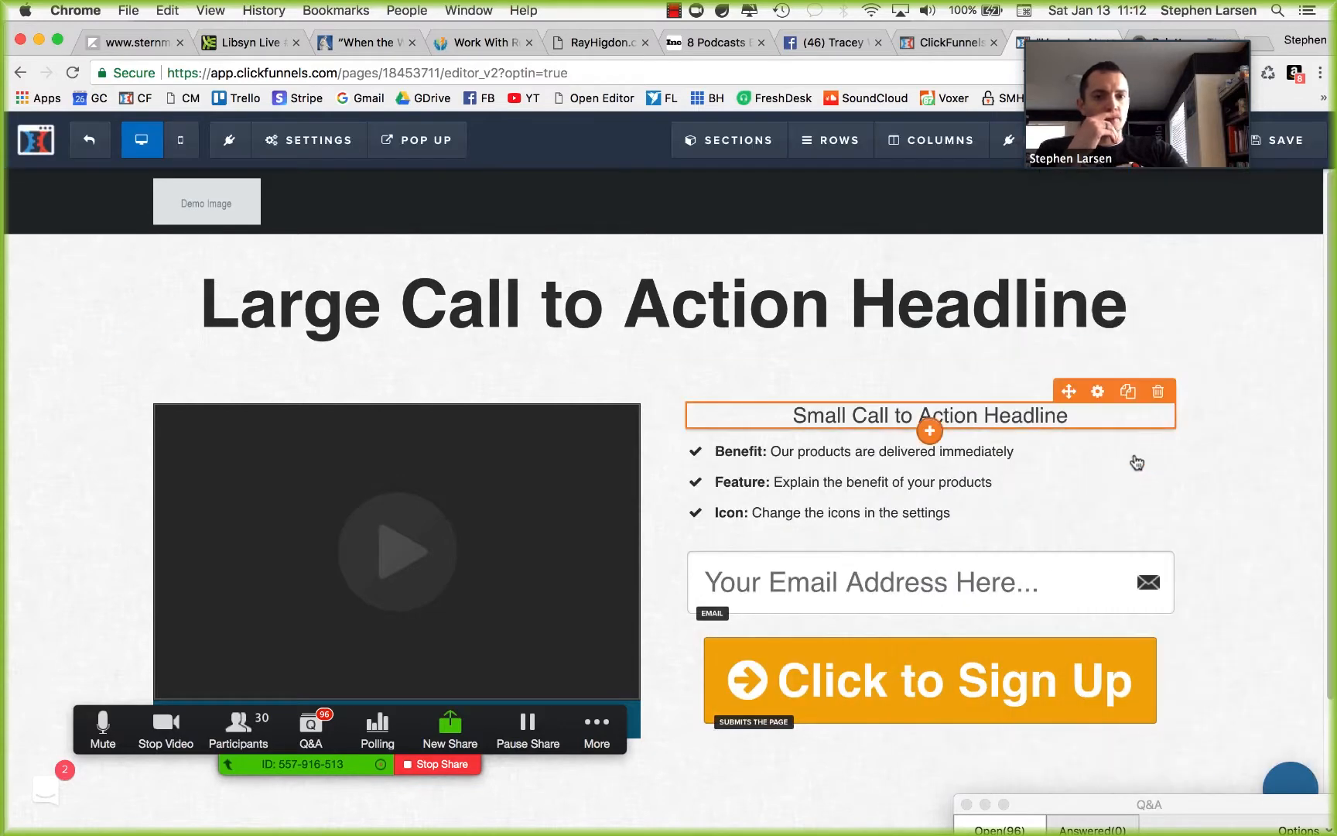
Step: Set the right column's small headline to font size 32 and make its text bold
click(1097, 391)
drag(1146, 377, 1165, 379)
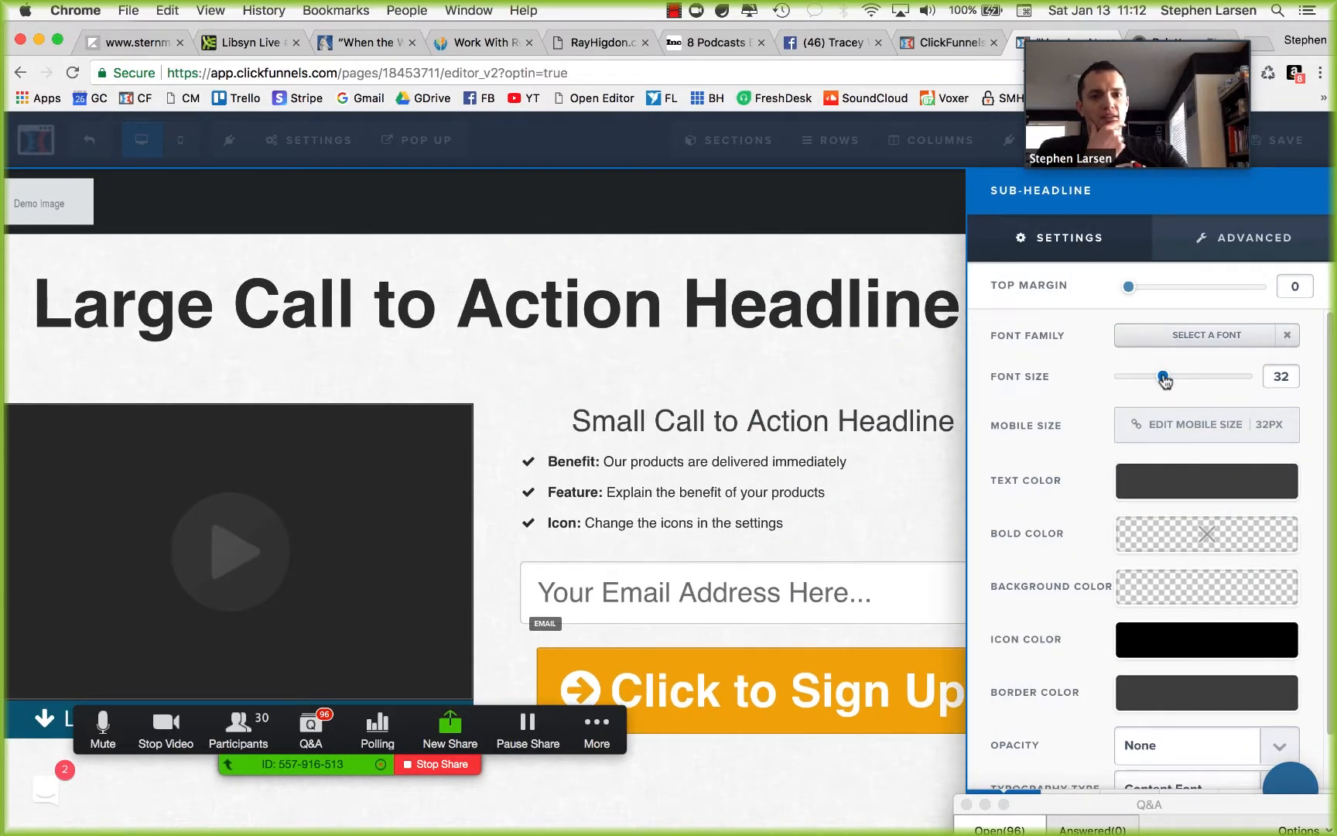
click(779, 474)
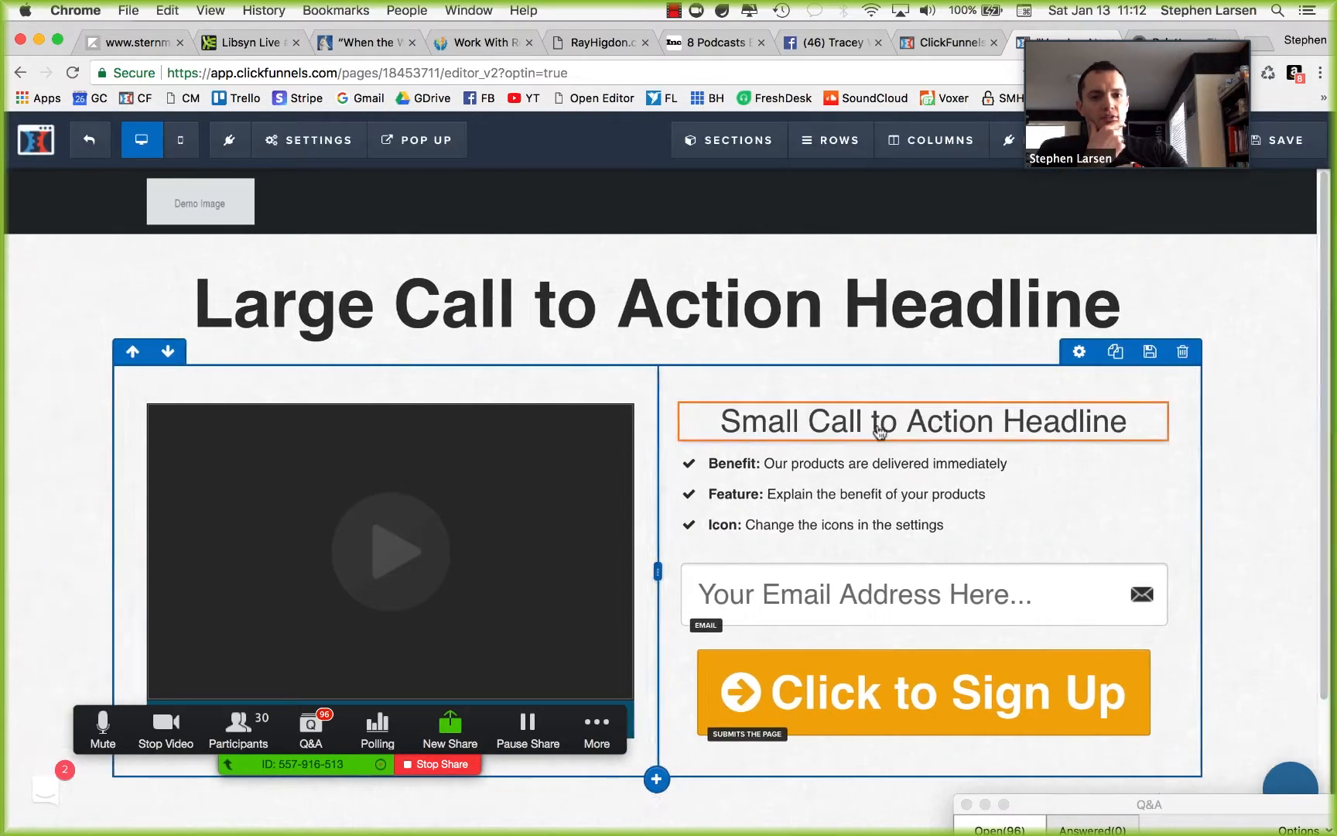
click(772, 418)
click(699, 389)
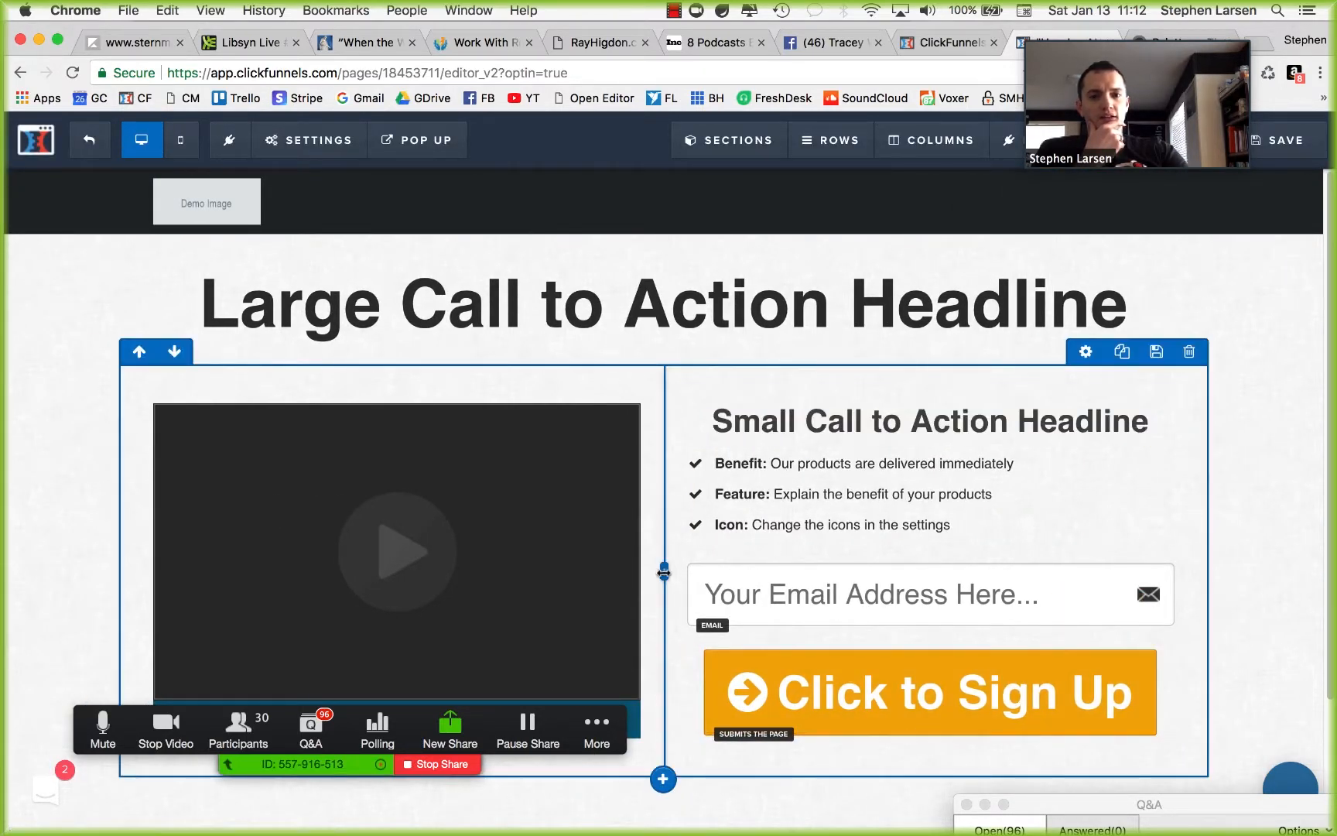
Step: Widen the video column to about two-thirds of the row, narrowing the opt-in column beside it
drag(664, 573, 873, 573)
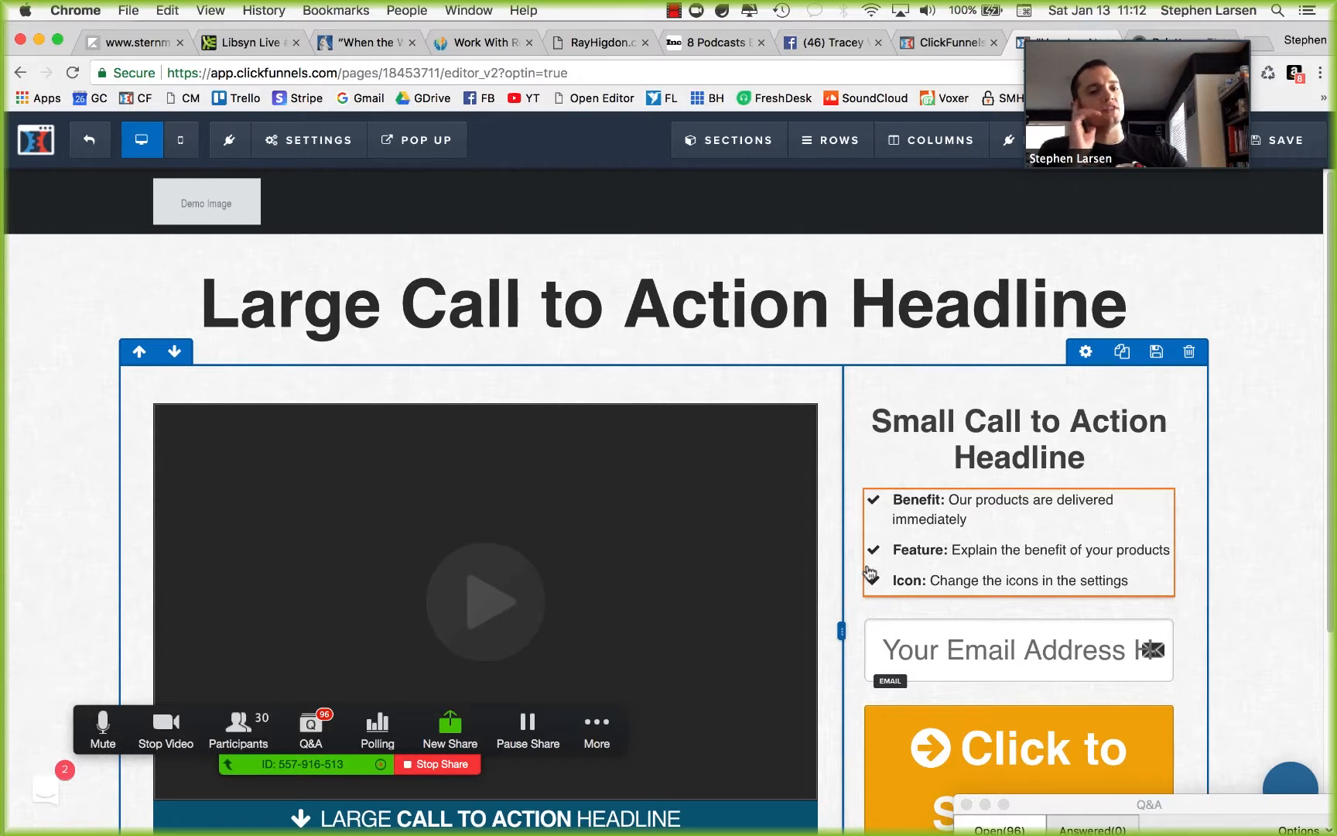
scroll(1018, 587, down, 3)
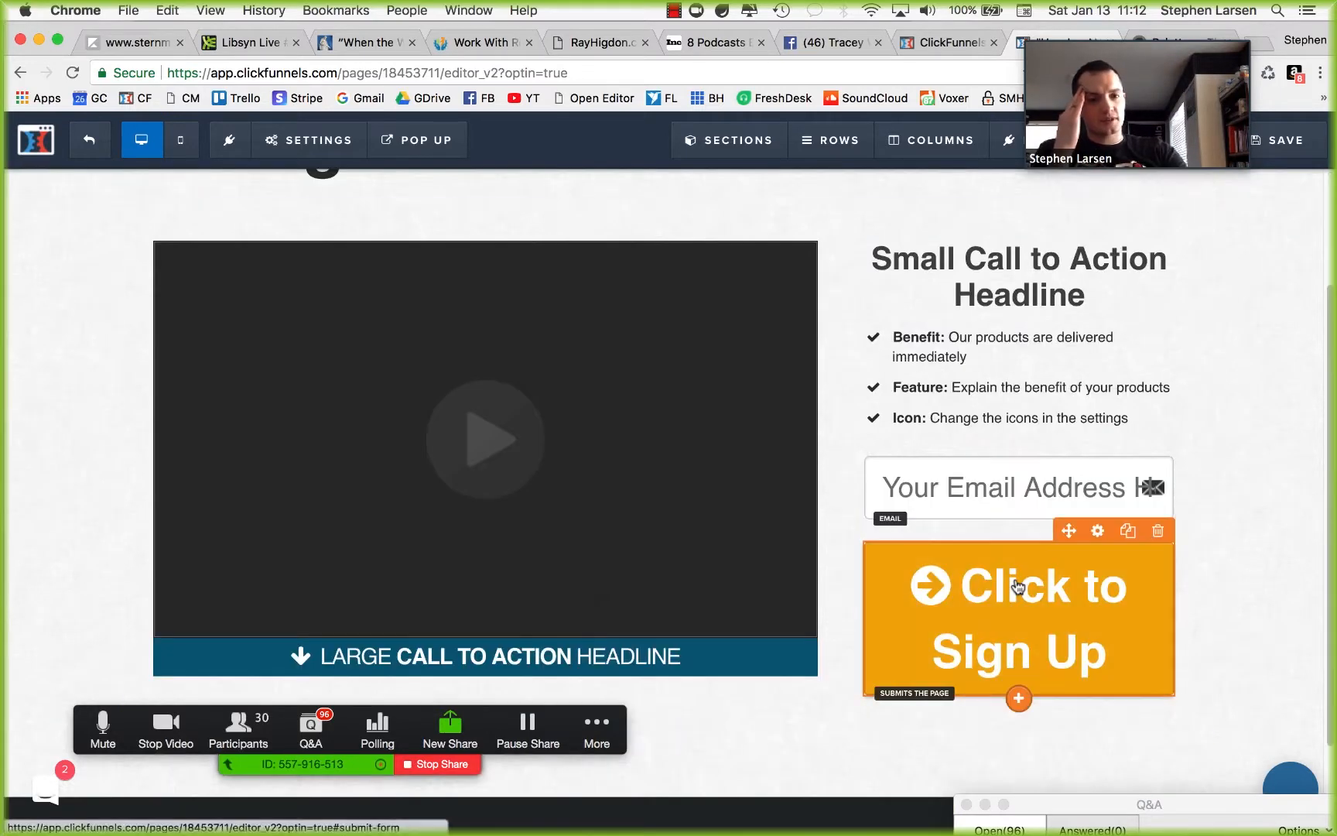
scroll(1019, 587, up, 2)
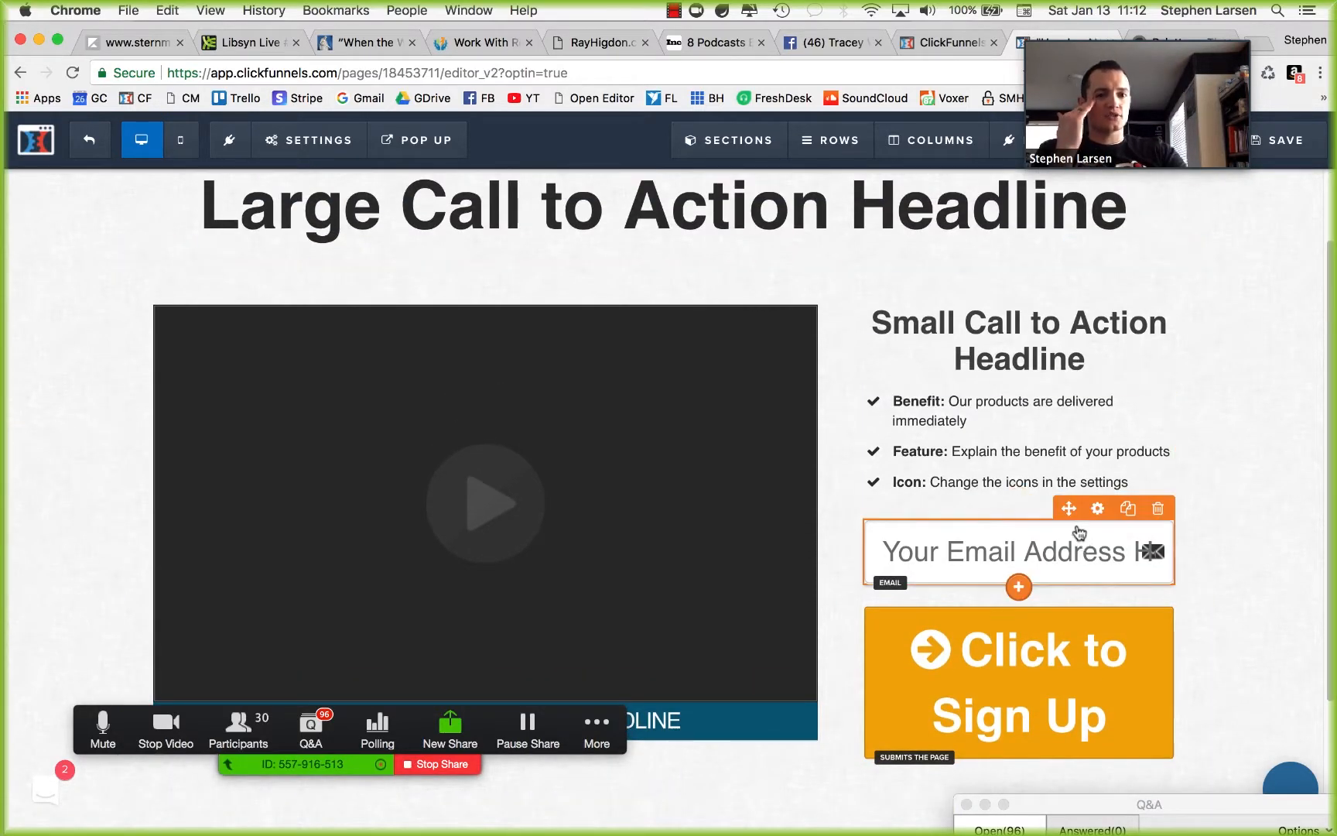
Step: Set the email field's font size to 16 and shrink the Click to Sign Up button's font so its text fits one line
click(1107, 514)
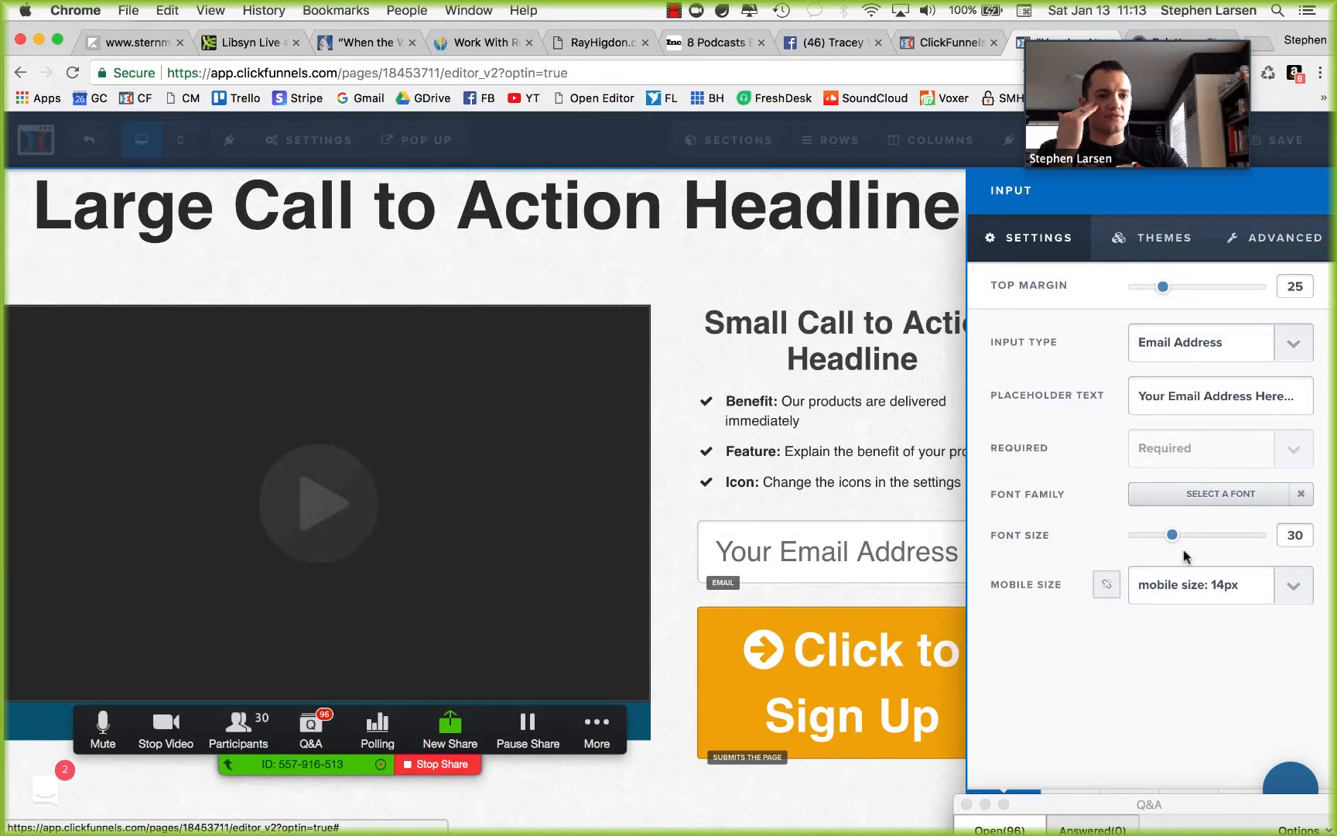
drag(1172, 535, 1145, 546)
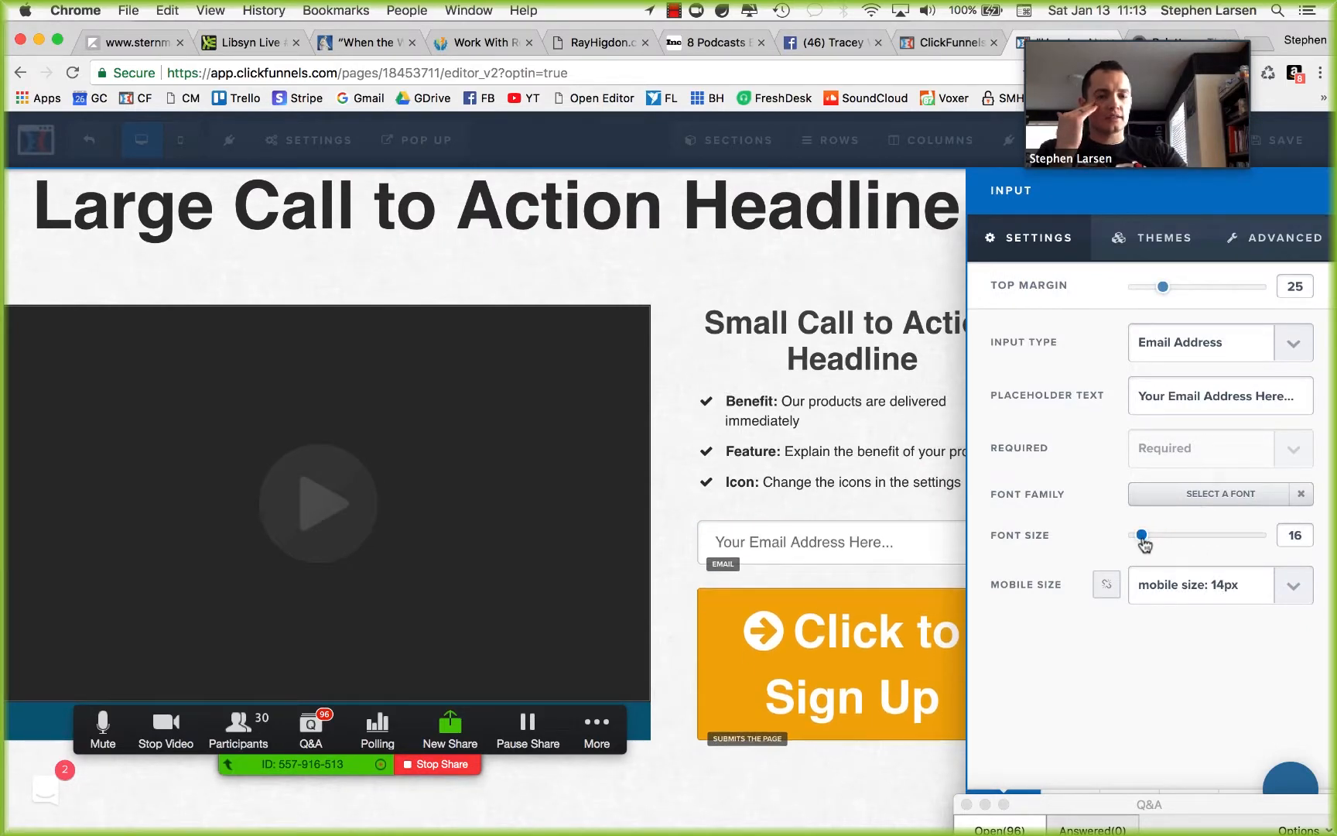
click(926, 512)
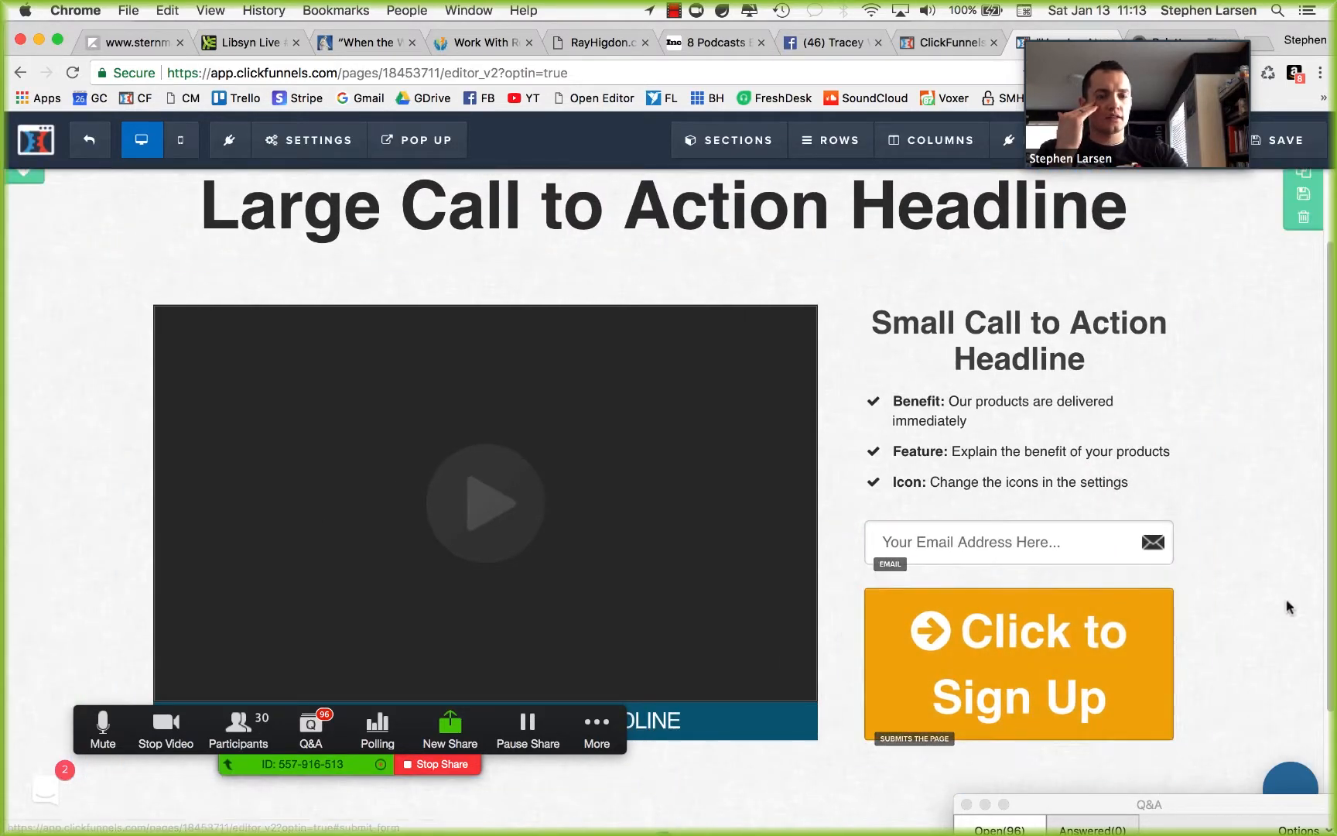
click(1098, 578)
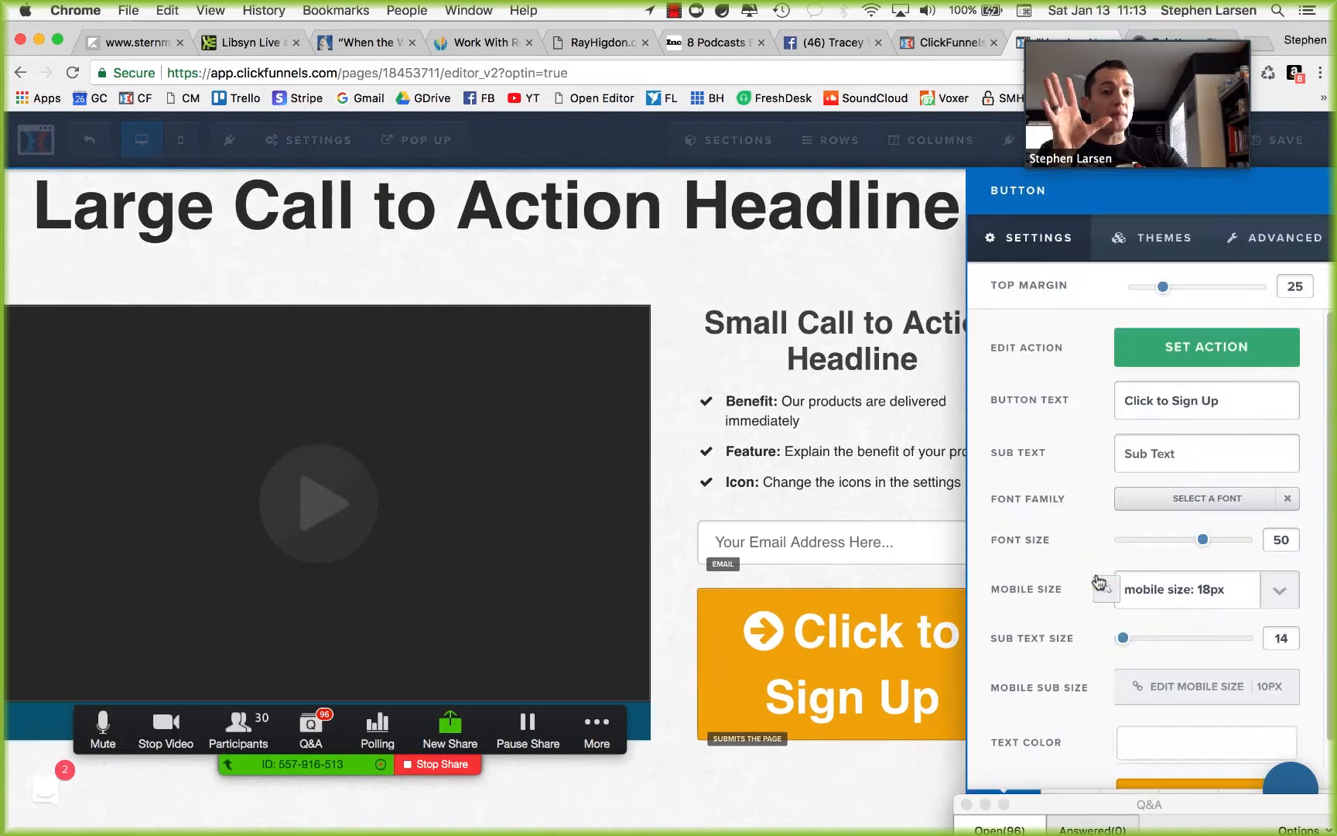
drag(1196, 546, 1158, 553)
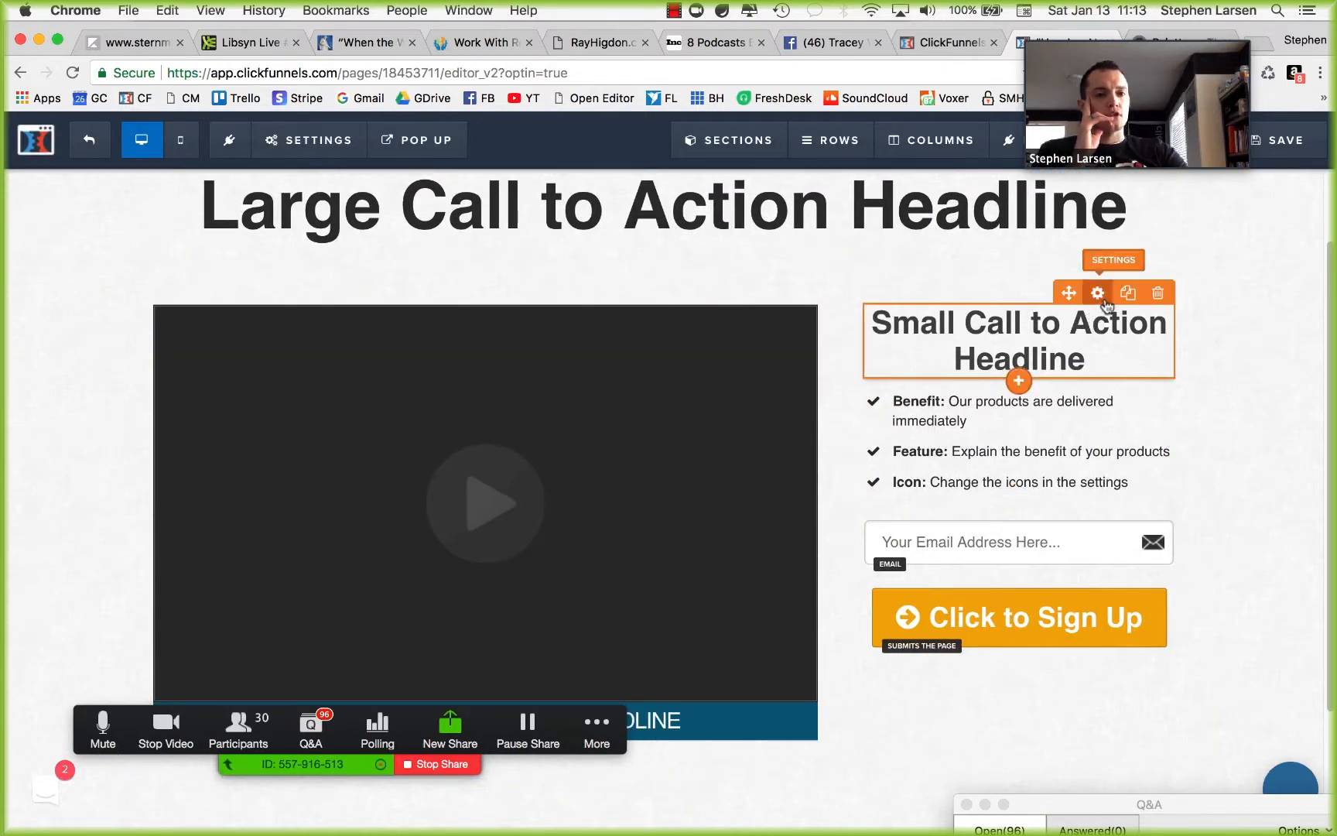
Step: Add a sub-headline between the right column's small headline and the bullet list, and set its font size to 20
click(1021, 435)
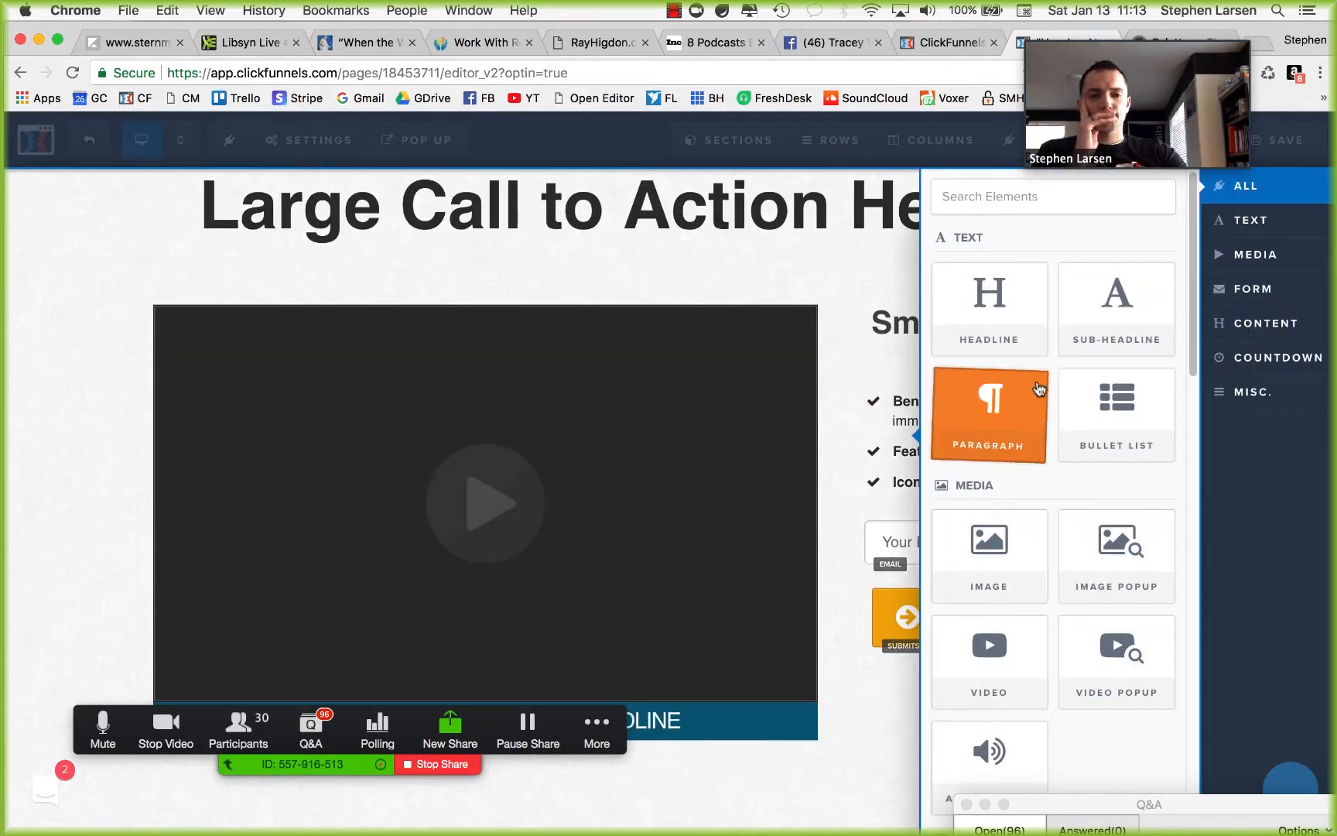
click(1077, 301)
double_click(1011, 408)
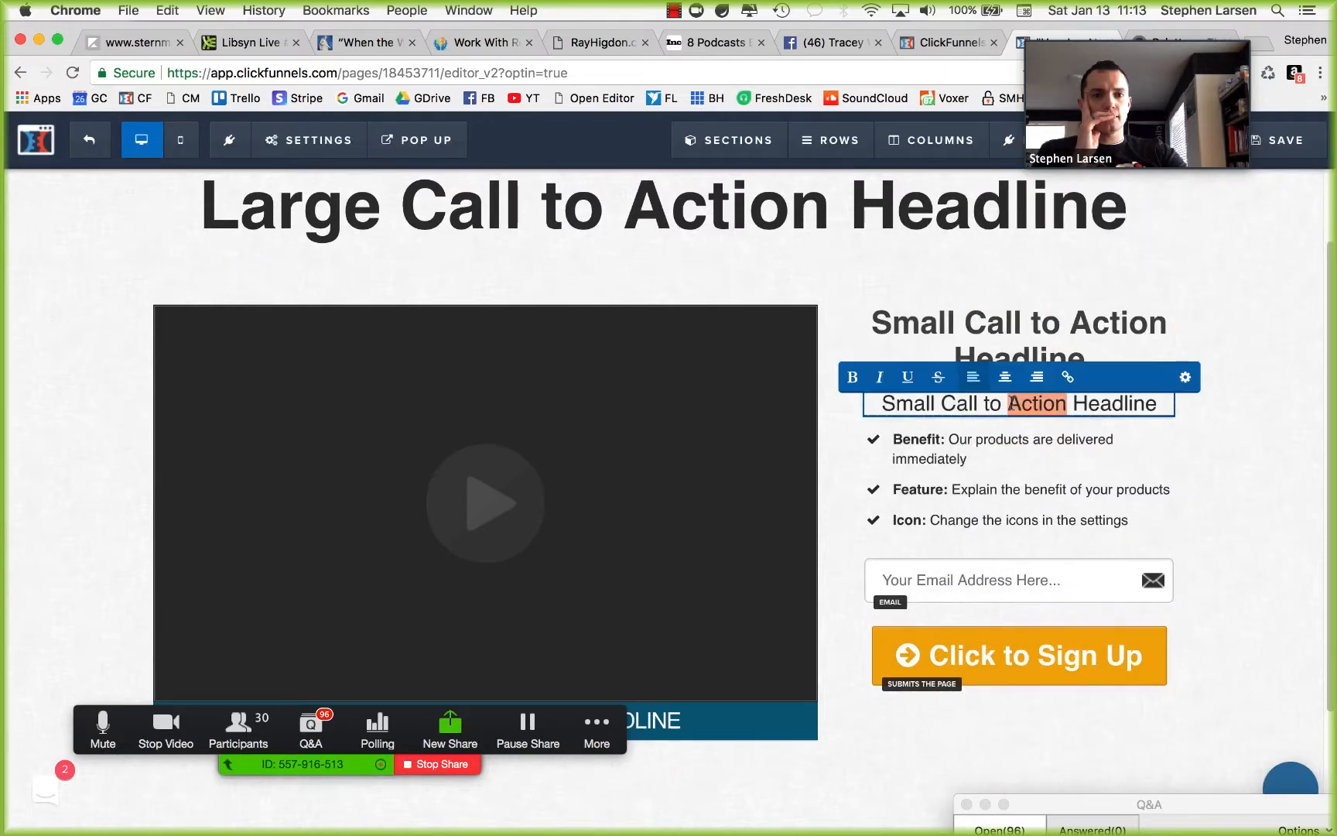
triple_click(945, 404)
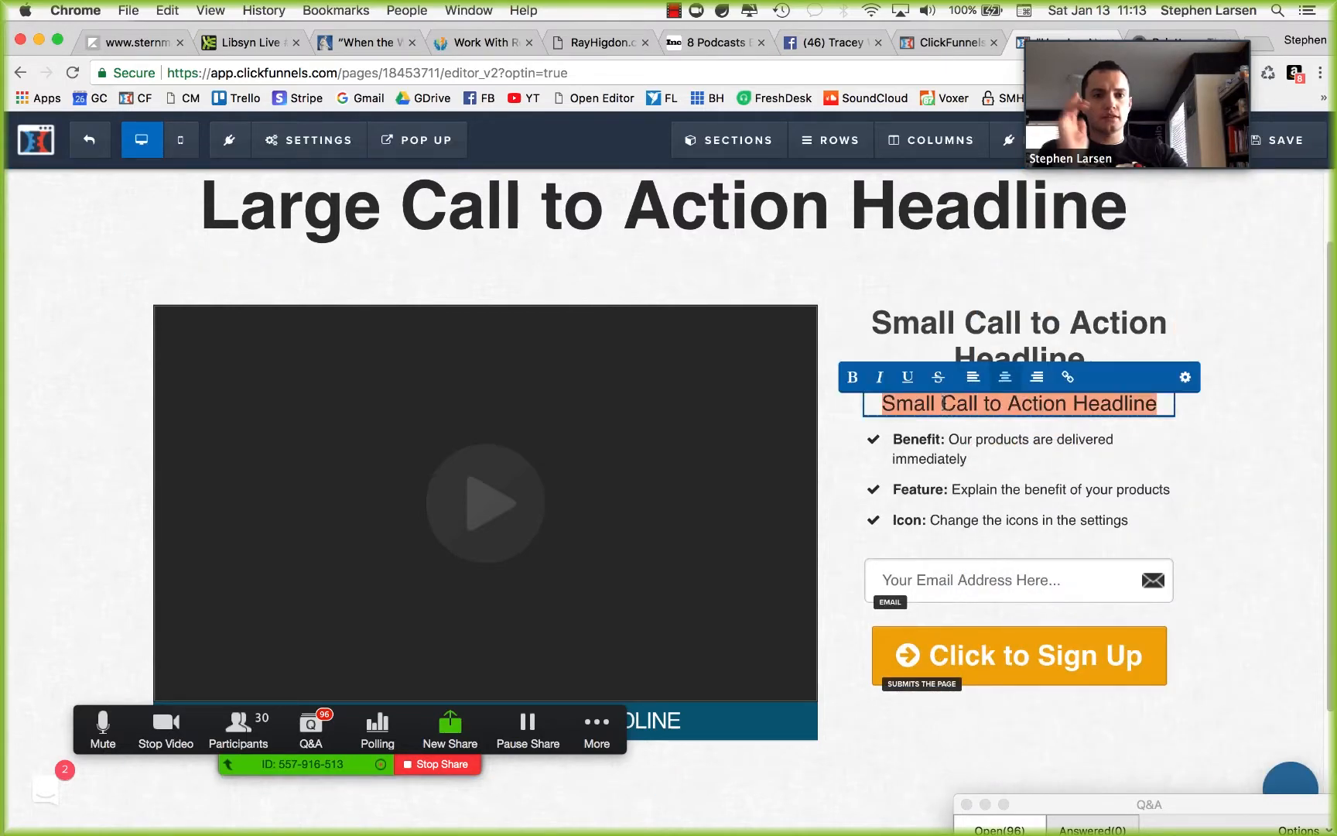
click(1185, 377)
drag(1144, 380, 1134, 383)
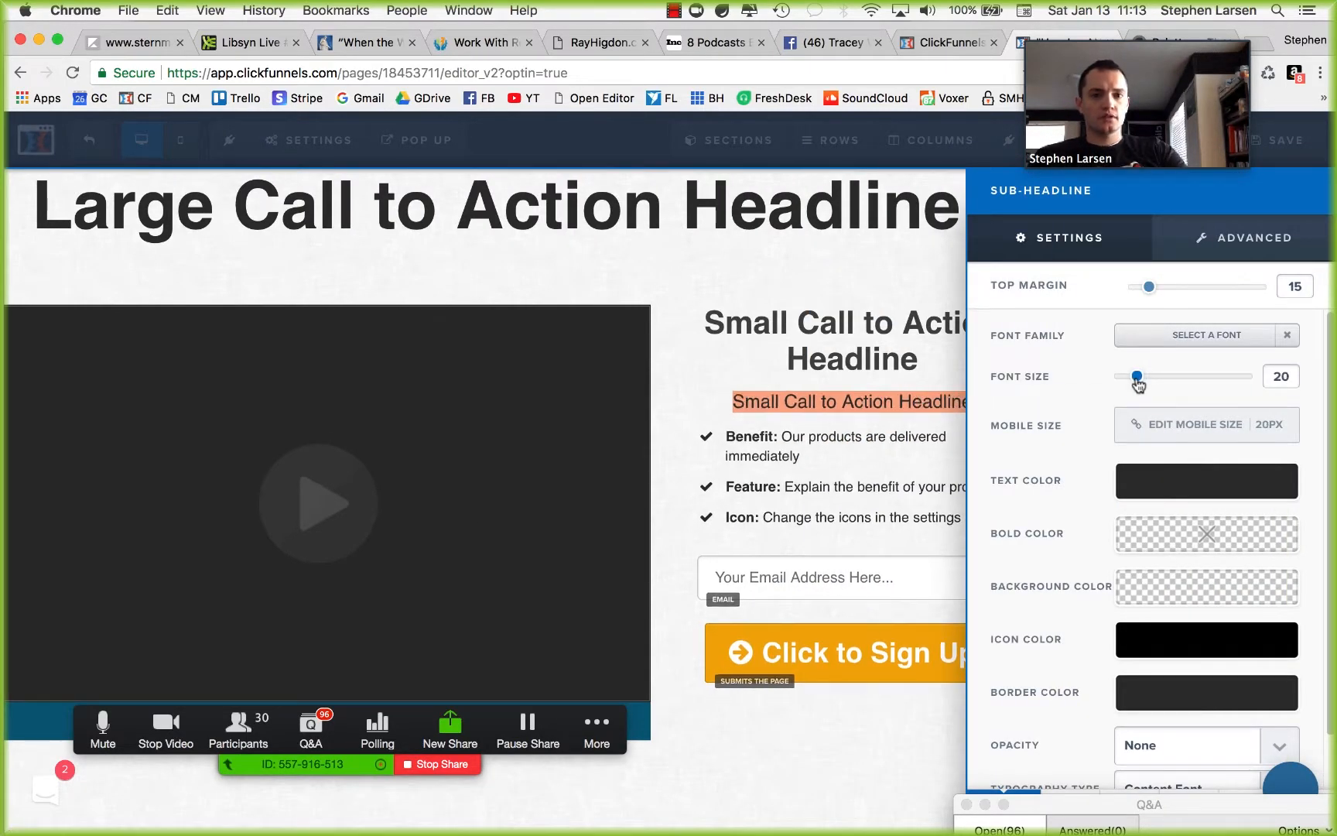
click(850, 323)
Step: Left-align the new sub-headline and repeat its text "Small Call to Action Headline" until the filler spans four lines
click(957, 402)
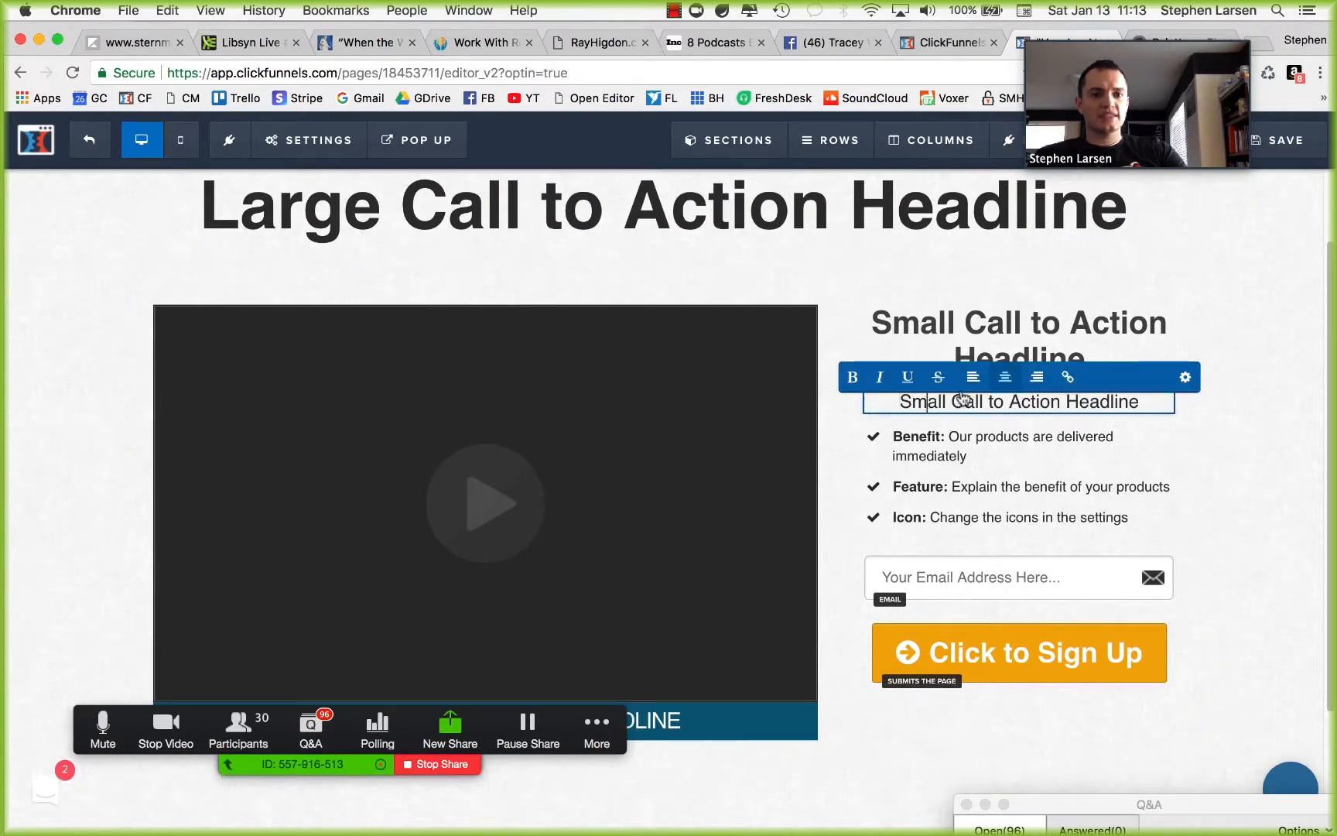
click(1004, 402)
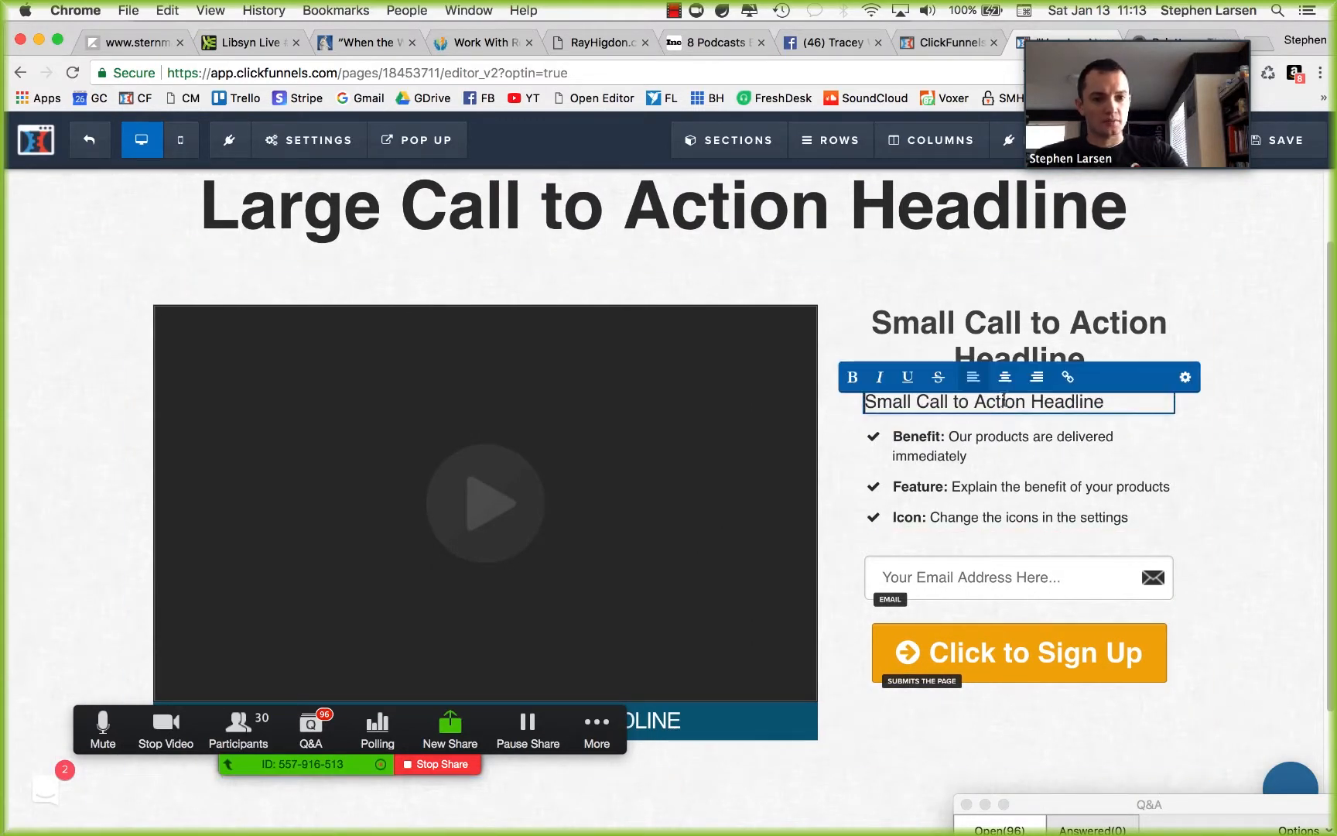
triple_click(999, 397)
key(super+c)
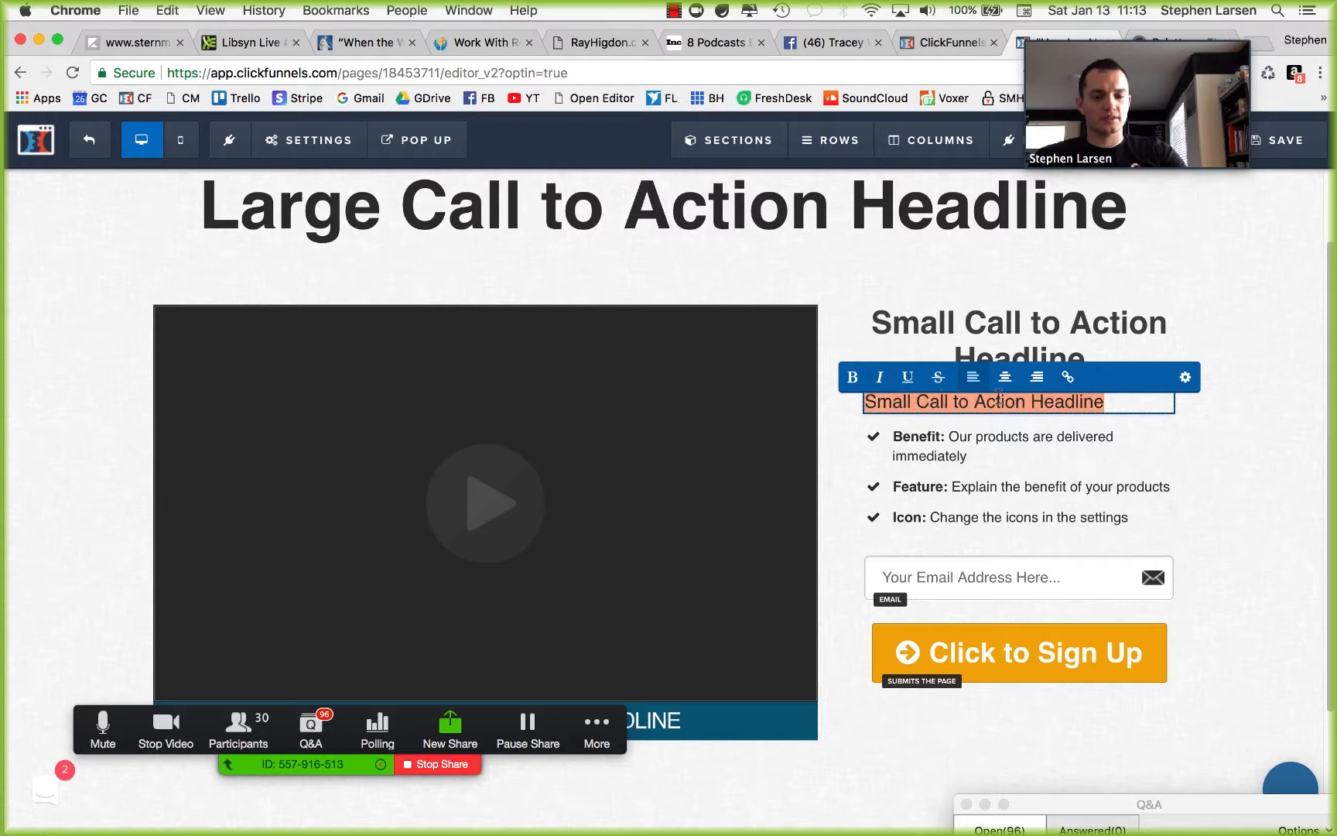
click(1105, 402)
key(super+v)
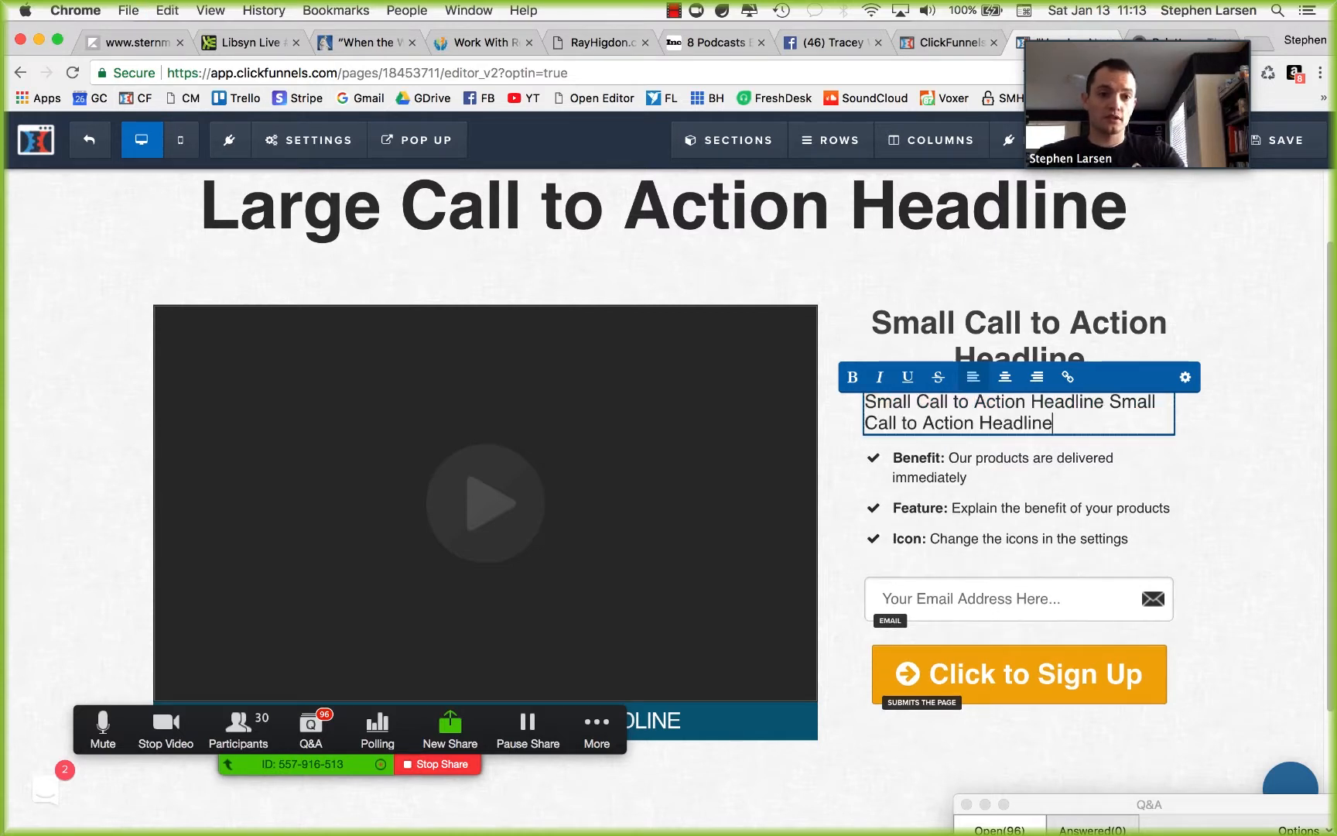
key(super+v)
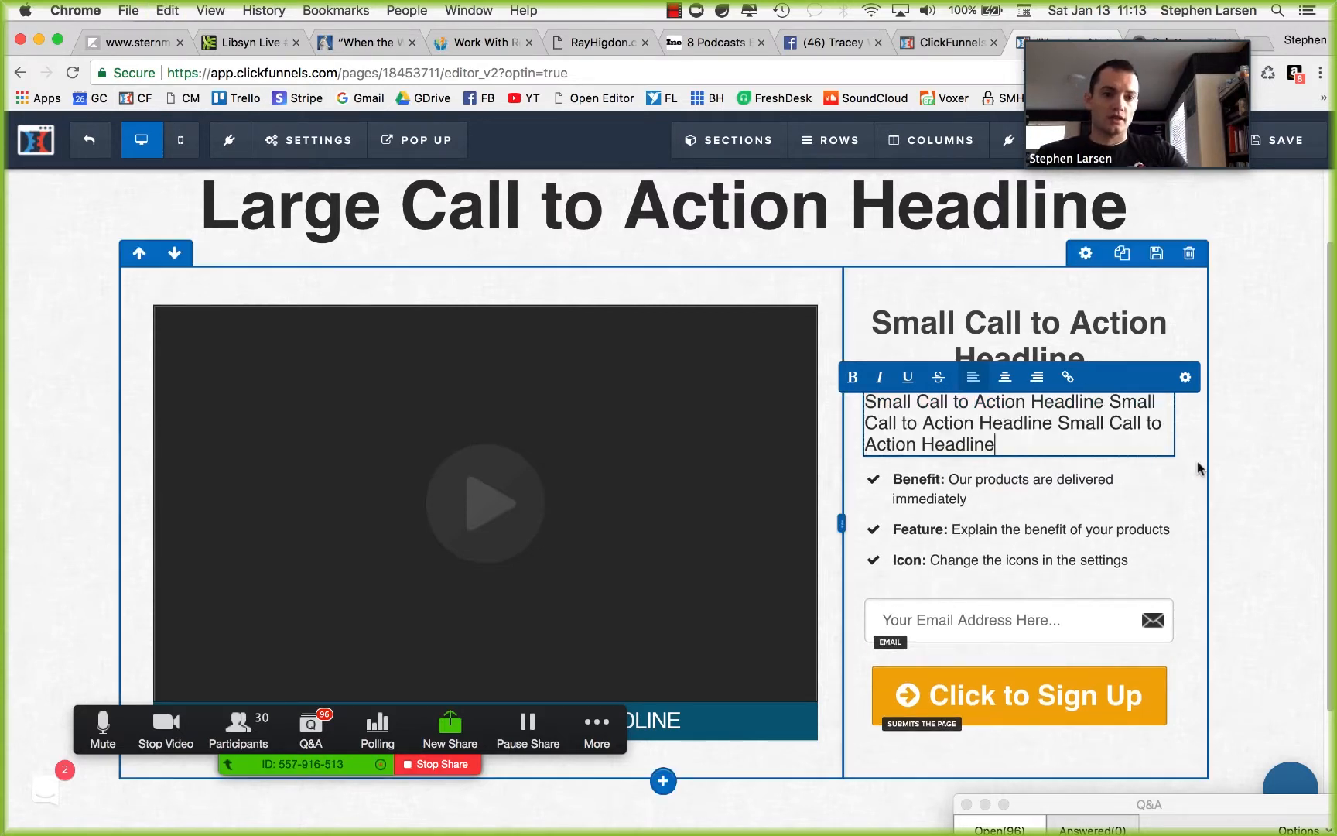
click(1232, 498)
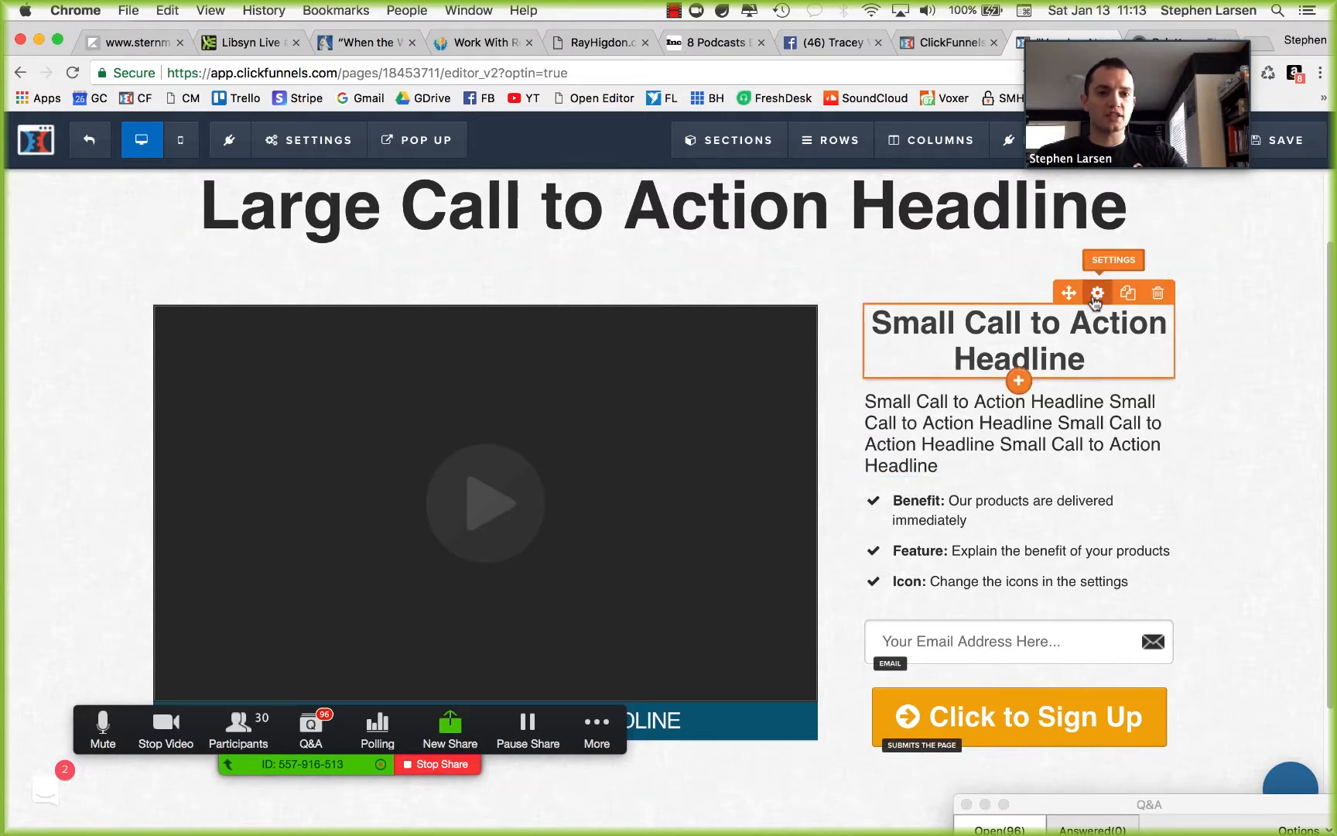
Step: Increase the font size of the bold small headline at the top of the right column
click(1113, 366)
mouse_move(1173, 378)
mouse_down()
mouse_move(1151, 378)
mouse_move(1194, 371)
mouse_up()
click(928, 433)
Step: Shorten the sub-headline's filler text to two lines by deleting everything after the third "Small Call to"
scroll(880, 477, down, 3)
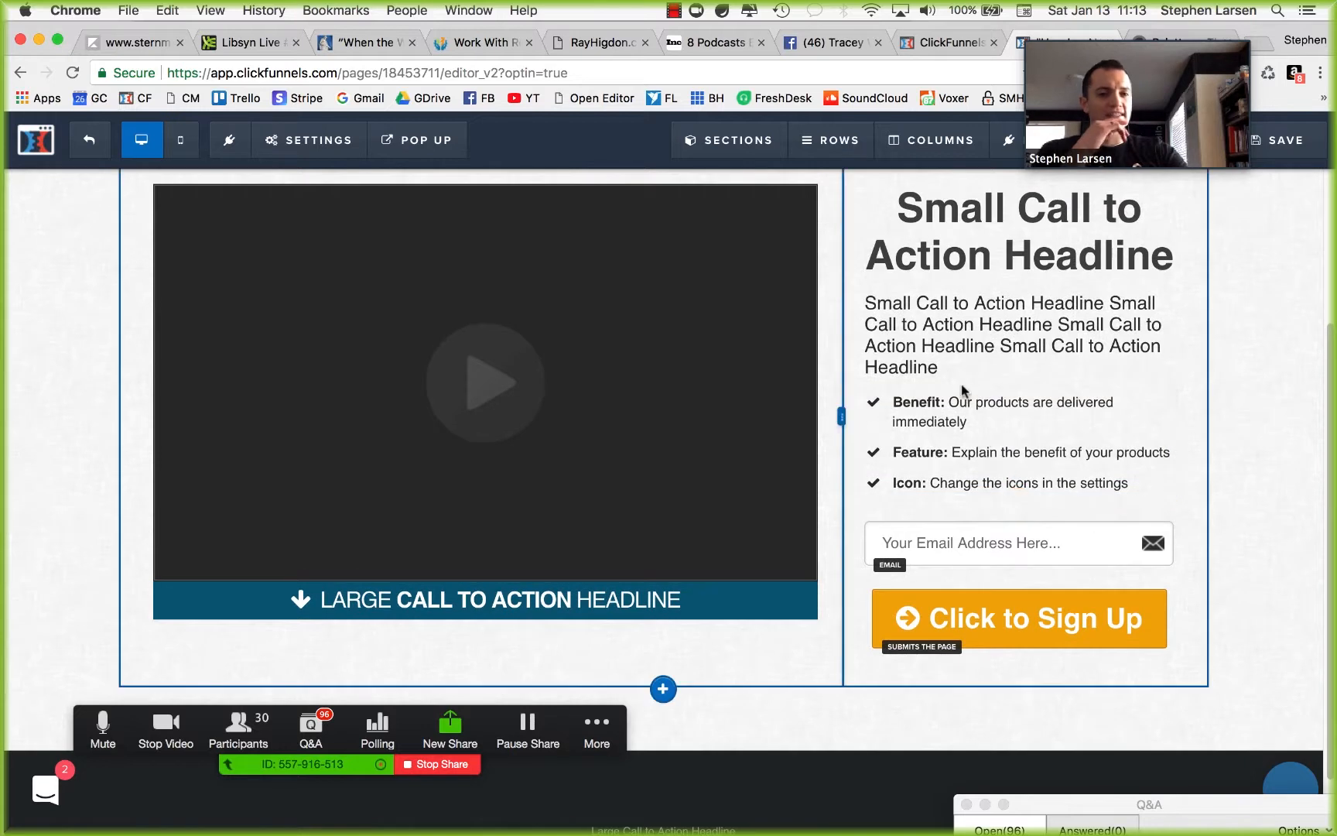
drag(946, 366, 897, 352)
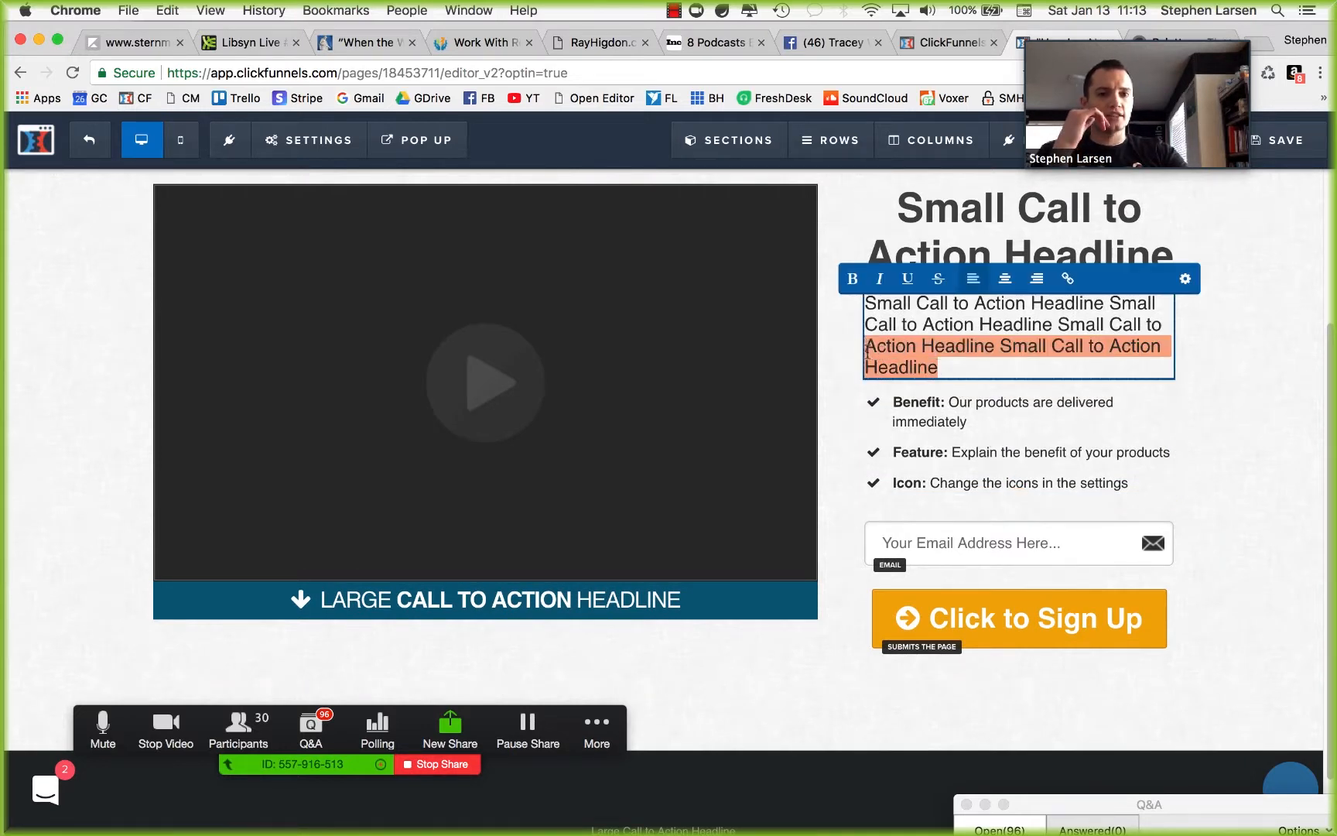
key(BackSpace)
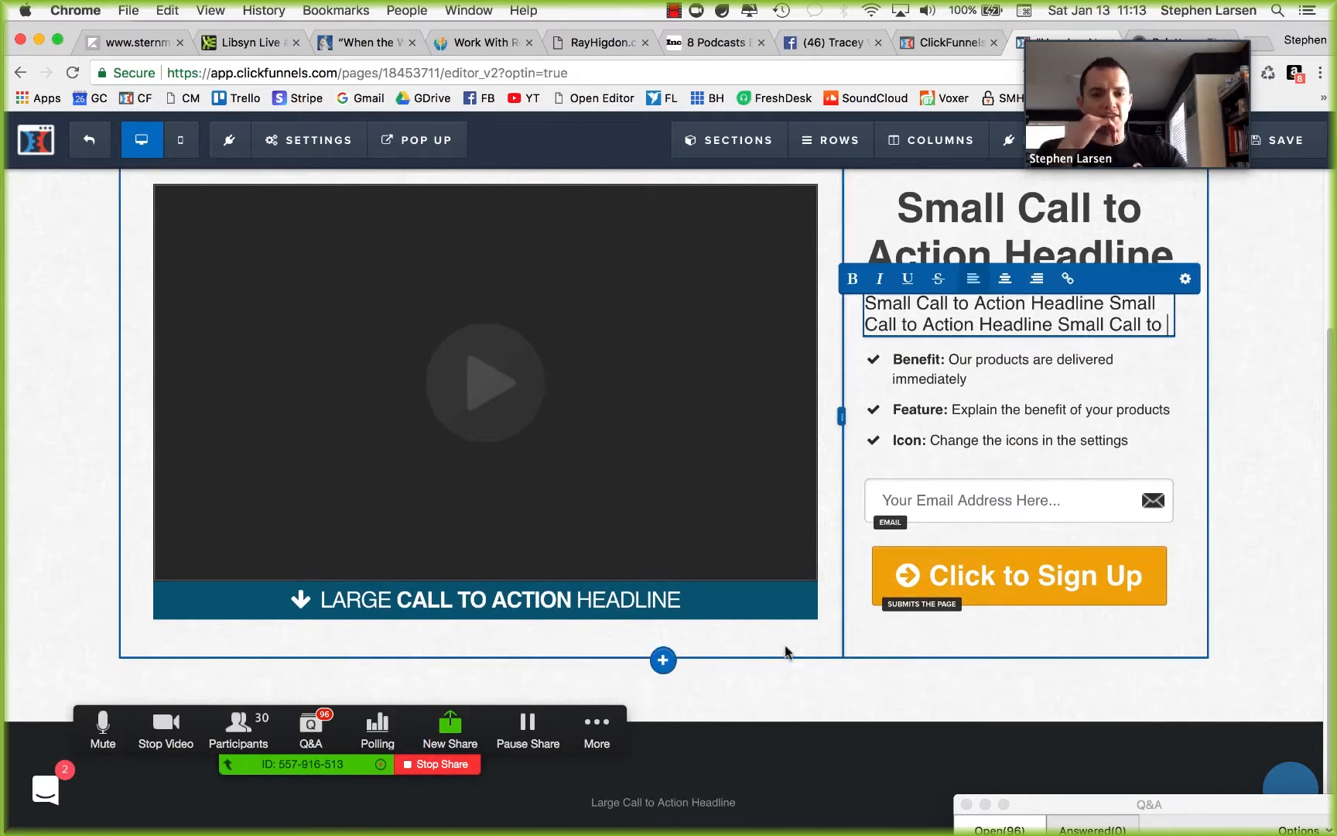
click(1292, 621)
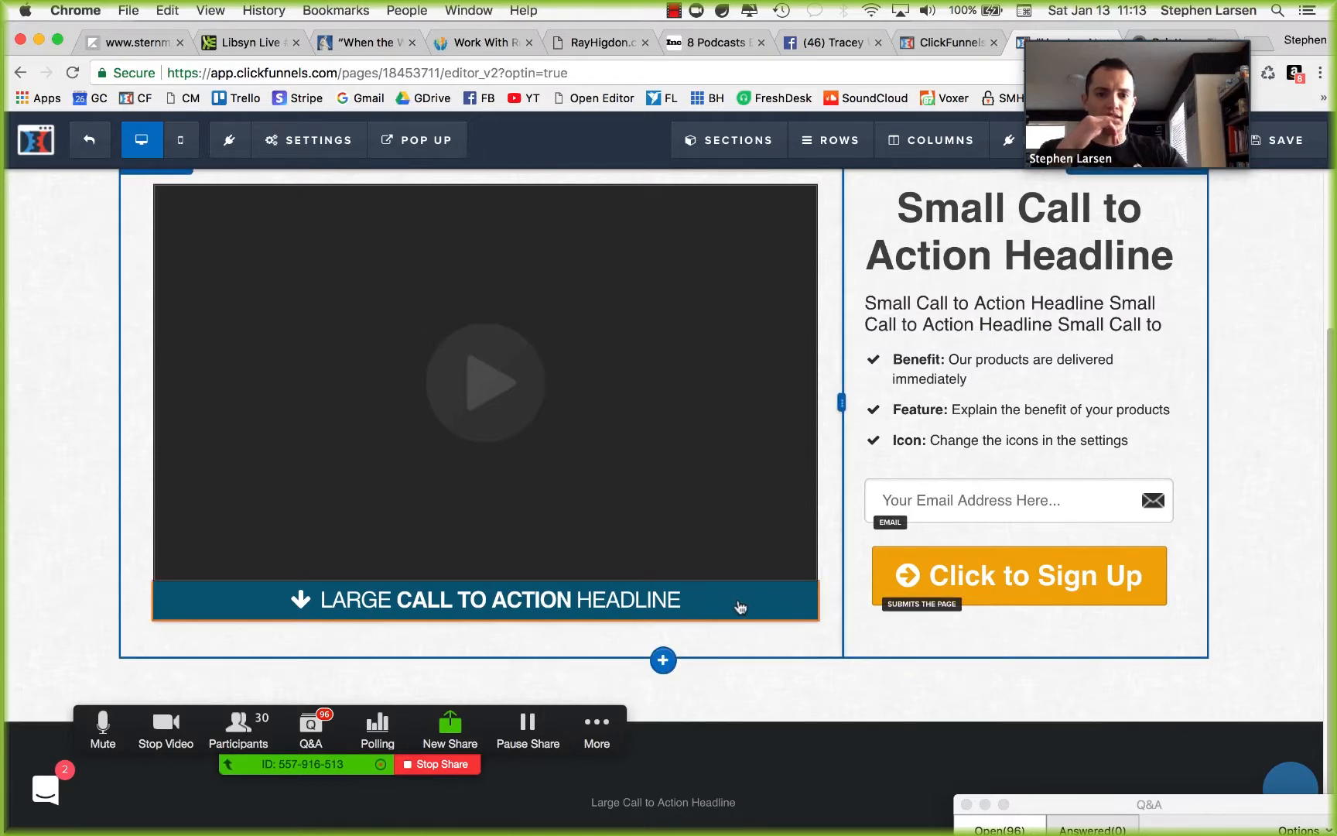
Step: Change the icon of the blue headline bar below the video to fa-arrow-right
click(779, 630)
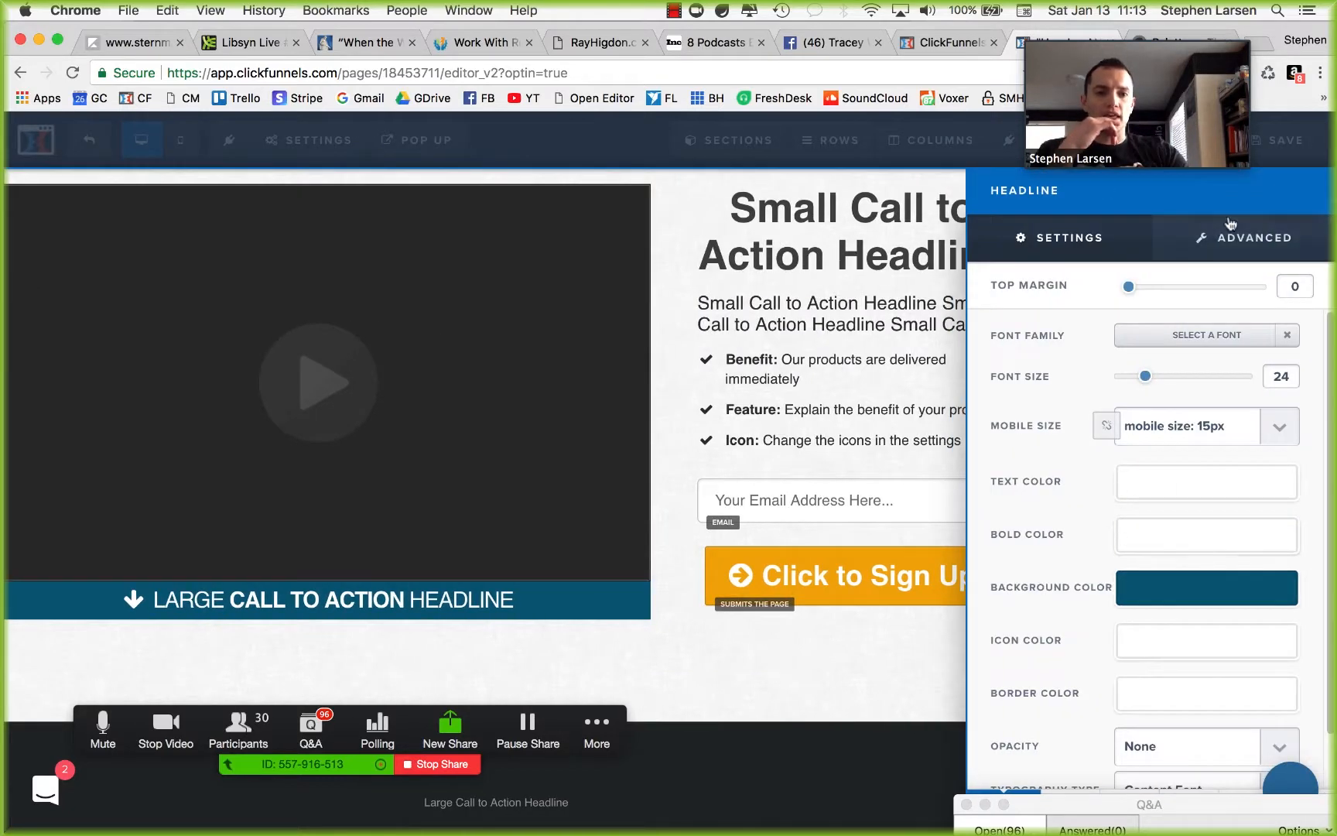
click(1253, 255)
scroll(1146, 557, down, 1)
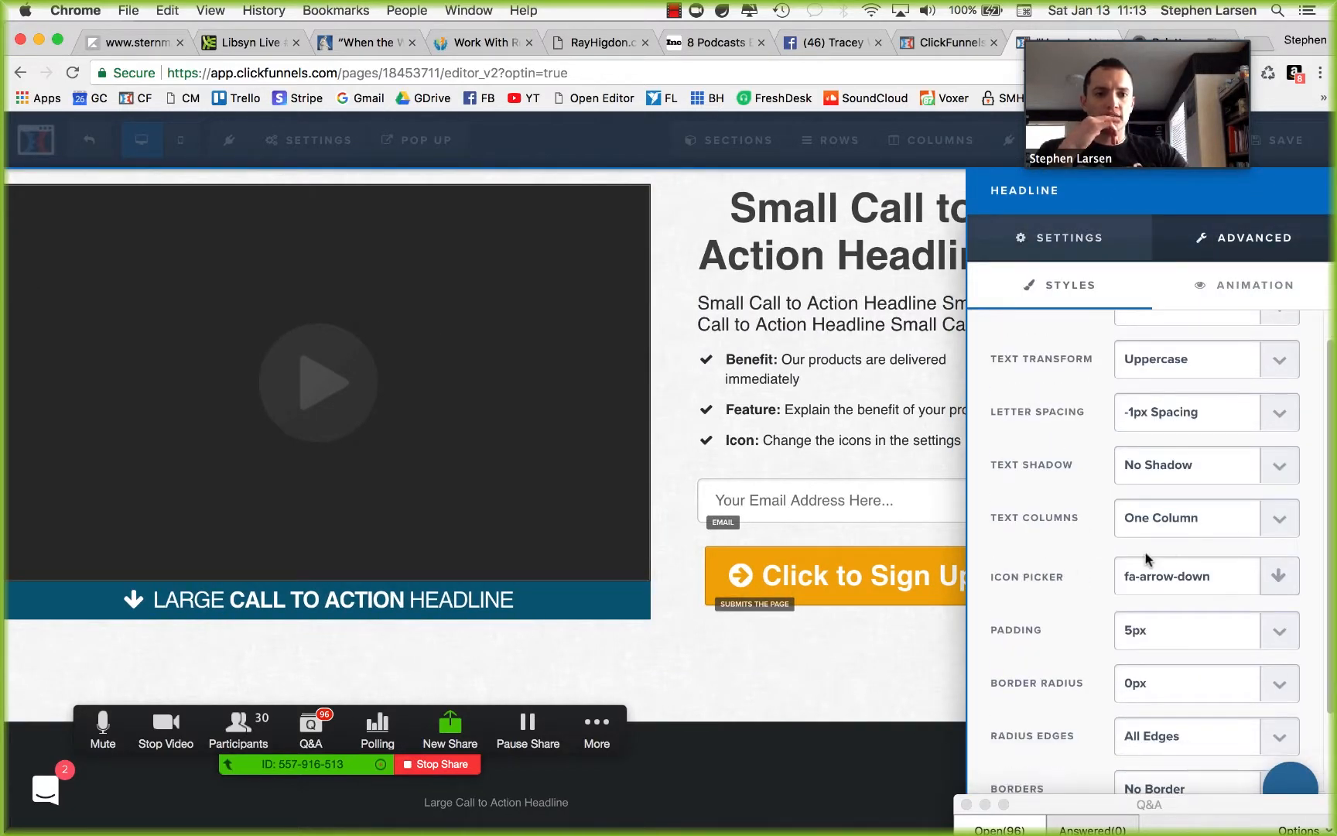
click(1211, 569)
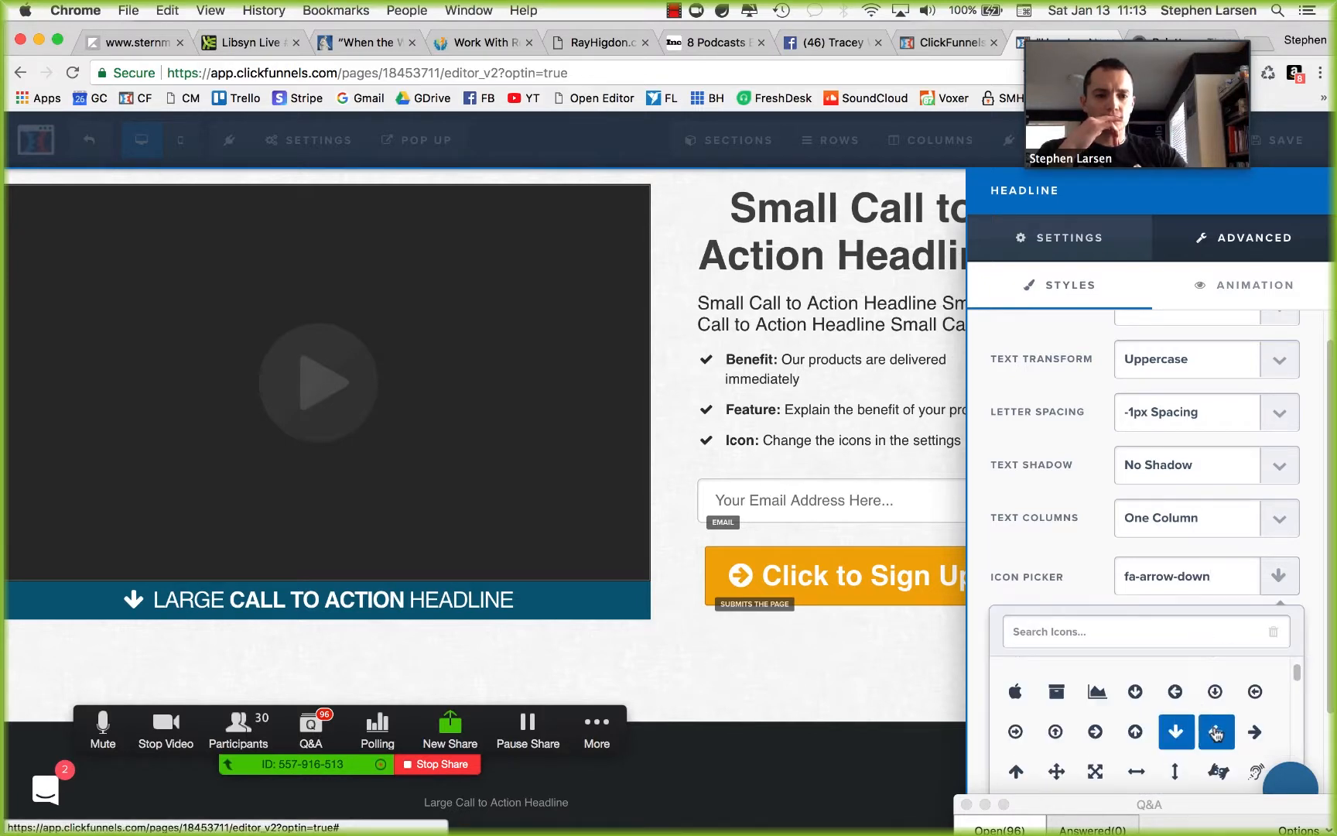
click(1216, 732)
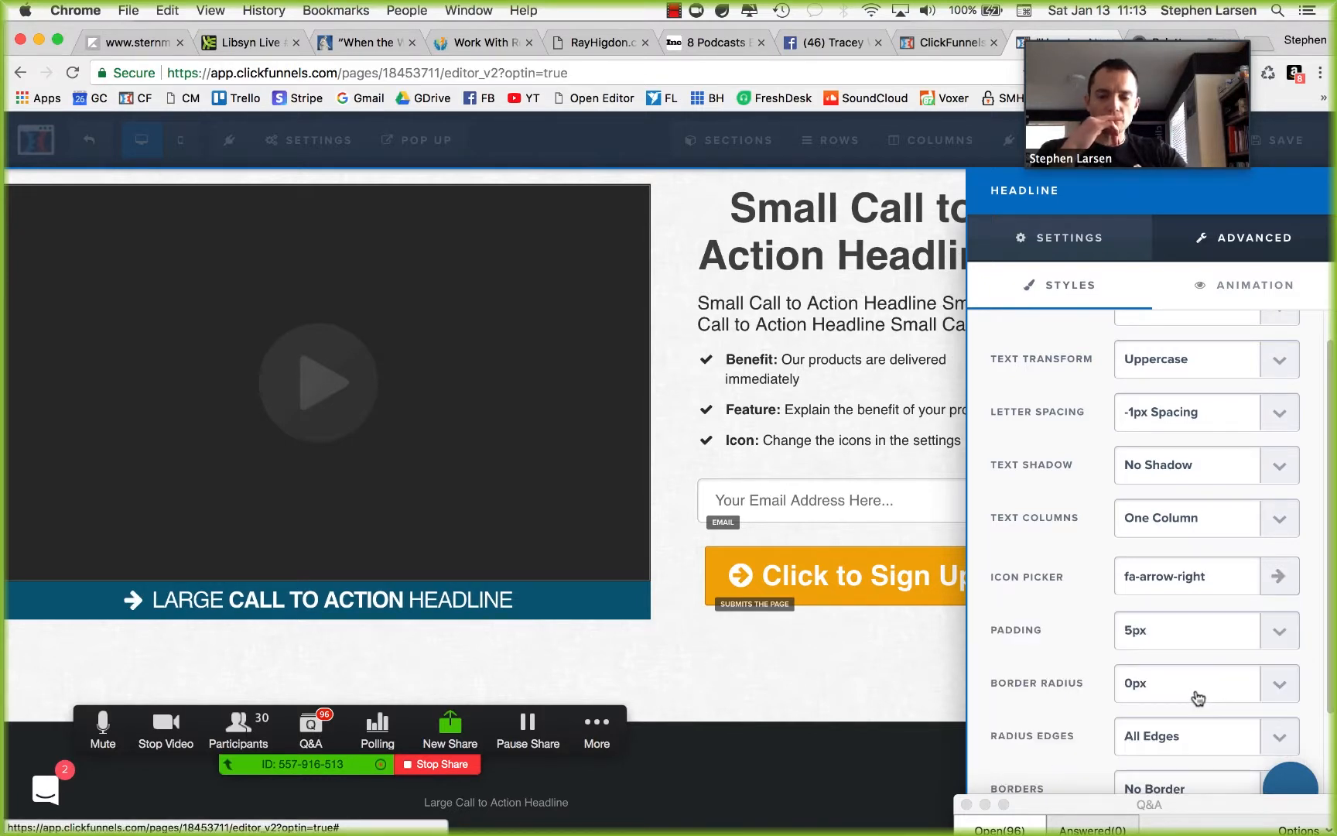
scroll(1099, 600, down, 3)
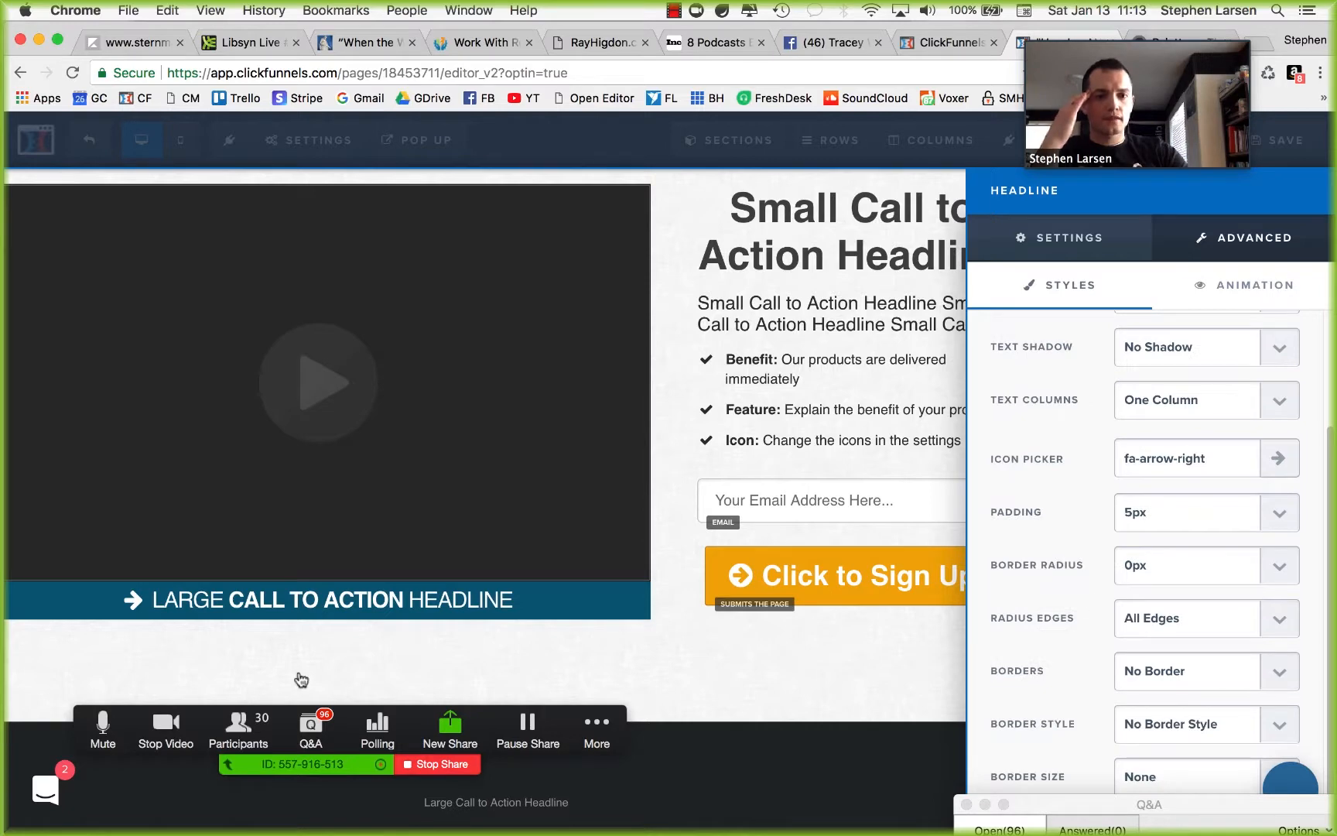
click(694, 679)
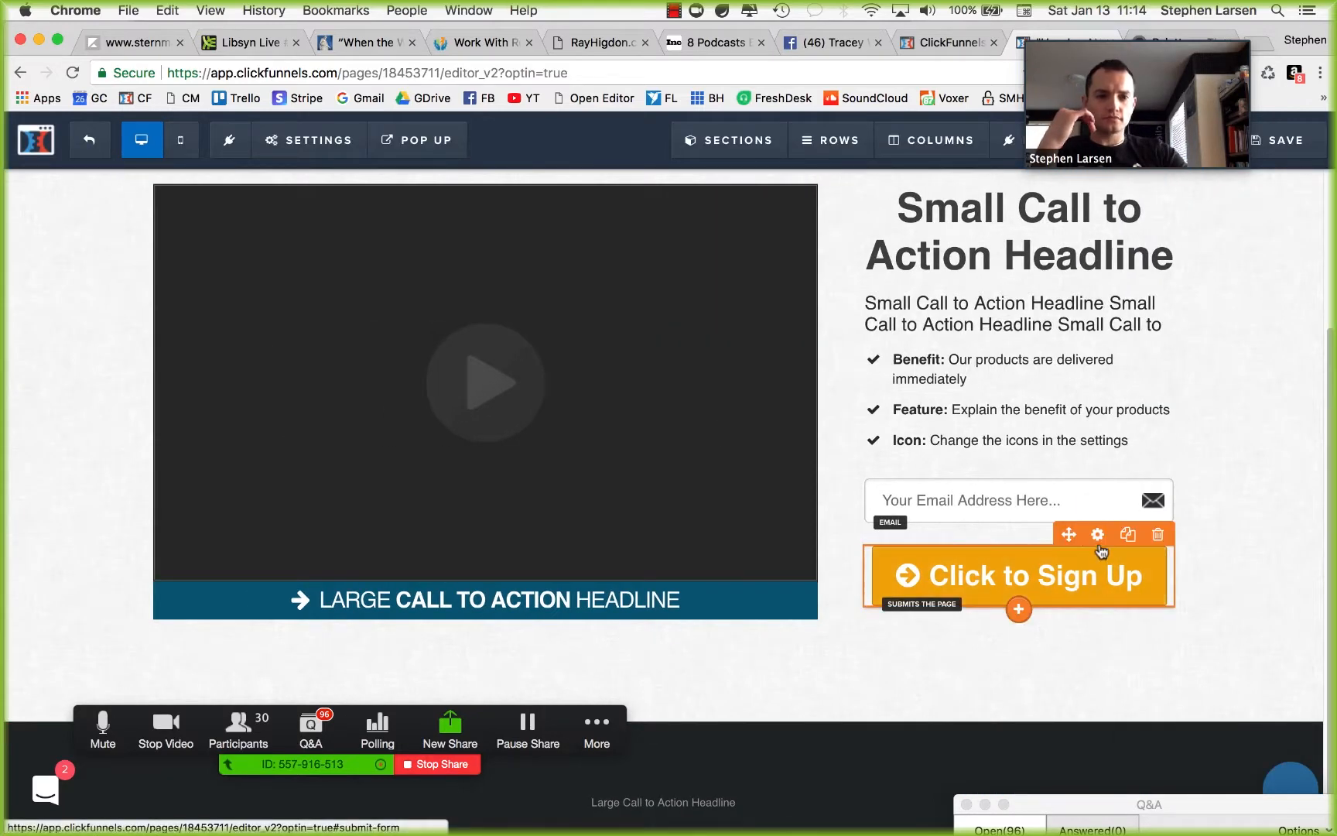
click(1097, 535)
click(842, 662)
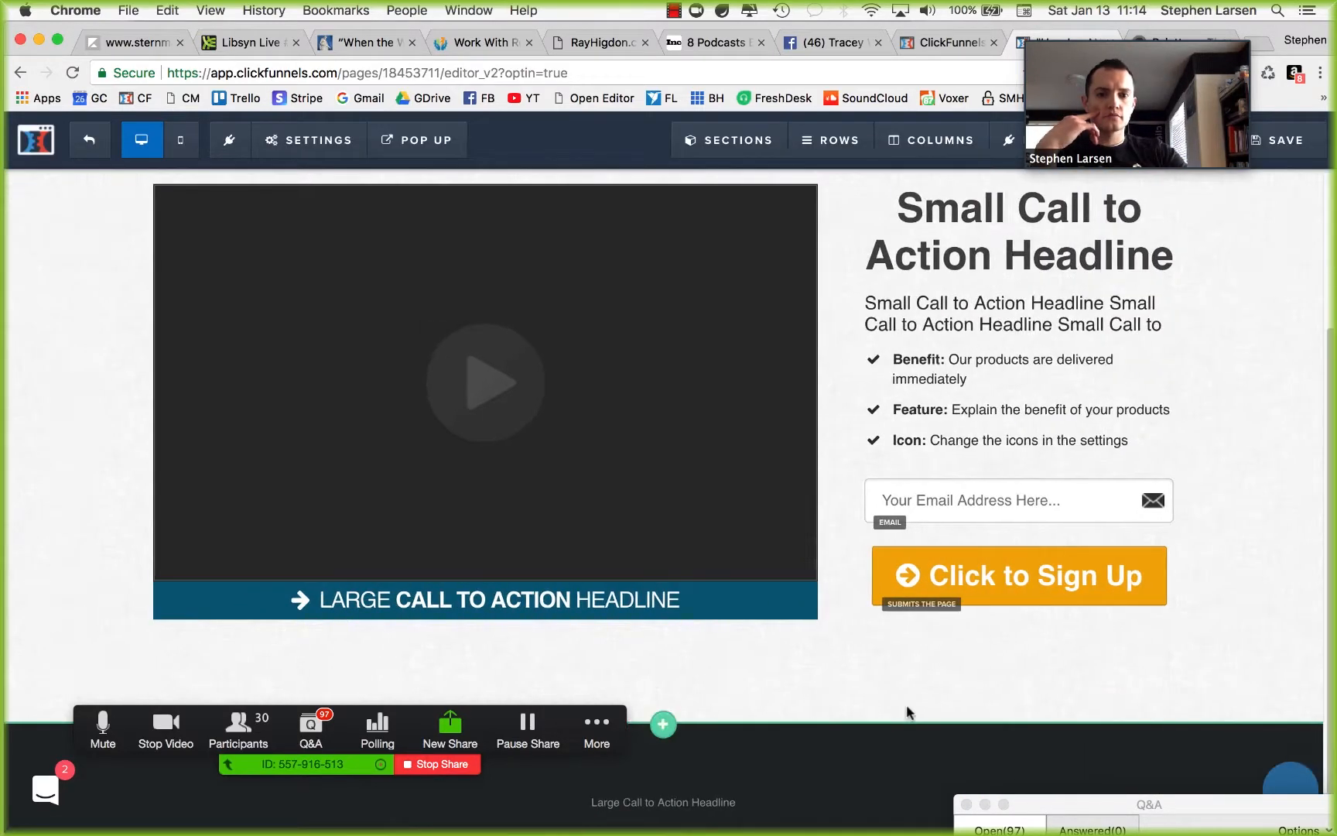
Step: Reduce the top padding of the two-column row so the video and opt-in content sit closer to the large headline
scroll(905, 703, up, 5)
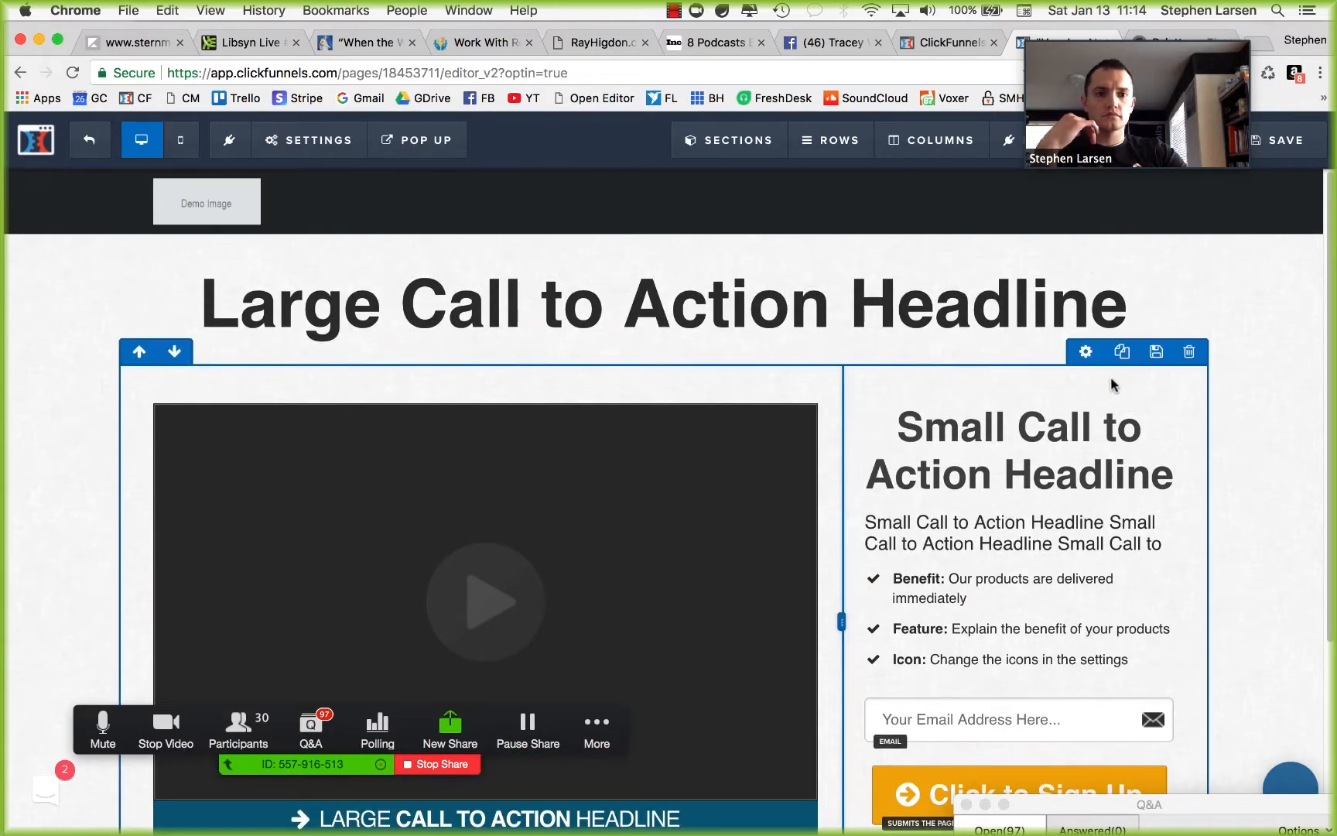
click(1086, 352)
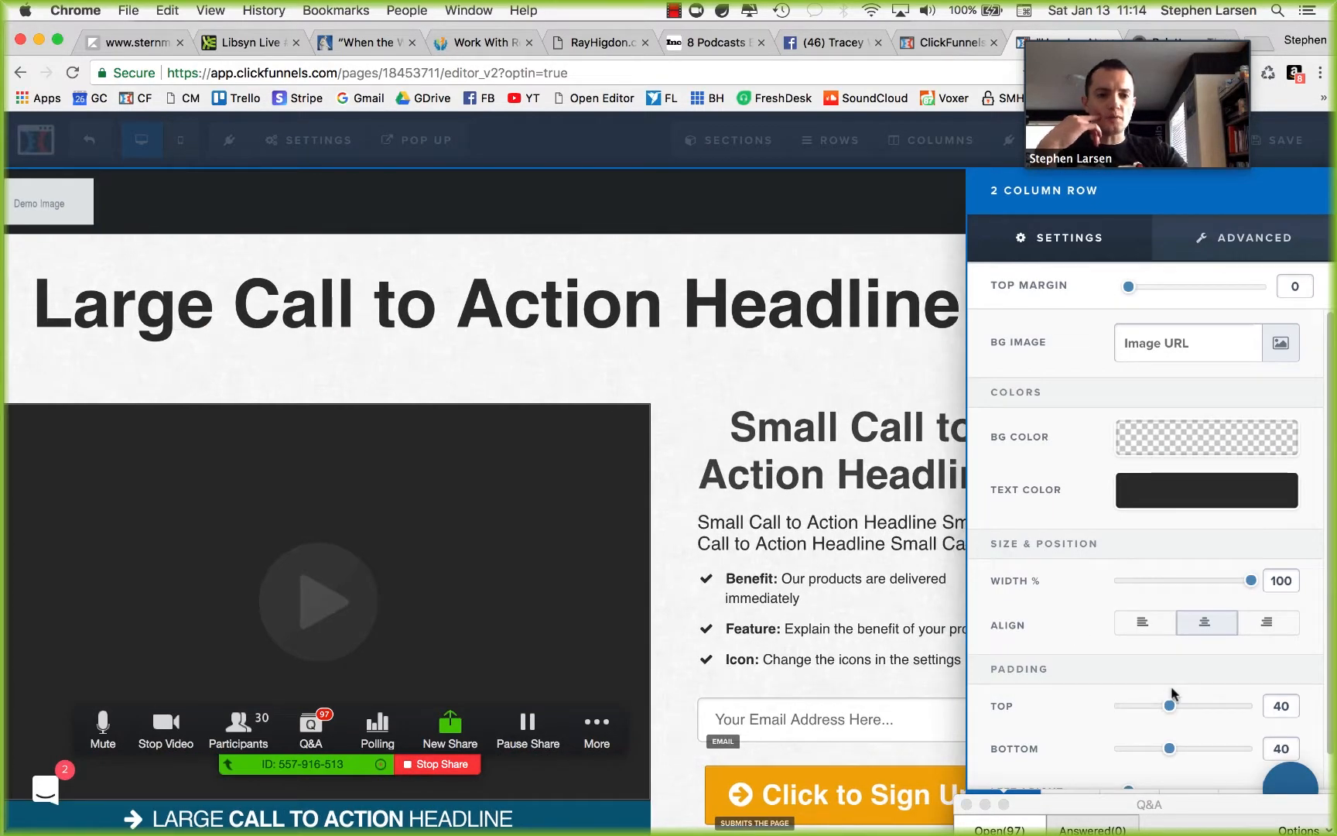
drag(1171, 708, 1135, 705)
click(972, 645)
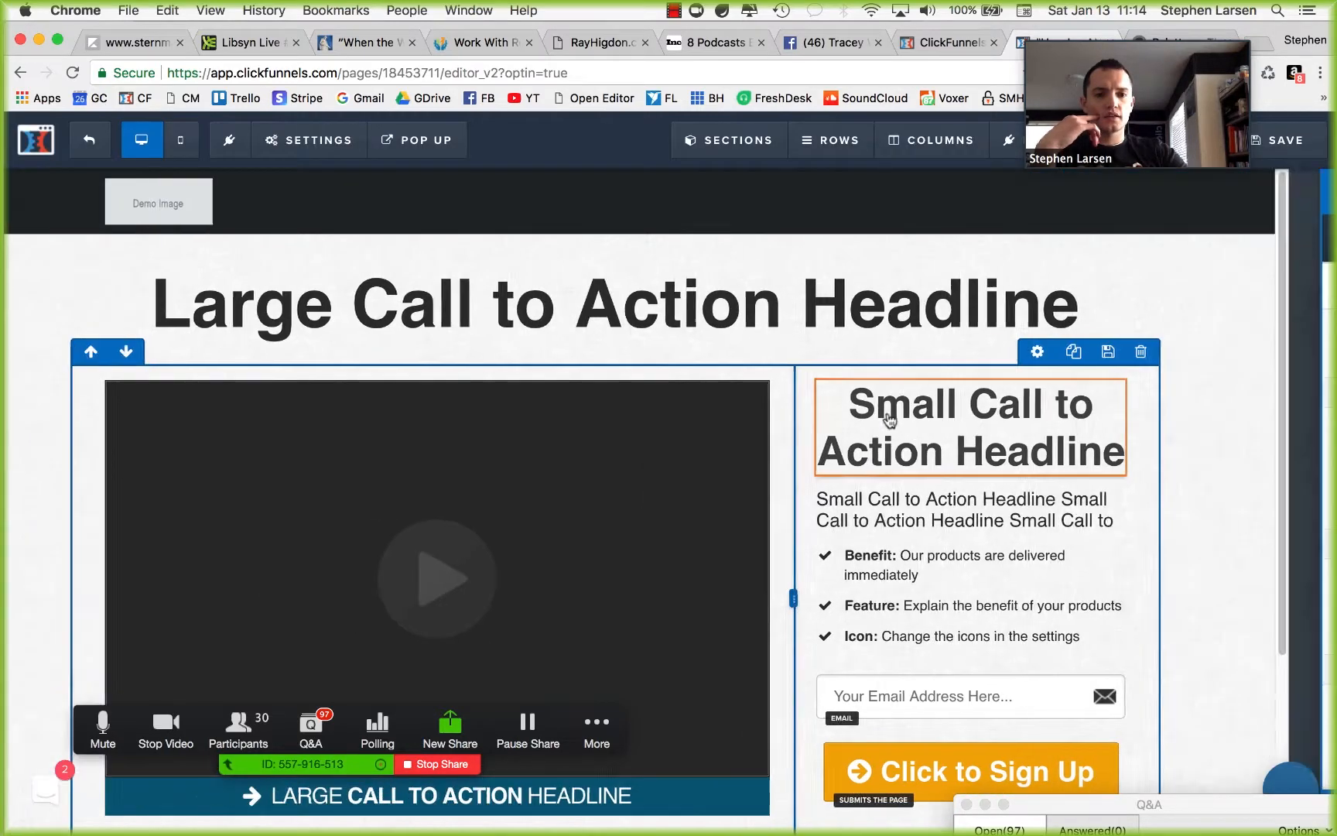
Step: Give the right column a white #ffffff background, with top and bottom padding of 10 and left/right padding of 20
scroll(943, 541, down, 3)
scroll(942, 548, up, 1)
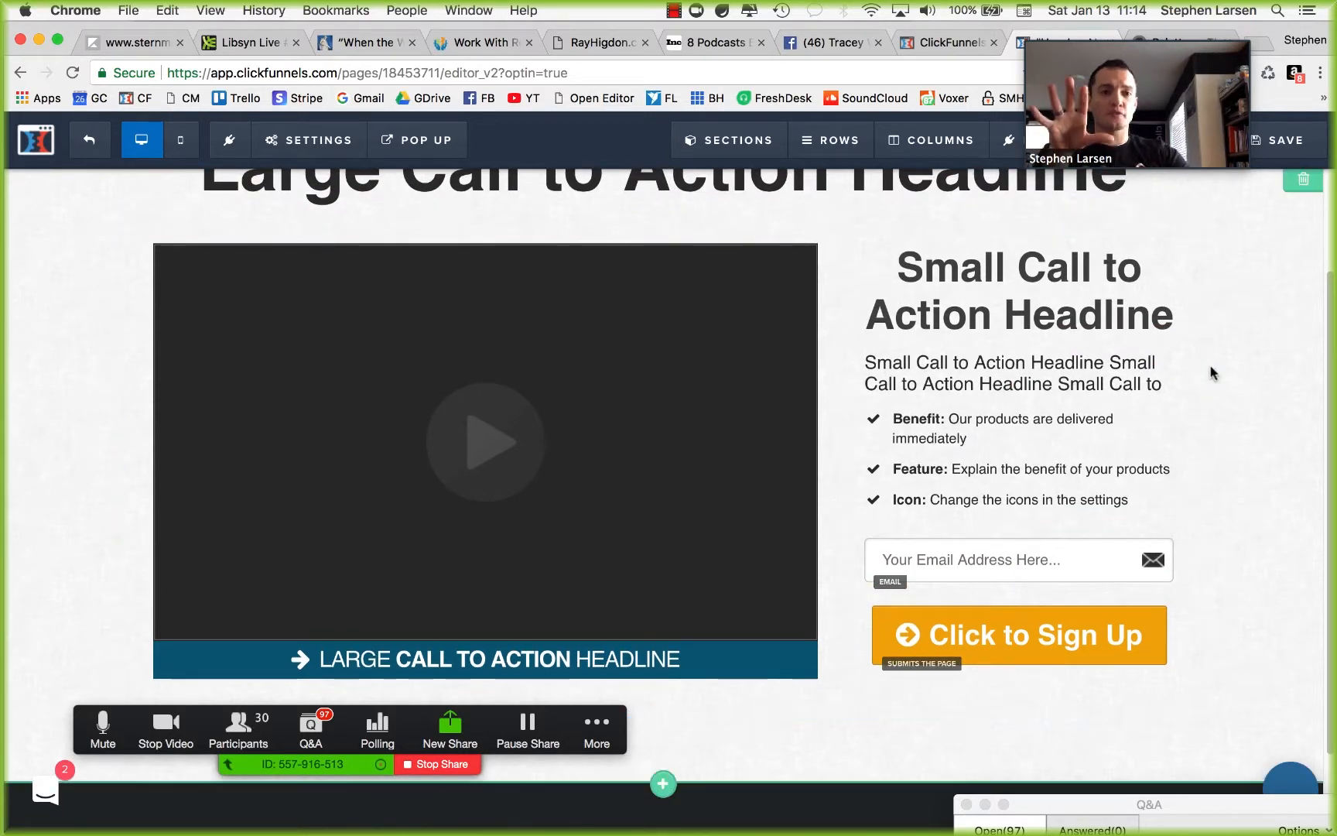
click(932, 140)
click(1080, 471)
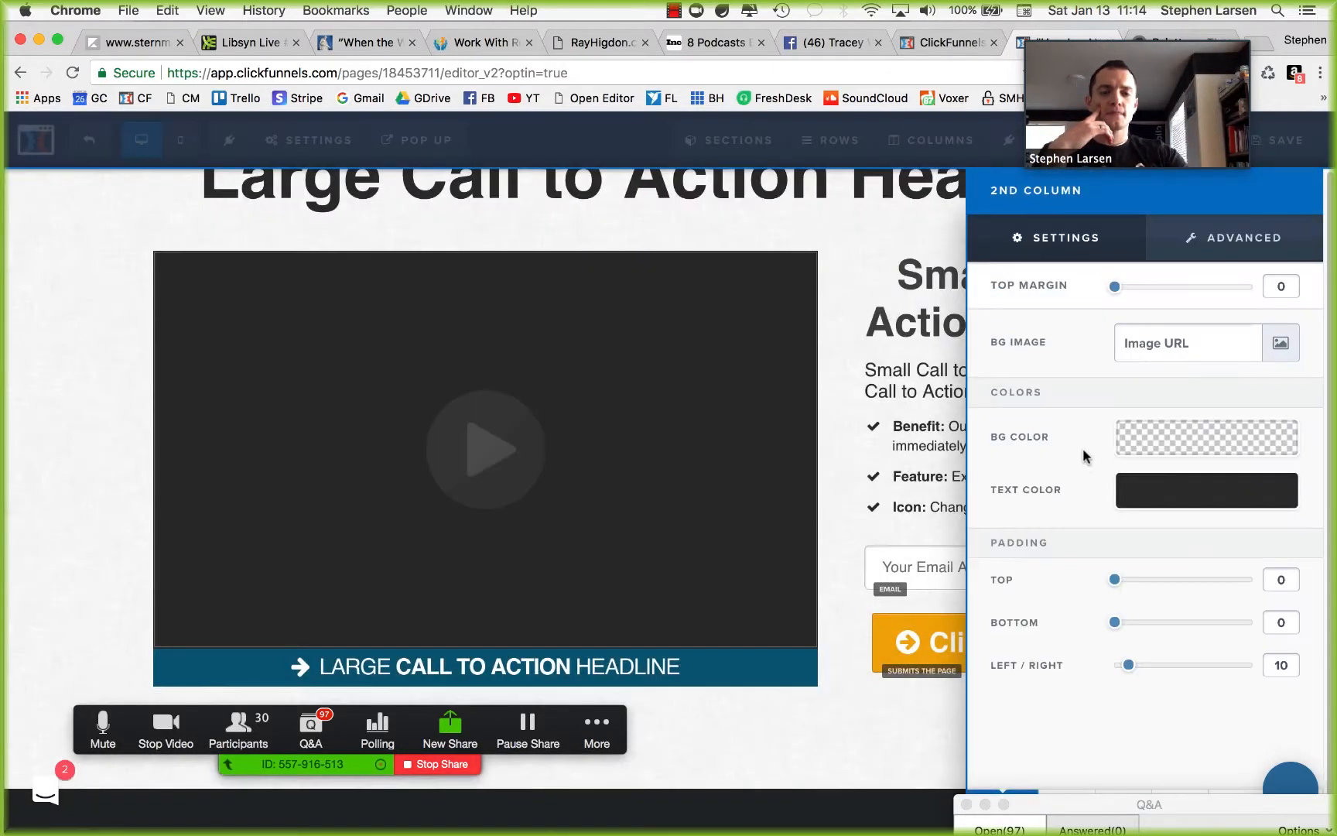
click(1182, 436)
click(1112, 503)
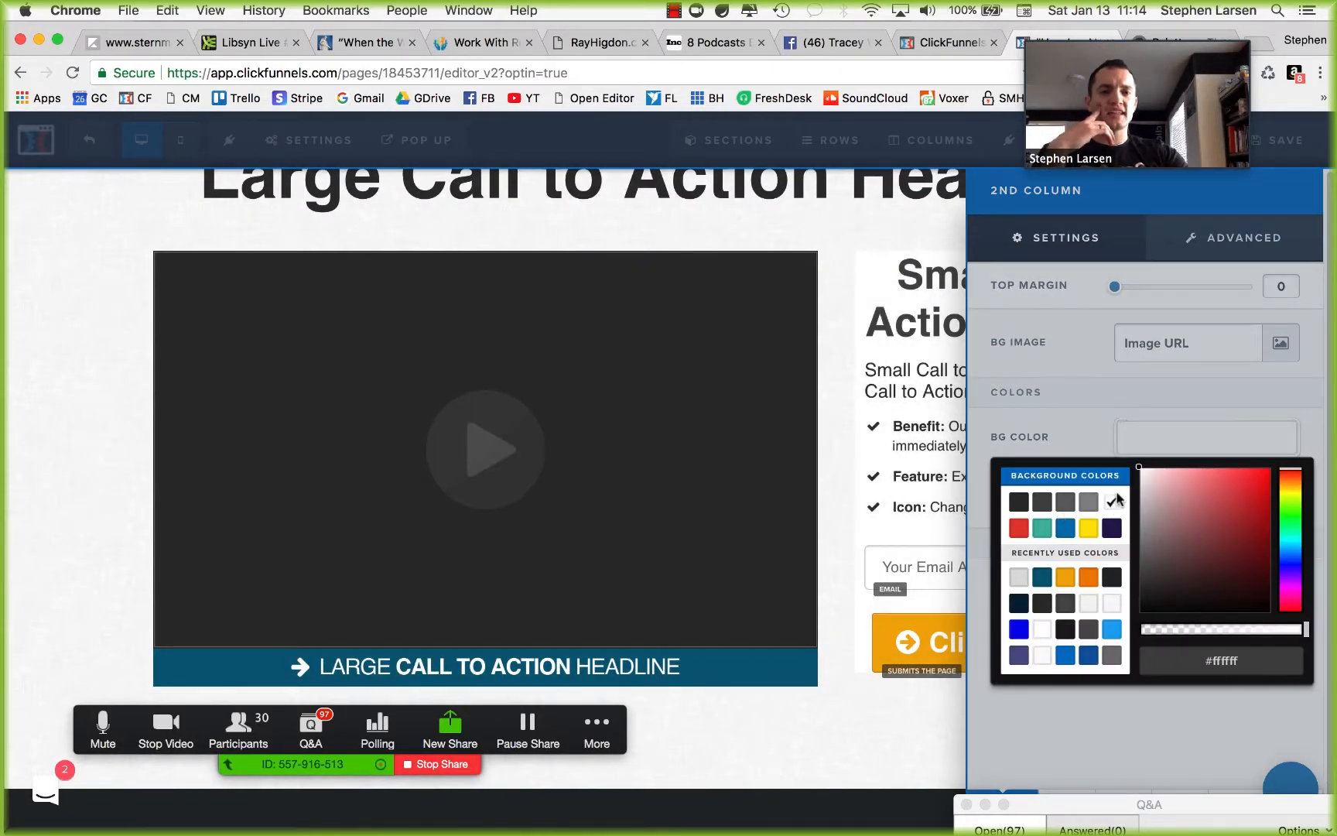
click(1083, 428)
drag(1120, 580, 1135, 666)
mouse_move(1136, 667)
mouse_down()
mouse_move(1150, 665)
mouse_move(1135, 623)
mouse_move(1143, 581)
mouse_move(1129, 581)
mouse_move(1141, 668)
mouse_up()
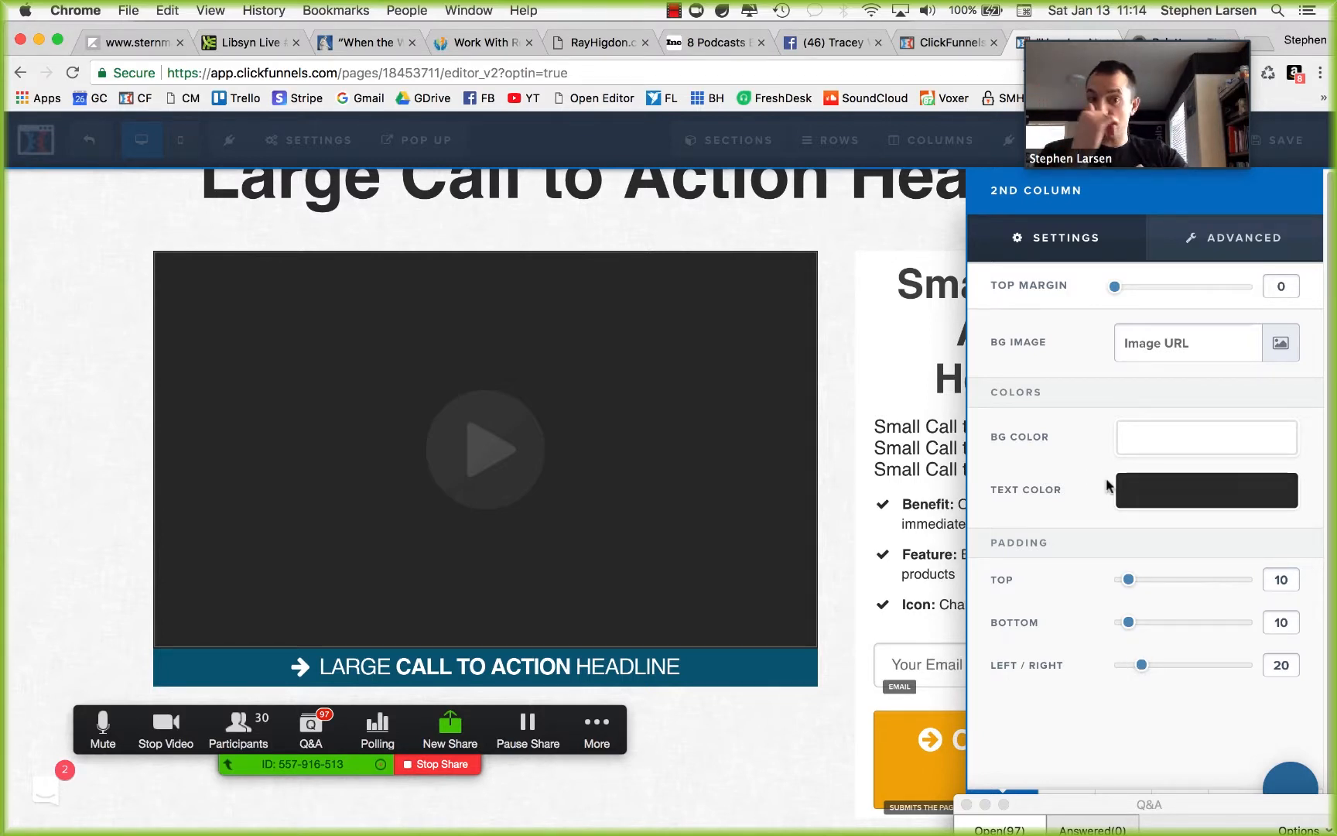
Step: Add a full, solid 2px border in light semi-transparent grey around the right column
click(1212, 238)
click(1165, 451)
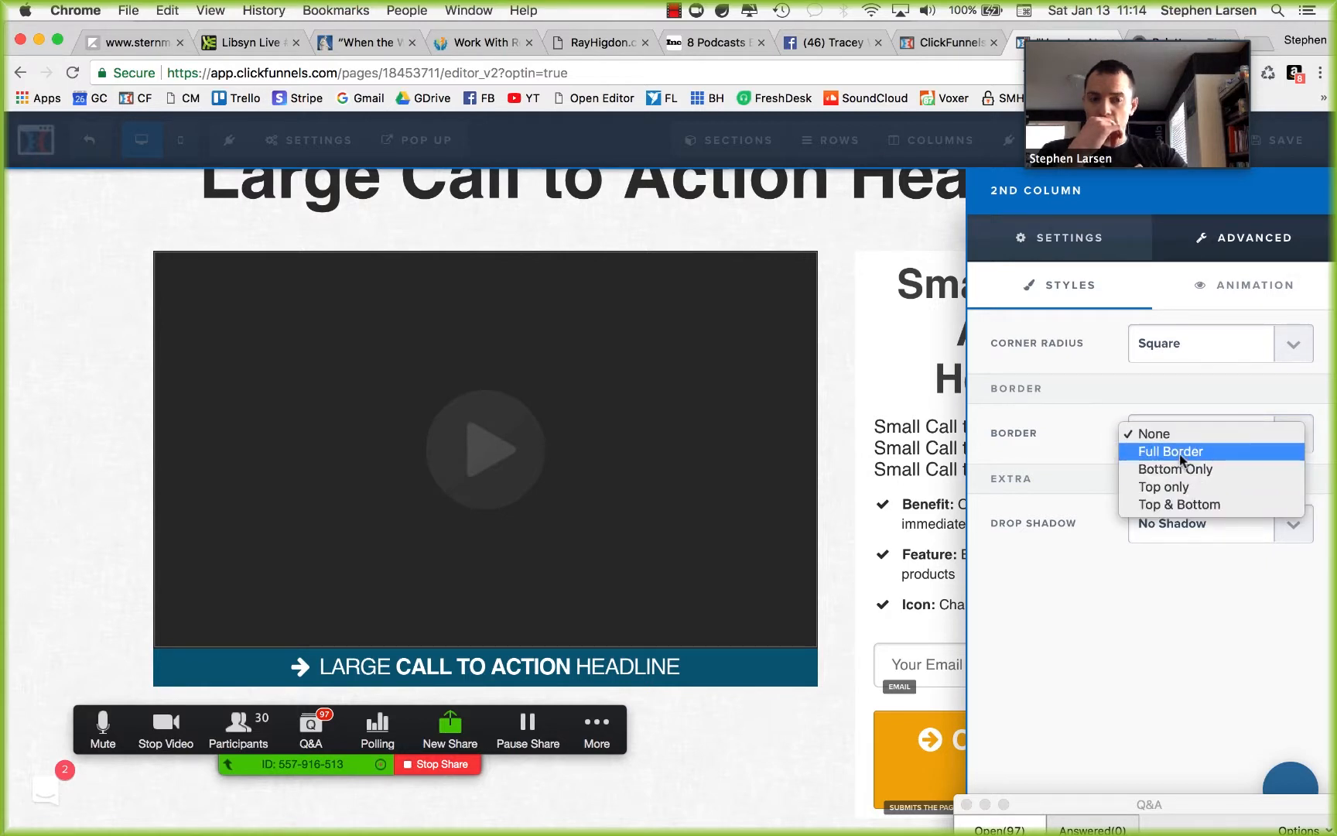
click(1179, 453)
click(1184, 533)
click(1176, 529)
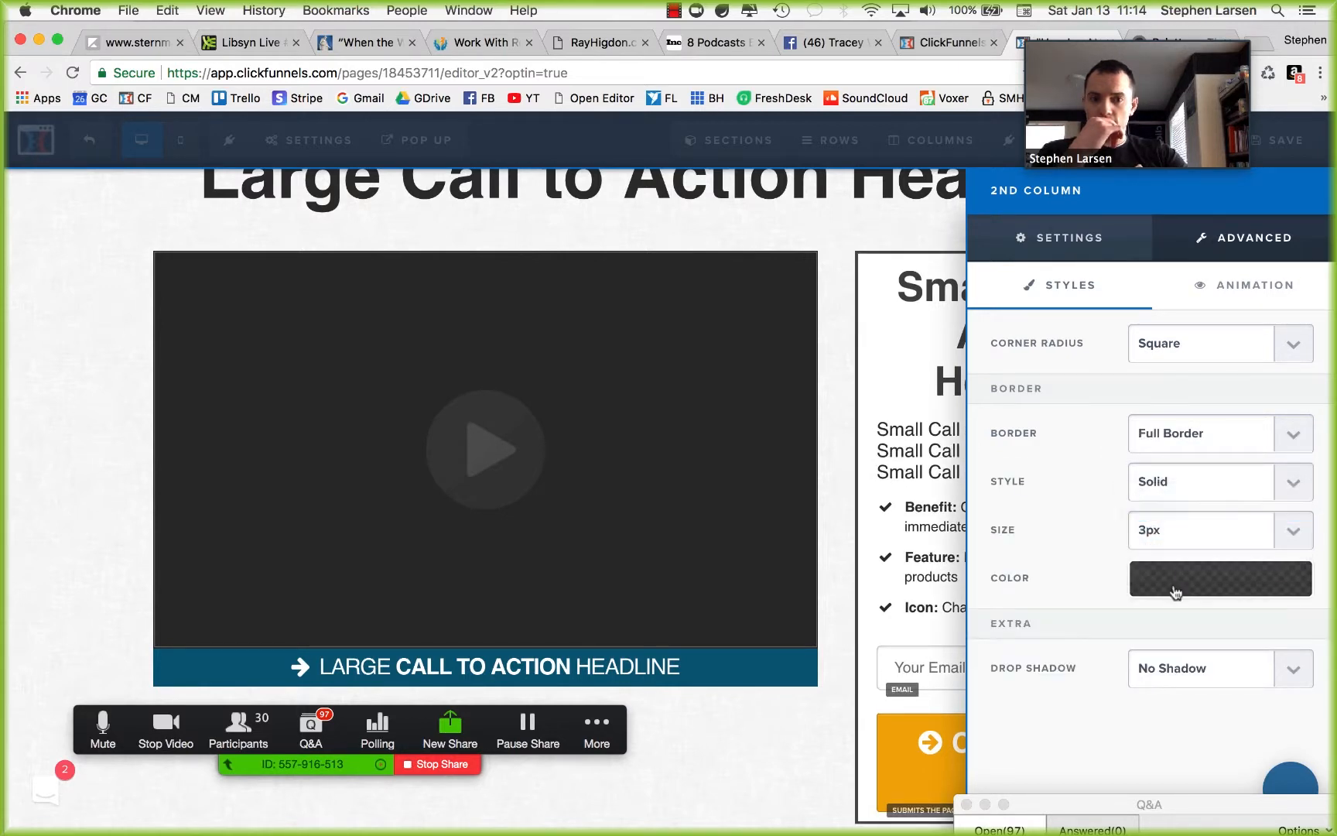
click(1175, 592)
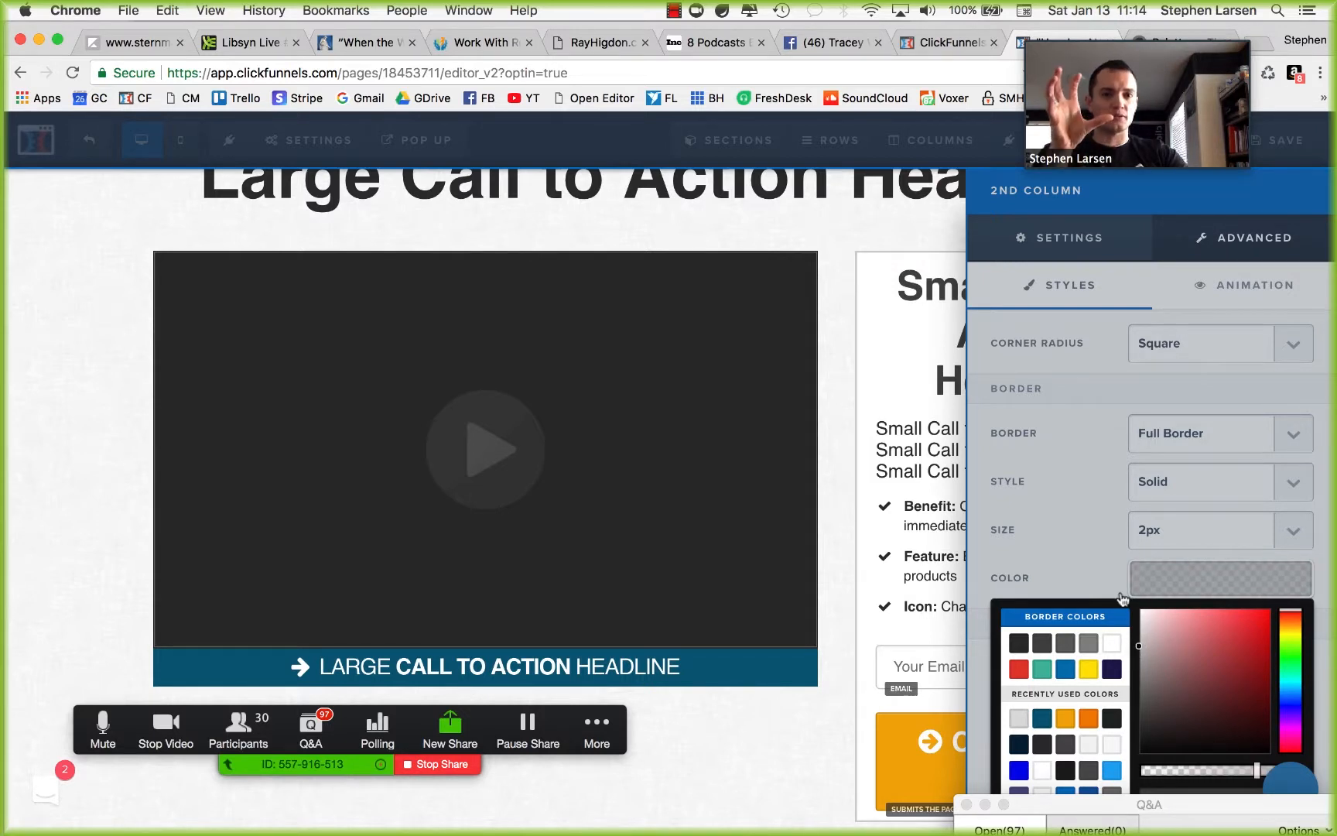
click(1091, 553)
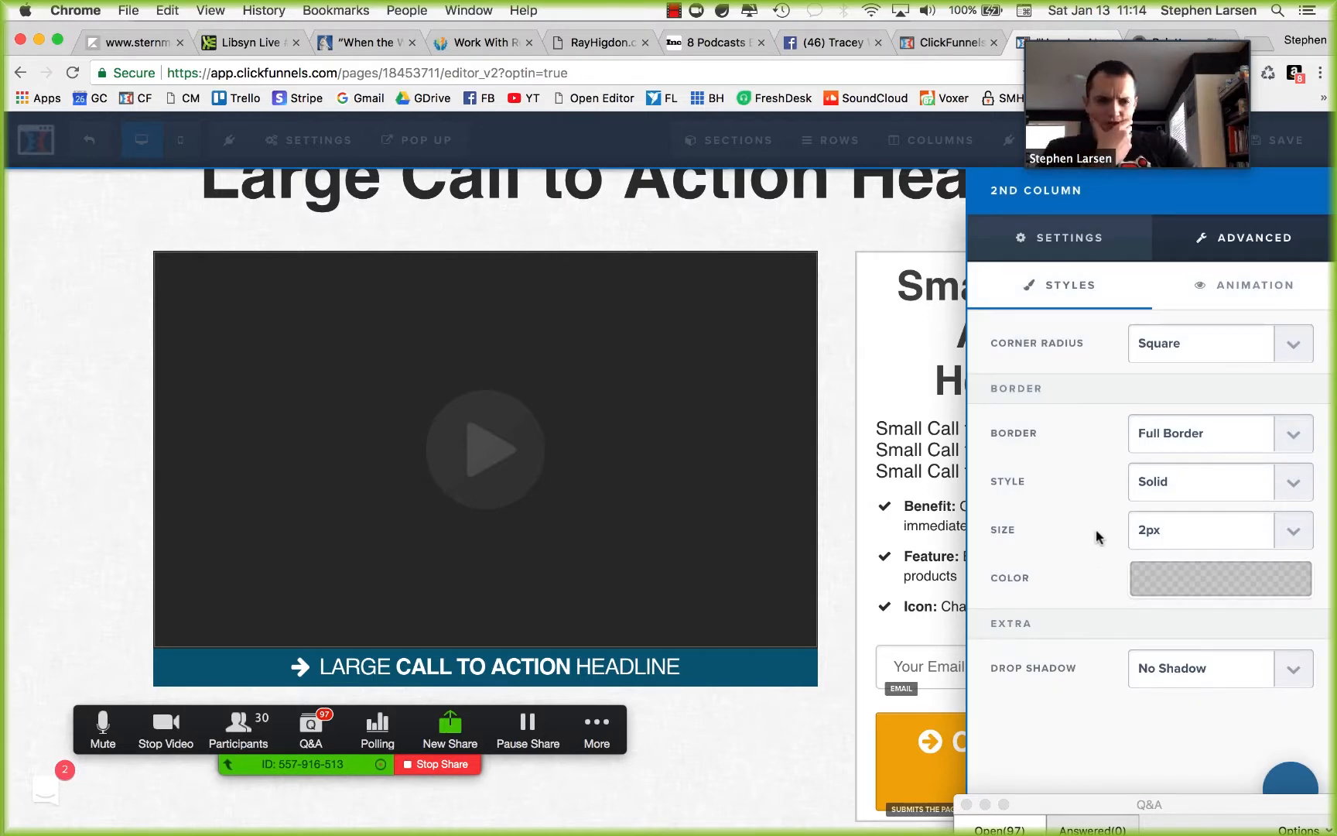
Step: Round all corners of the right column with a 5px corner radius
click(1207, 286)
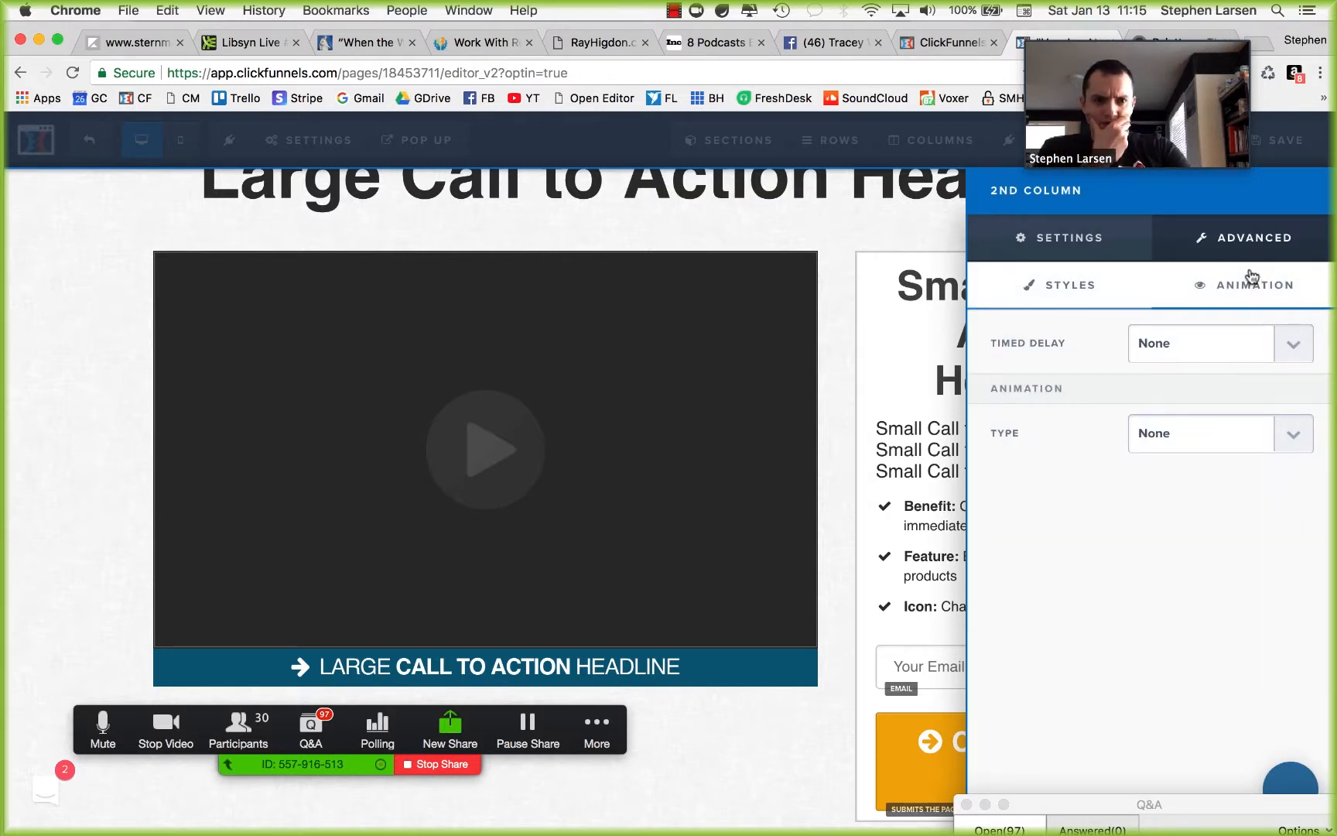
click(1070, 285)
click(1219, 352)
click(1189, 362)
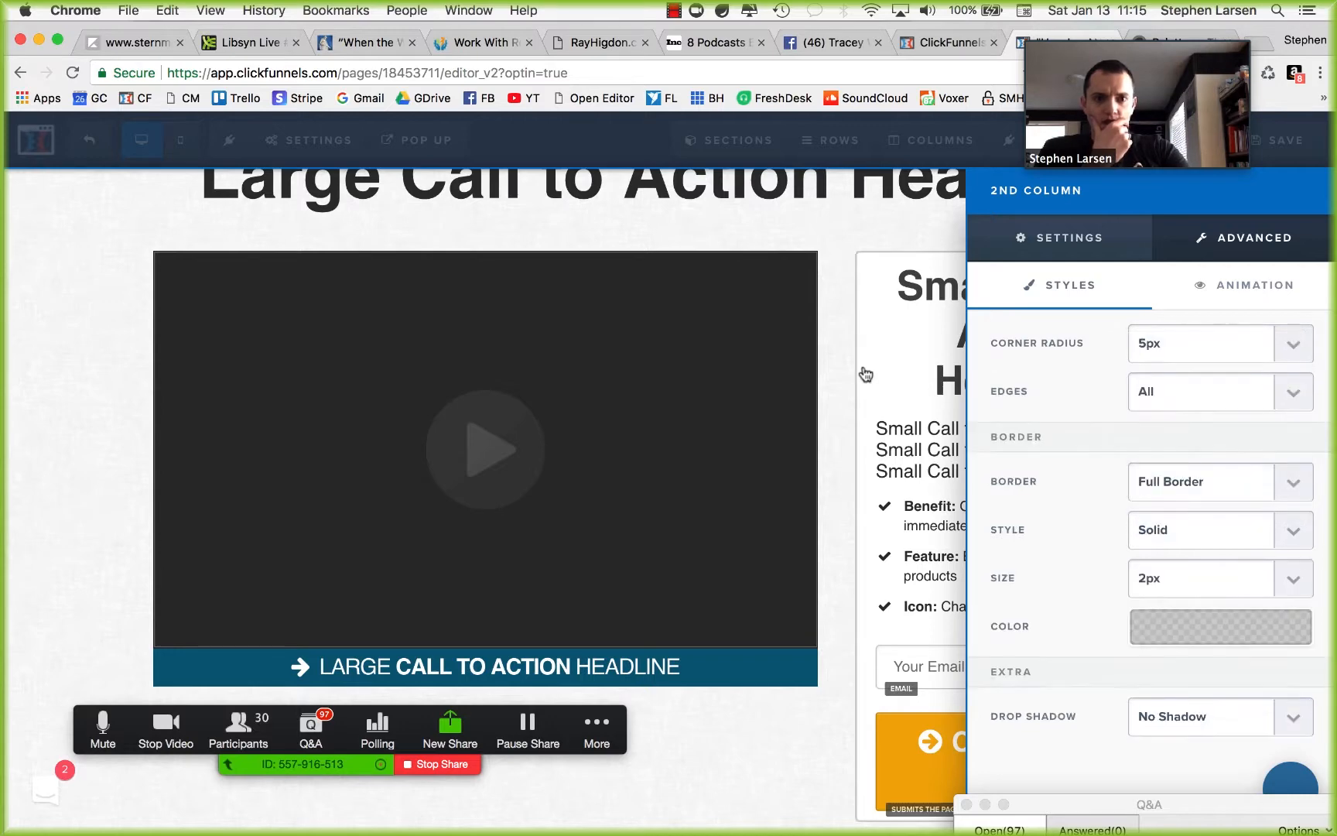
click(863, 364)
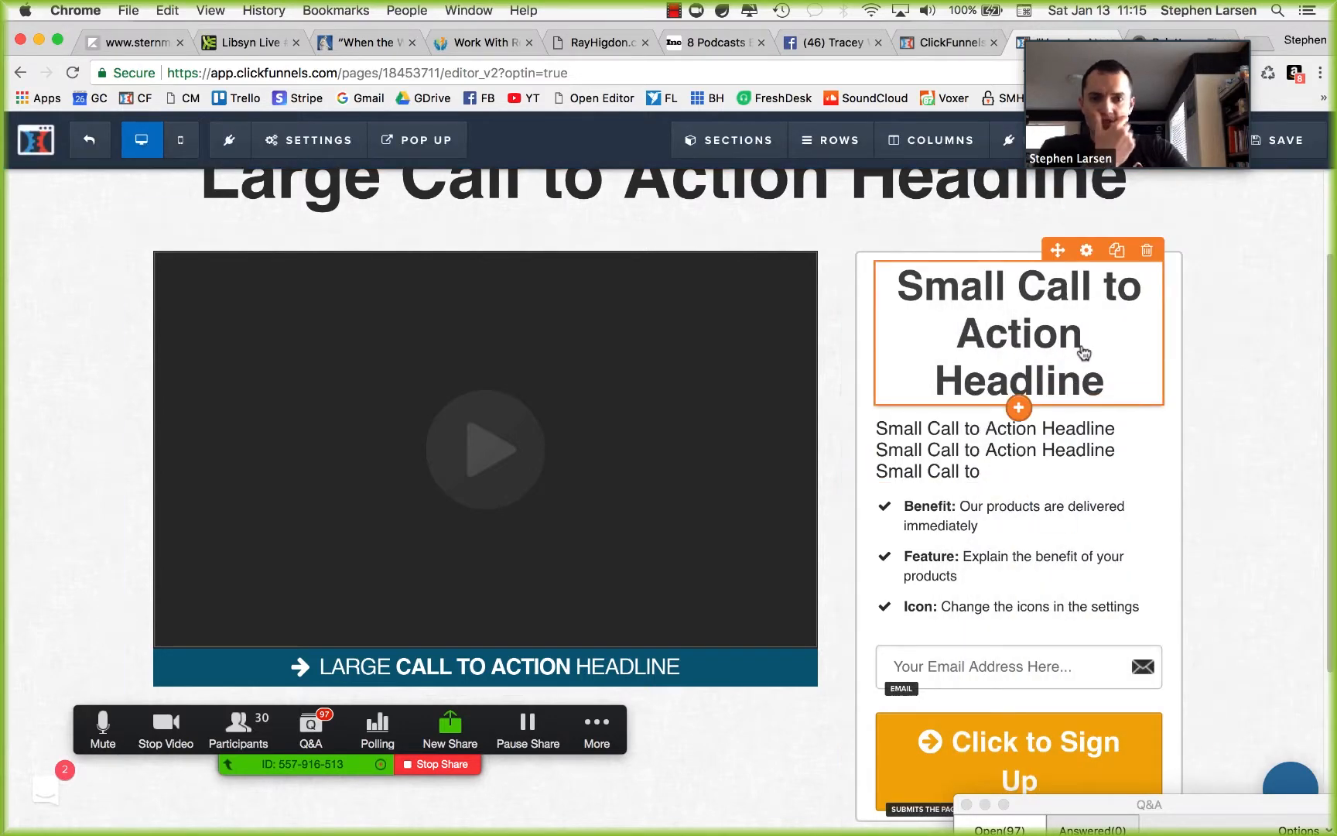
Step: Reduce the font size of the small call to action headline in the opt-in box so it fits on two lines
click(1087, 250)
click(1178, 383)
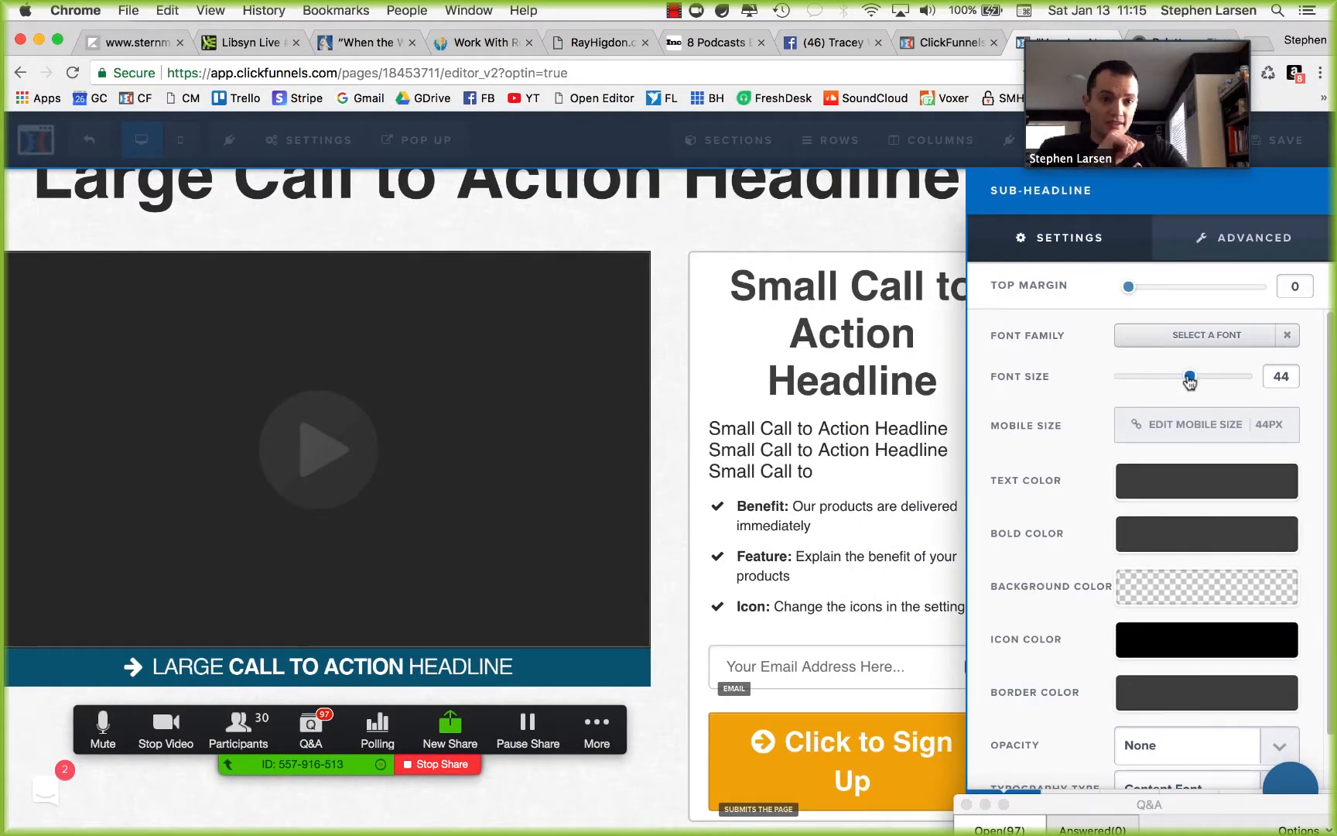
click(817, 369)
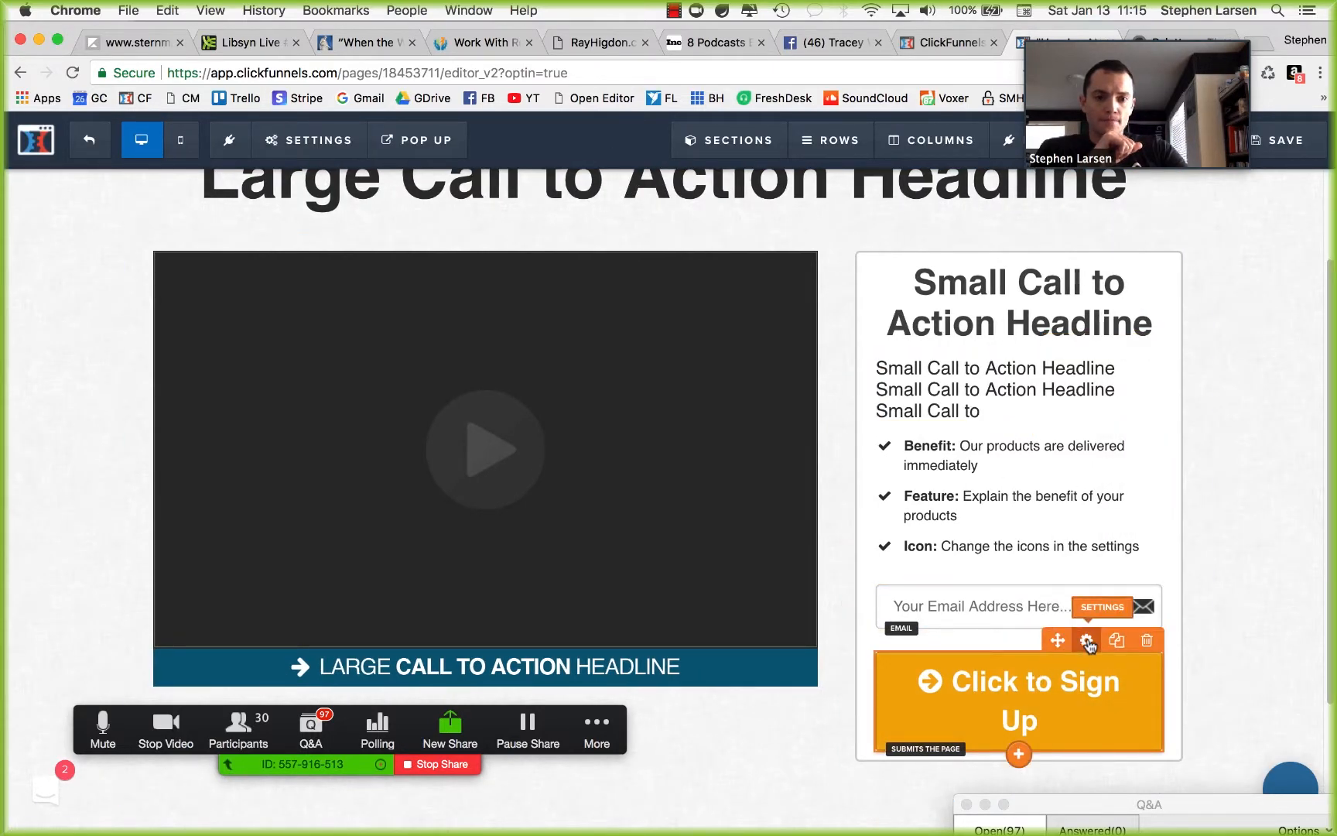
Step: Set the Click to Sign Up button's font size to 26 and its top margin to 15
click(1090, 647)
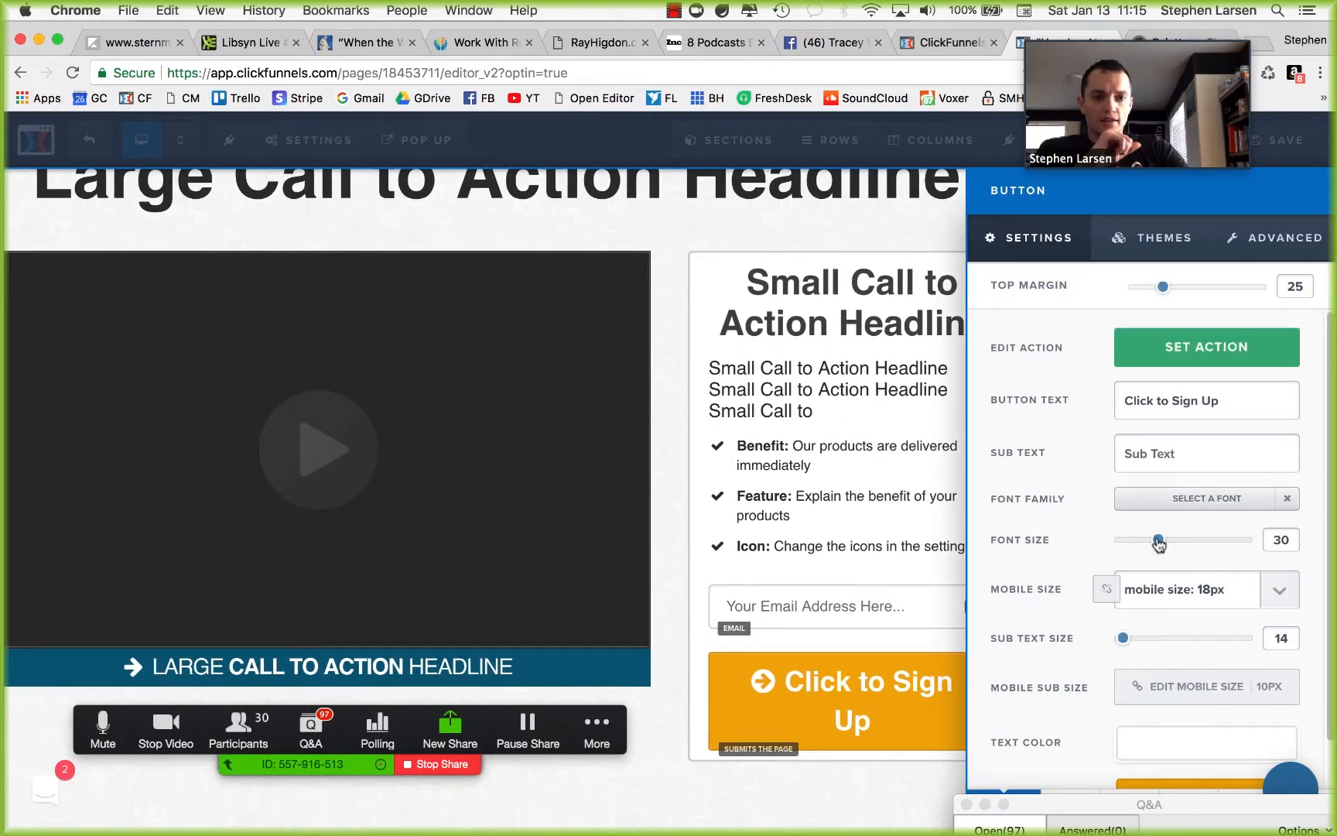
drag(1158, 544, 1152, 545)
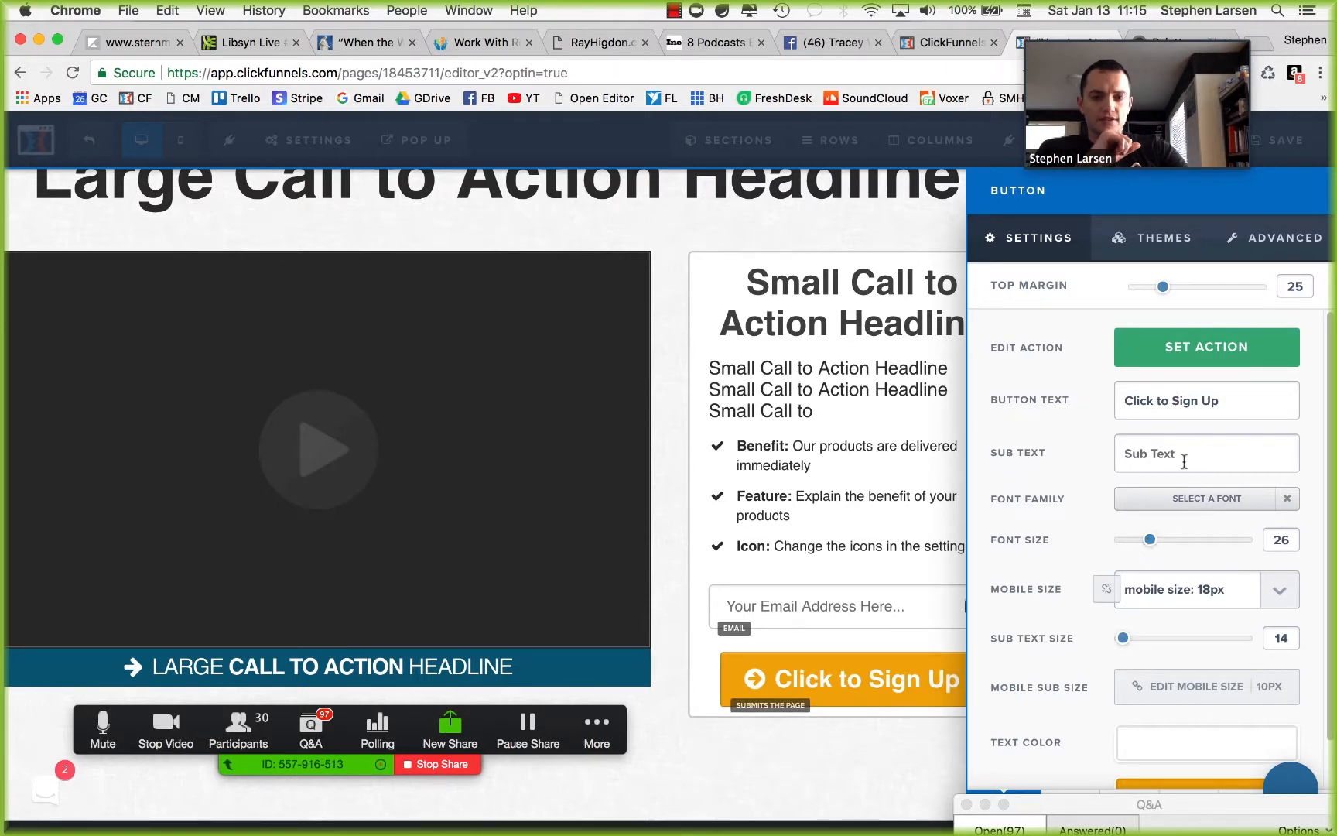
drag(1161, 287, 1149, 288)
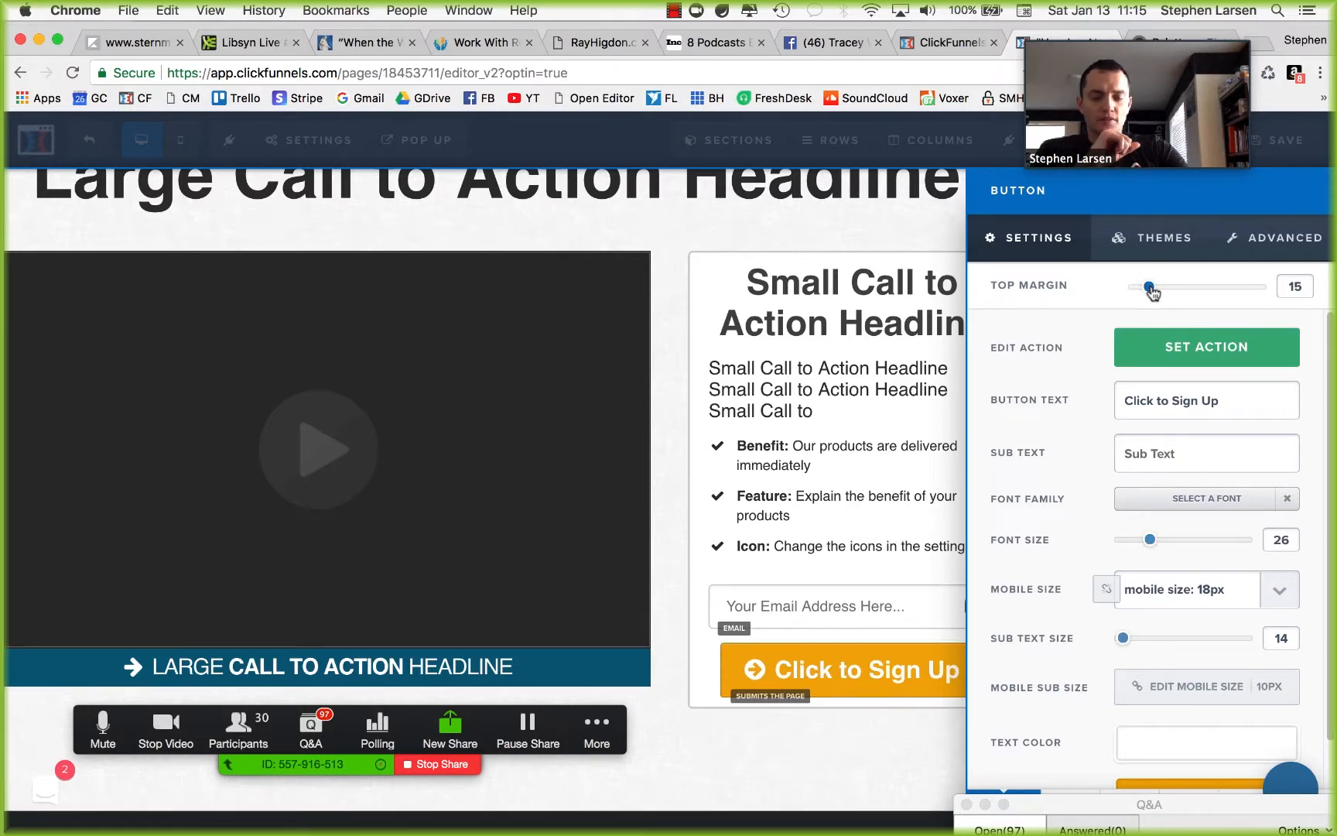
click(826, 472)
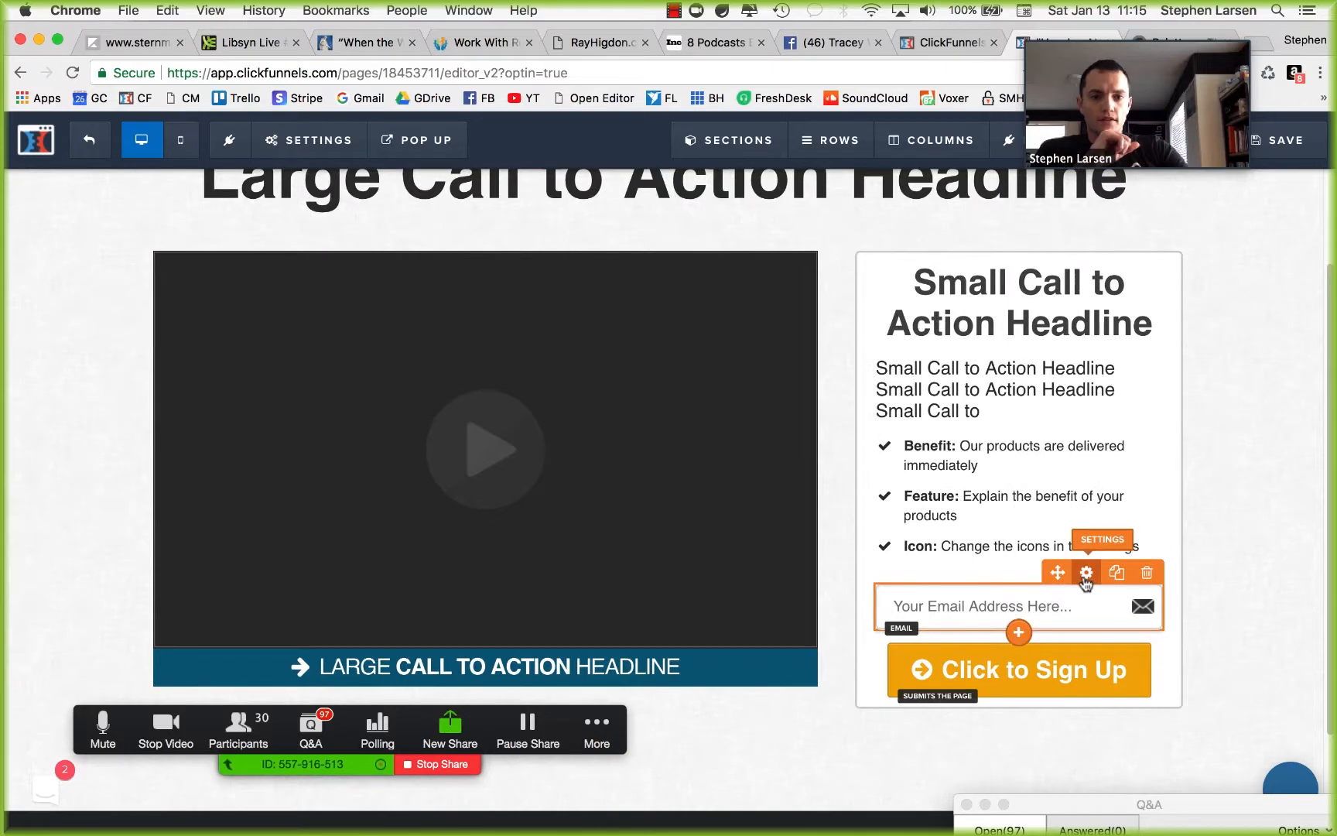
Step: Set the top margin of the email address input to 15
click(1086, 572)
drag(1163, 288, 1149, 287)
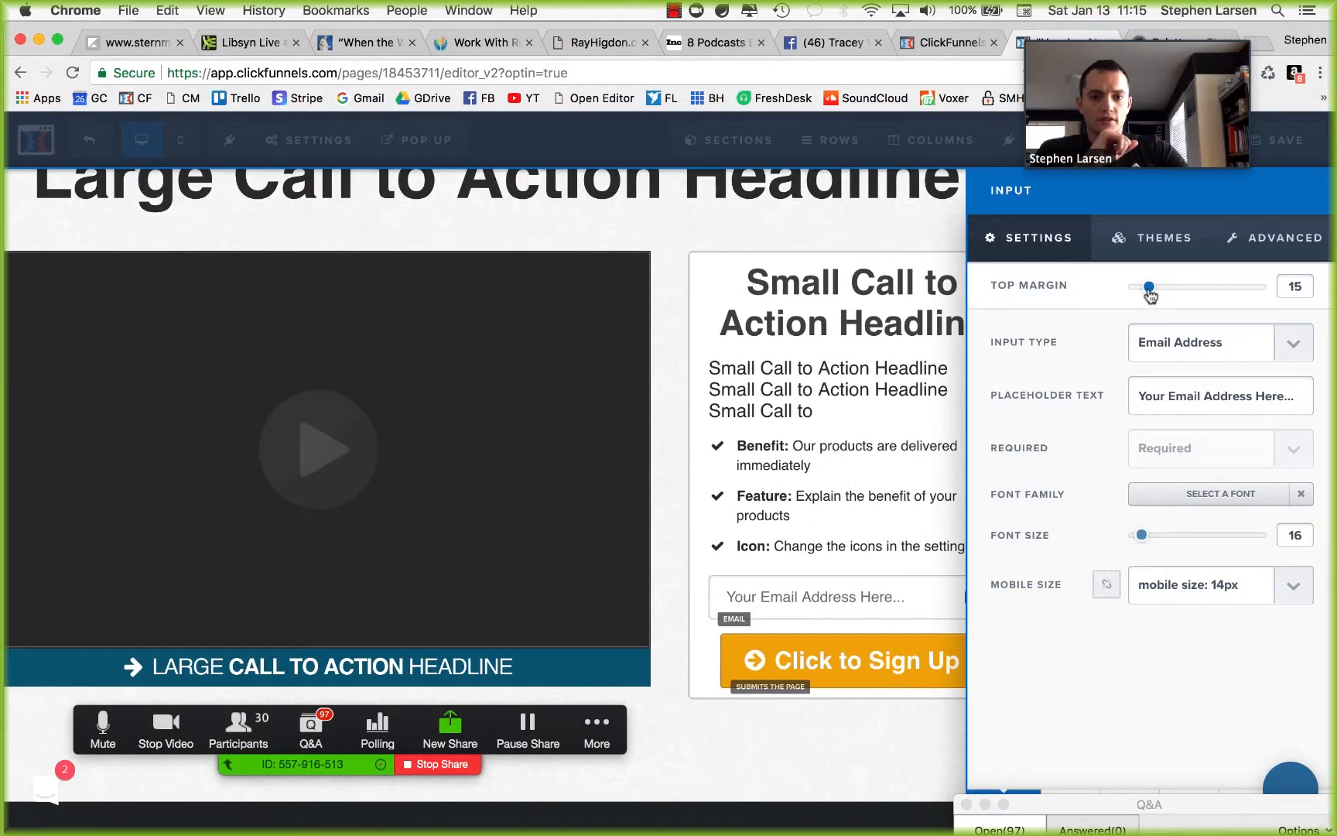
click(747, 472)
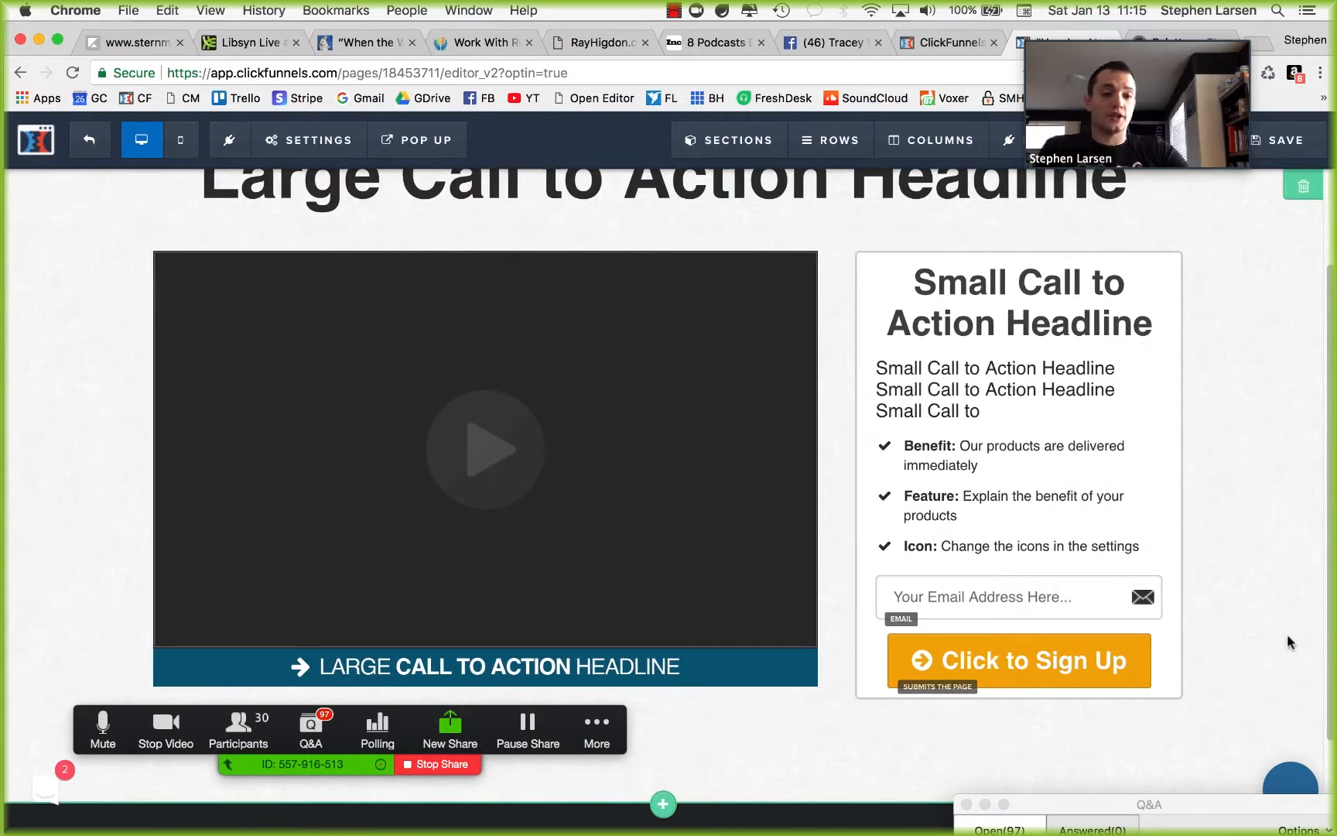
Step: Look over the whole opt-in page layout and check the video element's type and embed settings
scroll(1269, 630, down, 3)
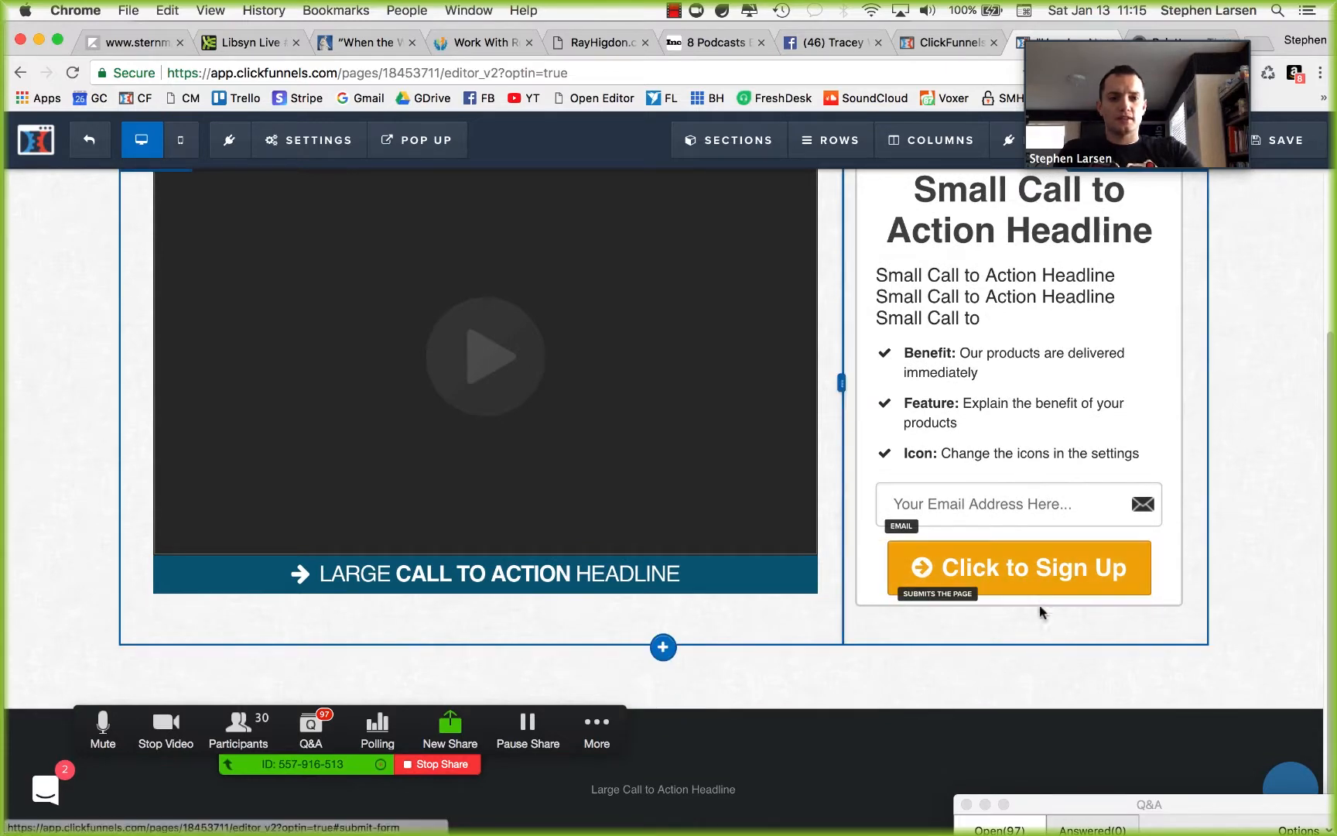
scroll(1192, 573, up, 5)
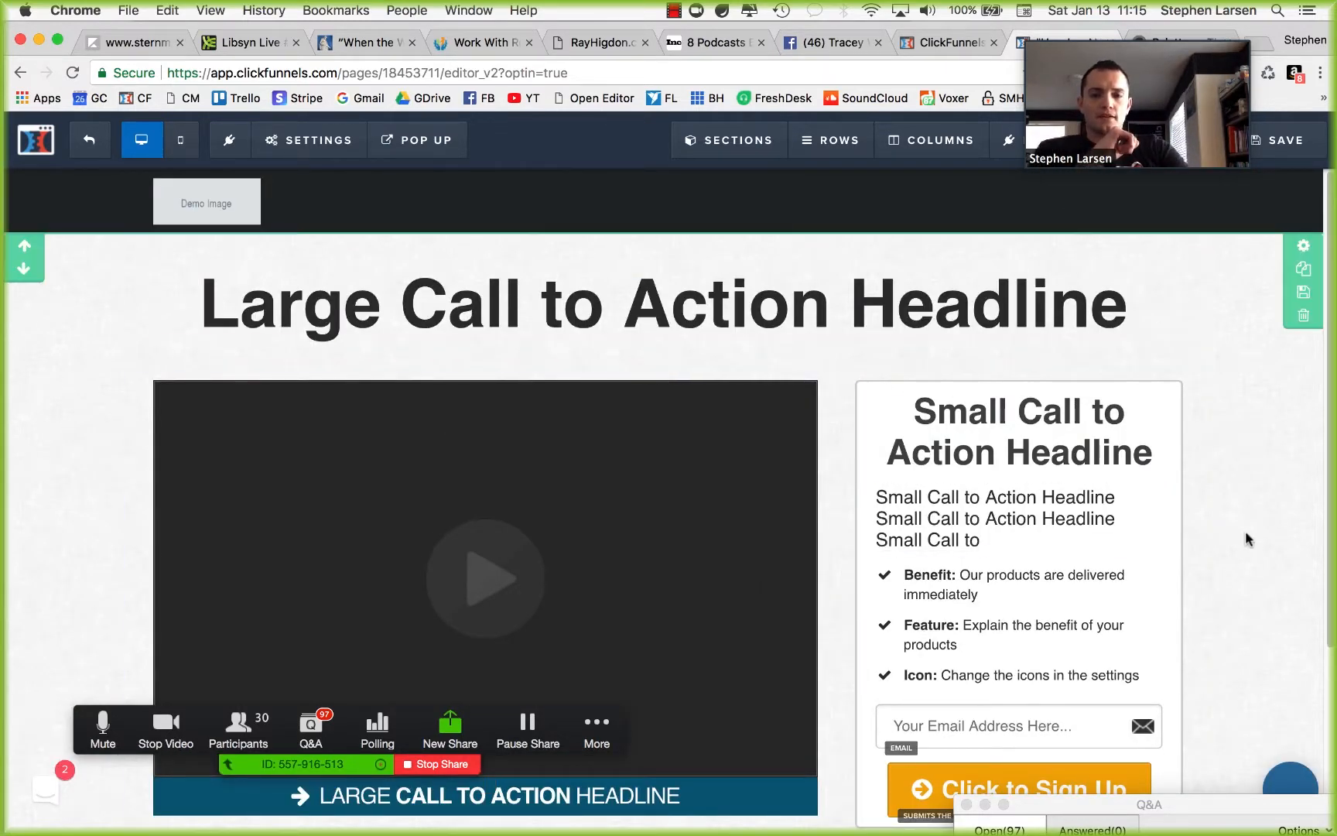
scroll(785, 556, down, 5)
scroll(786, 555, up, 5)
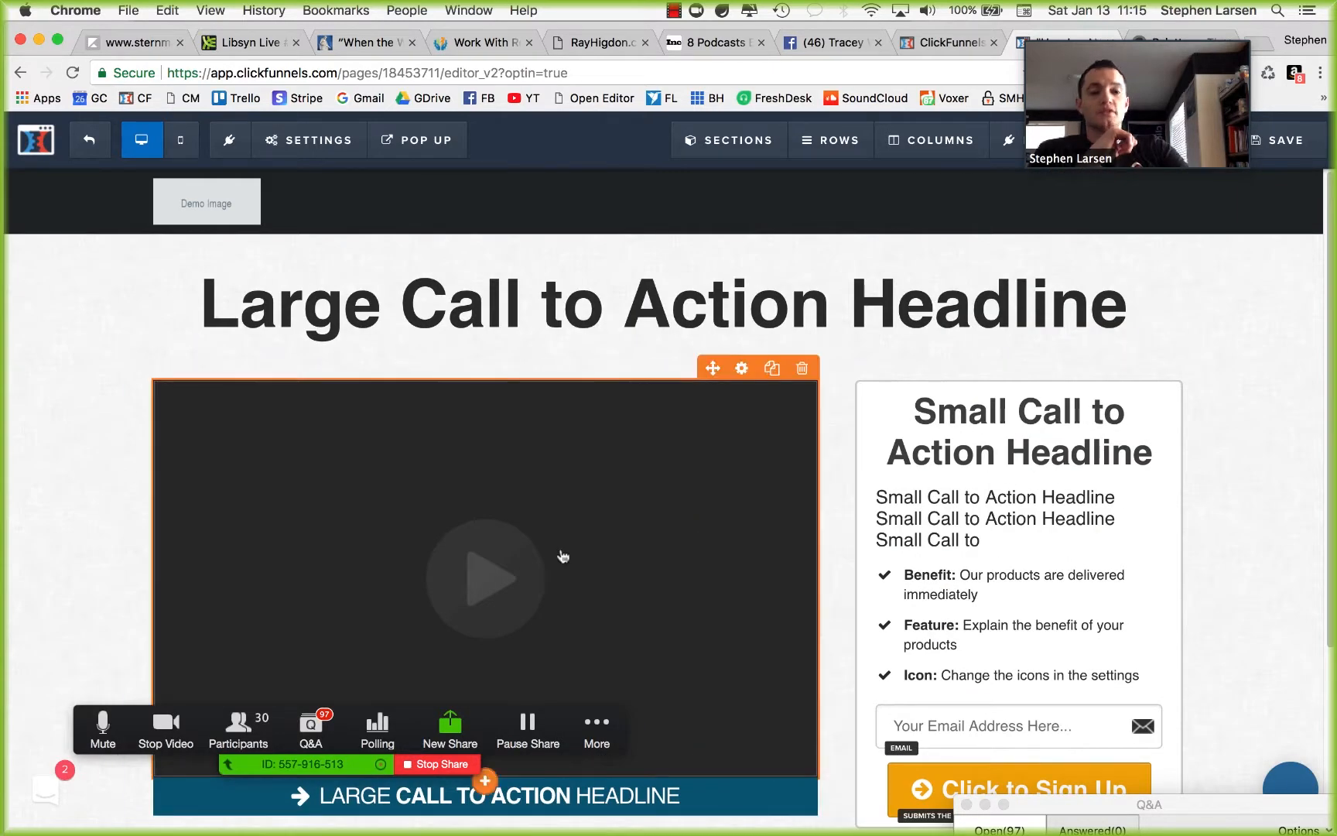
click(563, 556)
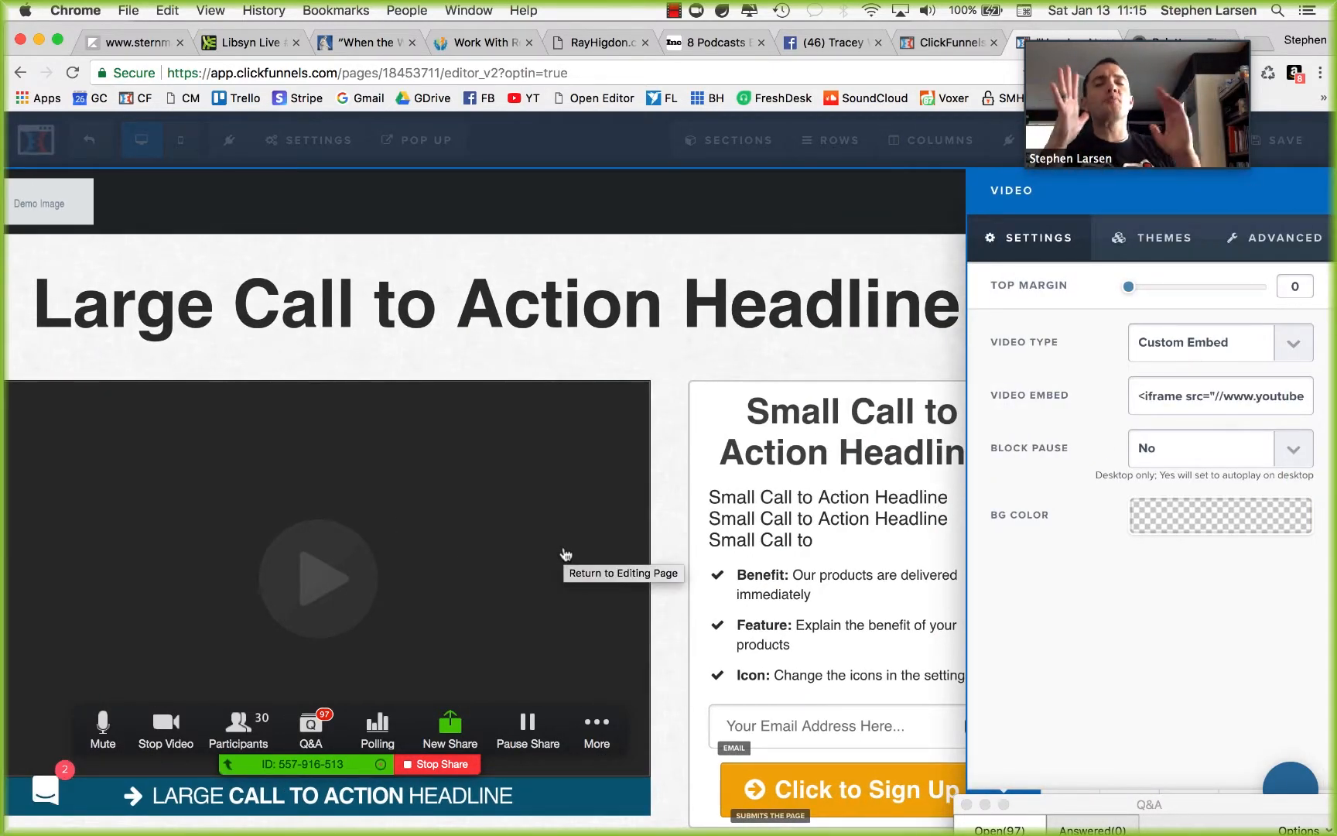
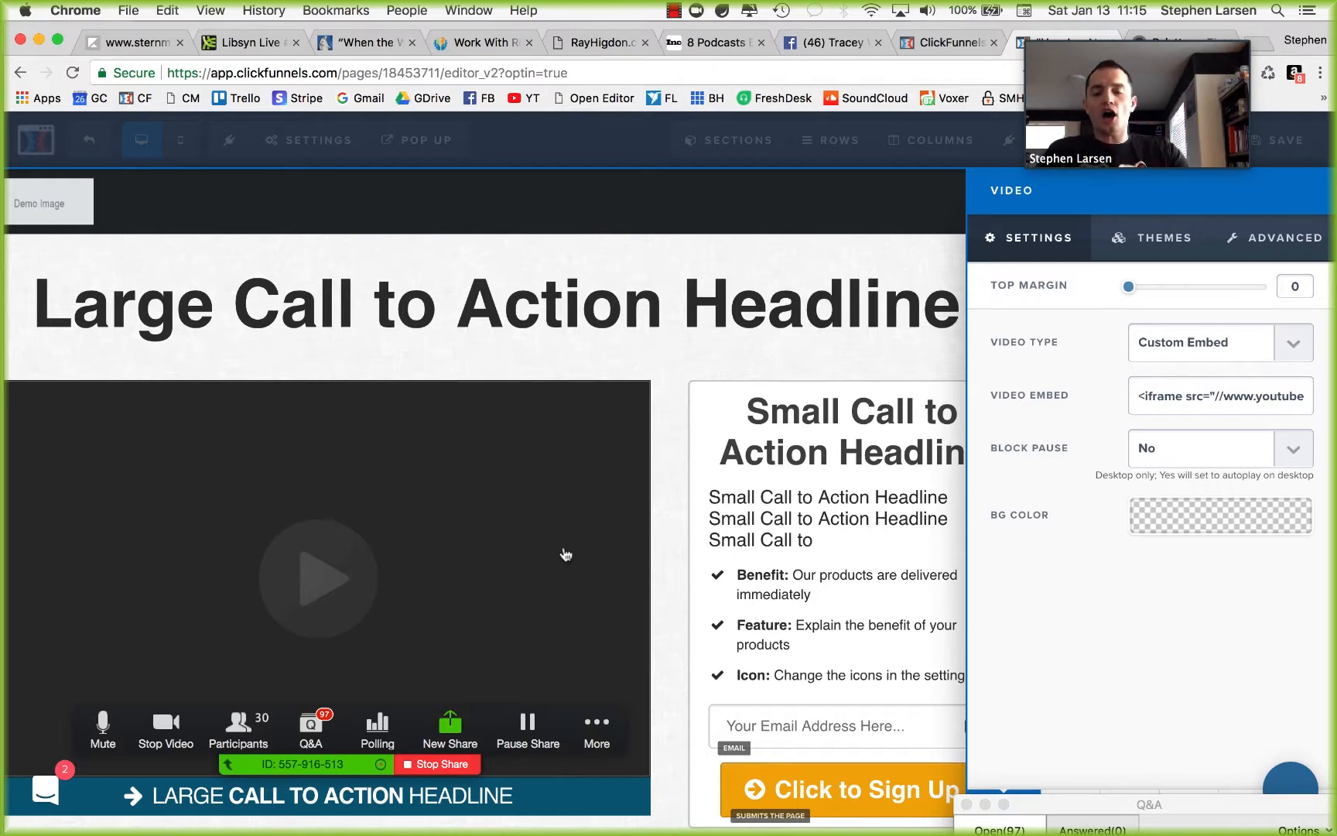
click(700, 345)
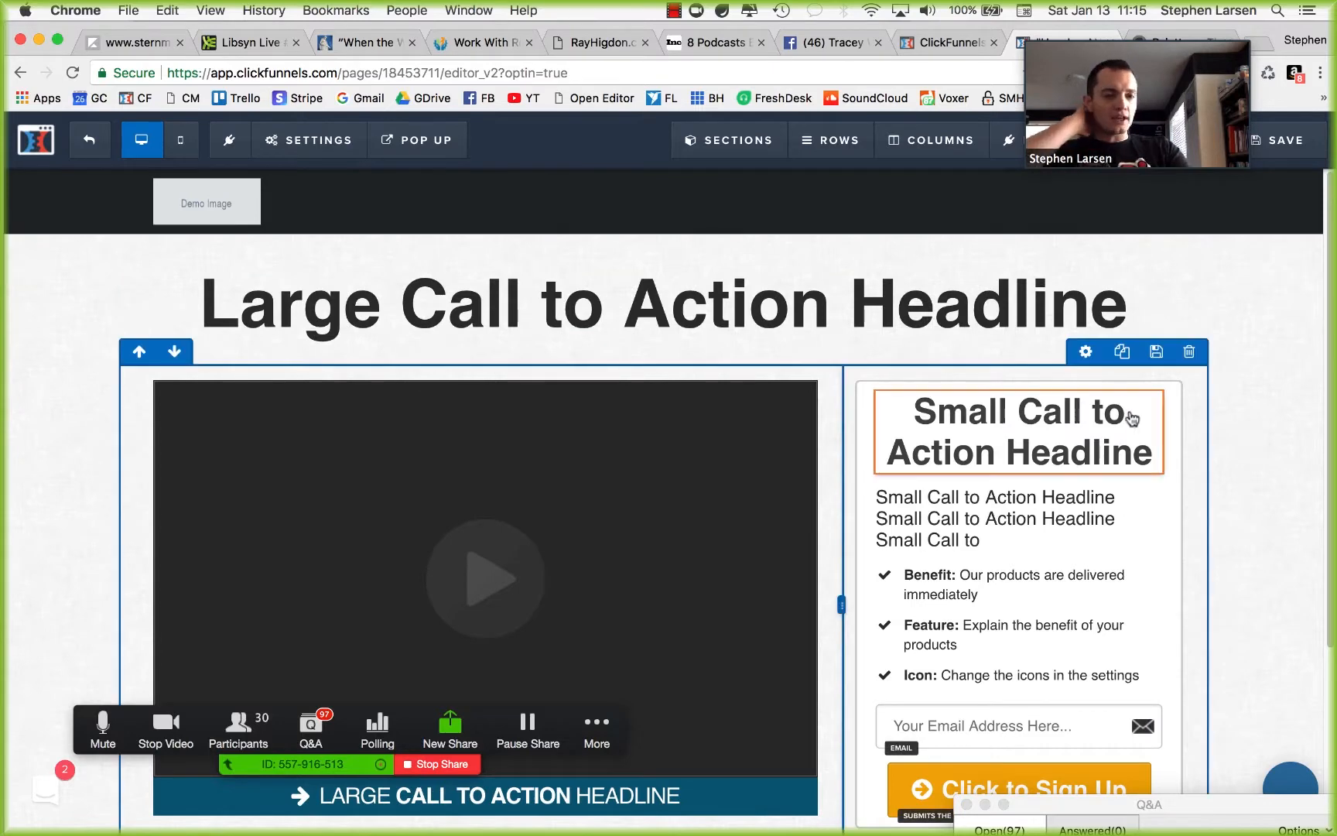
Step: Reduce the bottom padding of the large headline's row so the video and opt-in box sit closer beneath it
click(1079, 221)
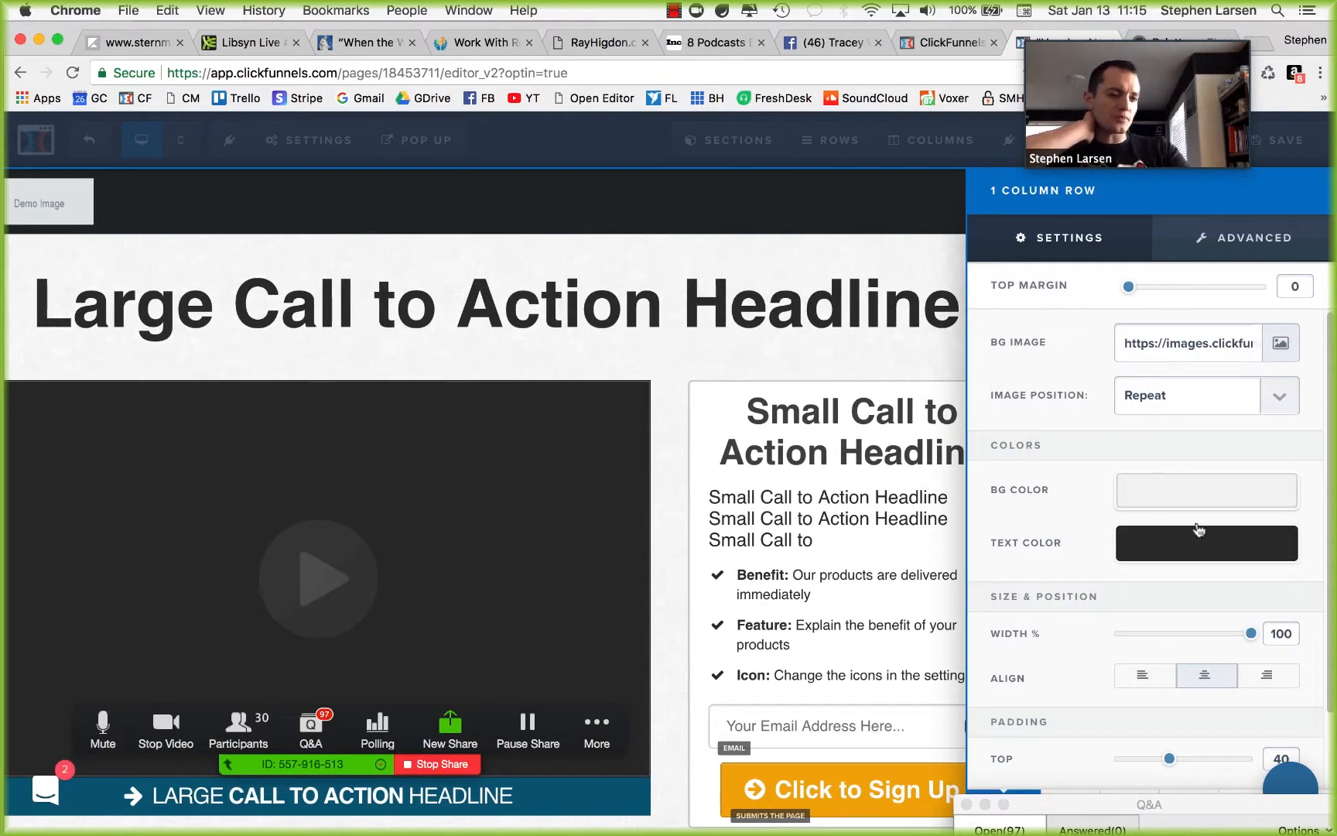
scroll(1107, 654, down, 2)
drag(1157, 730, 1142, 730)
click(757, 479)
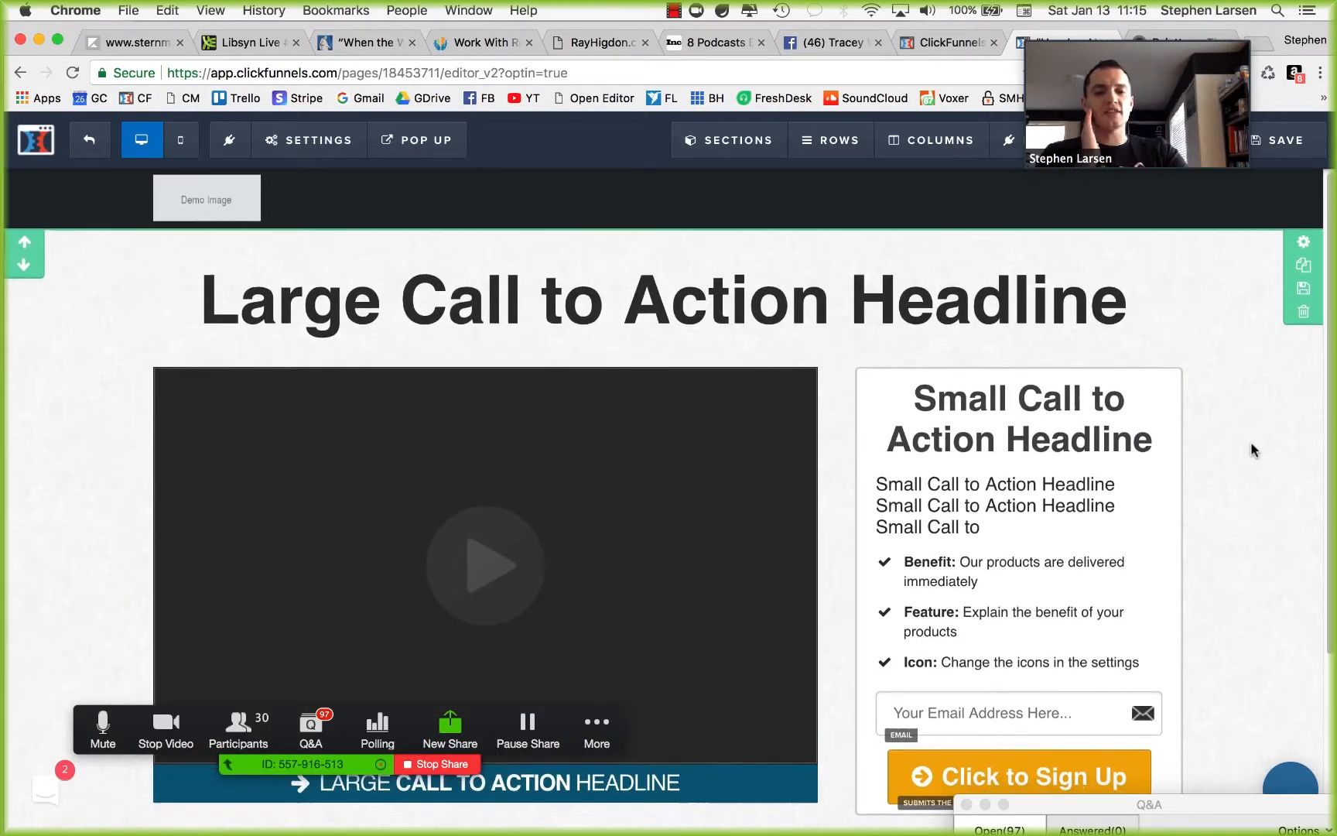
scroll(1250, 444, down, 4)
scroll(1251, 444, up, 4)
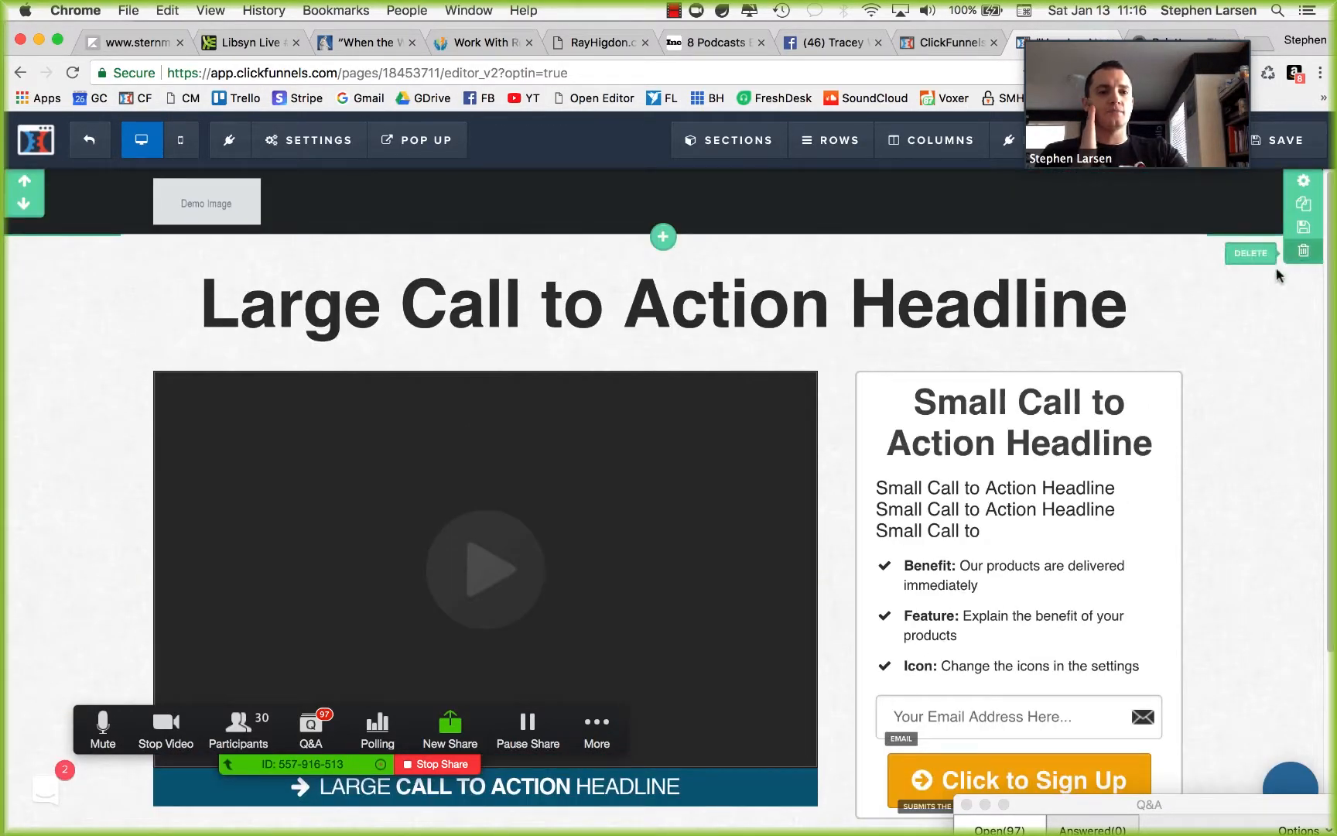
Step: Set the image height of the demo logo in the dark header bar to 40
click(1091, 201)
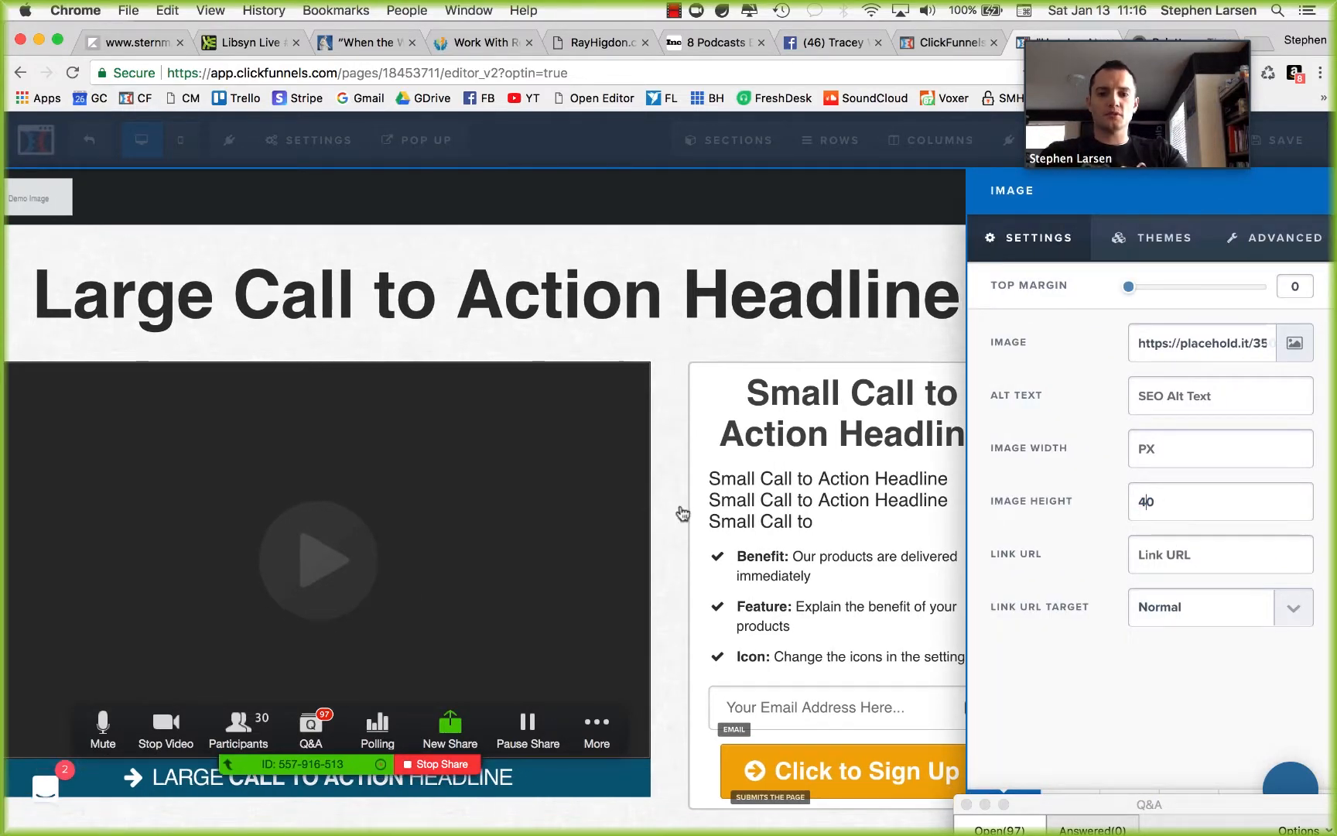
click(621, 501)
click(1304, 237)
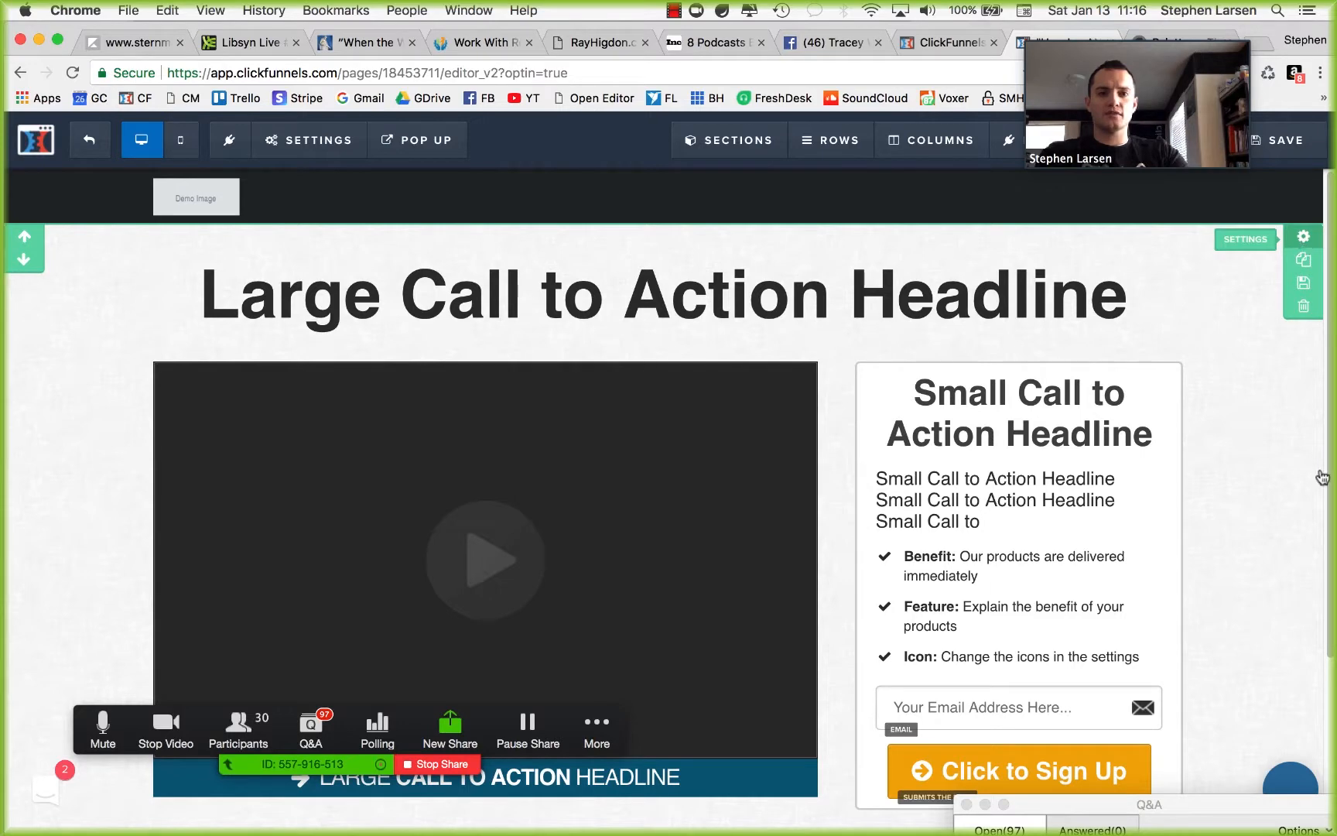
click(701, 339)
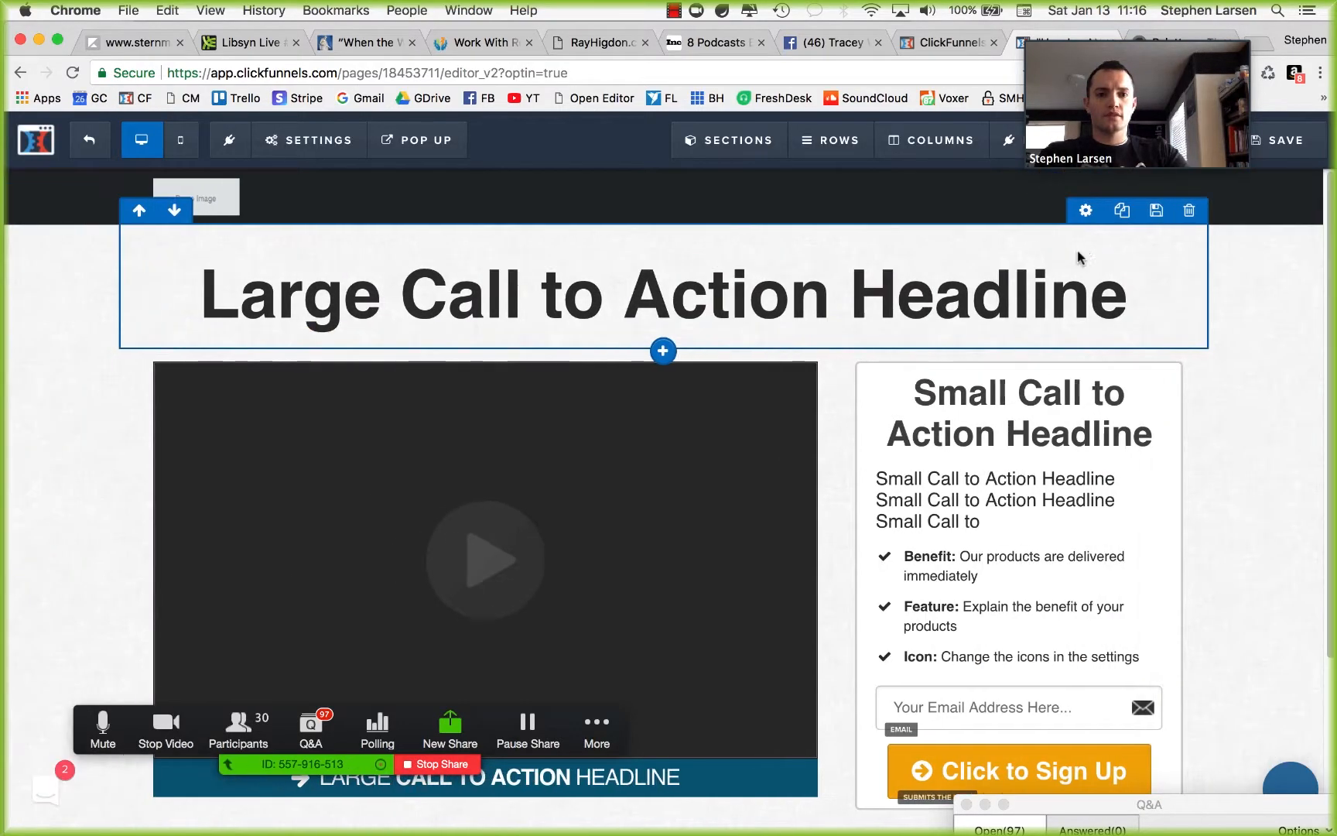
Step: Reduce the top padding of the large headline's row to bring the headline closer to the header bar
click(1082, 217)
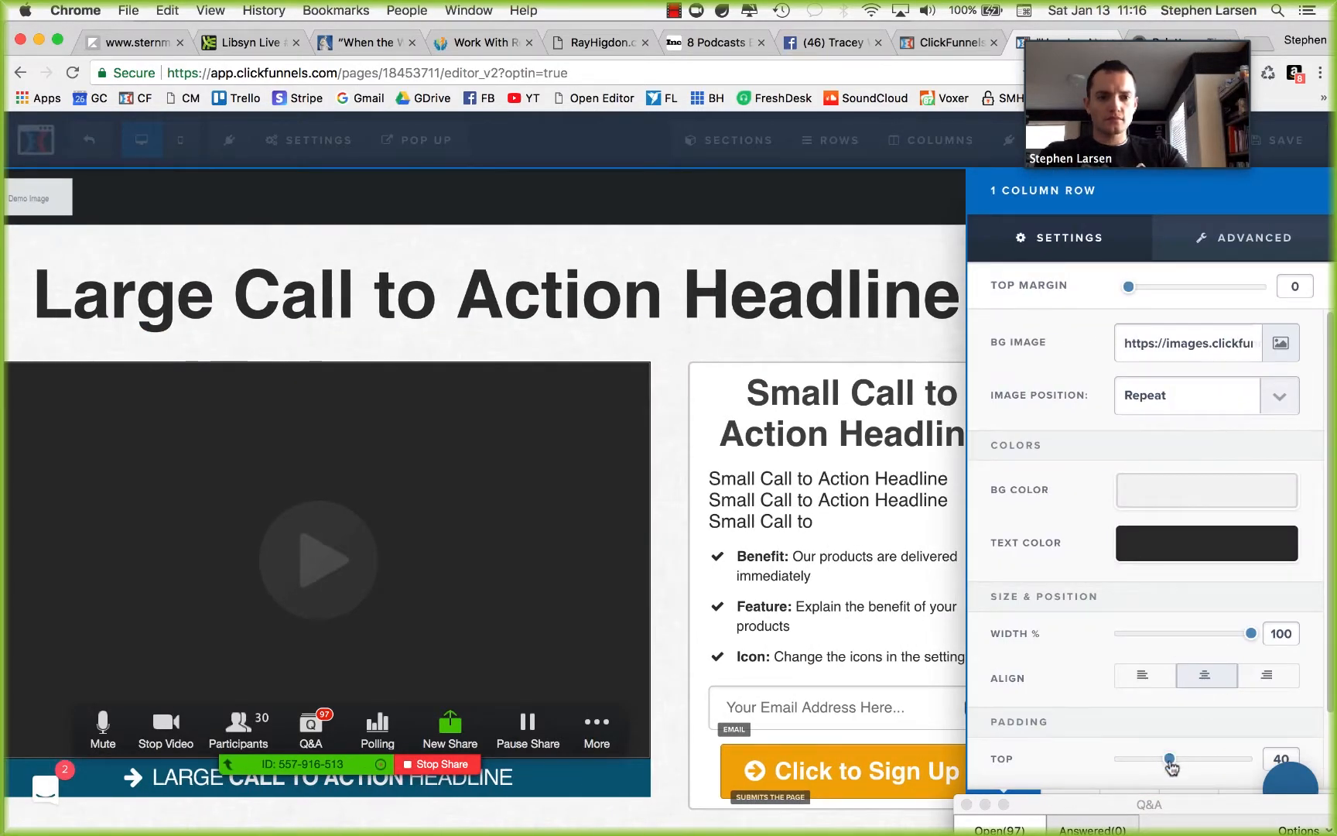
drag(1169, 760, 1155, 760)
click(763, 500)
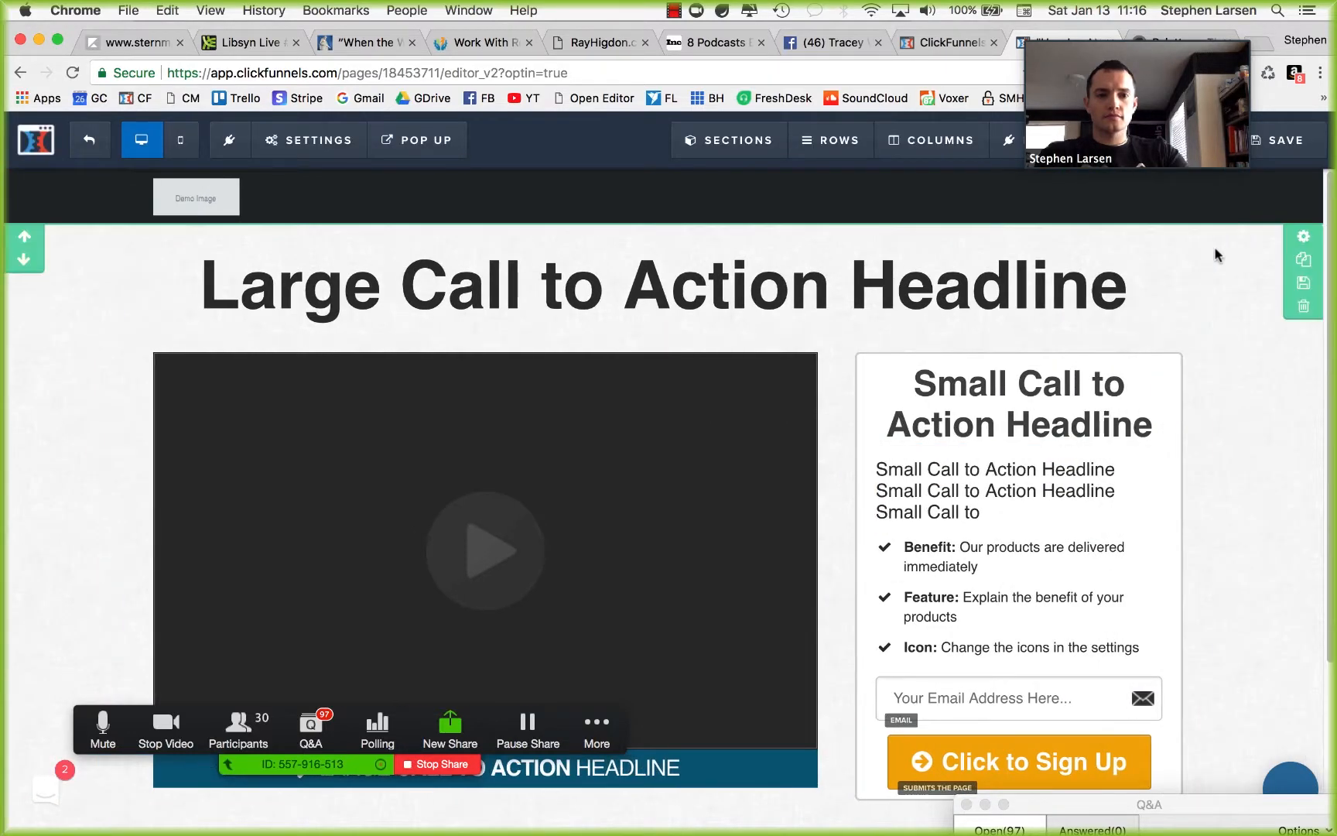
Step: Reduce the bottom padding of the main content section to shrink the gap above the dark footer
click(1304, 237)
scroll(1163, 617, down, 3)
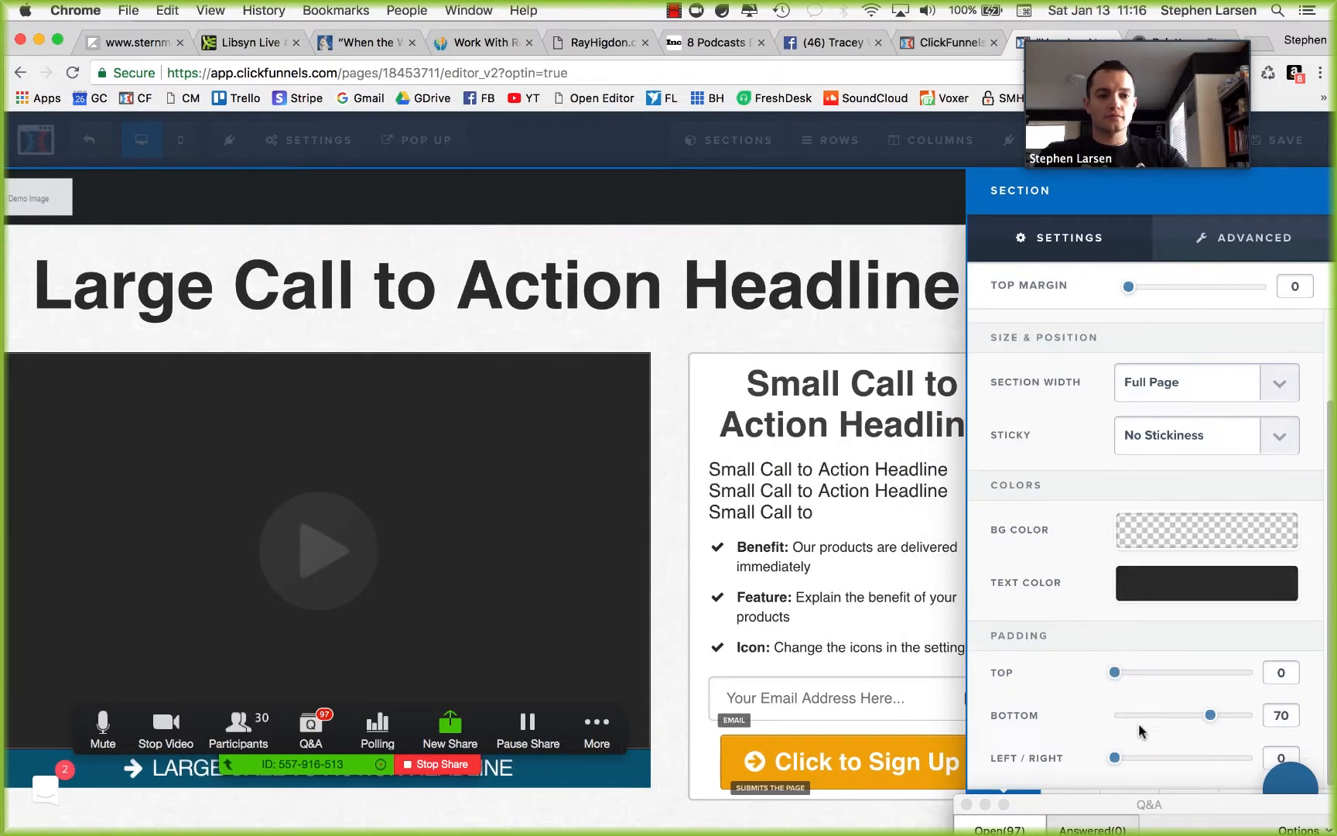
drag(1206, 716, 1139, 719)
click(712, 600)
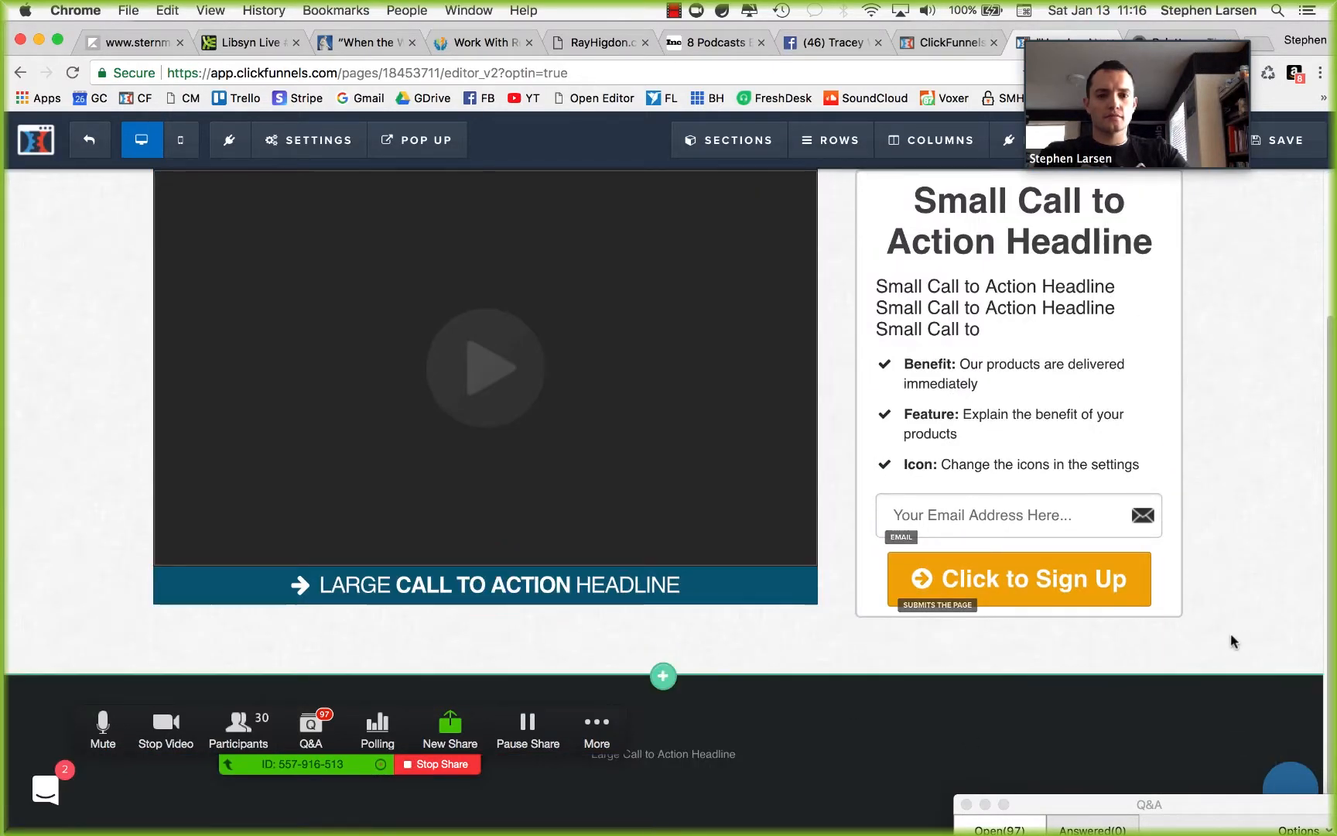
scroll(1111, 686, up, 3)
scroll(1172, 422, down, 3)
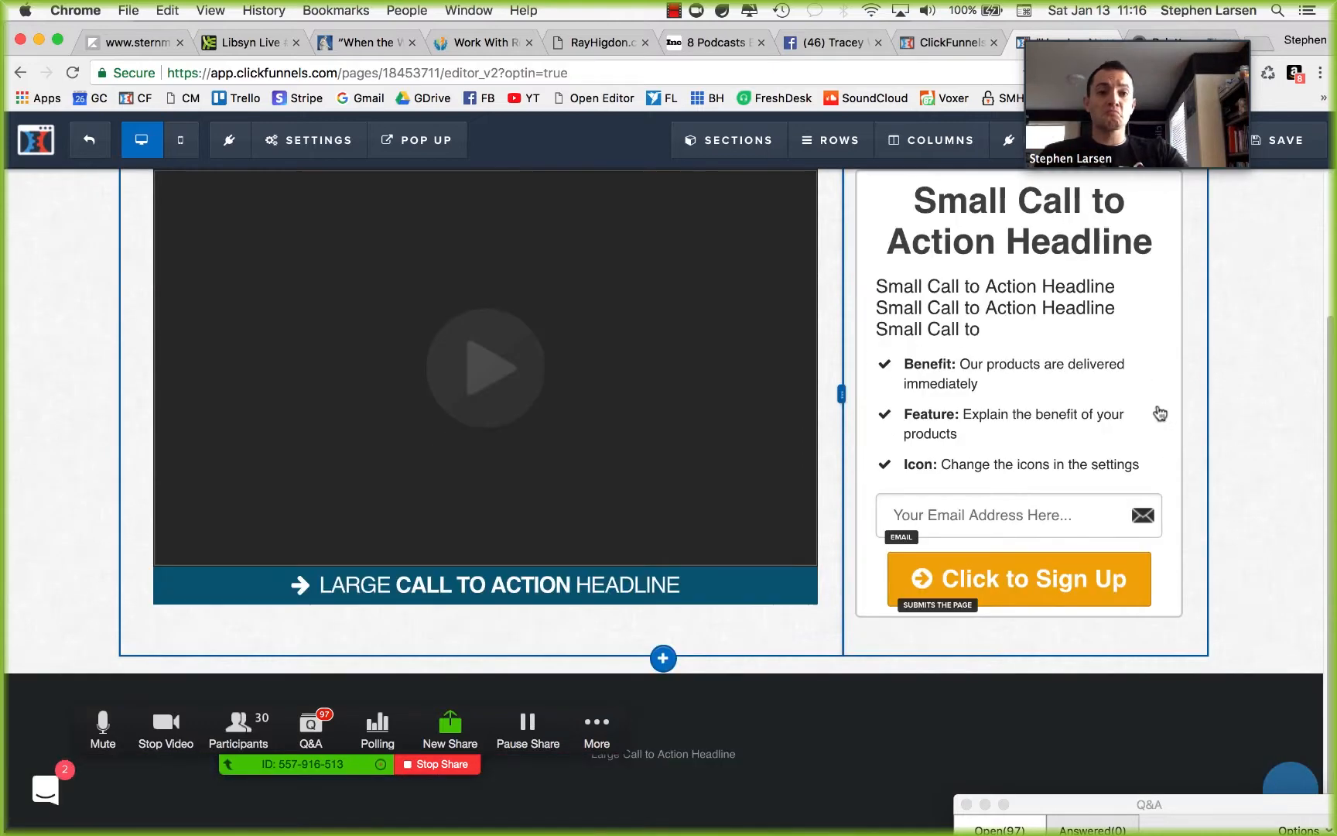
scroll(1158, 412, up, 3)
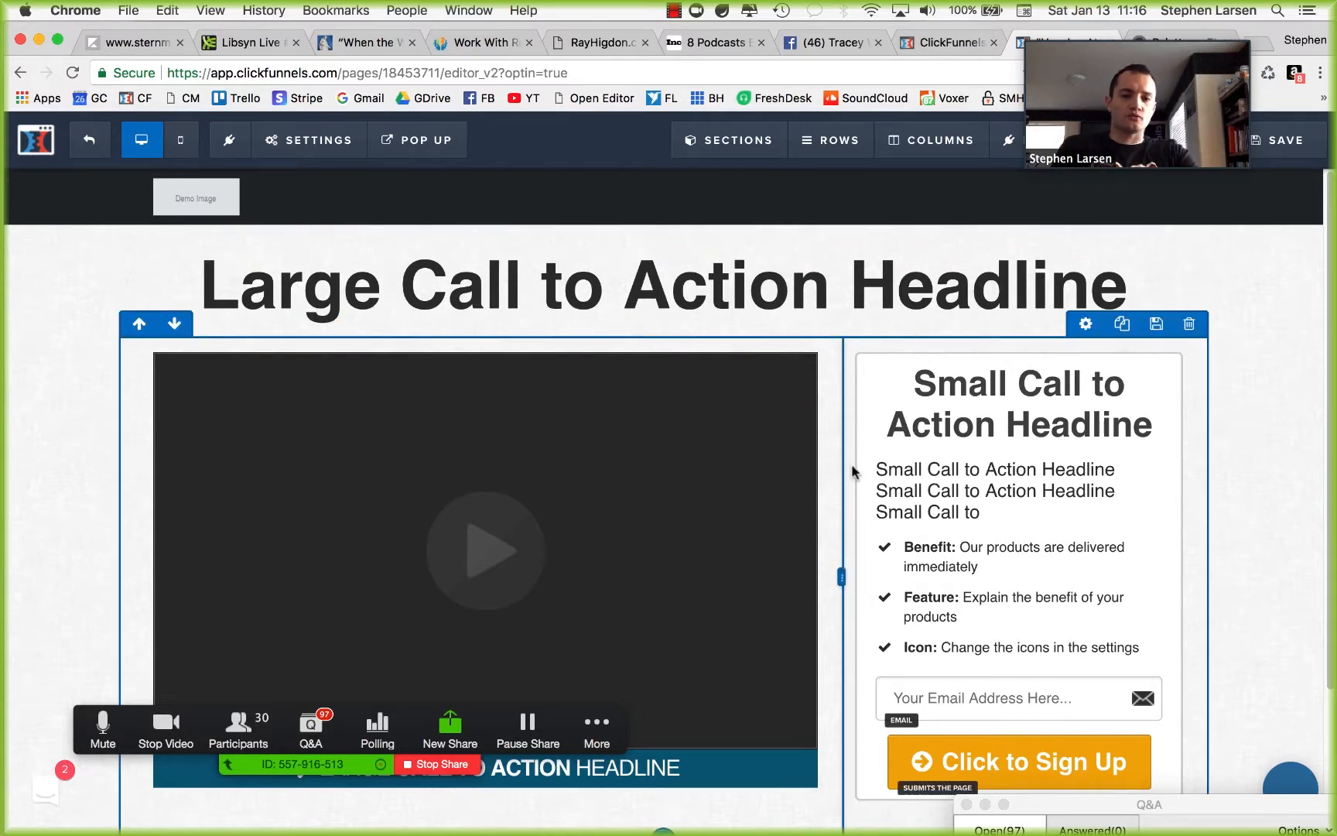
Step: Move the Q&A window up over the page and read the most recent open questions
drag(1200, 806, 1136, 623)
drag(1126, 563, 1161, 242)
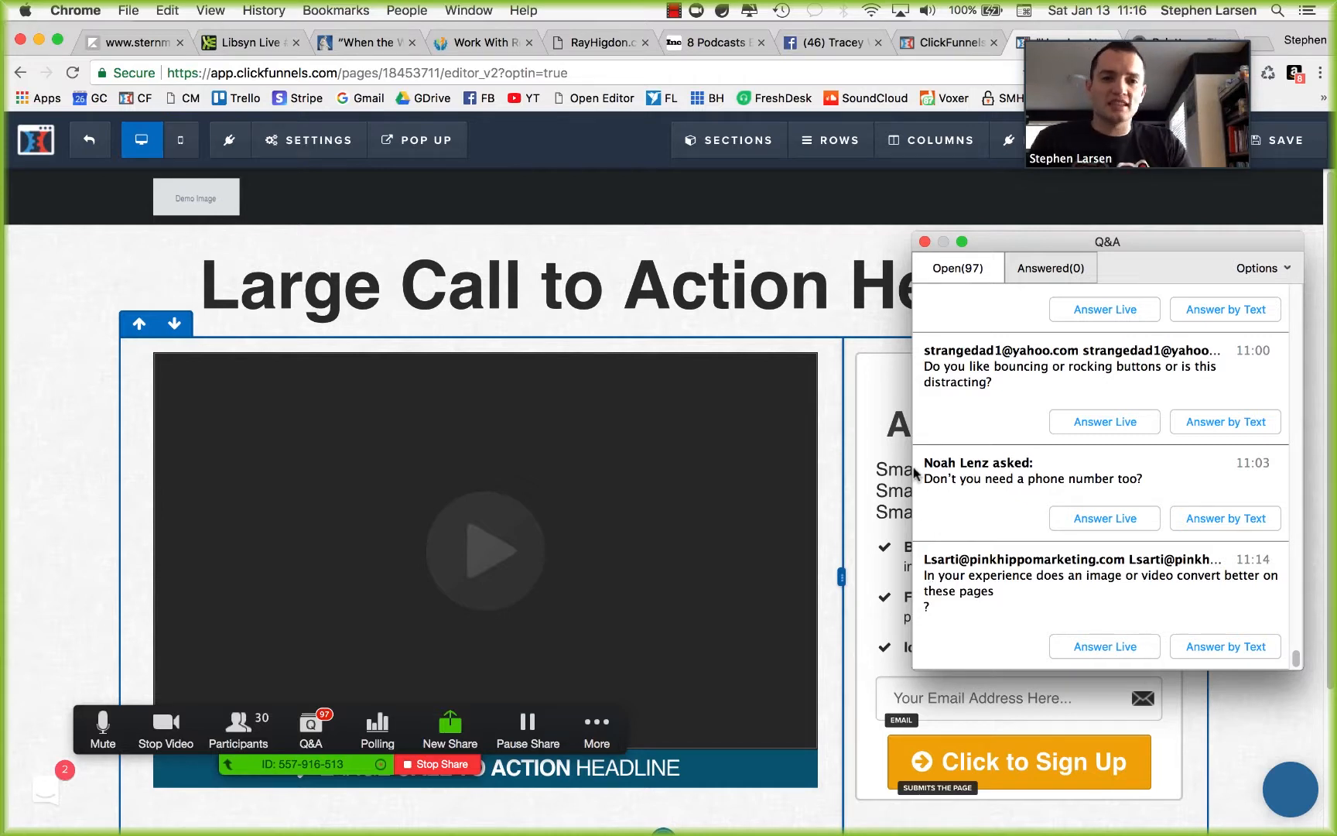
click(80, 356)
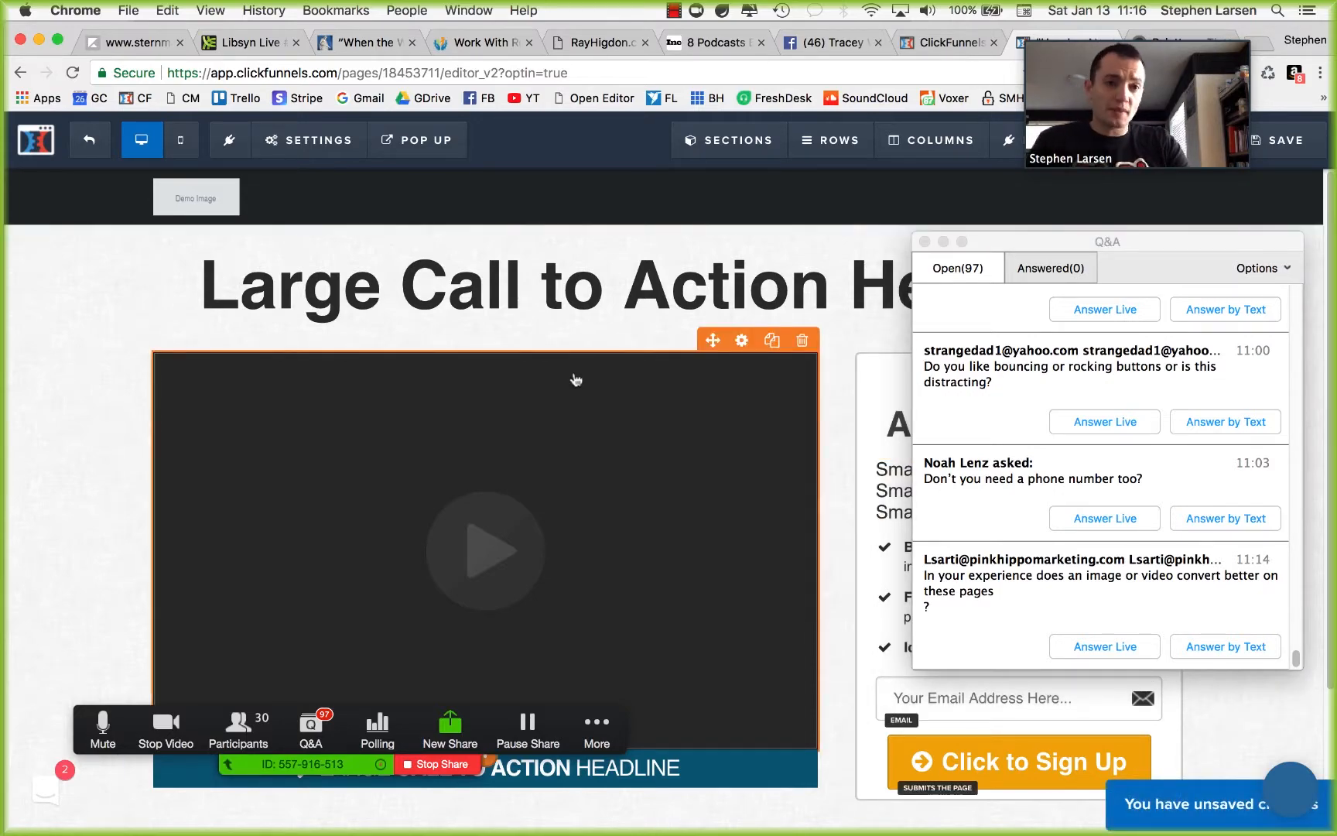
Step: Switch to Optin-Funnels-Map.jpg in Preview and adjust the "/ Image" text box beside the play icon in the Lead Magnet Page wireframe
key(ctrl+Up)
click(290, 522)
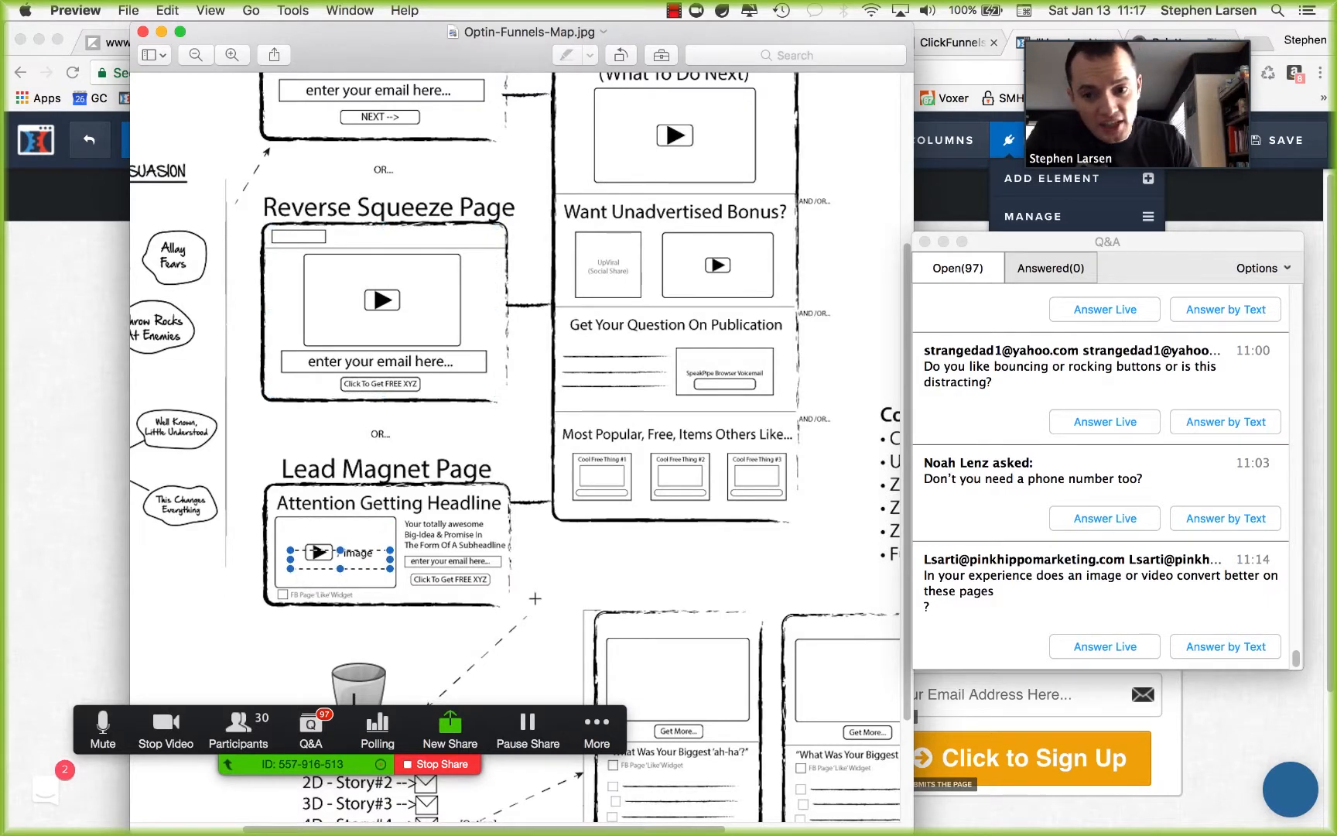
drag(290, 533, 293, 534)
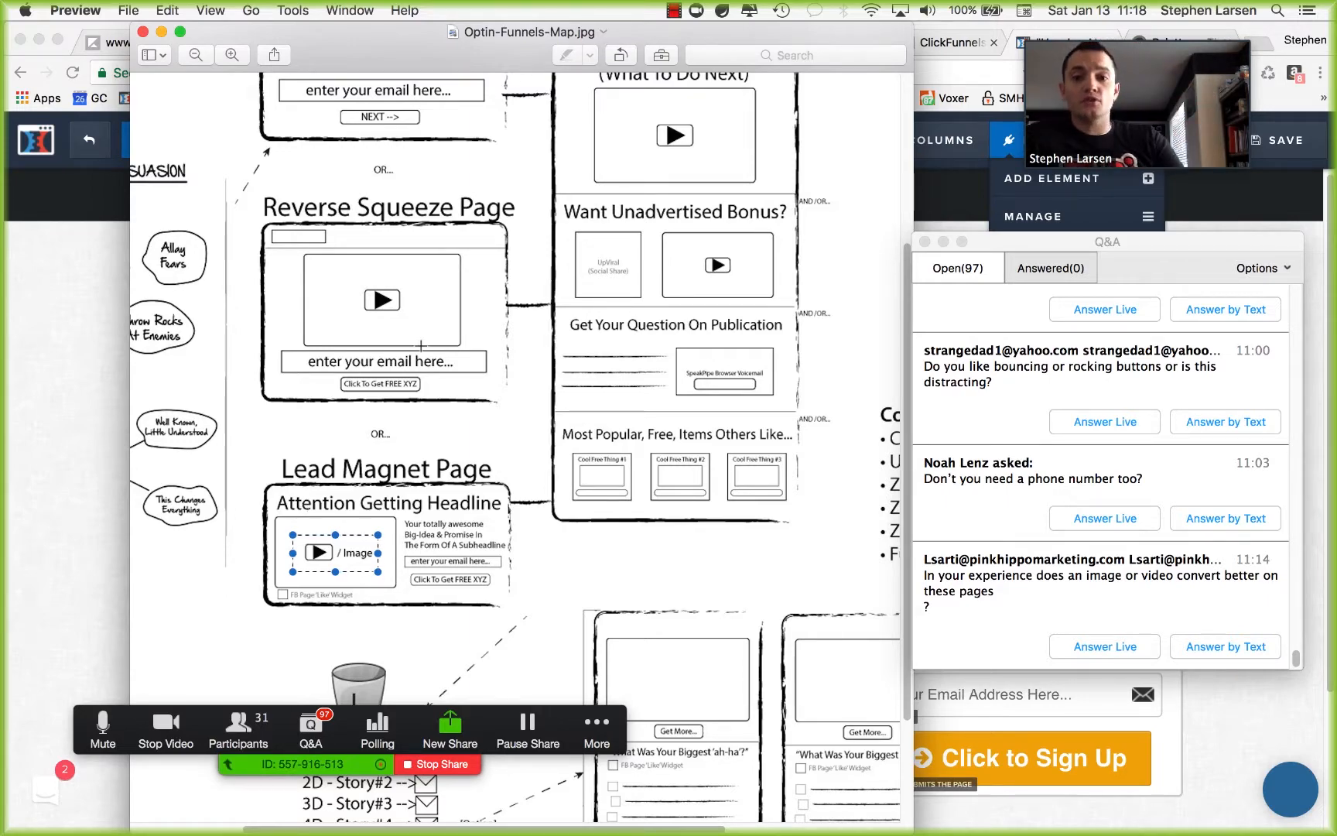
Step: Switch back to the ClickFunnels editor in Chrome and review the lead magnet page from header to footer
key(ctrl+Up)
click(872, 477)
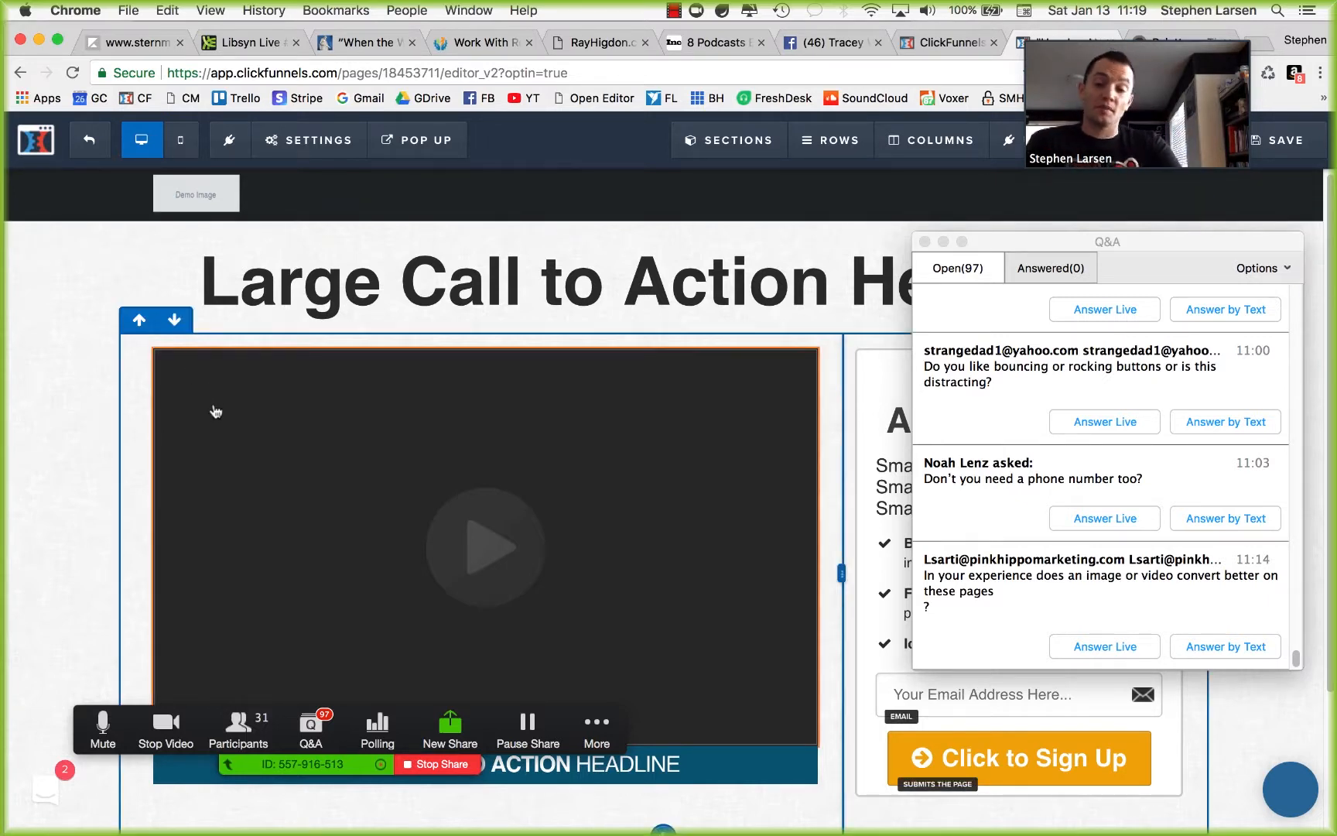
scroll(63, 382, down, 3)
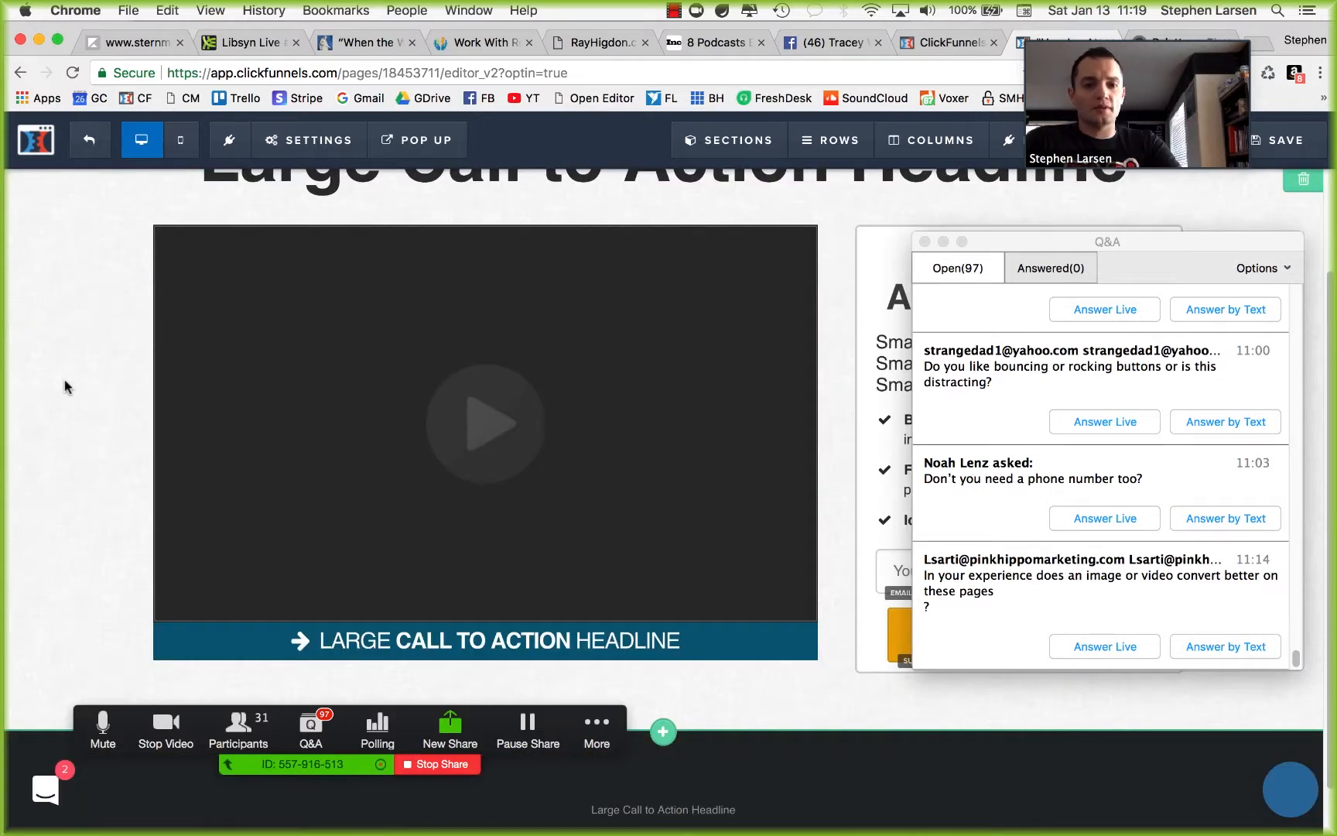
scroll(69, 385, up, 3)
scroll(78, 391, down, 2)
scroll(77, 391, down, 2)
scroll(78, 383, up, 3)
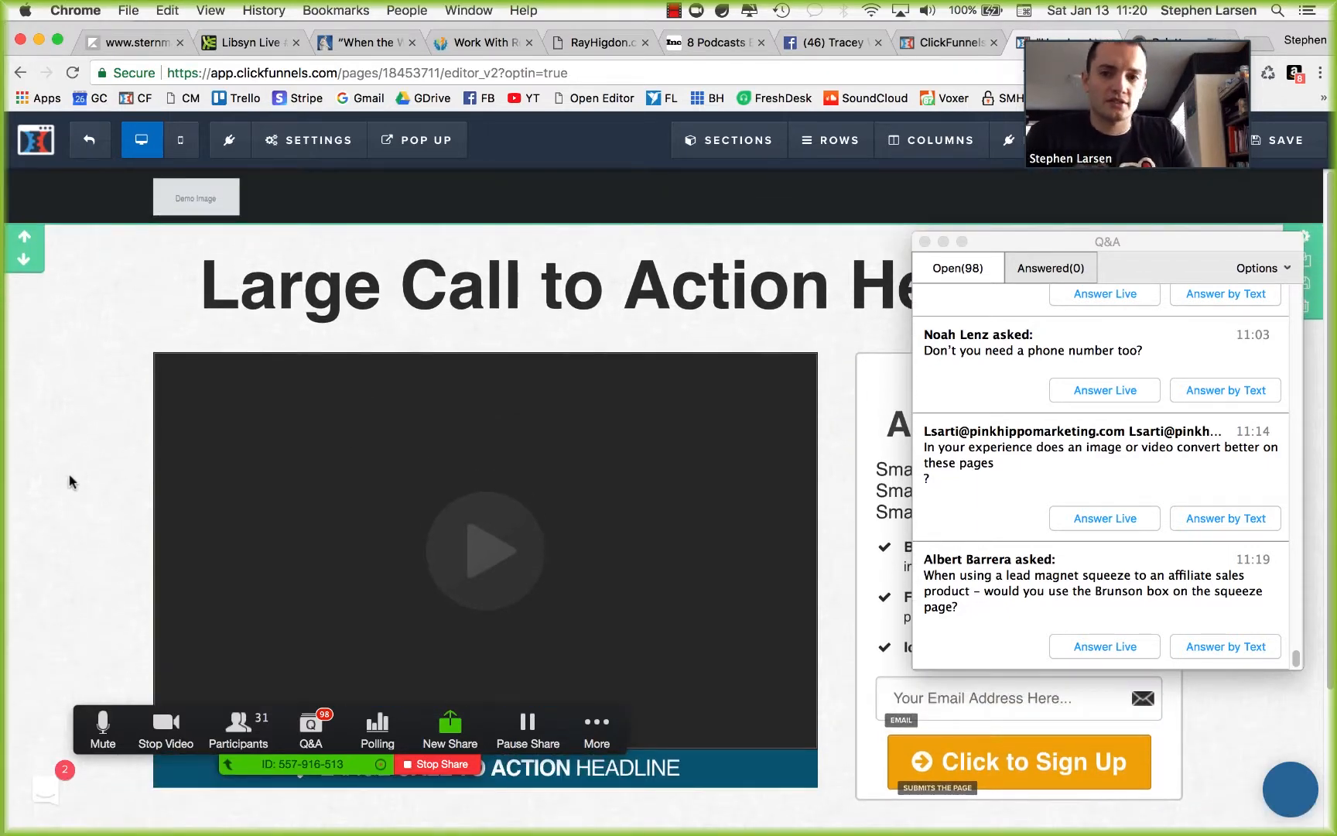
scroll(78, 464, down, 1)
scroll(77, 472, down, 4)
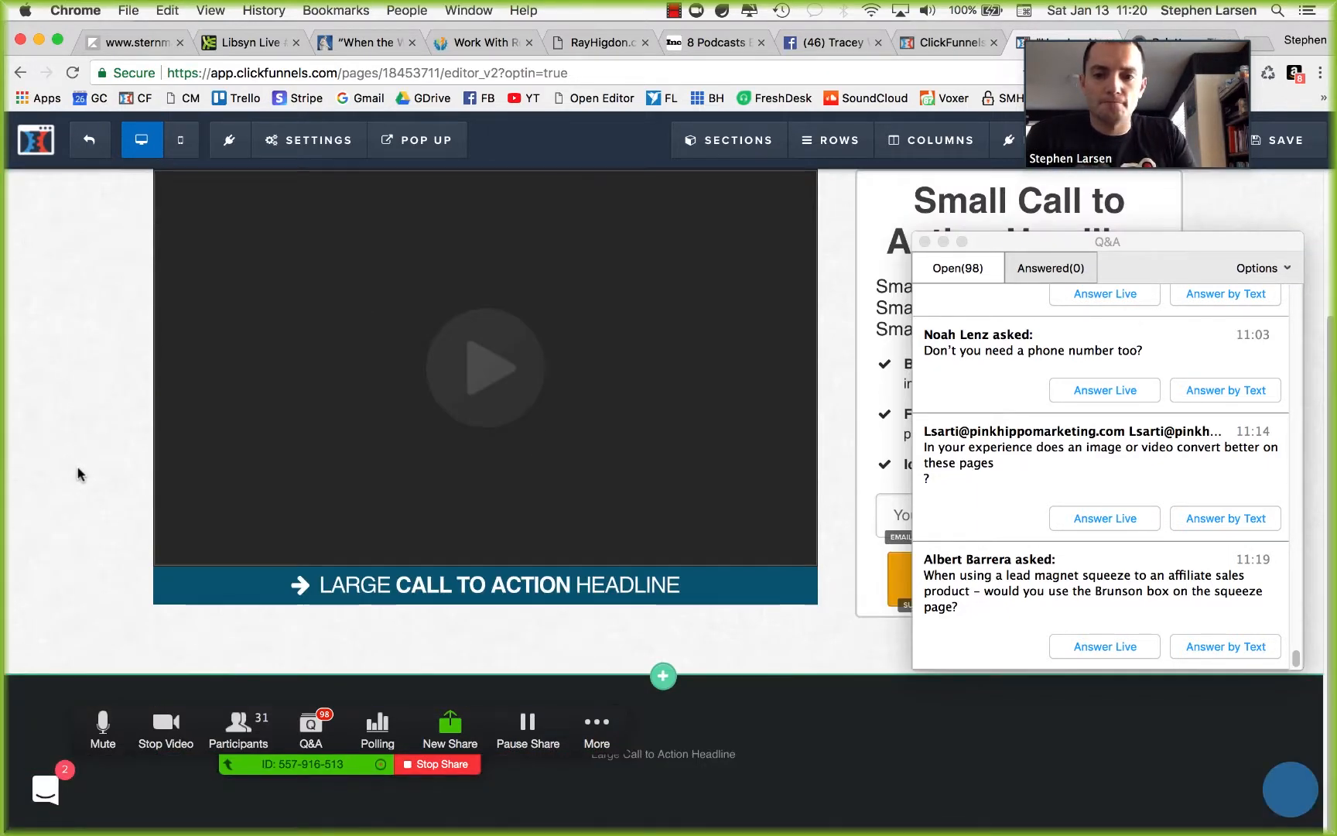
scroll(803, 500, up, 5)
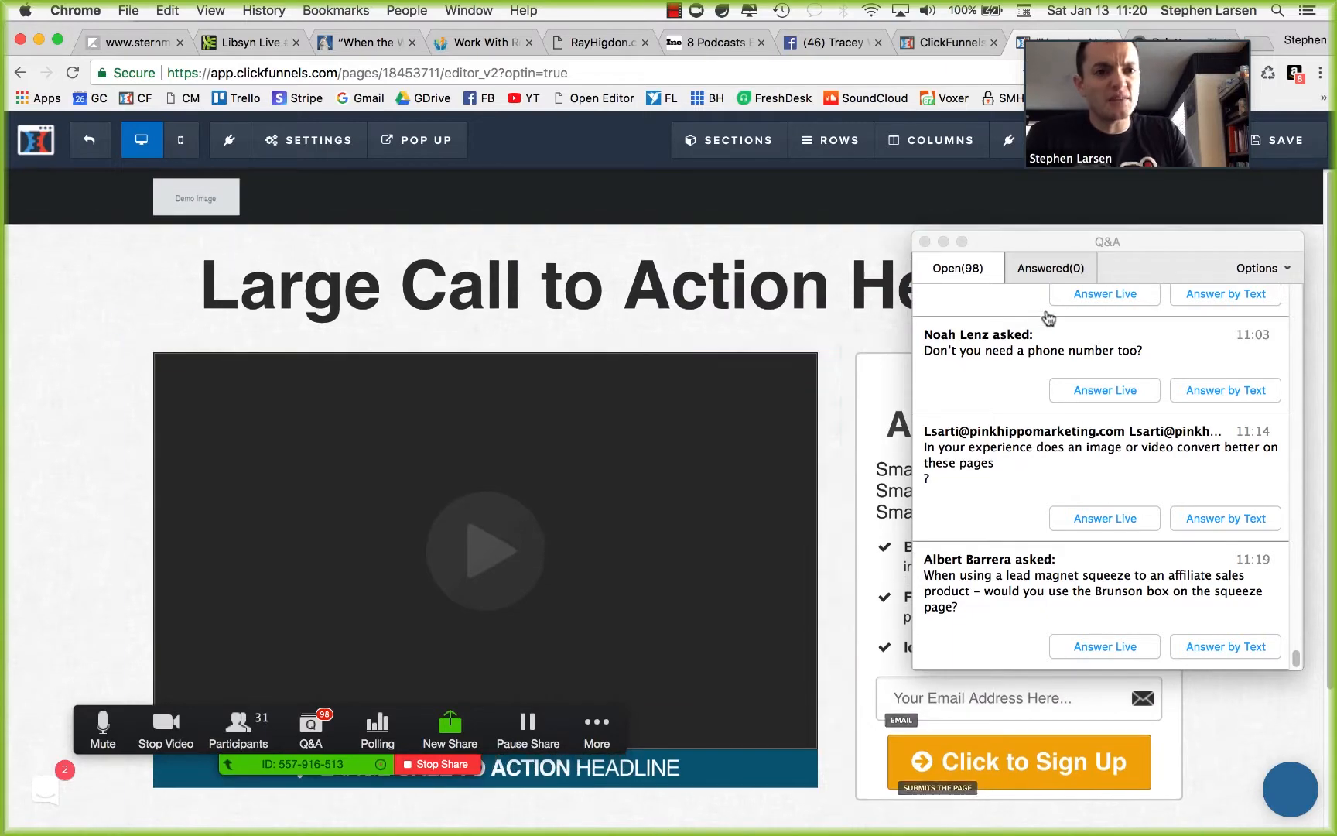
Step: Save the lead magnet page and move the Q&A window down so it stops covering the opt-in box
drag(1164, 242, 1189, 648)
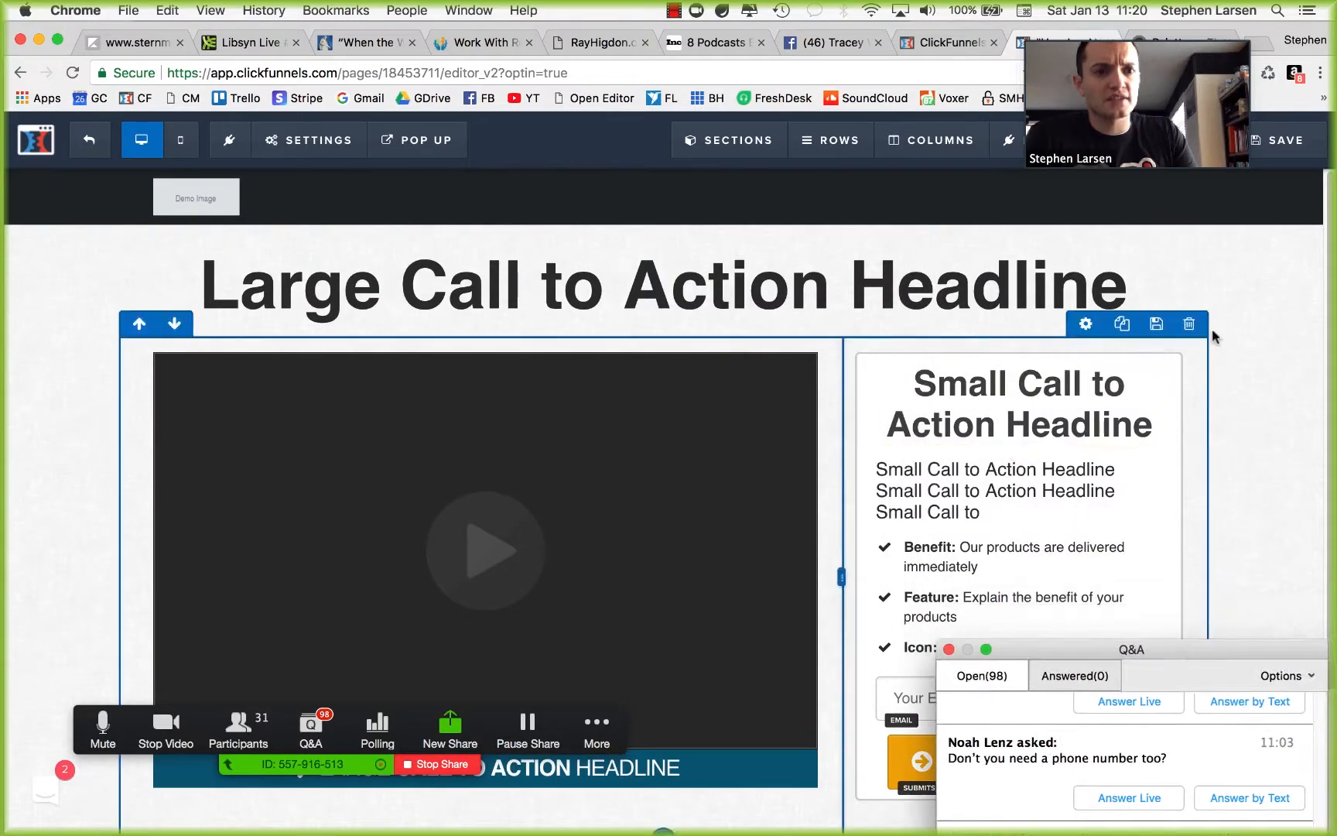
click(1280, 151)
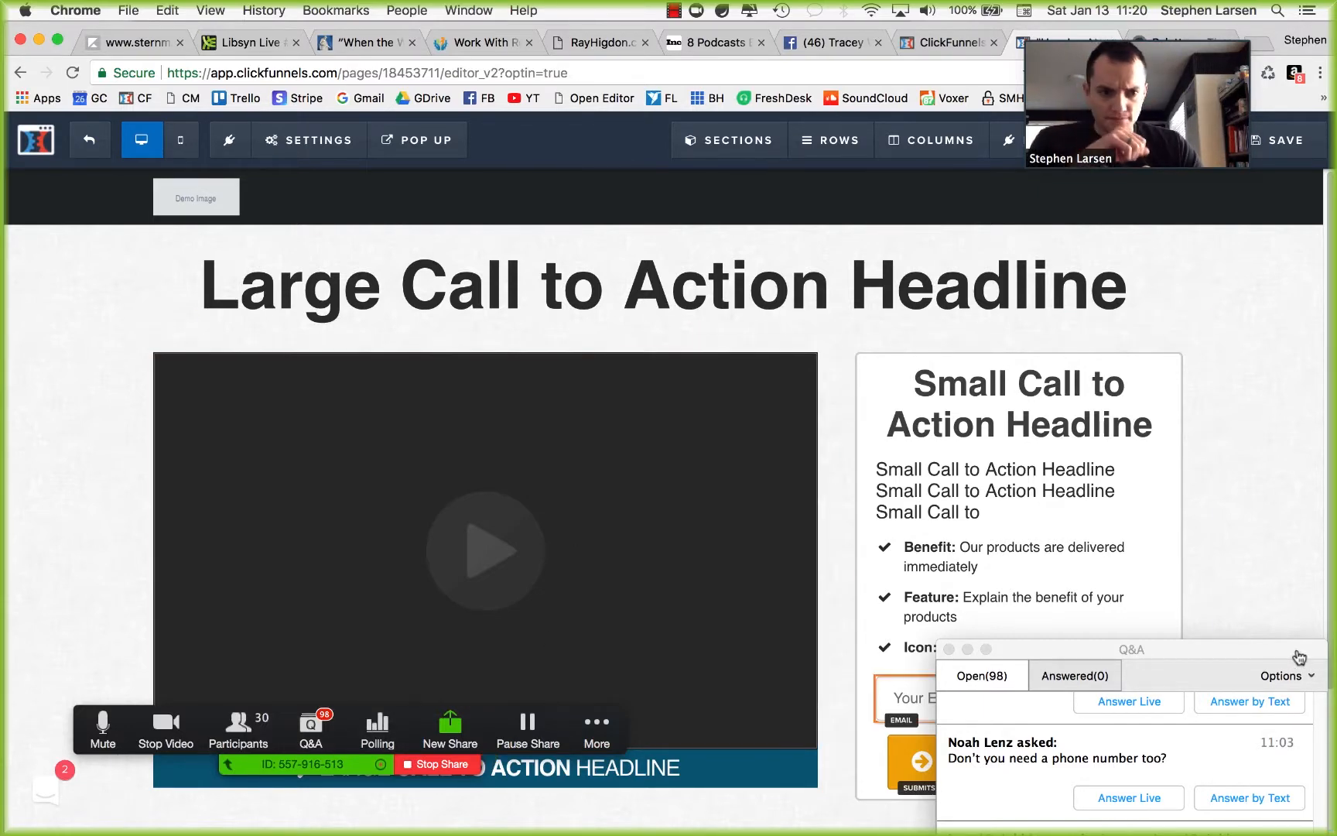
drag(1296, 651, 1308, 825)
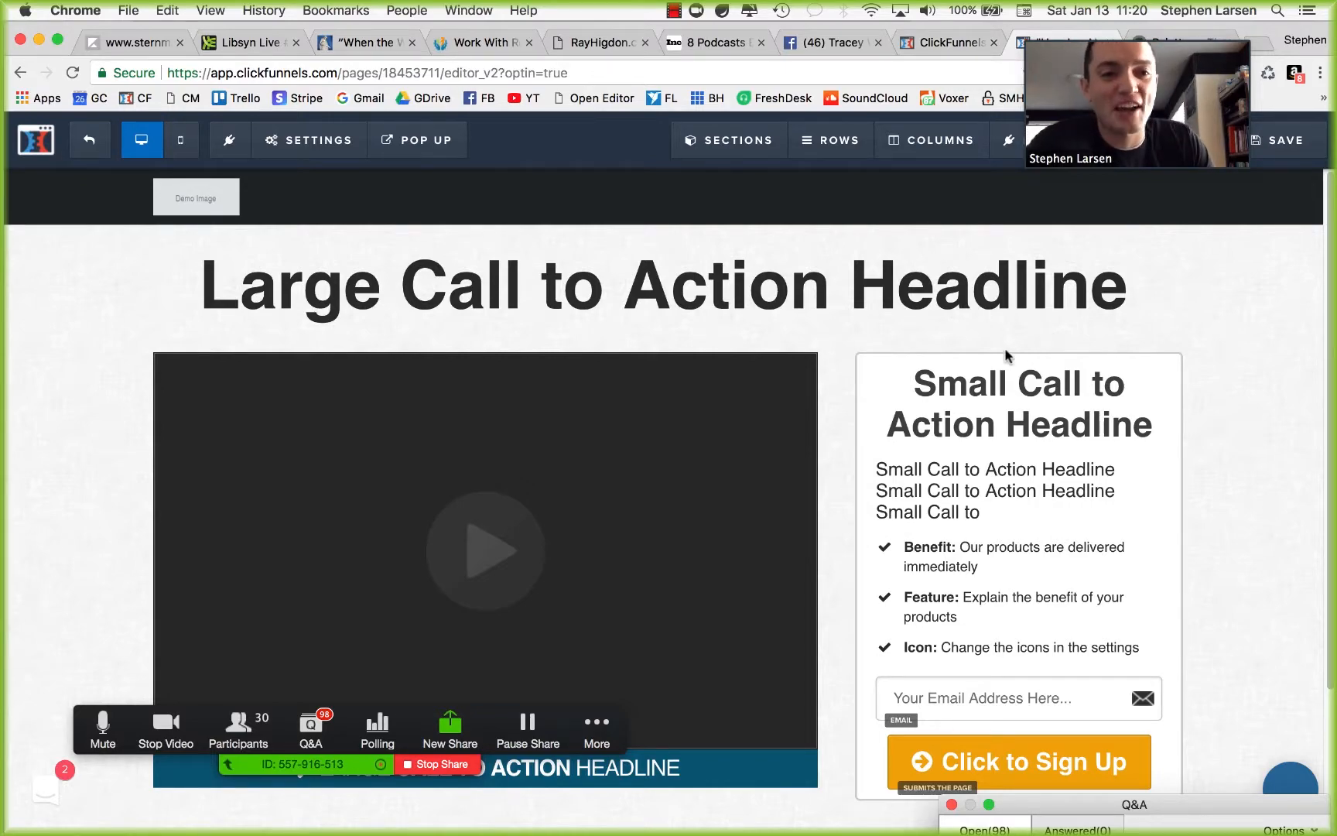
Step: Switch to Optin-Funnels-Map.jpg in Preview and examine the follow-up page wireframes, marking out the first two
key(ctrl+Up)
click(431, 501)
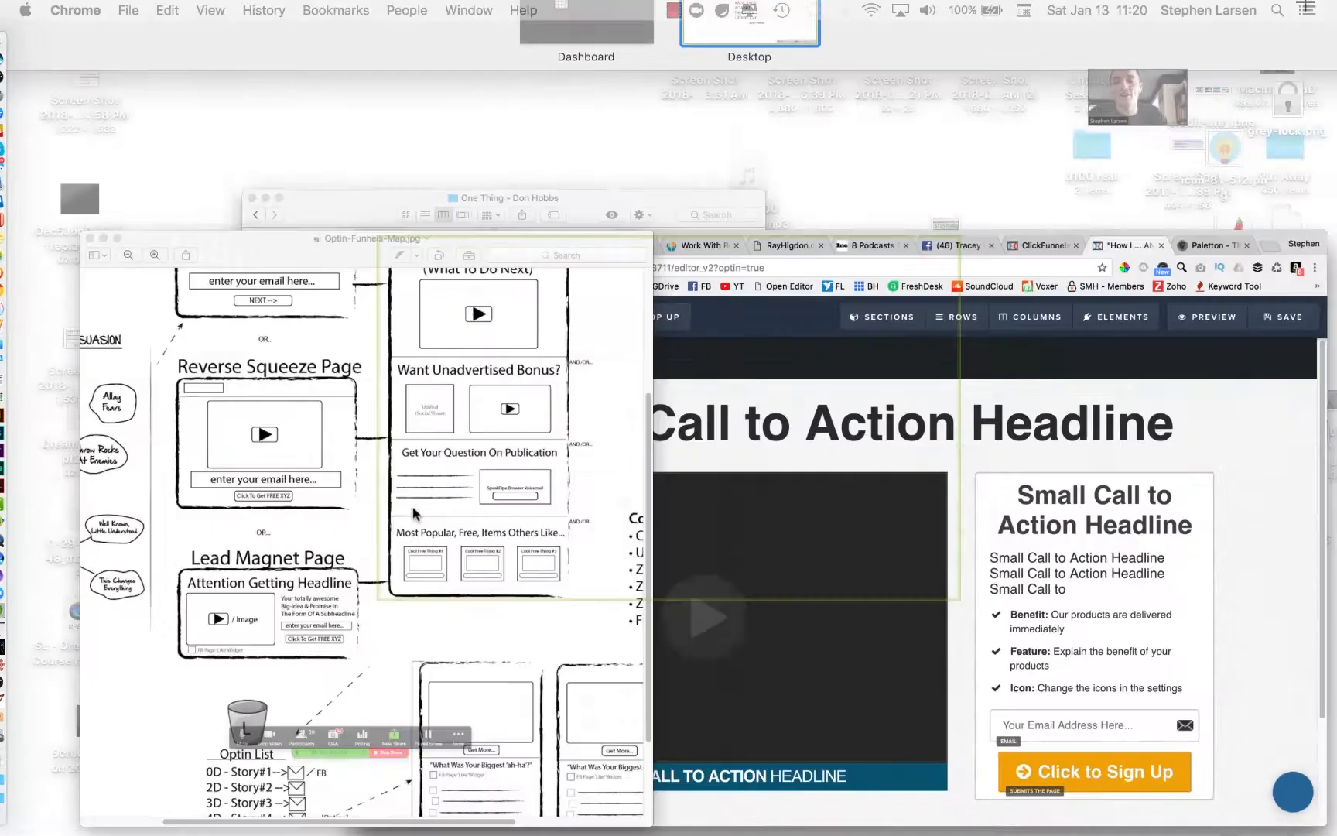
scroll(460, 494, up, 5)
scroll(460, 494, up, 1)
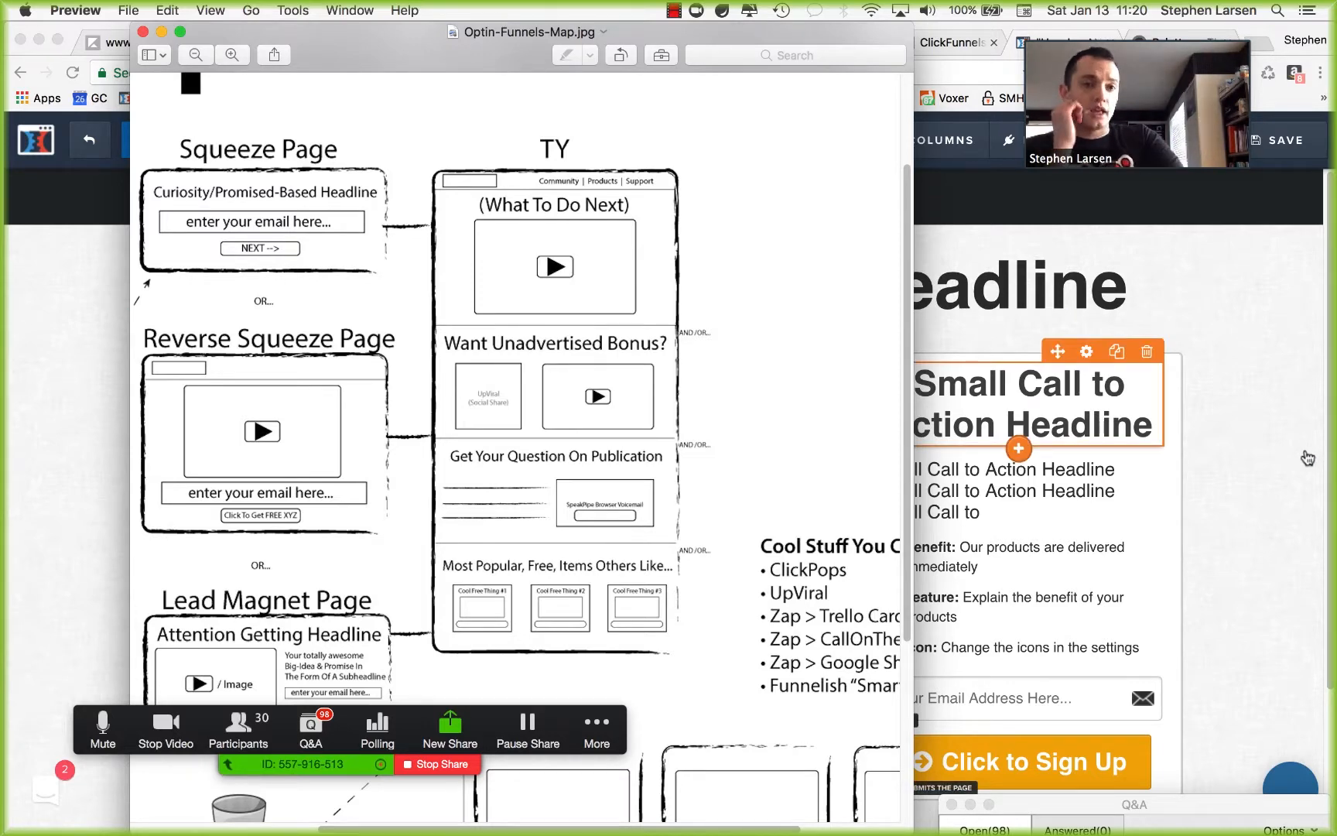
scroll(391, 449, down, 5)
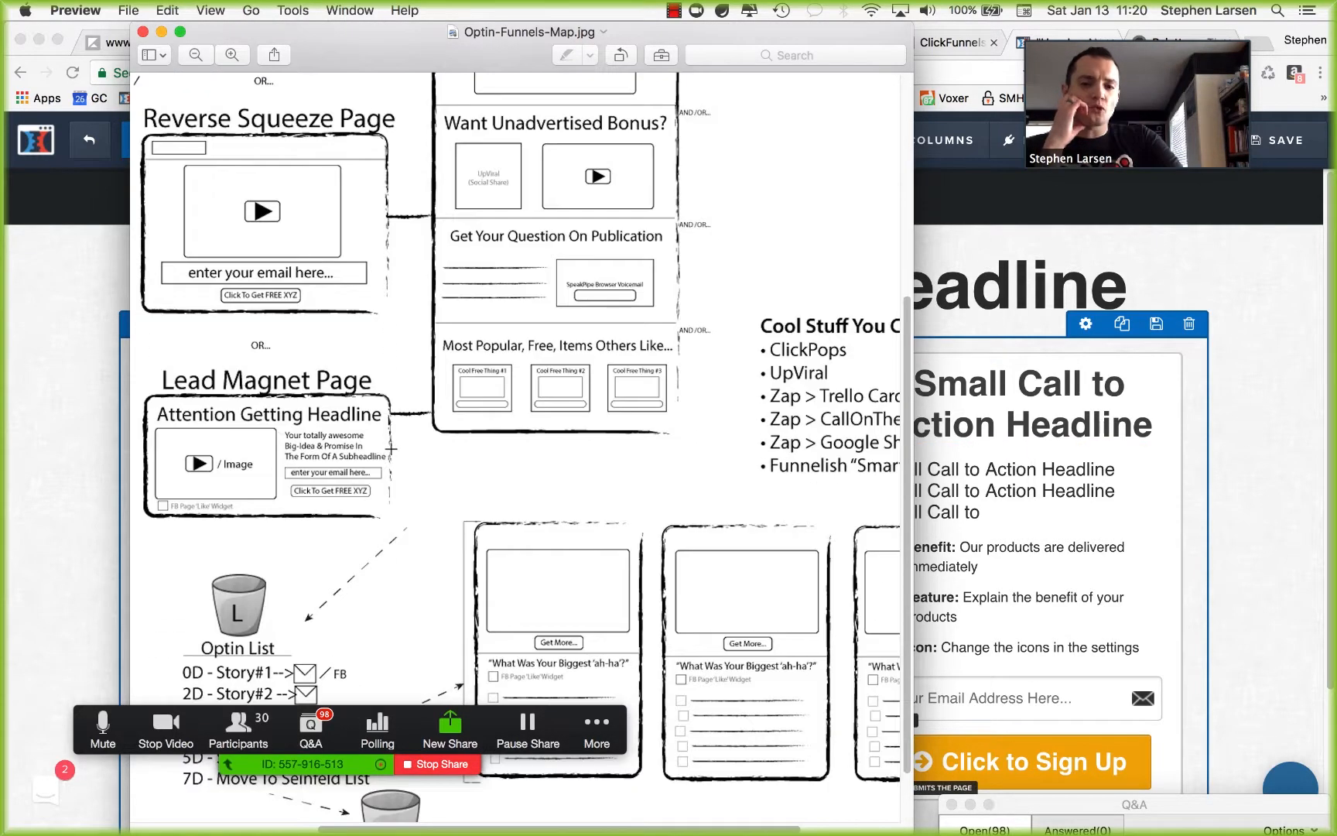
scroll(392, 449, down, 2)
scroll(392, 449, right, 4)
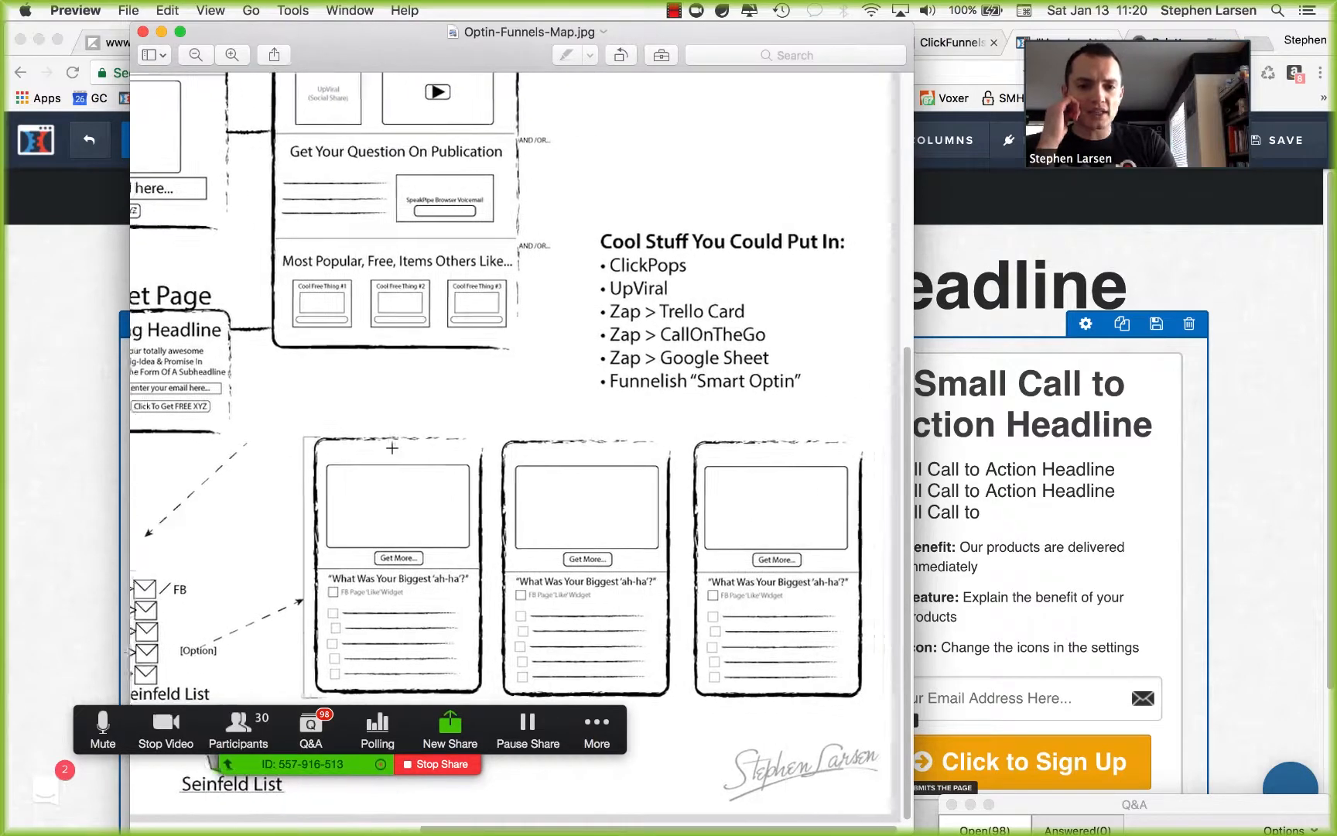
scroll(391, 447, up, 1)
scroll(391, 447, left, 1)
drag(299, 439, 494, 712)
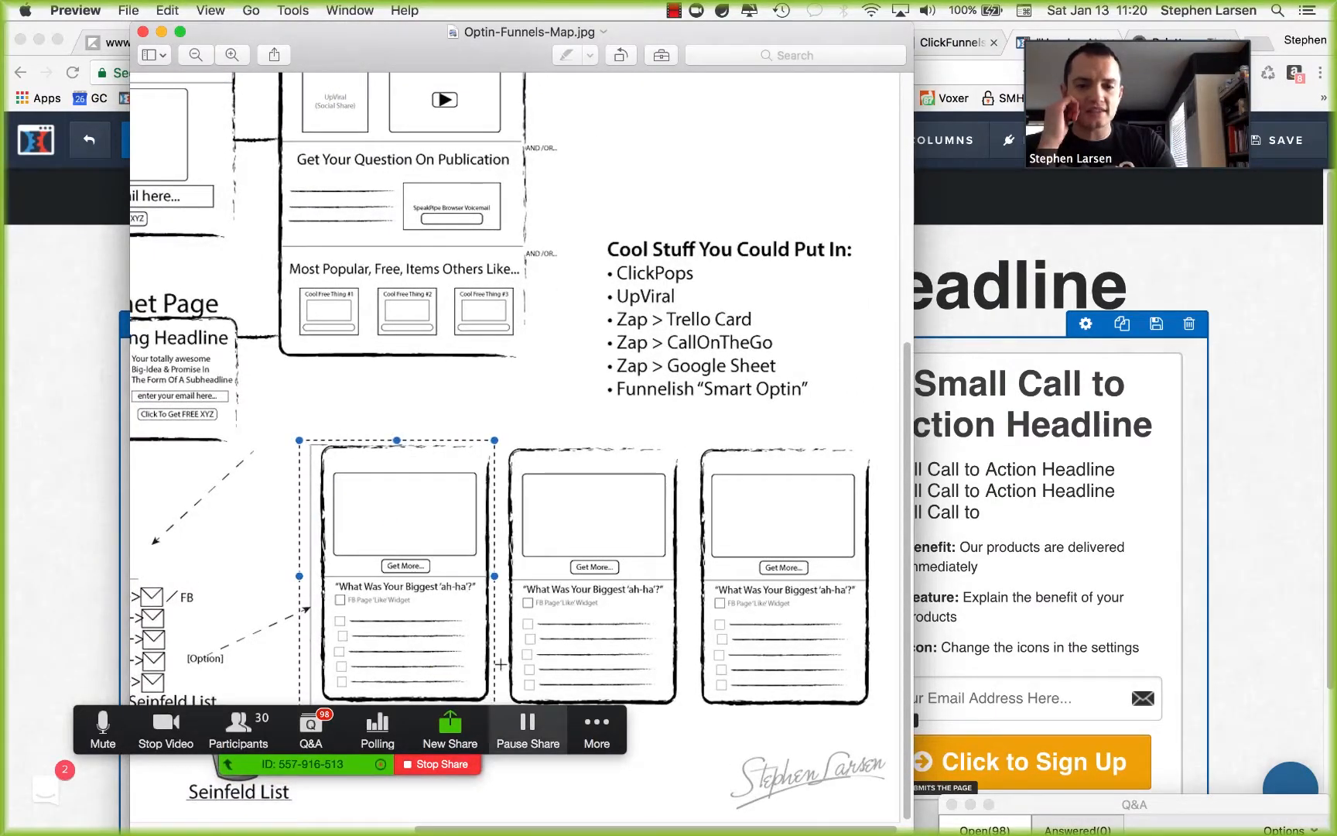
drag(513, 436, 679, 717)
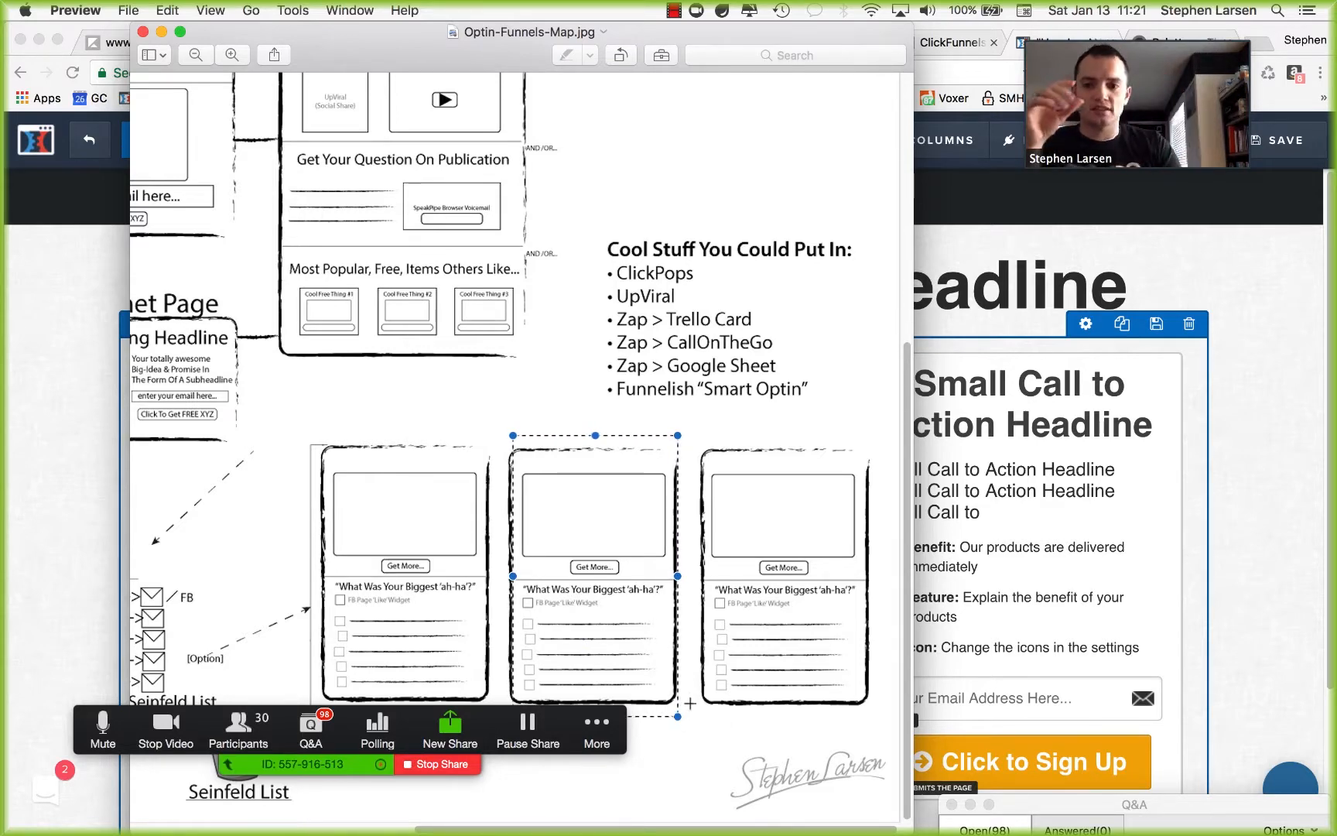
Step: Examine the "[Option]" branch beside the Optin List email sequence, the follow-up pages and the "Cool Stuff You Could Put In" list
scroll(690, 702, left, 10)
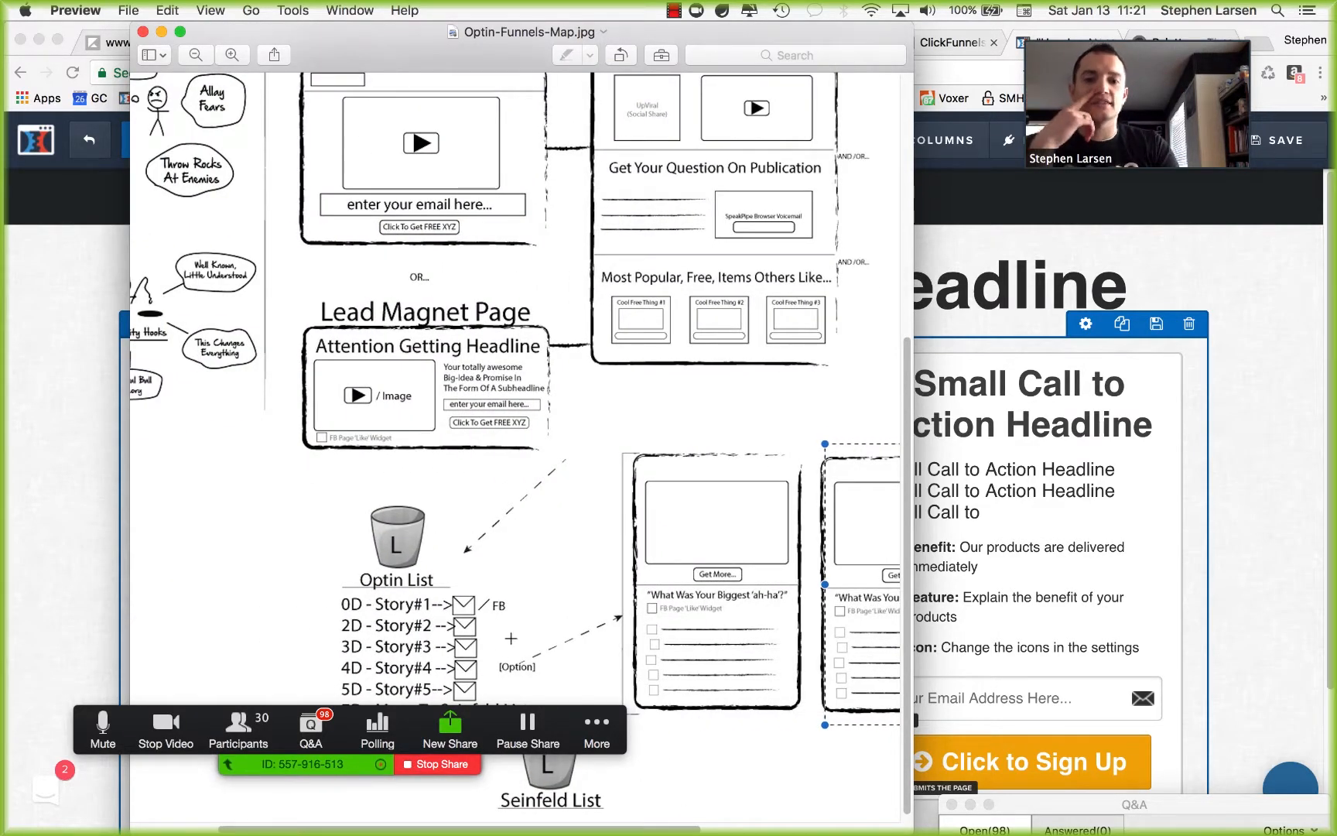
drag(501, 652, 542, 678)
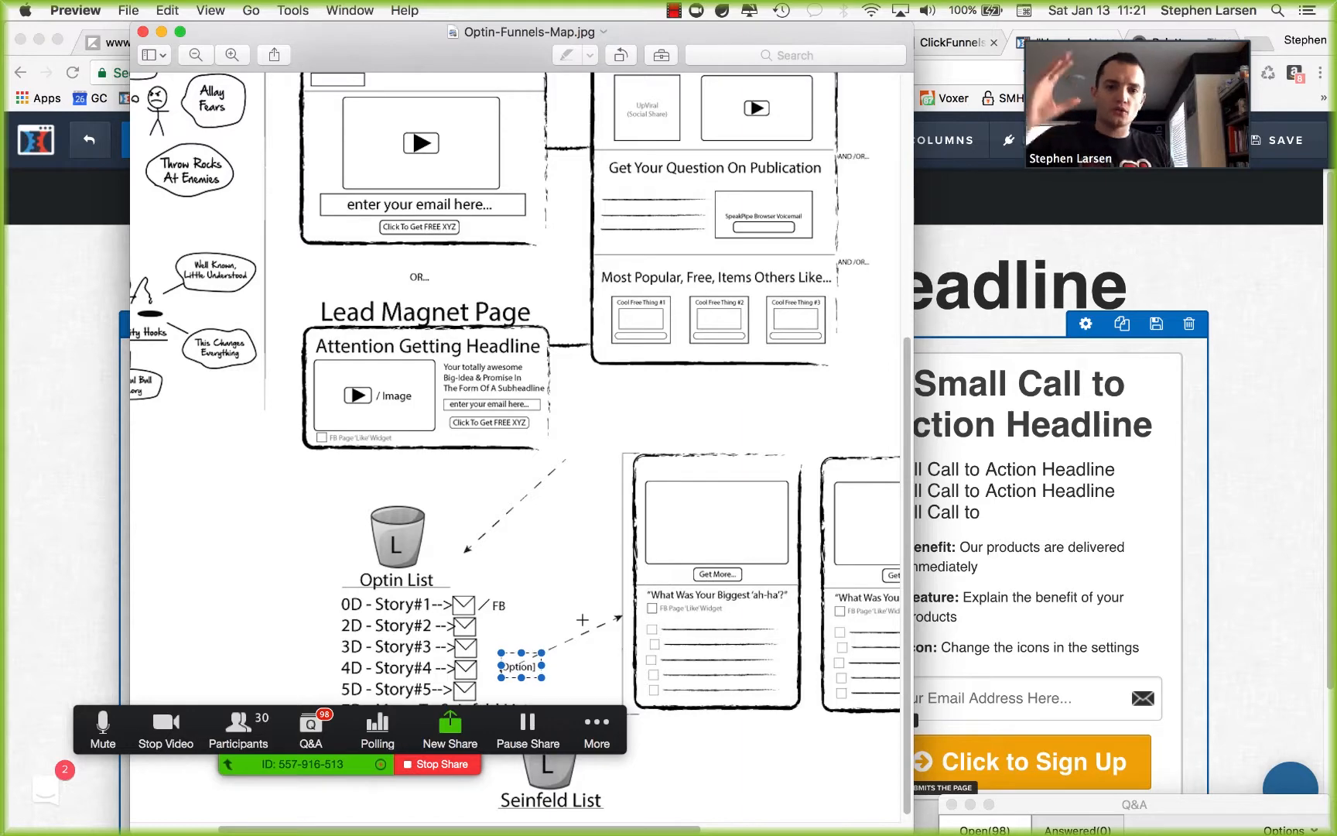
scroll(582, 619, right, 5)
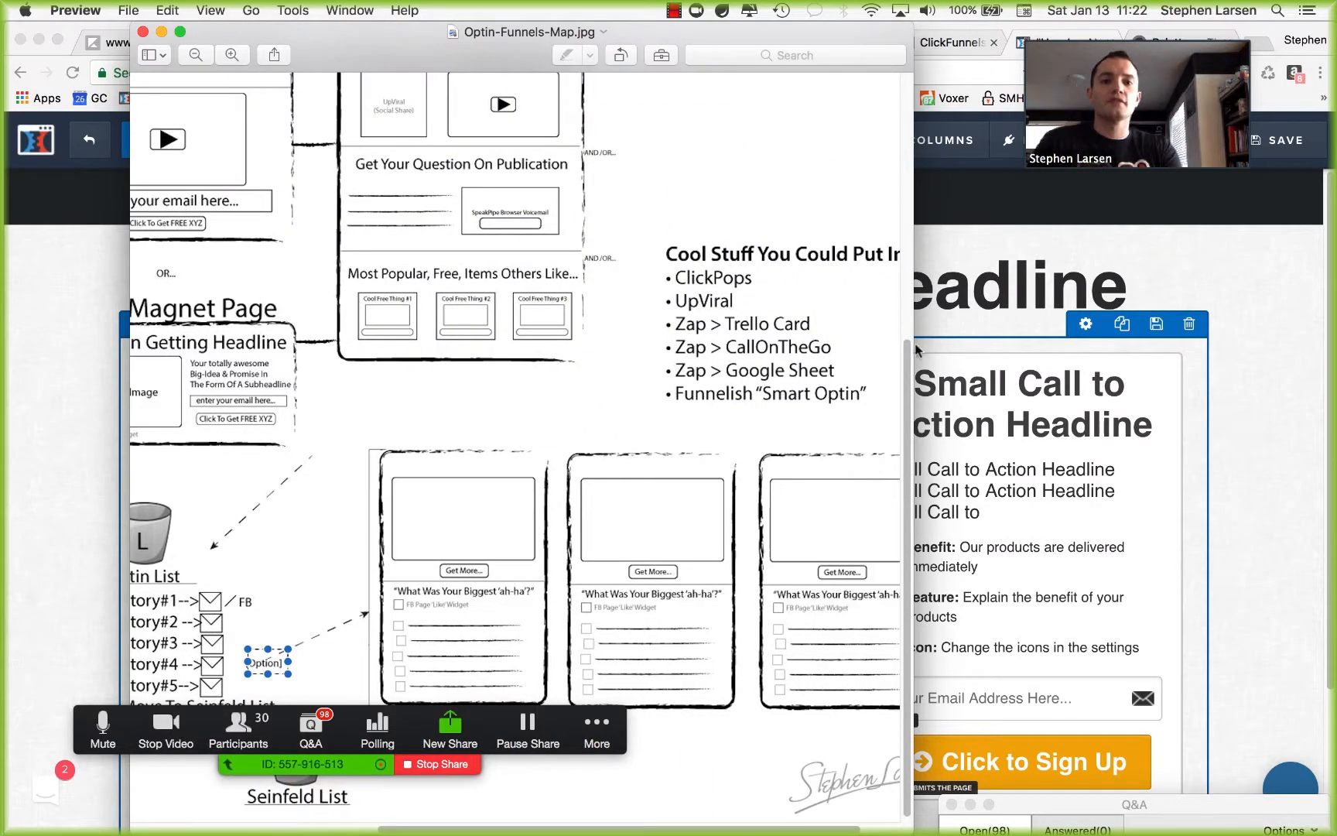
scroll(618, 423, right, 1)
drag(618, 422, 597, 310)
scroll(597, 308, left, 5)
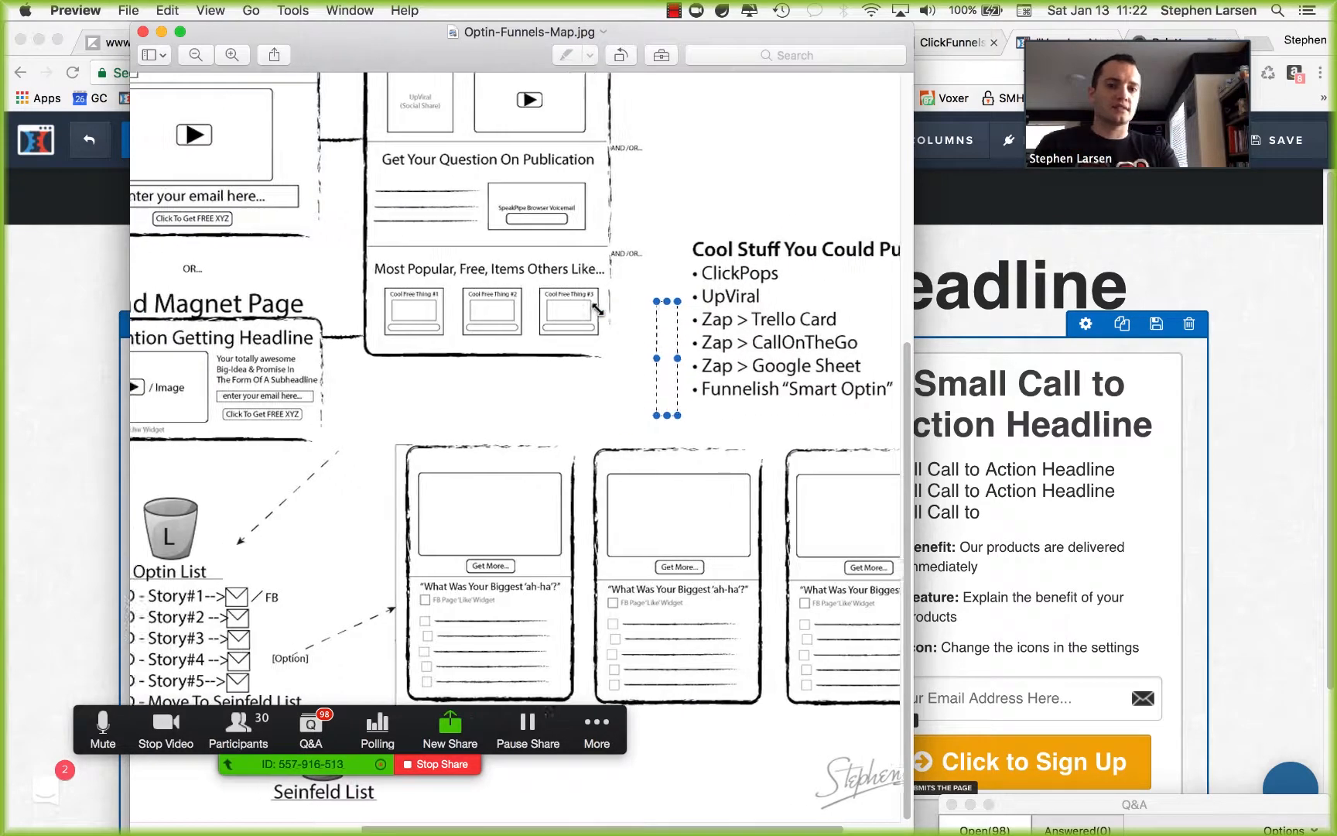
scroll(597, 308, left, 6)
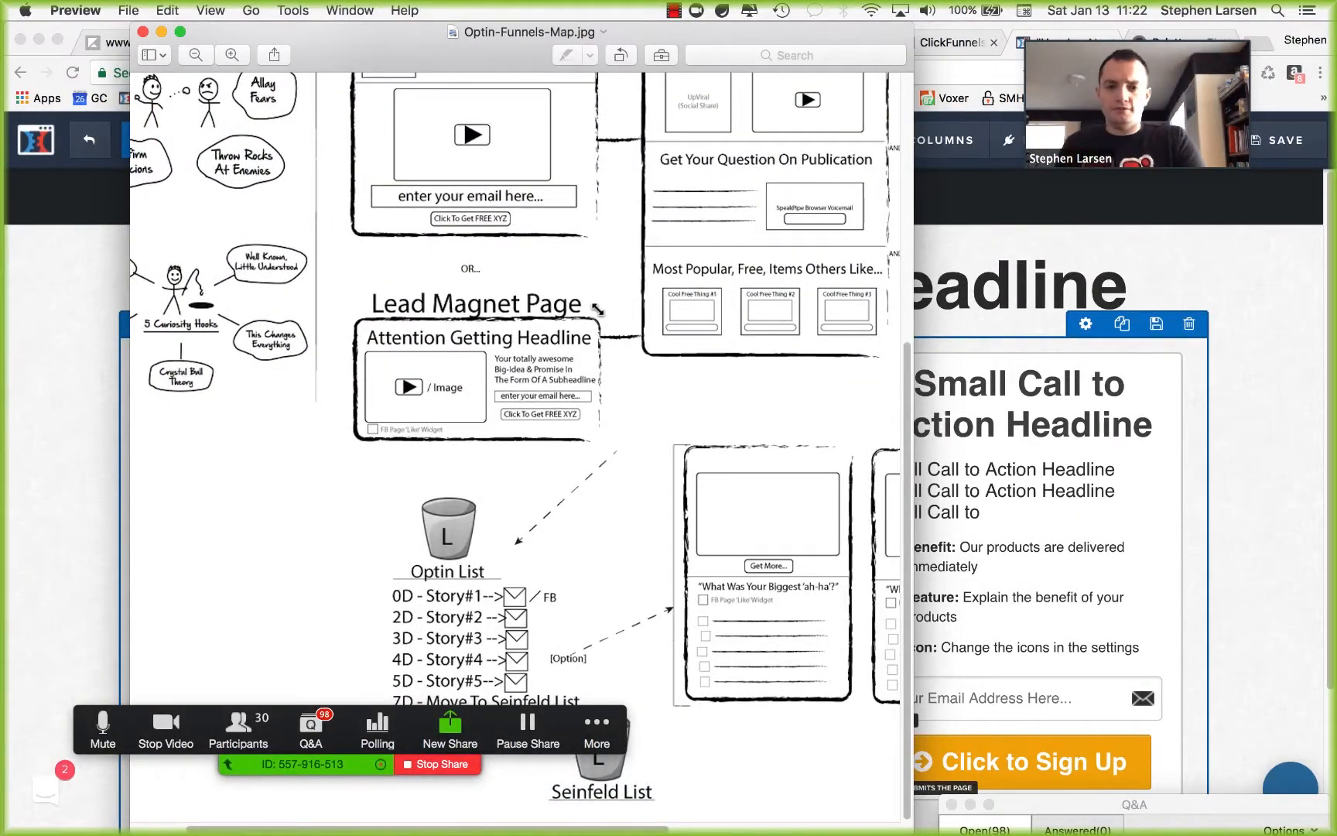
scroll(598, 309, right, 5)
scroll(599, 309, right, 6)
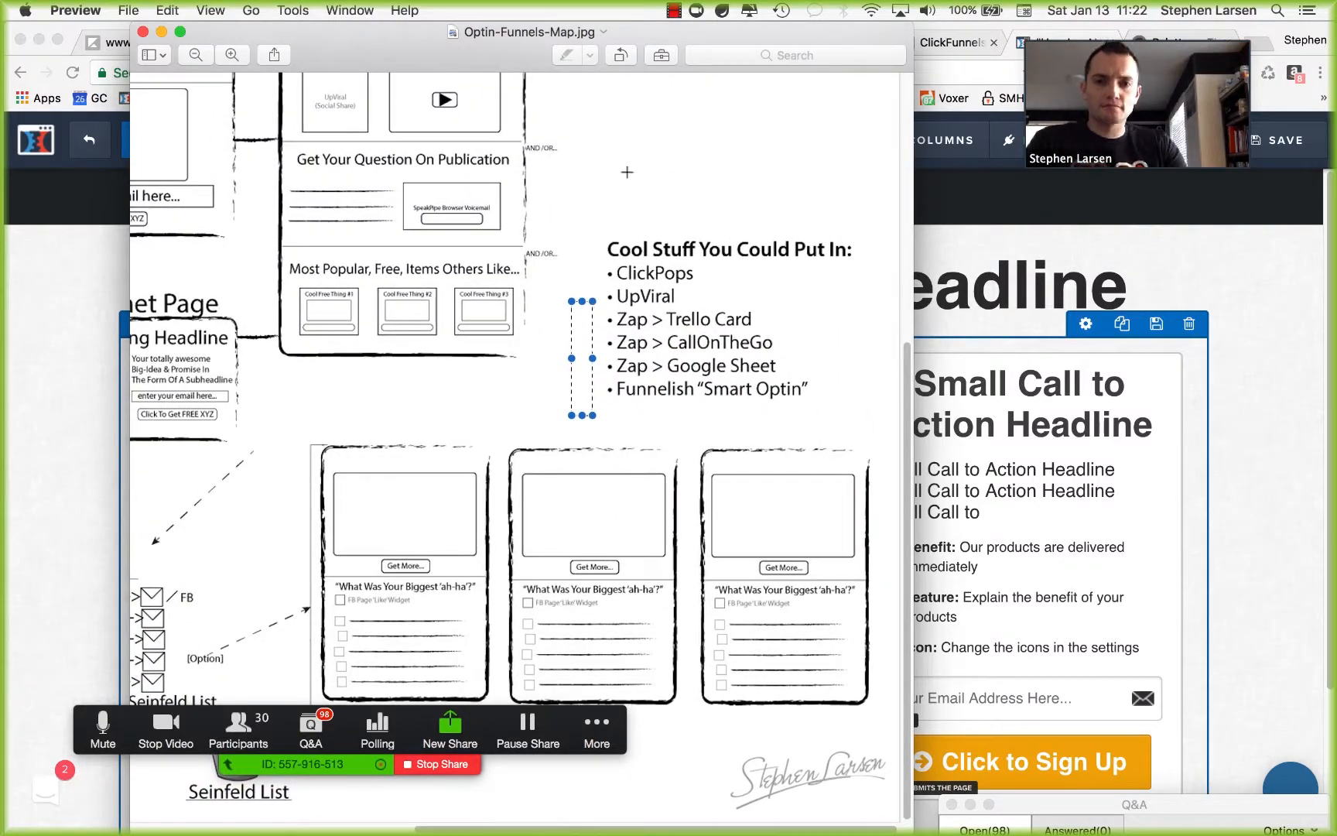
Step: Clear the selection in the funnel map, switch back to the ClickFunnels editor in Chrome and save the page
click(650, 142)
click(1124, 431)
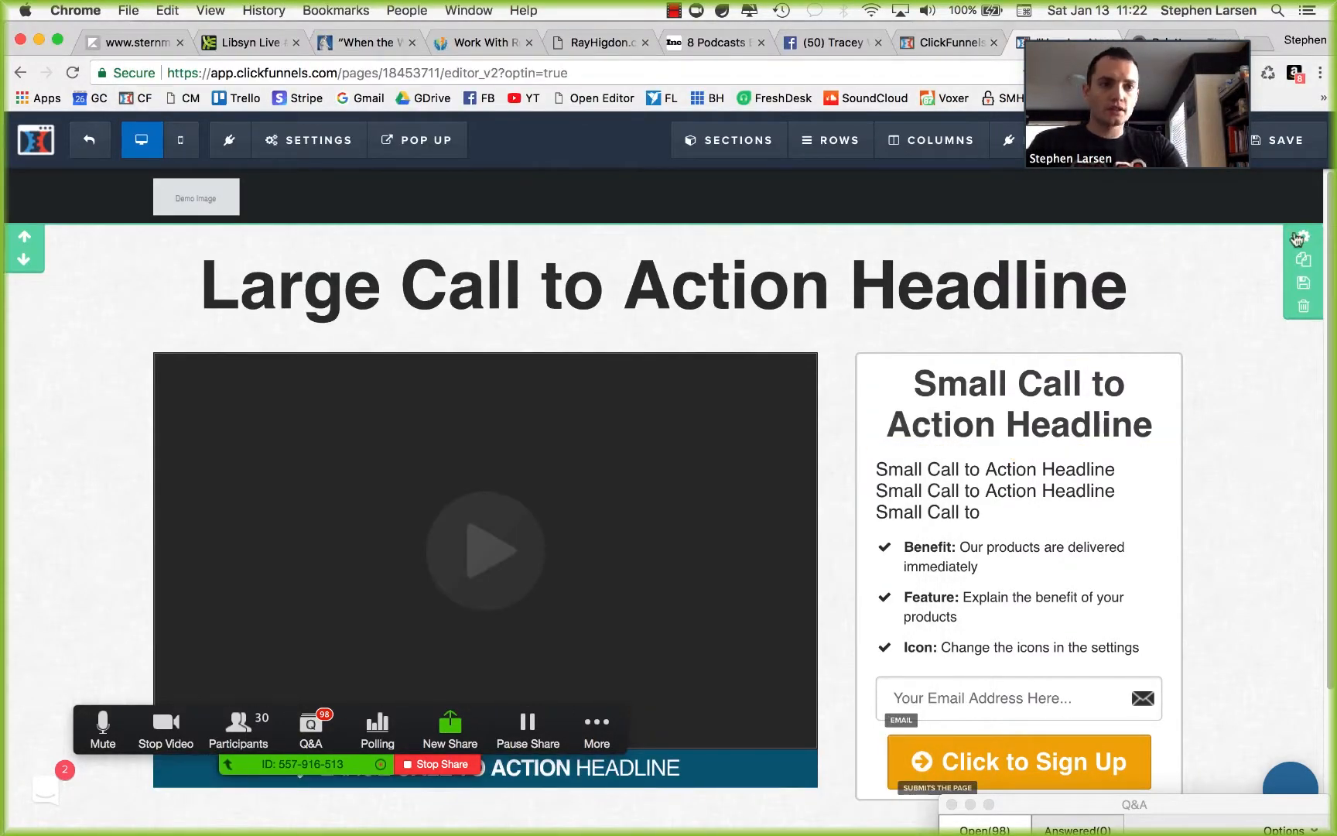
click(1303, 139)
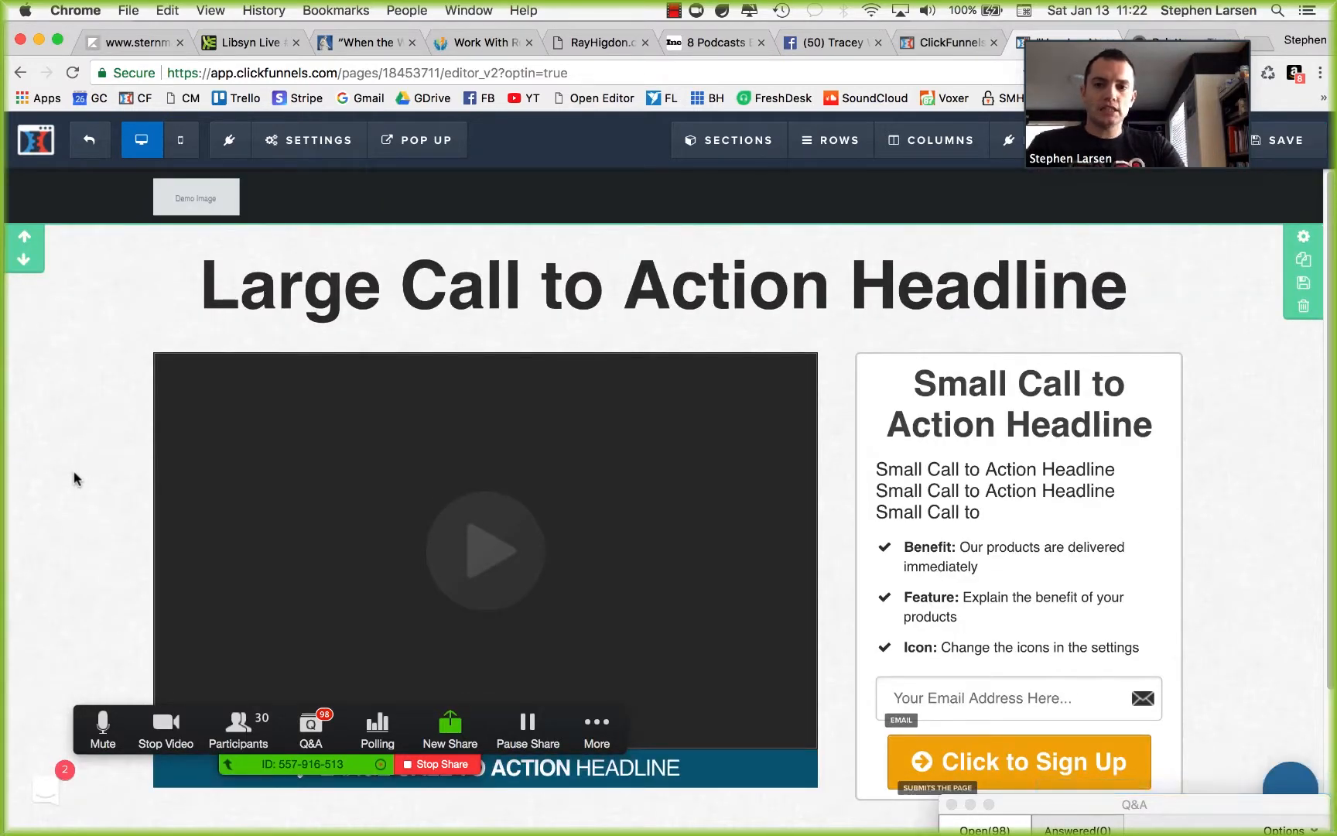
Step: Tighten the line height of the "Small Call to Action Headline" sub-headline at the top of the opt-in box
scroll(74, 476, down, 1)
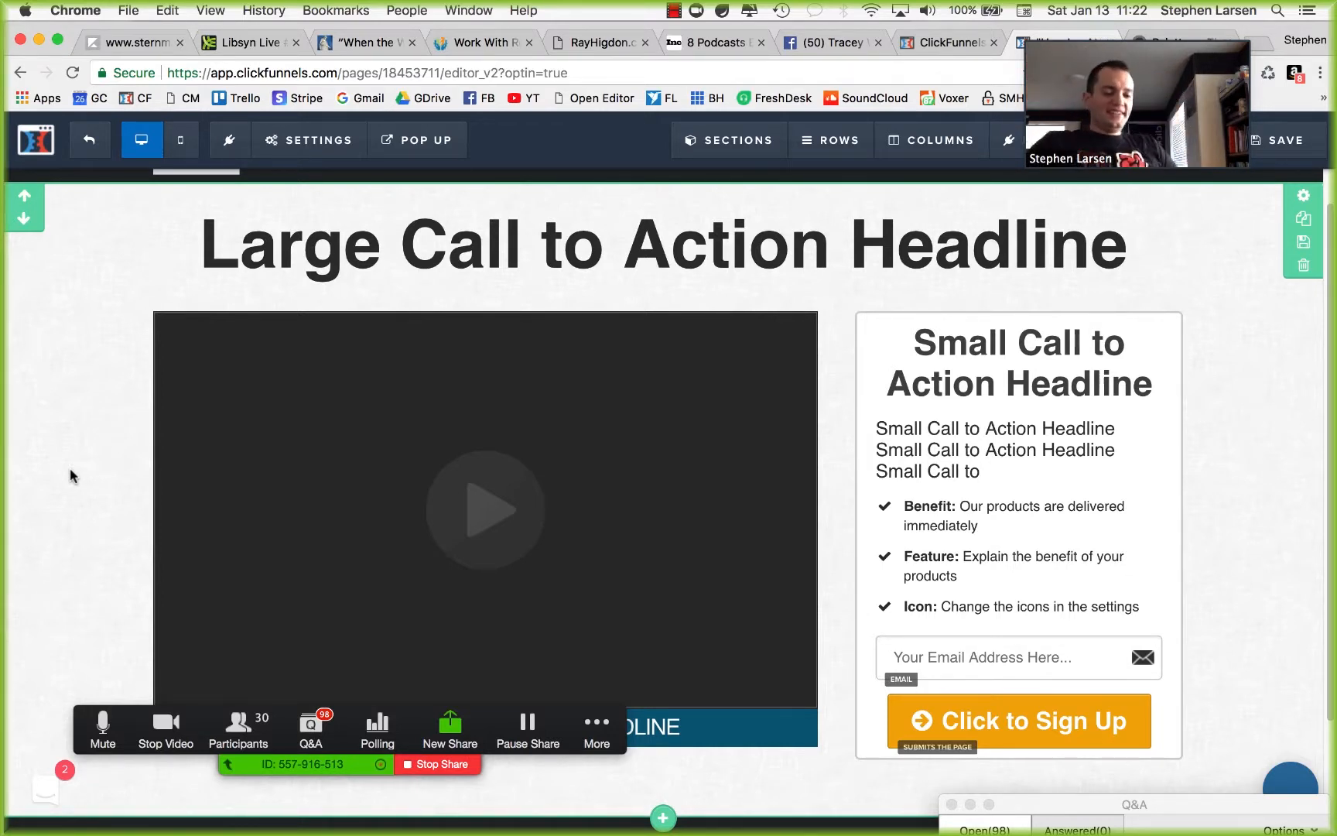
scroll(32, 541, down, 3)
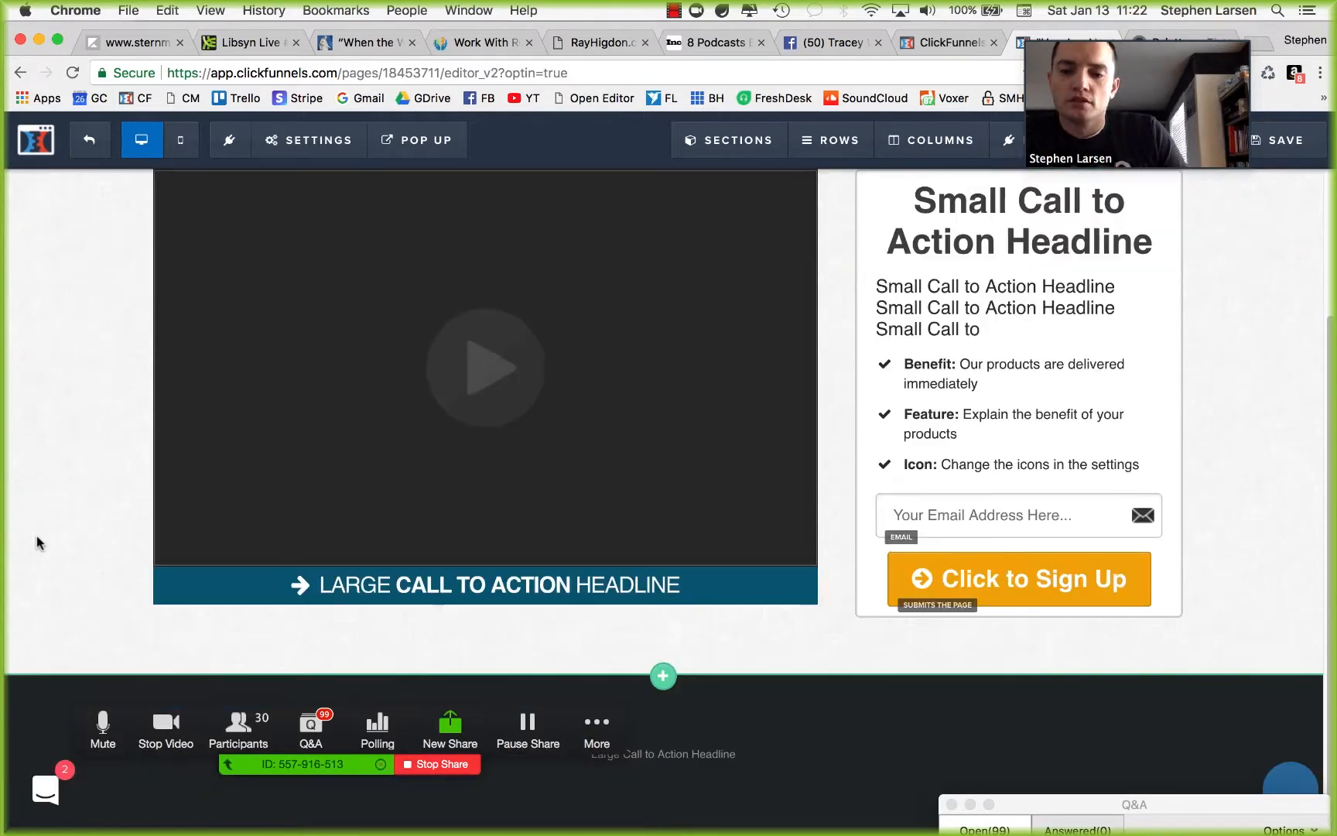
scroll(49, 541, up, 4)
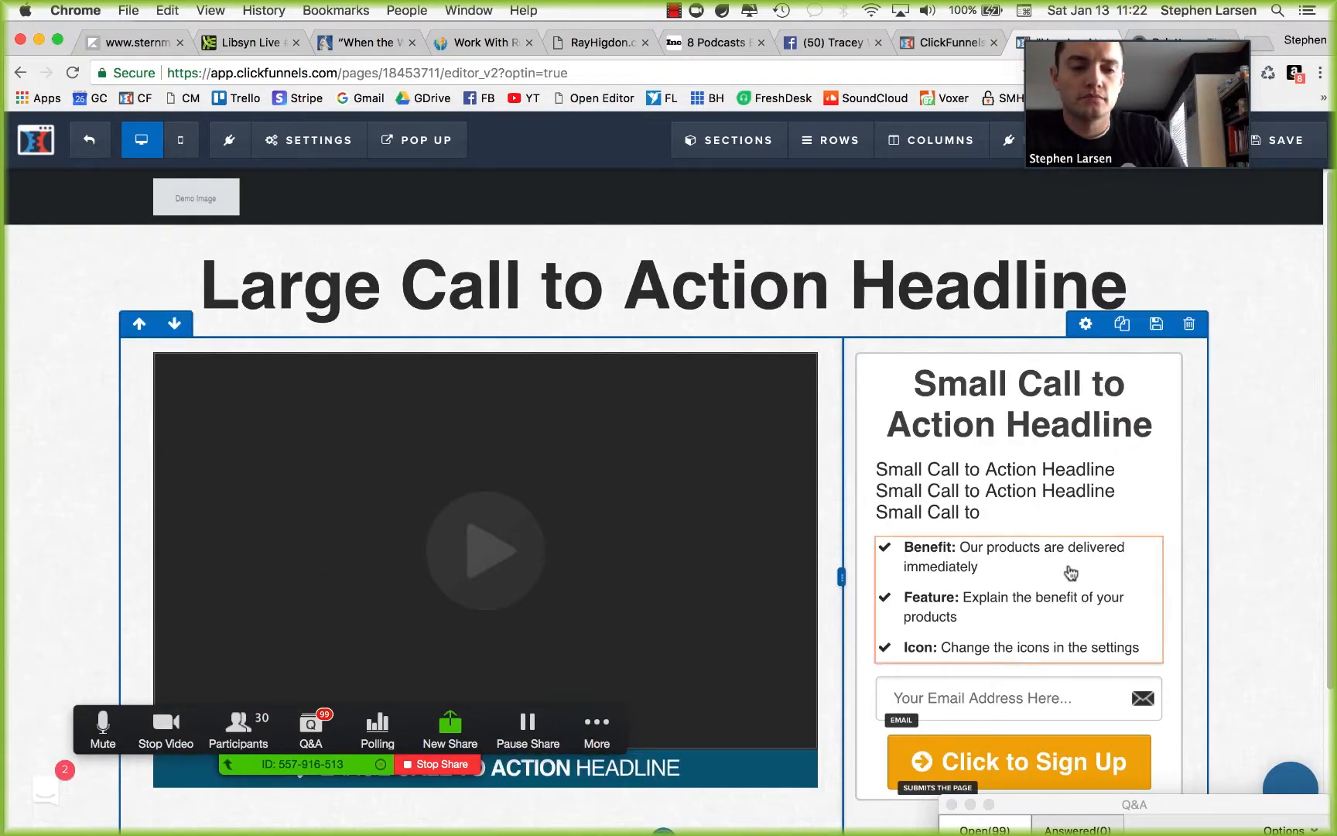
click(1093, 397)
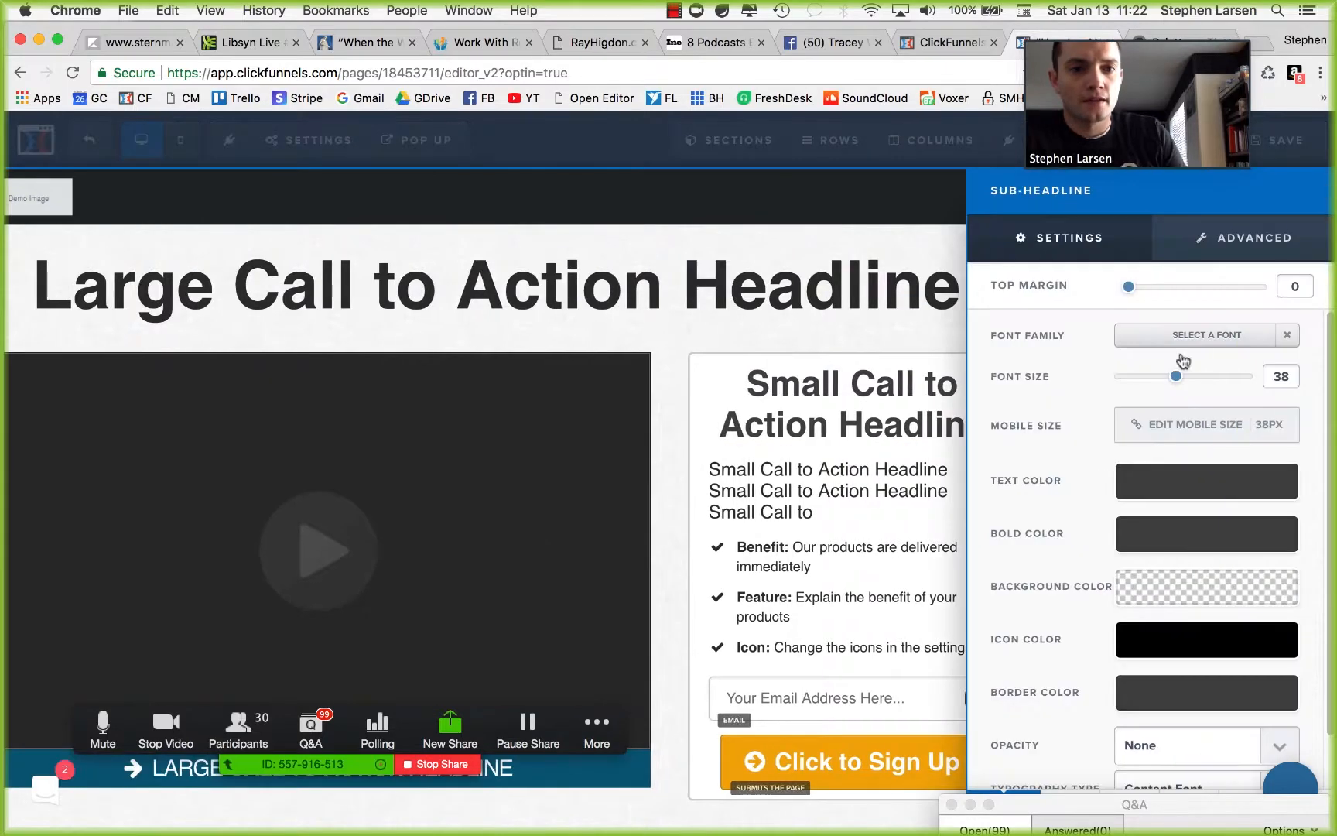
click(1225, 257)
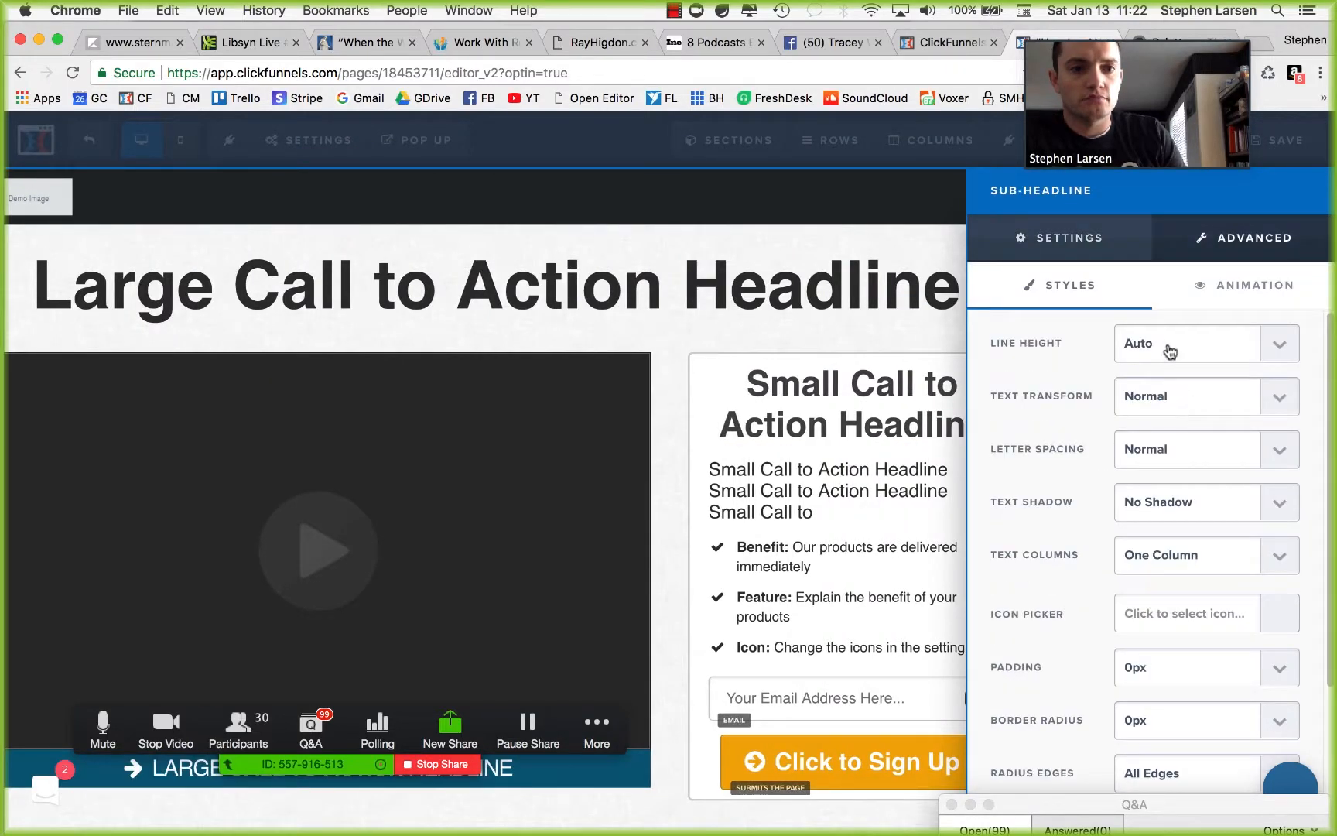
click(1167, 347)
click(1176, 379)
click(832, 342)
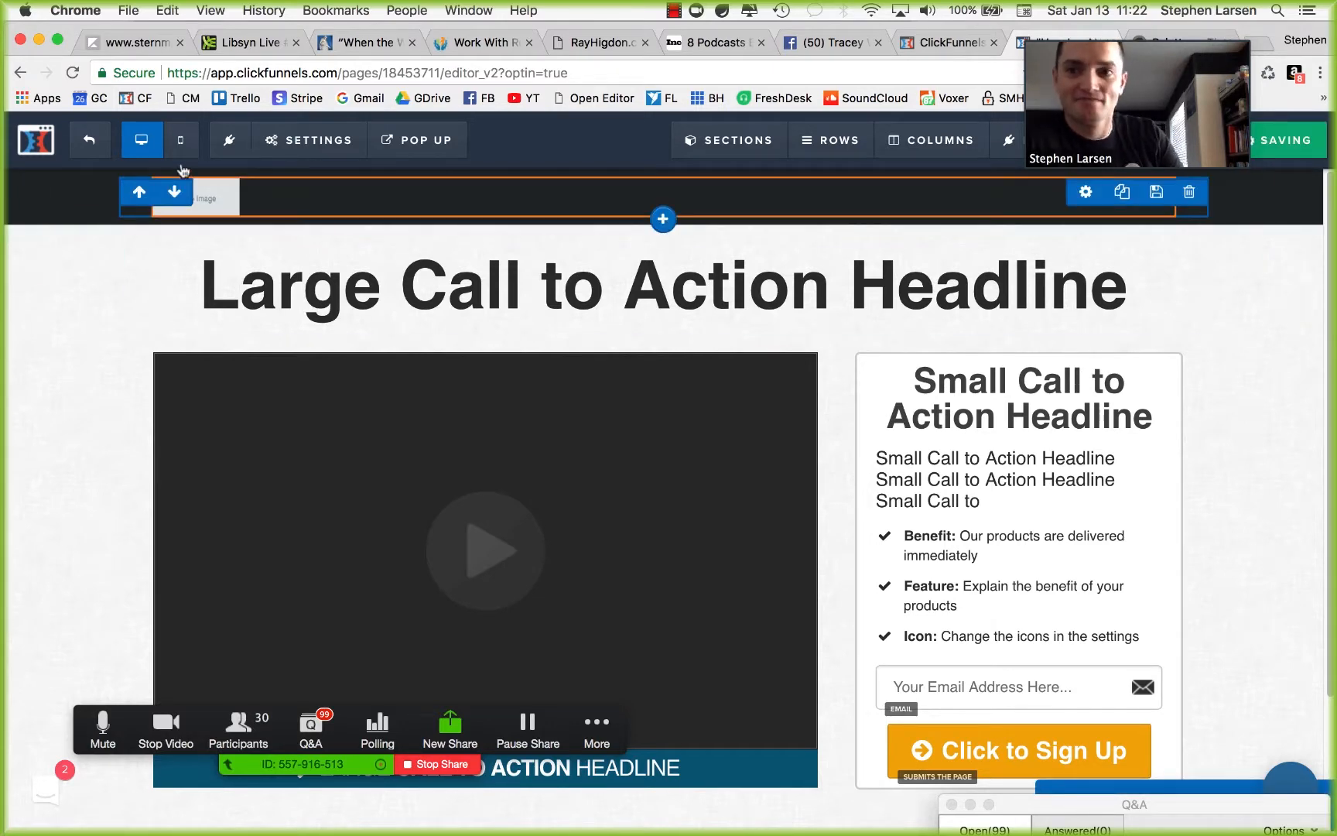
Step: Leave the editor for the Optin Funnels steps and open the preview of the Lead Magnet Page Optin step
click(89, 147)
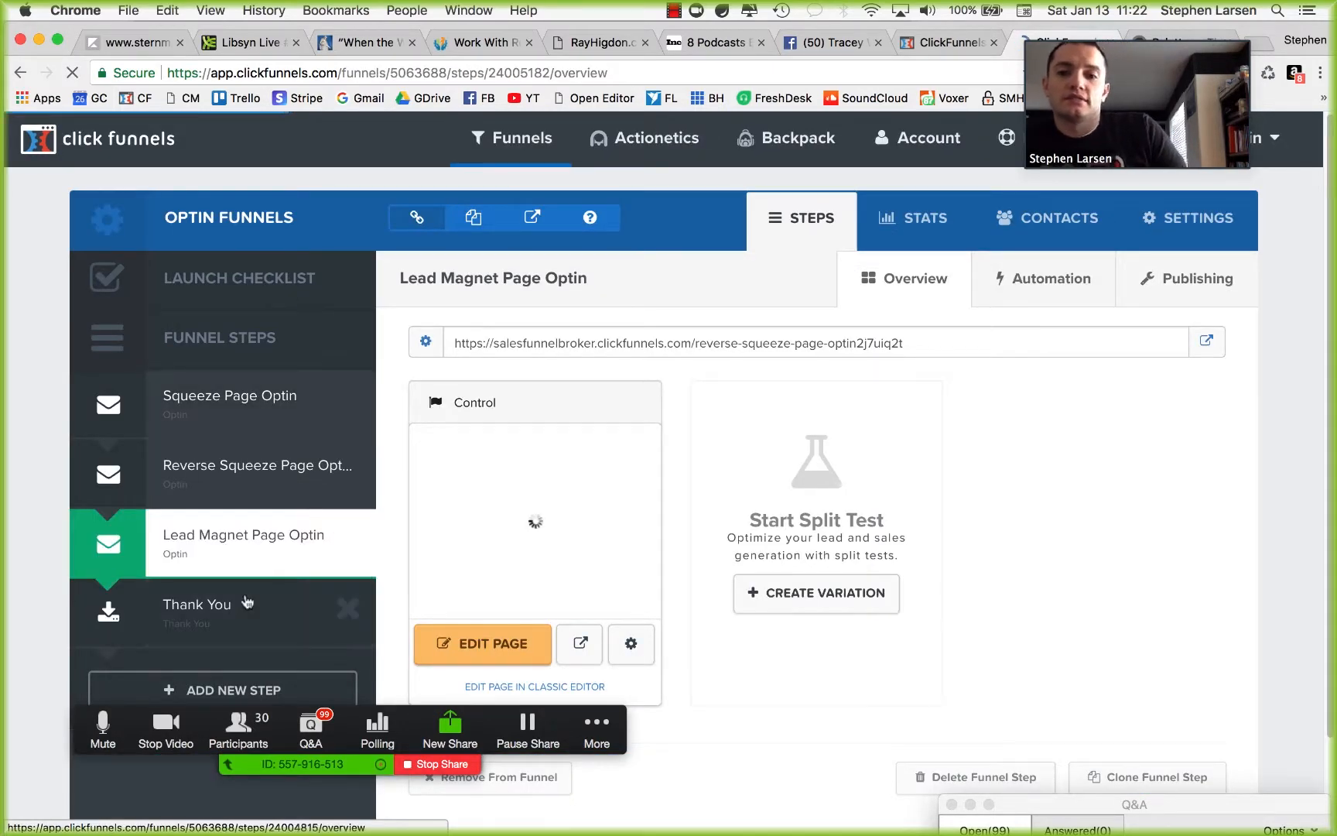
scroll(247, 602, down, 2)
scroll(302, 572, up, 3)
scroll(356, 545, down, 2)
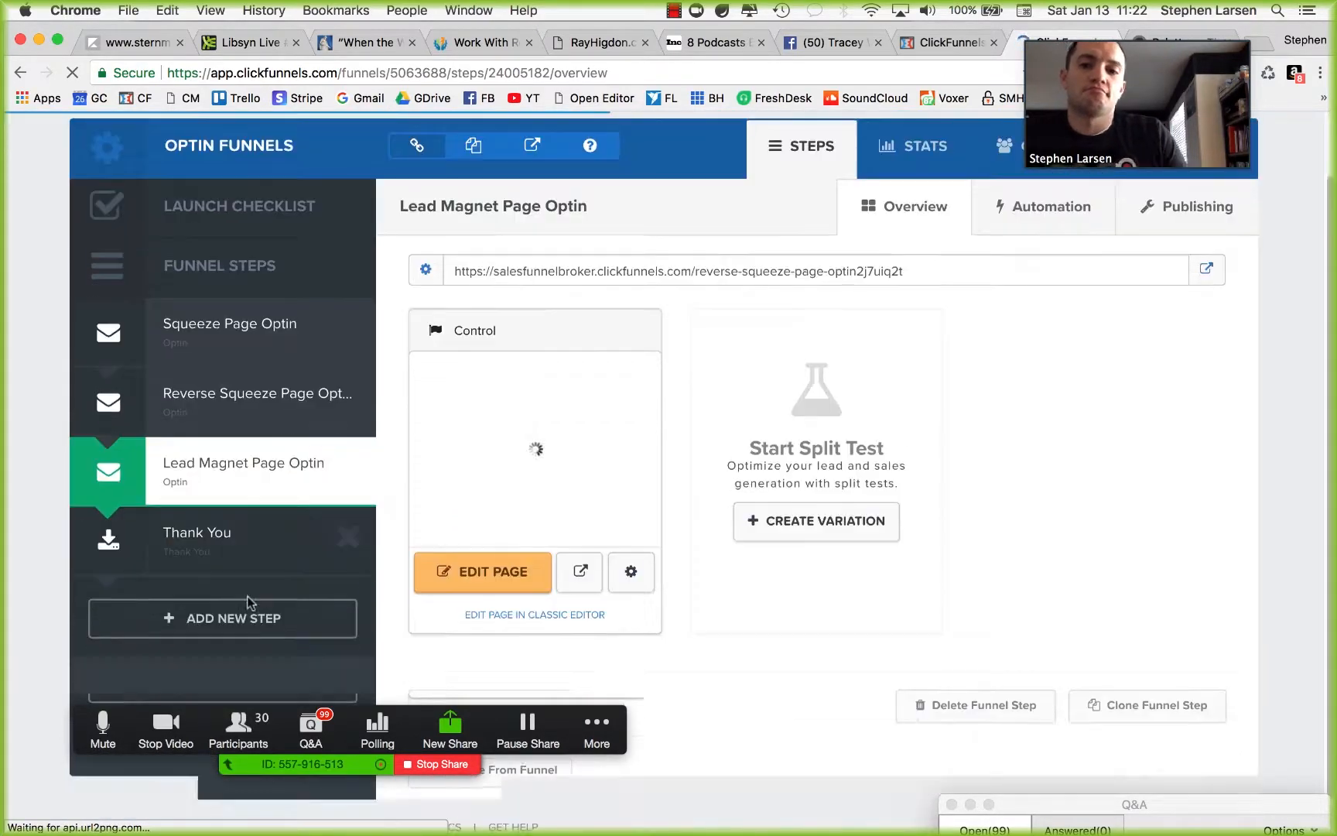
click(580, 571)
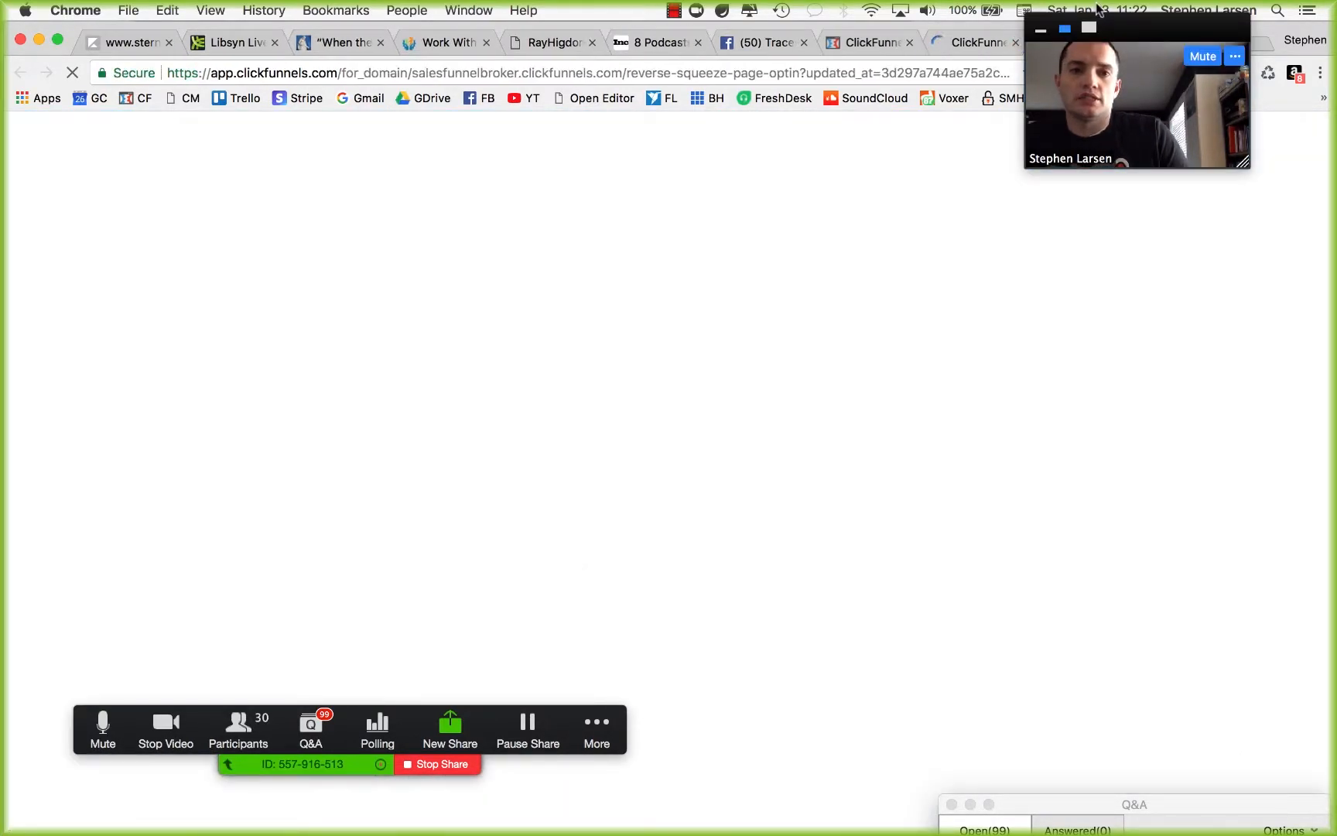